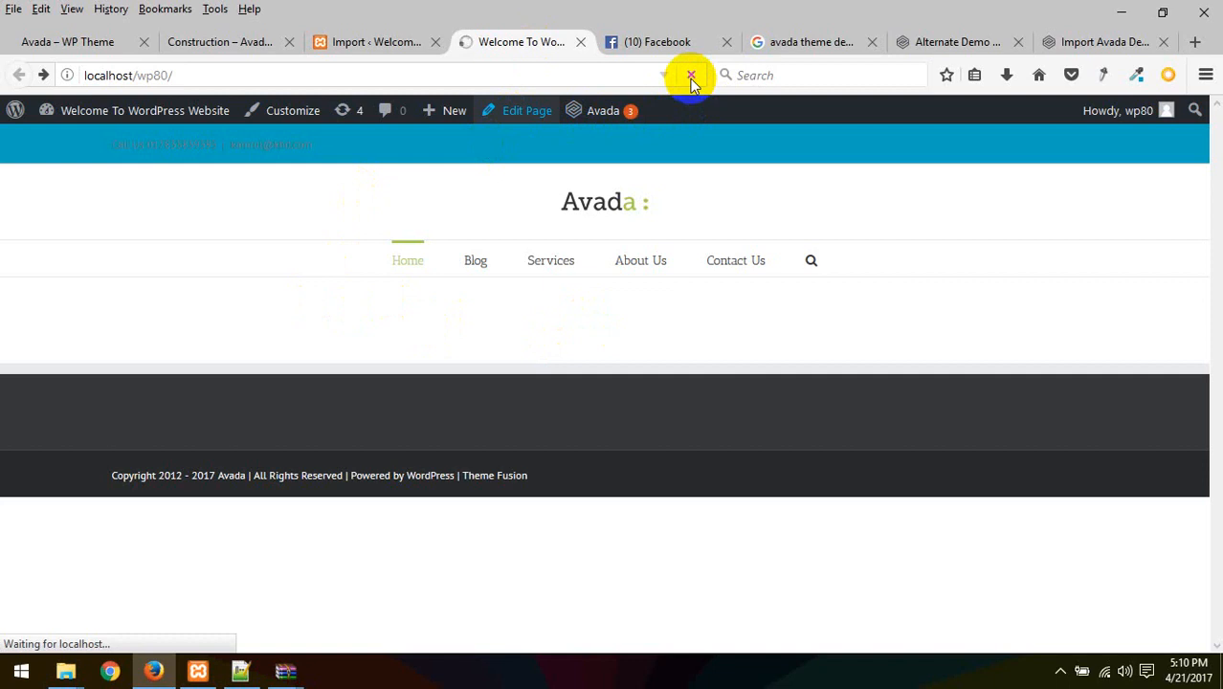
# Return to the browser and scroll through the imported Avada Health homepage
pyautogui.click(1059, 671)
pyautogui.click(881, 487)
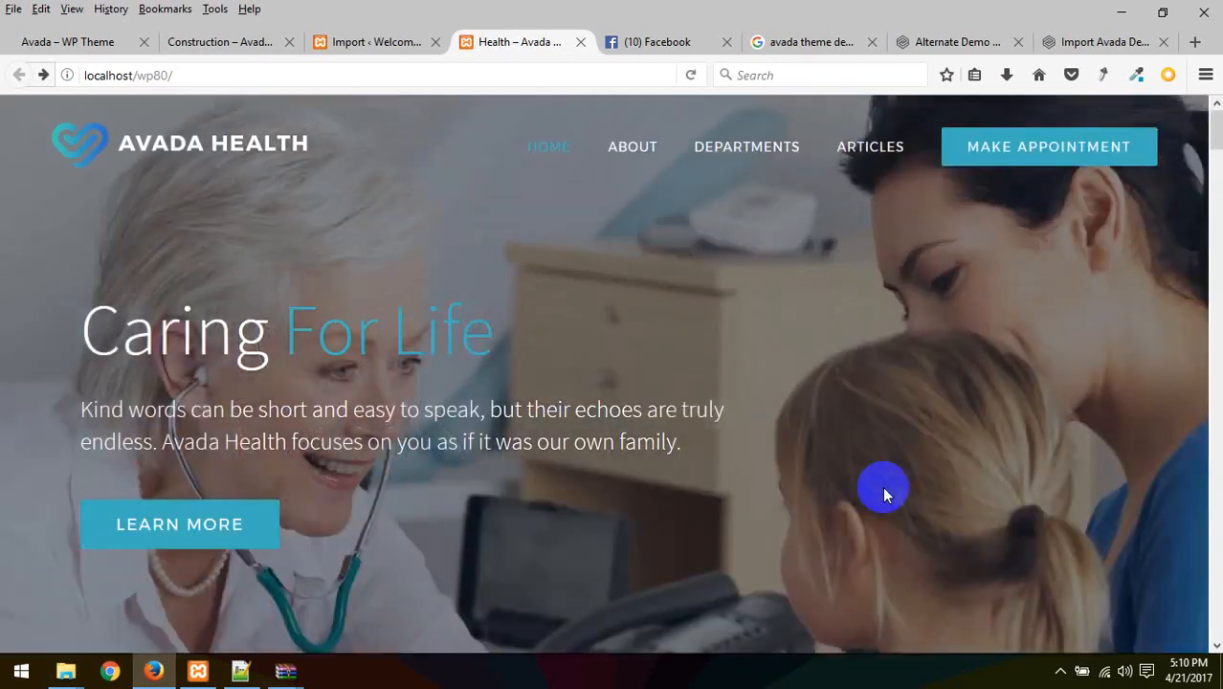
pyautogui.scroll(-12, 508, 489)
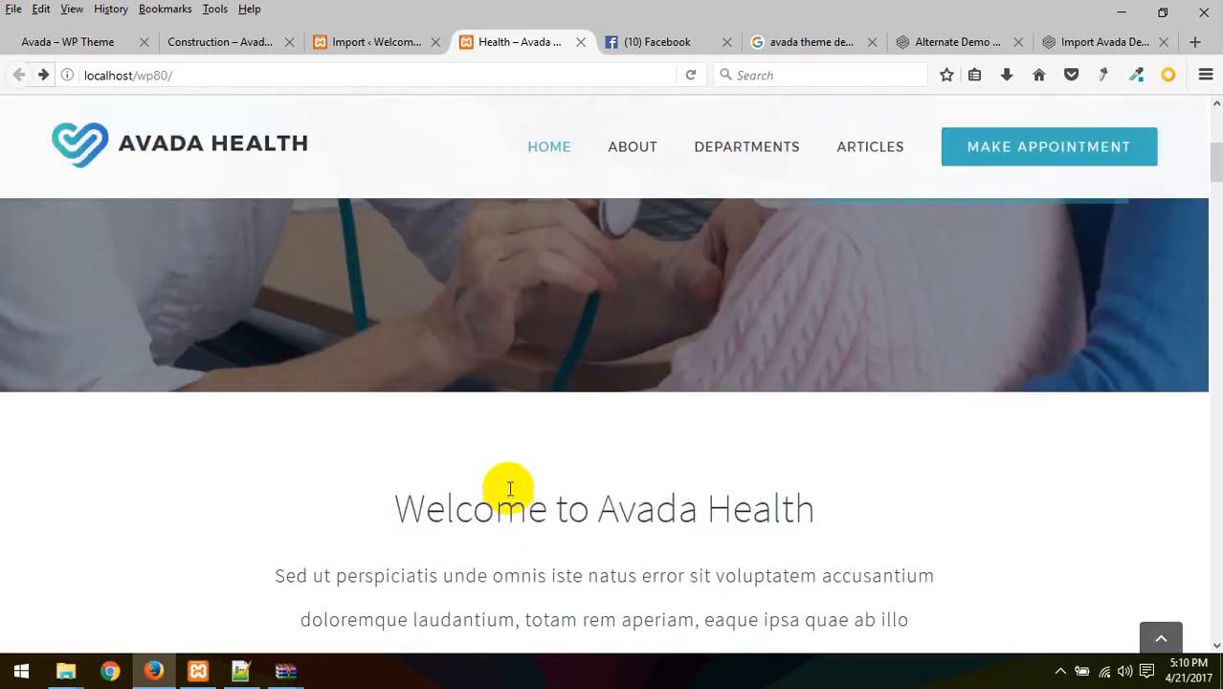
pyautogui.scroll(-15, 509, 489)
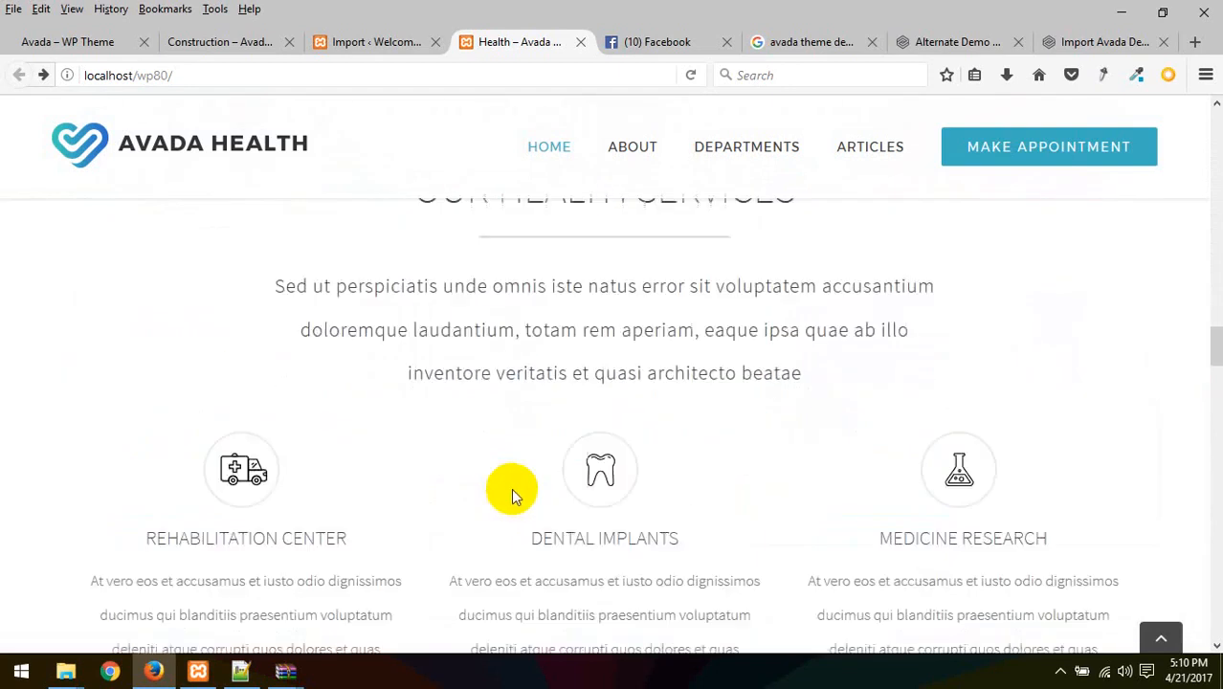
pyautogui.scroll(-5, 511, 488)
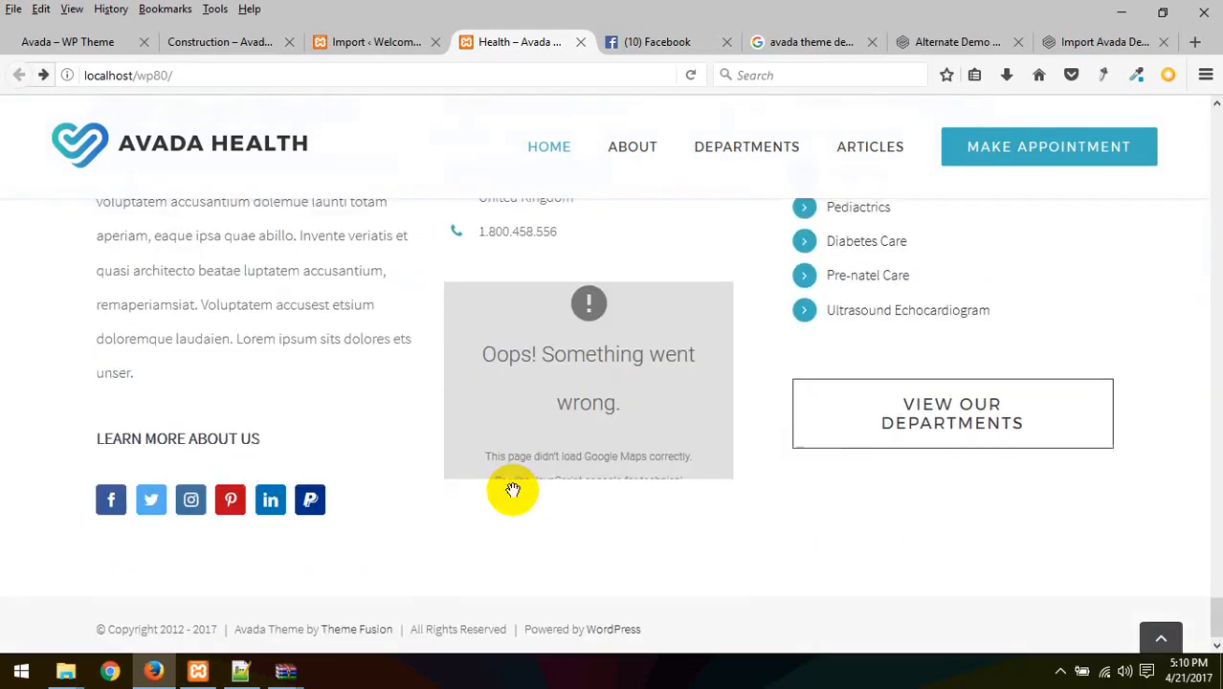
pyautogui.scroll(15, 741, 518)
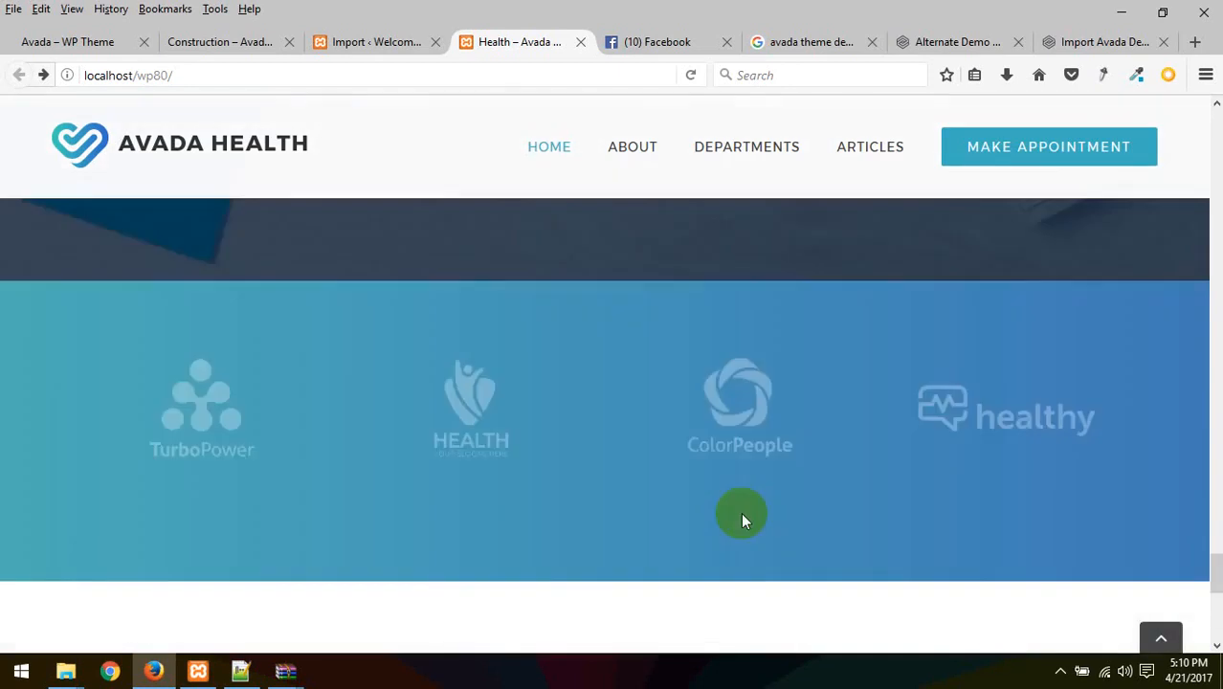
pyautogui.scroll(10, 741, 518)
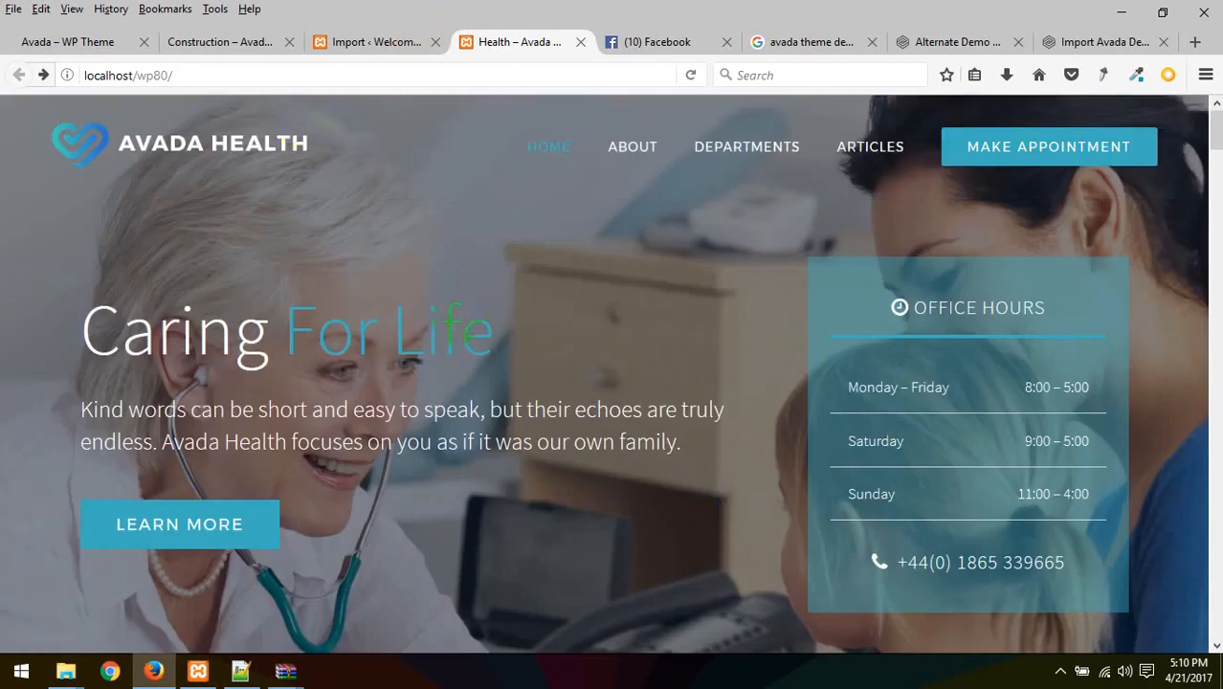
# Dismiss the import-success notice on the Import Site page and glance at the homepage again
pyautogui.click(376, 42)
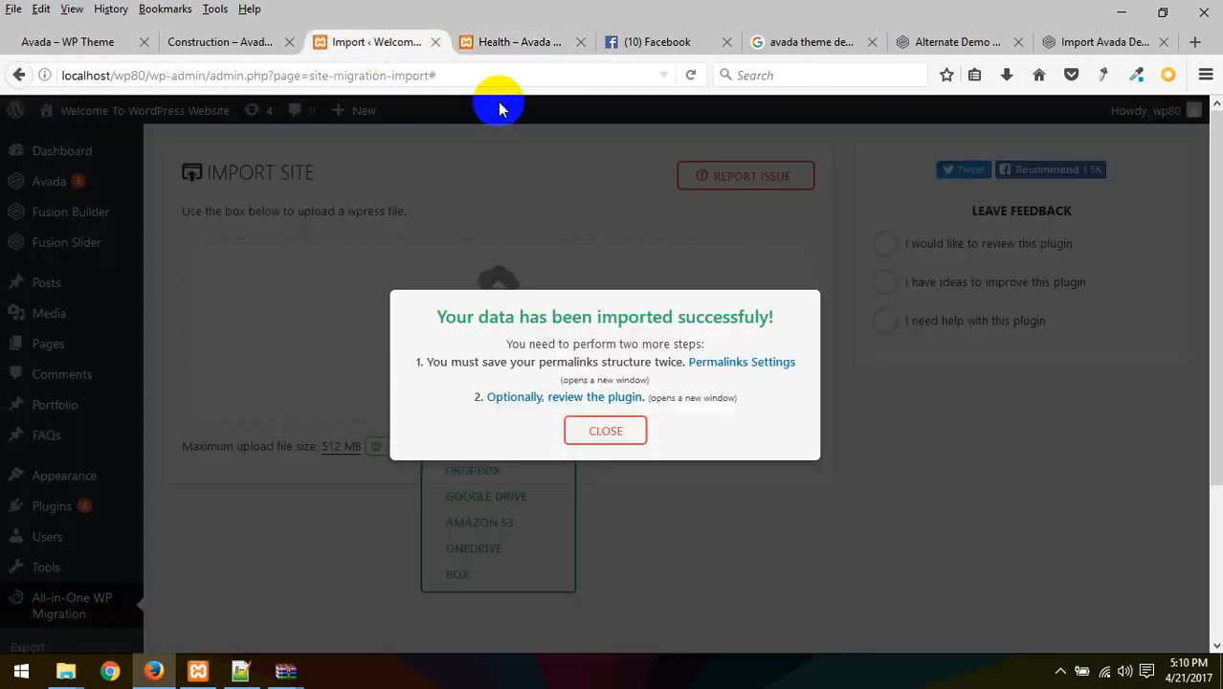
pyautogui.click(605, 432)
pyautogui.click(507, 43)
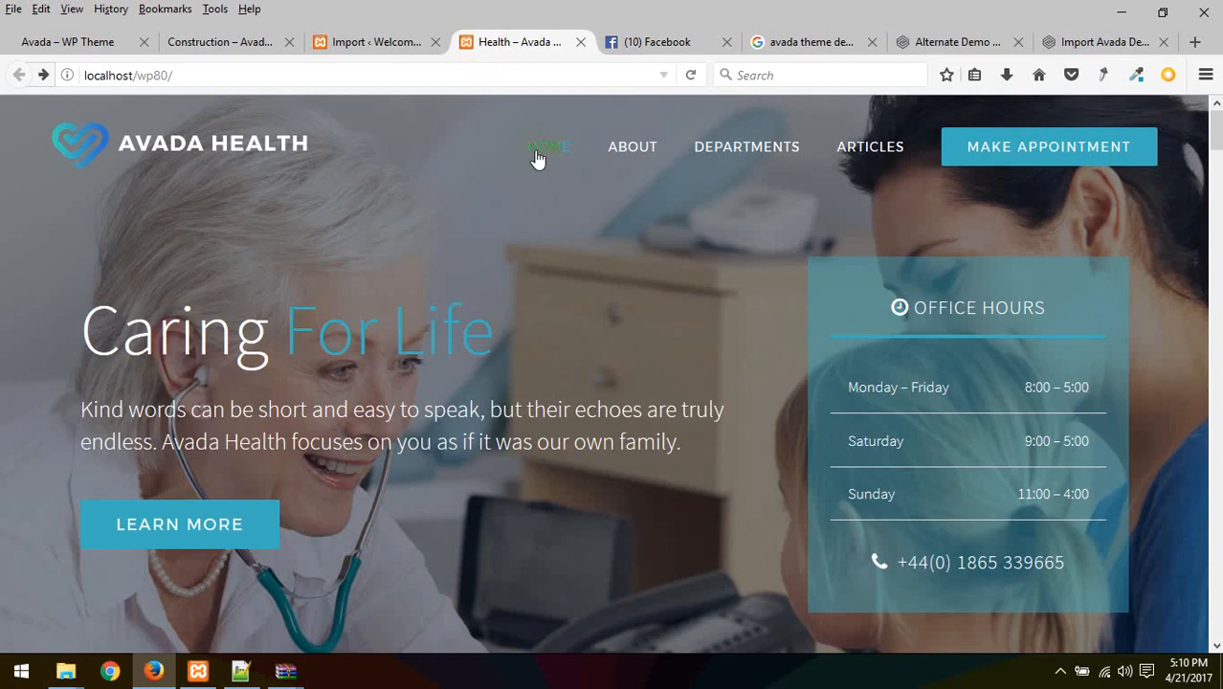
pyautogui.scroll(-6, 498, 249)
pyautogui.scroll(6, 514, 311)
# Reload the Health homepage, then go back to the import tab and select its admin address
pyautogui.press('F5')
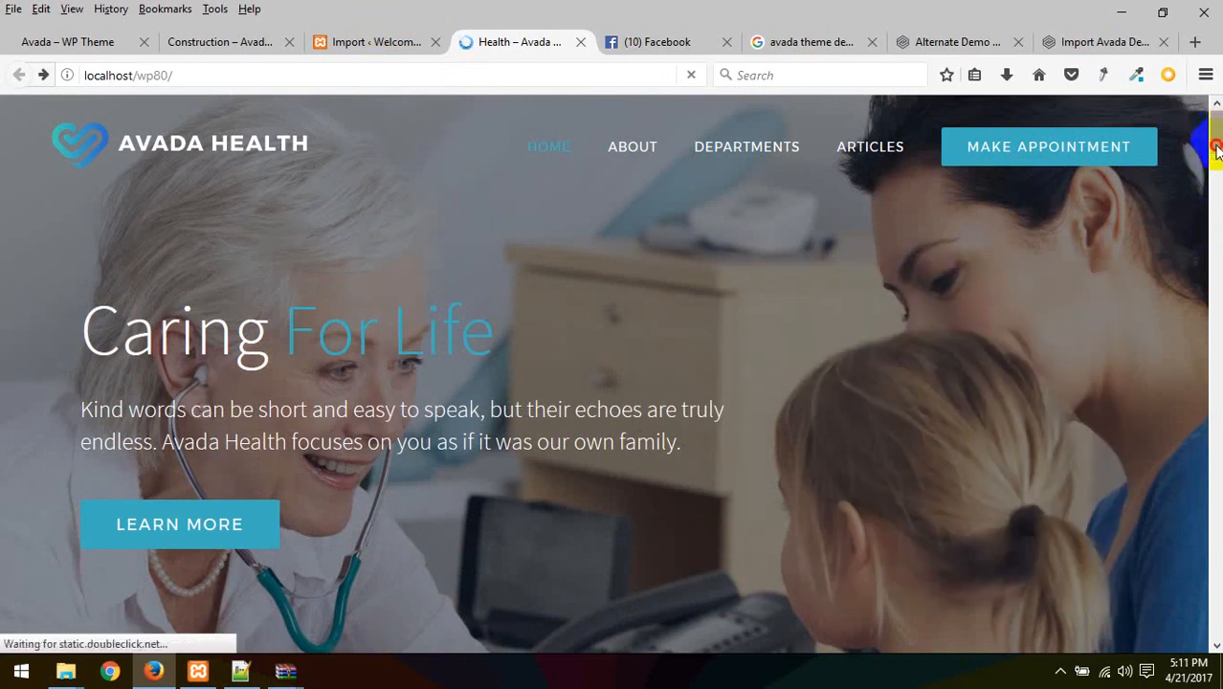
pyautogui.moveTo(1216, 148)
pyautogui.mouseDown()
pyautogui.moveTo(1216, 620)
pyautogui.moveTo(1216, 124)
pyautogui.mouseUp()
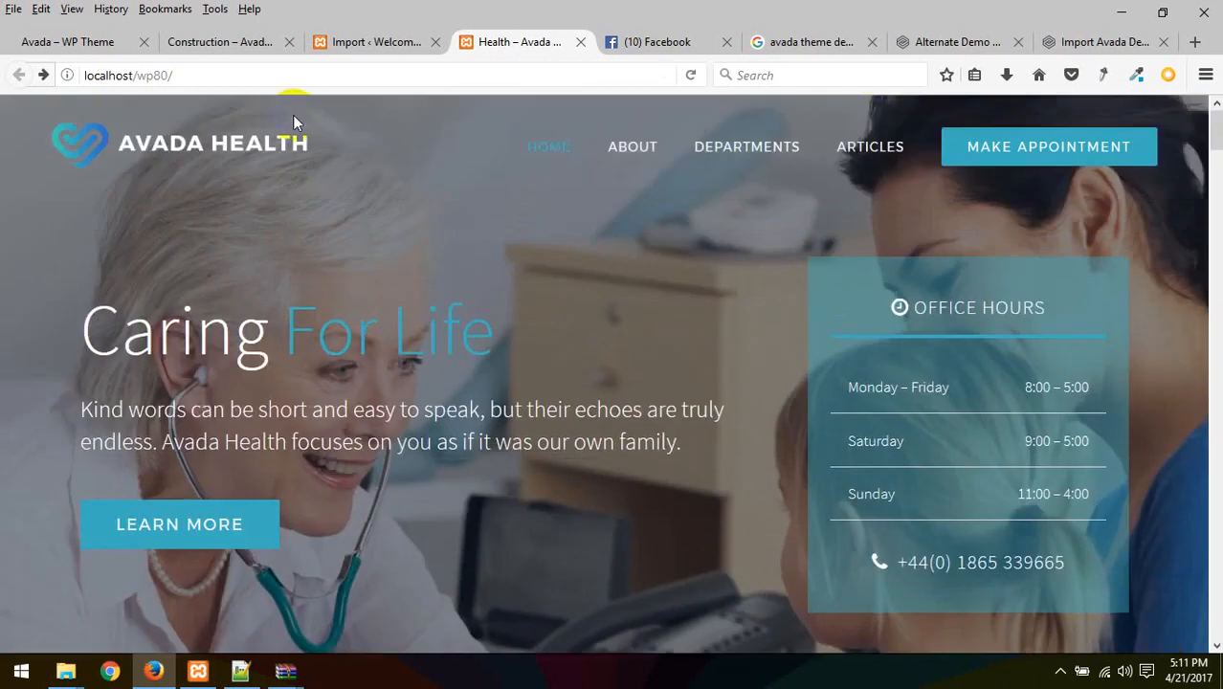
pyautogui.click(383, 42)
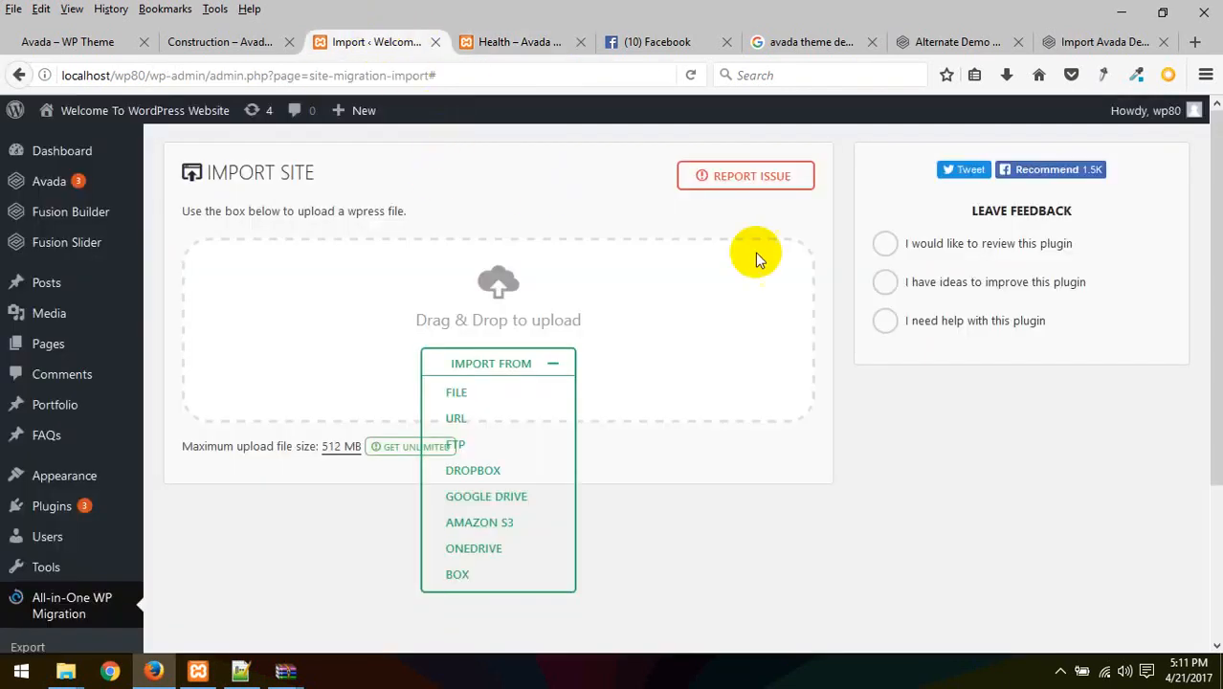
pyautogui.click(481, 81)
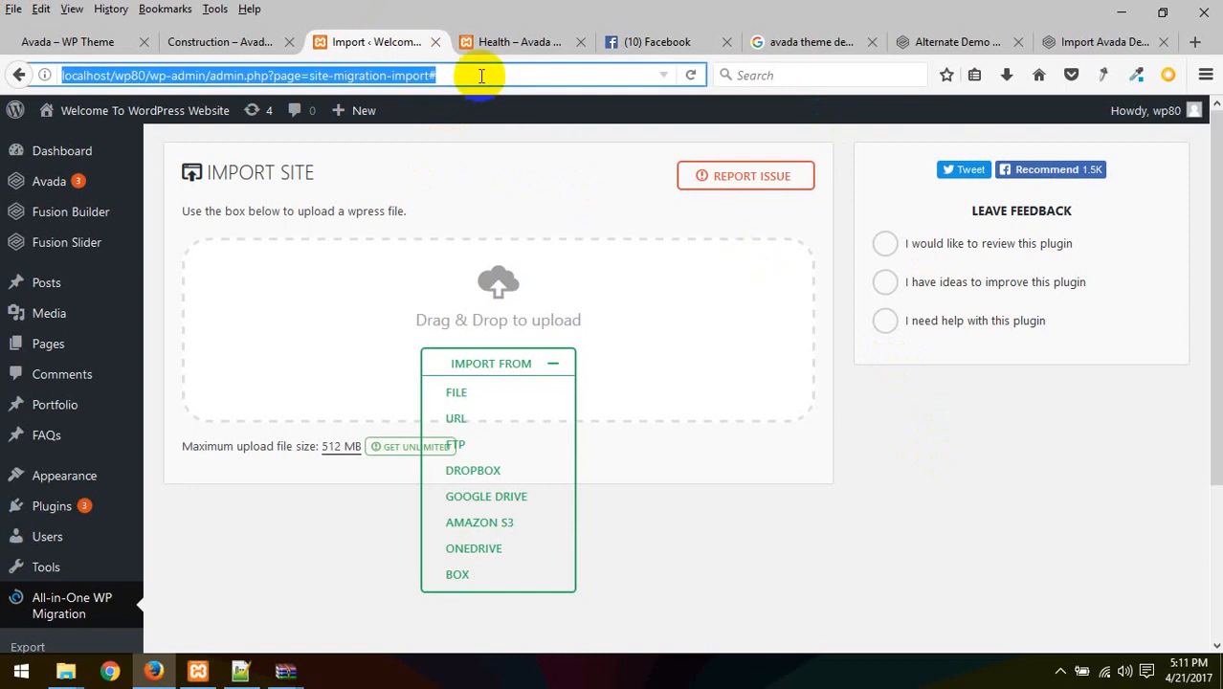
# Reload the admin page, run Update WordPress Database, continue, and attempt a login with saved credentials
pyautogui.press('Return')
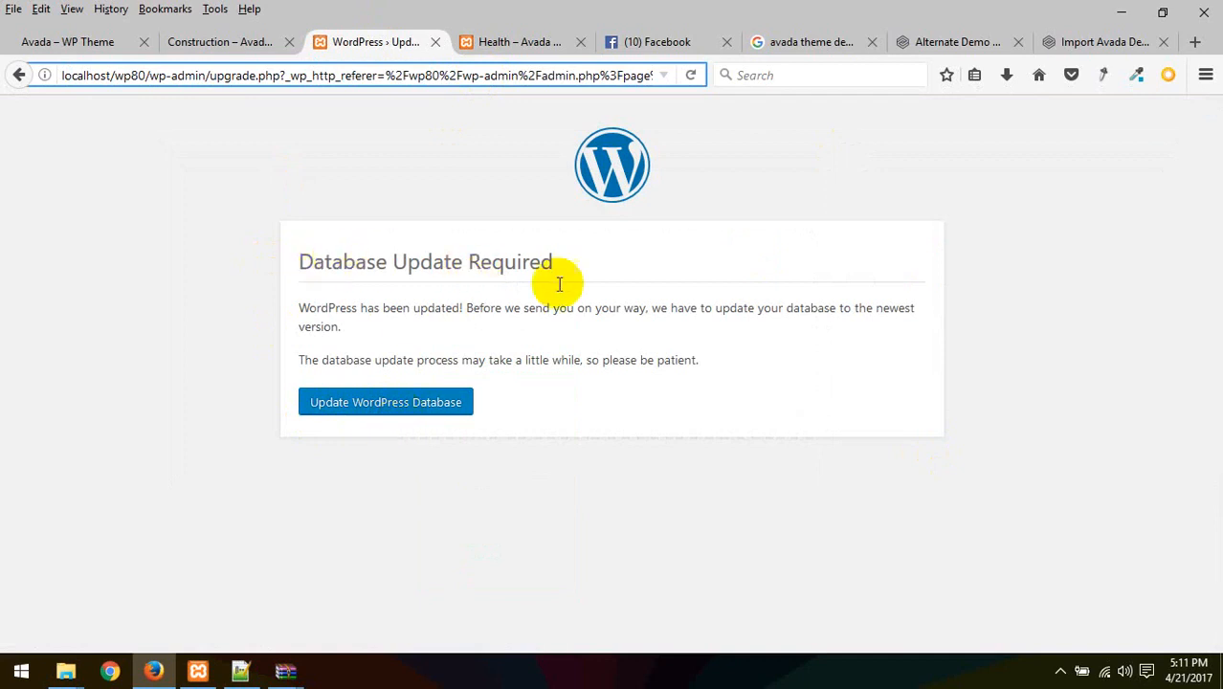
pyautogui.click(392, 406)
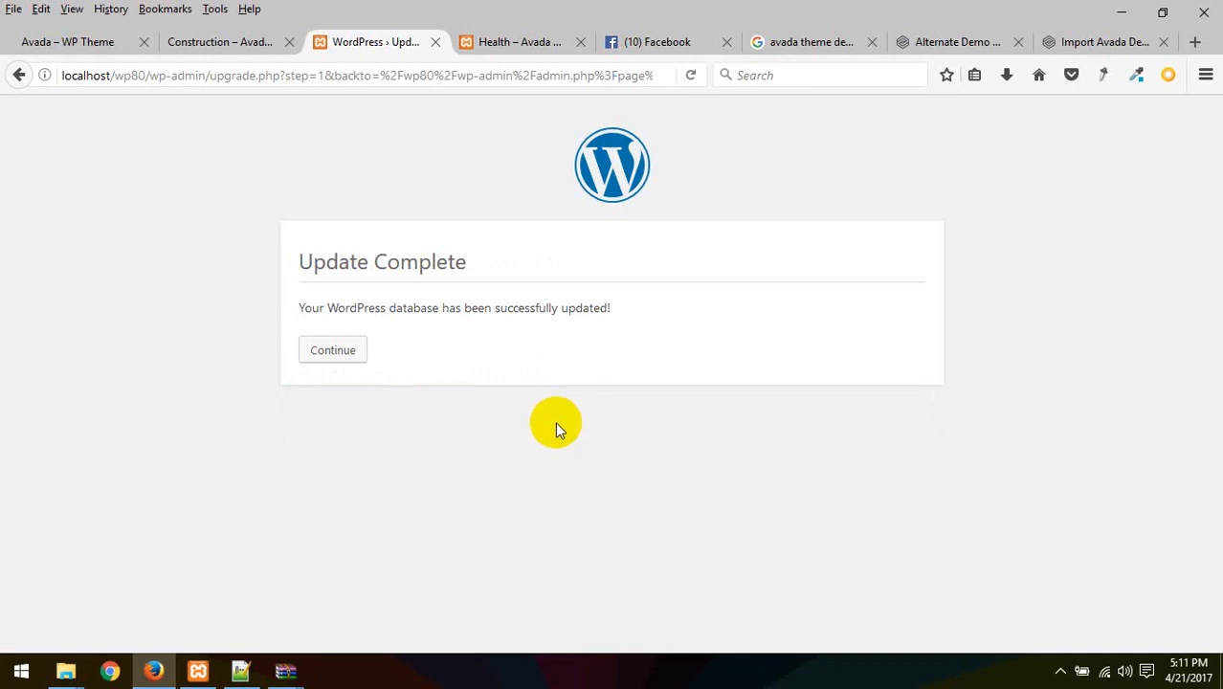
pyautogui.click(335, 352)
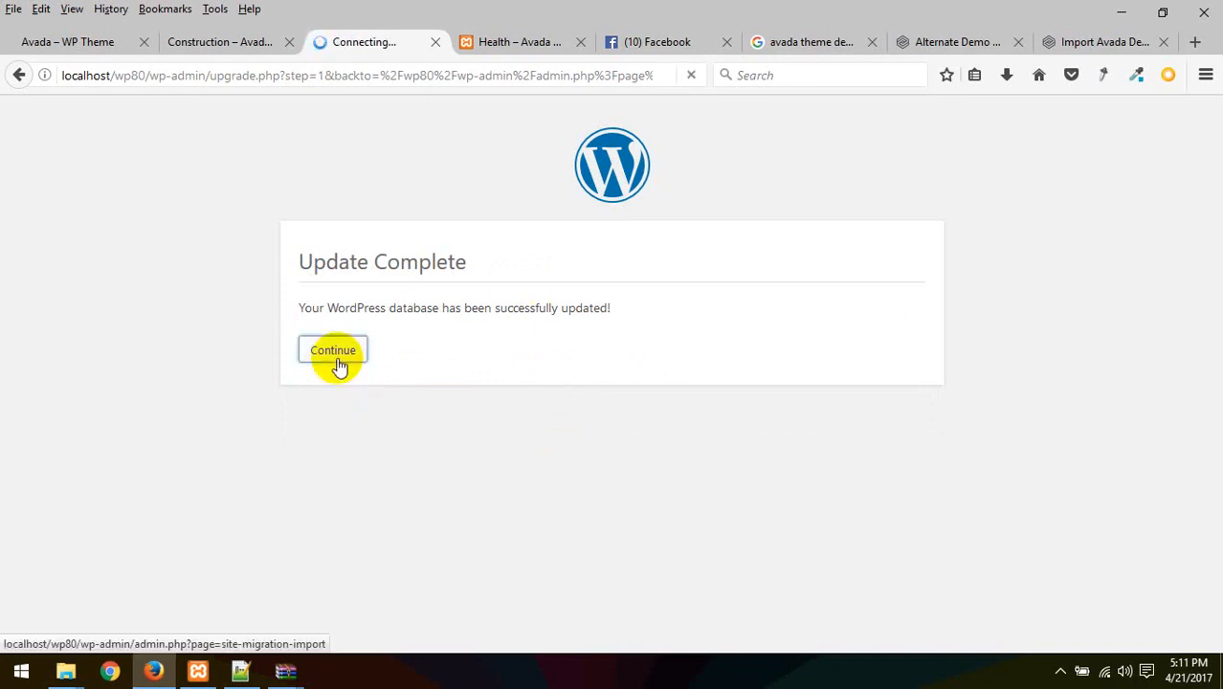
pyautogui.click(696, 479)
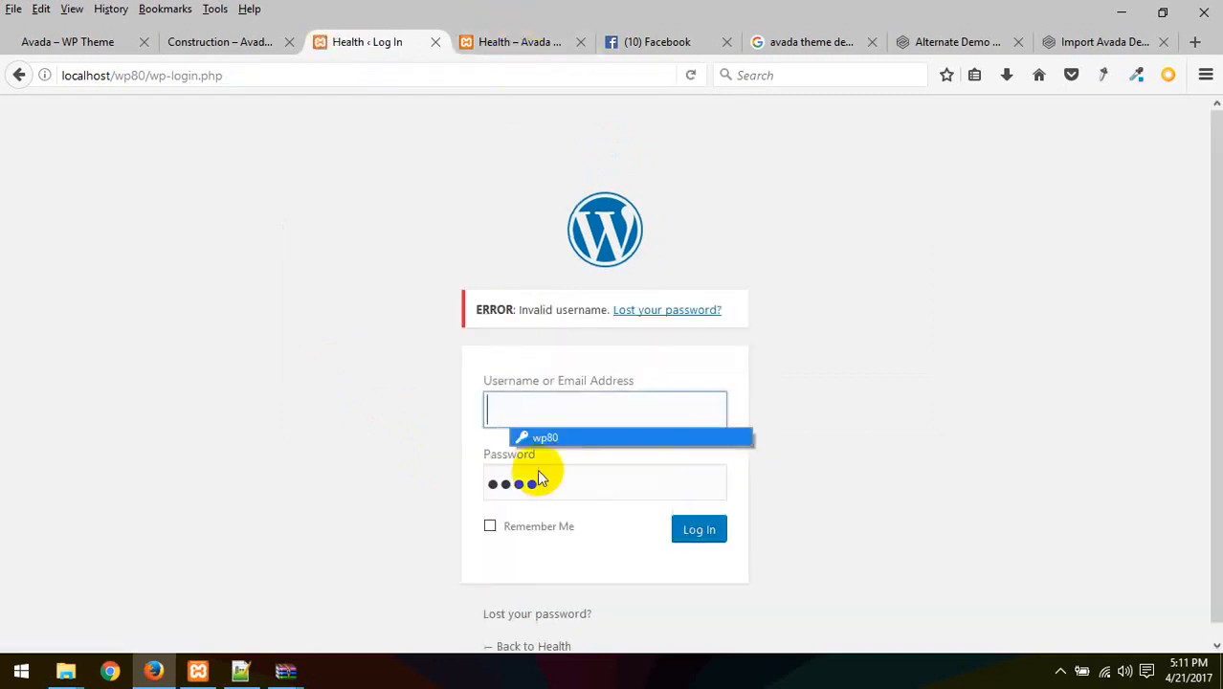
# Retry the login using the browser's saved username suggestion
pyautogui.click(562, 440)
pyautogui.moveTo(560, 409); pyautogui.dragTo(256, 413)
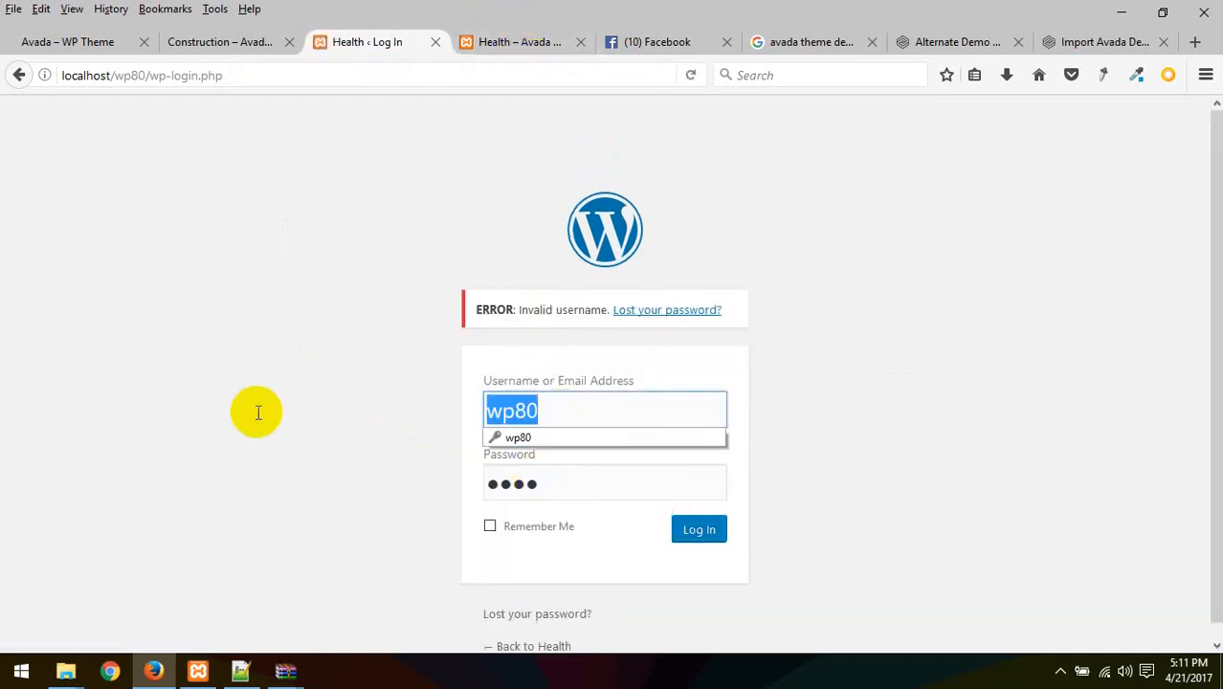
pyautogui.click(572, 482)
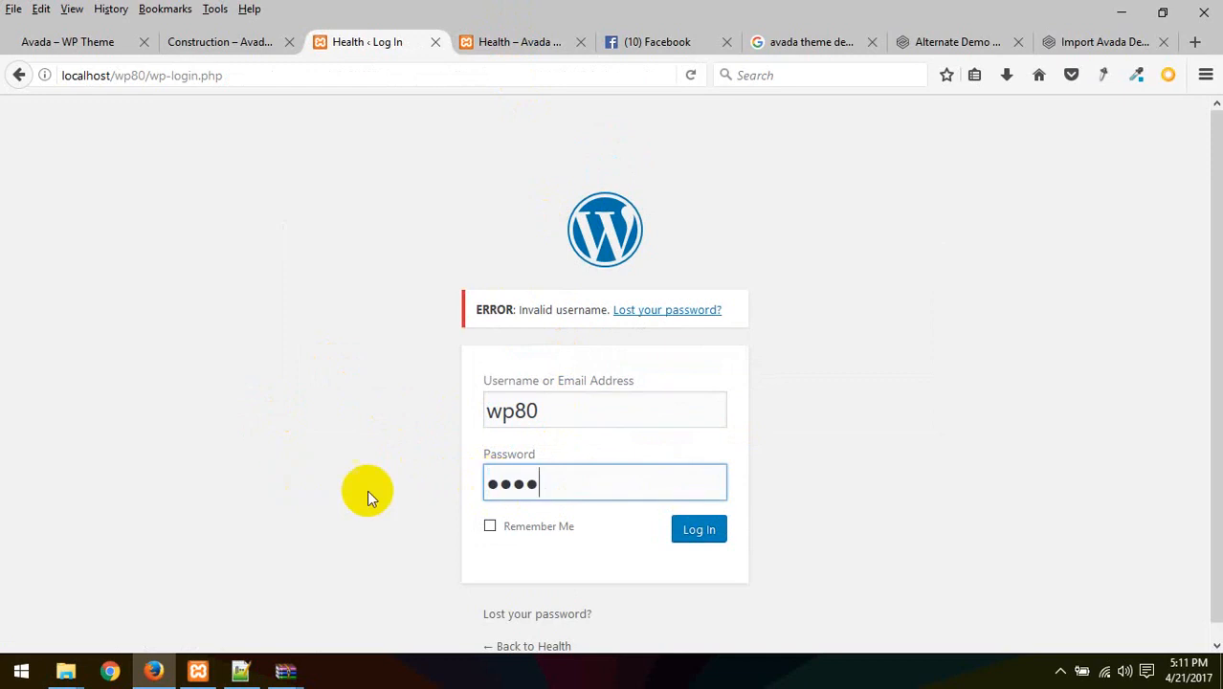
pyautogui.click(678, 539)
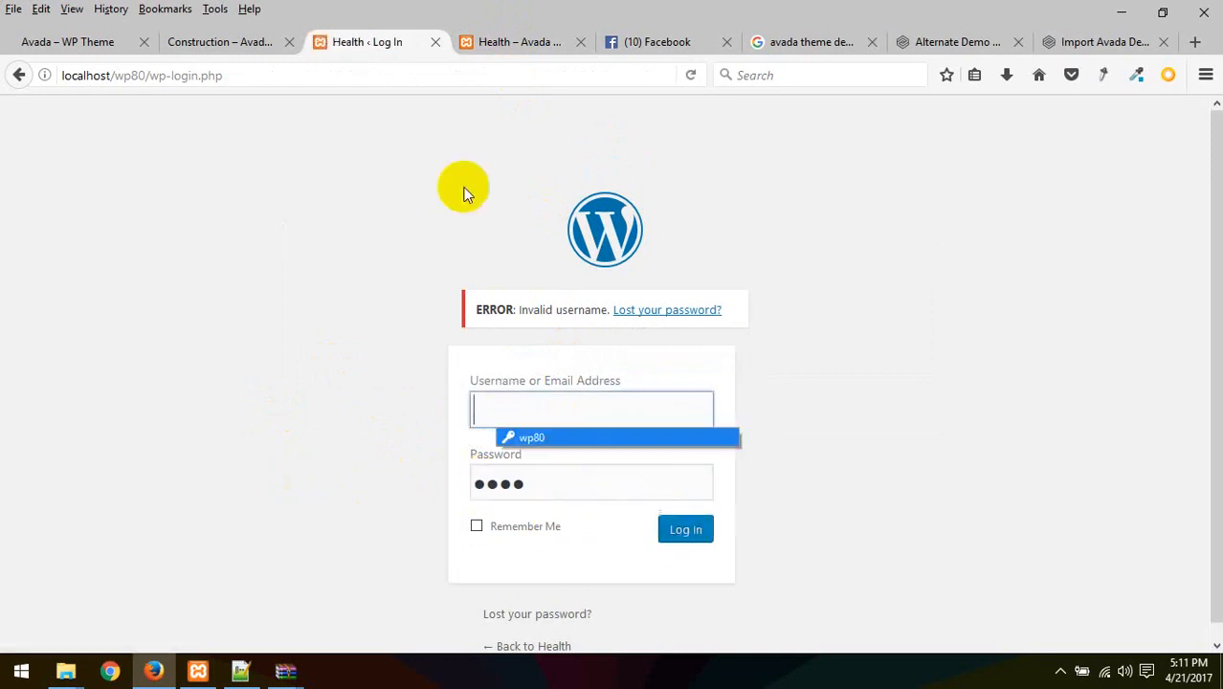
# Look up the demo's default admin credentials on the Alternate Demo instructions page
pyautogui.click(230, 44)
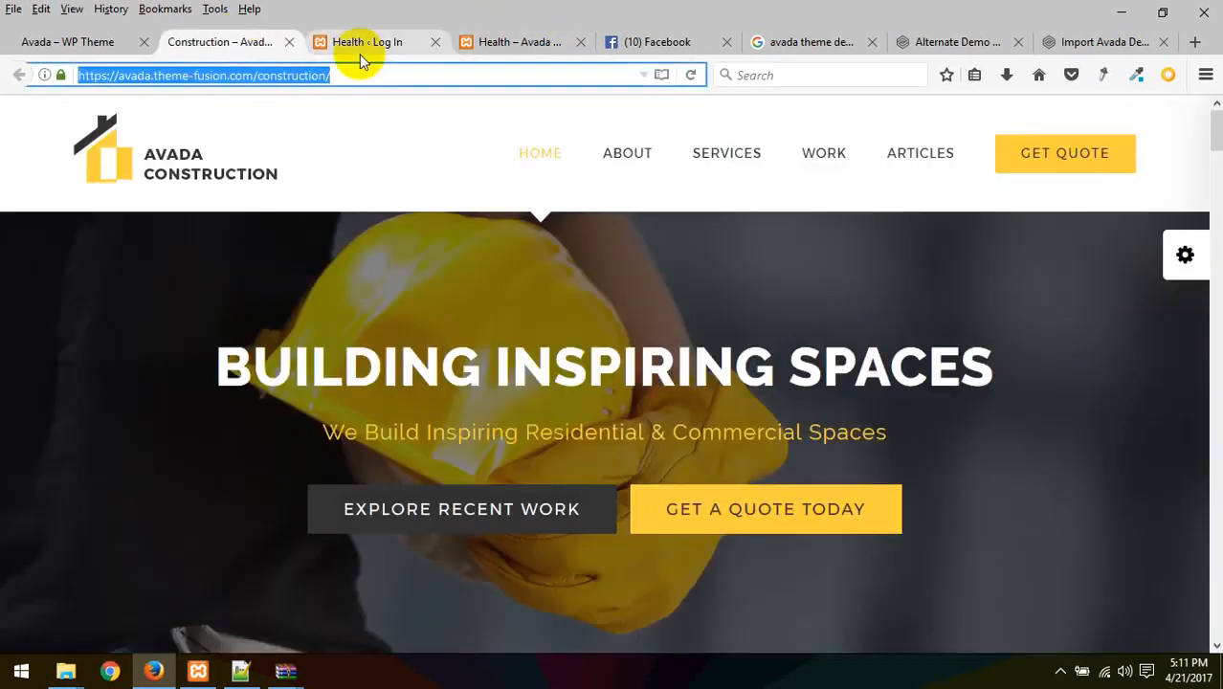
pyautogui.click(359, 54)
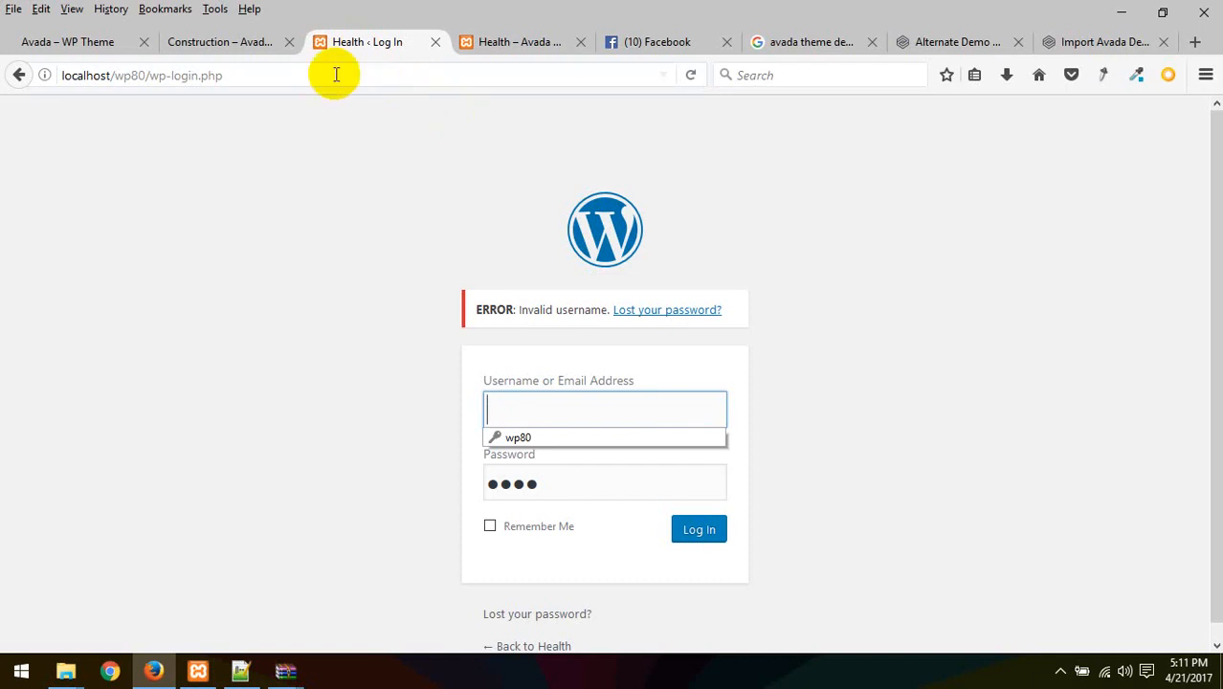
pyautogui.click(981, 50)
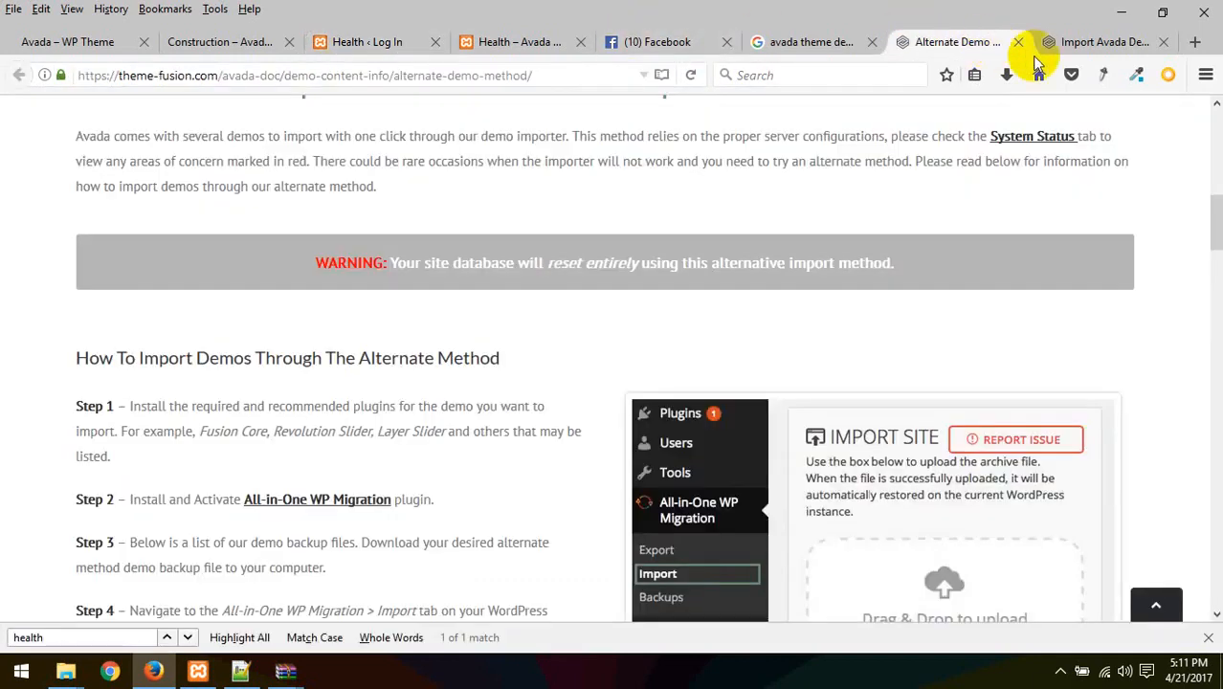
pyautogui.scroll(-5, 505, 369)
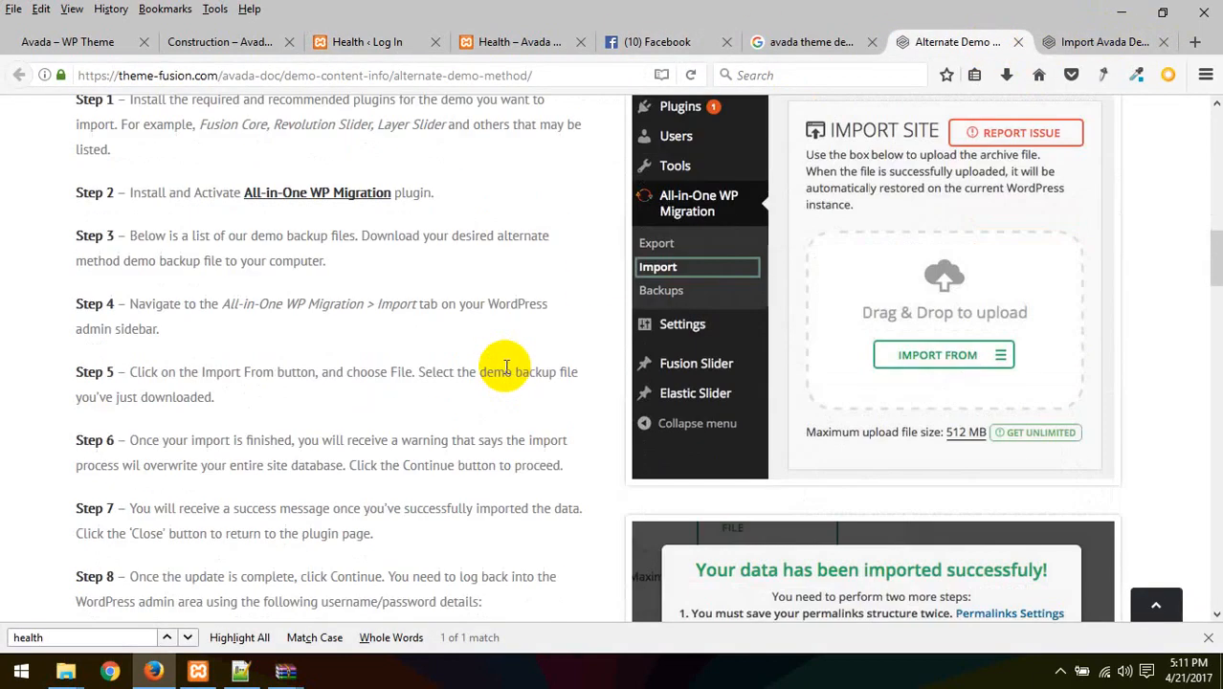
pyautogui.scroll(-2, 429, 373)
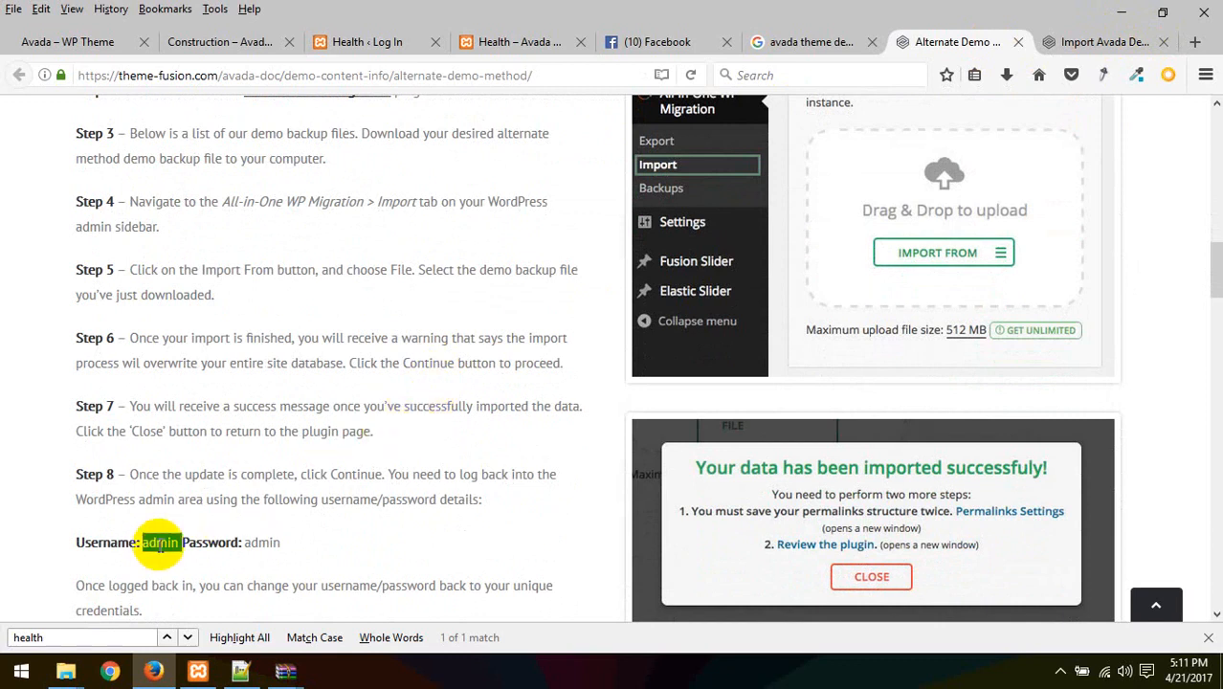
pyautogui.click(248, 458)
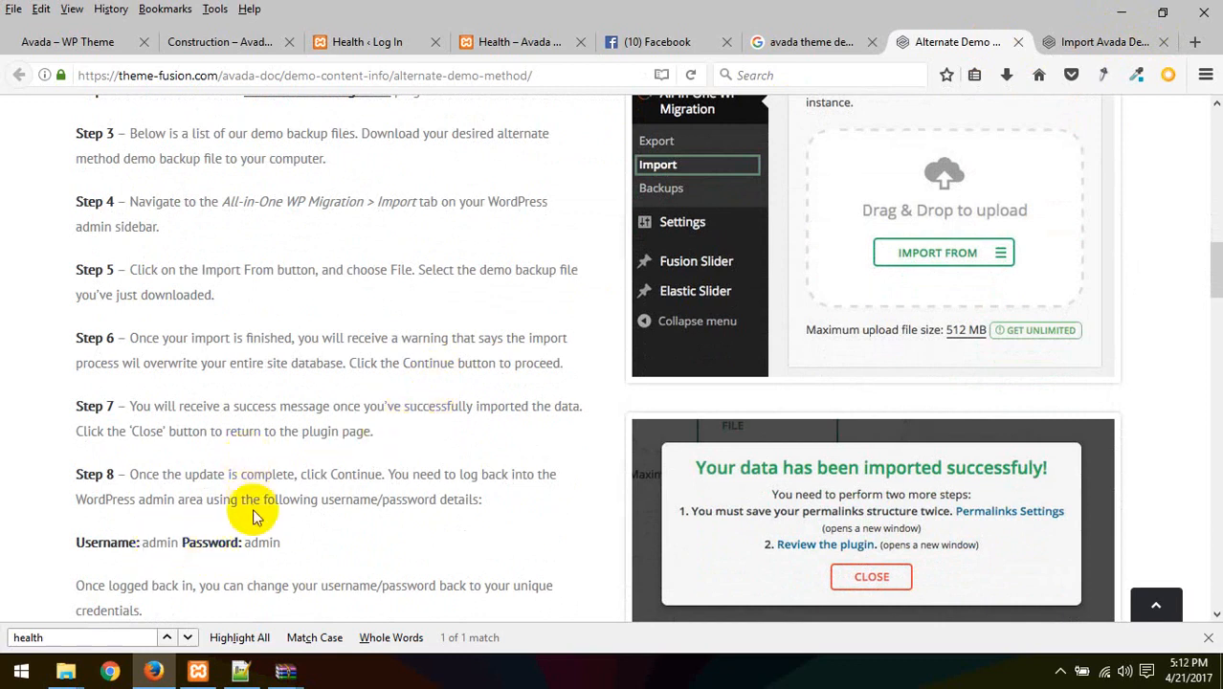
# Enter the default admin username and password in the login form and sign in
pyautogui.click(378, 42)
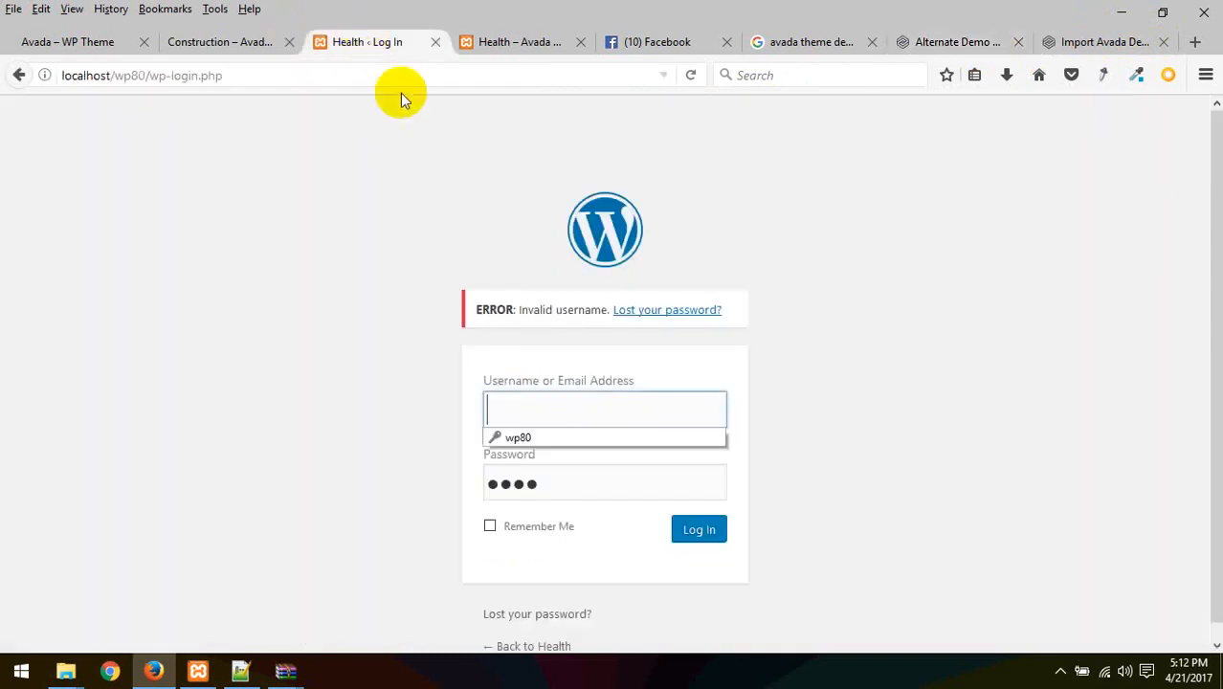
pyautogui.click(522, 412)
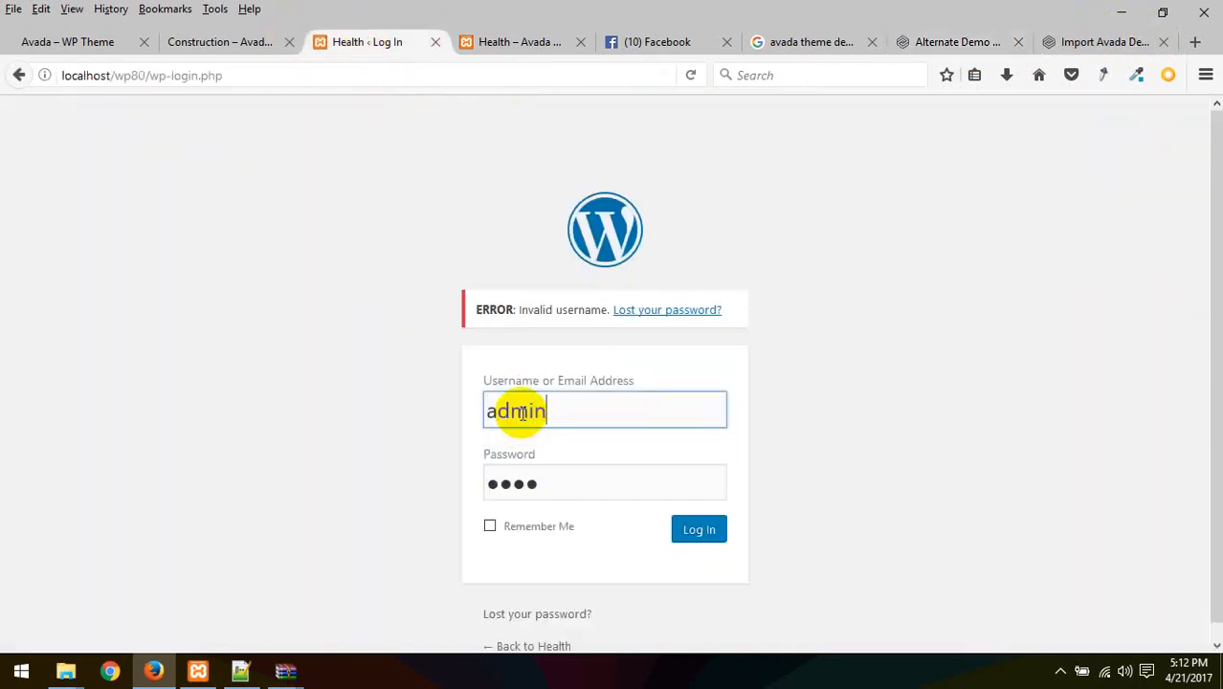
pyautogui.press('Tab')
pyautogui.write('a')
pyautogui.press('Return')
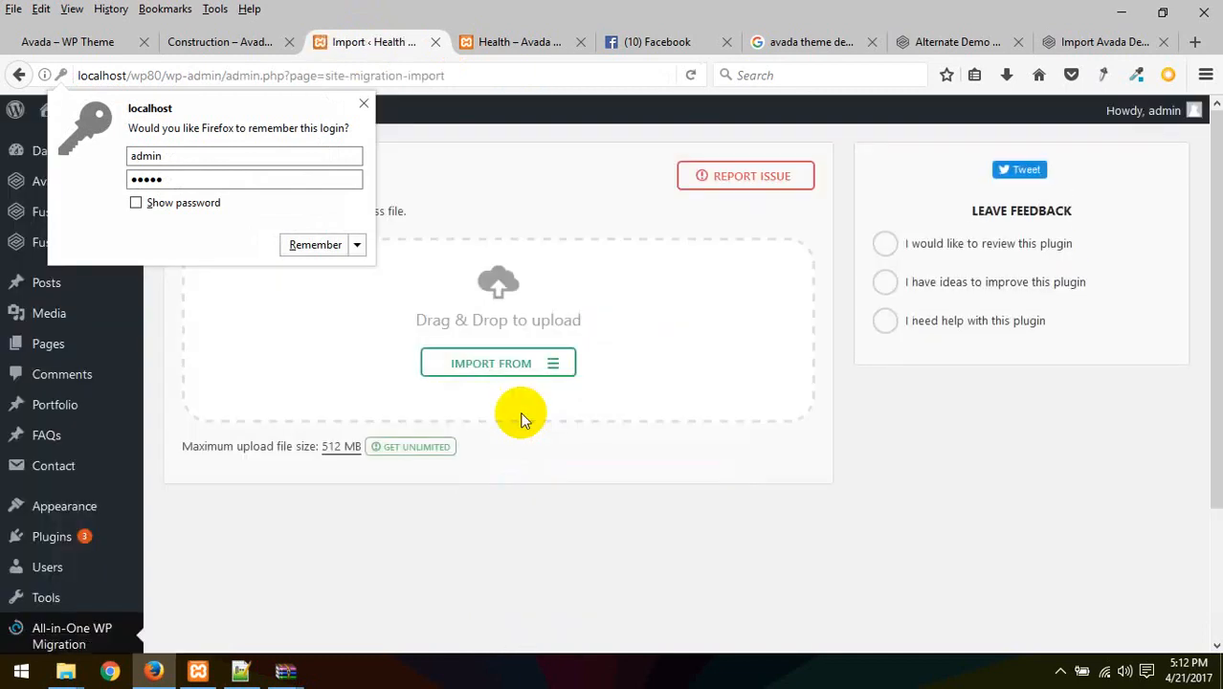
# Dismiss the save-login prompt on the admin Import page
pyautogui.click(364, 103)
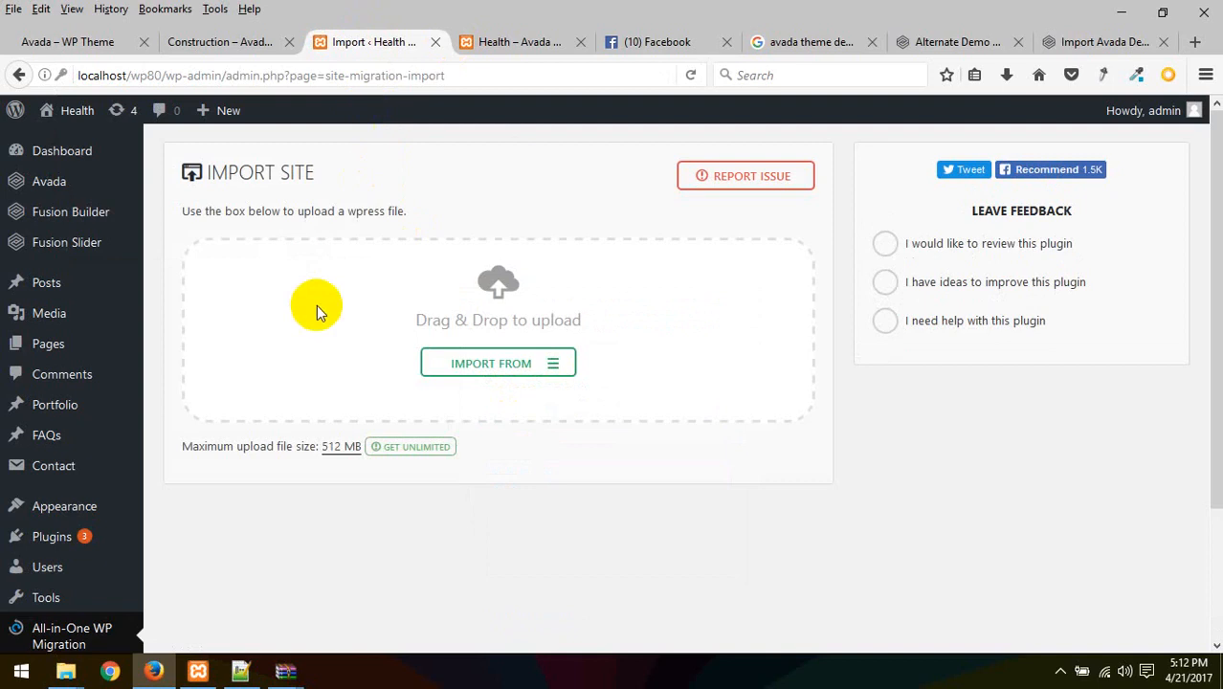
pyautogui.scroll(-3, 284, 325)
pyautogui.scroll(3, 264, 390)
# Reload the Avada Health homepage at localhost/wp80 and scroll through every section
pyautogui.click(529, 58)
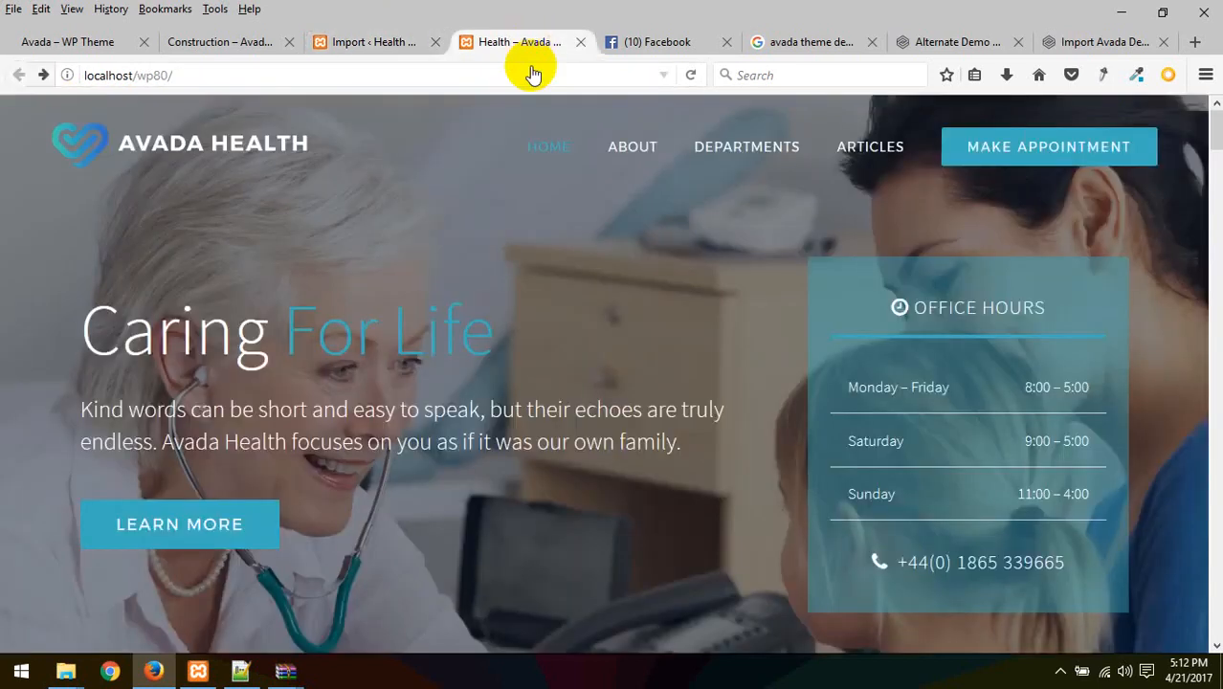
pyautogui.press('F5')
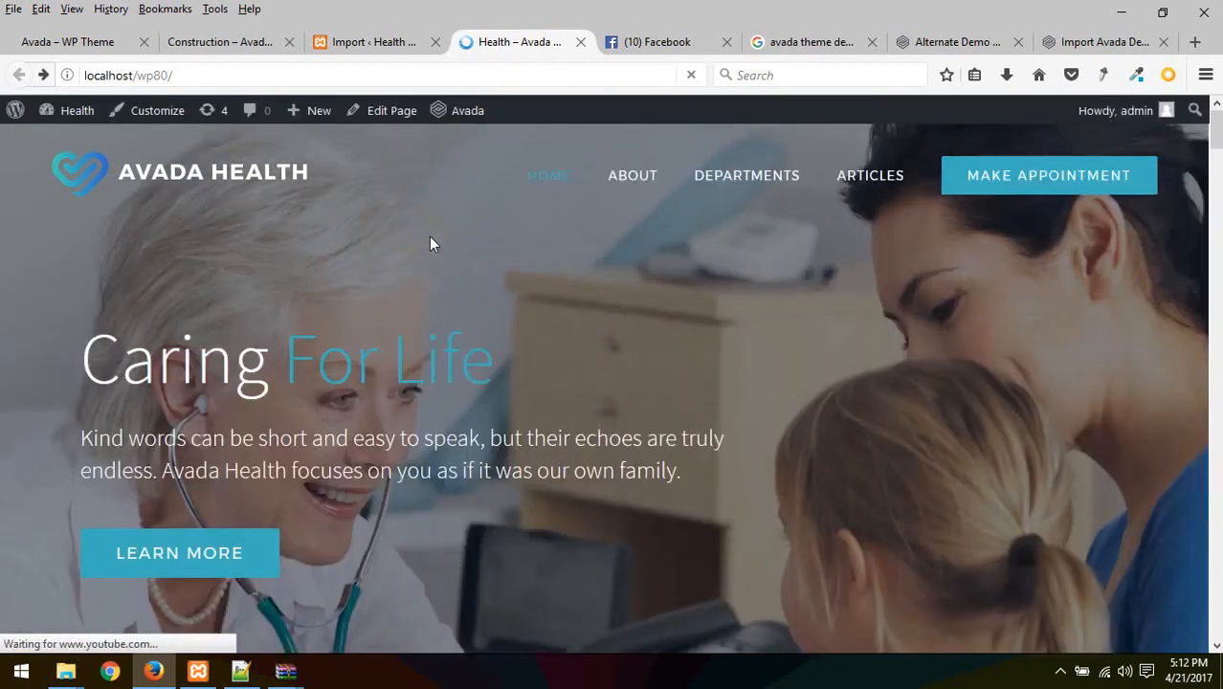
pyautogui.scroll(-10, 602, 365)
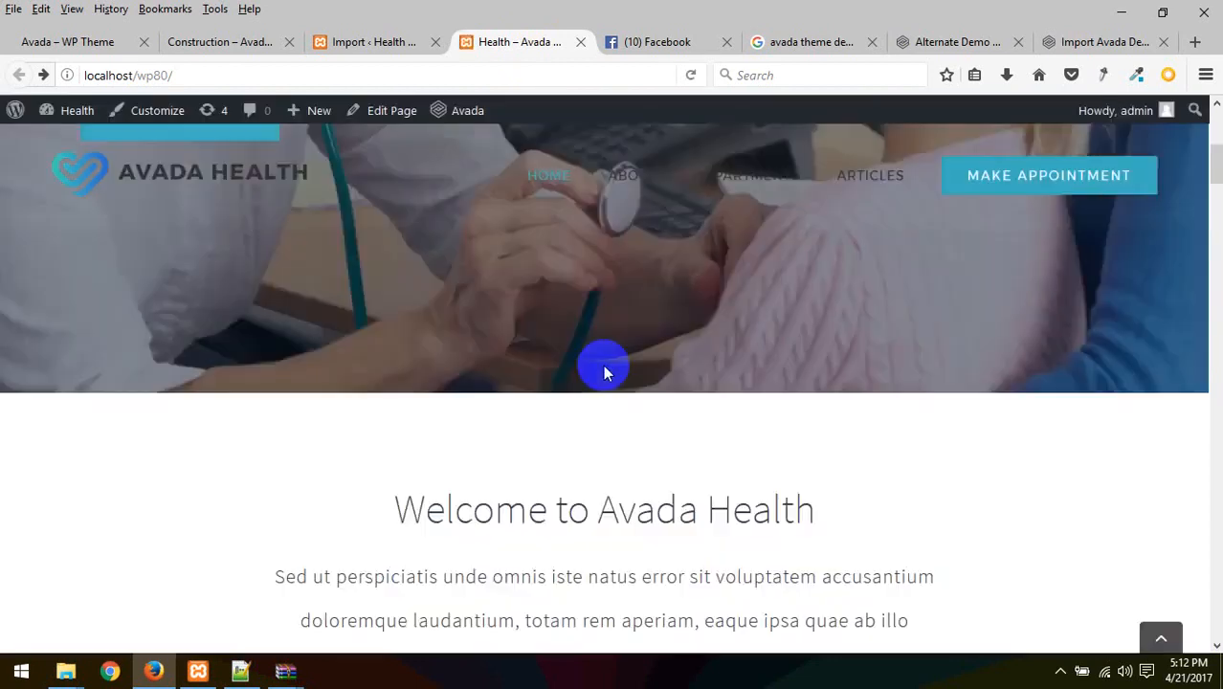
pyautogui.scroll(-15, 510, 346)
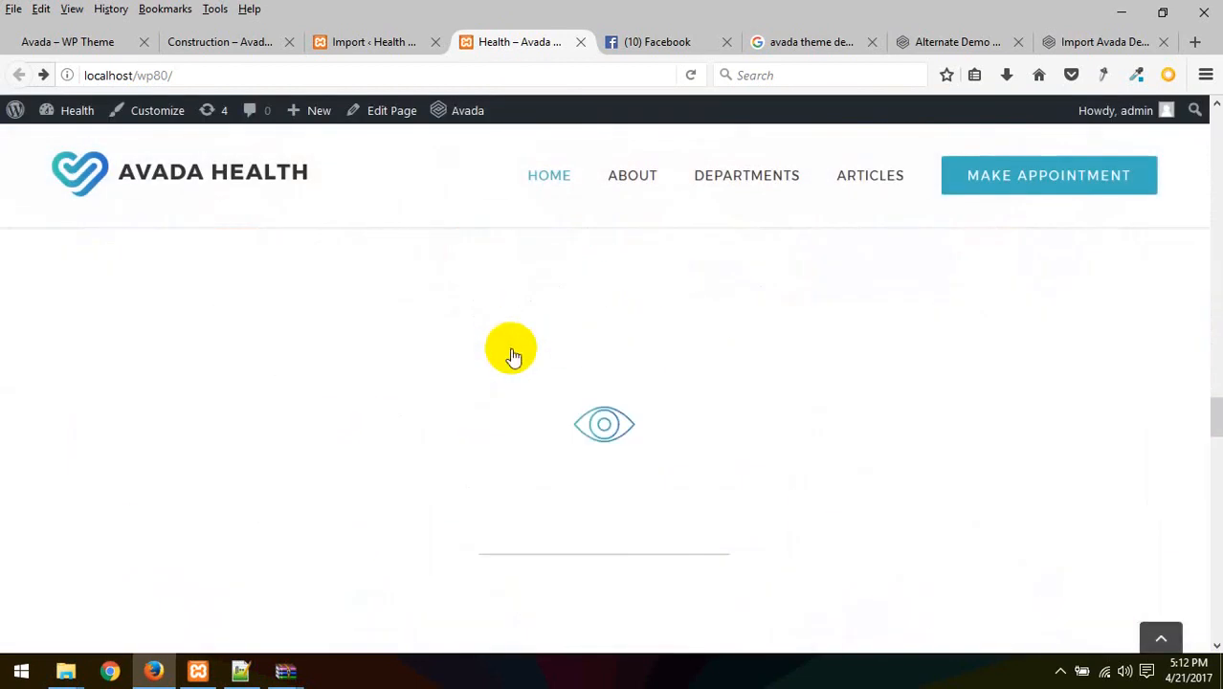
pyautogui.scroll(-5, 510, 350)
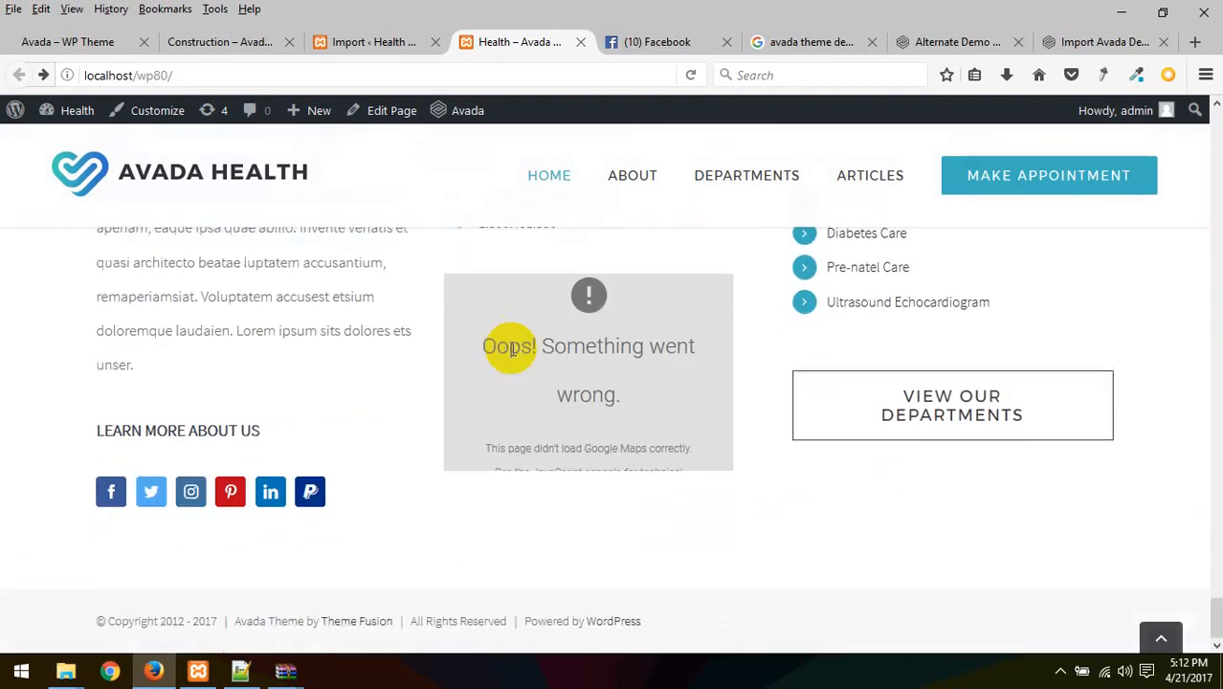
pyautogui.scroll(7, 507, 349)
pyautogui.scroll(10, 516, 383)
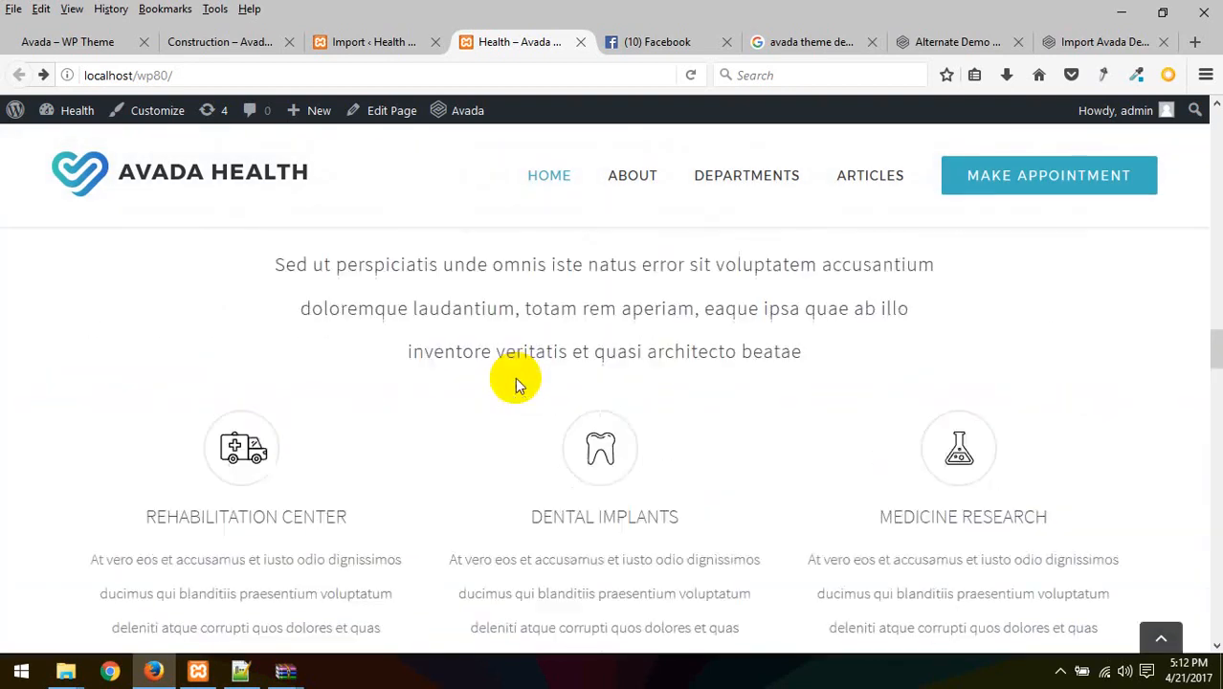
pyautogui.scroll(8, 514, 377)
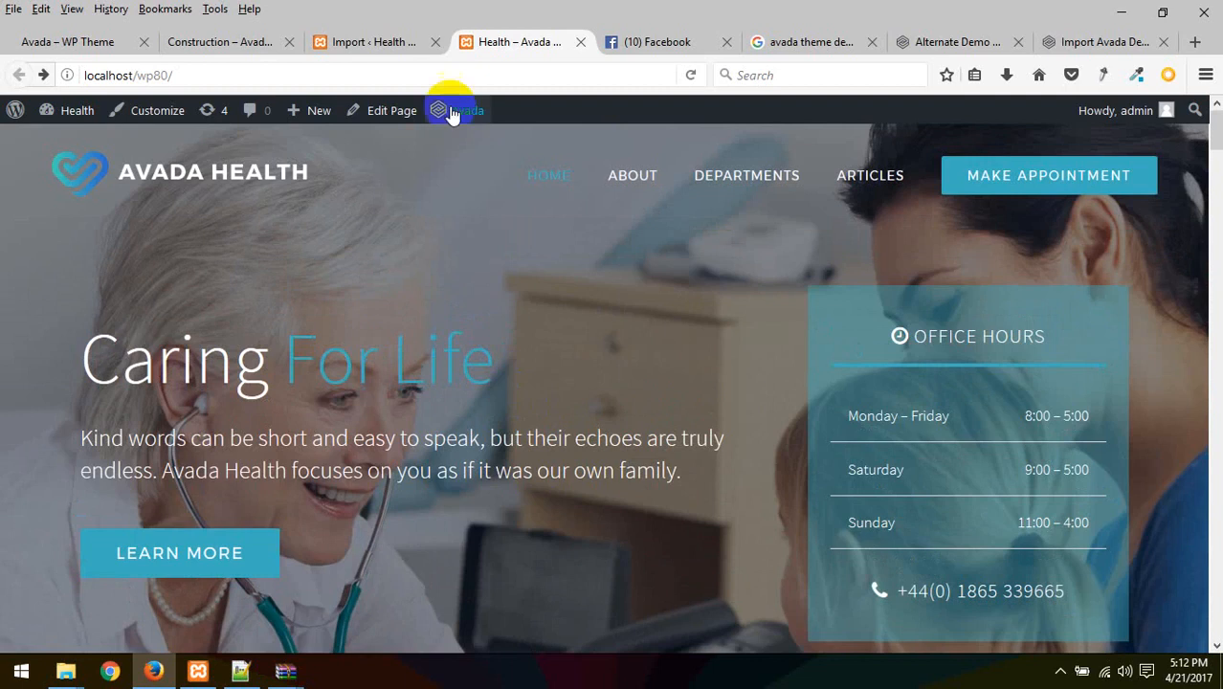
# Glance at the Import tab, return to the Health tab, and close the Facebook tab
pyautogui.click(349, 41)
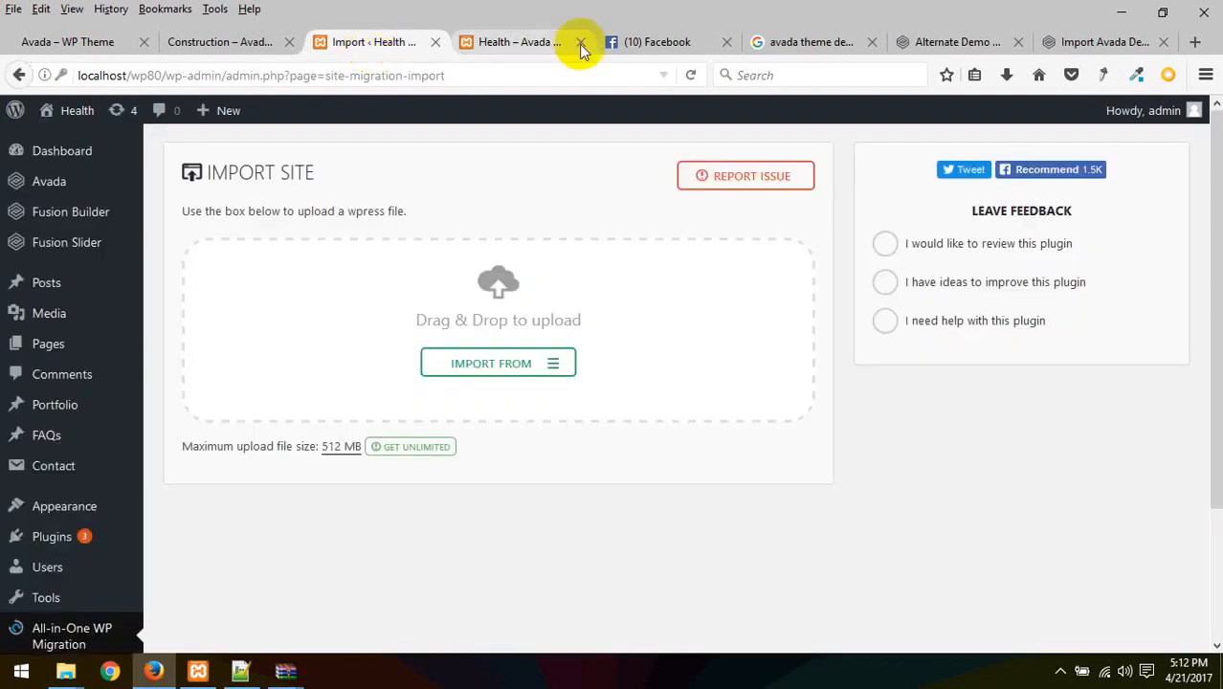
pyautogui.click(505, 41)
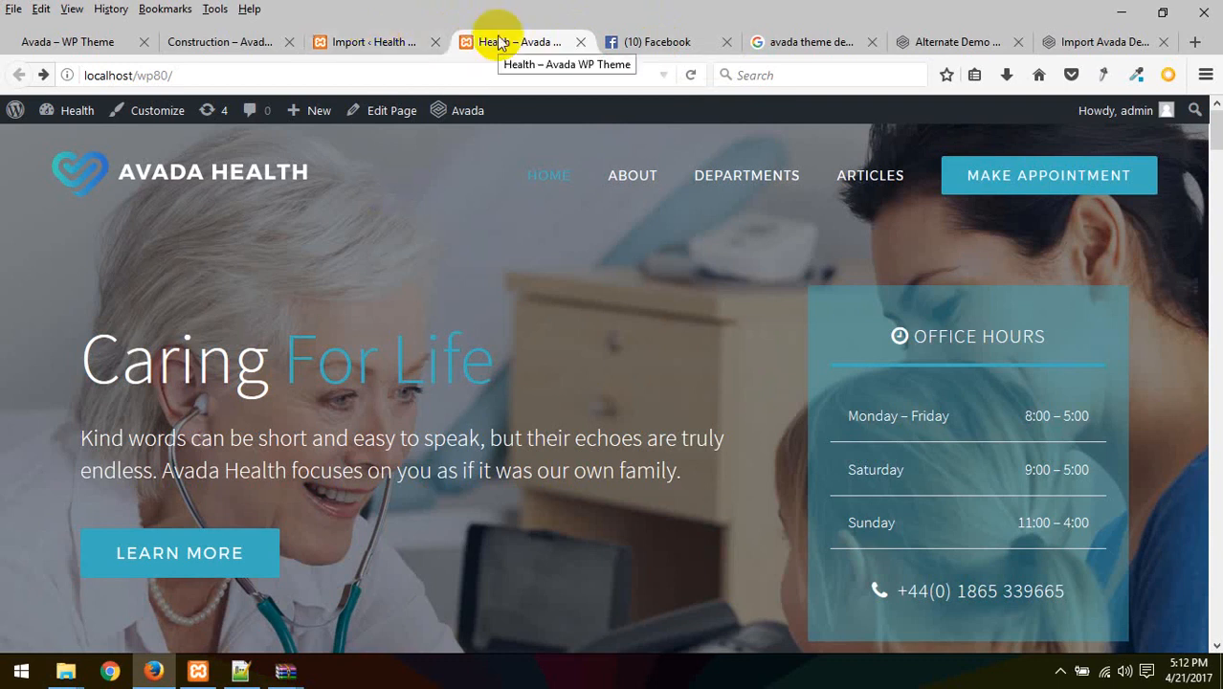
pyautogui.click(727, 42)
# Close the Google search, Alternate Demo and Import Avada Demo tabs
pyautogui.click(695, 42)
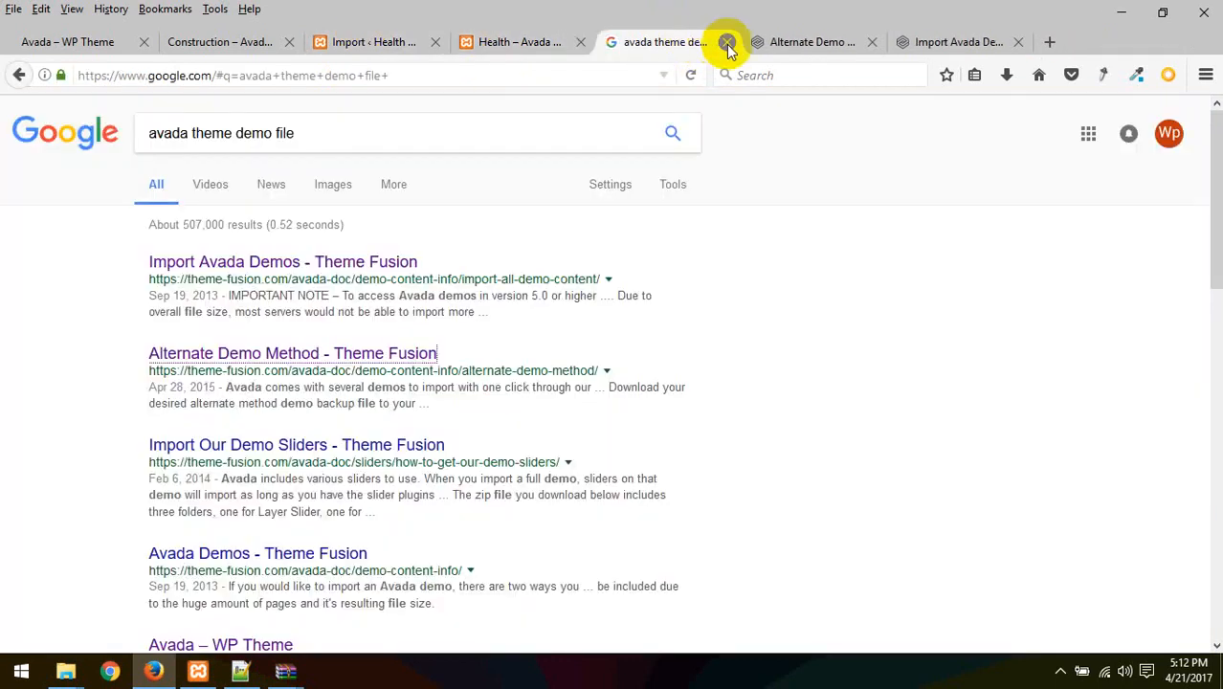
pyautogui.click(726, 42)
pyautogui.click(726, 42)
pyautogui.click(723, 42)
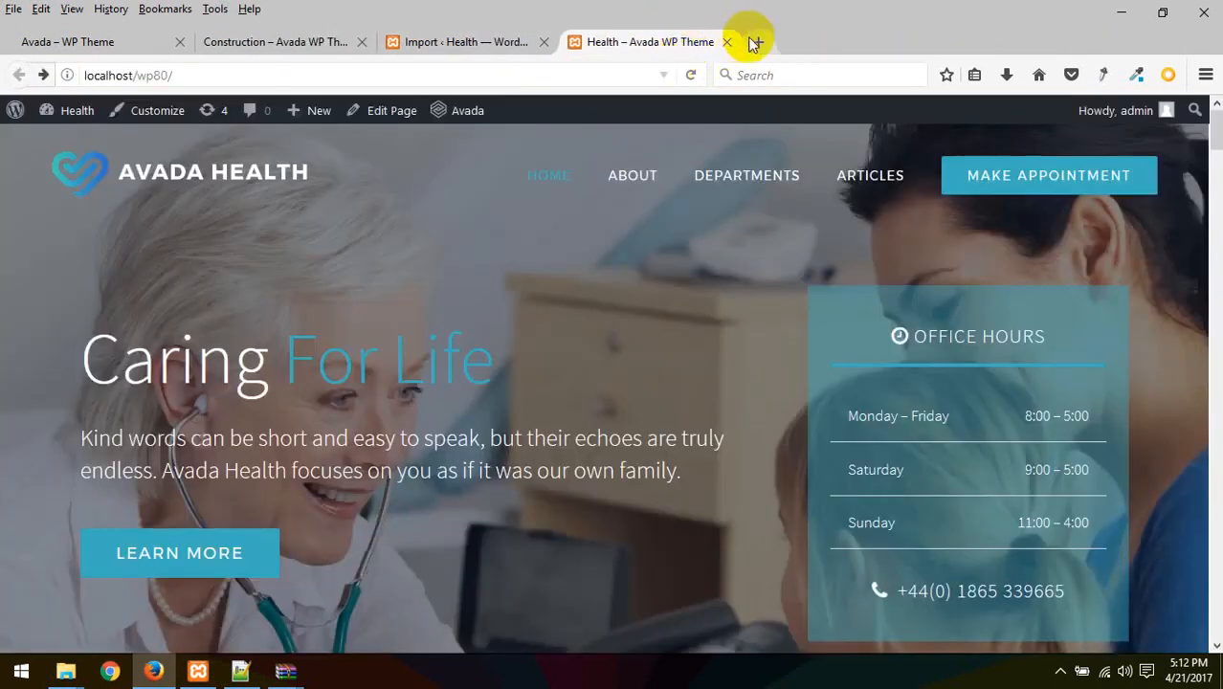
# Open localhost/phpmyadmin in a new Firefox tab
pyautogui.click(754, 42)
pyautogui.write('localhost/')
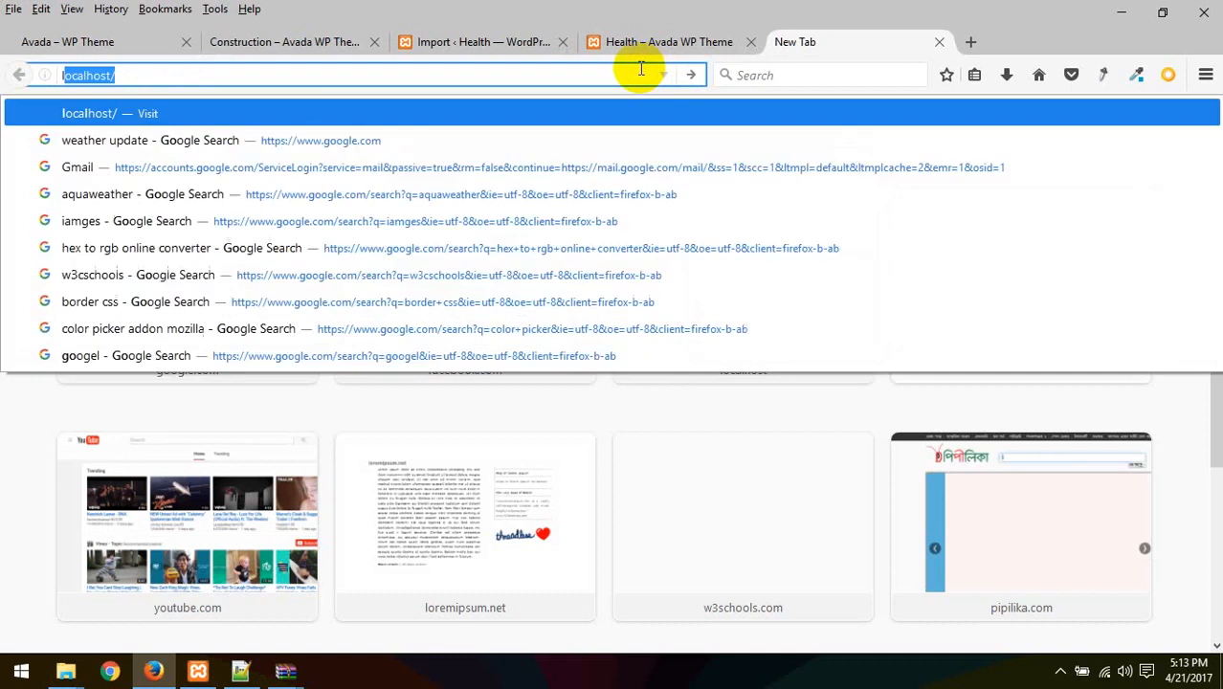
pyautogui.press('Right')
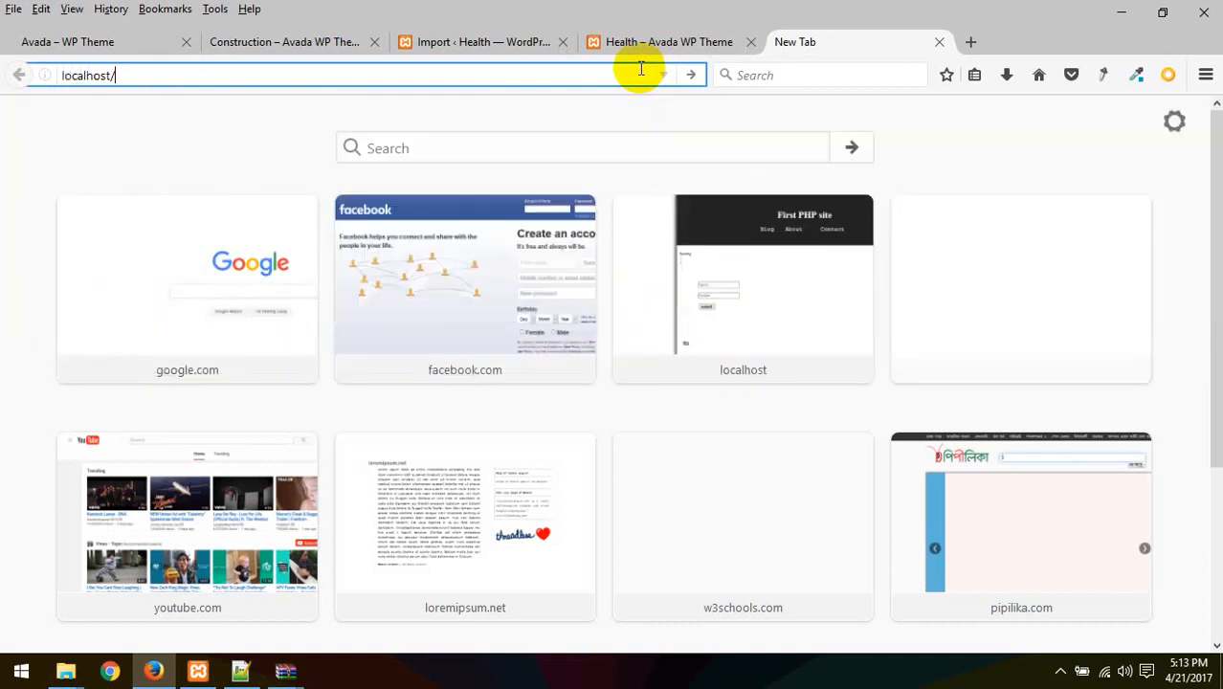
pyautogui.write('phm')
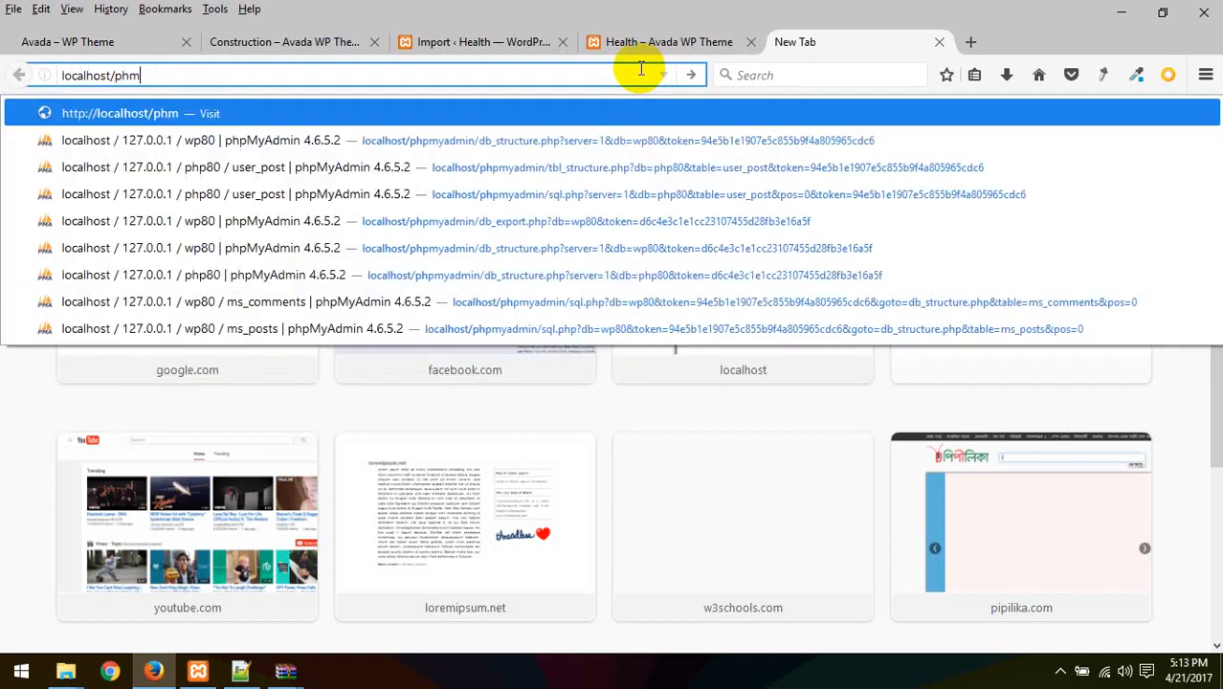
pyautogui.press('BackSpace')
pyautogui.write('h')
pyautogui.press('BackSpace')
pyautogui.write('p')
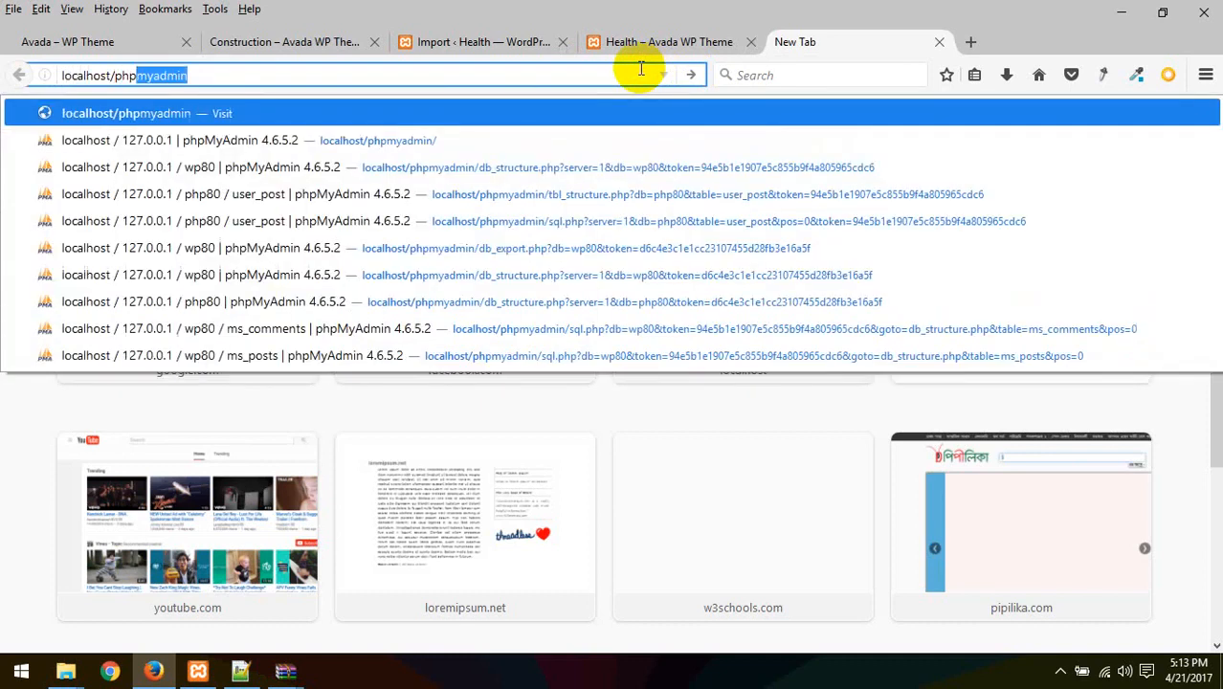
pyautogui.press('Return')
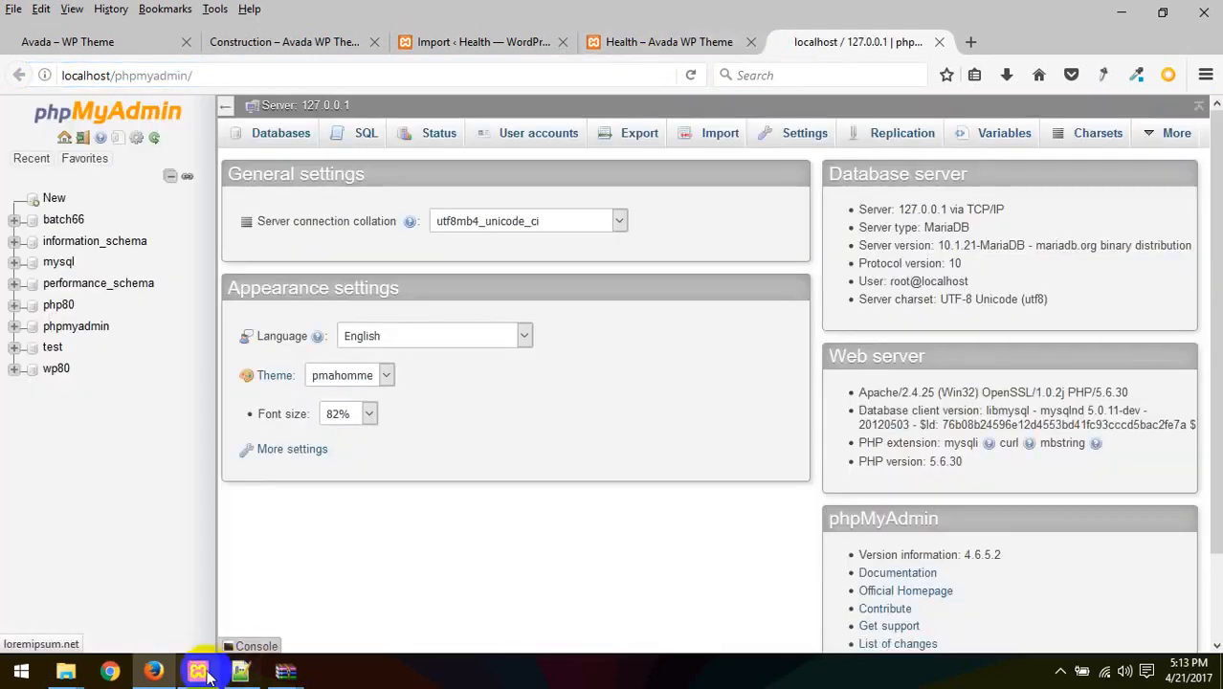
pyautogui.moveTo(66, 671)
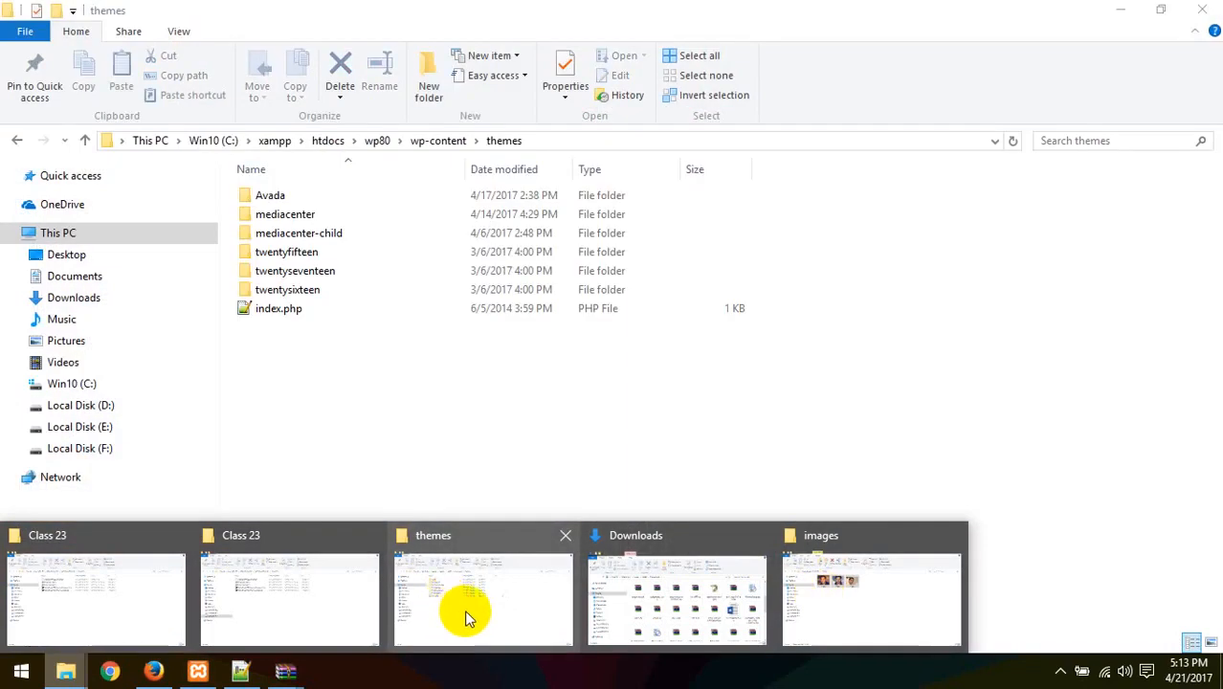
# In the wp80 folder, delete the old wp-content.zip and wp80.sql files
pyautogui.click(464, 613)
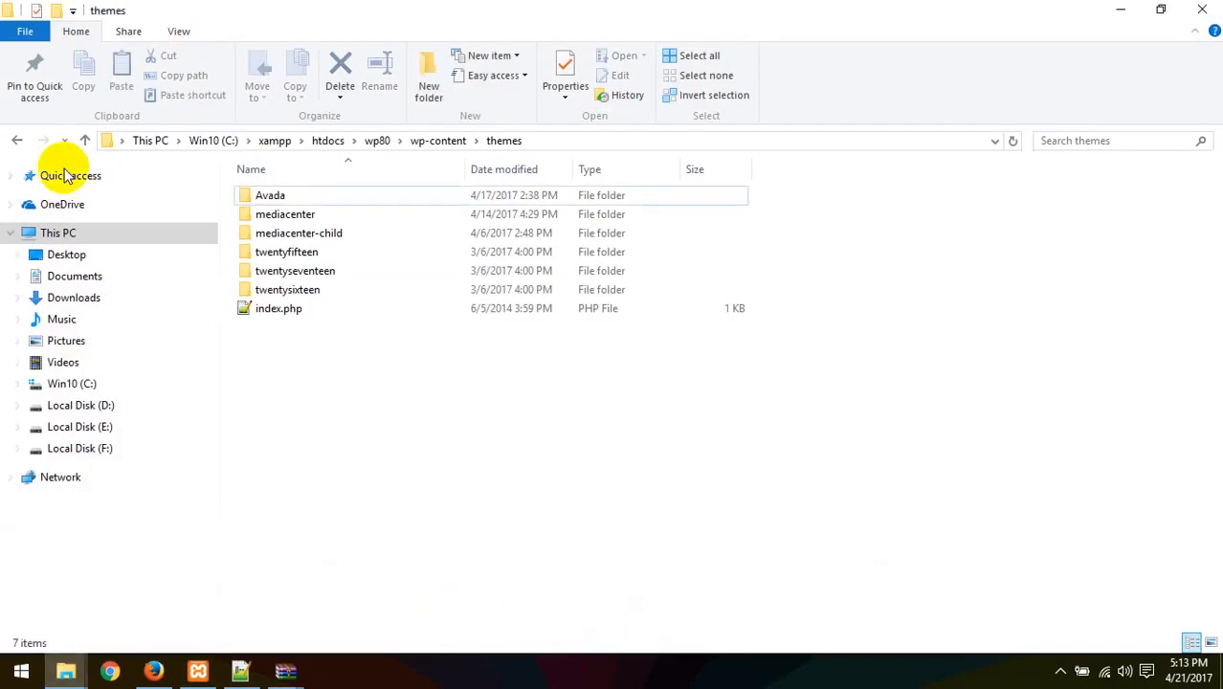
pyautogui.click(15, 138)
pyautogui.click(15, 137)
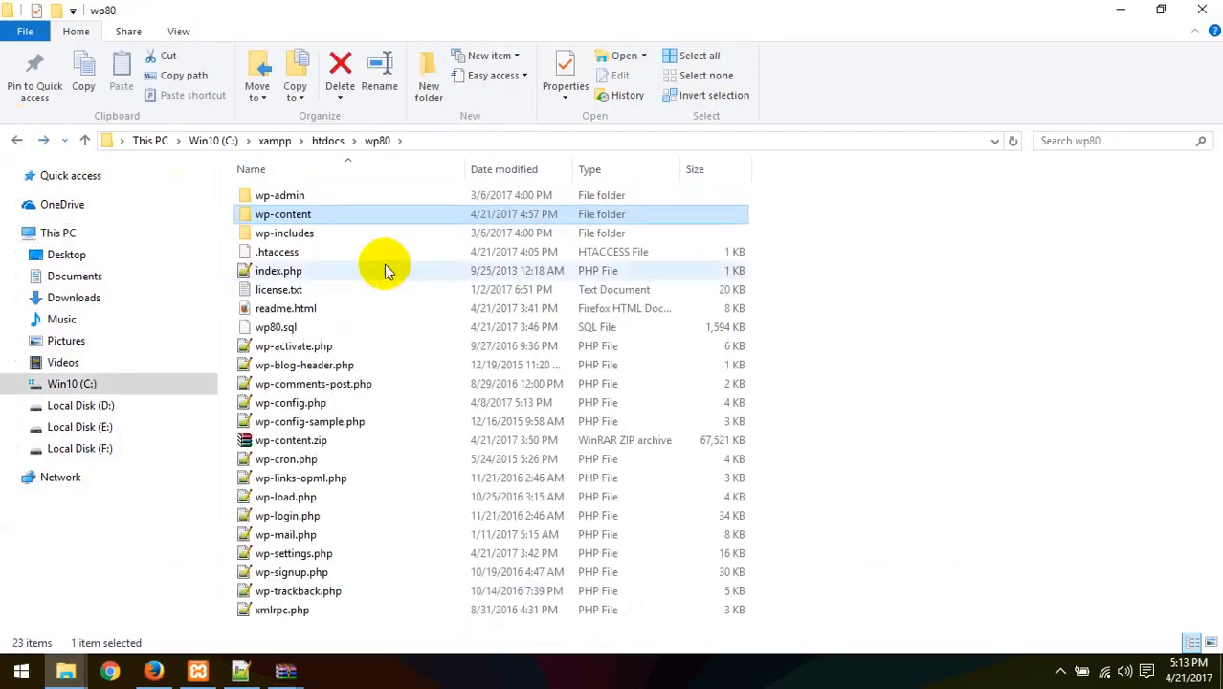
pyautogui.click(308, 442)
pyautogui.rightClick(309, 443)
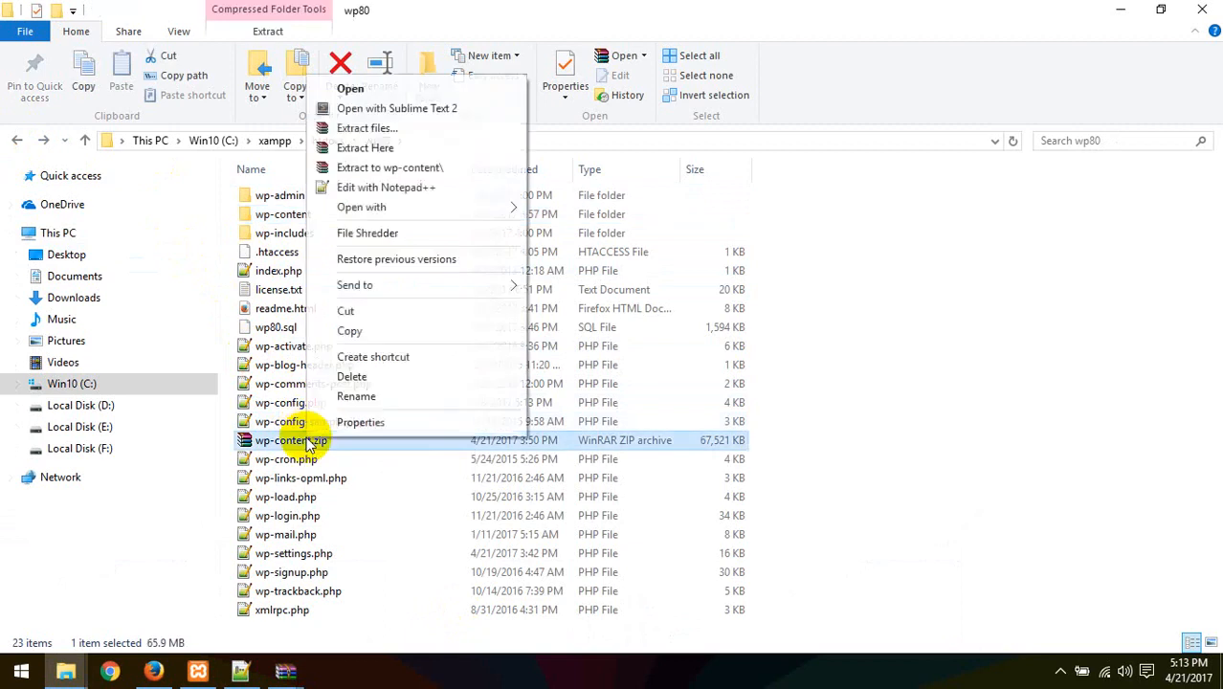
pyautogui.click(369, 377)
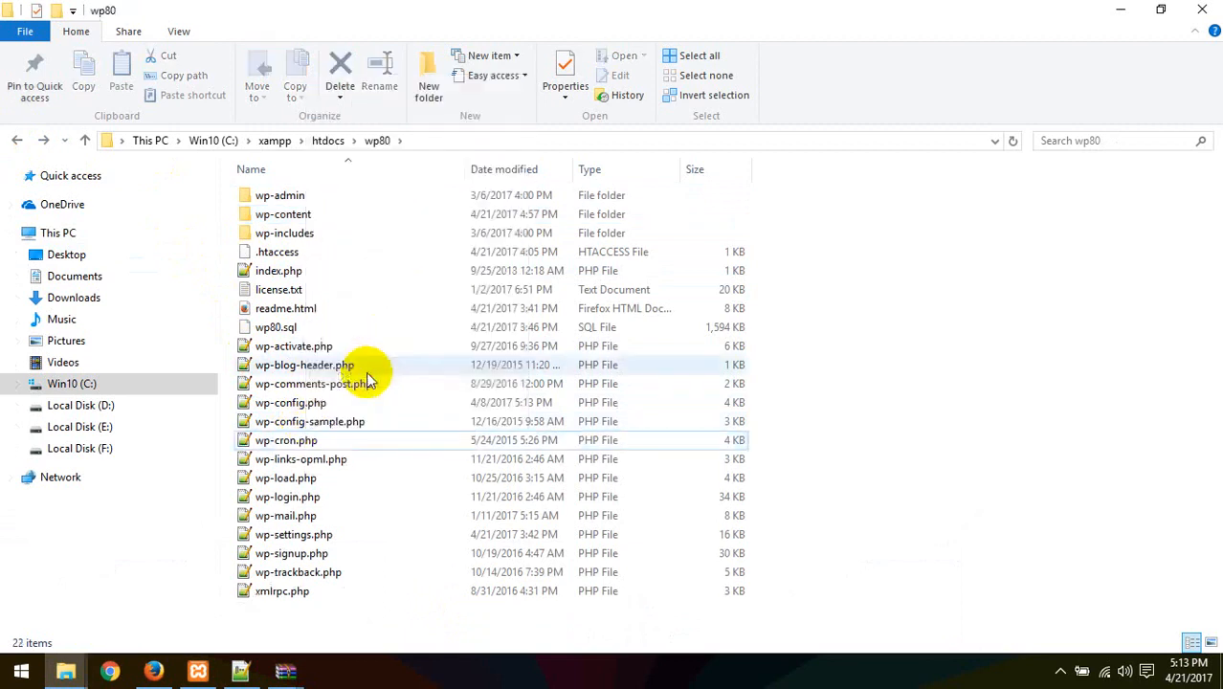
pyautogui.click(266, 326)
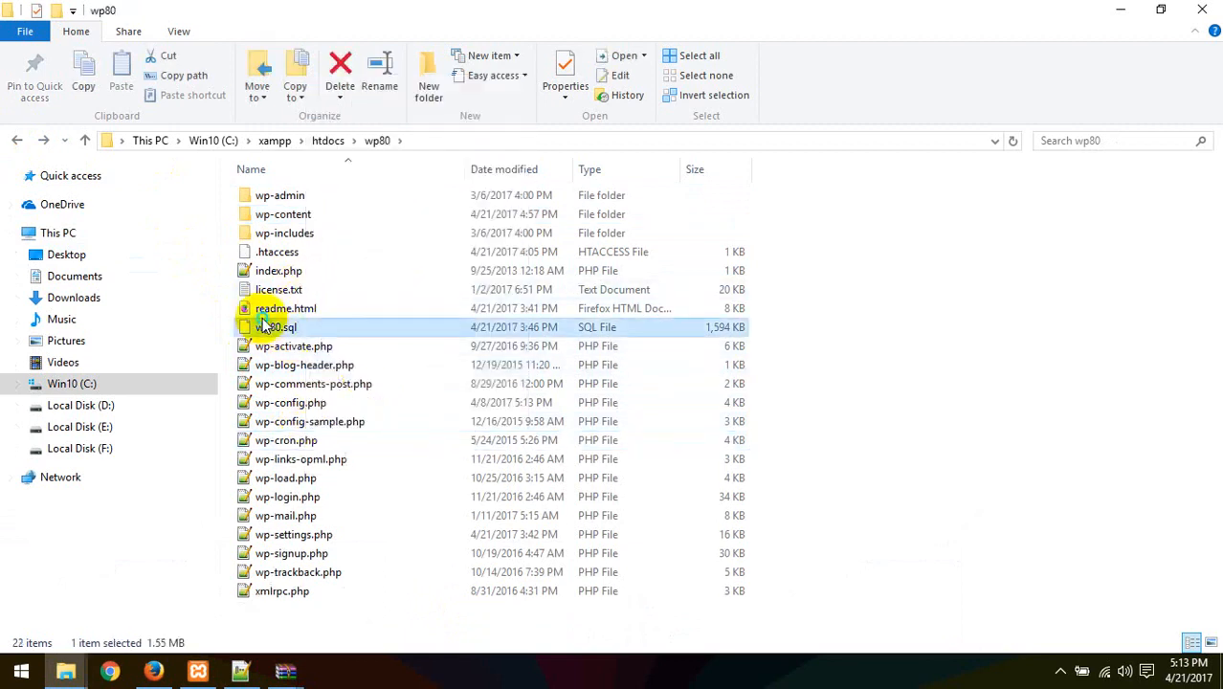
pyautogui.rightClick(266, 326)
pyautogui.click(333, 593)
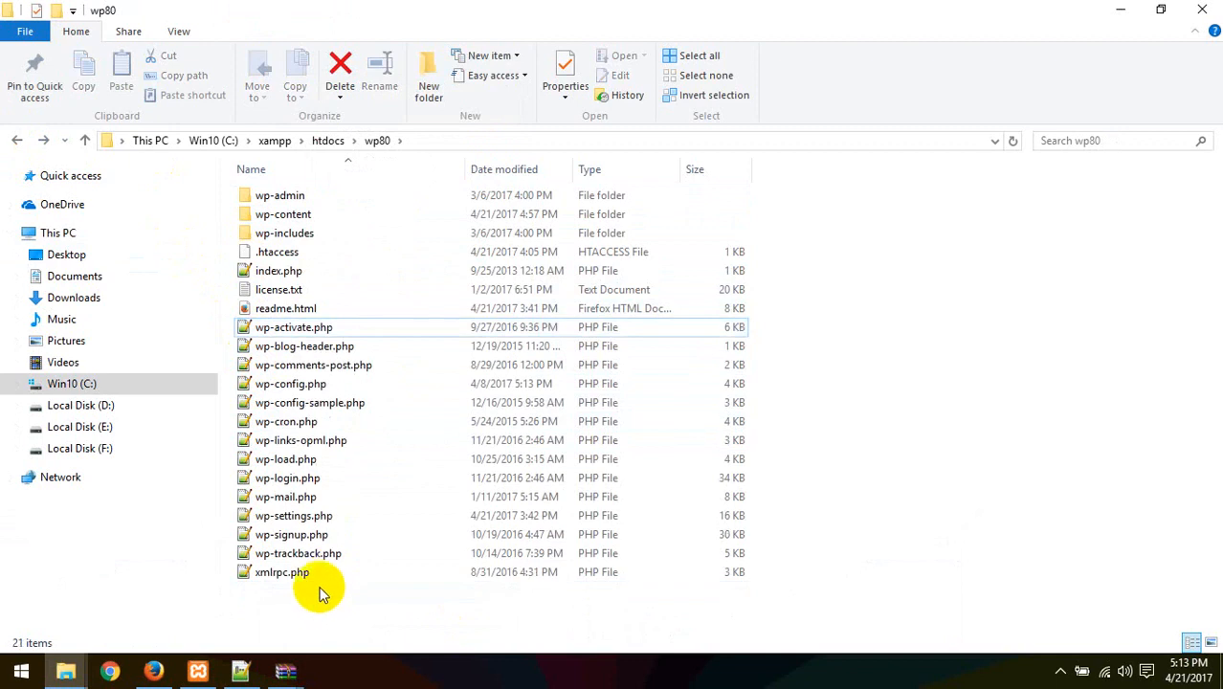
# Compress all 21 remaining wp80 files and folders into a zipped folder
pyautogui.moveTo(308, 622); pyautogui.dragTo(278, 227)
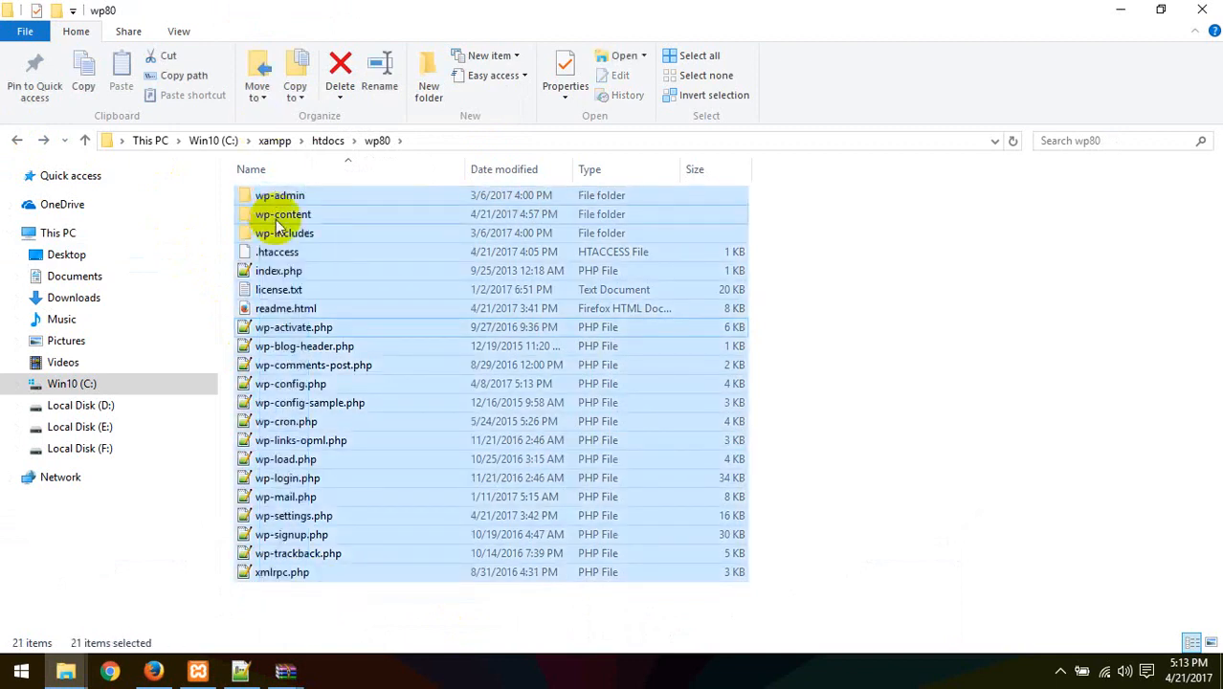
pyautogui.rightClick(278, 227)
pyautogui.moveTo(485, 369)
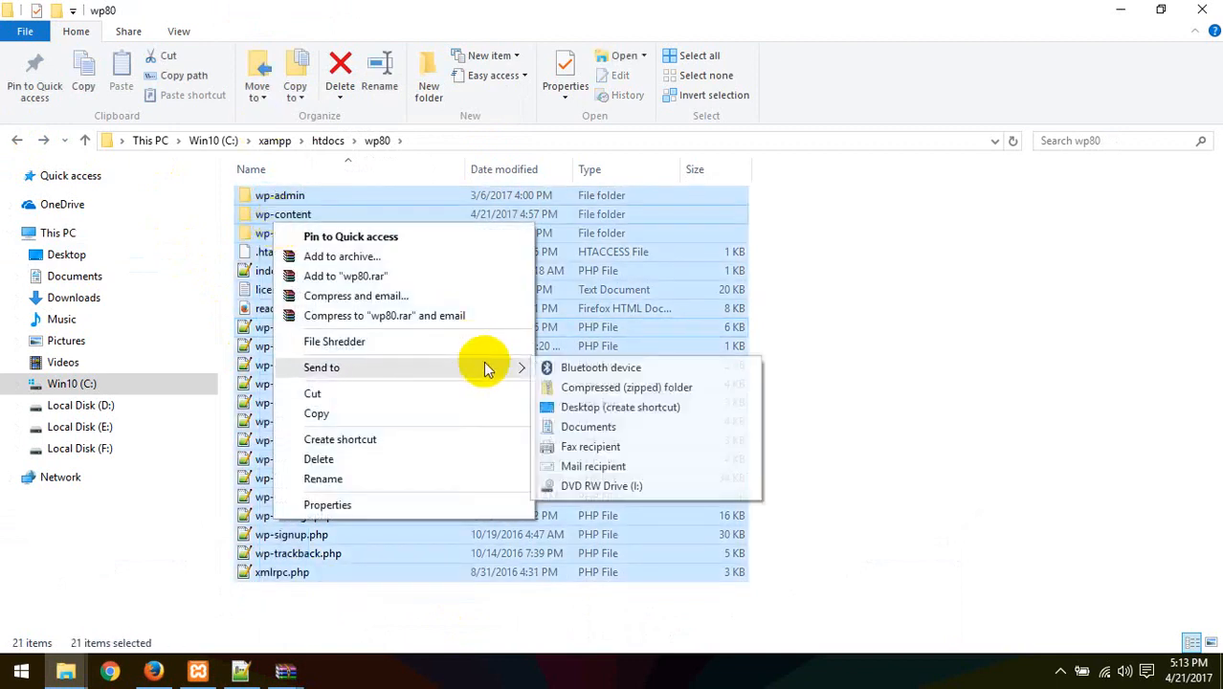
pyautogui.click(600, 392)
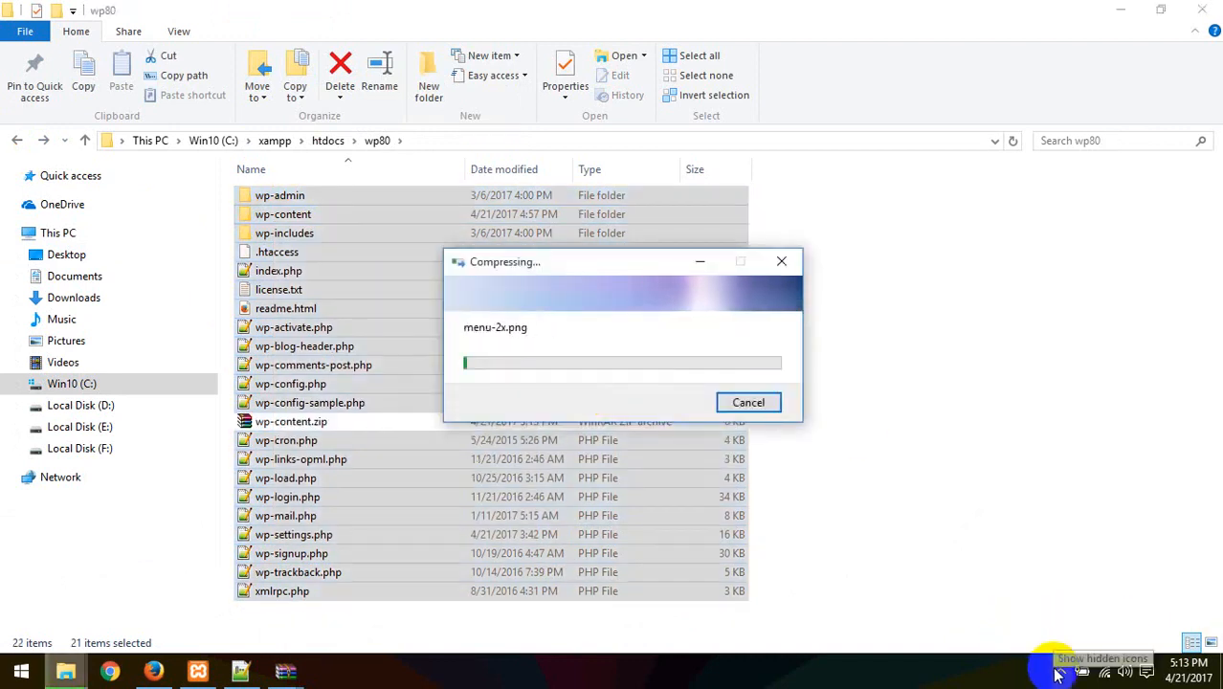
pyautogui.click(159, 672)
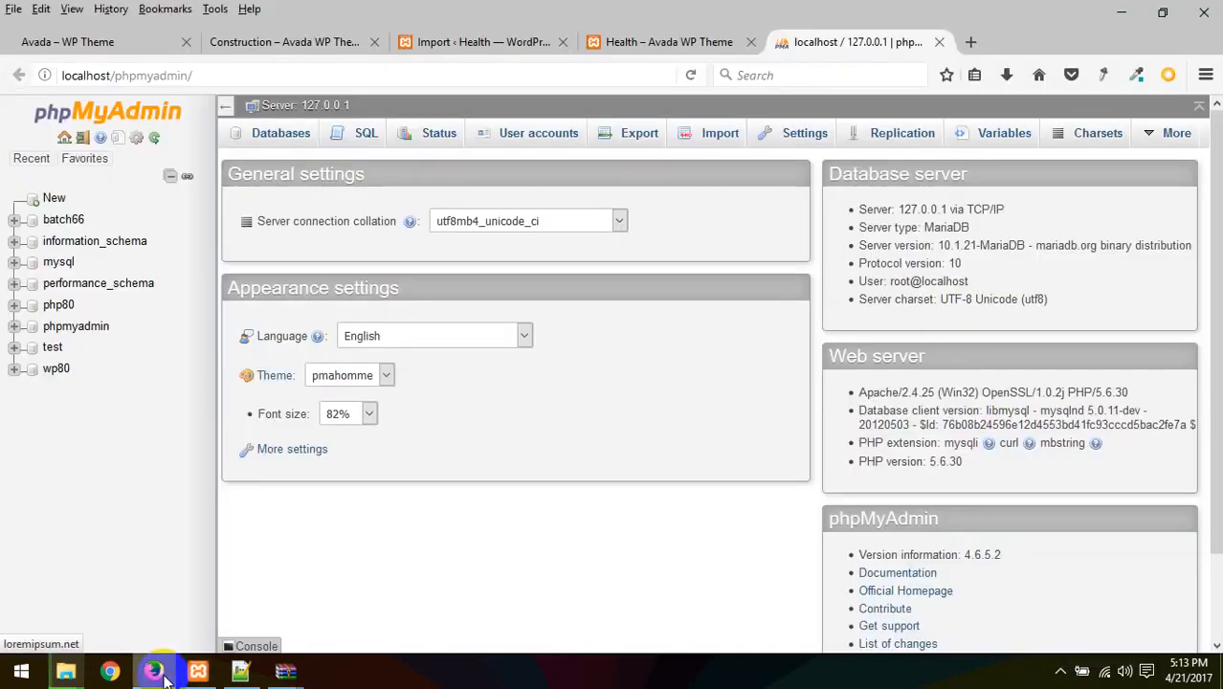
# Export the wp80 database as SQL, save wp80.sql, and reveal it in Downloads
pyautogui.click(48, 370)
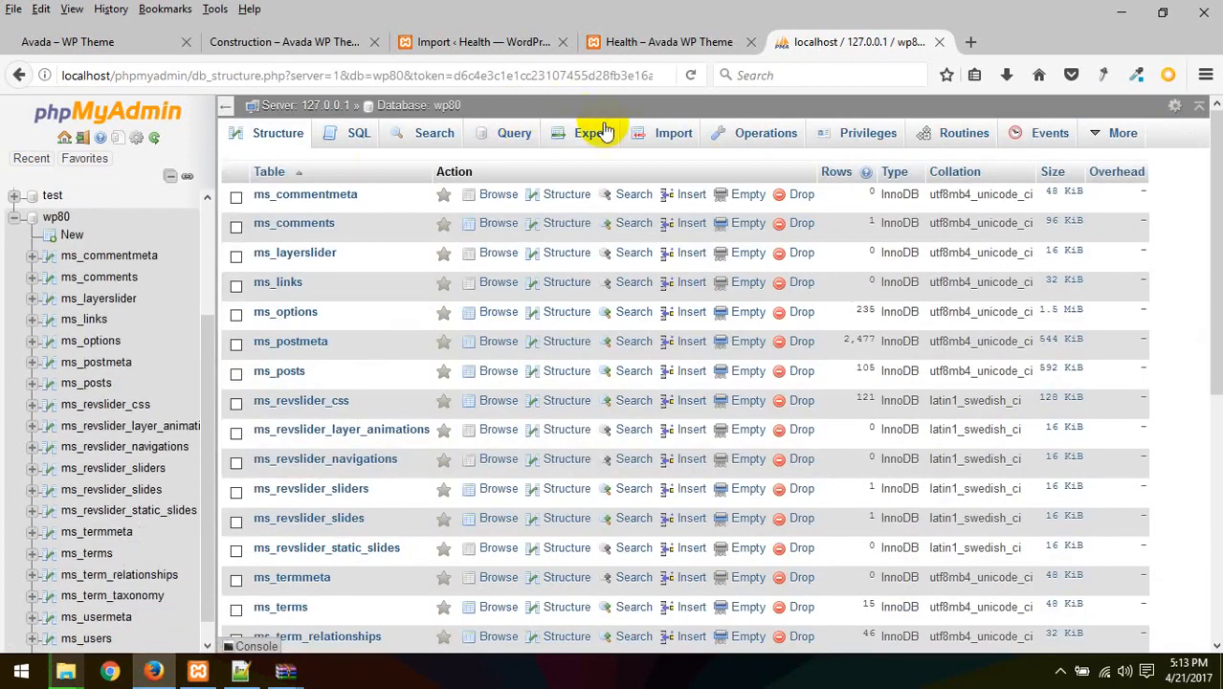
pyautogui.click(591, 136)
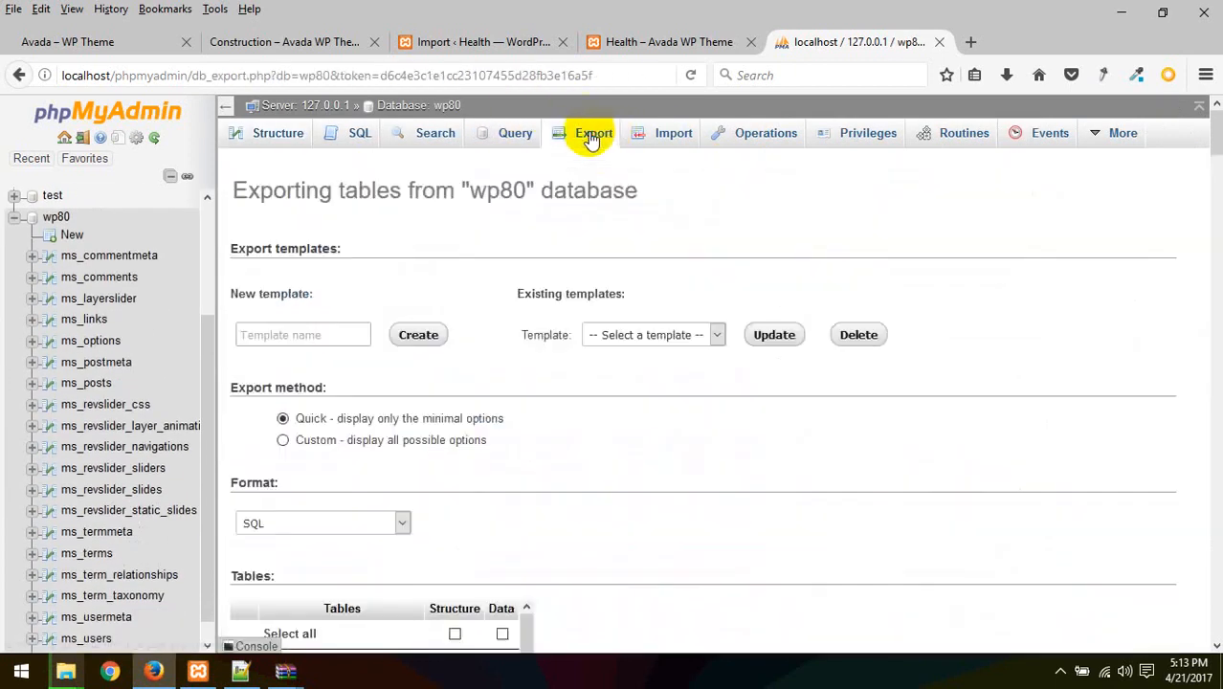
pyautogui.scroll(-1, 335, 511)
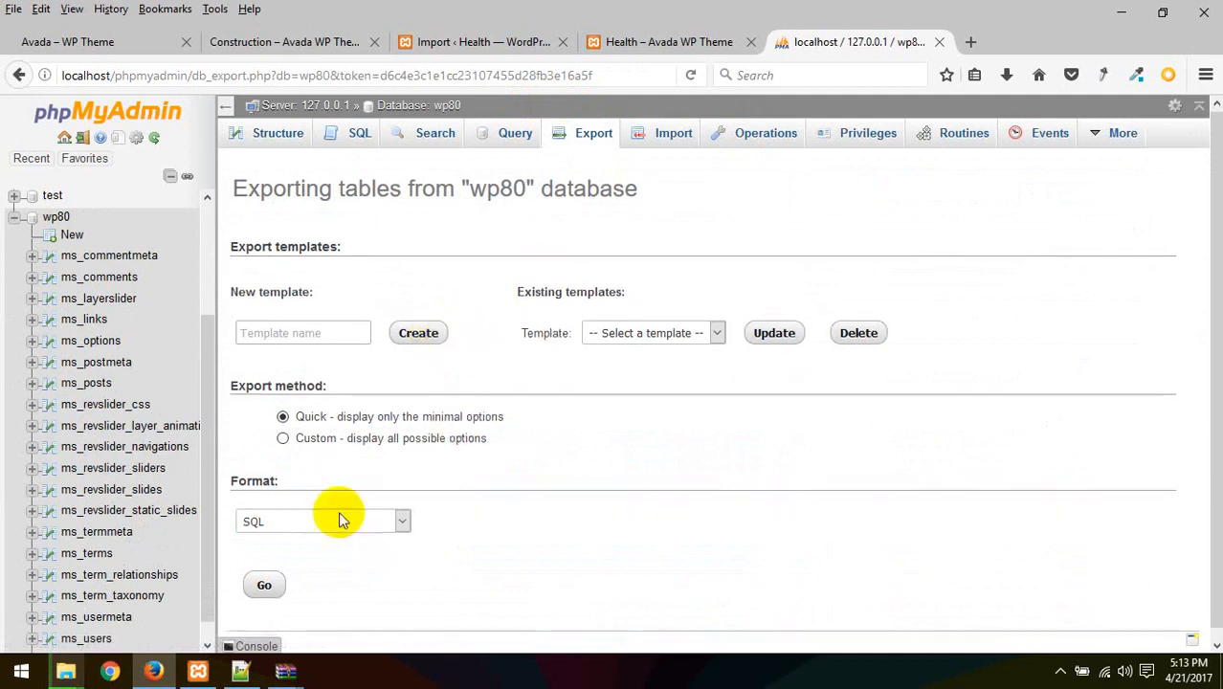
pyautogui.click(264, 574)
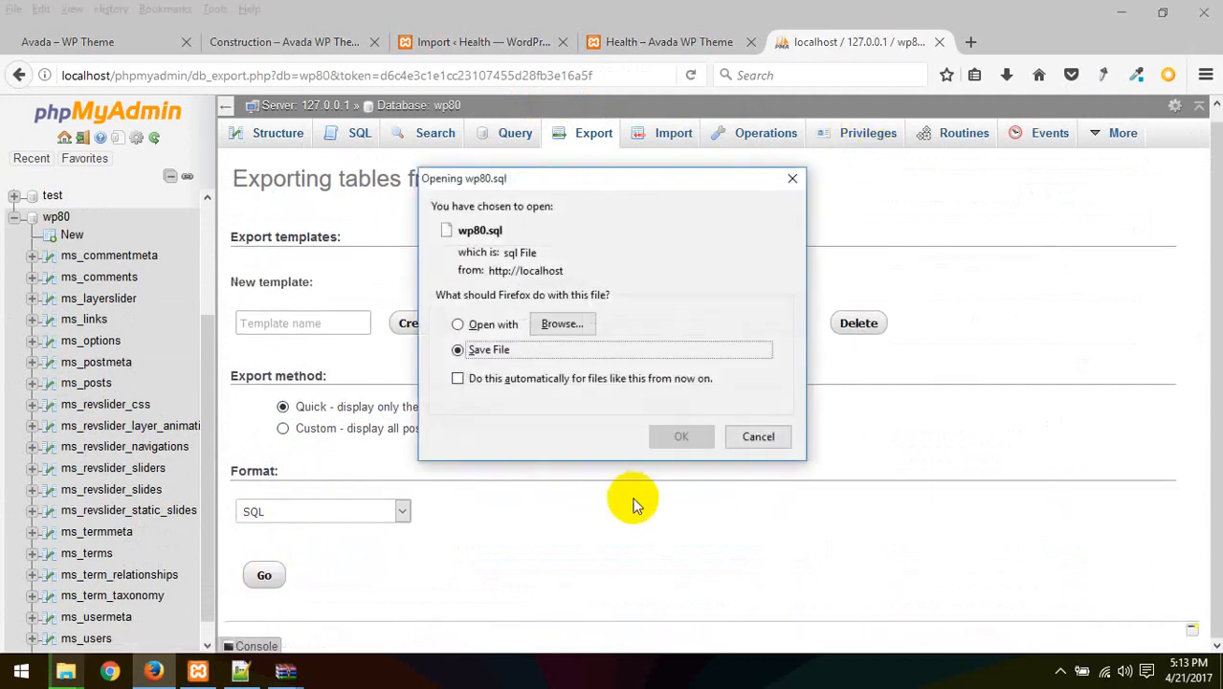
pyautogui.click(679, 438)
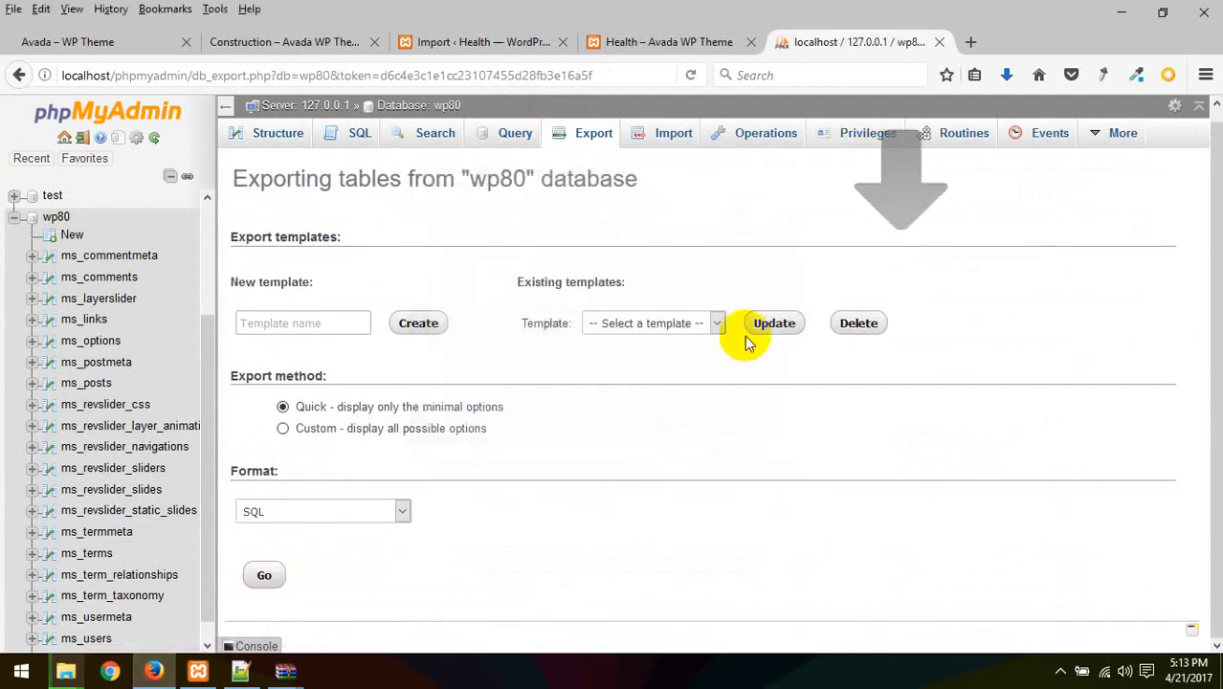
pyautogui.click(1006, 77)
pyautogui.click(995, 123)
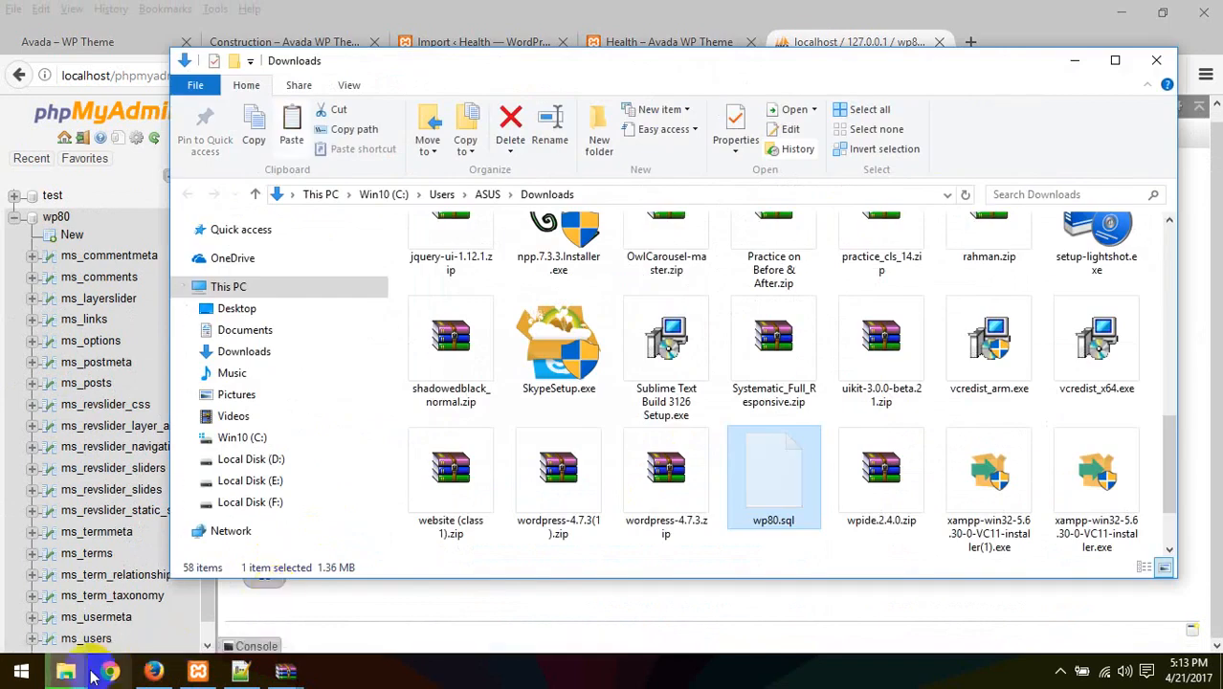
# Paste the wp80.sql export into the Class 23 folder
pyautogui.moveTo(66, 669)
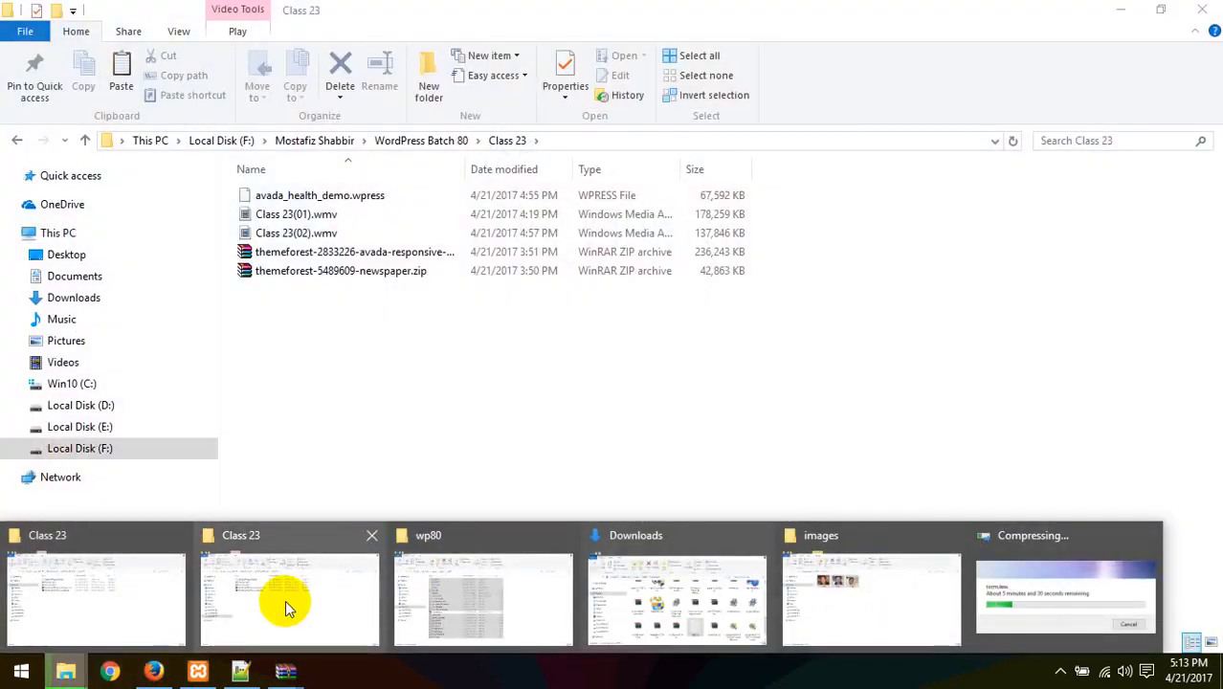
pyautogui.click(285, 601)
pyautogui.hotkey('ctrl', 'v')
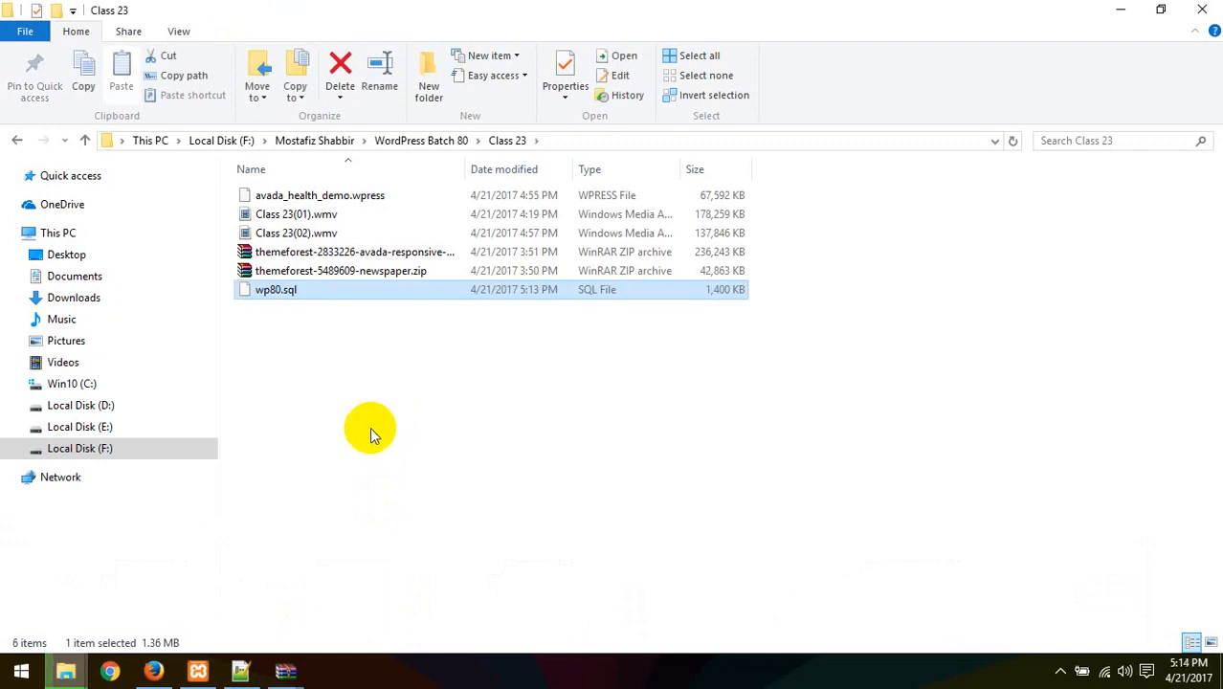
# Check the running zip compression, then view the local Avada Health site in Firefox
pyautogui.click(153, 671)
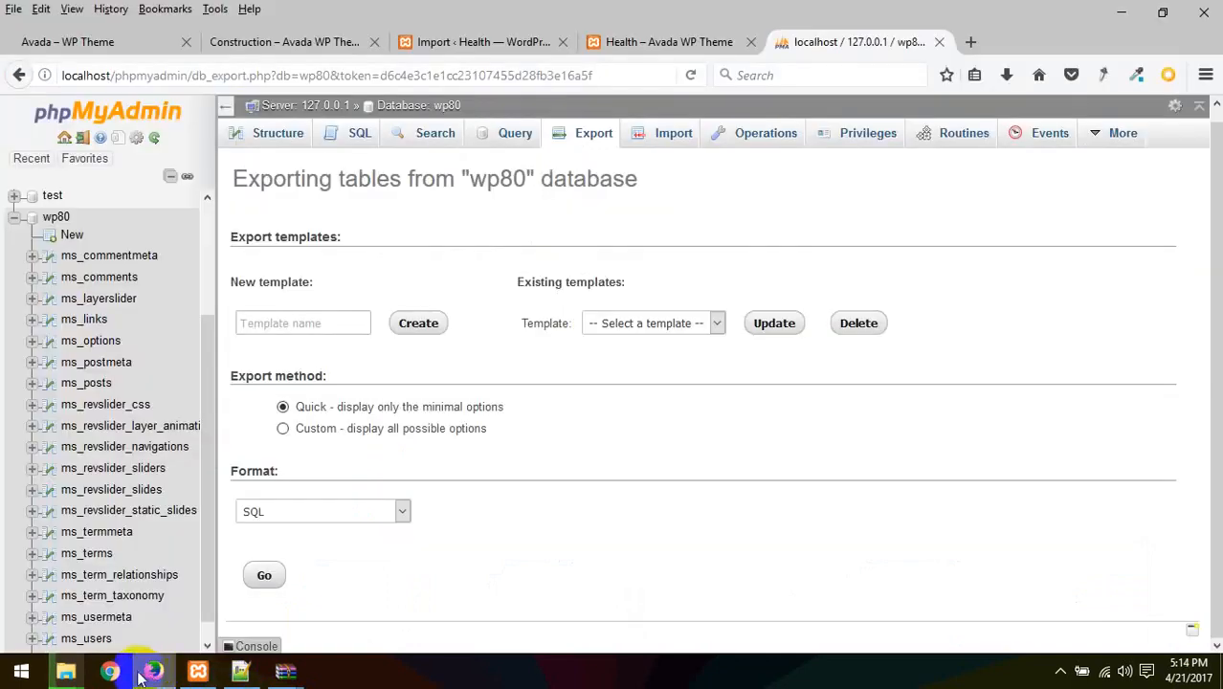
pyautogui.moveTo(66, 669)
pyautogui.click(956, 612)
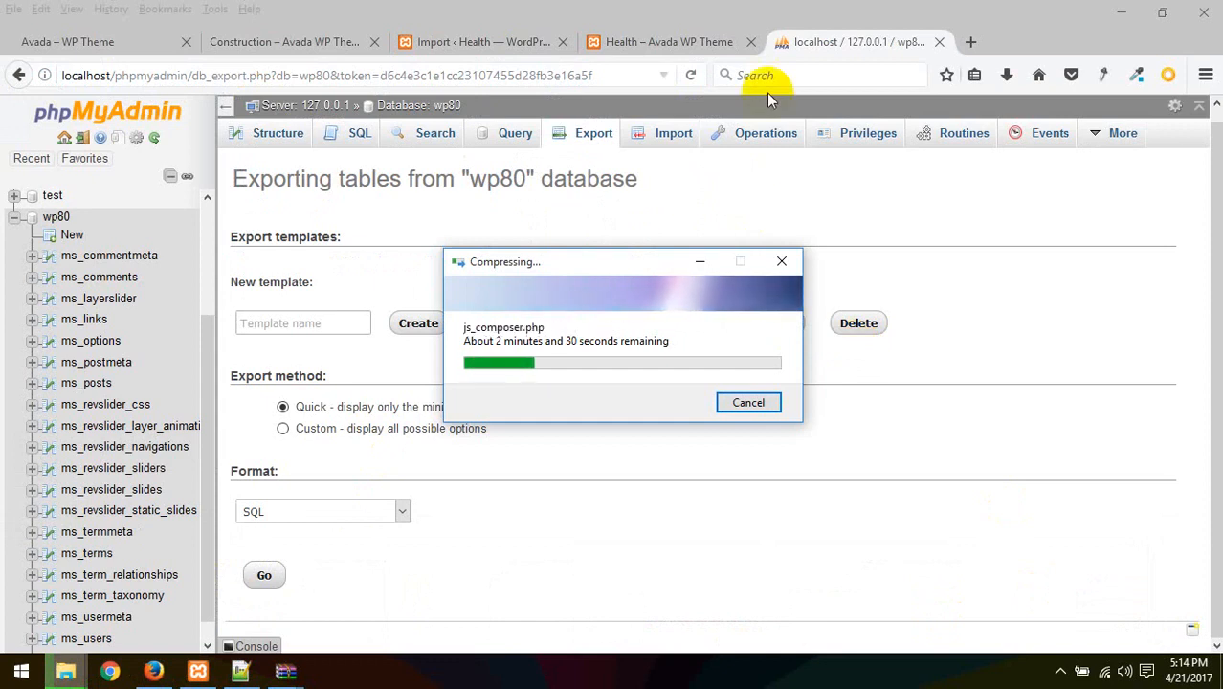
pyautogui.click(718, 53)
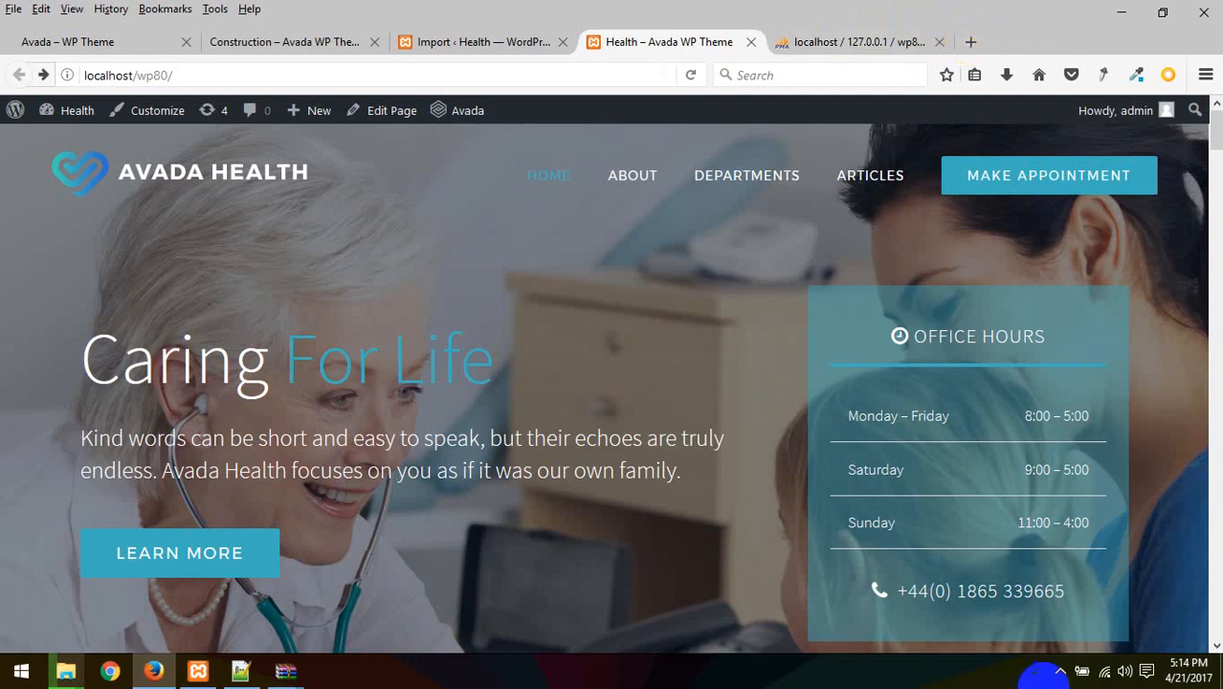
# Append /cpanel to the live domain address and log in with the hosting credentials
pyautogui.click(1060, 670)
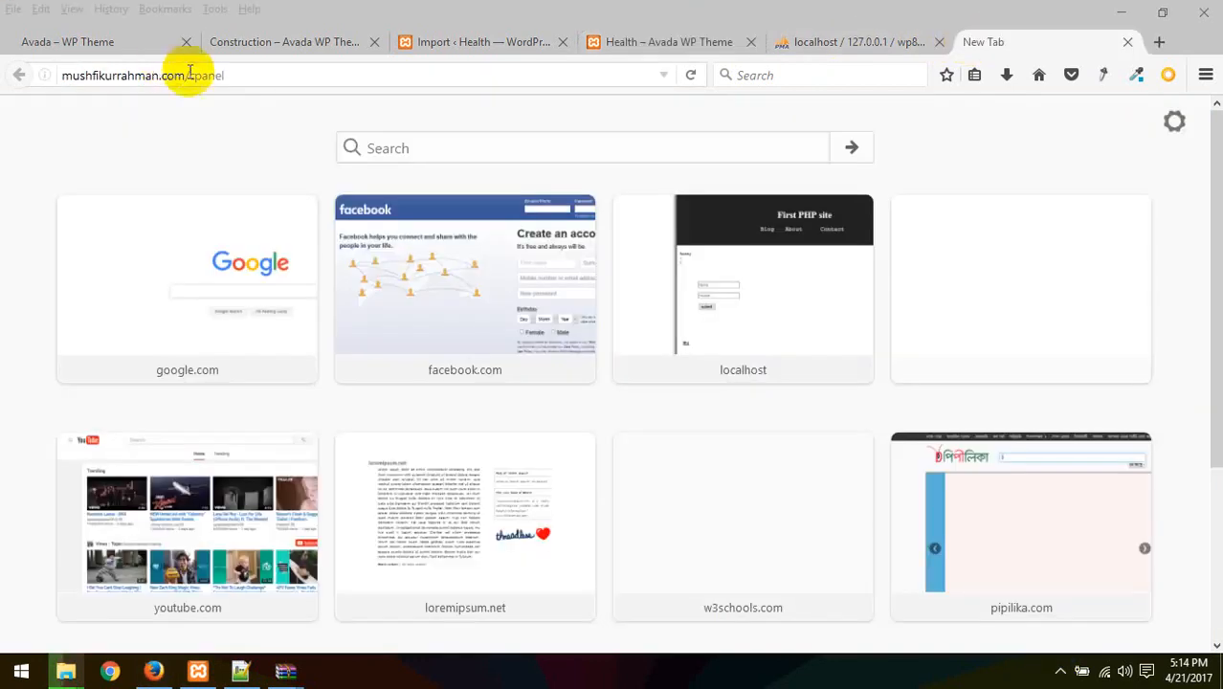
pyautogui.click(170, 75)
pyautogui.click(167, 75)
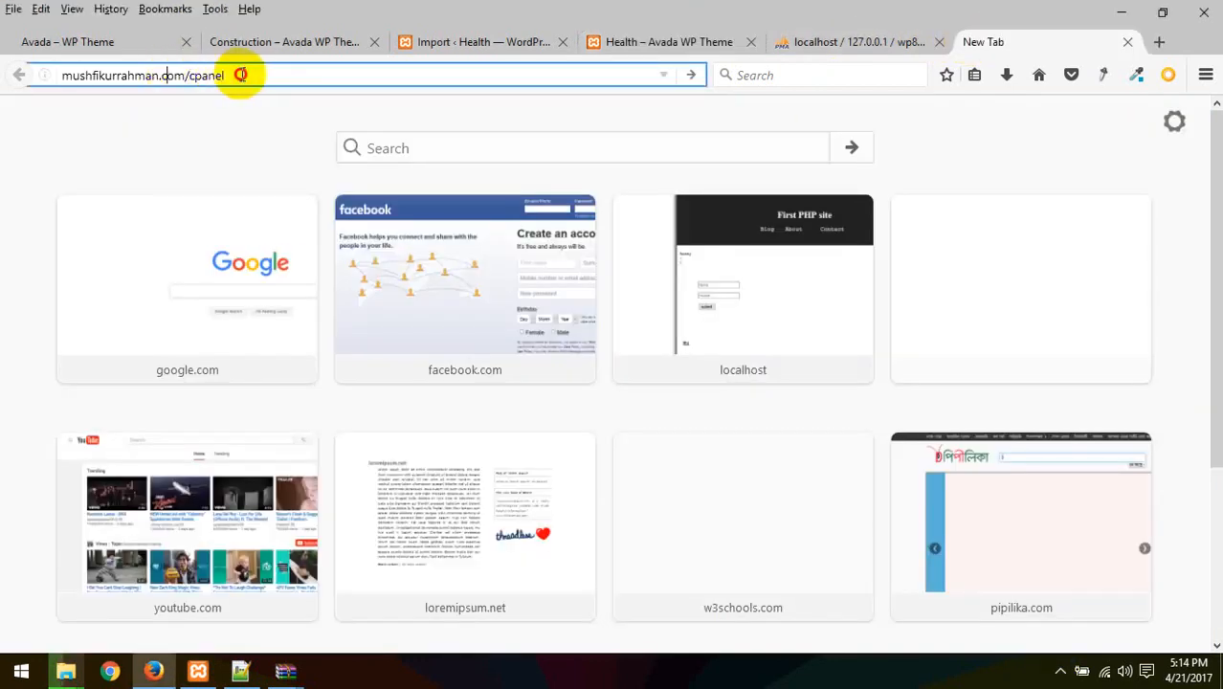
pyautogui.write('/cpanel')
pyautogui.press('Return')
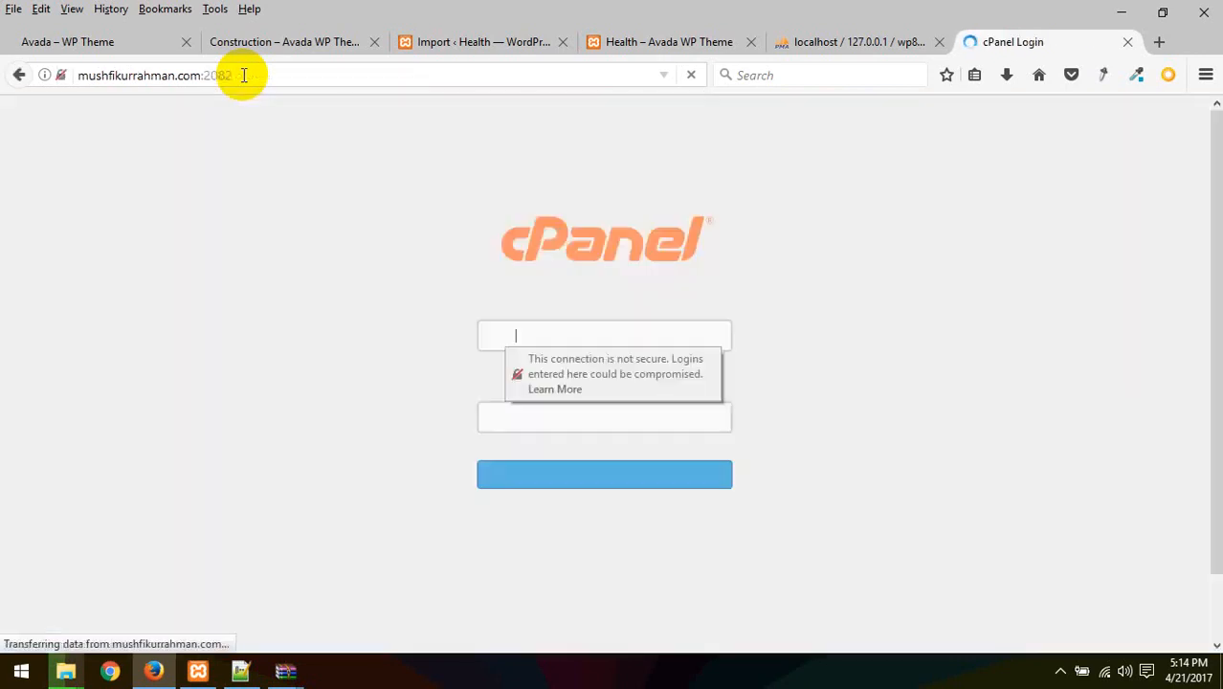
pyautogui.click(1060, 671)
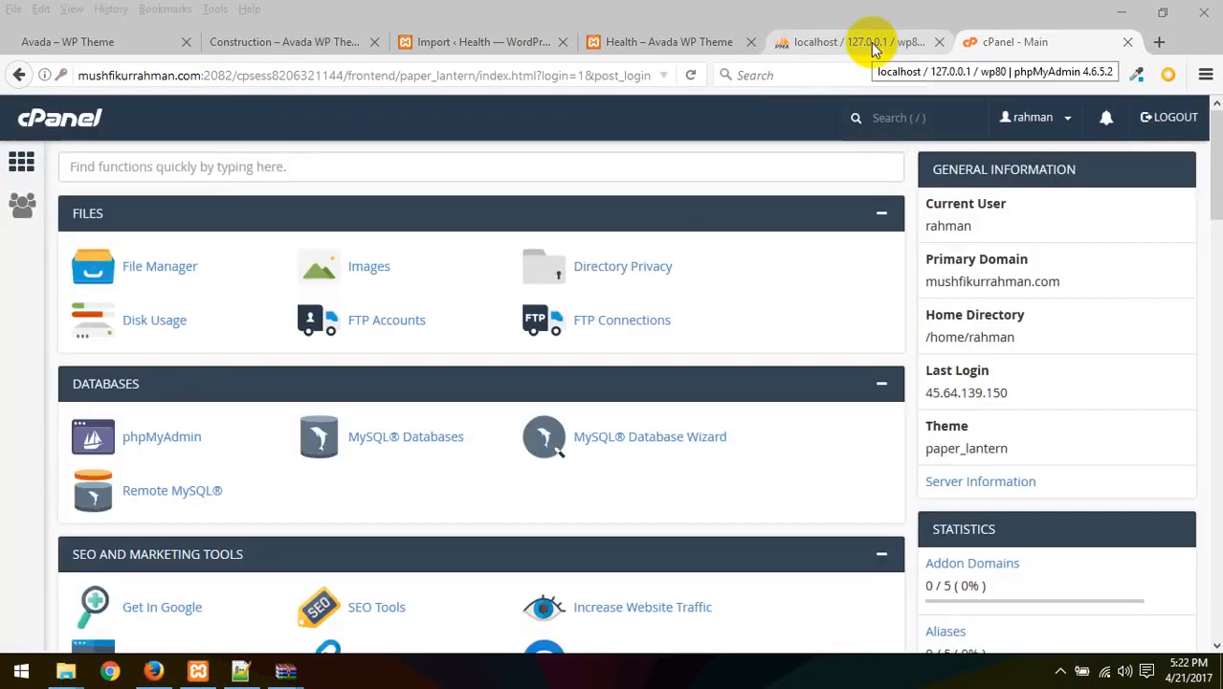
# Open the bare live domain in a new tab, revealing only an empty Index of / listing
pyautogui.scroll(-15, 468, 355)
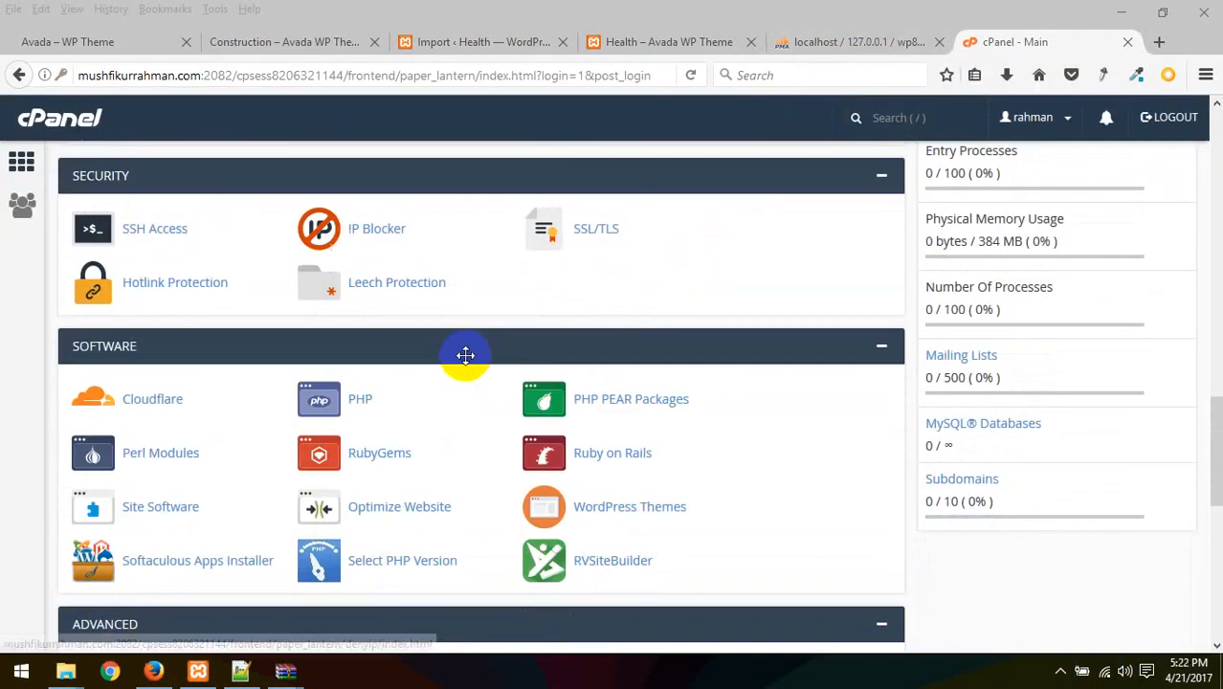
pyautogui.scroll(15, 465, 355)
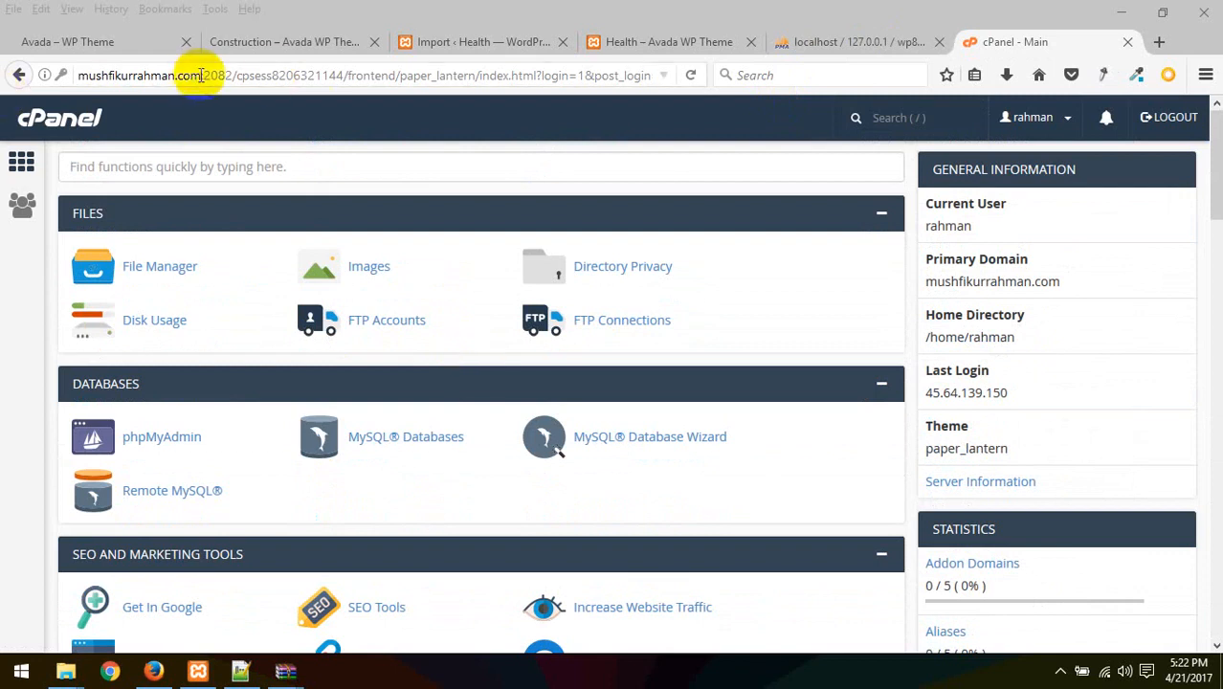
pyautogui.moveTo(201, 76); pyautogui.dragTo(5, 76)
pyautogui.hotkey('ctrl', 'c')
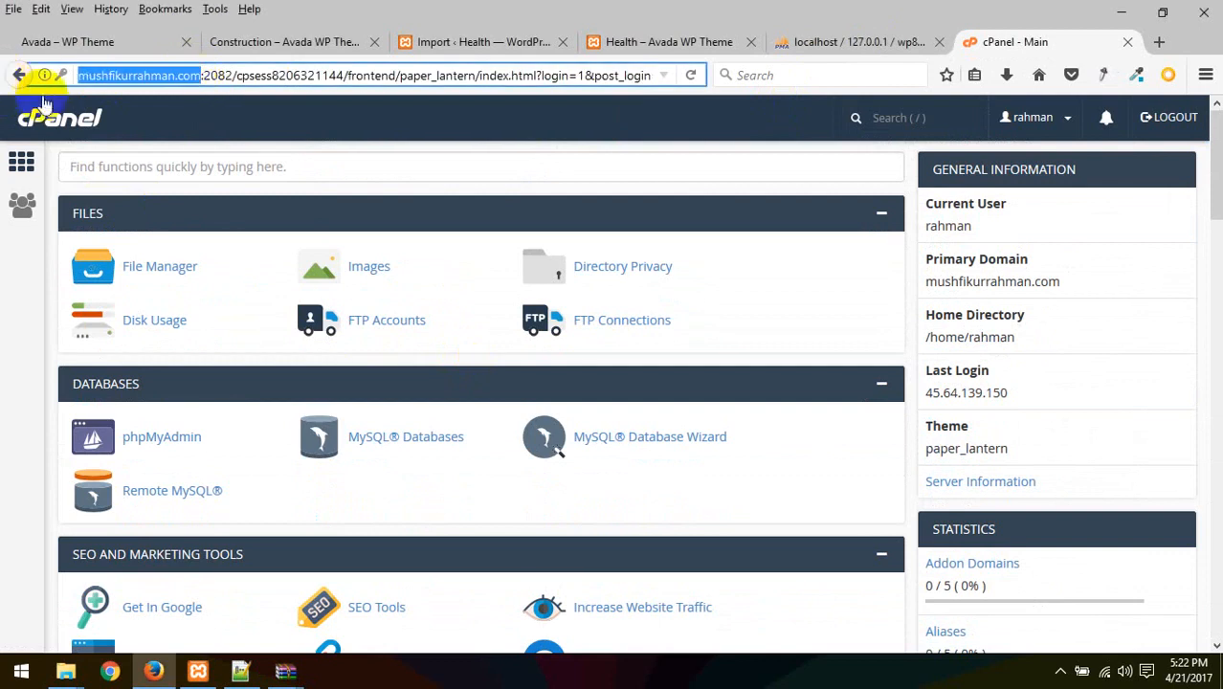
pyautogui.click(1159, 41)
pyautogui.hotkey('ctrl', 'v')
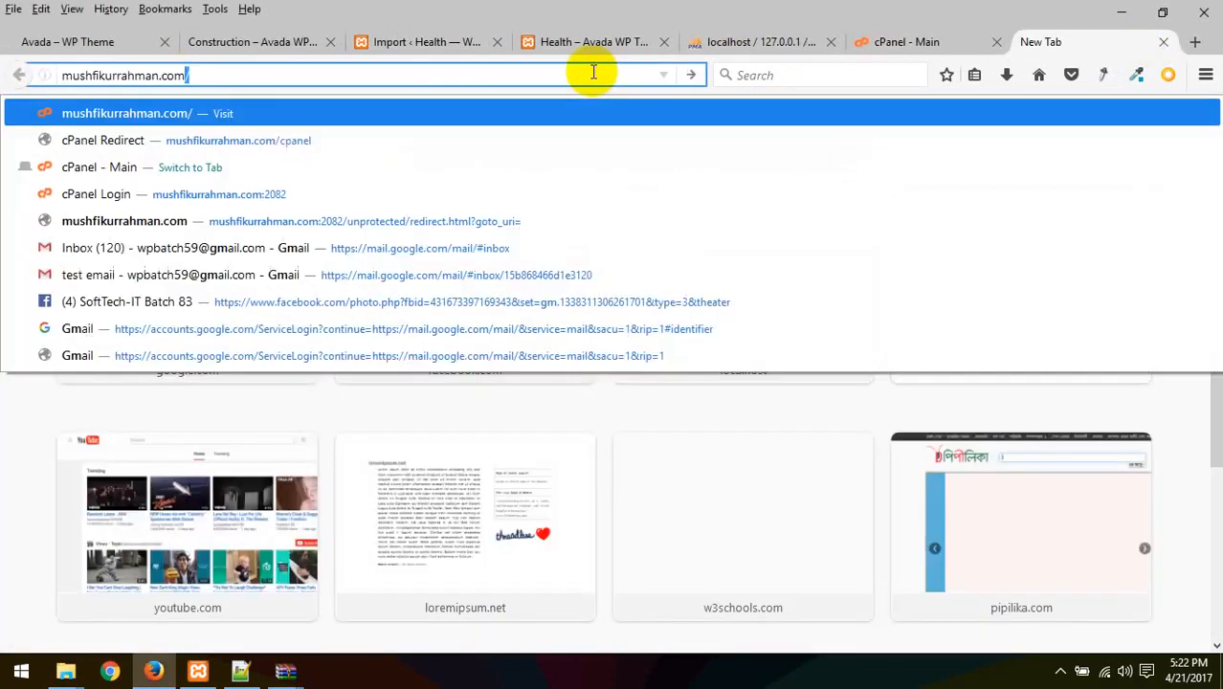
pyautogui.press('Return')
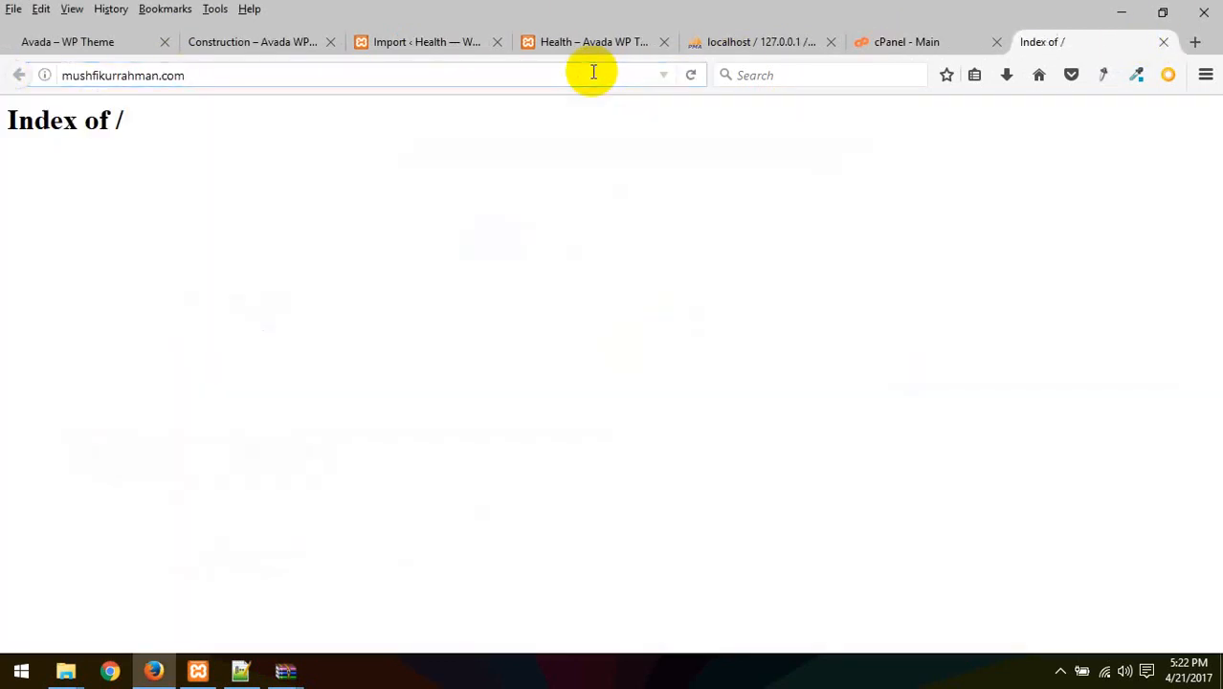
# Back in the cPanel dashboard, go to Domains > Subdomains
pyautogui.click(914, 41)
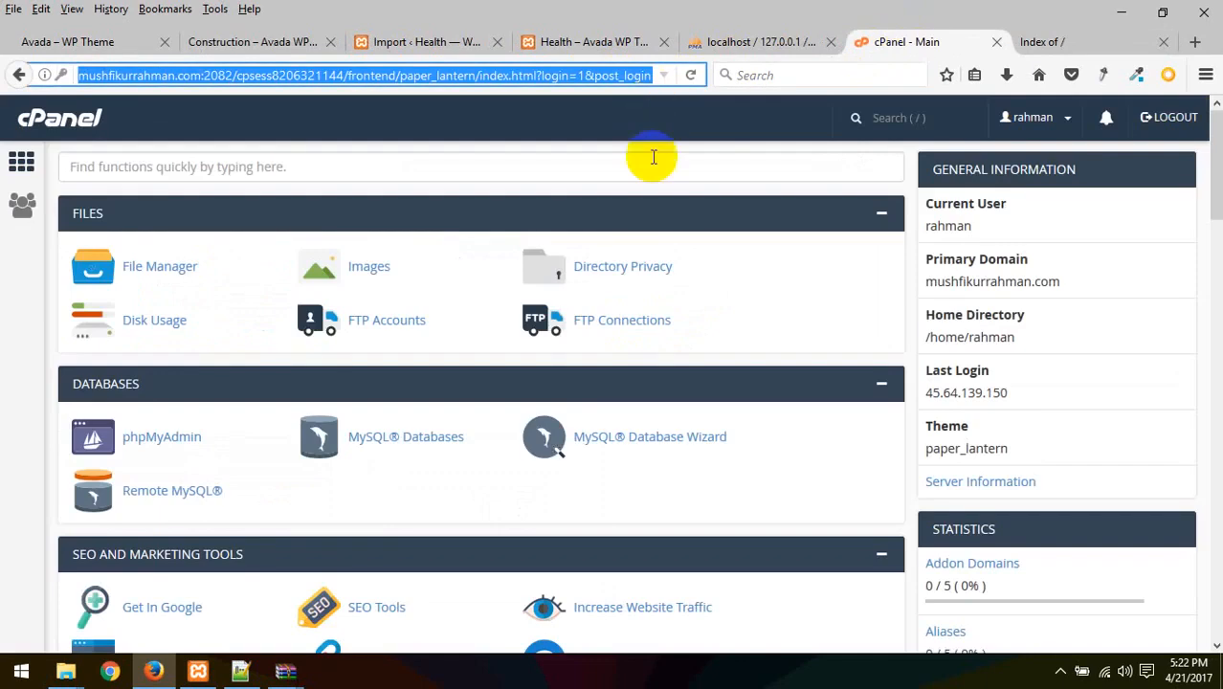
pyautogui.scroll(-10, 668, 306)
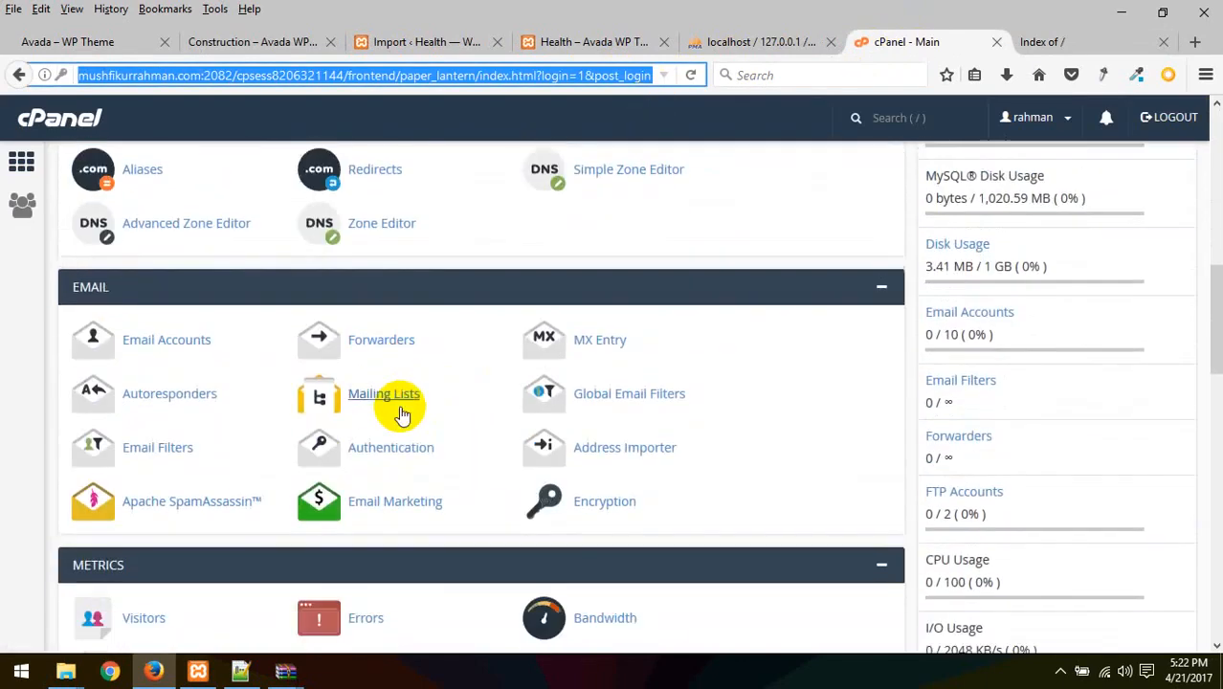
pyautogui.scroll(2, 444, 359)
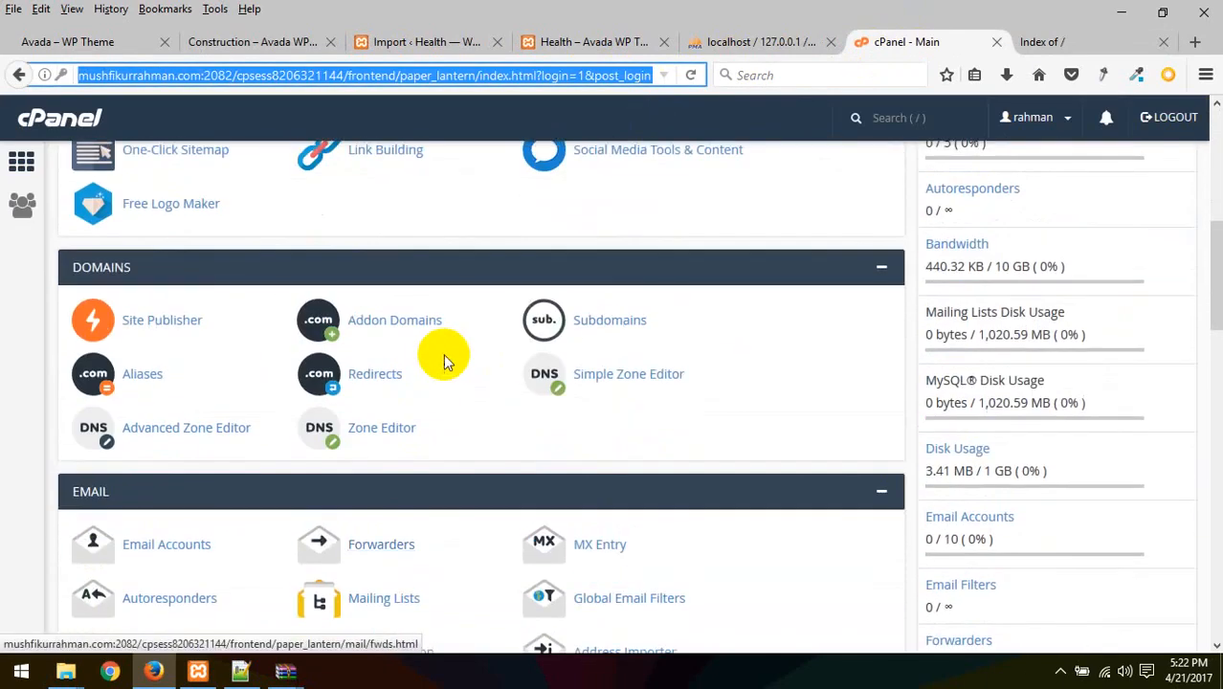
pyautogui.click(614, 322)
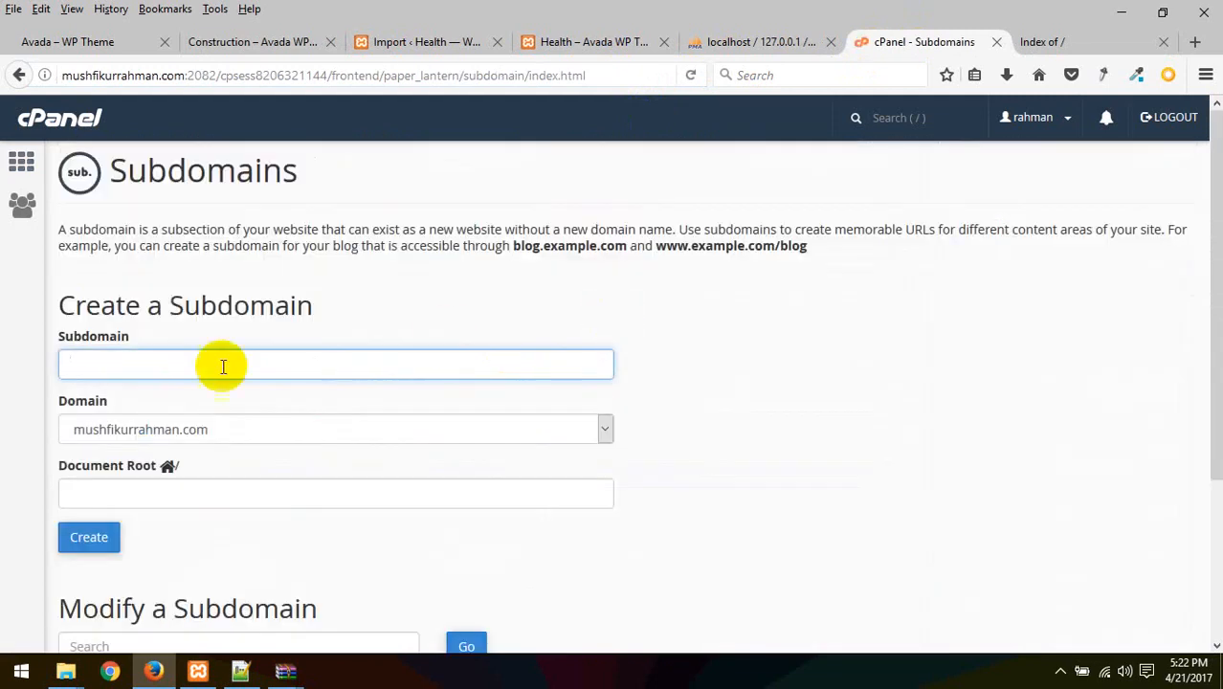
# Create the helth subdomain with document root public_html/helth and copy its address
pyautogui.click(144, 369)
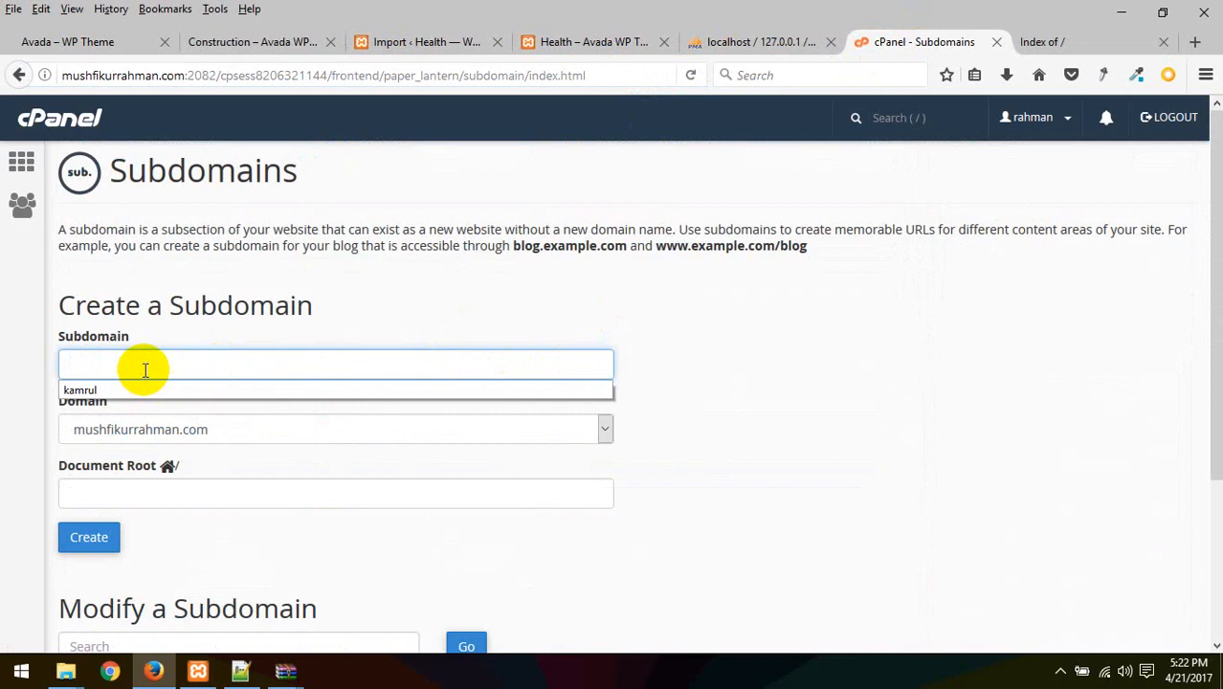
pyautogui.write('avada')
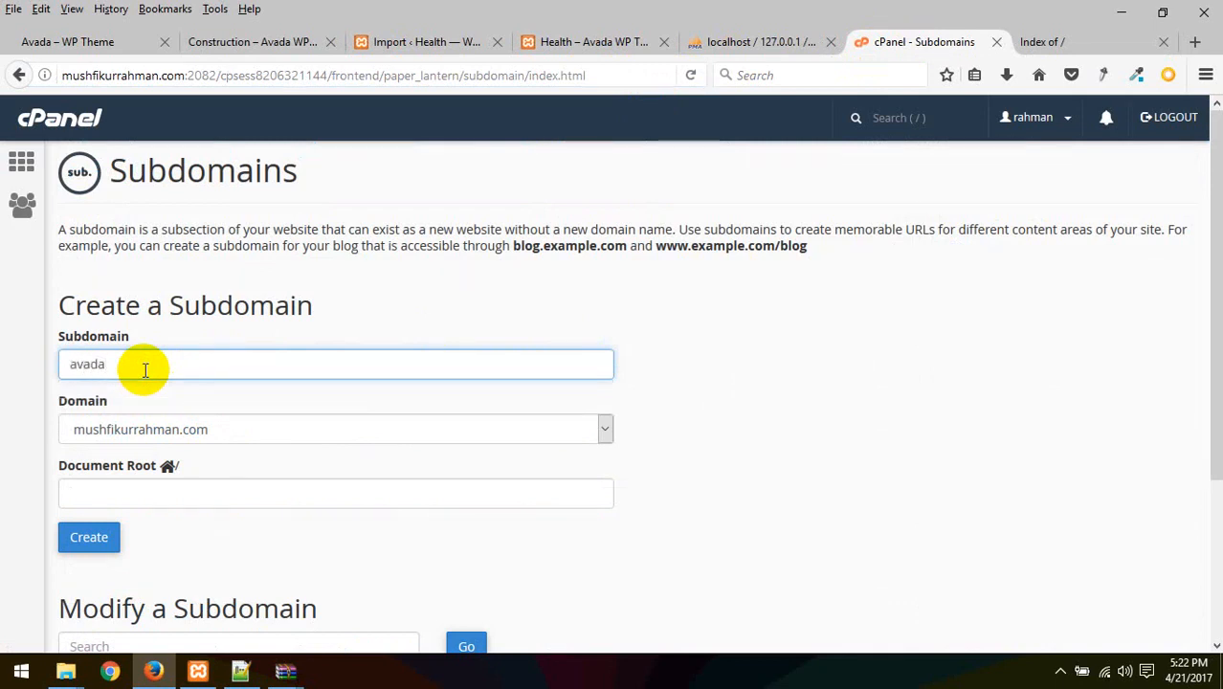
pyautogui.moveTo(145, 370); pyautogui.dragTo(2, 331)
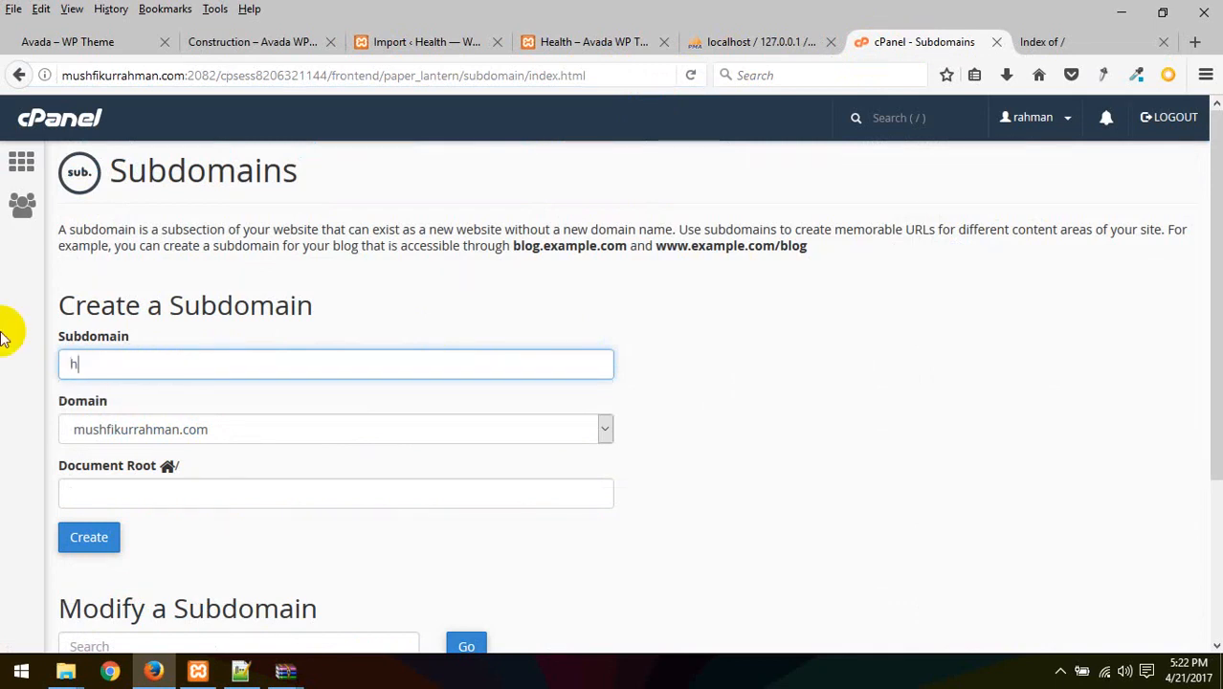
pyautogui.click(90, 537)
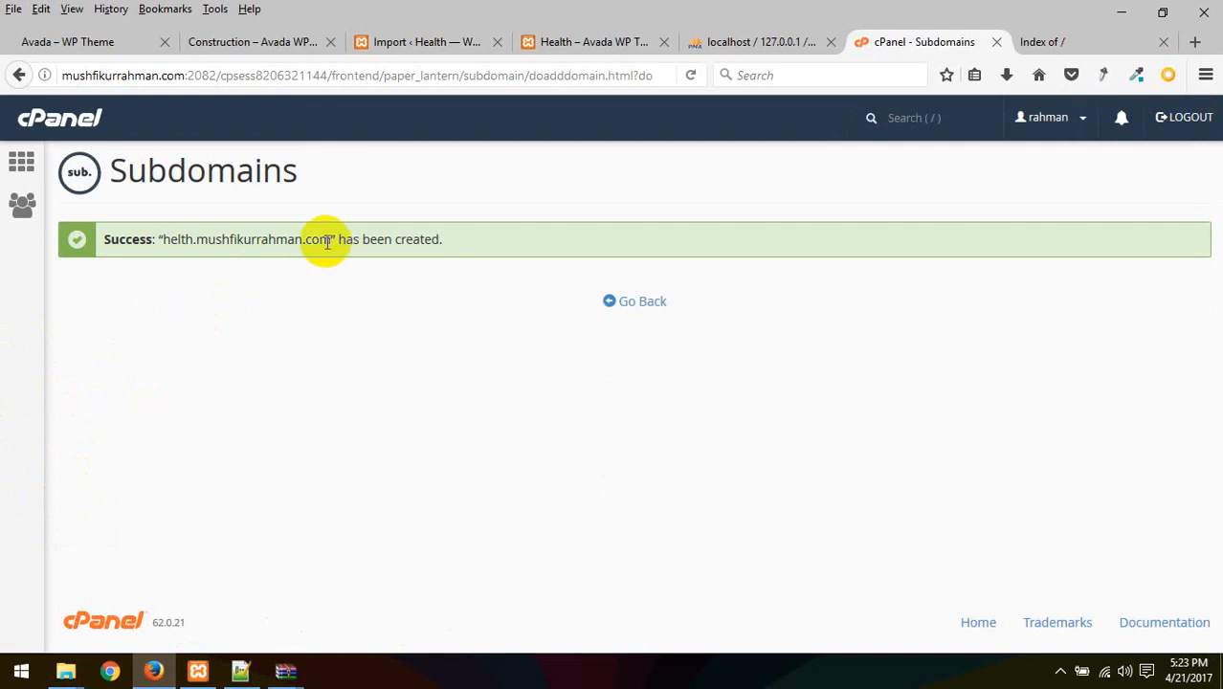
pyautogui.moveTo(331, 239); pyautogui.dragTo(178, 251)
pyautogui.hotkey('ctrl', 'c')
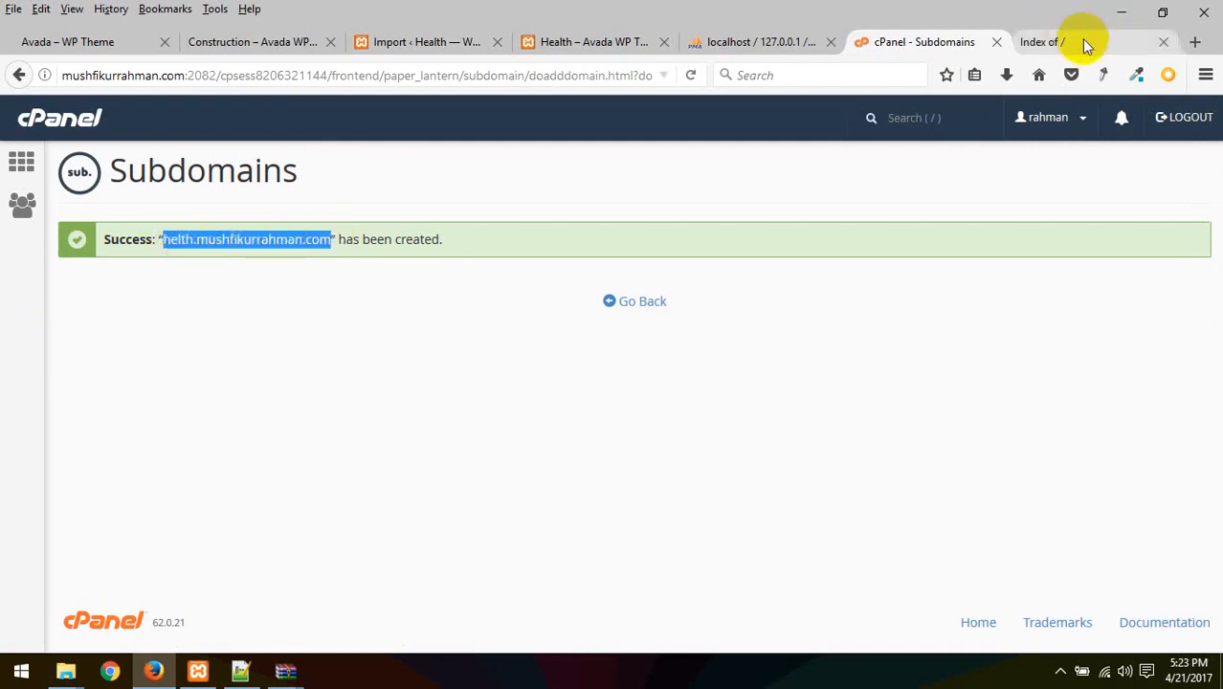
# Load the copied helth subdomain address in a new browser tab
pyautogui.click(1194, 42)
pyautogui.hotkey('ctrl', 'v')
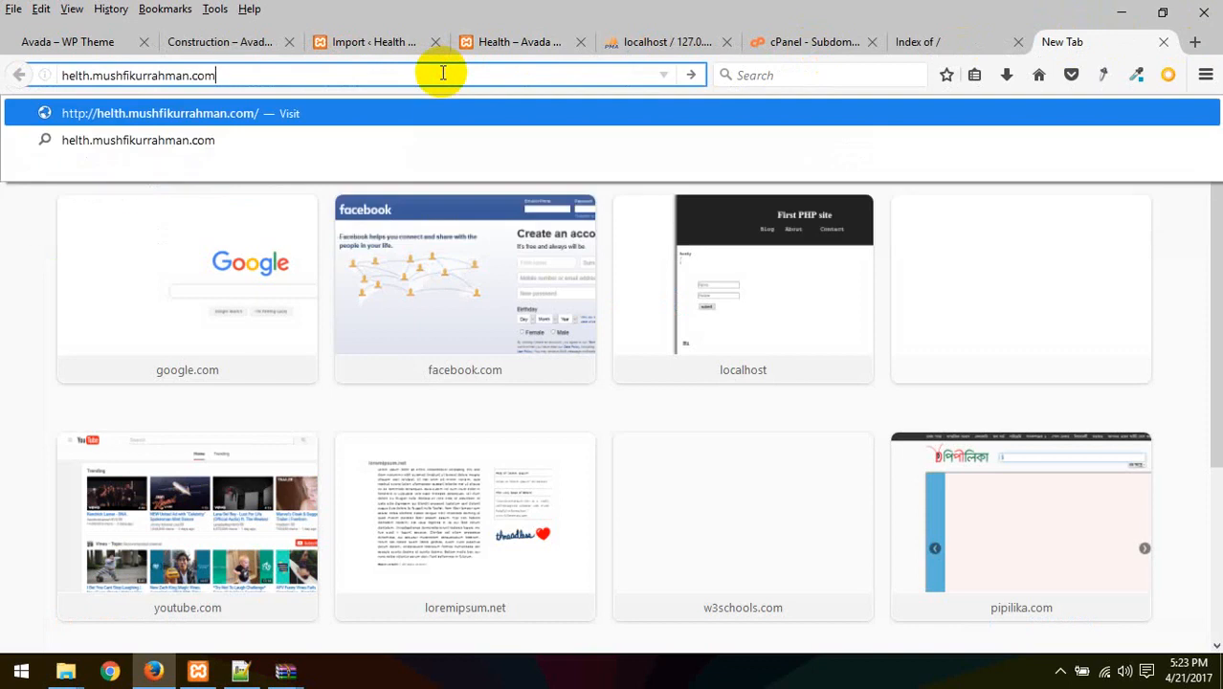
pyautogui.press('Return')
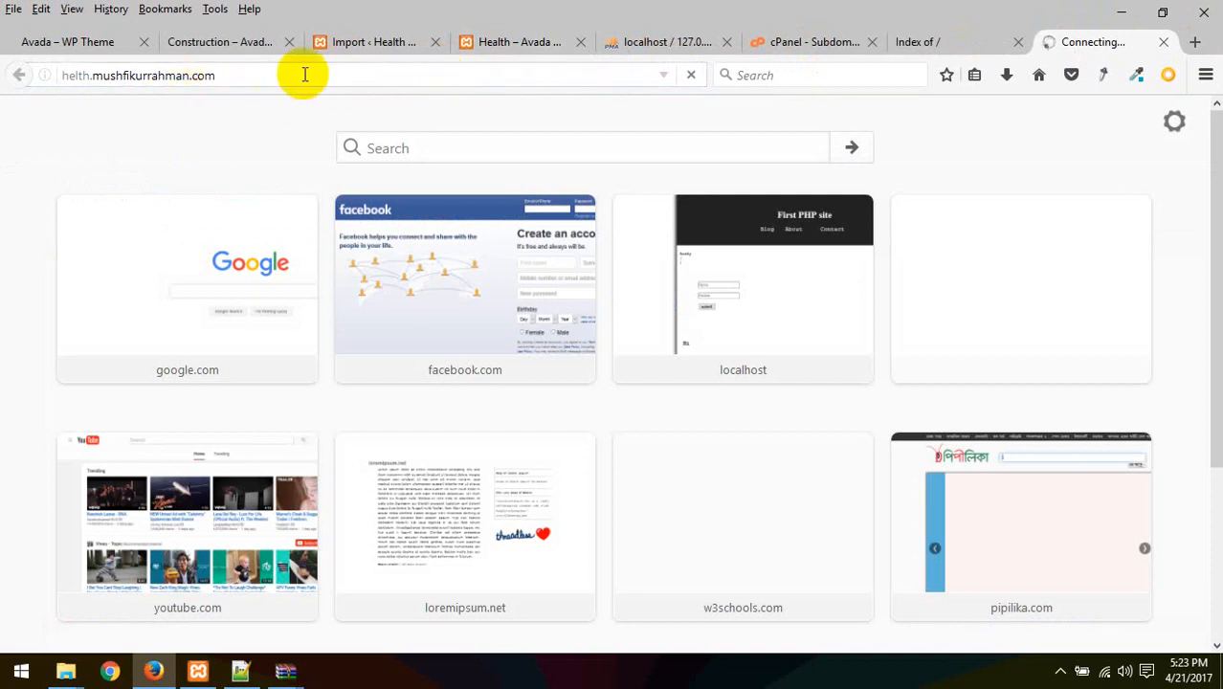
# Close the Server not found tab and return to the Subdomains page
pyautogui.click(954, 42)
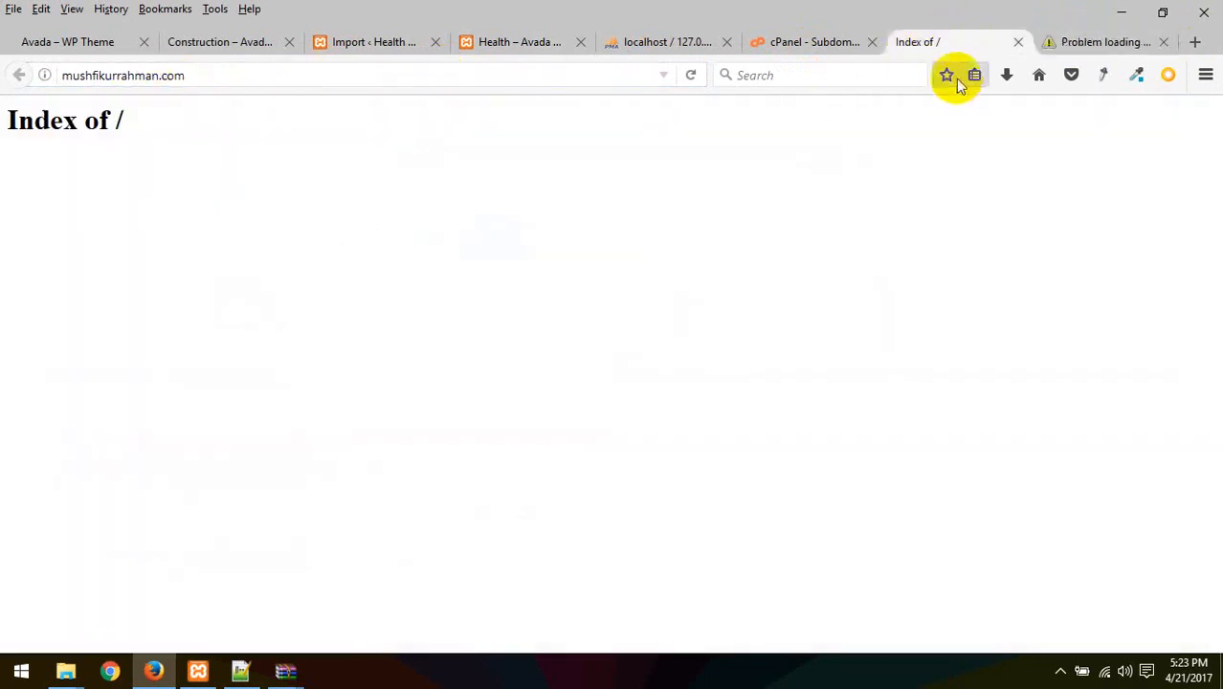
pyautogui.click(1114, 42)
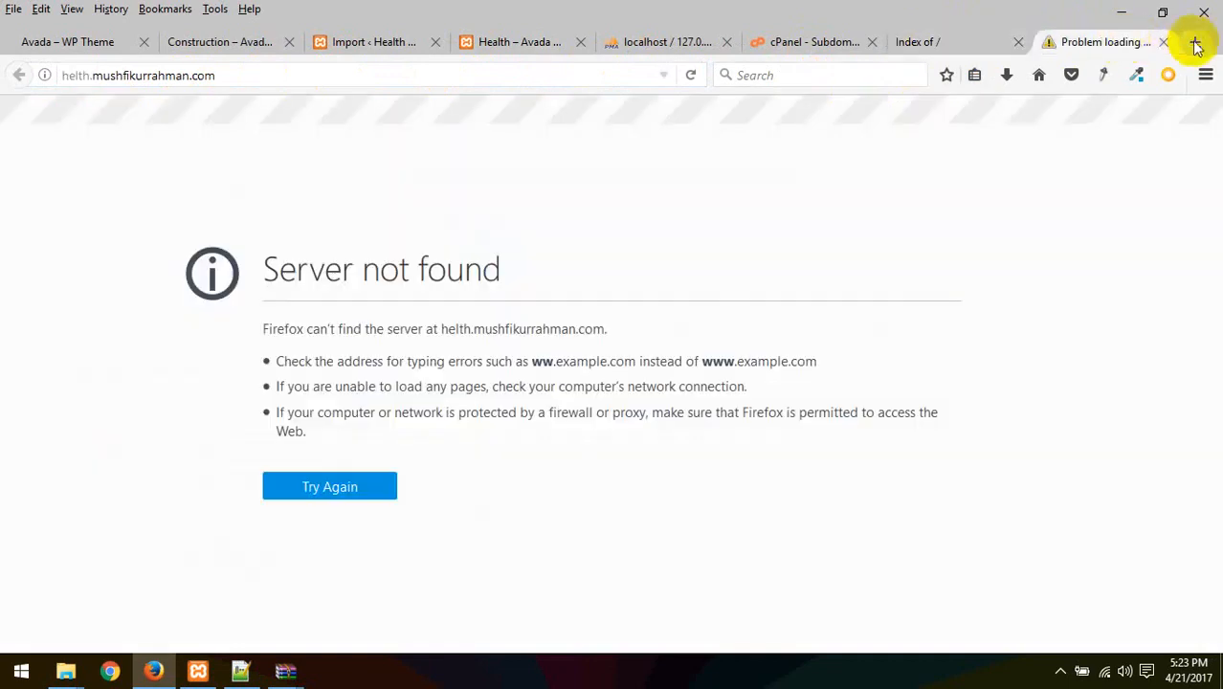
pyautogui.click(1163, 42)
pyautogui.click(930, 42)
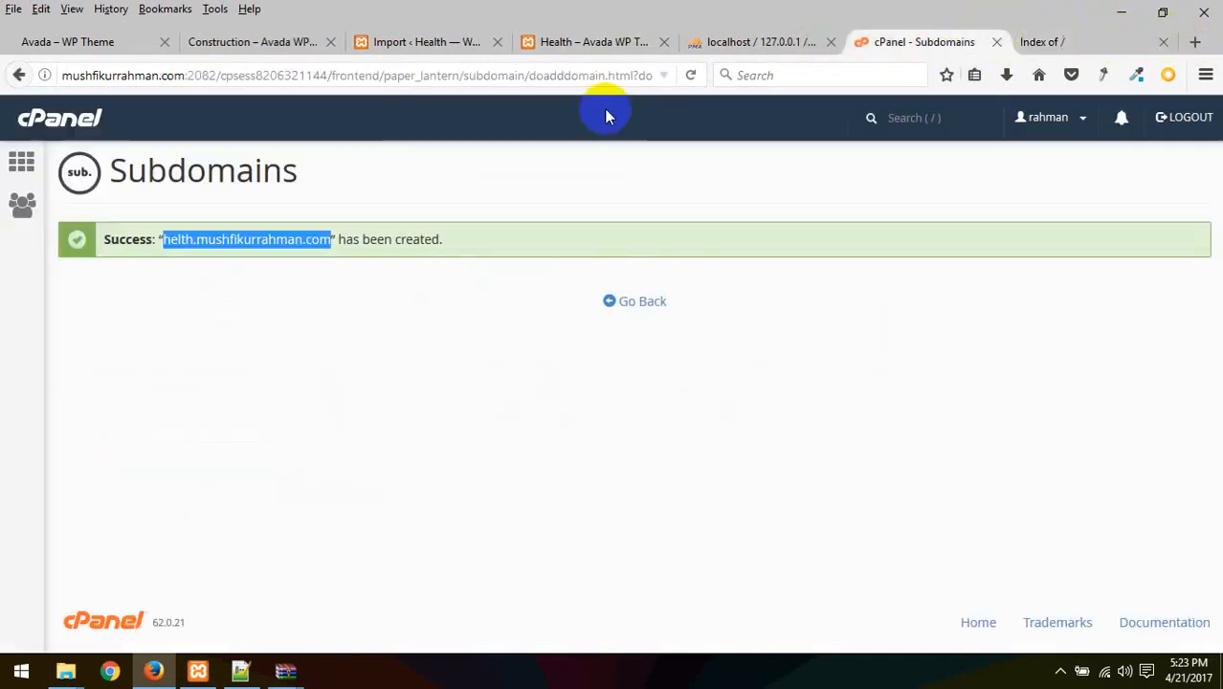
pyautogui.click(639, 302)
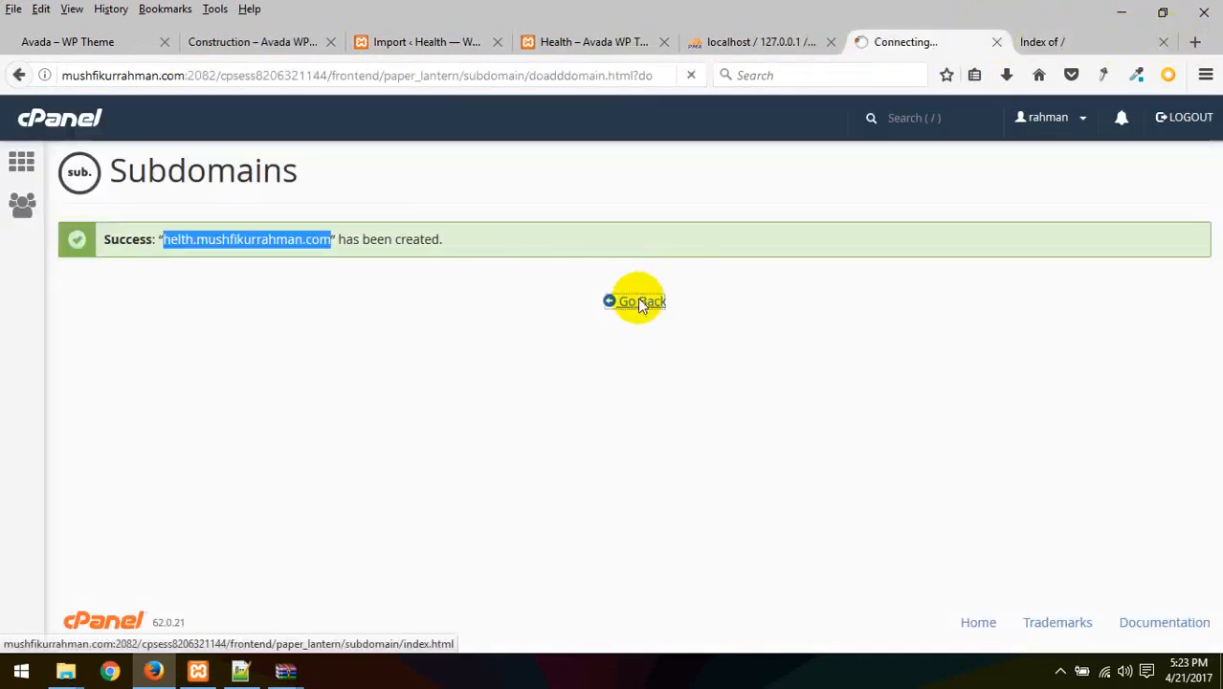
# Delete the helth subdomain from the live domain and go back to the cPanel dashboard
pyautogui.scroll(-3, 436, 428)
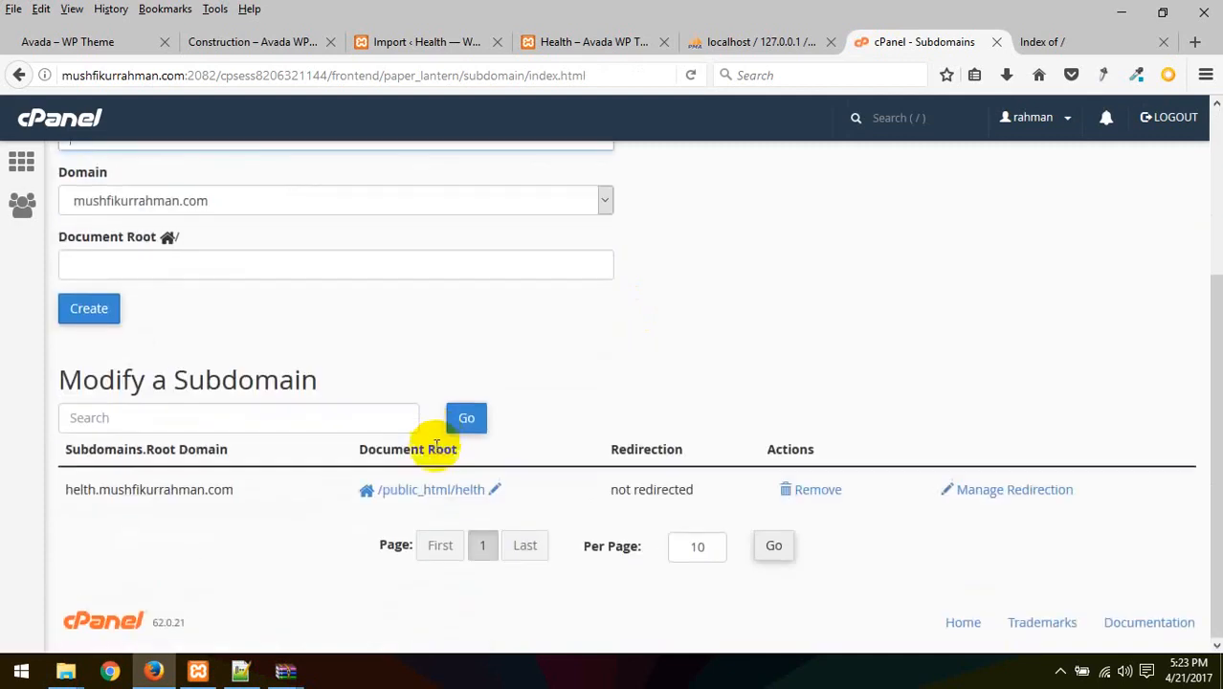
pyautogui.click(838, 490)
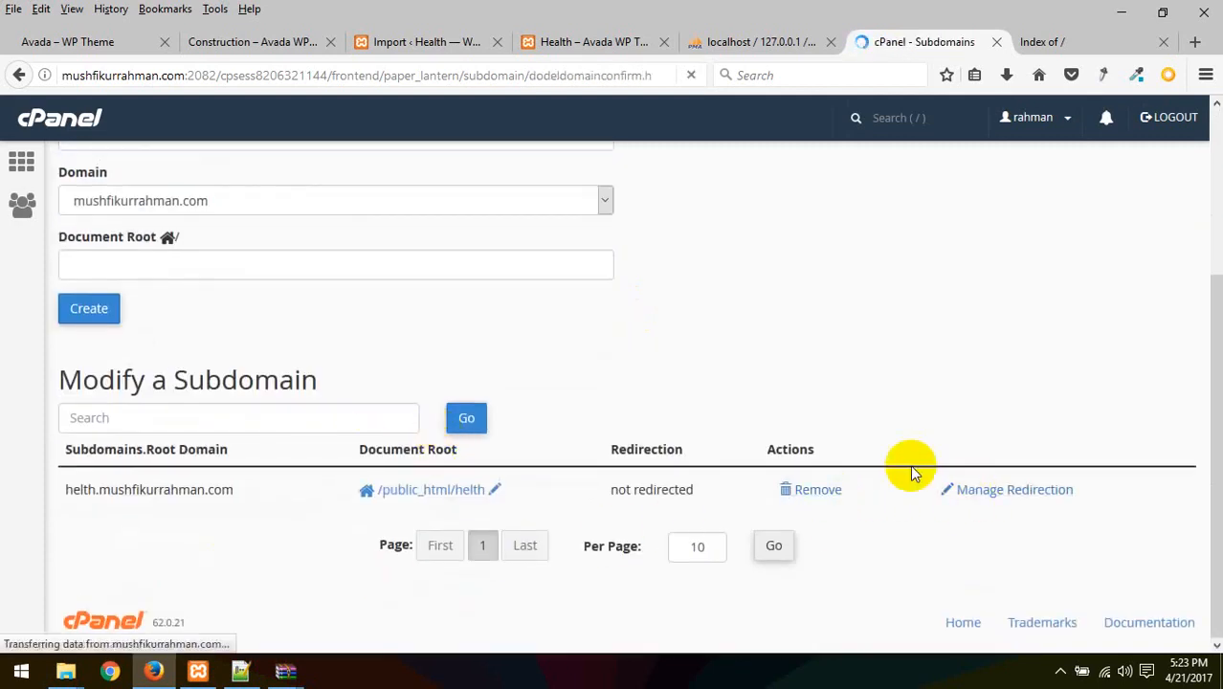
pyautogui.click(158, 260)
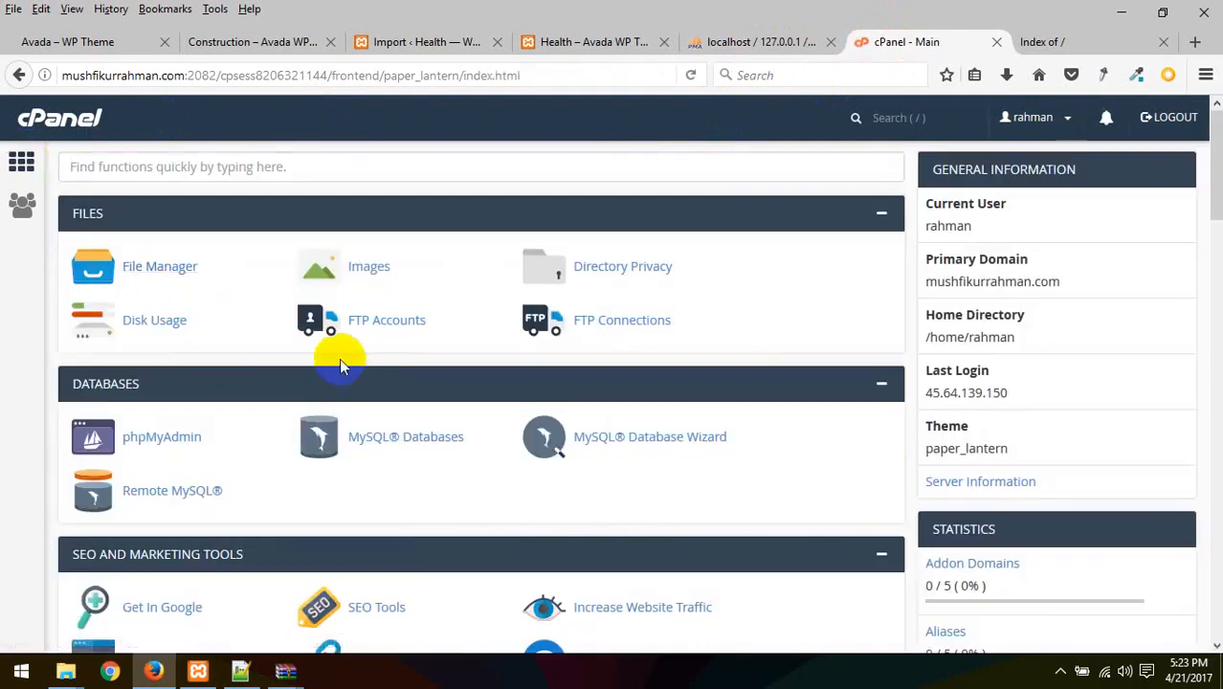
# Delete the helth folder from public_html in File Manager and start a new file named index.php
pyautogui.click(132, 272)
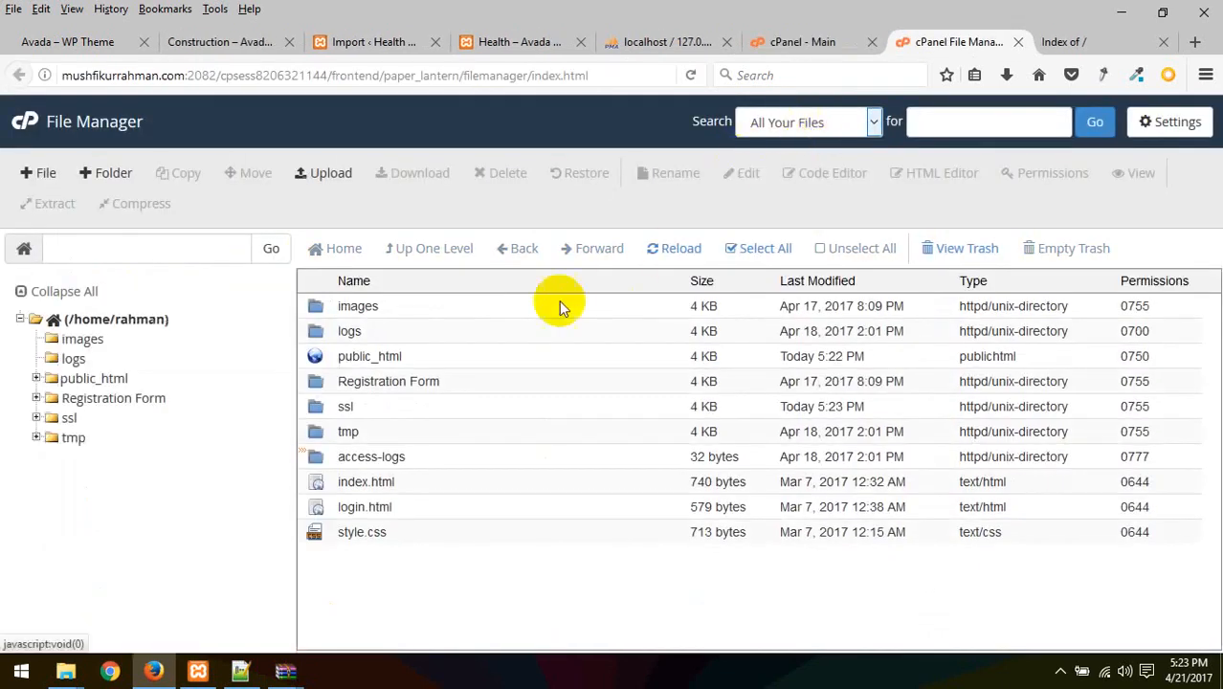
pyautogui.doubleClick(315, 357)
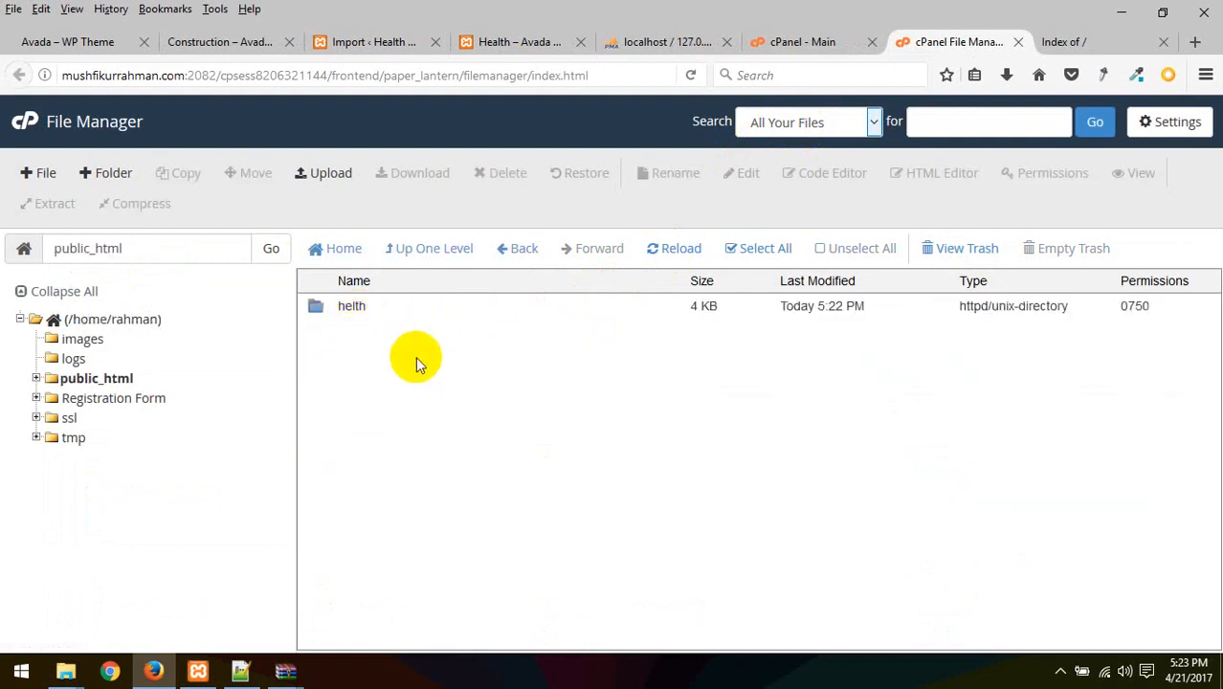
pyautogui.click(316, 310)
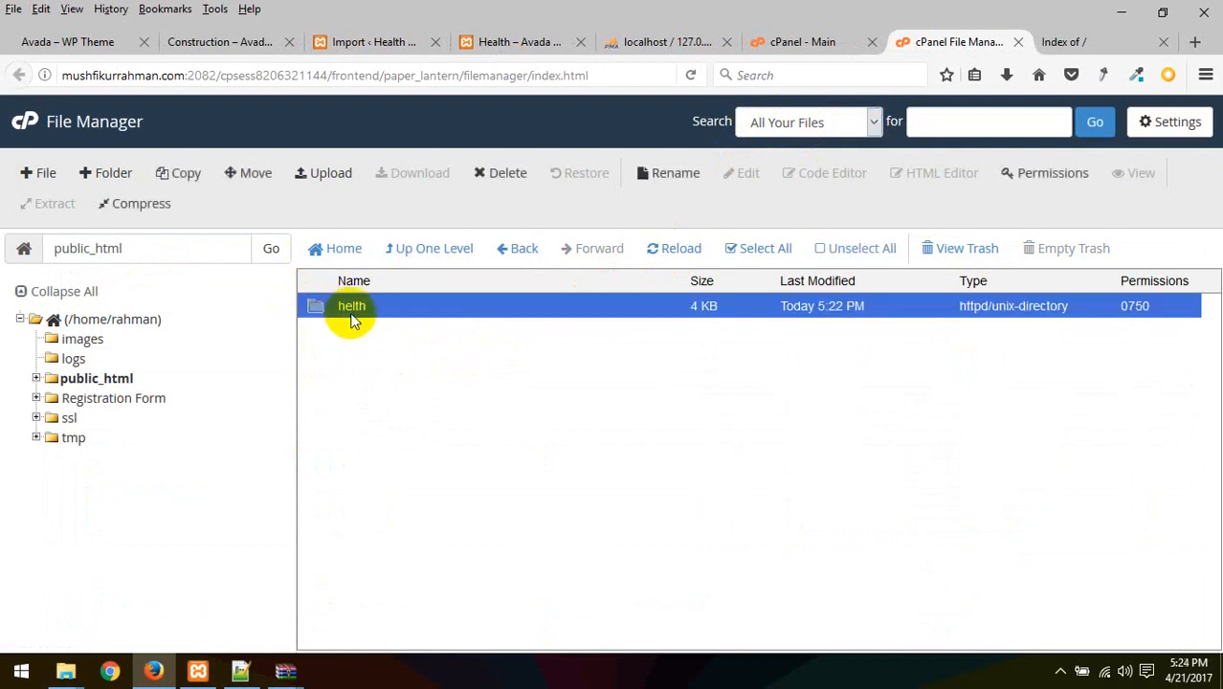
pyautogui.click(501, 173)
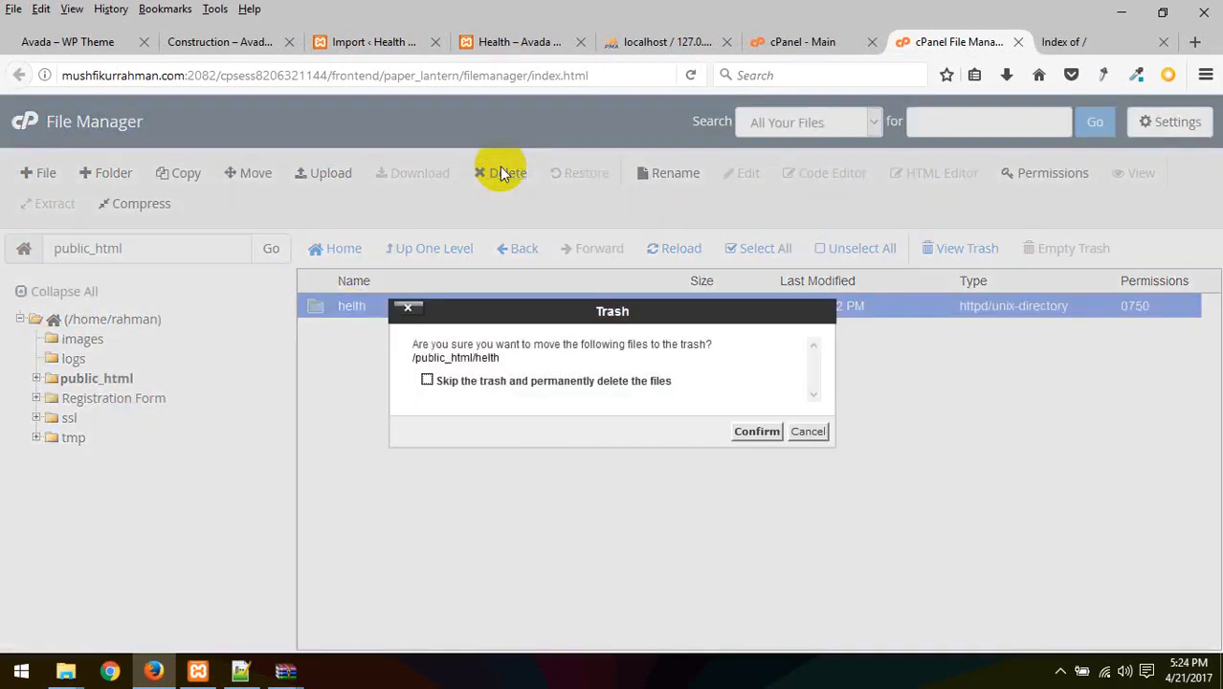
pyautogui.click(756, 427)
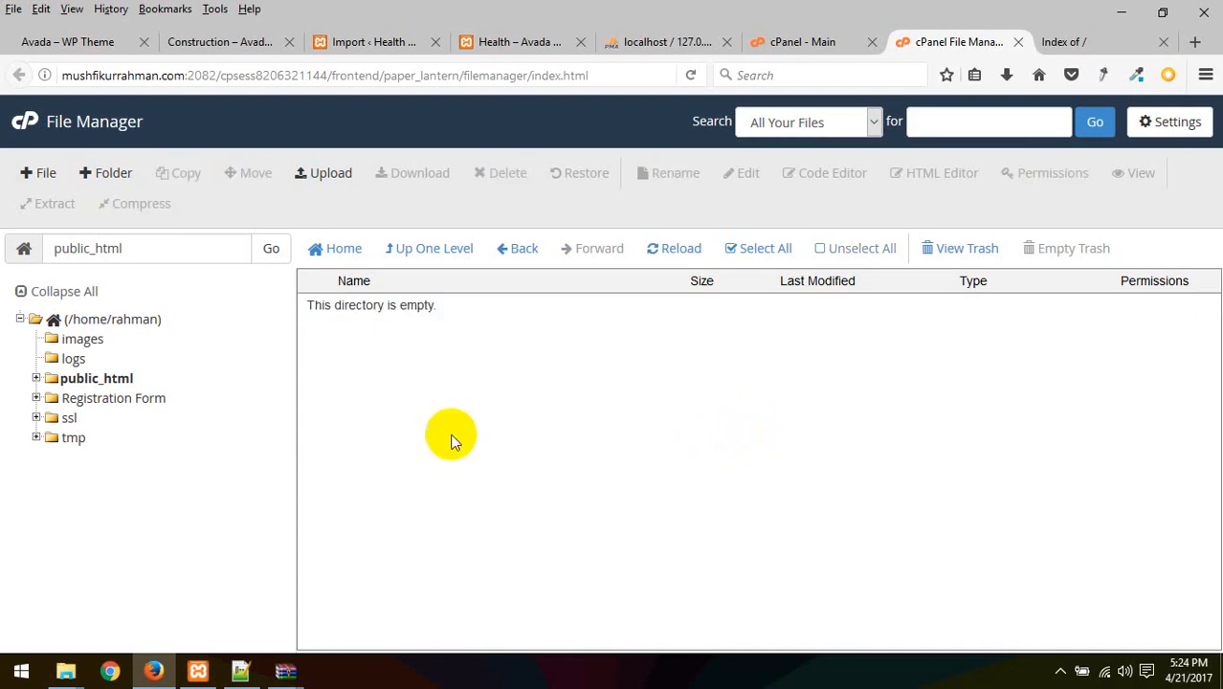
pyautogui.click(44, 178)
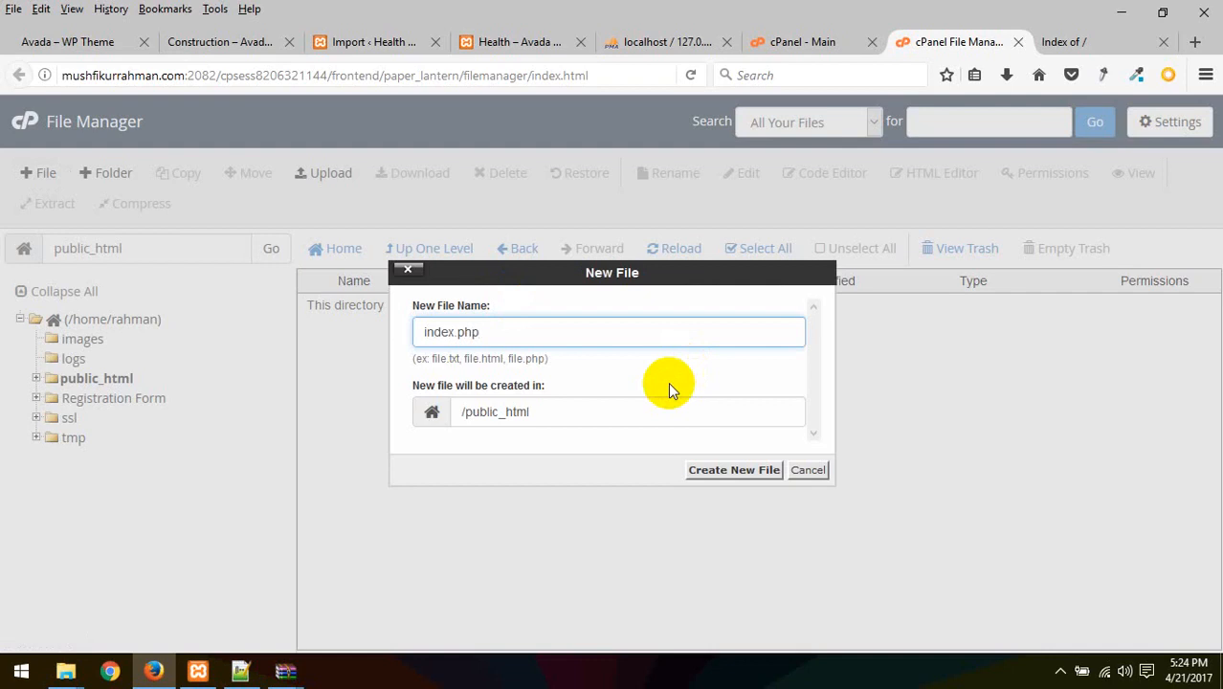
# Create the empty index.php and reload the live domain to confirm it loads blank
pyautogui.click(731, 470)
pyautogui.click(1099, 36)
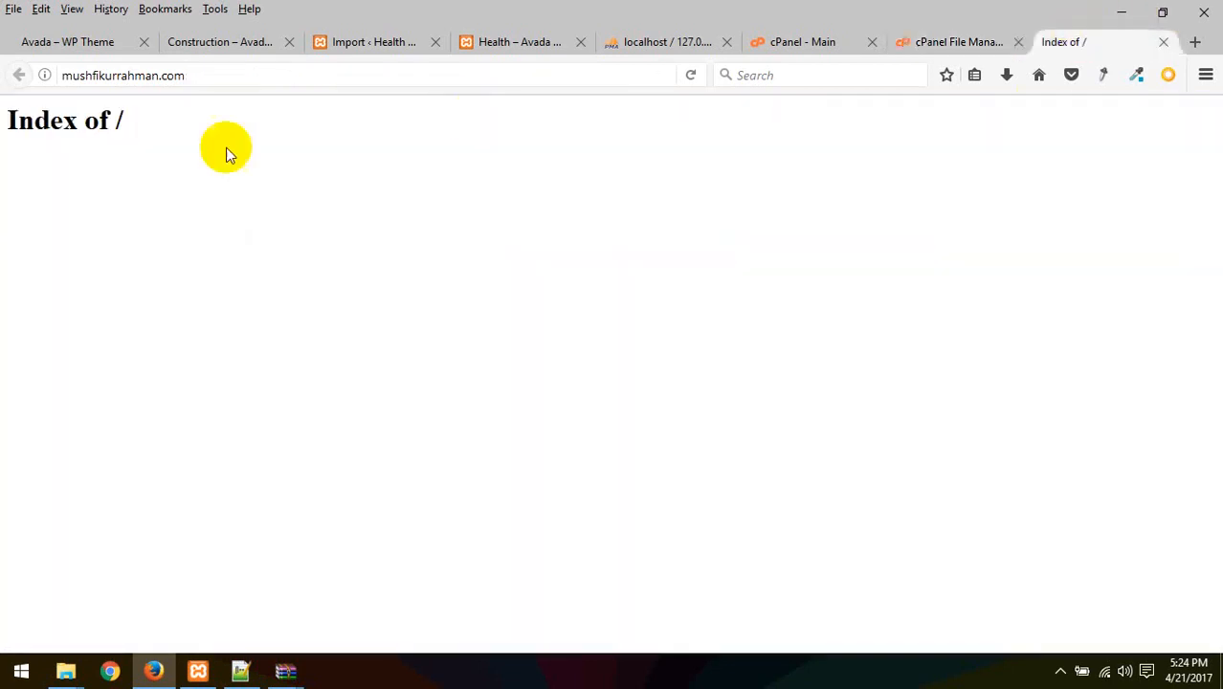
pyautogui.tripleClick(140, 117)
pyautogui.click(246, 66)
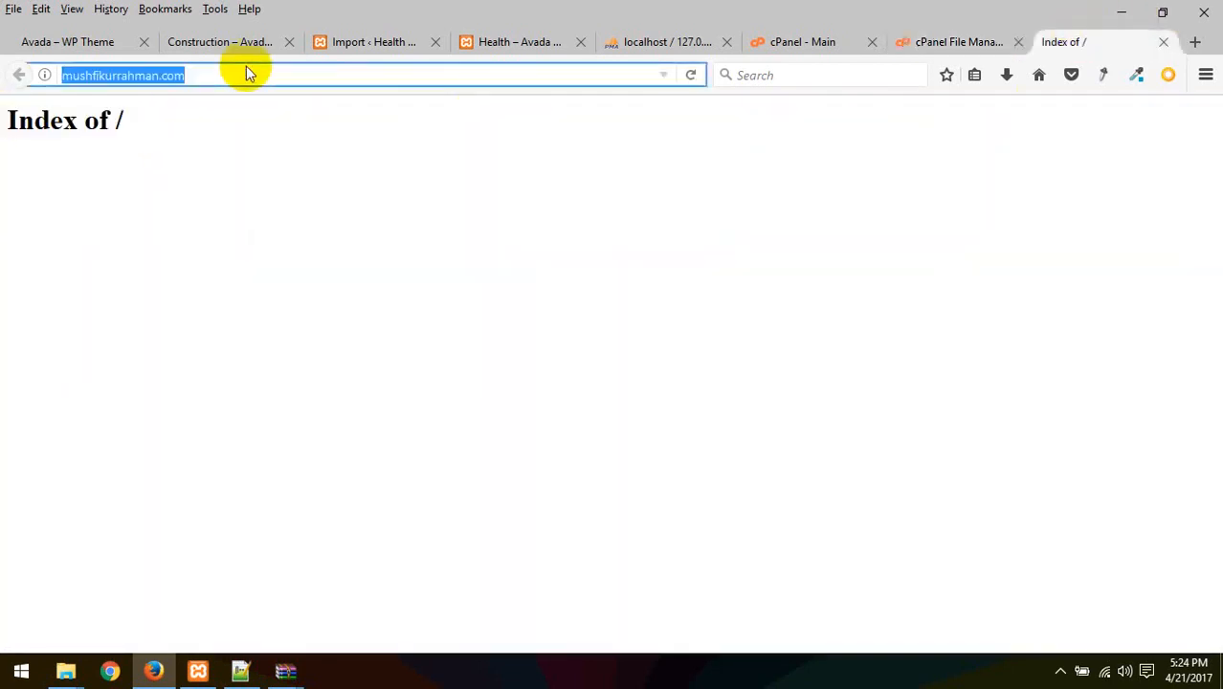
pyautogui.press('Return')
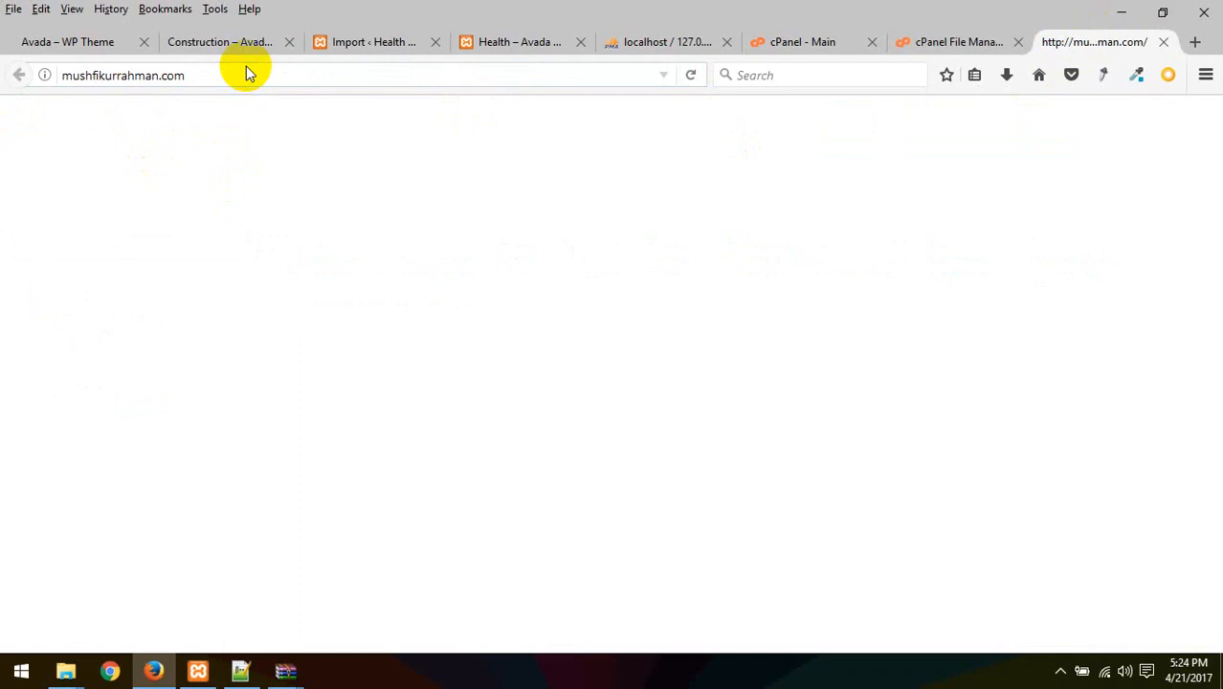
# Delete index.php from public_html so the folder is empty again
pyautogui.click(941, 39)
pyautogui.click(839, 39)
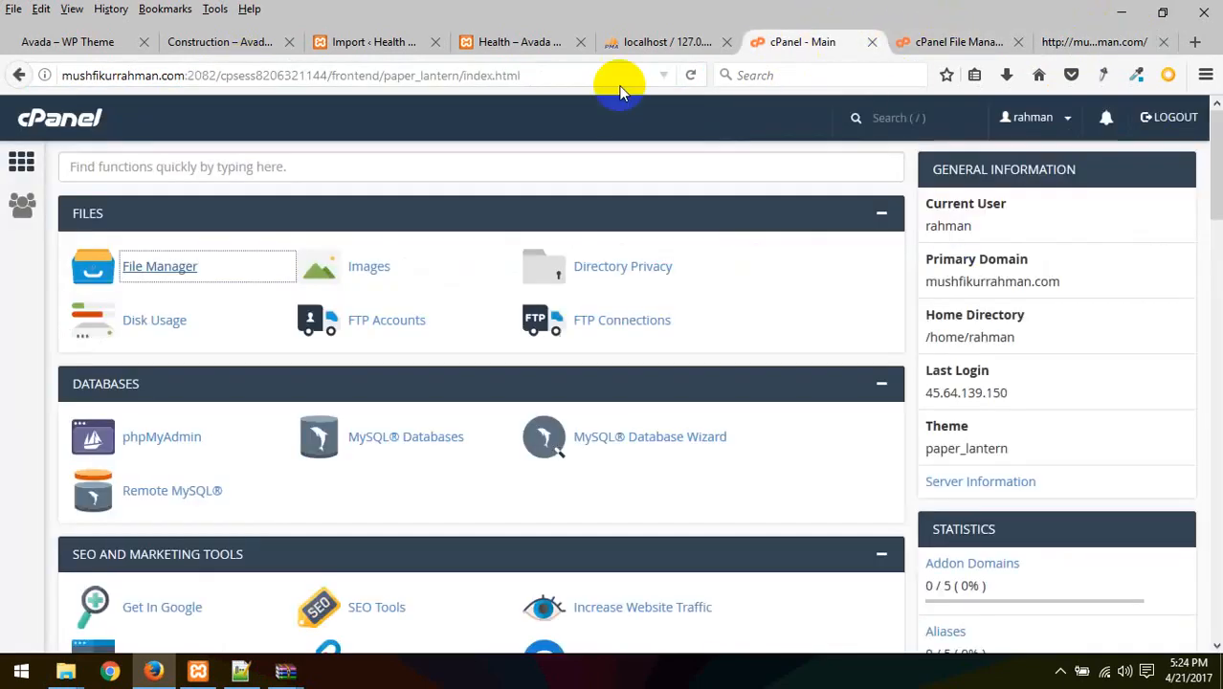
pyautogui.click(957, 41)
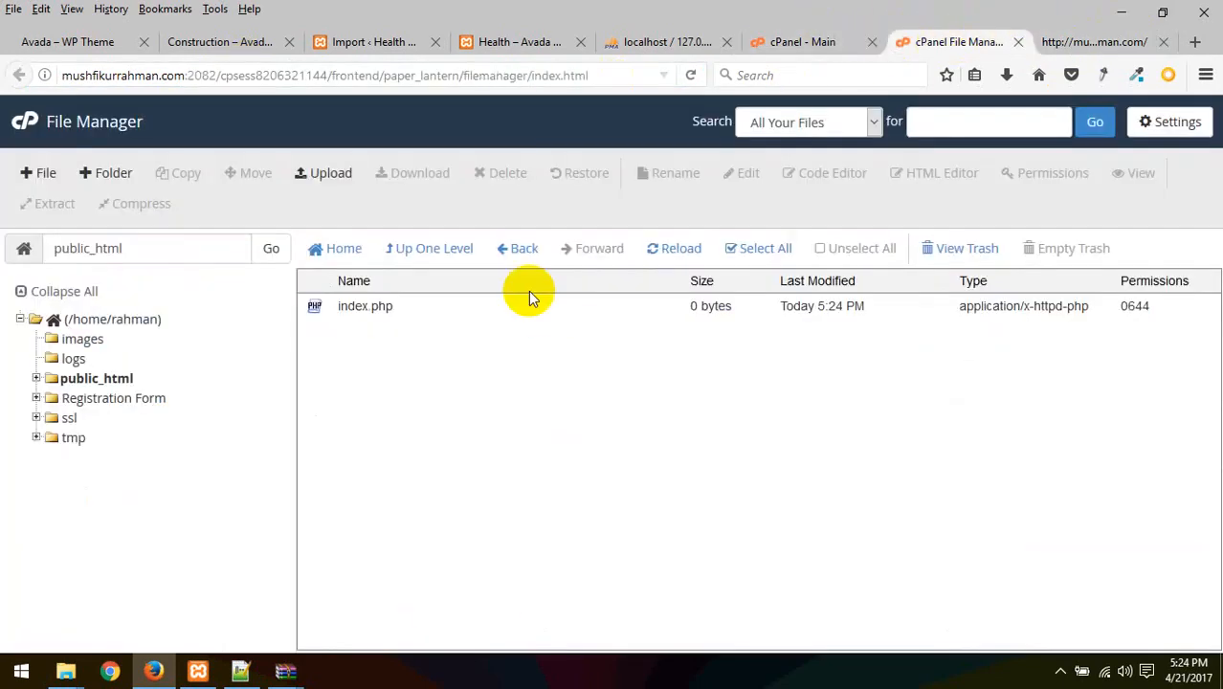
pyautogui.click(377, 324)
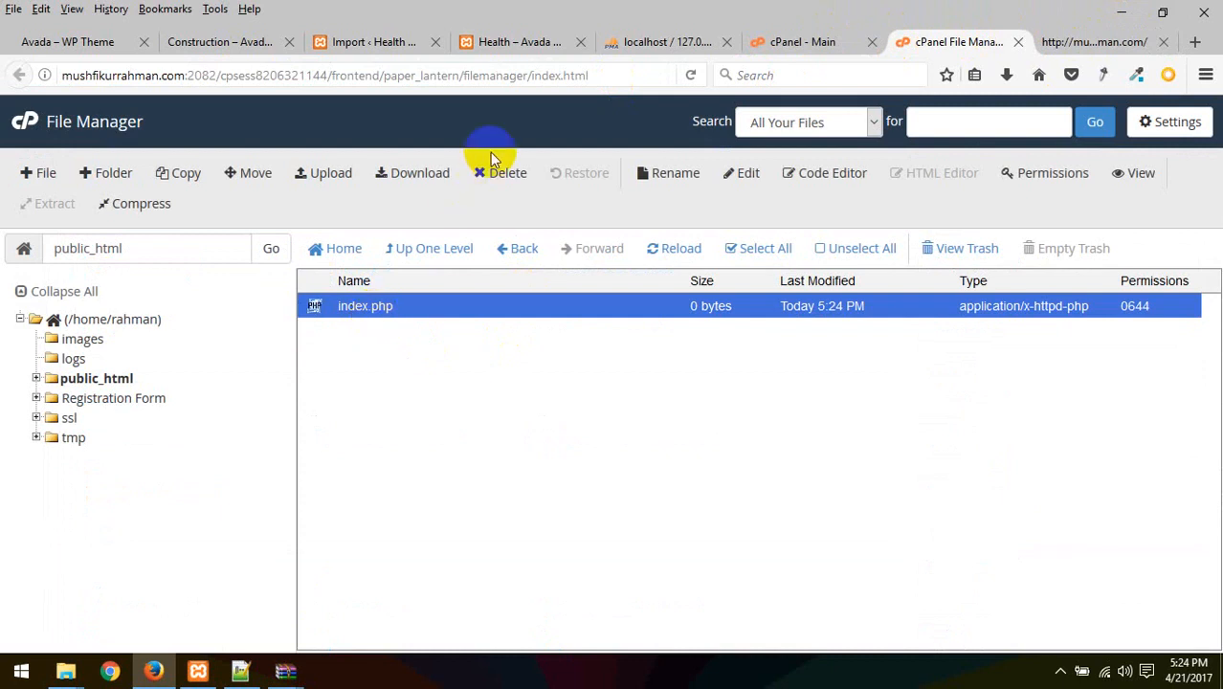
pyautogui.click(512, 176)
pyautogui.click(745, 433)
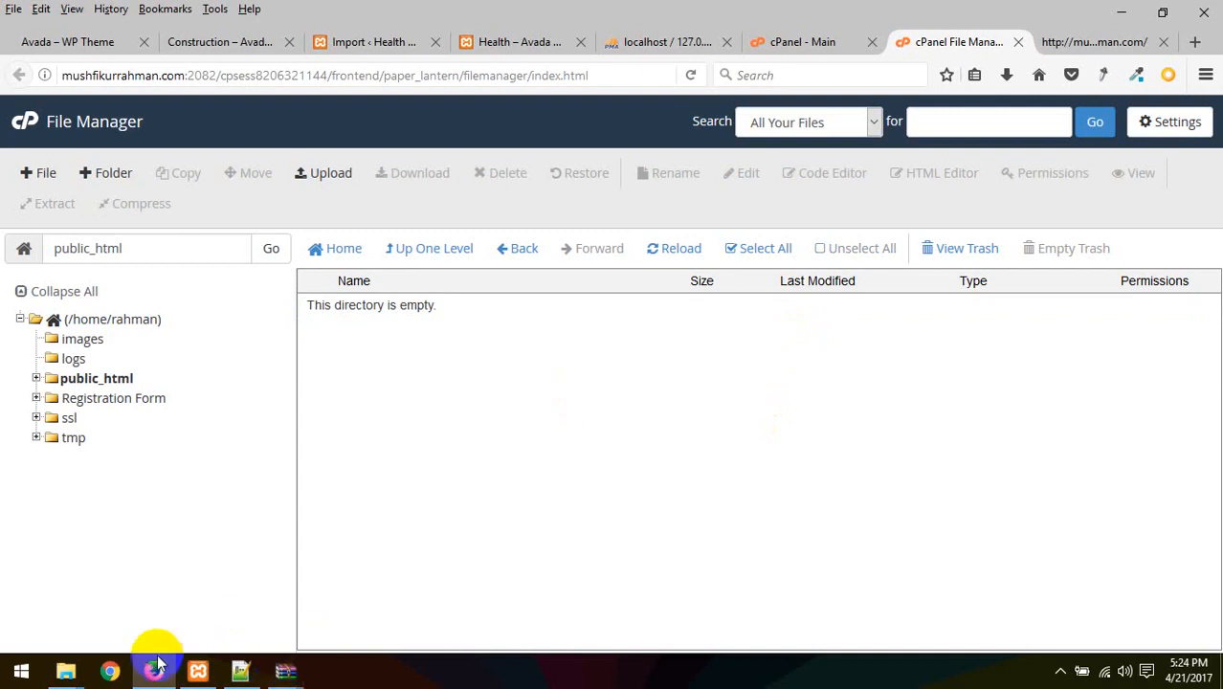
pyautogui.click(284, 673)
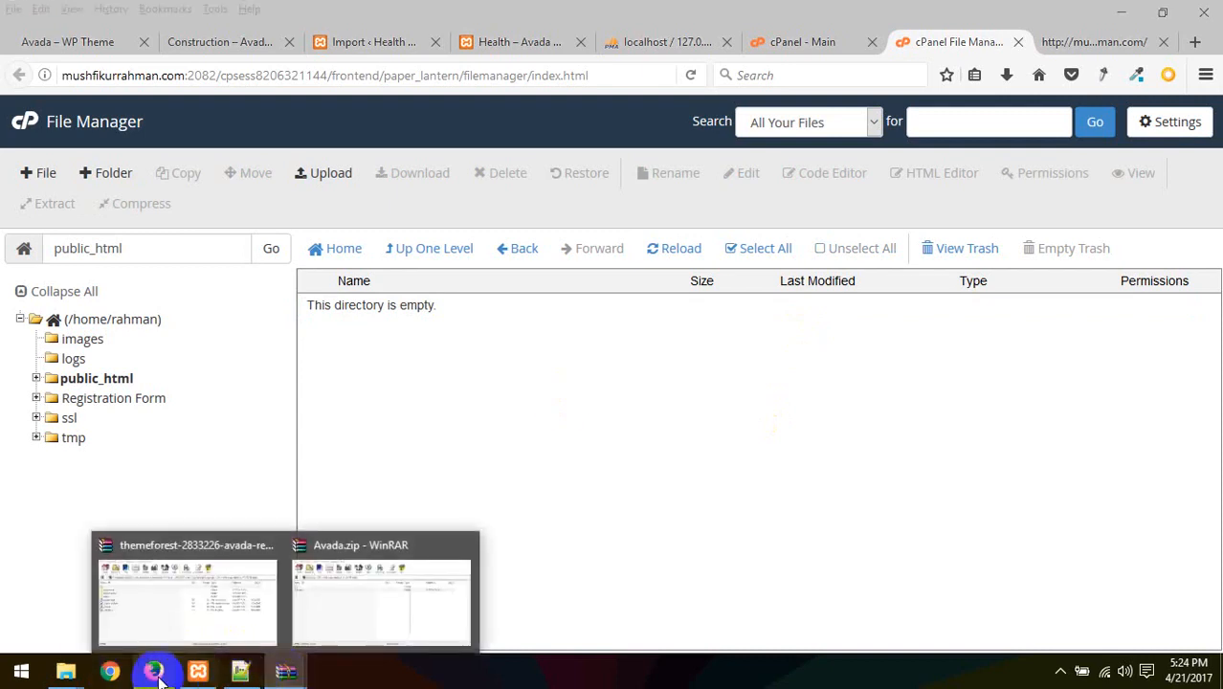
# Try dragging wp-content.zip from the local wp80 folder onto the File Manager page
pyautogui.moveTo(65, 671)
pyautogui.click(500, 577)
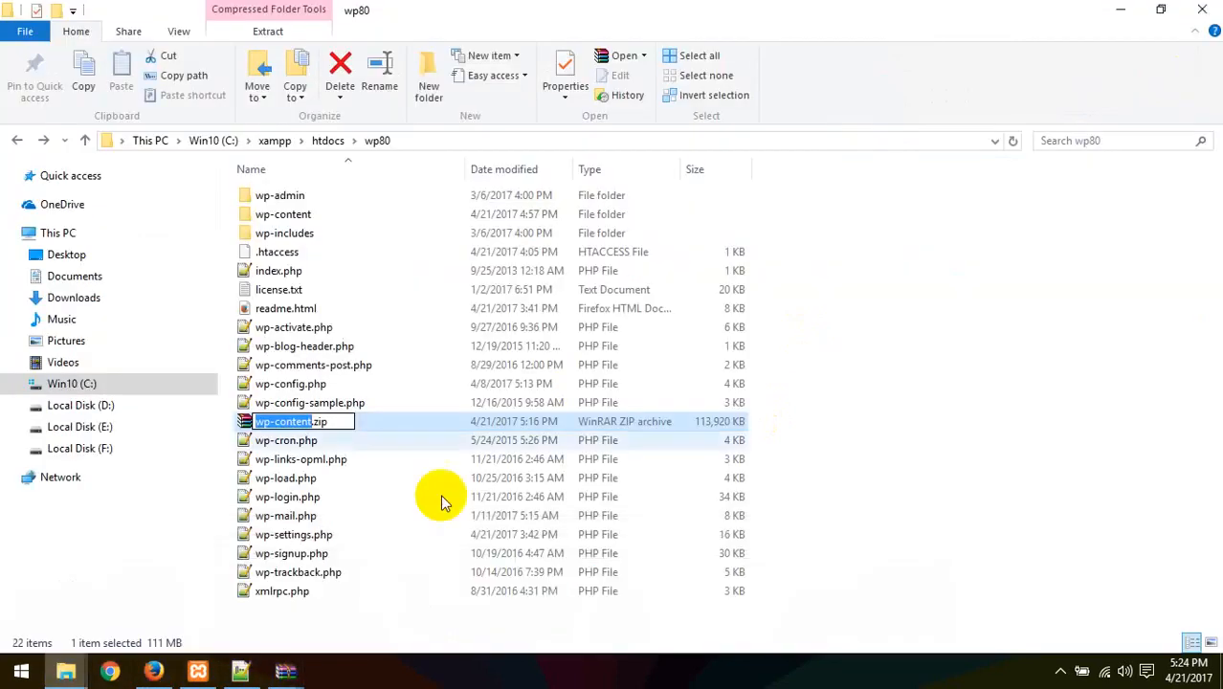
pyautogui.click(469, 475)
pyautogui.moveTo(325, 428); pyautogui.dragTo(451, 360)
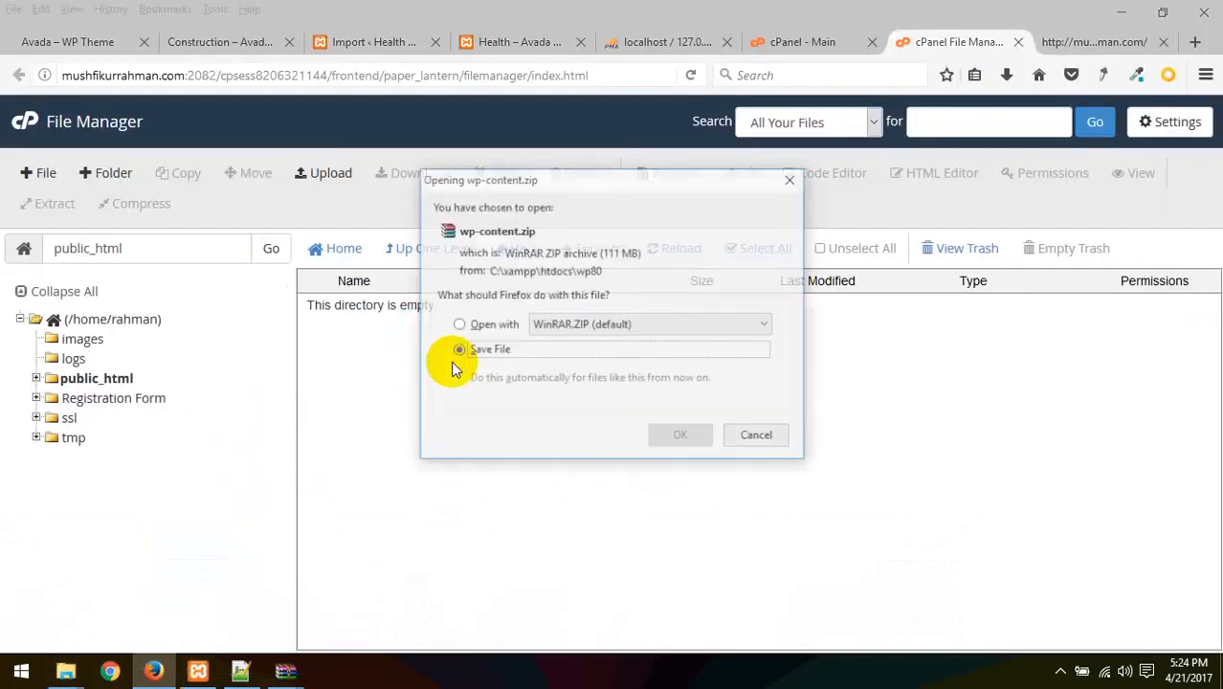
pyautogui.click(458, 350)
pyautogui.click(746, 438)
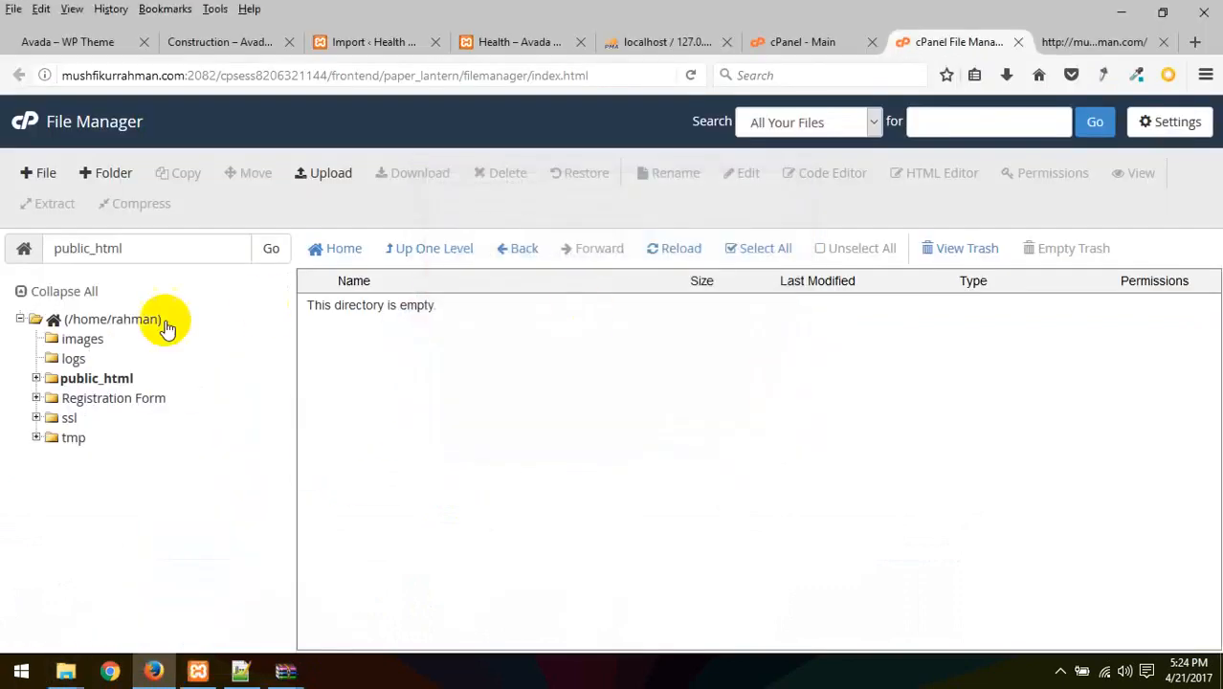
# Drop the 111.25 MB wp-content.zip onto the public_html Upload page to start uploading
pyautogui.click(321, 173)
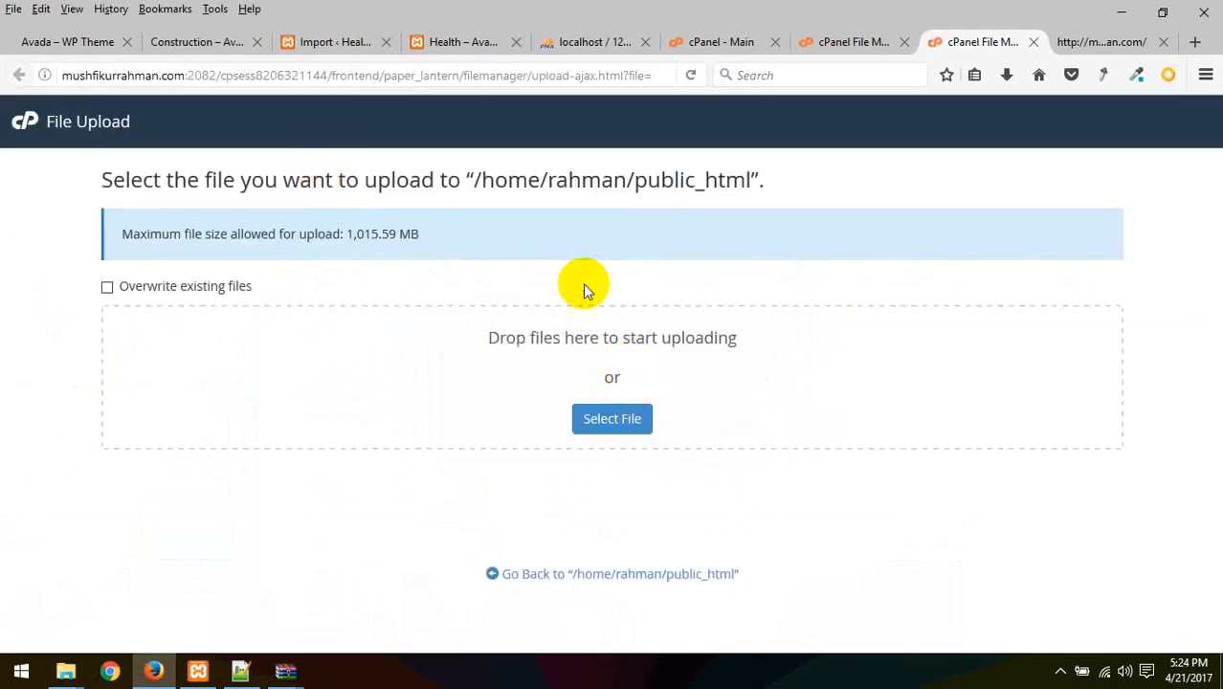
pyautogui.click(66, 670)
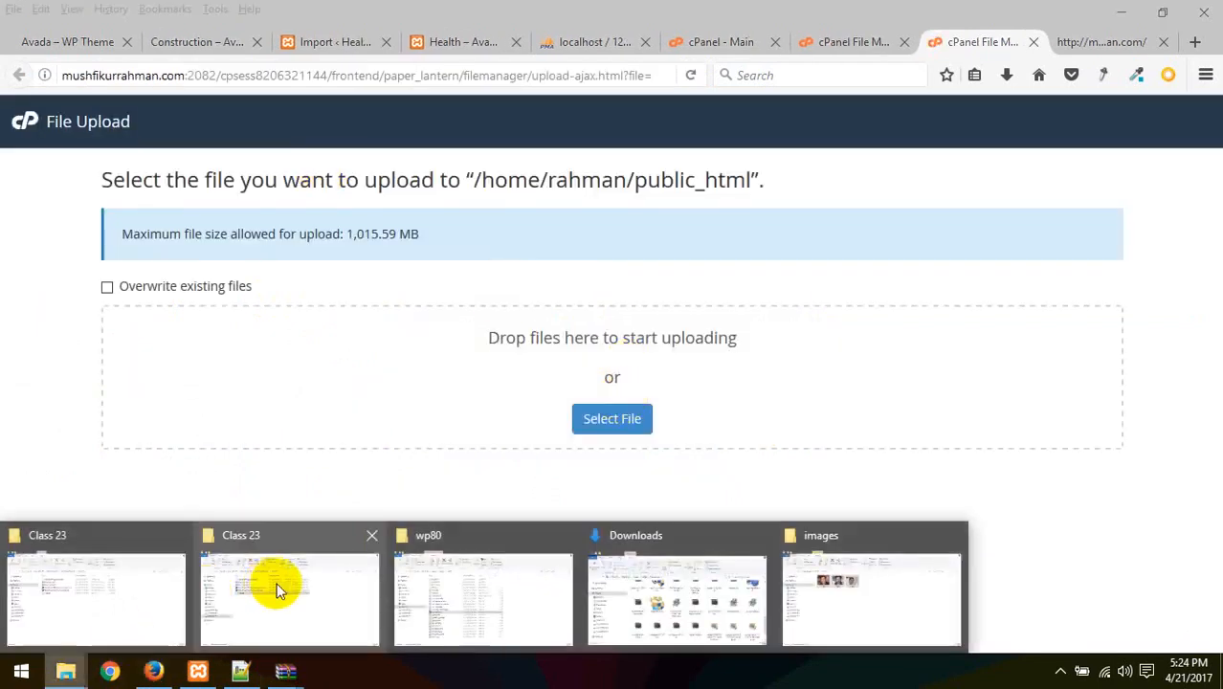
pyautogui.click(275, 589)
pyautogui.click(66, 671)
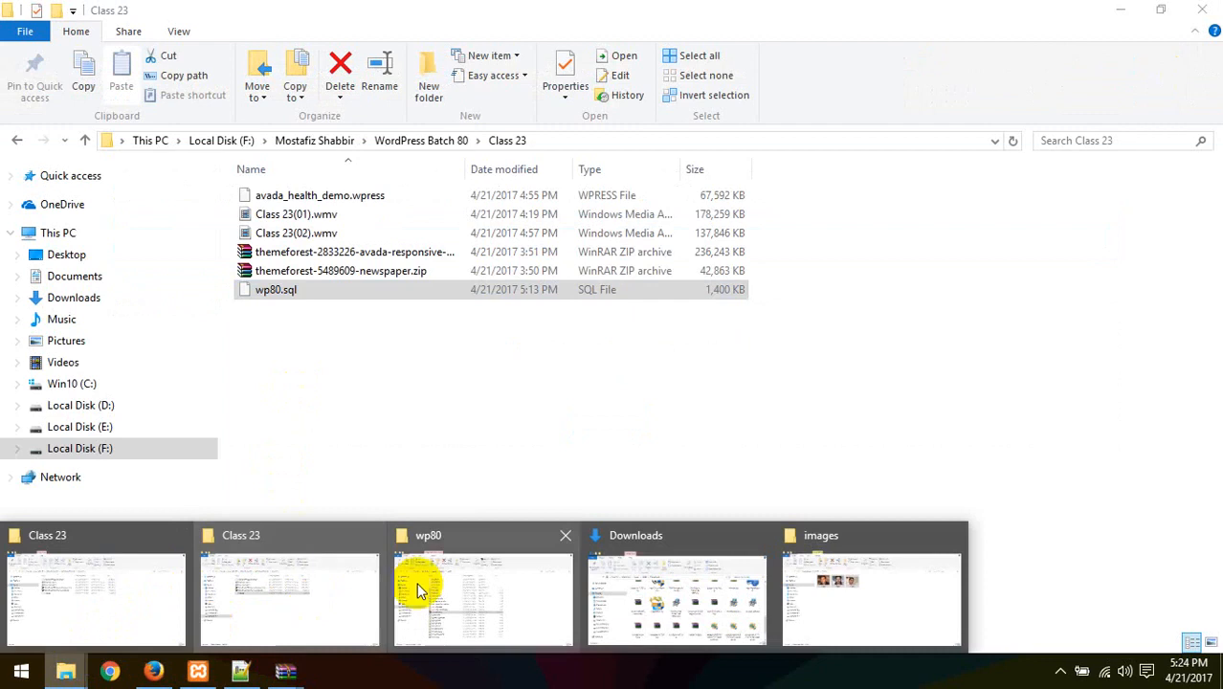
pyautogui.click(417, 590)
pyautogui.moveTo(262, 422); pyautogui.dragTo(479, 409)
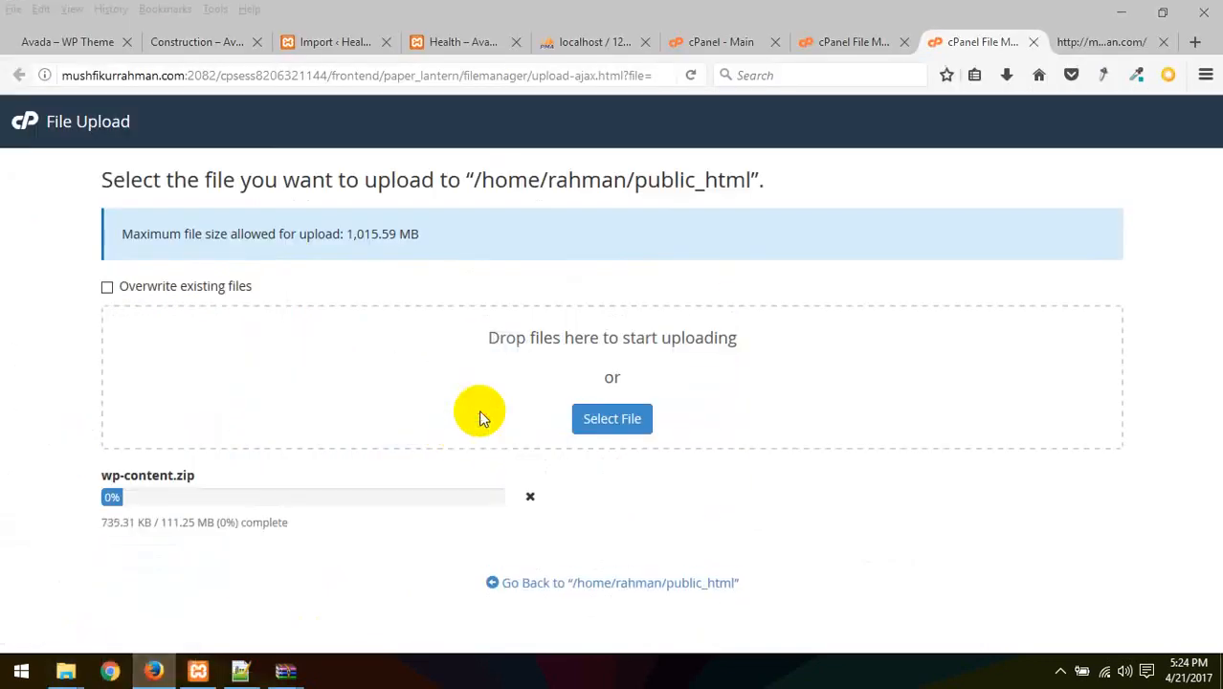
pyautogui.click(834, 48)
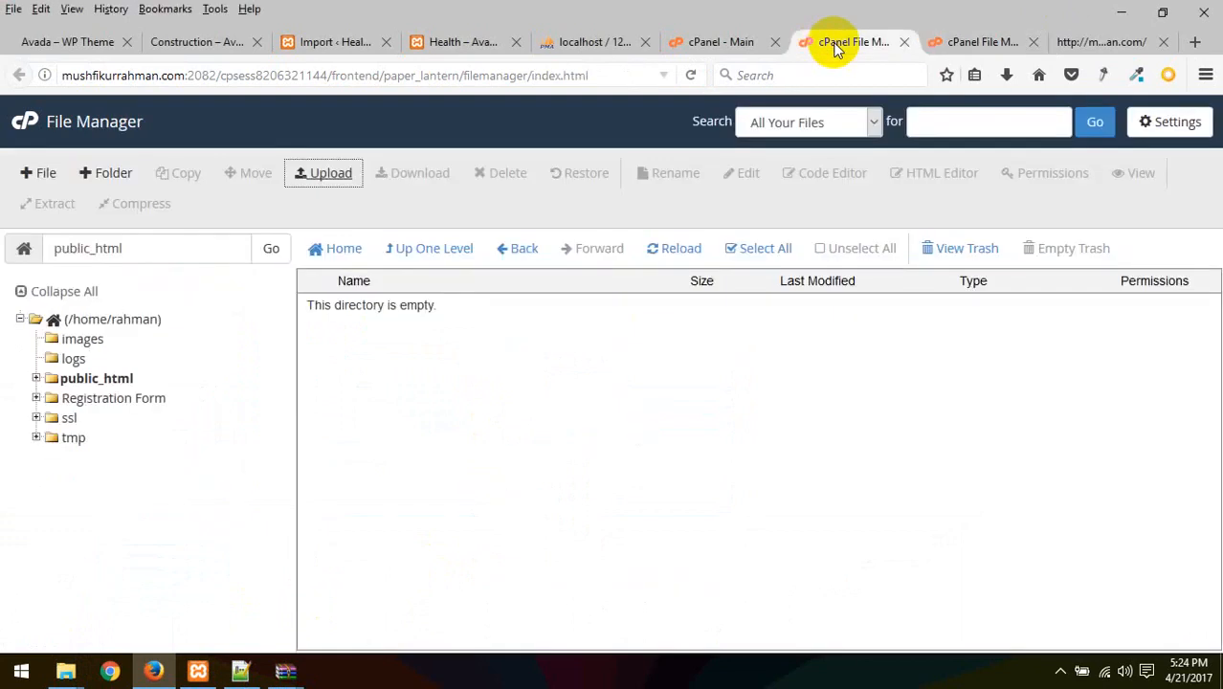
# Open MySQL Databases from the cPanel home page in a new tab
pyautogui.click(708, 40)
pyautogui.scroll(-4, 337, 372)
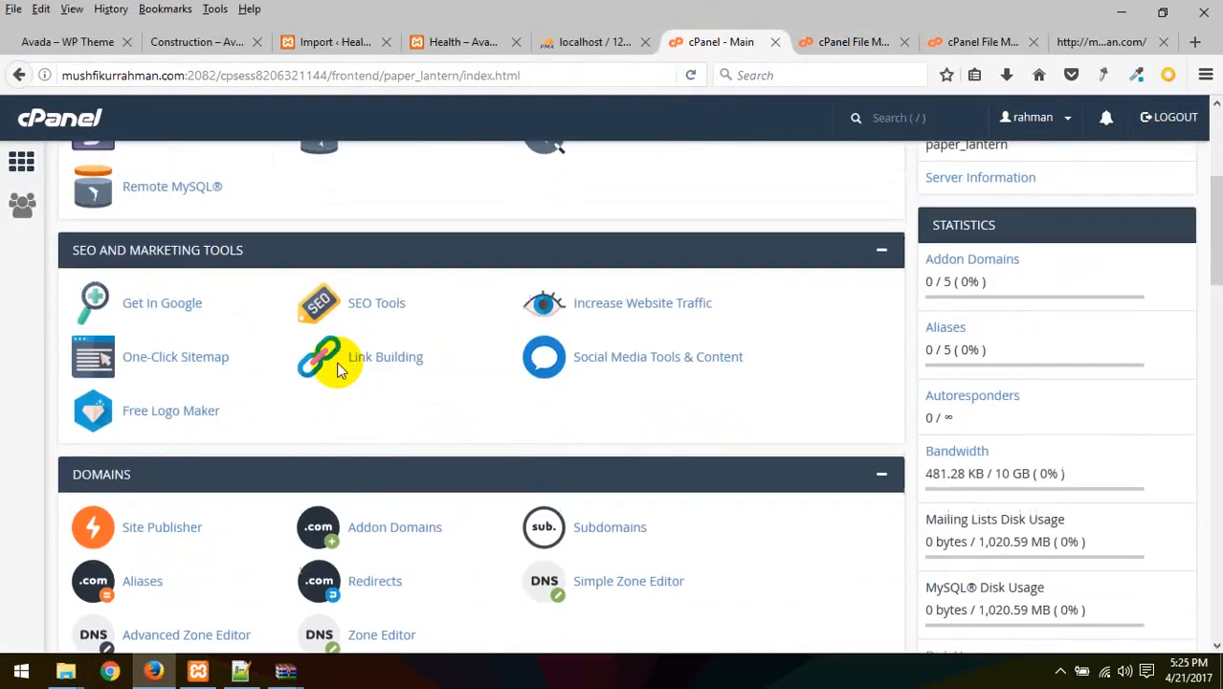
pyautogui.scroll(4, 337, 371)
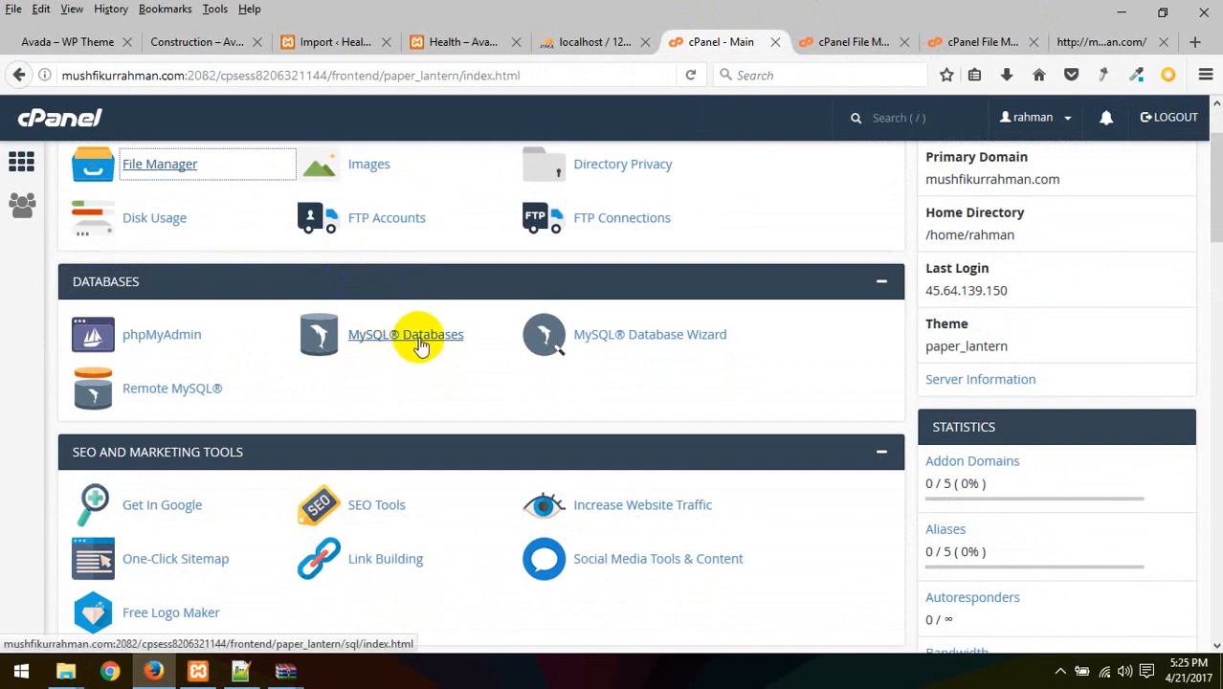
pyautogui.rightClick(421, 347)
pyautogui.click(456, 347)
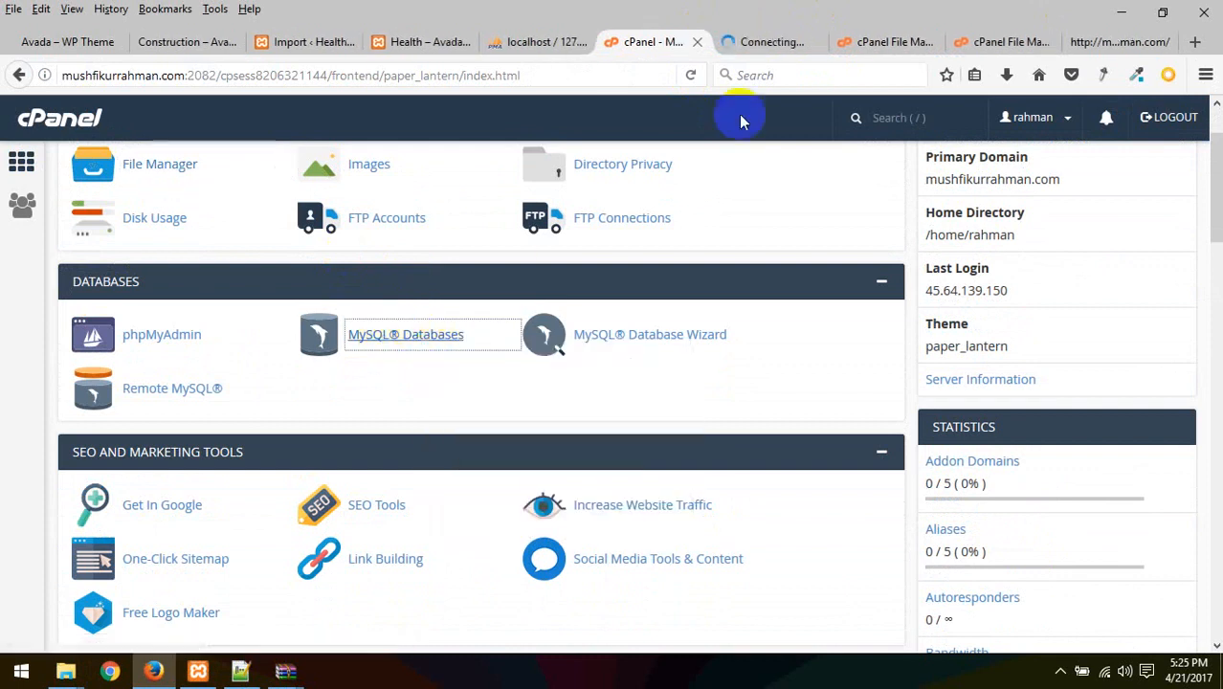
pyautogui.click(757, 48)
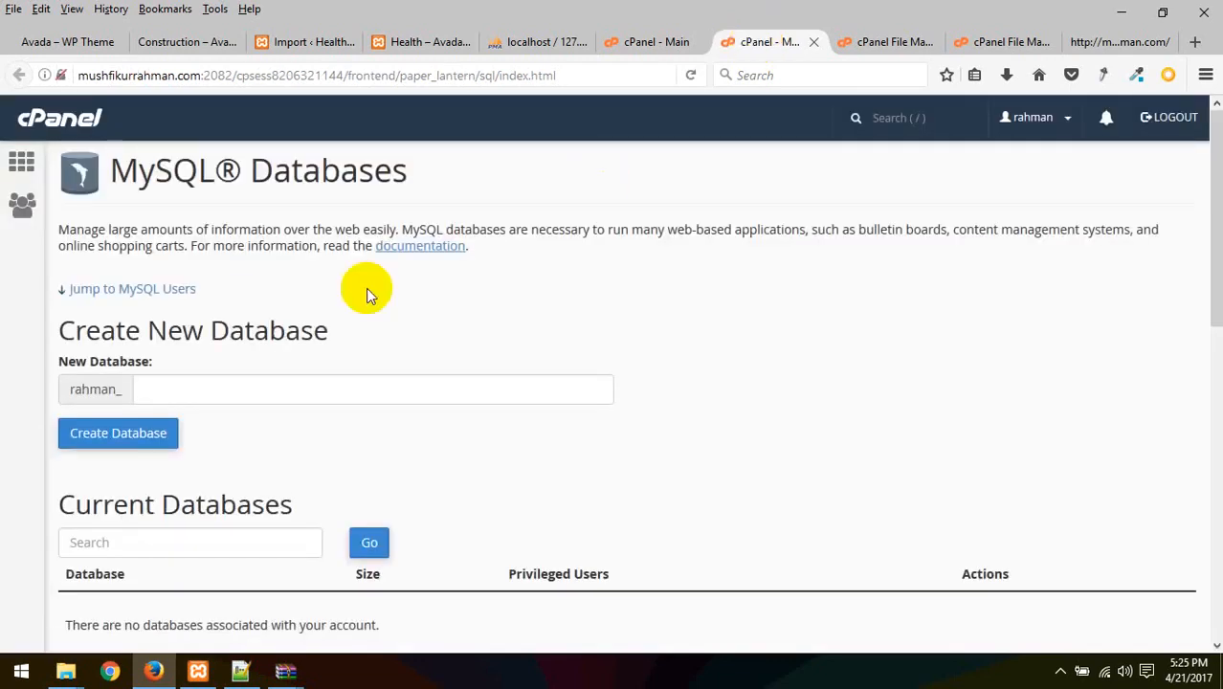
# Create the rahman_avada database and check it under Current Databases
pyautogui.click(233, 390)
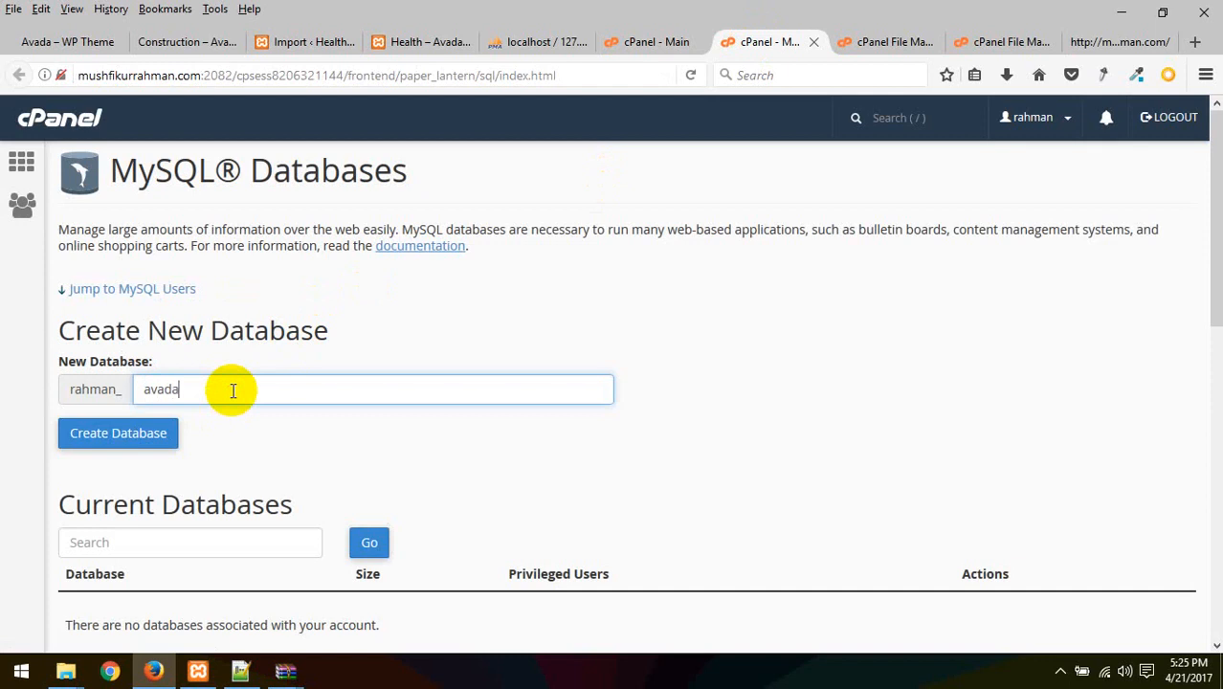
pyautogui.click(119, 436)
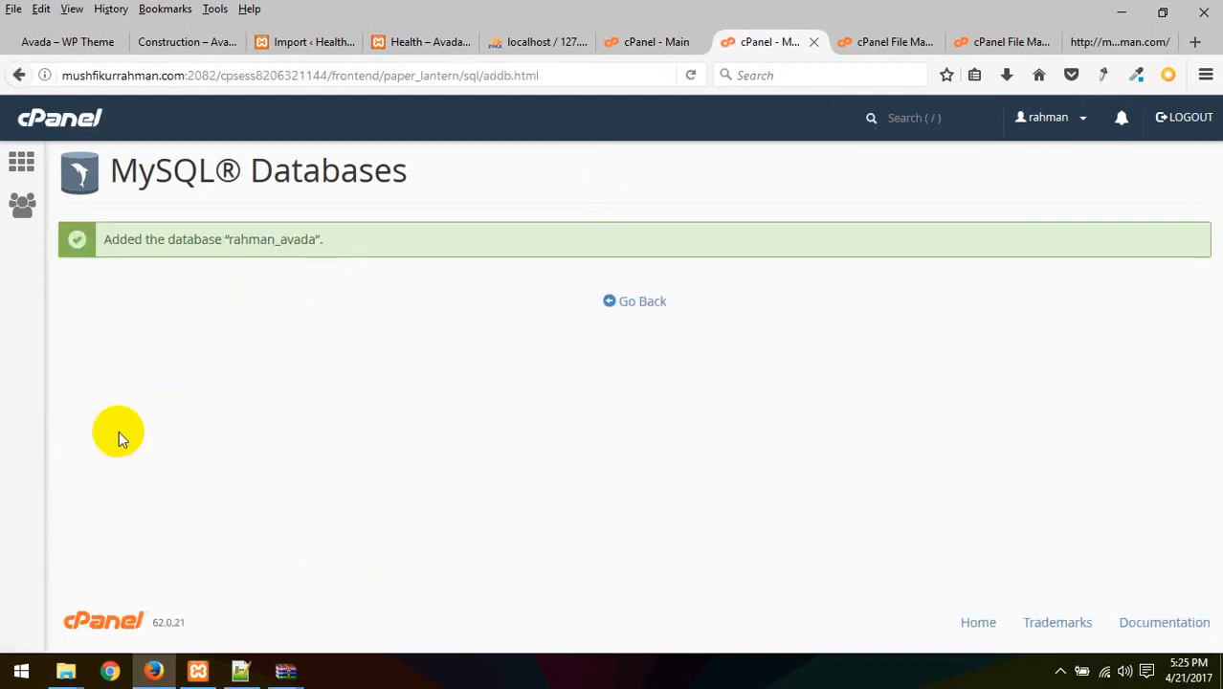
pyautogui.click(639, 302)
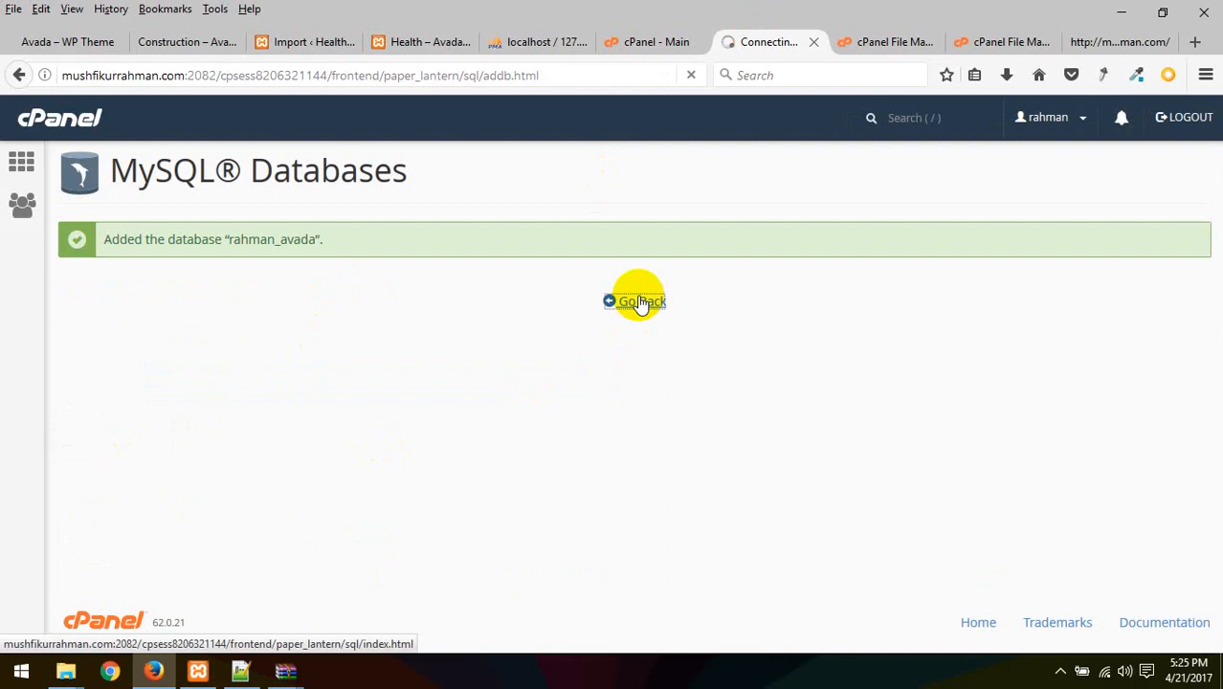
pyautogui.scroll(-5, 313, 349)
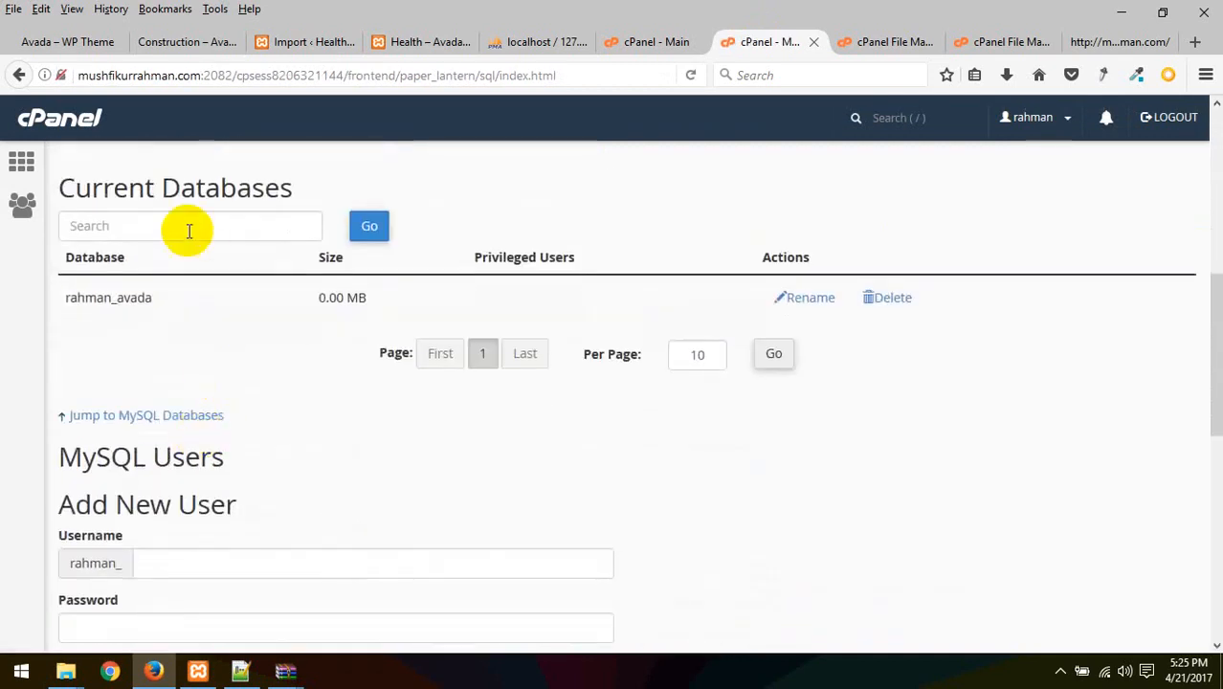
pyautogui.scroll(-3, 196, 308)
# Enter avada as the MySQL username and fill in a generated very strong password
pyautogui.click(180, 356)
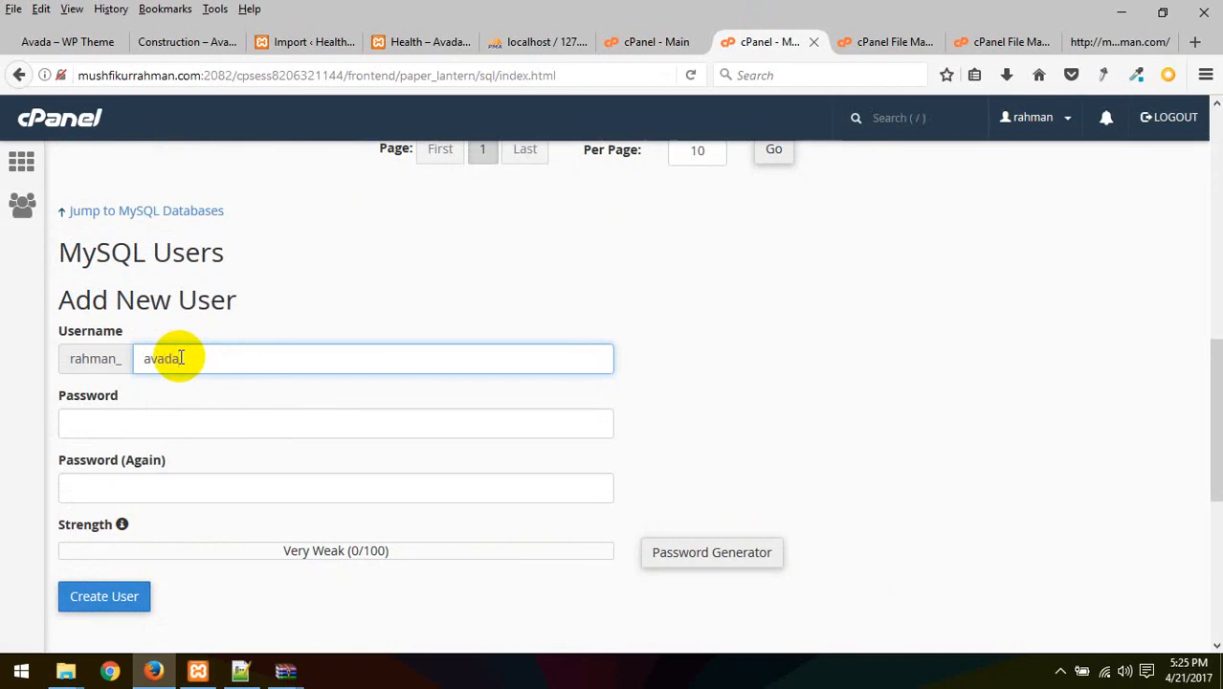
pyautogui.write('avada')
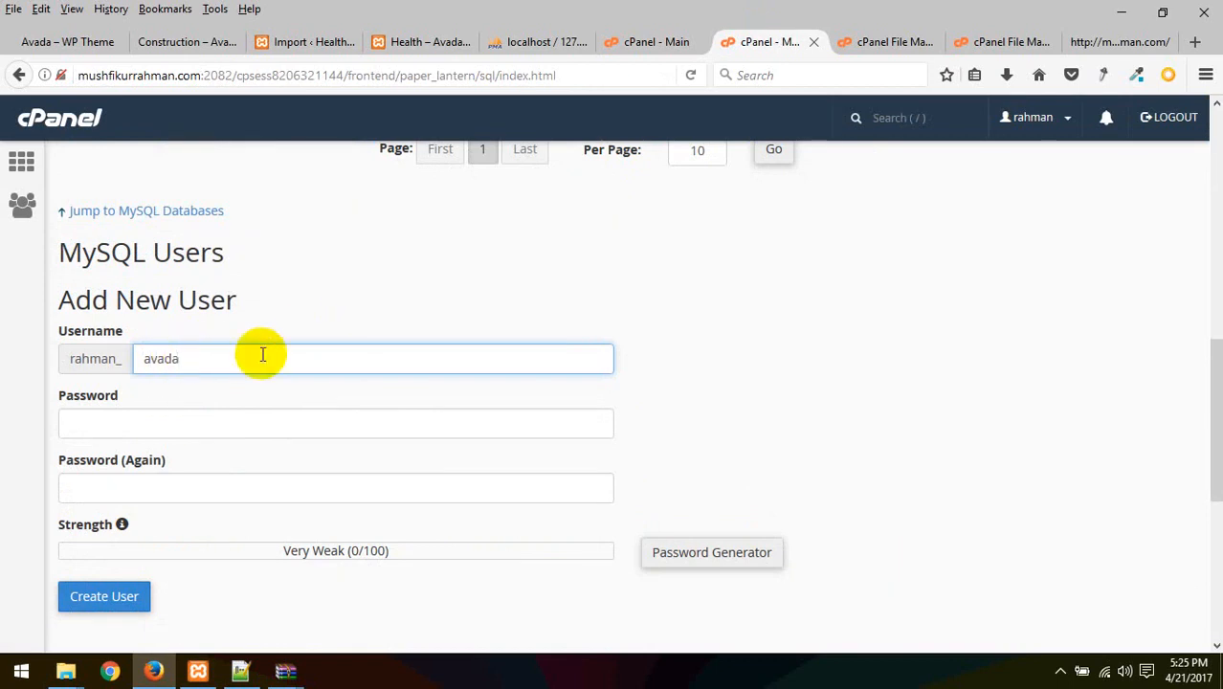
pyautogui.click(144, 412)
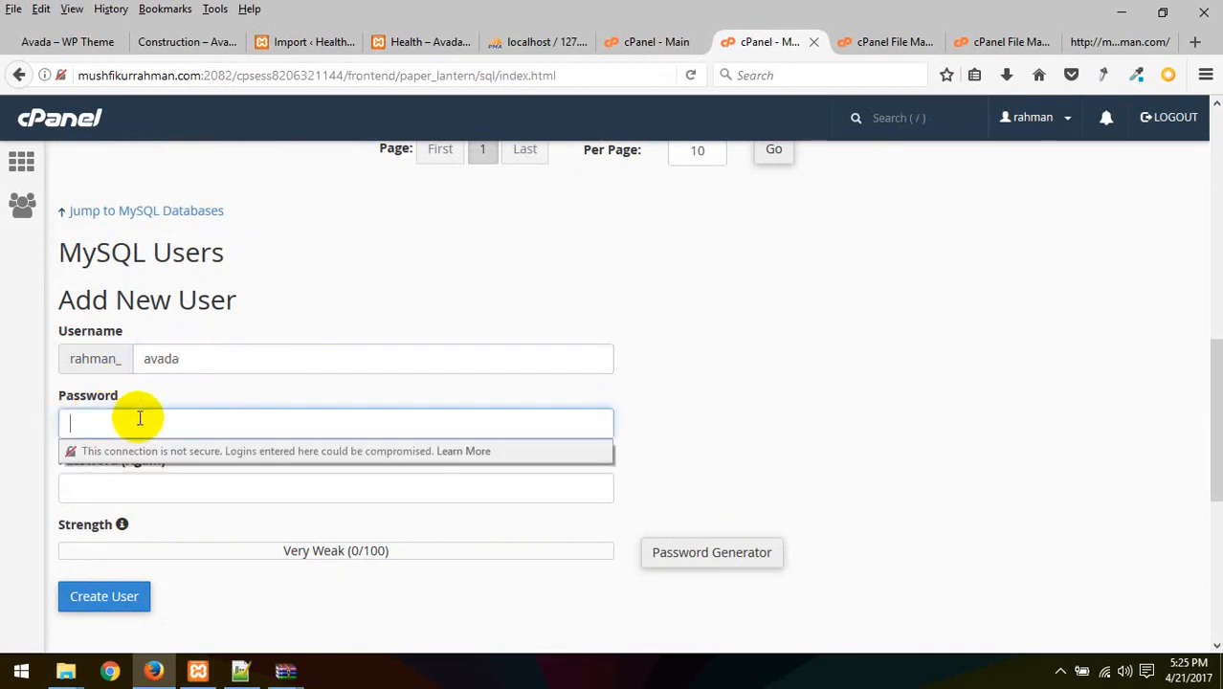
pyautogui.click(418, 283)
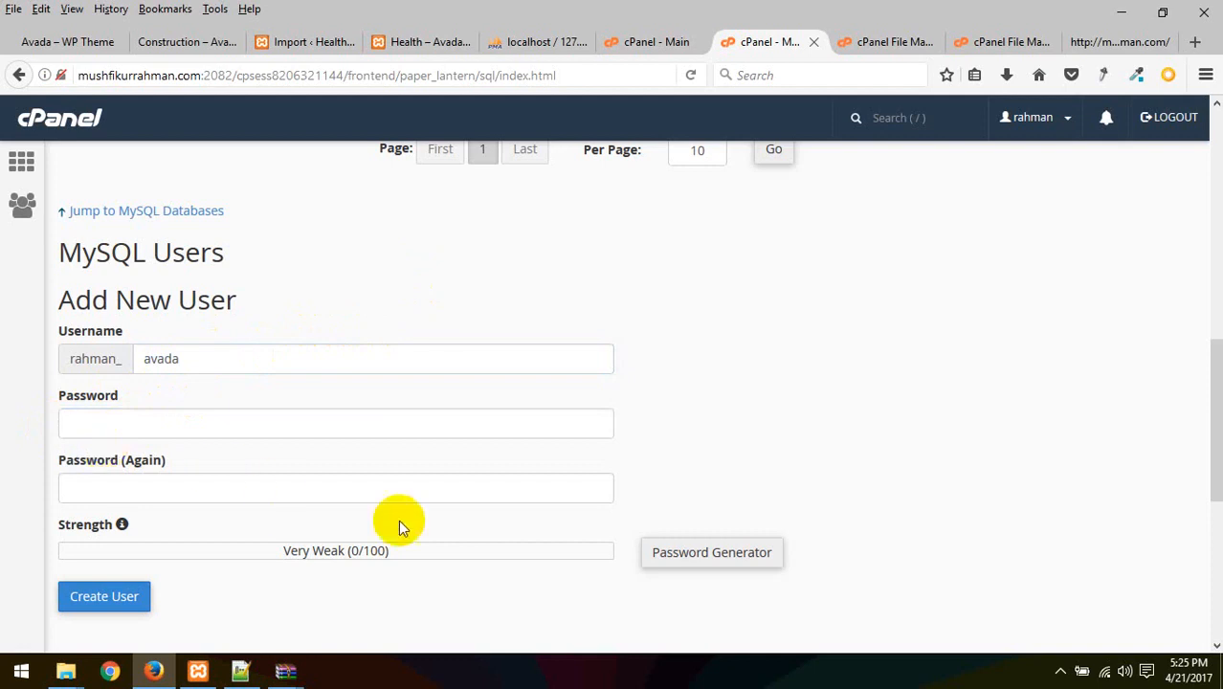
pyautogui.scroll(-2, 398, 520)
pyautogui.click(692, 461)
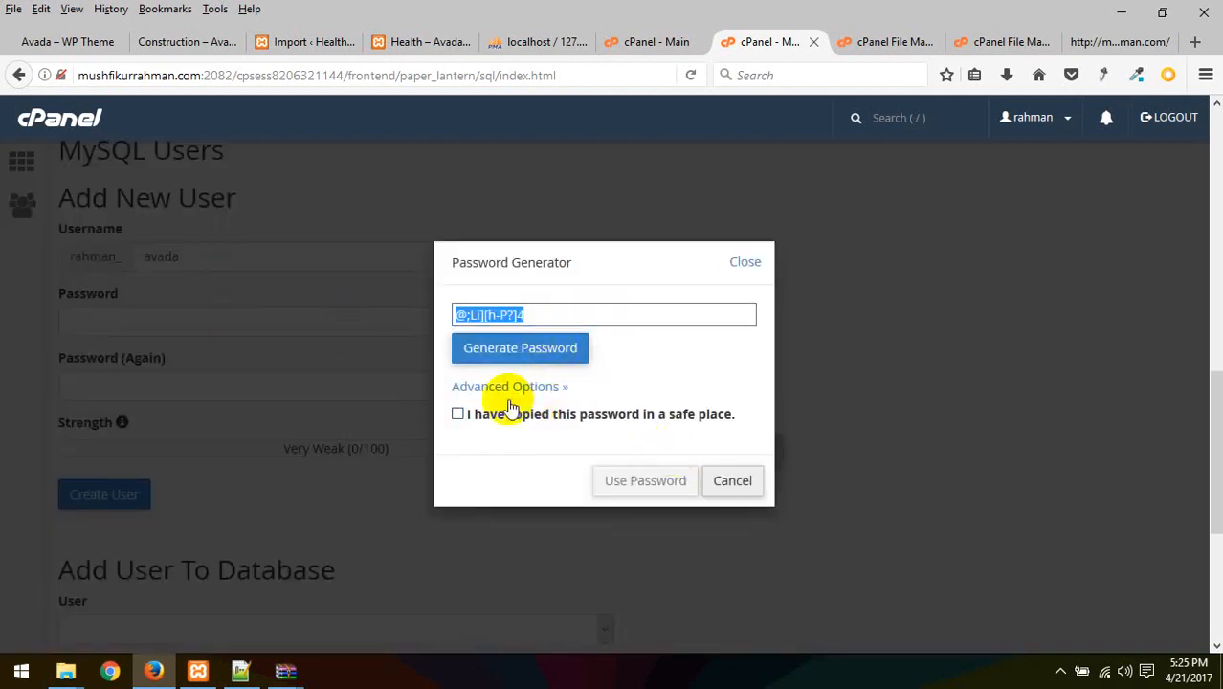
pyautogui.click(476, 414)
pyautogui.click(671, 491)
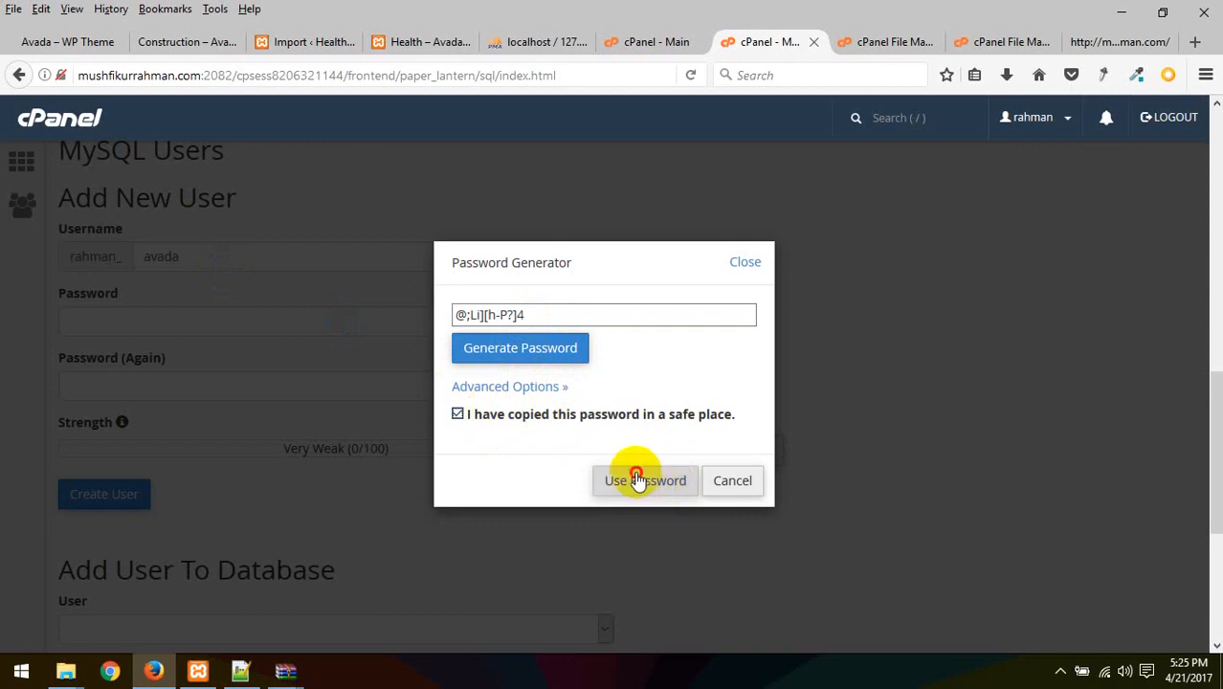
pyautogui.click(796, 76)
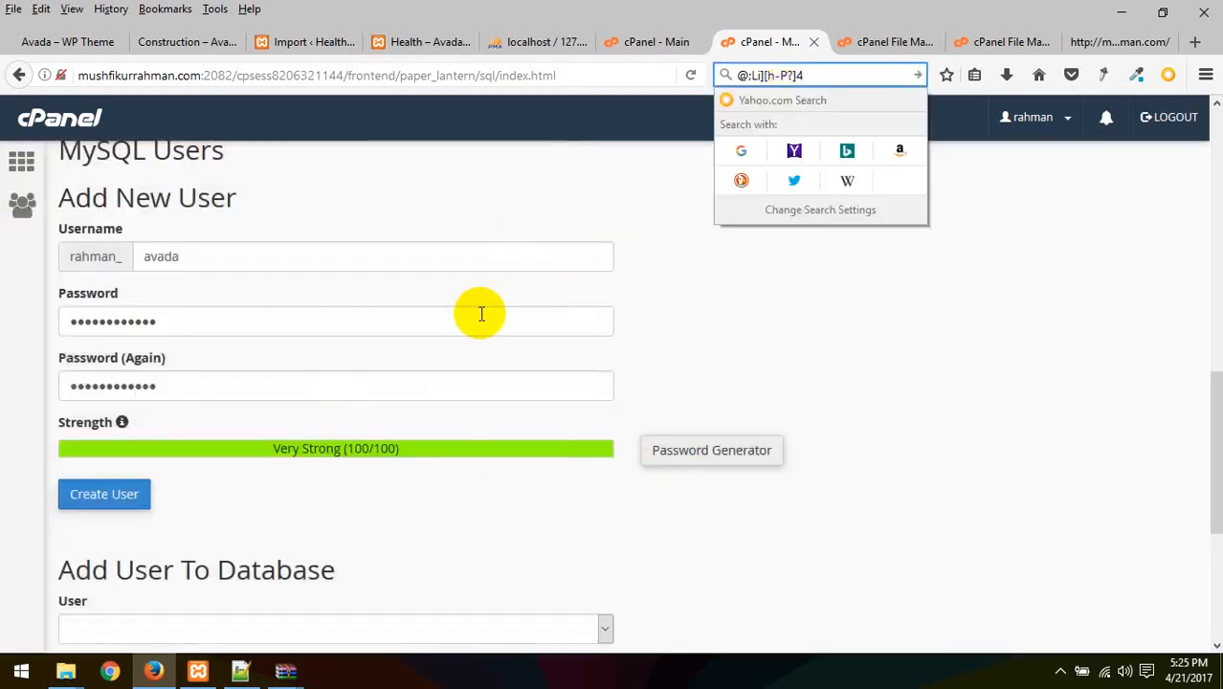
# Create the rahman_avada user and return to the MySQL Databases page
pyautogui.scroll(-3, 480, 311)
pyautogui.scroll(3, 382, 296)
pyautogui.click(124, 370)
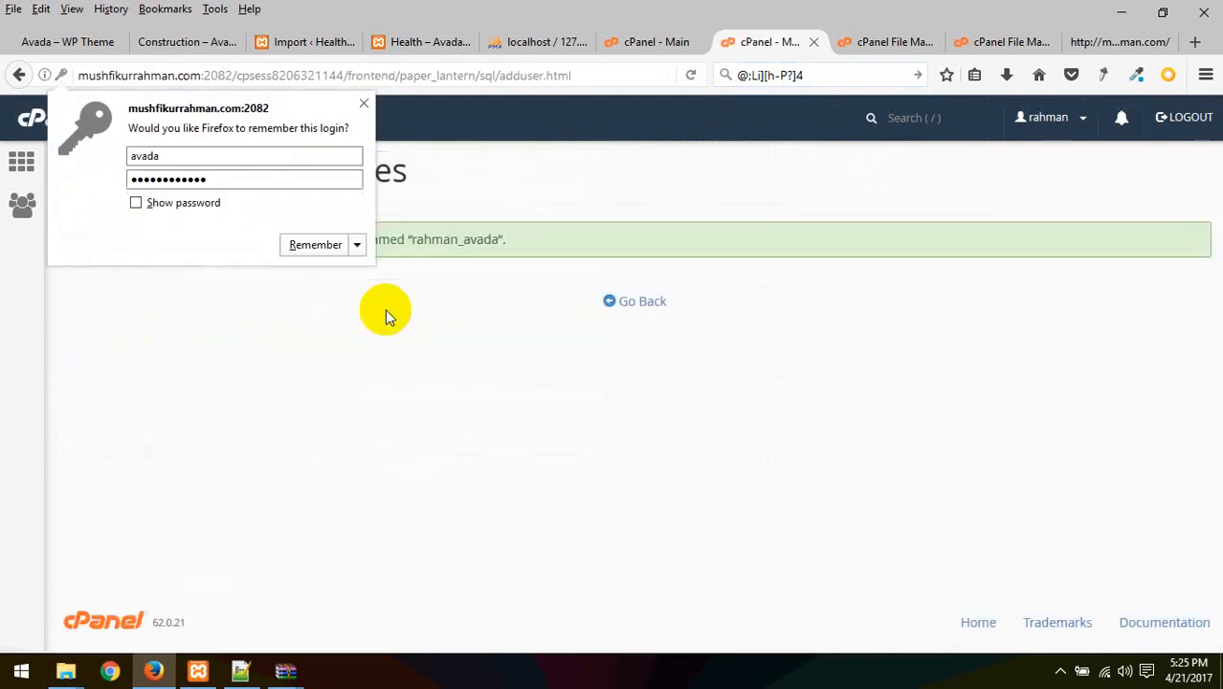
pyautogui.click(364, 103)
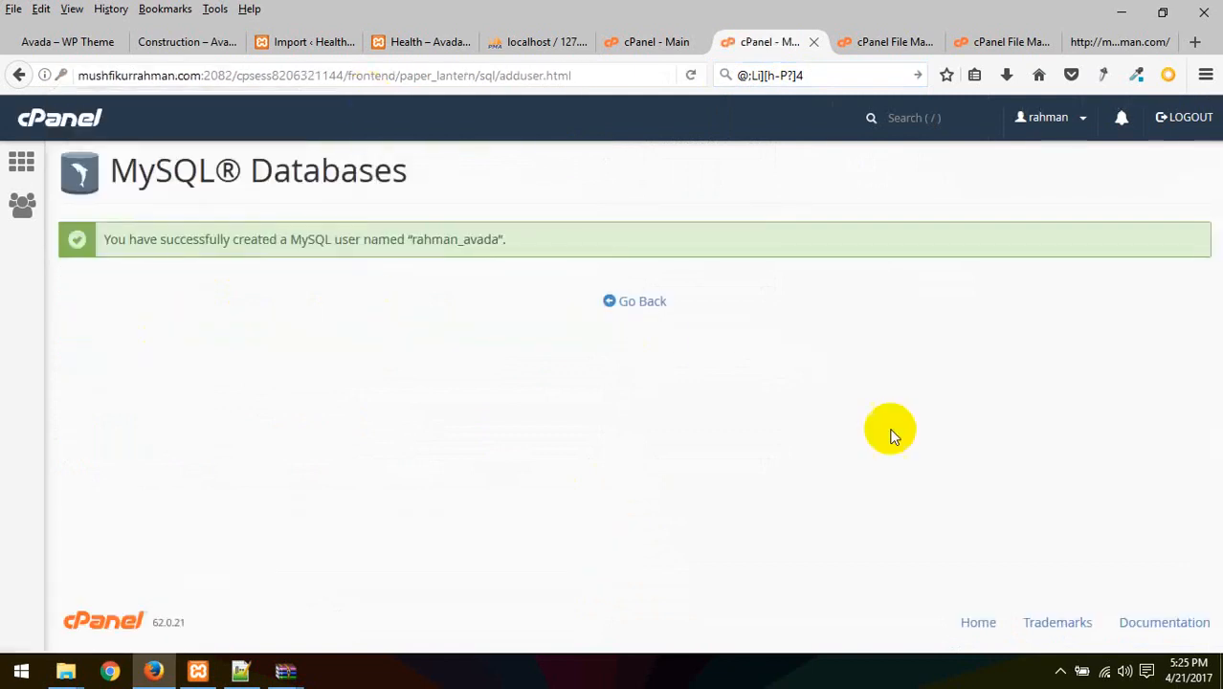
pyautogui.click(631, 302)
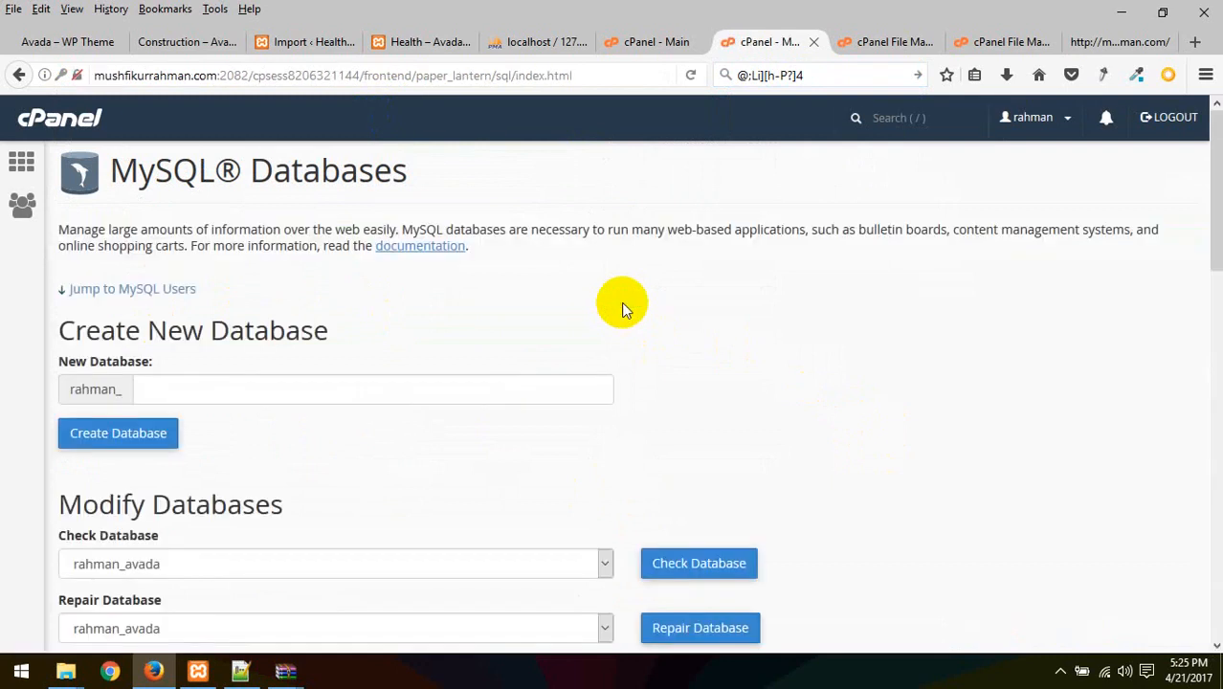
pyautogui.scroll(-10, 622, 308)
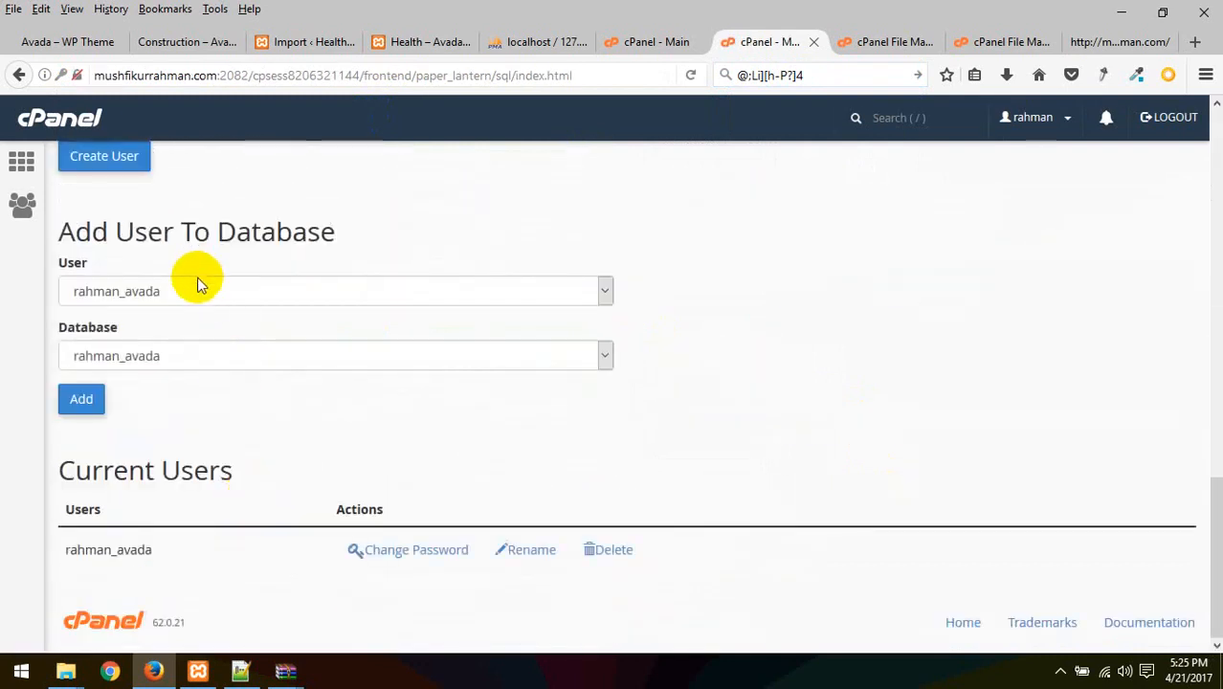
# Add user rahman_avada to database rahman_avada with ALL PRIVILEGES, then leave the page
pyautogui.click(195, 287)
pyautogui.click(182, 298)
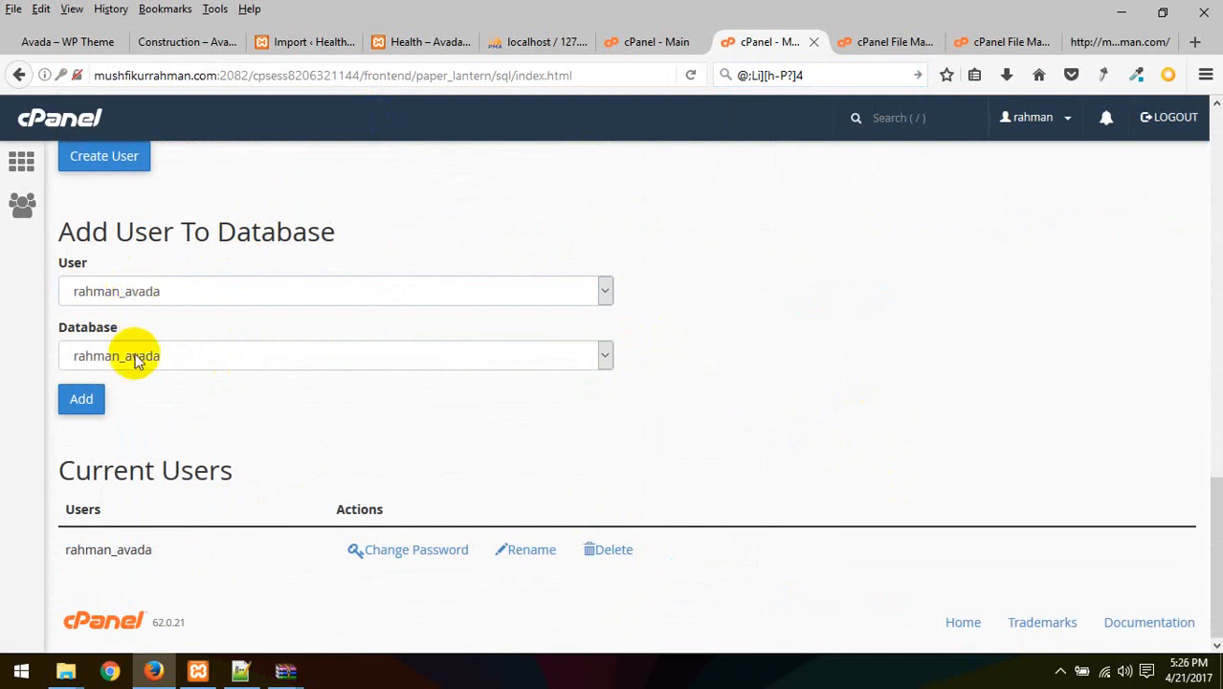
pyautogui.click(82, 400)
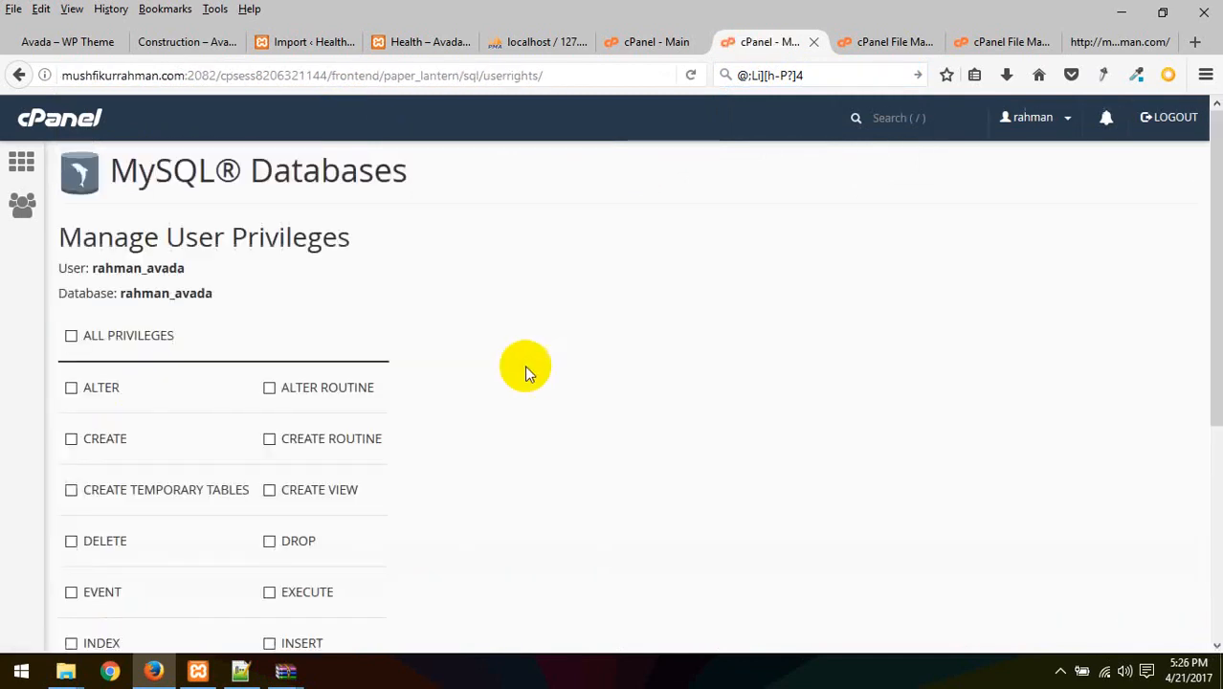
pyautogui.click(158, 336)
pyautogui.scroll(-4, 411, 409)
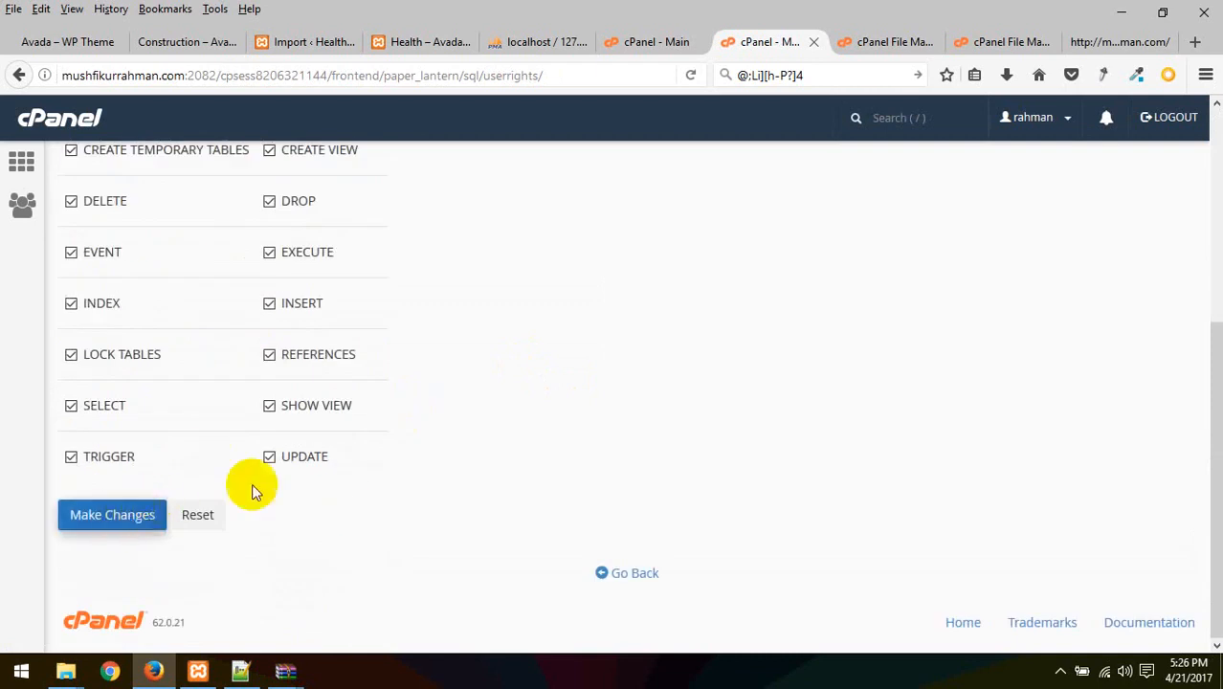
pyautogui.click(112, 514)
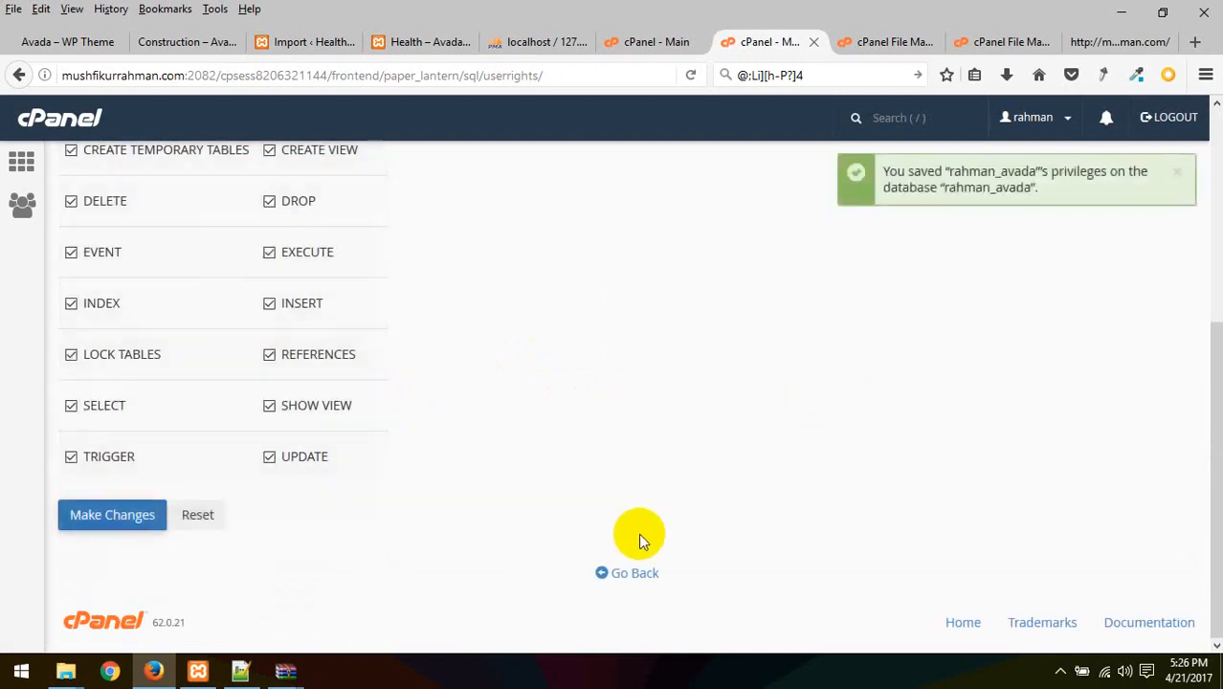
pyautogui.click(652, 568)
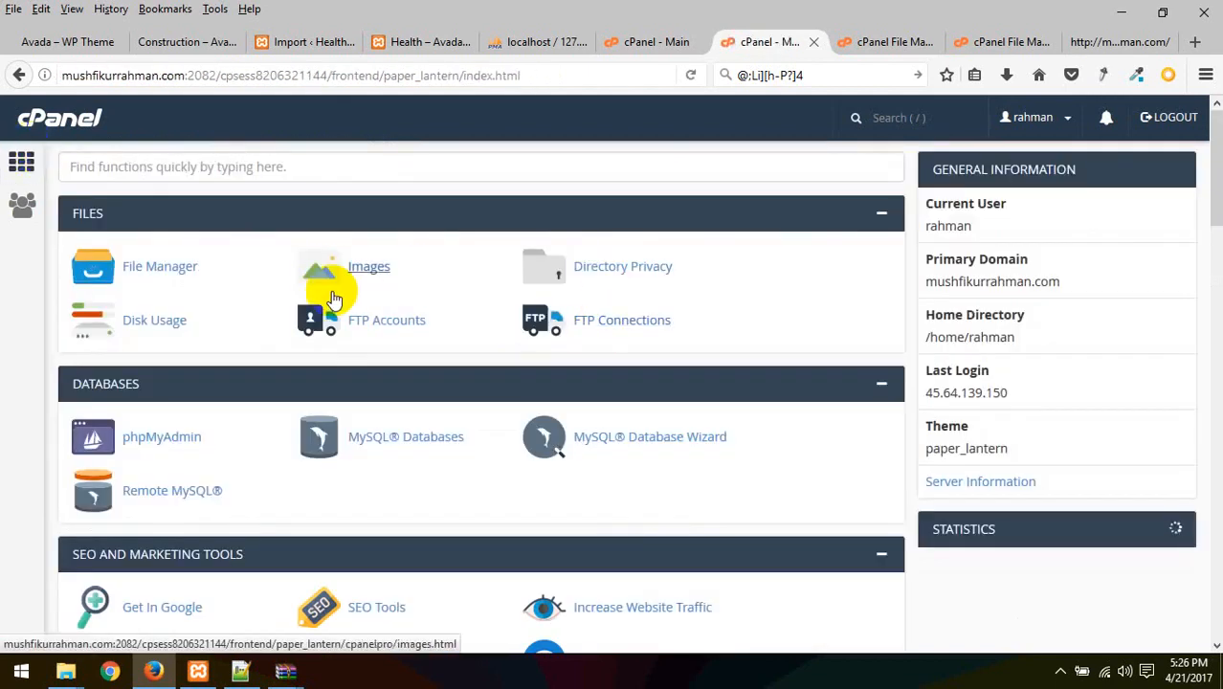
# Open phpMyAdmin in a new tab, close the finished upload page, and select rahman_avada
pyautogui.rightClick(176, 423)
pyautogui.click(218, 431)
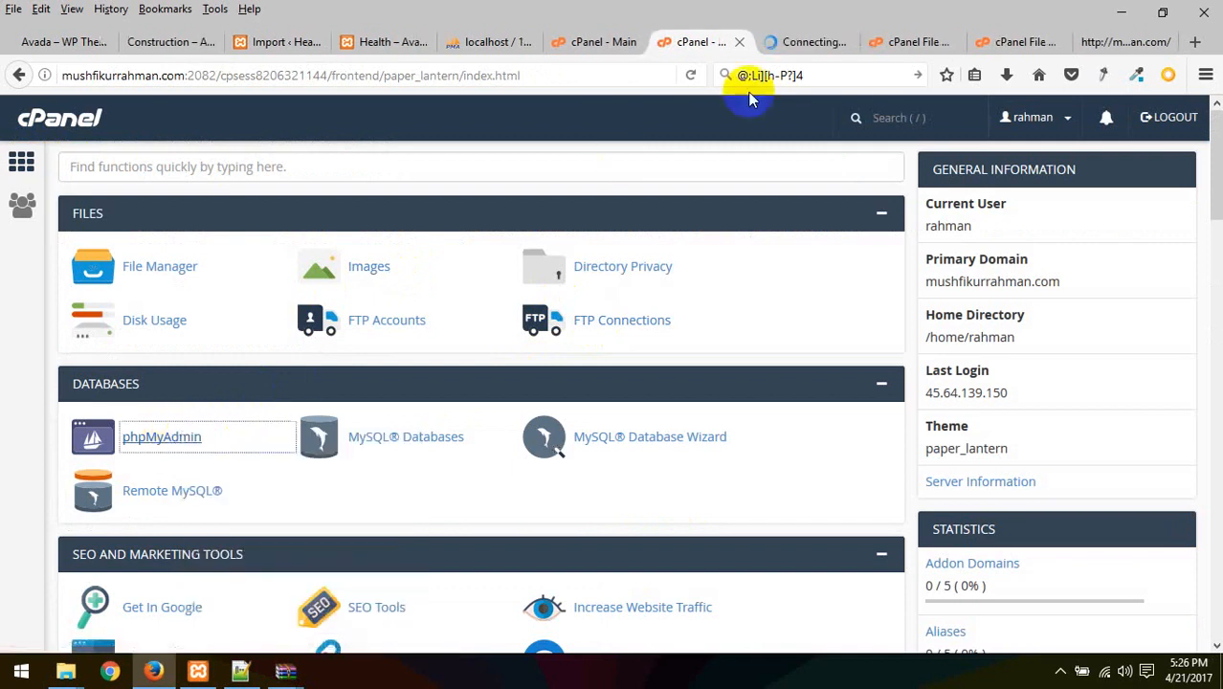
pyautogui.click(793, 42)
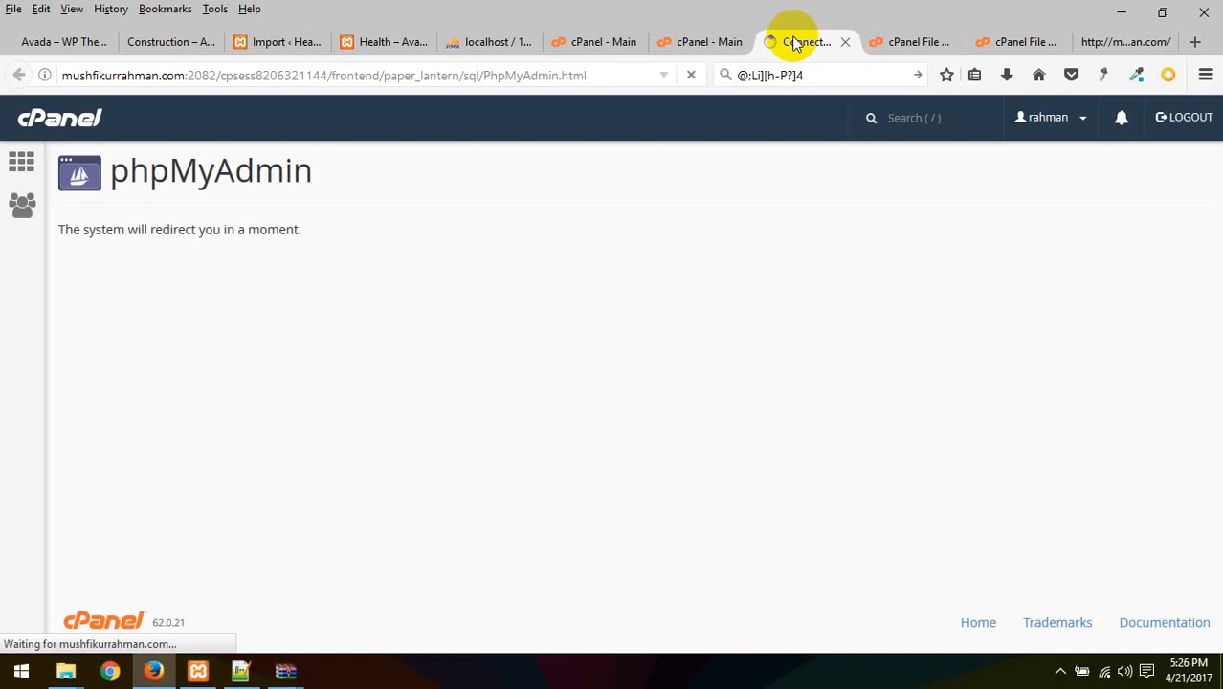
pyautogui.click(1024, 42)
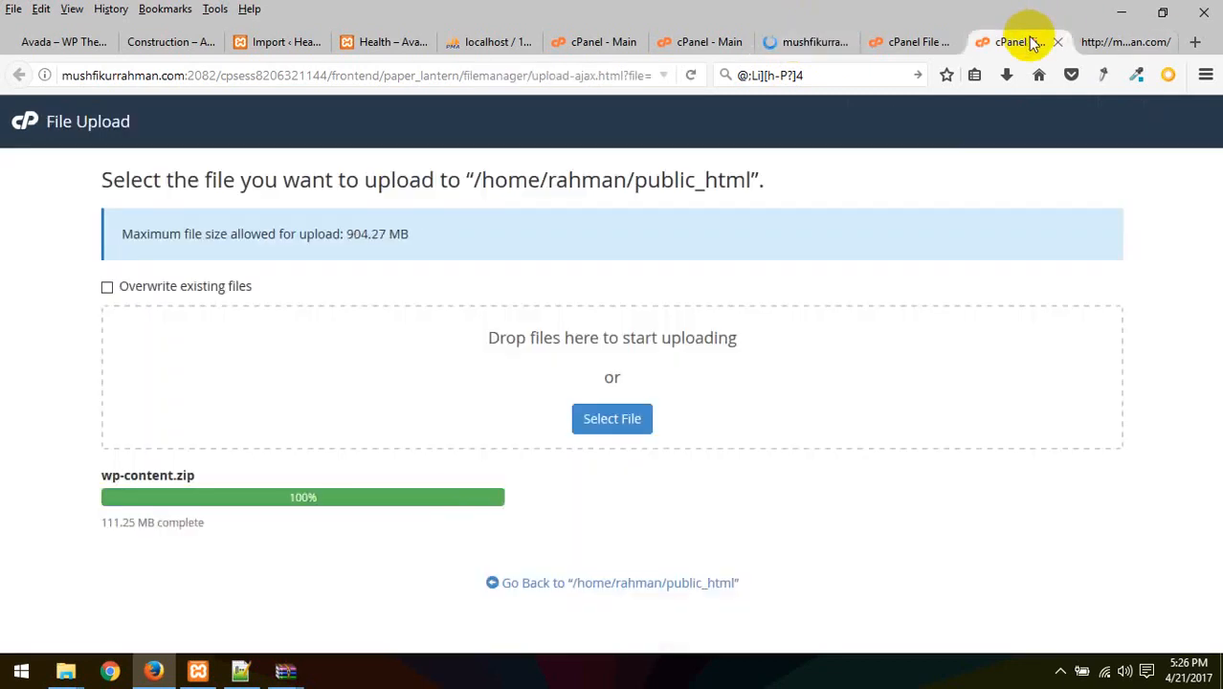
pyautogui.click(668, 580)
pyautogui.click(861, 42)
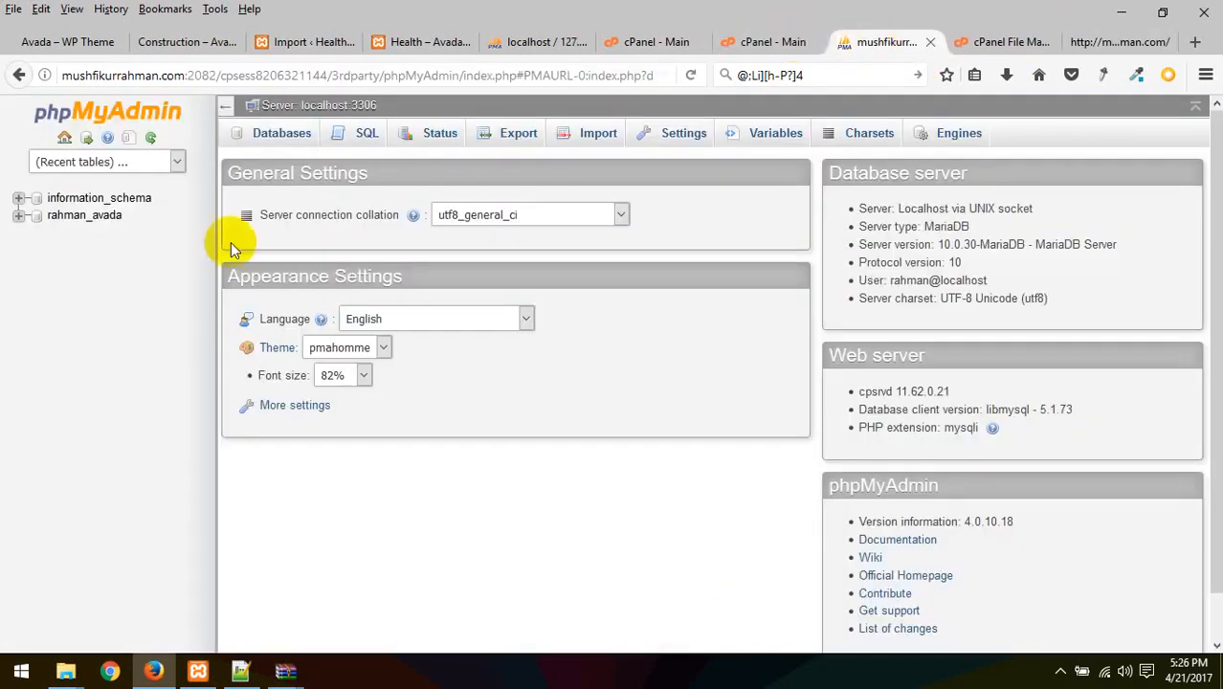
pyautogui.click(59, 222)
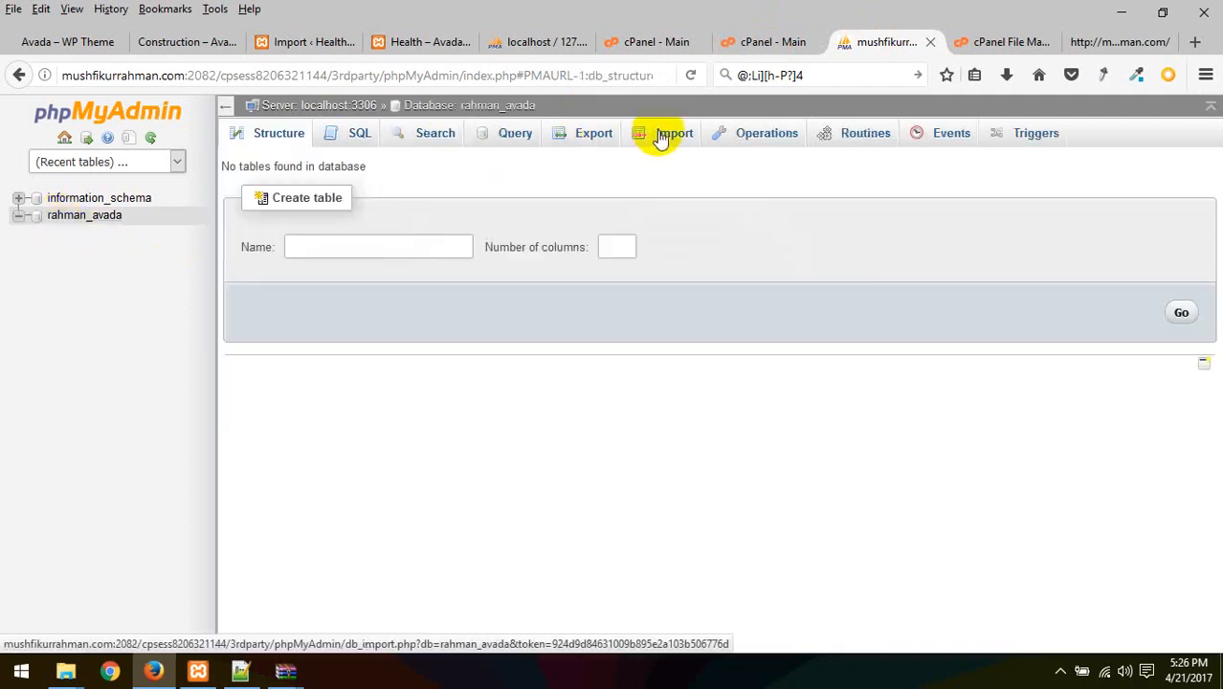
# Import wp80.sql from the Class 23 folder into rahman_avada and check the new ms_users table
pyautogui.click(660, 140)
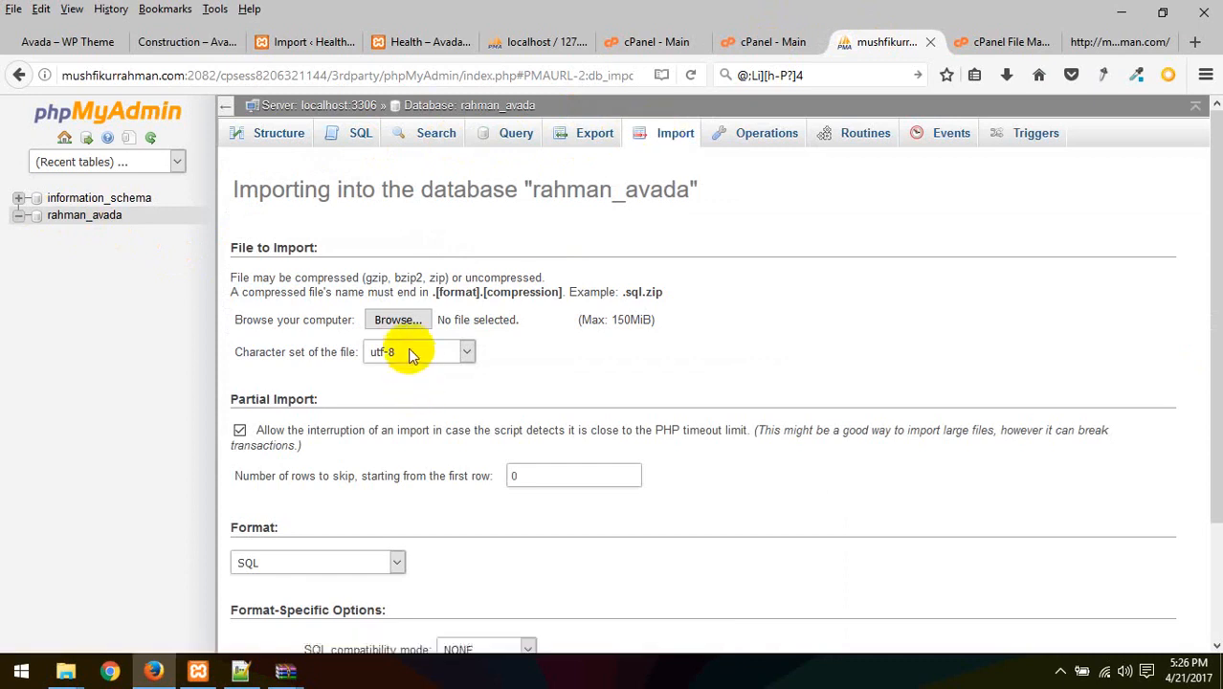
pyautogui.click(398, 319)
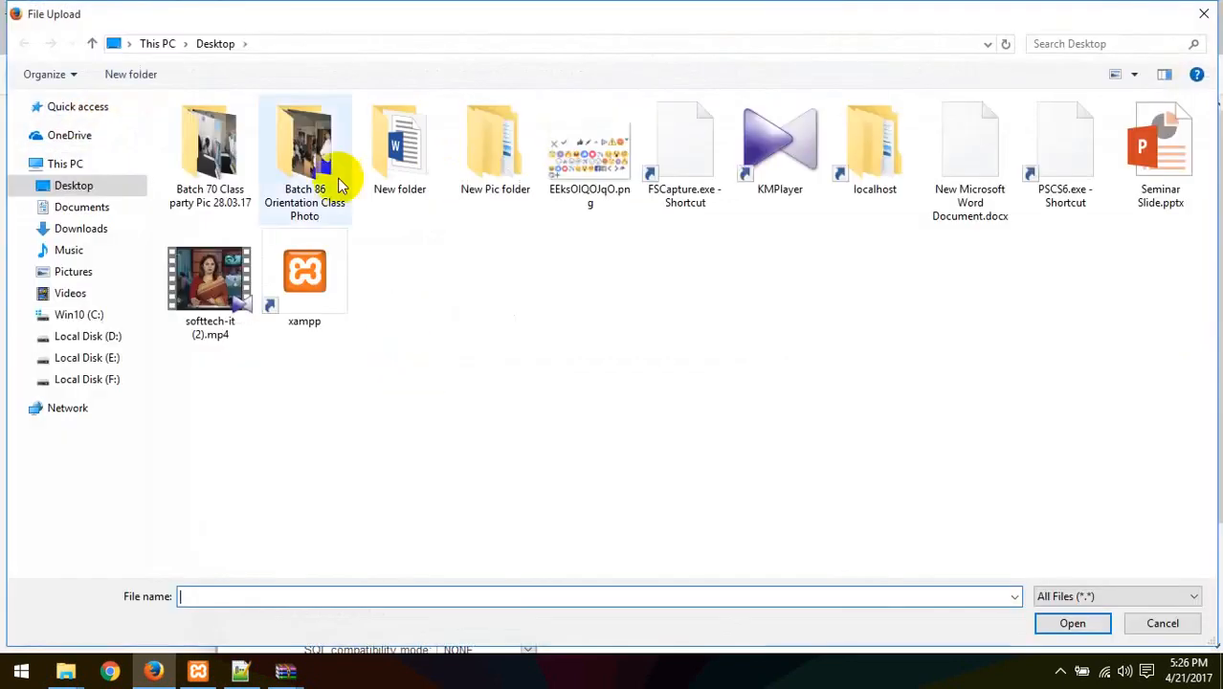
pyautogui.click(86, 385)
pyautogui.doubleClick(221, 146)
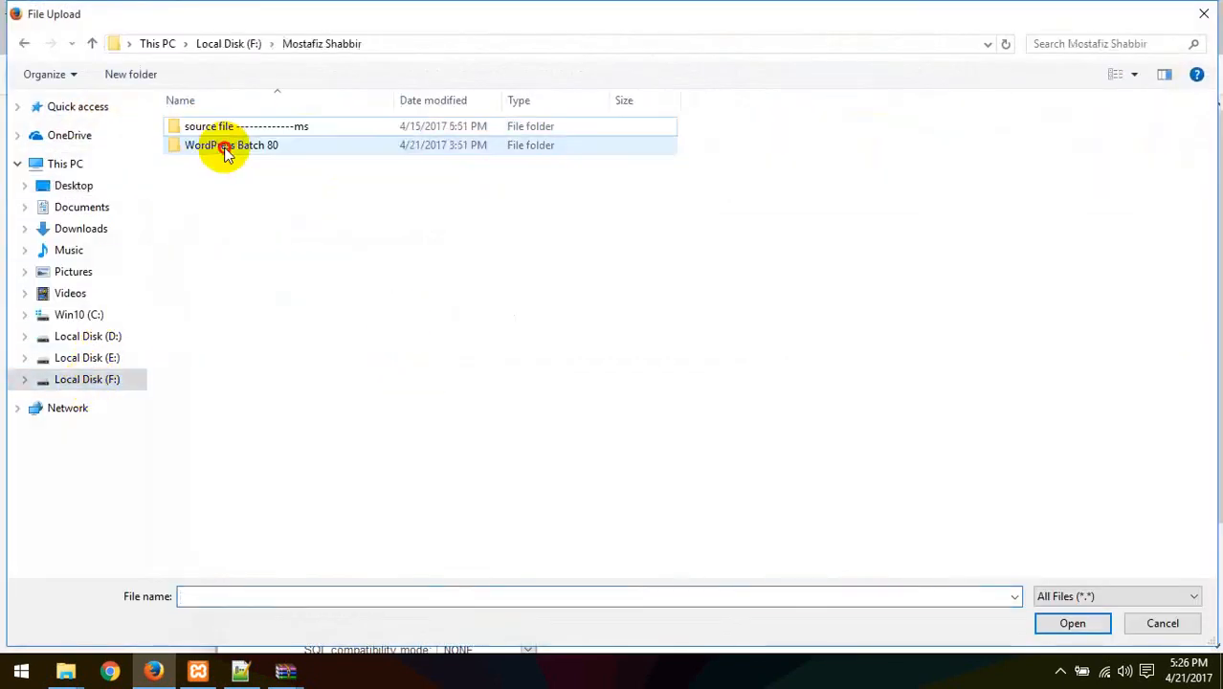
pyautogui.doubleClick(274, 146)
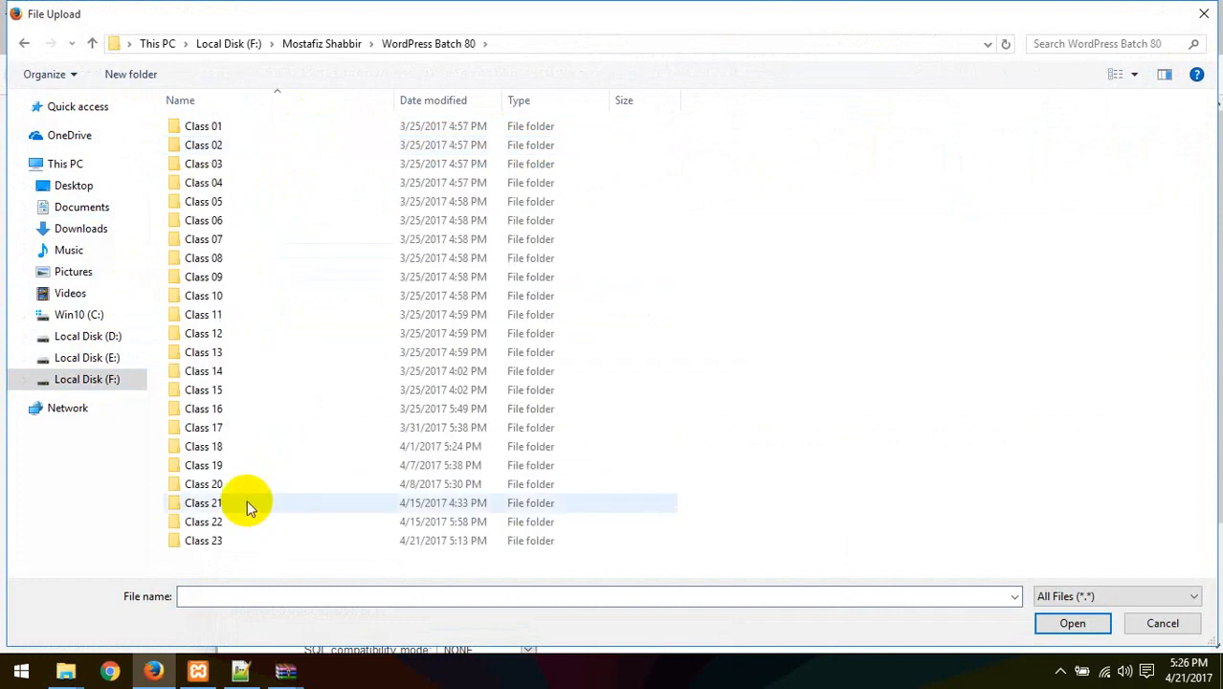
pyautogui.doubleClick(226, 537)
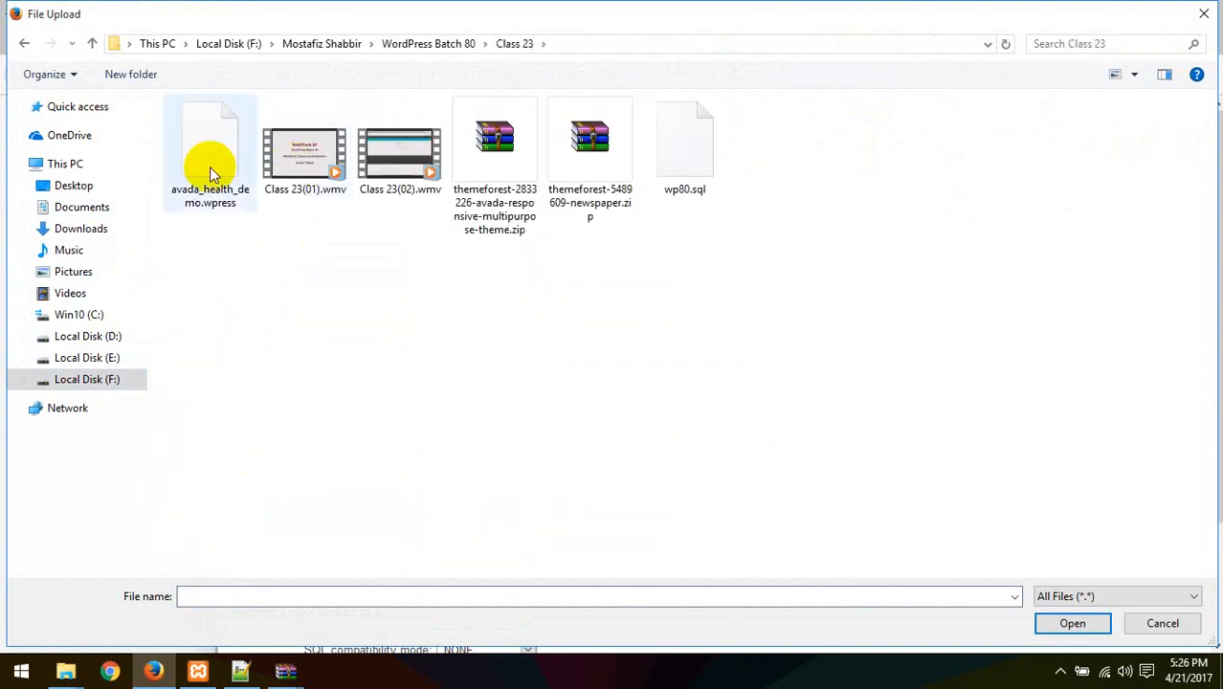
pyautogui.click(685, 179)
pyautogui.doubleClick(685, 179)
pyautogui.scroll(-3, 331, 529)
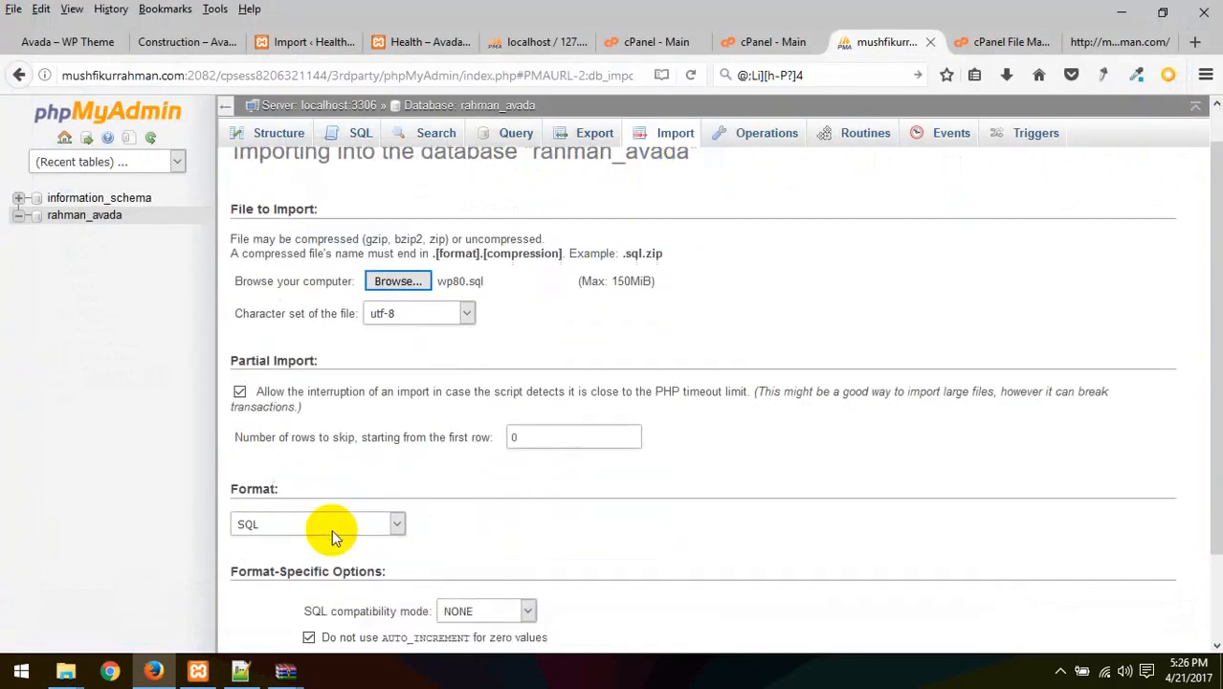
pyautogui.click(264, 585)
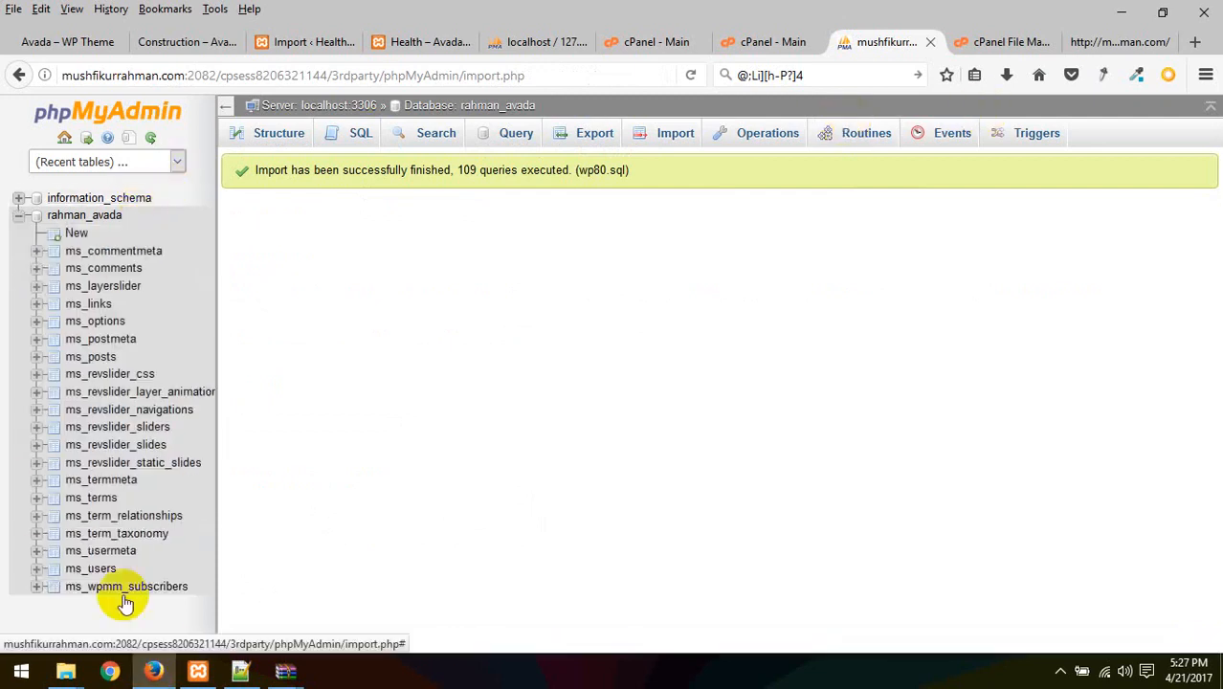
pyautogui.click(96, 571)
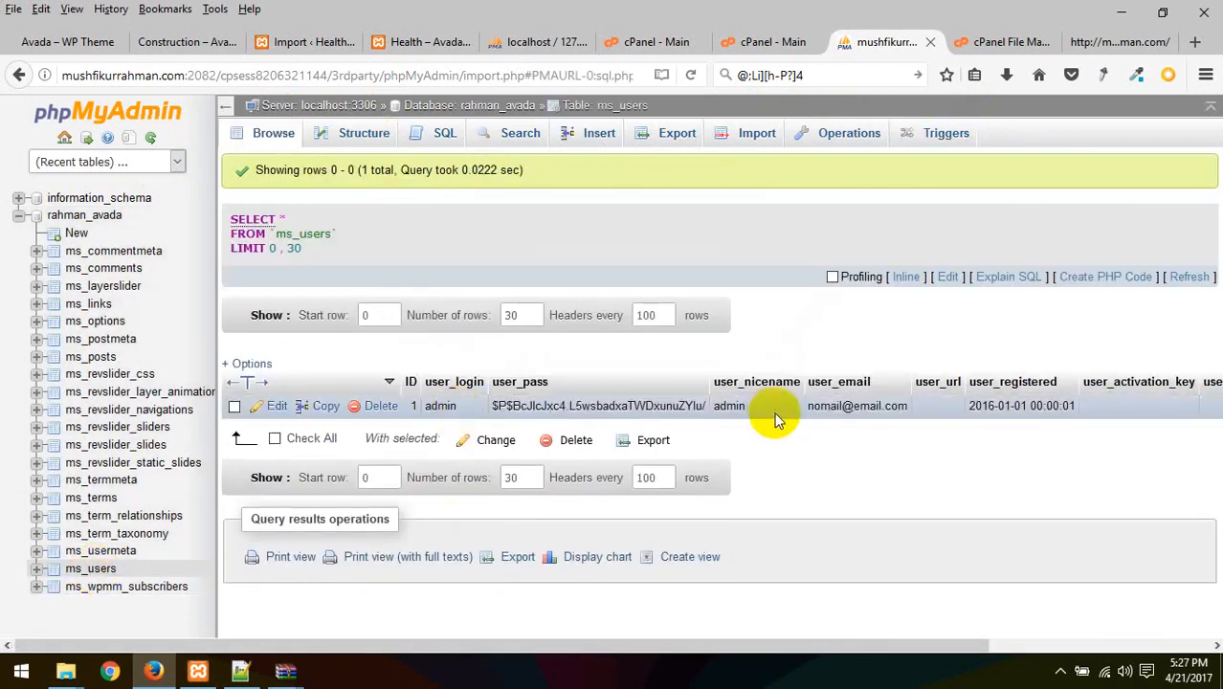
pyautogui.click(1038, 42)
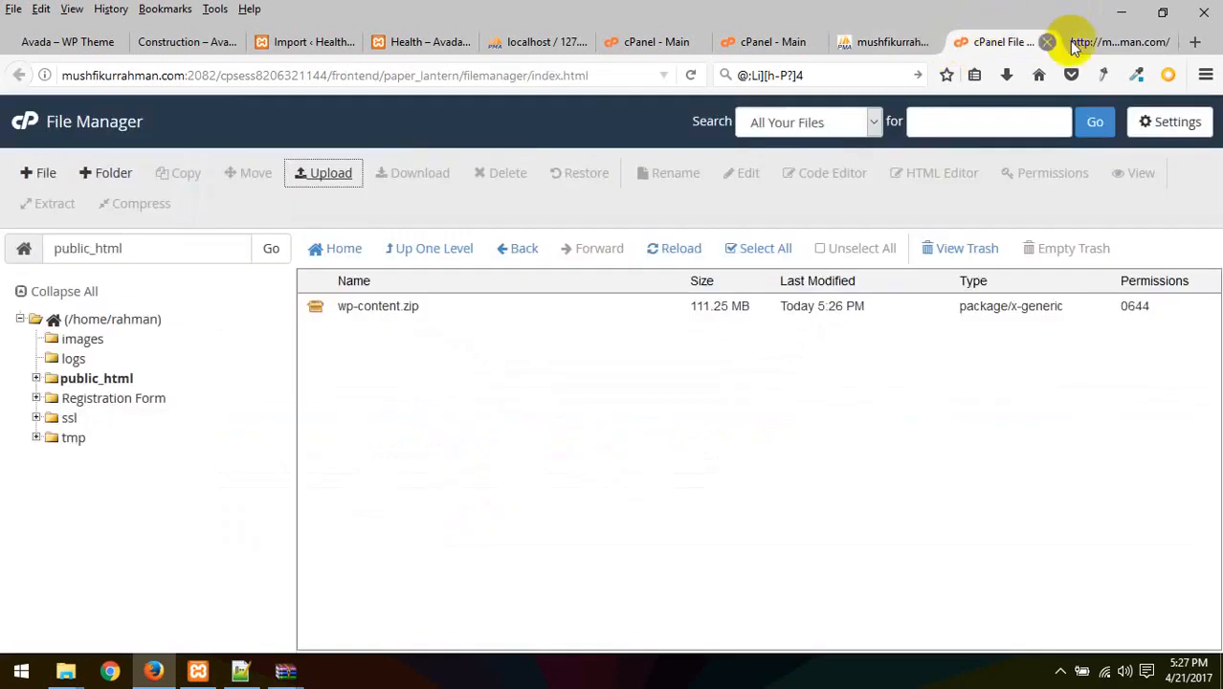
# Extract wp-content.zip into public_html
pyautogui.click(1091, 43)
pyautogui.click(995, 41)
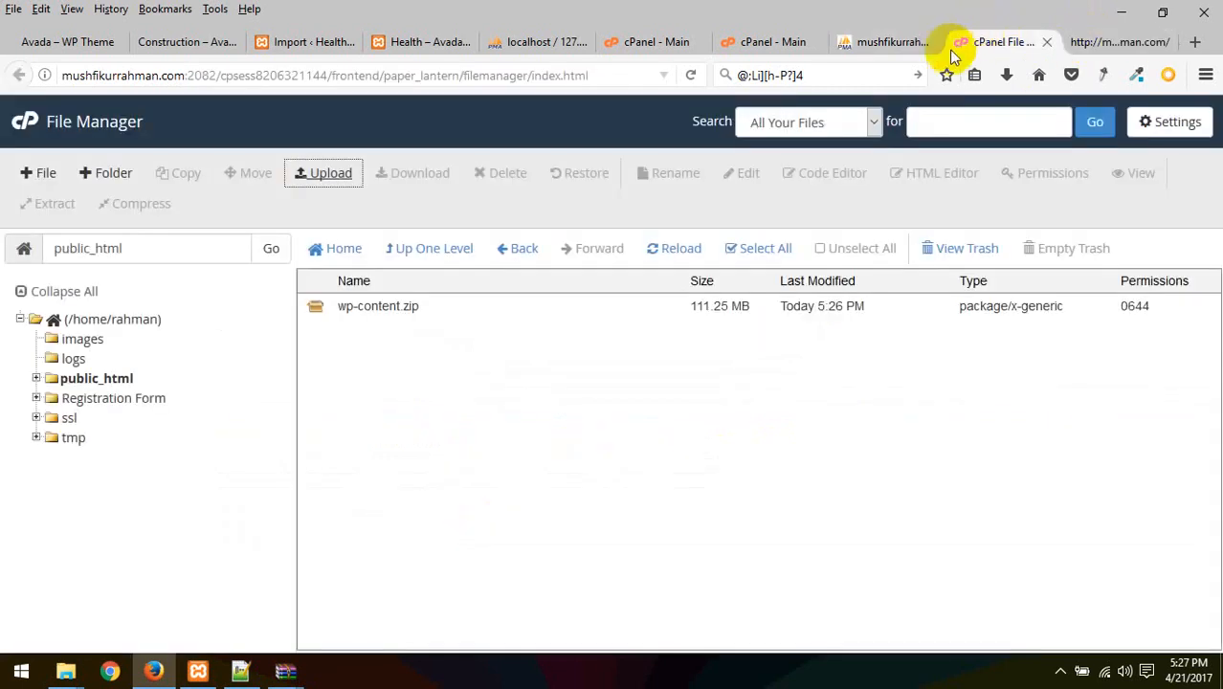
pyautogui.rightClick(381, 306)
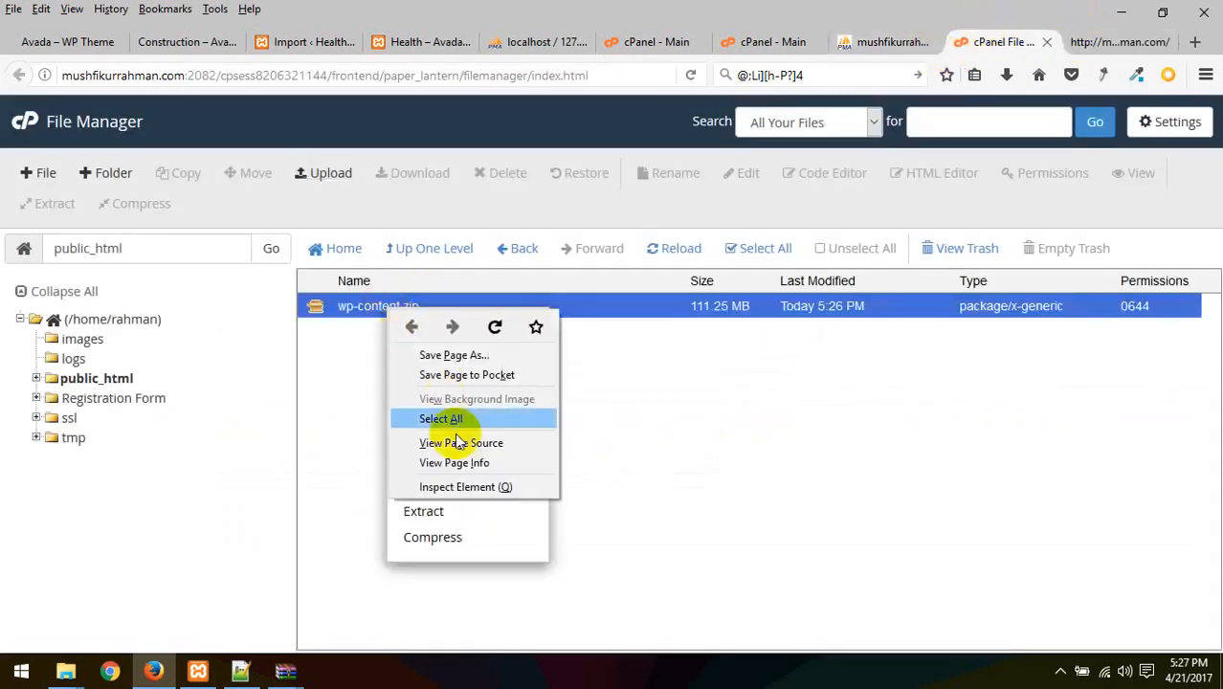
pyautogui.click(763, 449)
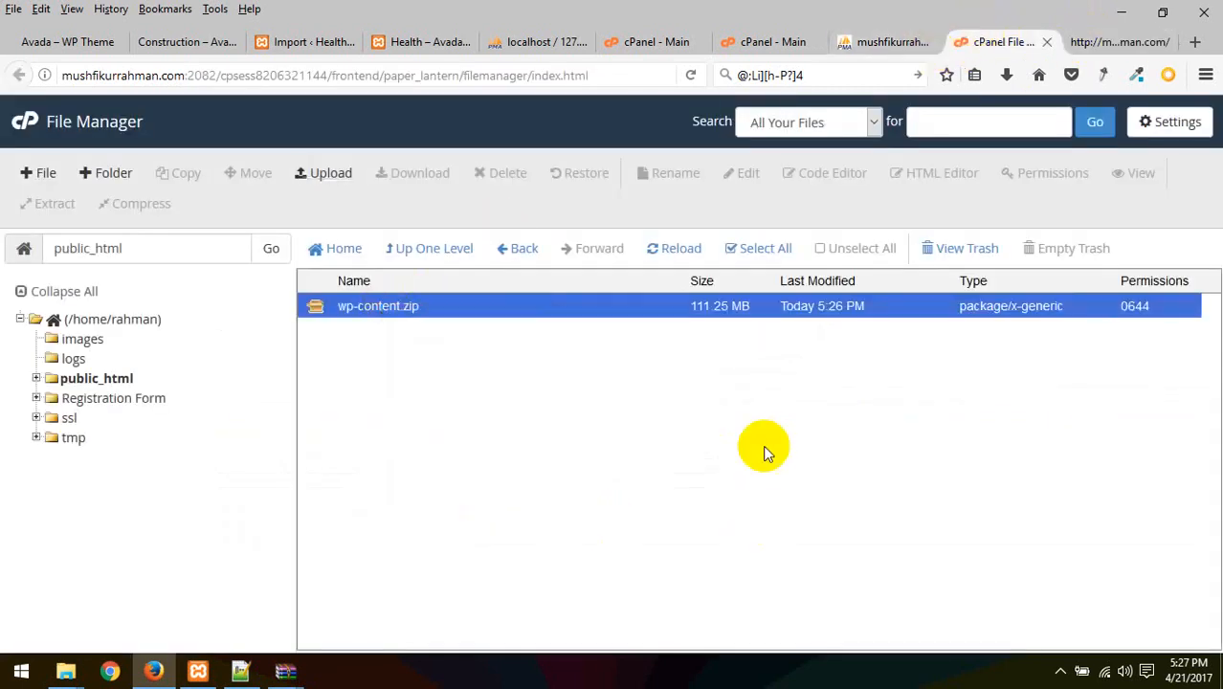
pyautogui.rightClick(380, 308)
pyautogui.click(417, 513)
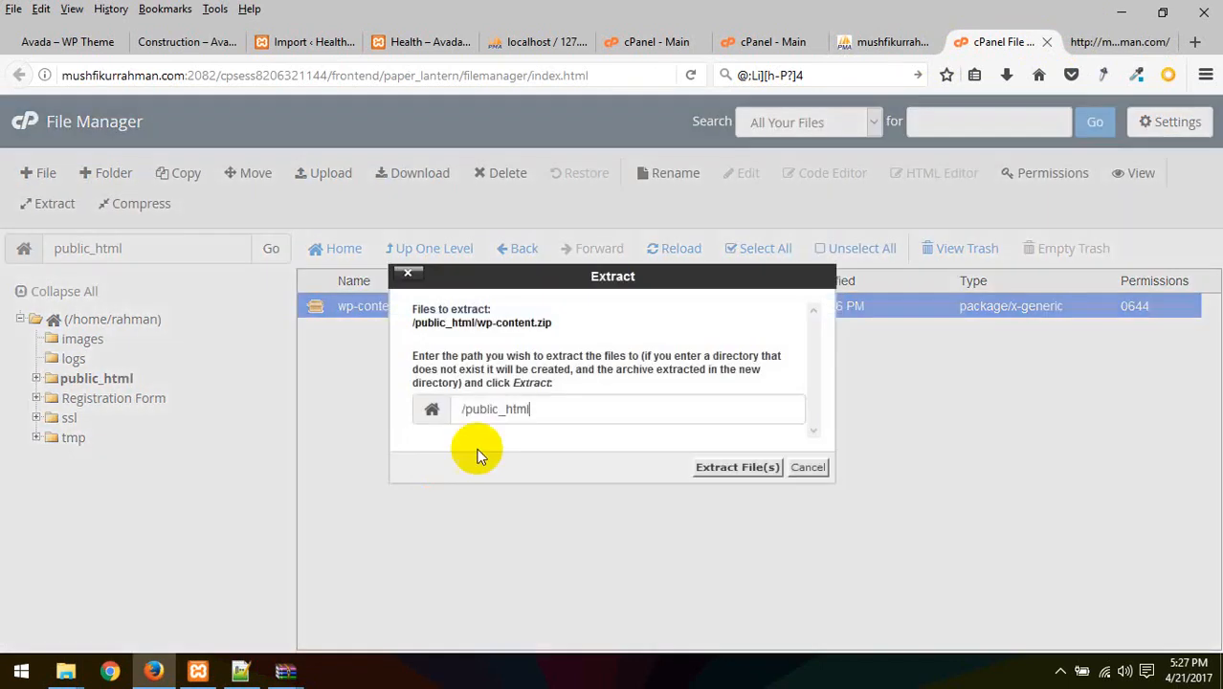
pyautogui.click(725, 469)
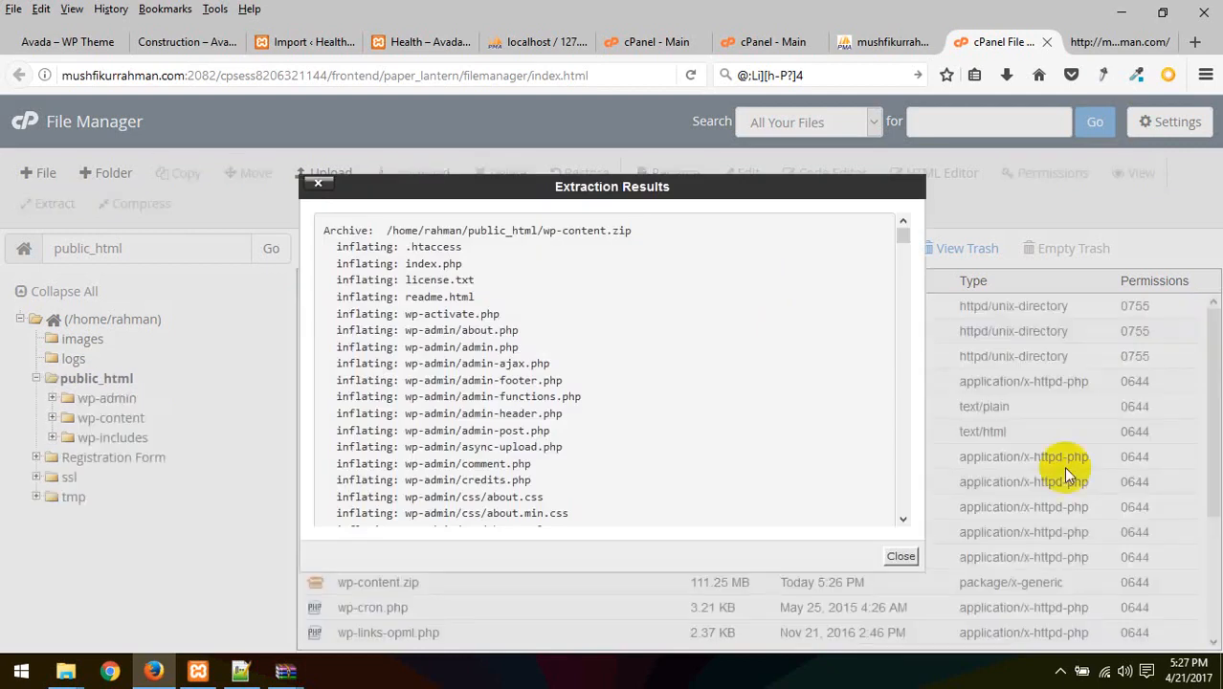
pyautogui.click(901, 556)
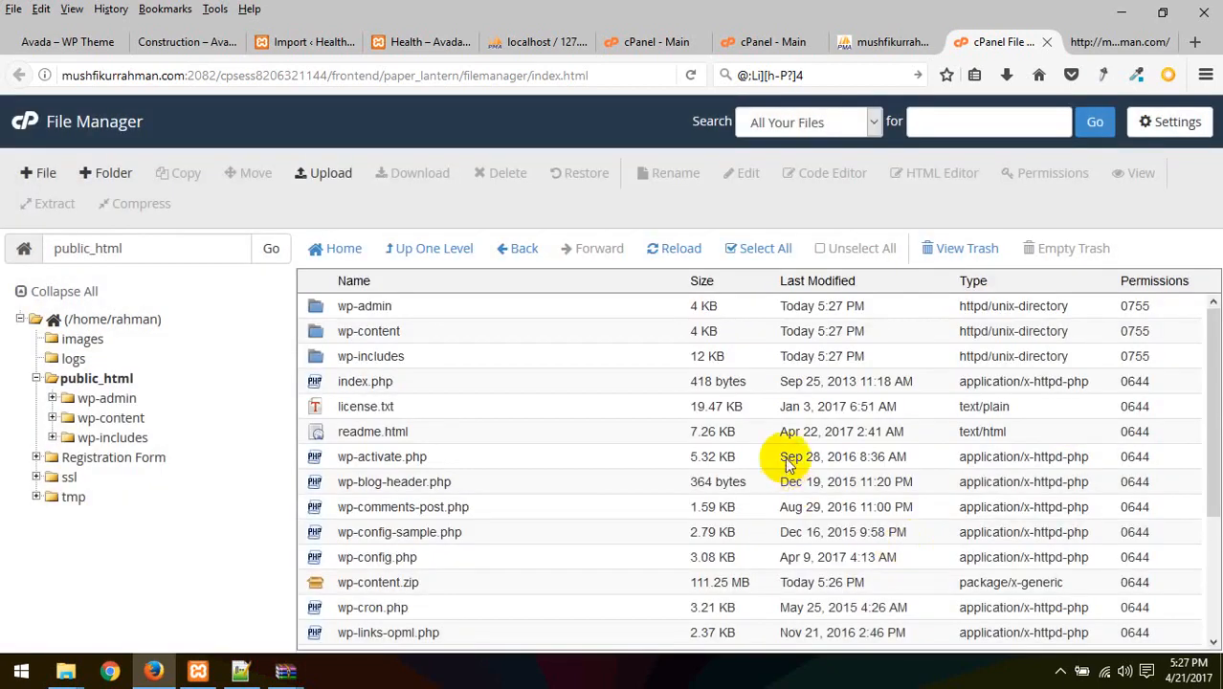
# Select wp-config.php and open it in the Code Editor
pyautogui.scroll(-3, 555, 490)
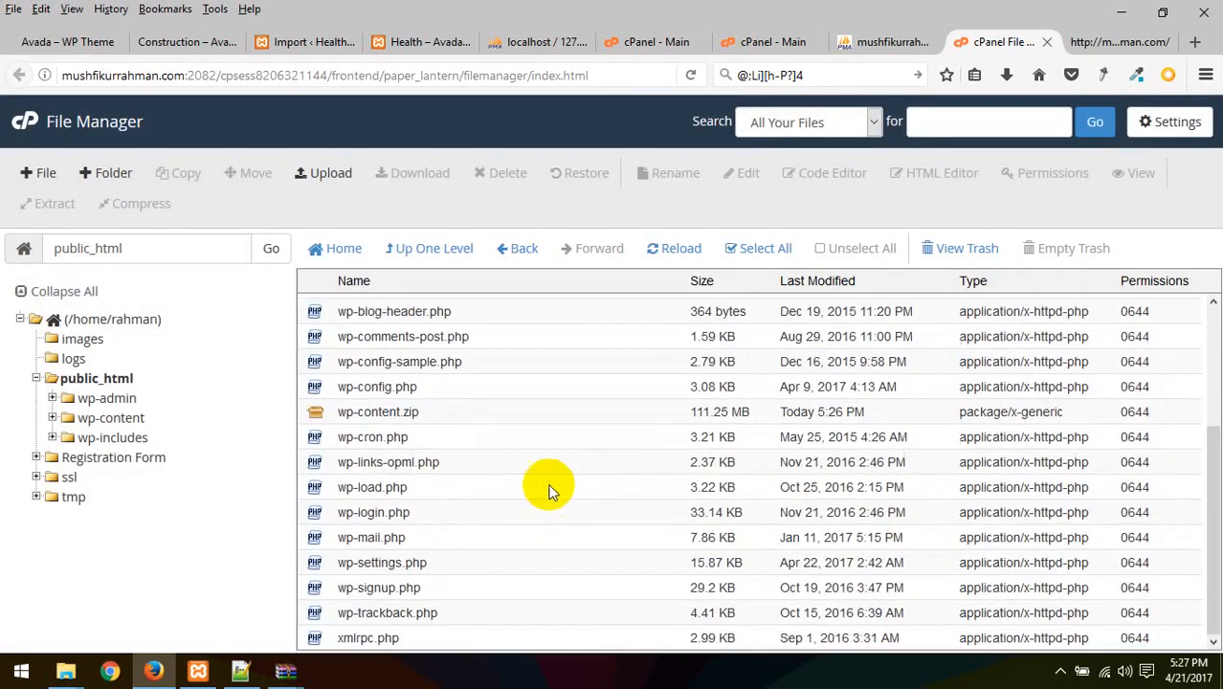
pyautogui.click(376, 412)
pyautogui.scroll(3, 526, 408)
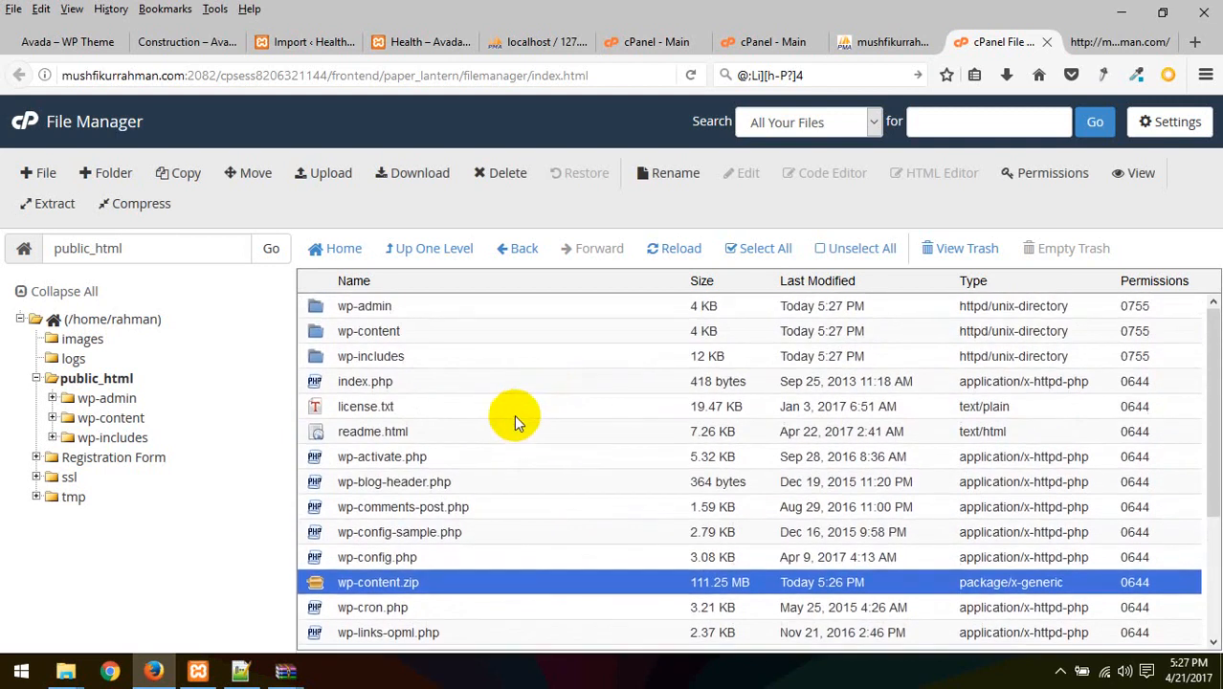
pyautogui.scroll(-2, 325, 532)
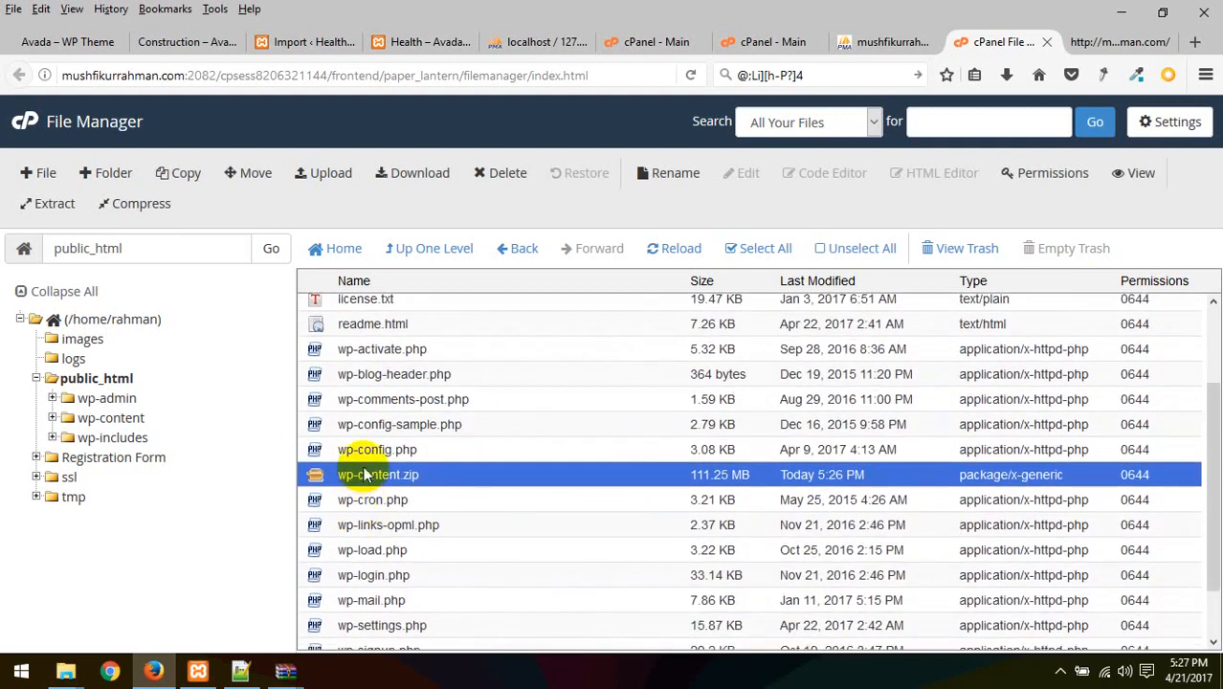
pyautogui.click(362, 453)
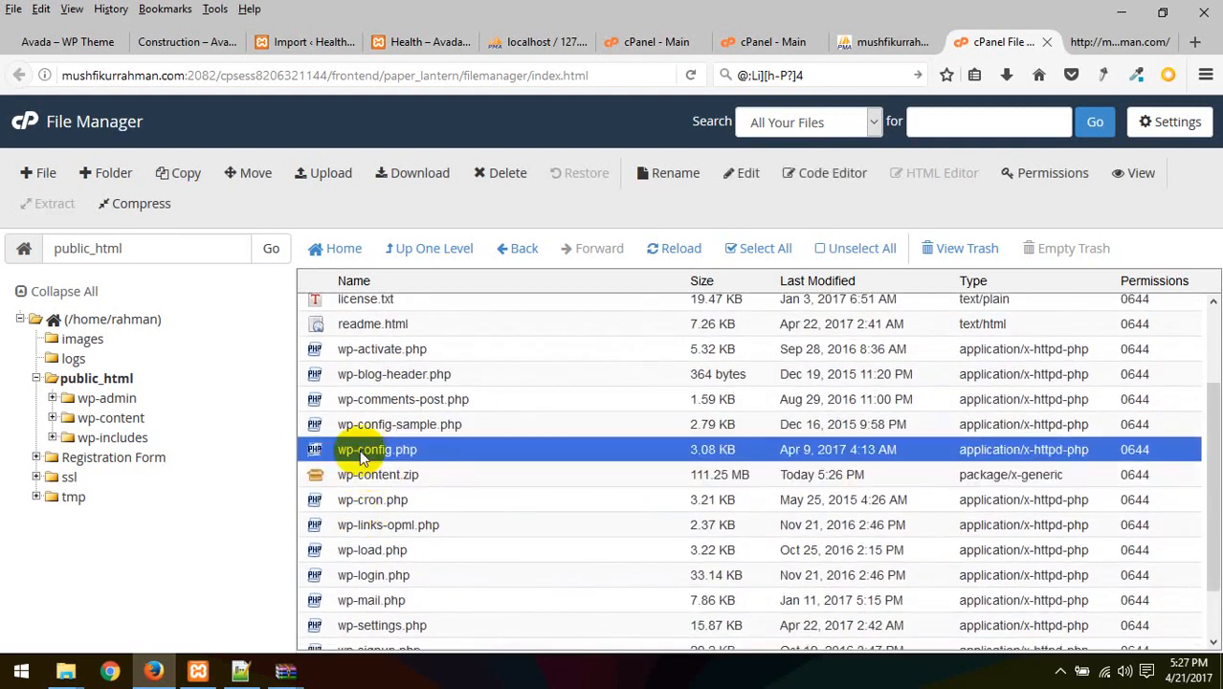
pyautogui.click(847, 176)
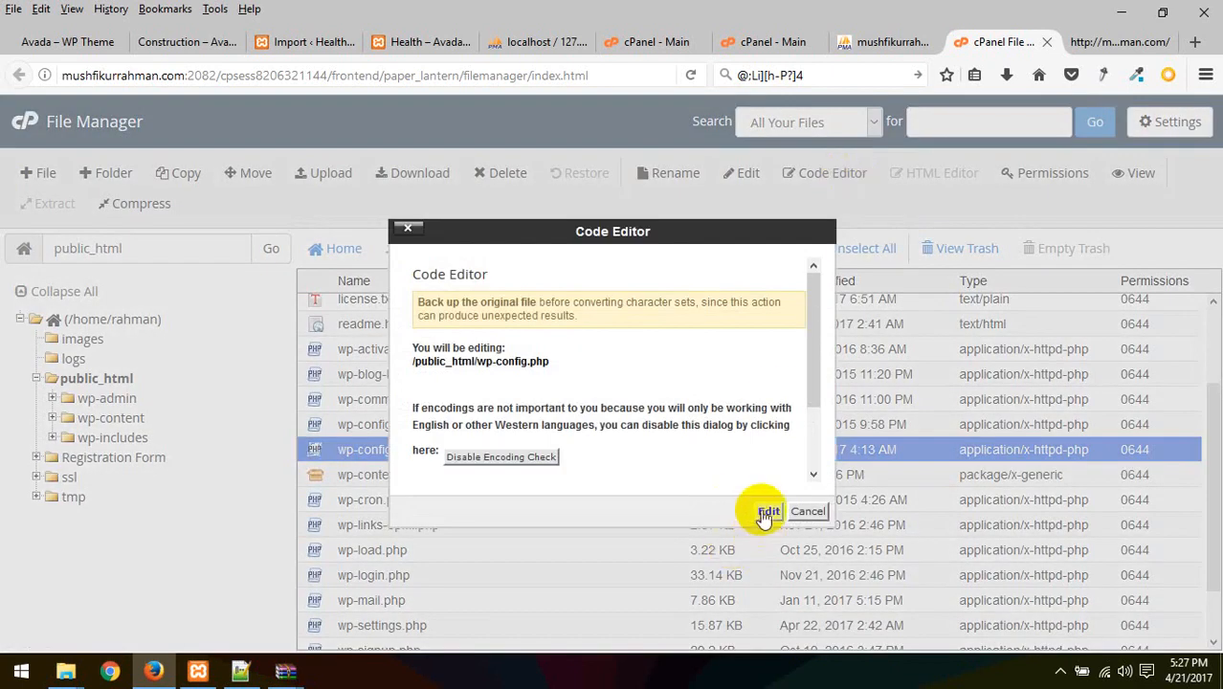
# Replace DB_NAME wp80 with the live database name copied from phpMyAdmin
pyautogui.click(768, 512)
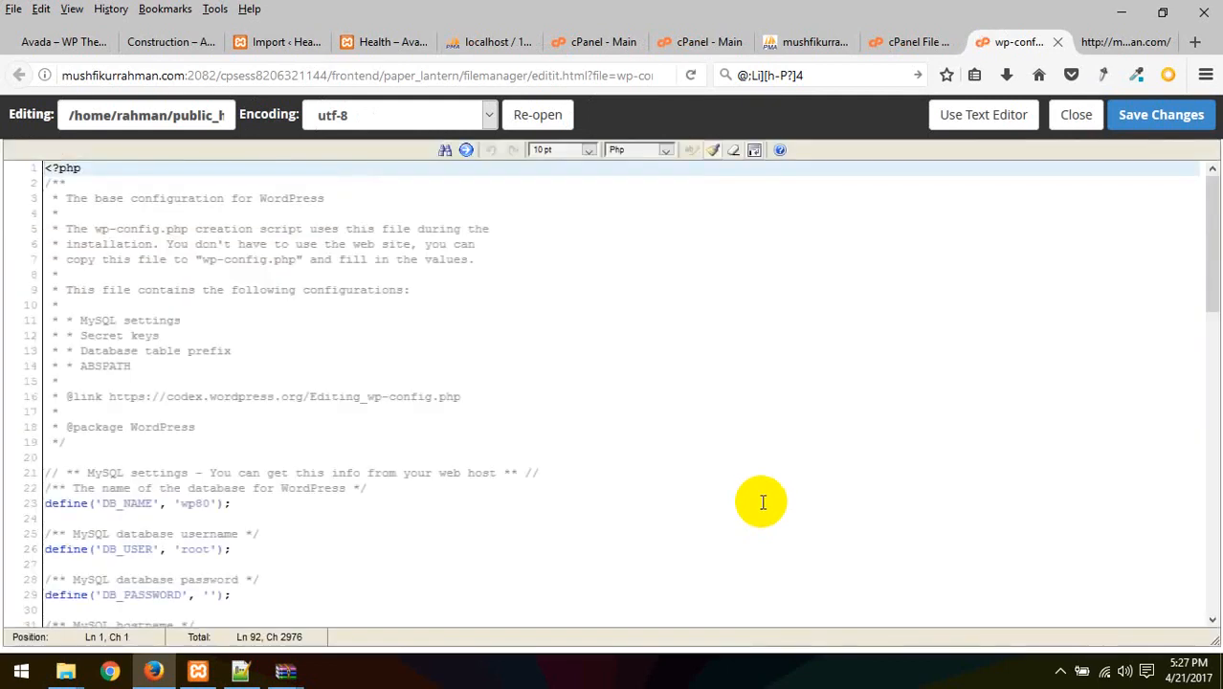
pyautogui.scroll(-2, 320, 531)
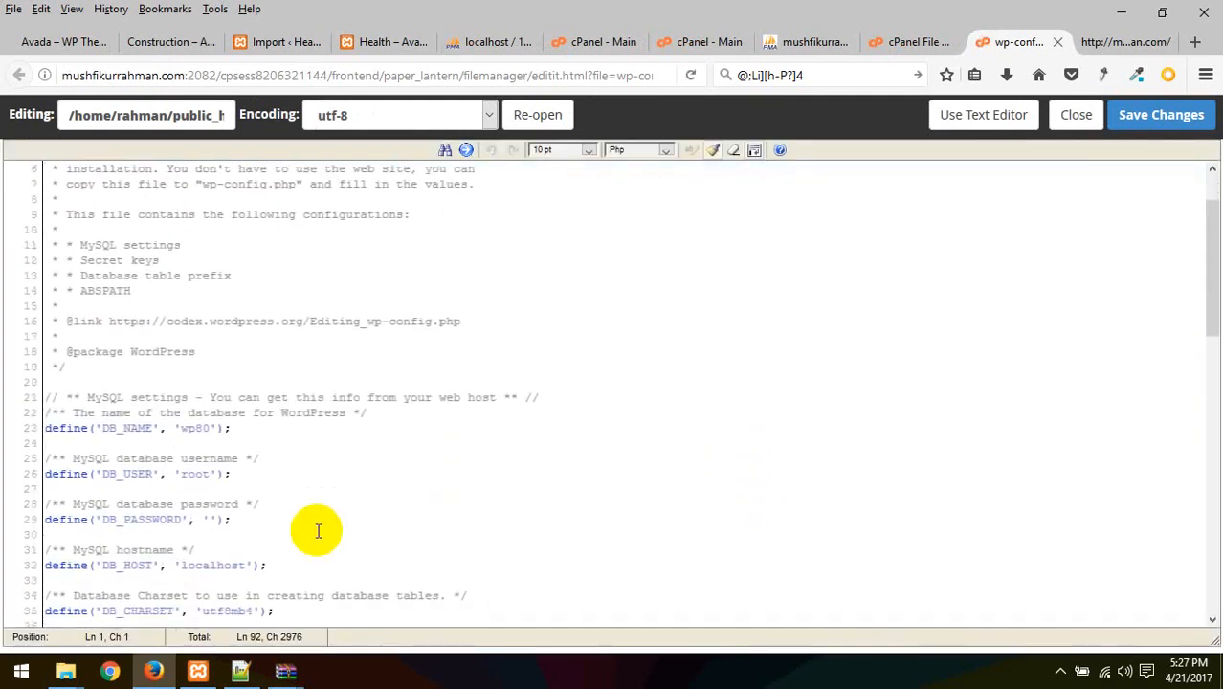
pyautogui.doubleClick(128, 428)
pyautogui.click(185, 428)
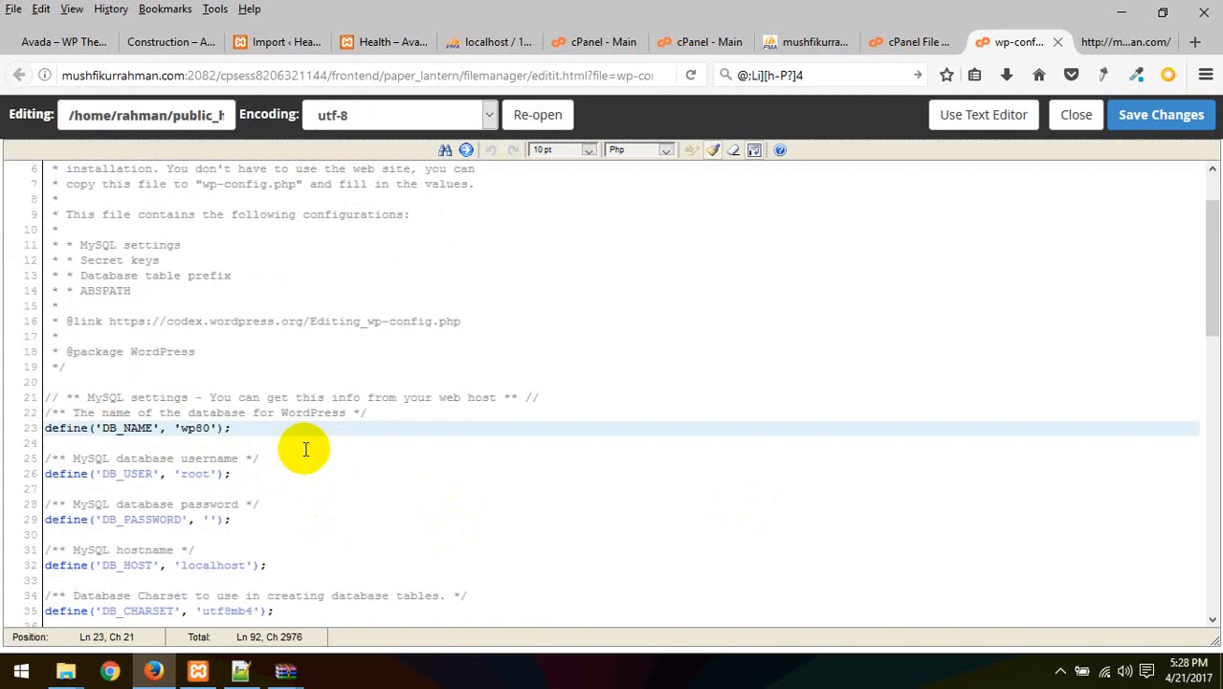
pyautogui.click(697, 42)
pyautogui.click(799, 45)
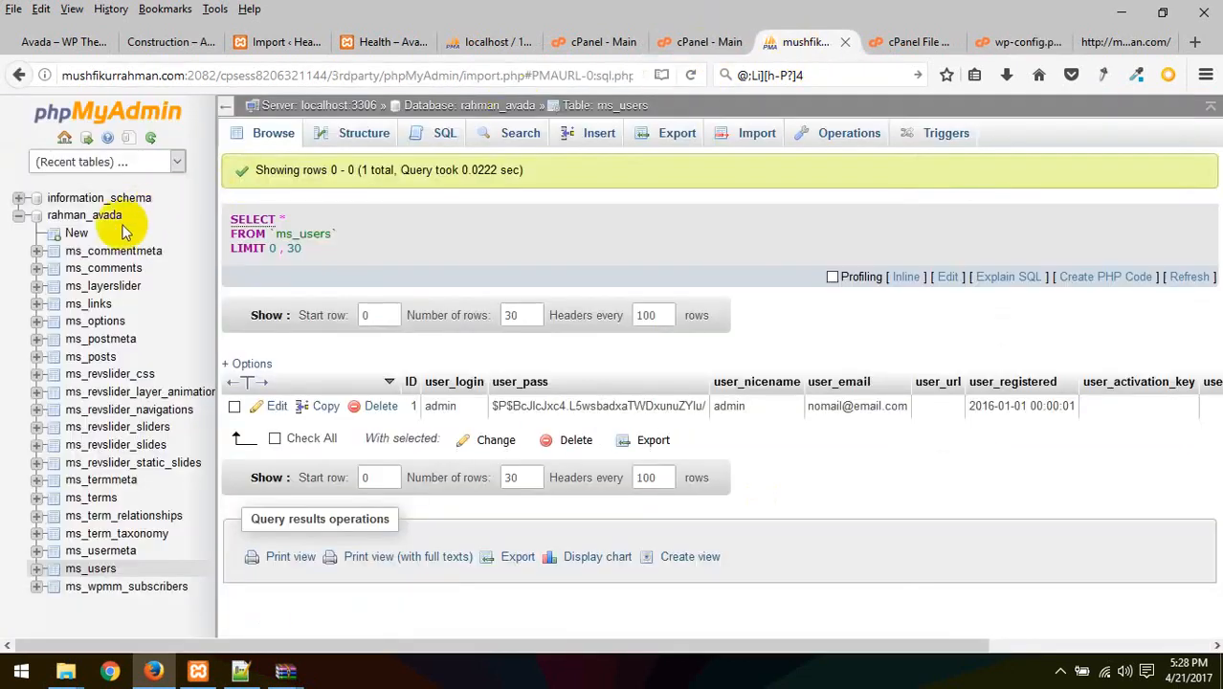
pyautogui.click(53, 217)
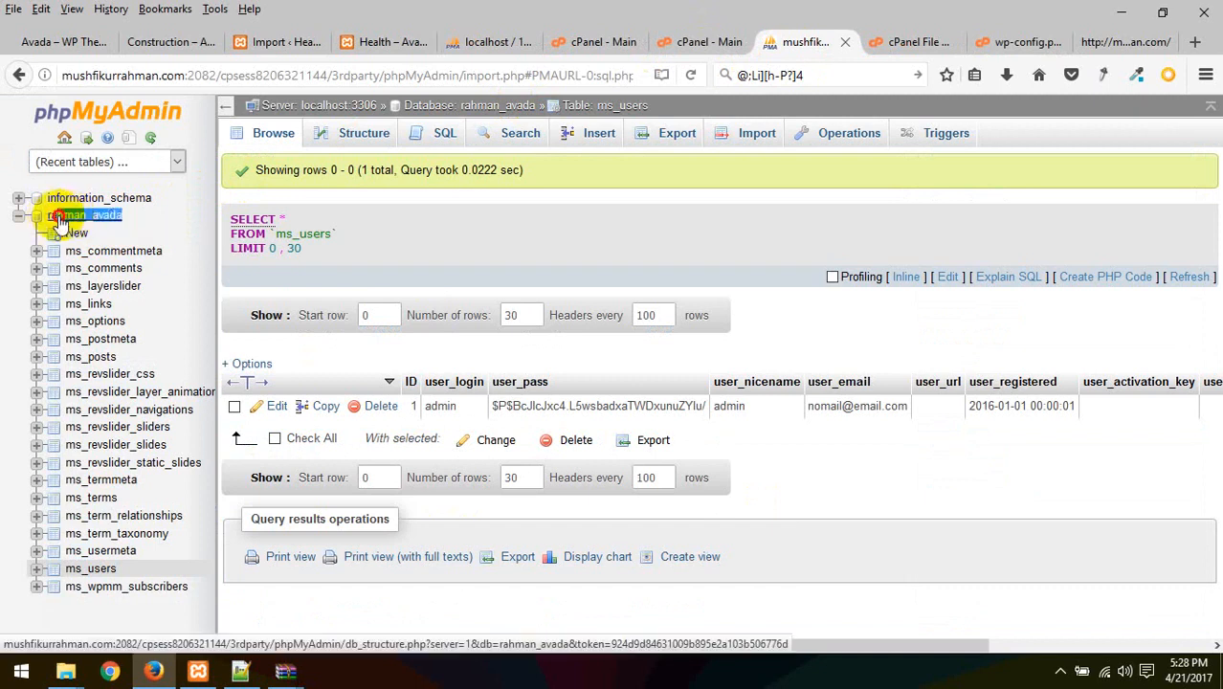
pyautogui.doubleClick(52, 217)
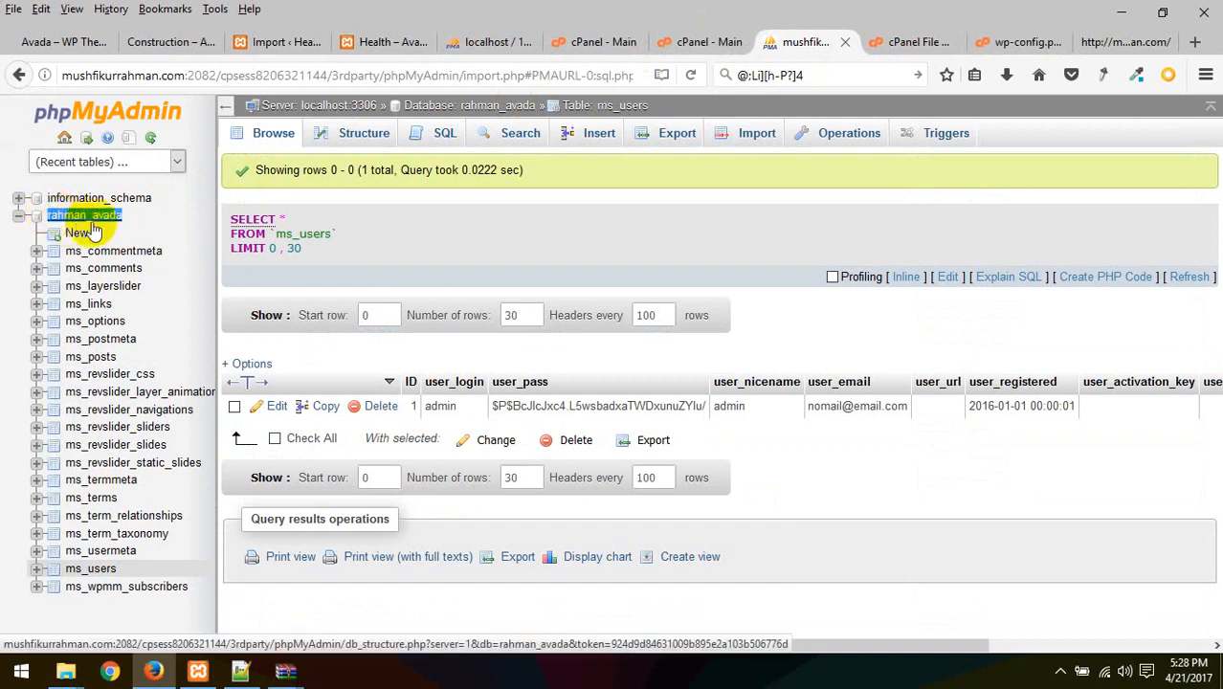
pyautogui.click(1013, 42)
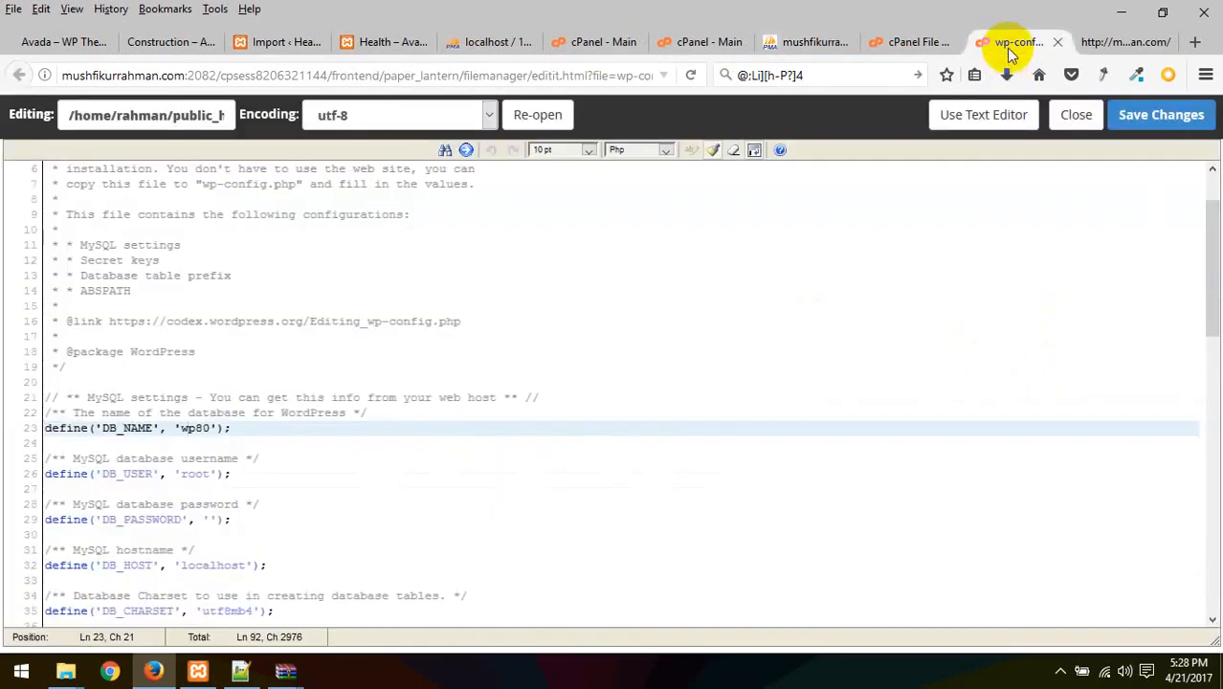
pyautogui.doubleClick(185, 433)
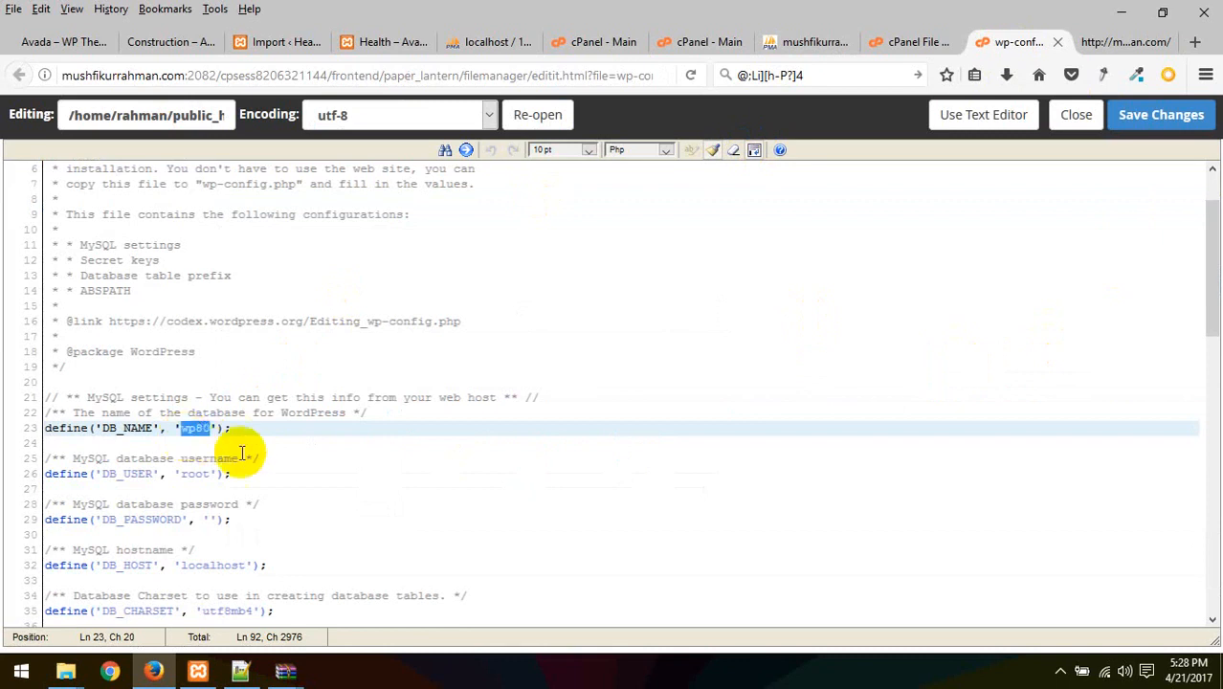
# Replace the root username and empty password with the live credentials and save wp-config.php
pyautogui.doubleClick(195, 474)
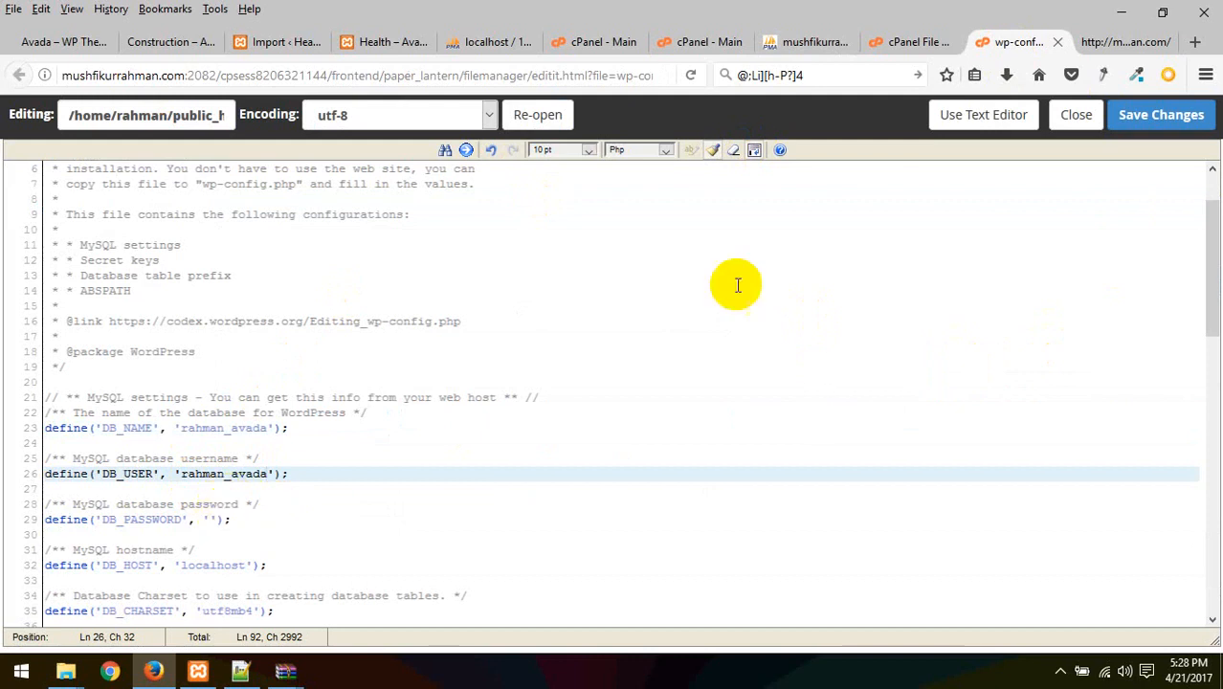
pyautogui.click(834, 75)
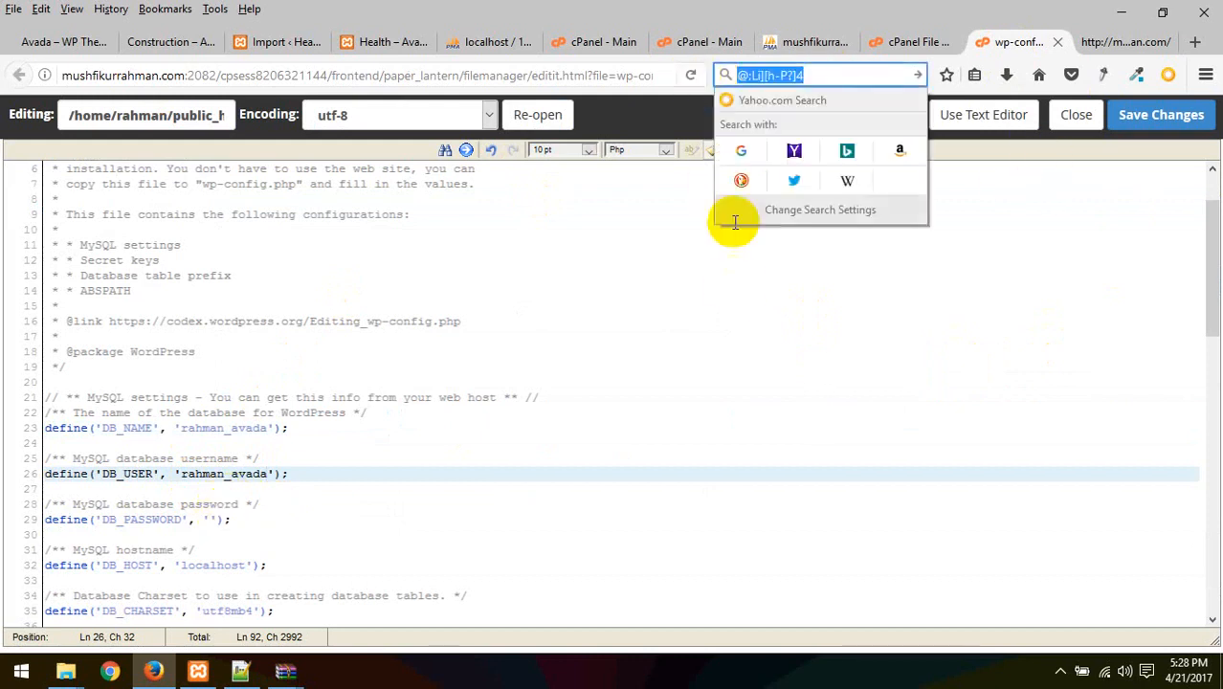
pyautogui.click(211, 522)
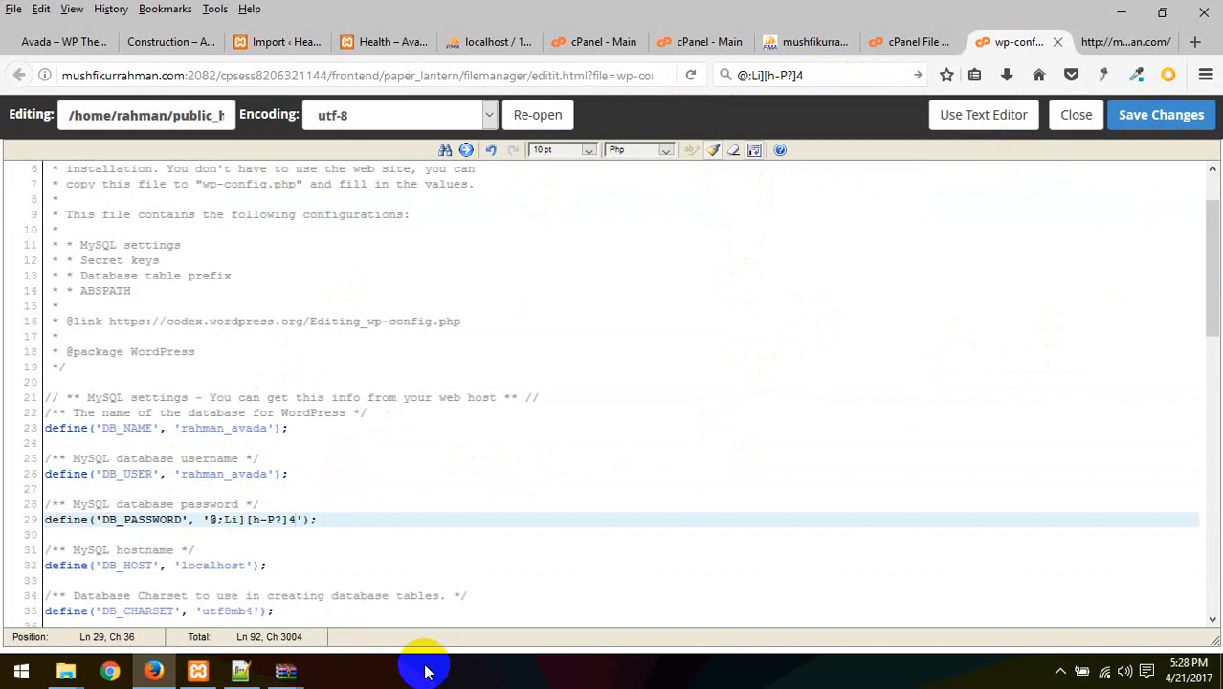
pyautogui.click(1167, 117)
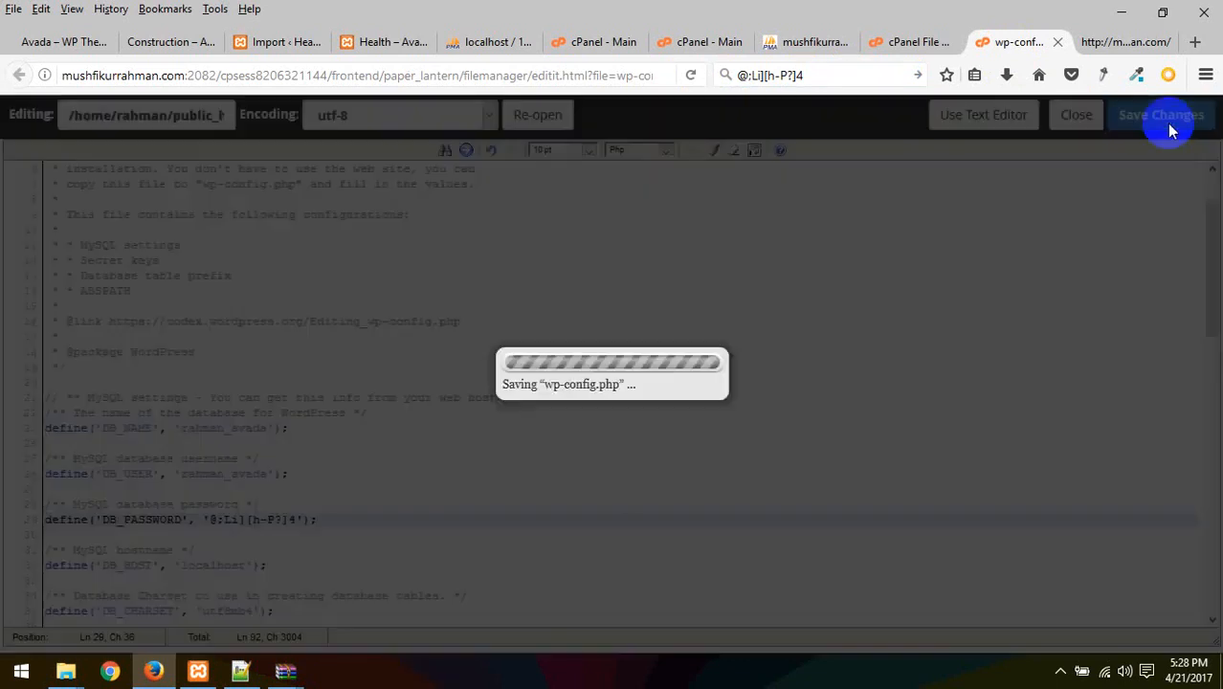
pyautogui.click(1114, 42)
pyautogui.click(269, 73)
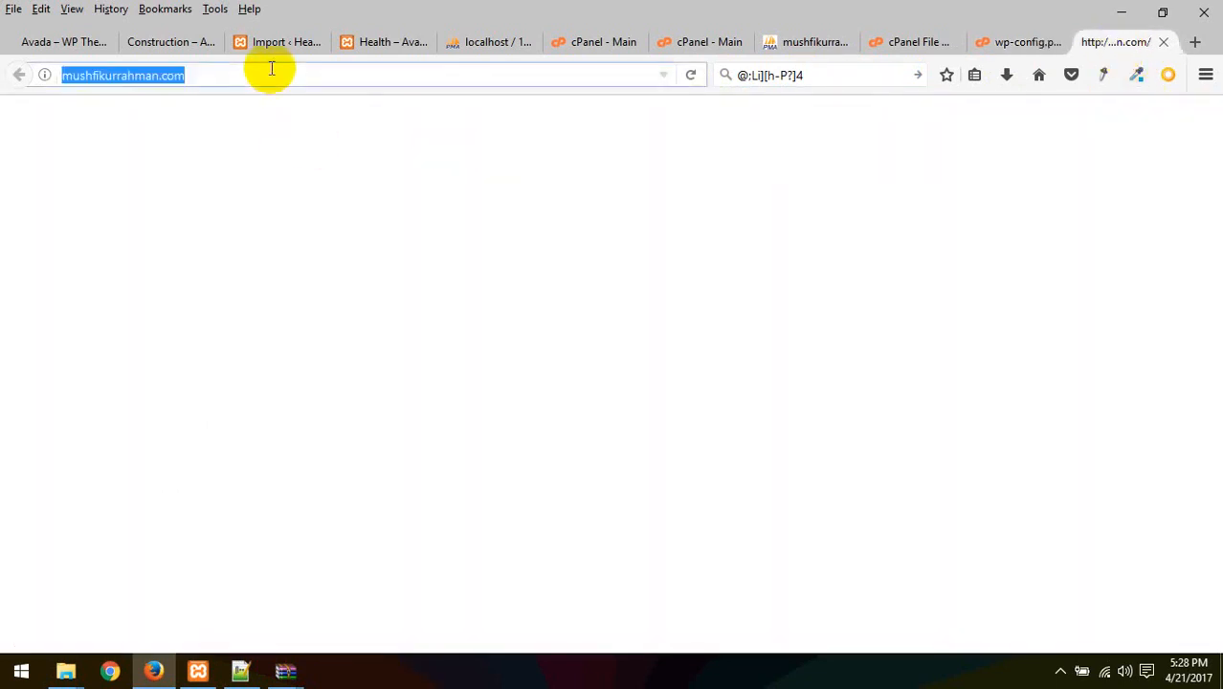
# Load the live domain, which opens the WordPress installation page
pyautogui.press('Return')
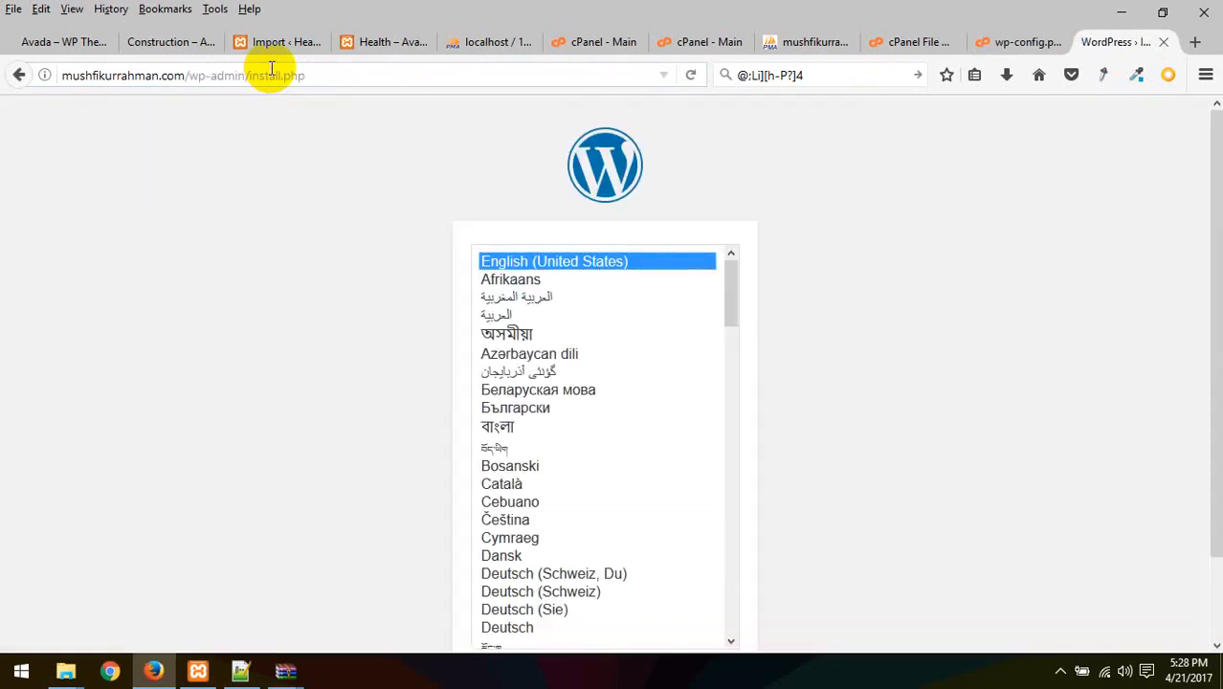
pyautogui.click(1021, 45)
pyautogui.click(1112, 46)
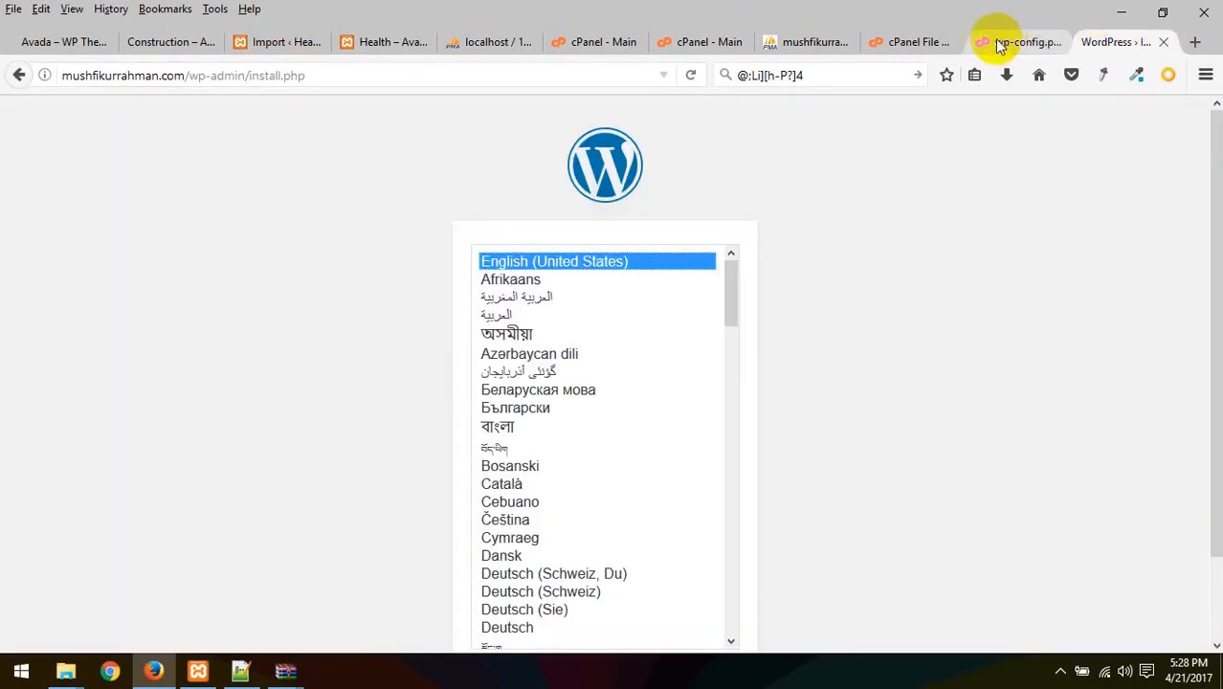
pyautogui.click(910, 39)
pyautogui.click(1010, 41)
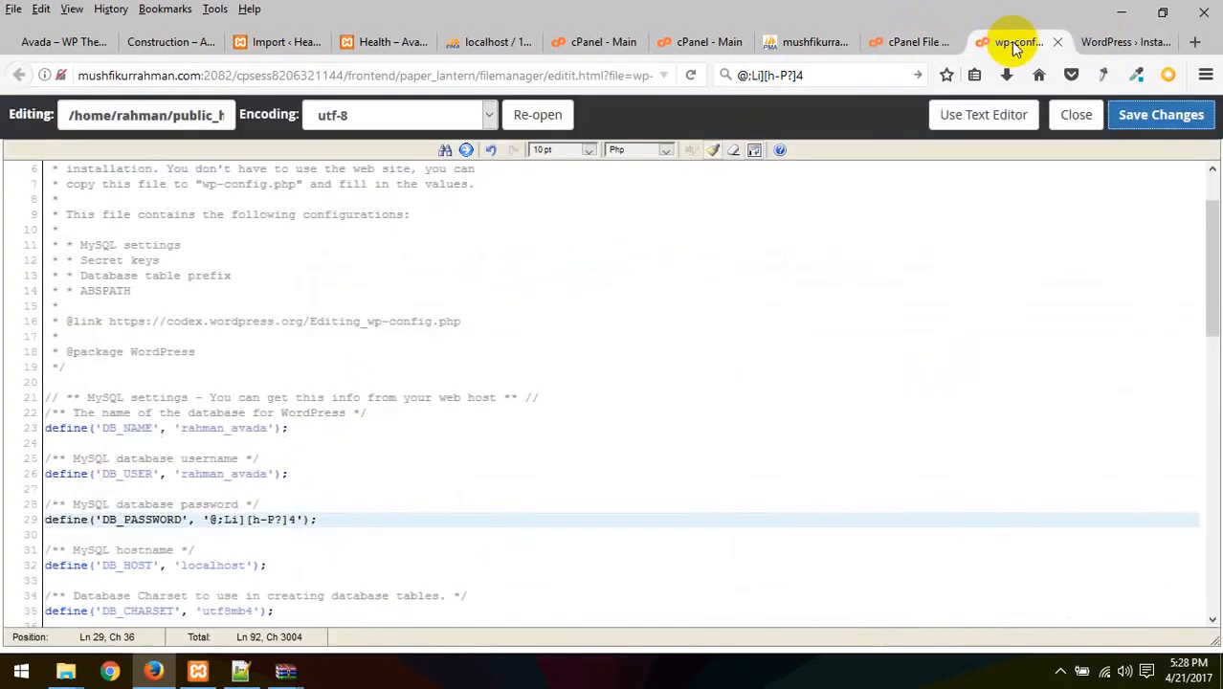
pyautogui.click(894, 42)
pyautogui.click(849, 47)
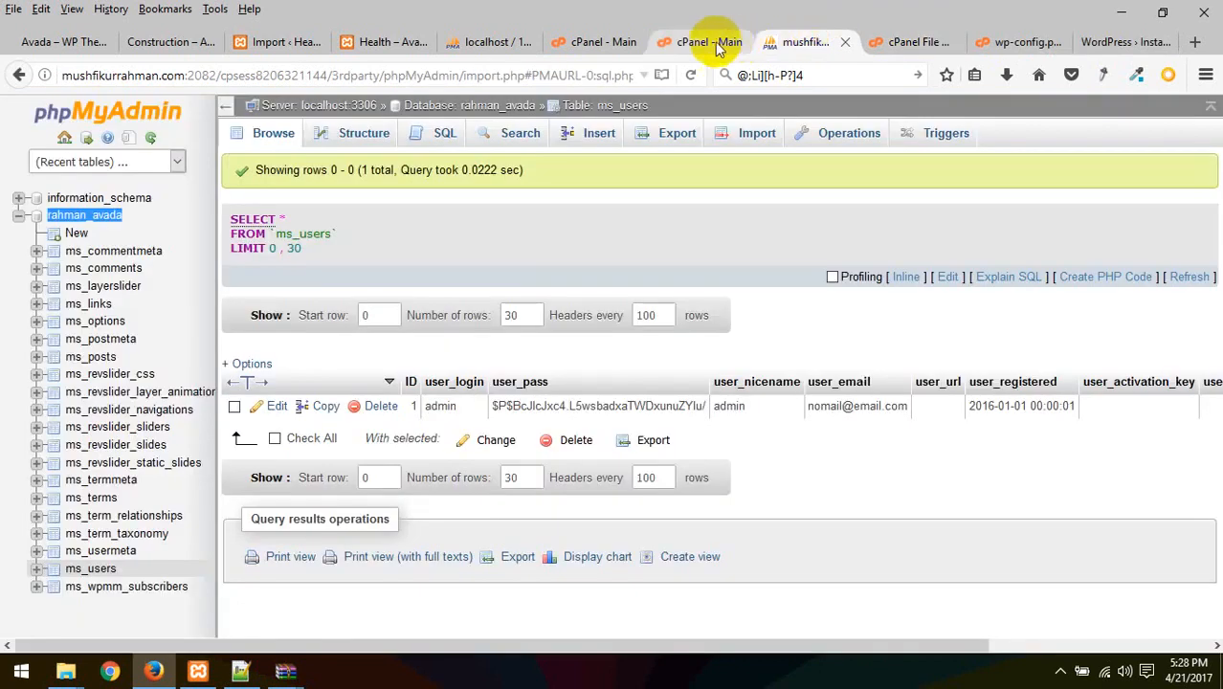
pyautogui.click(714, 41)
pyautogui.click(814, 47)
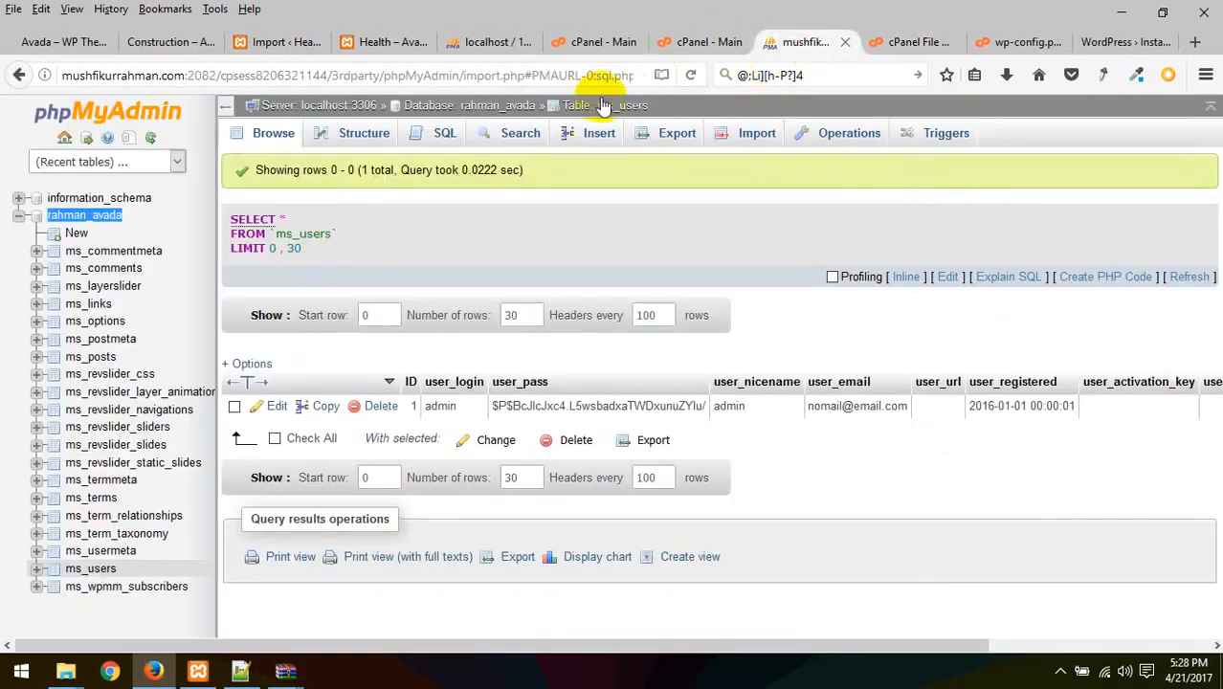
# Reload the live site with the wp-admin/install.php path removed from the address
pyautogui.click(1110, 43)
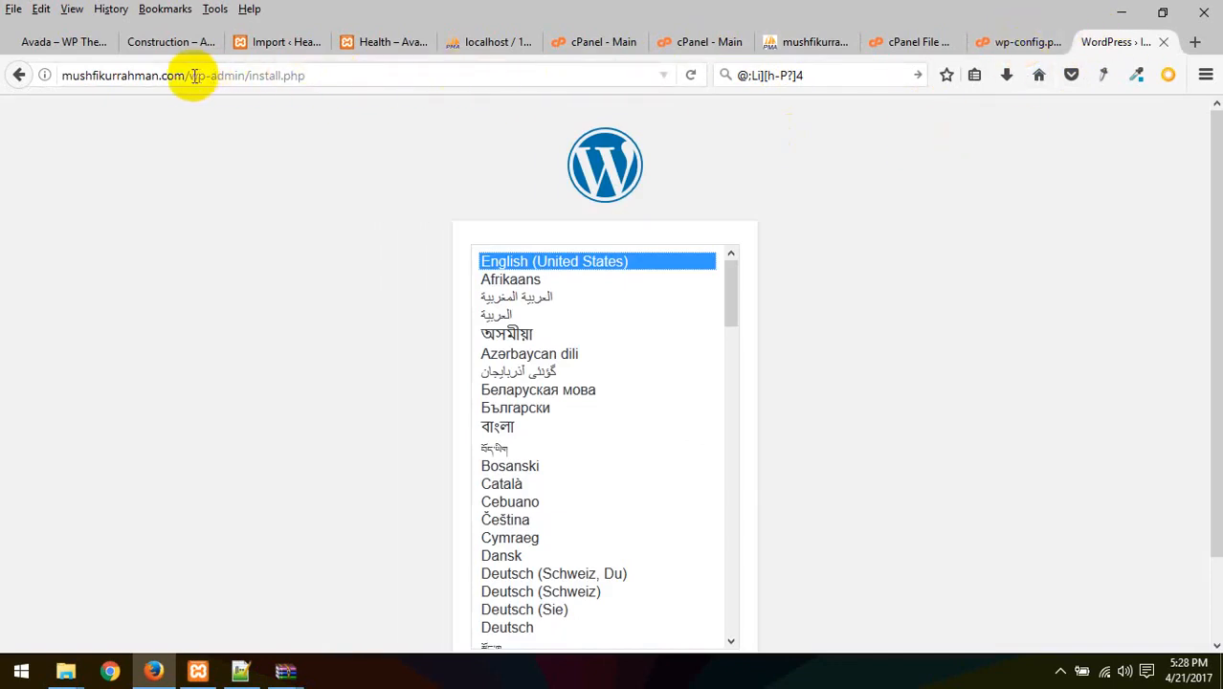
pyautogui.moveTo(189, 76); pyautogui.dragTo(422, 60)
pyautogui.press('BackSpace')
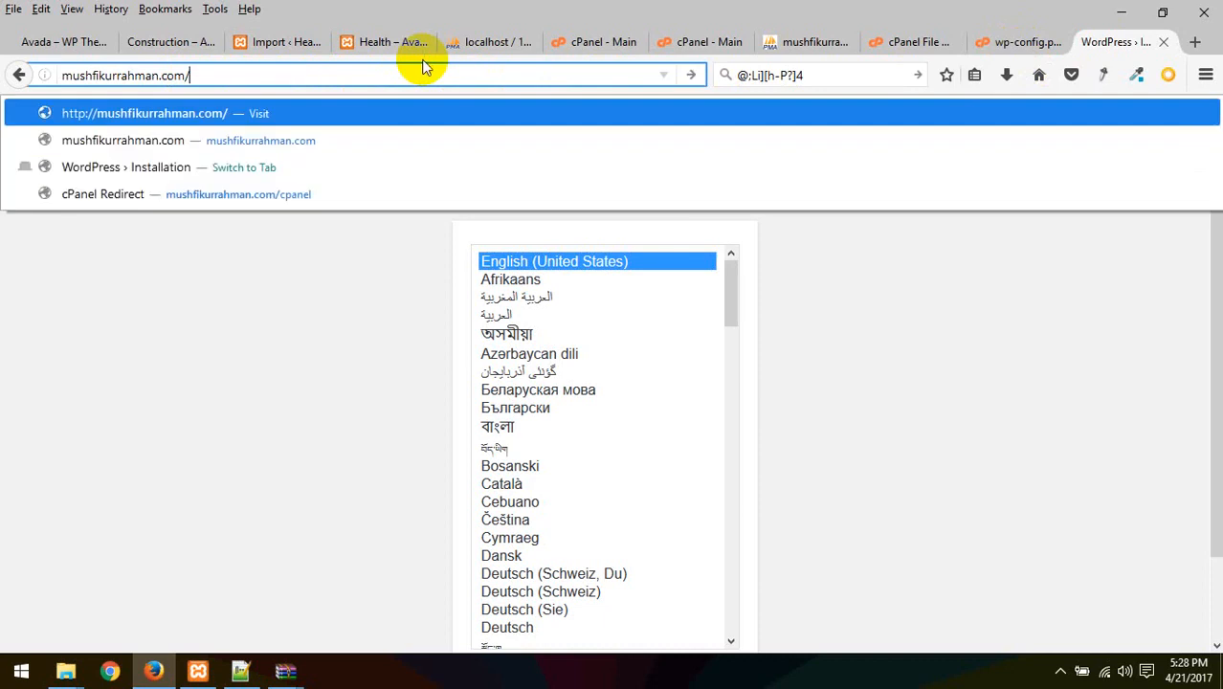
pyautogui.press('Return')
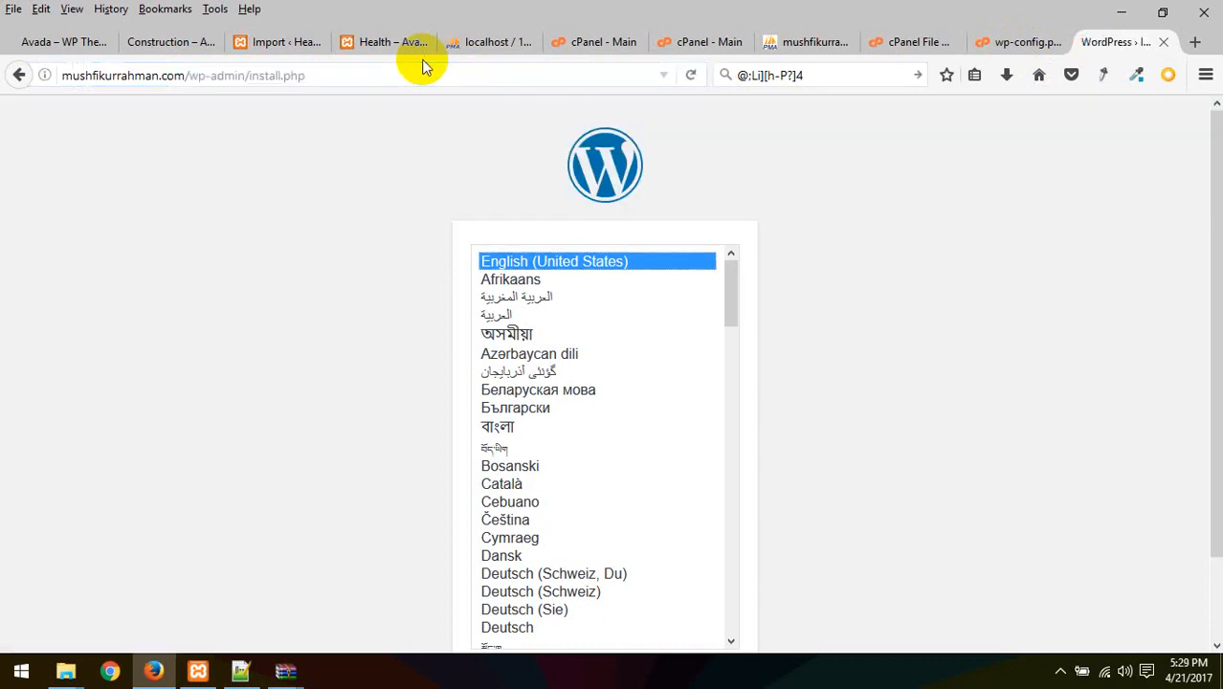
pyautogui.scroll(-2, 976, 281)
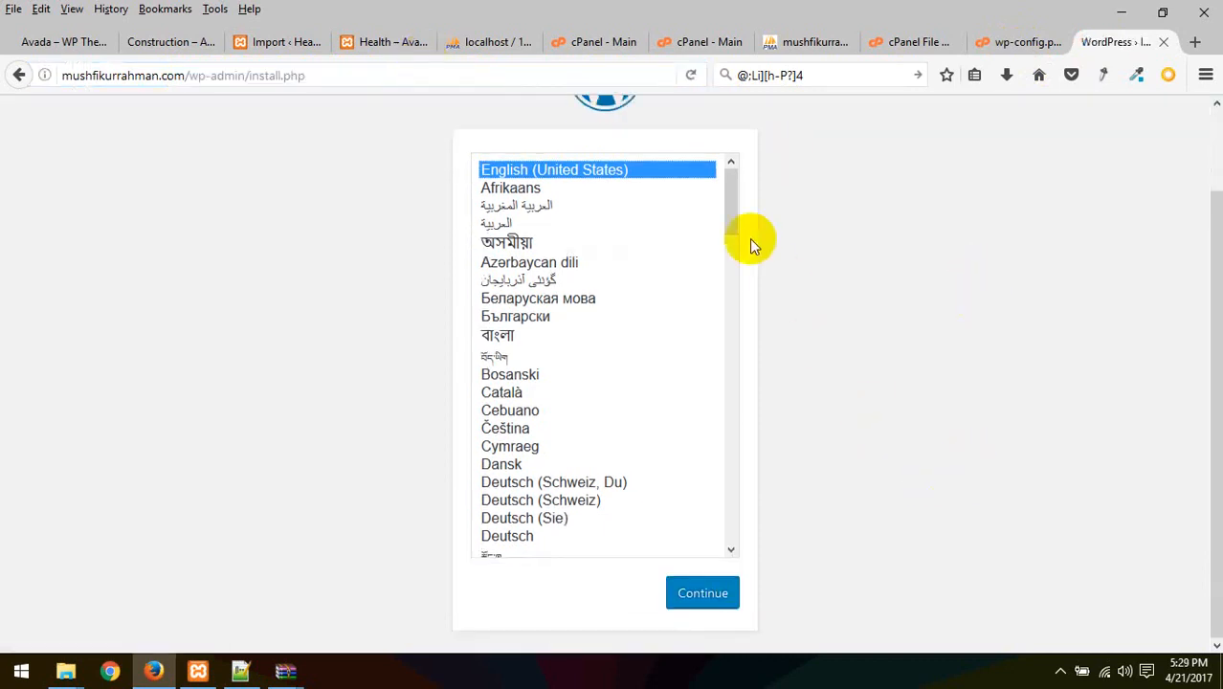
pyautogui.click(1016, 42)
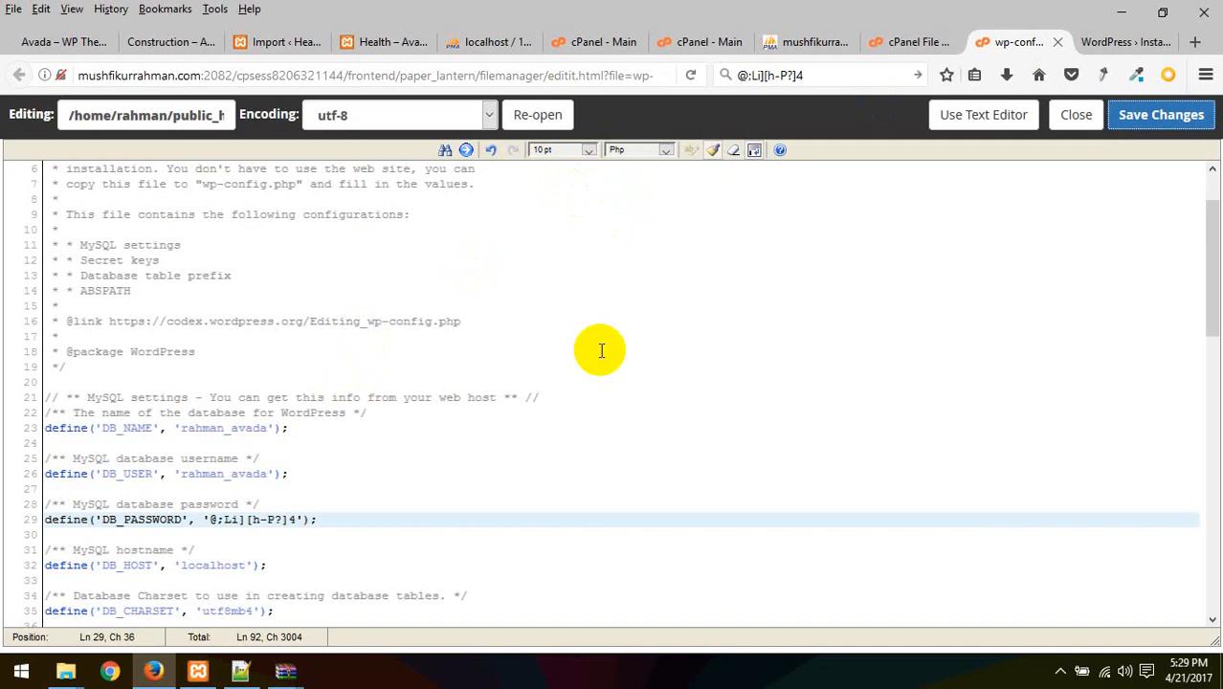
# Save wp-config.php again and reload File Manager to list the /home/rahman folder
pyautogui.click(1160, 115)
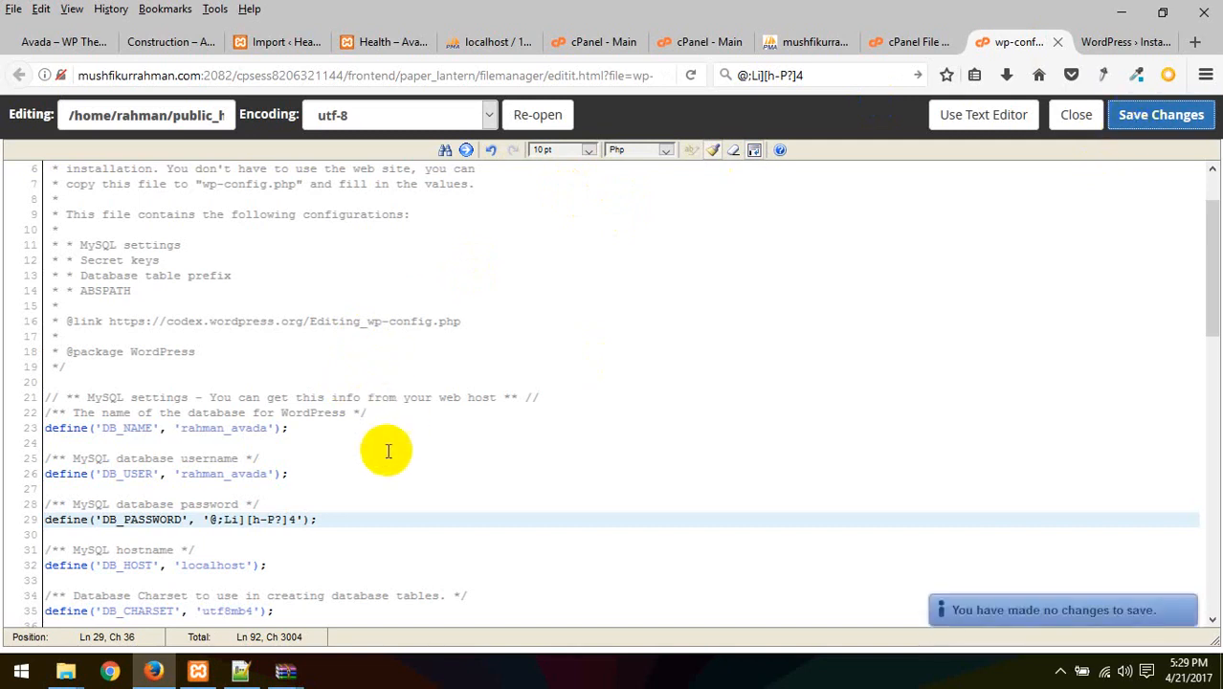
pyautogui.scroll(2, 445, 377)
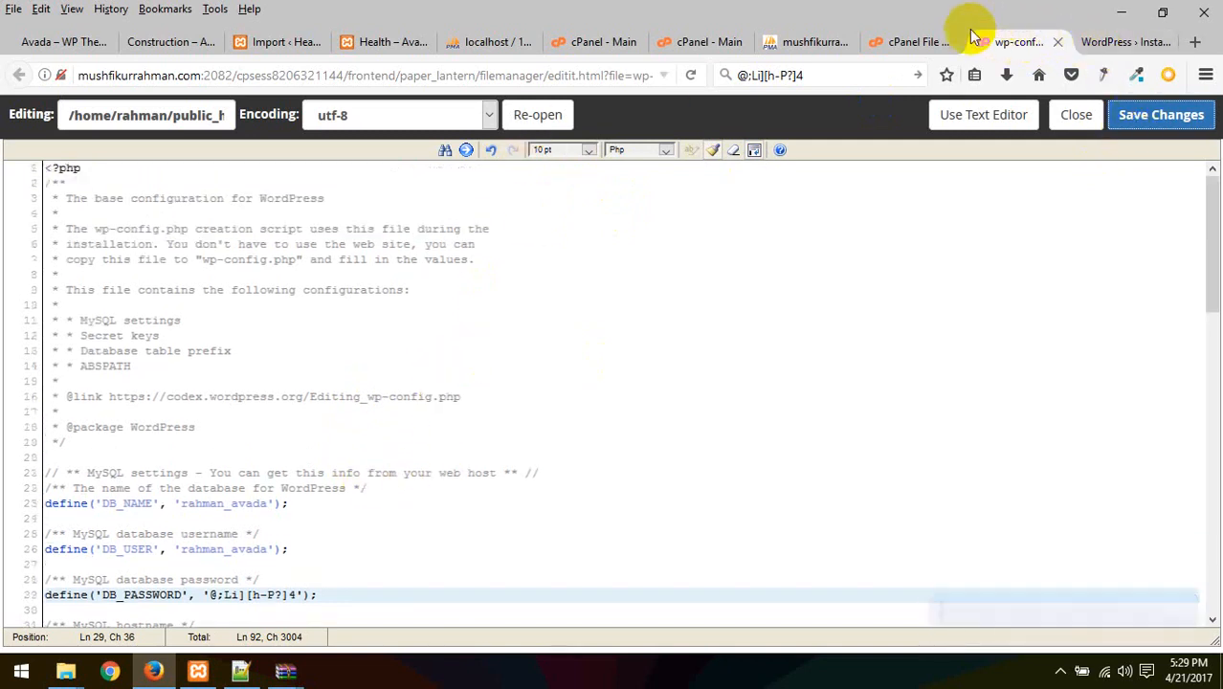
pyautogui.click(909, 42)
pyautogui.scroll(2, 656, 339)
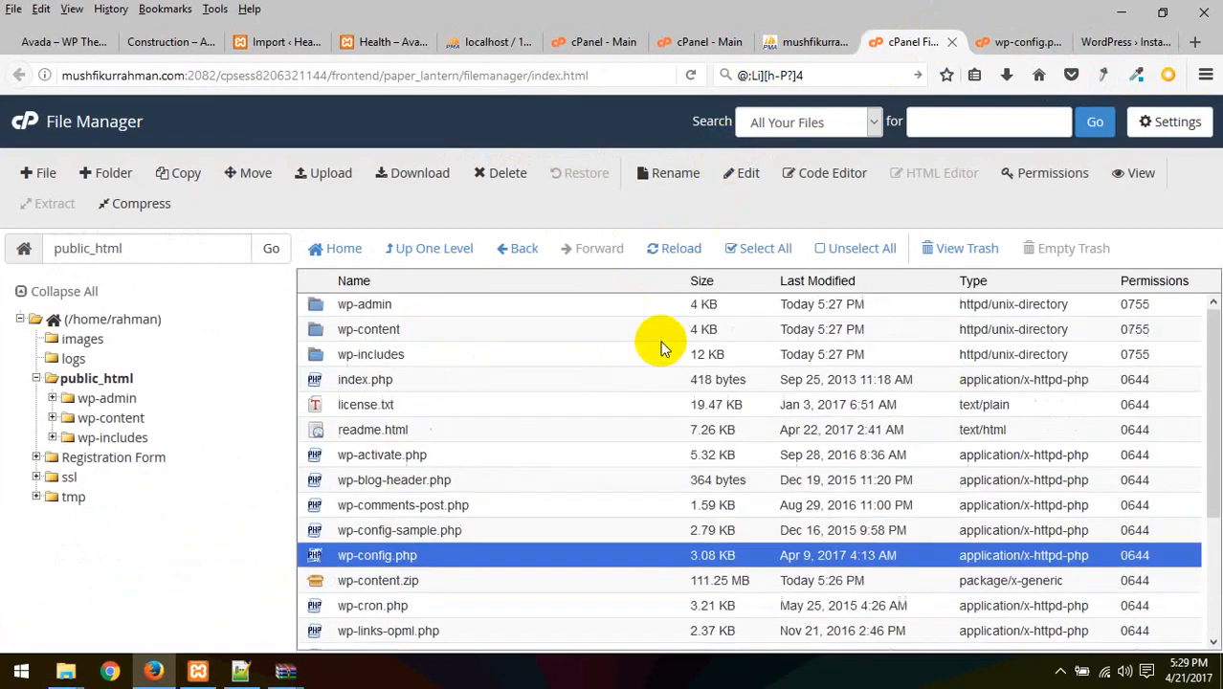
pyautogui.scroll(-3, 656, 338)
pyautogui.scroll(3, 662, 390)
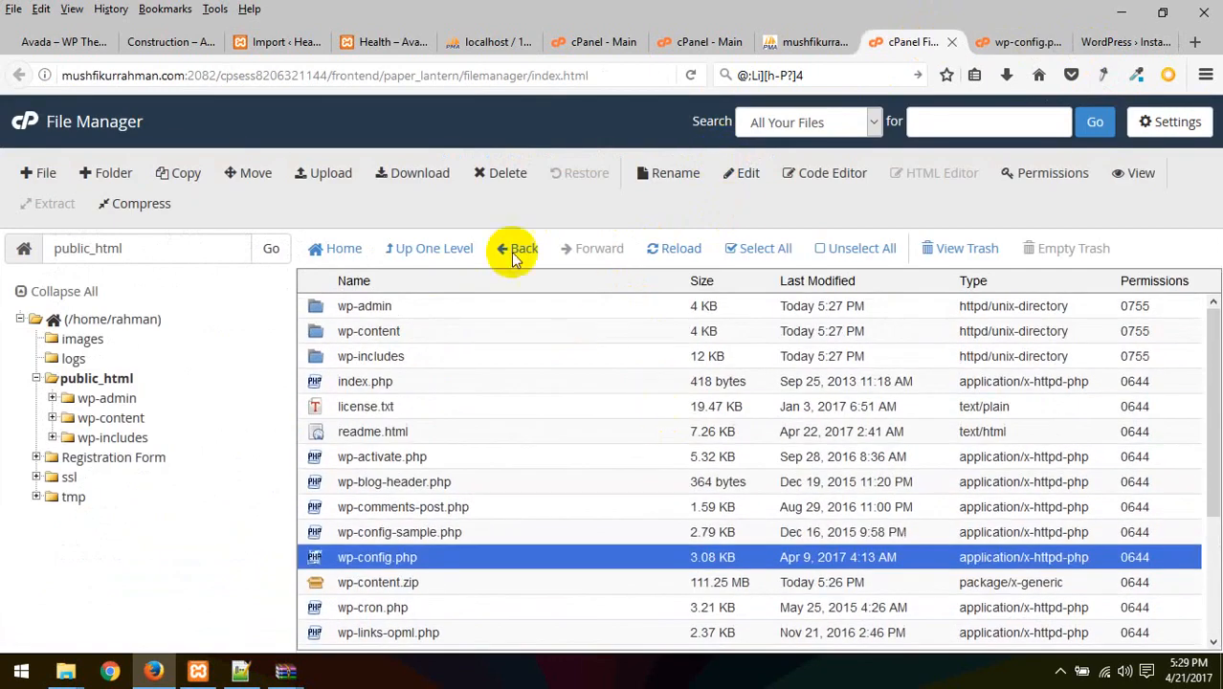
pyautogui.rightClick(634, 235)
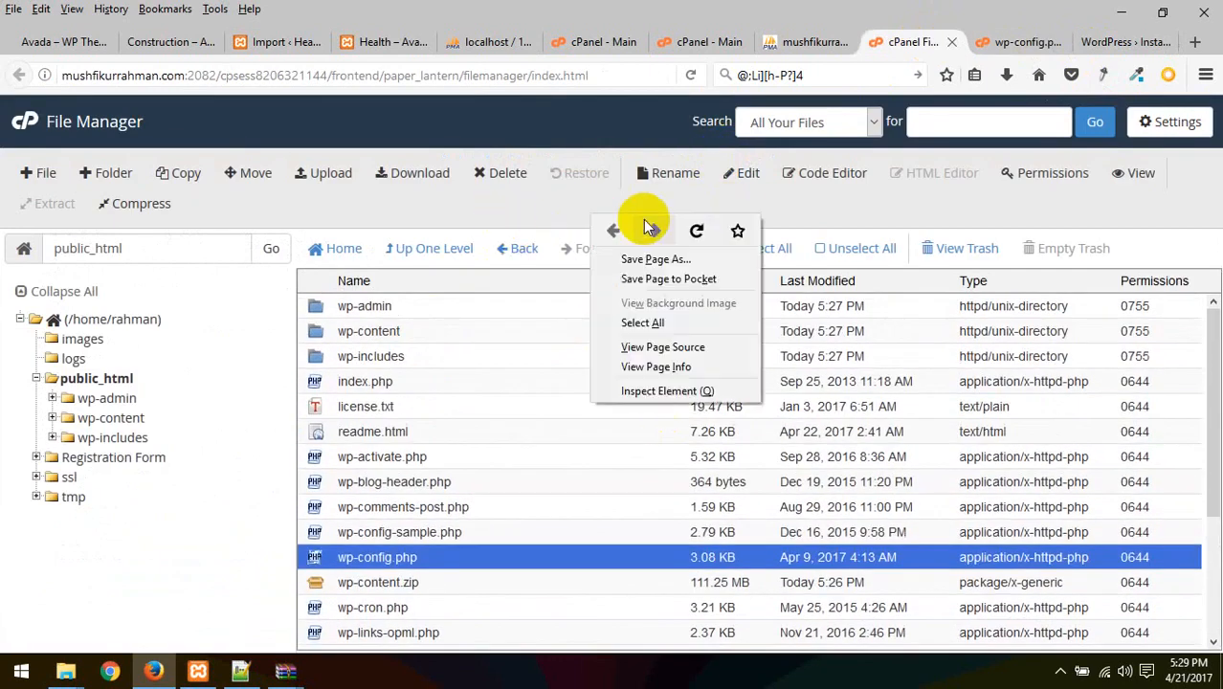
pyautogui.click(693, 231)
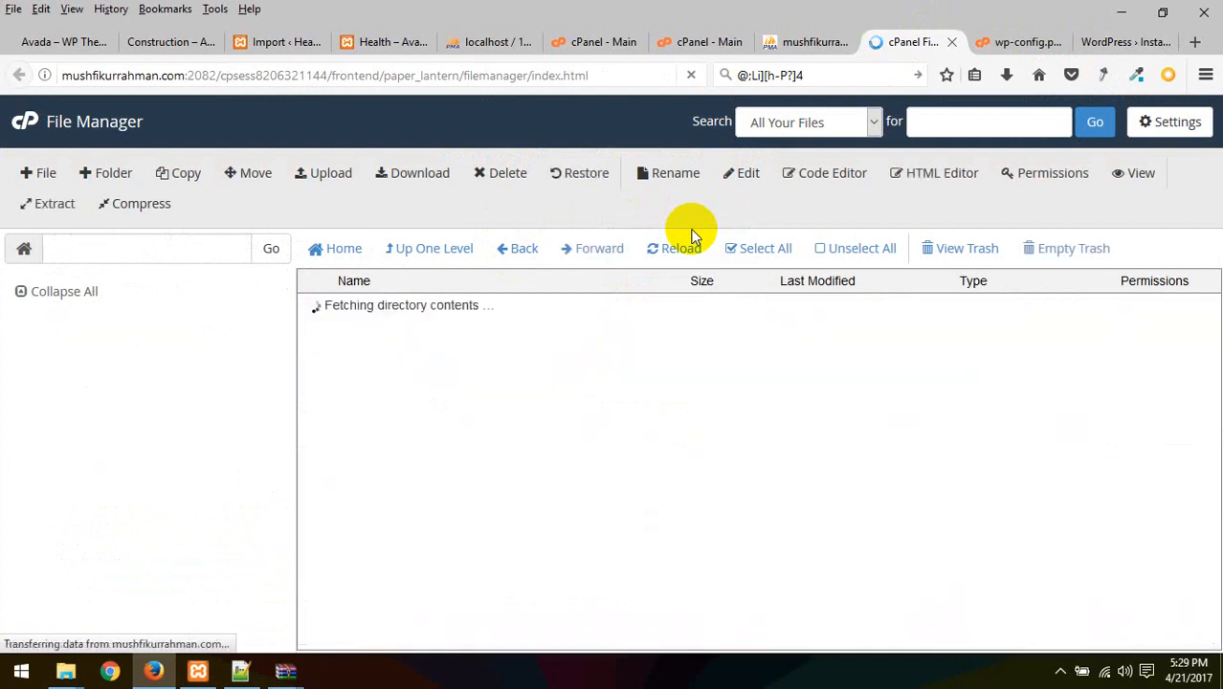
pyautogui.click(815, 39)
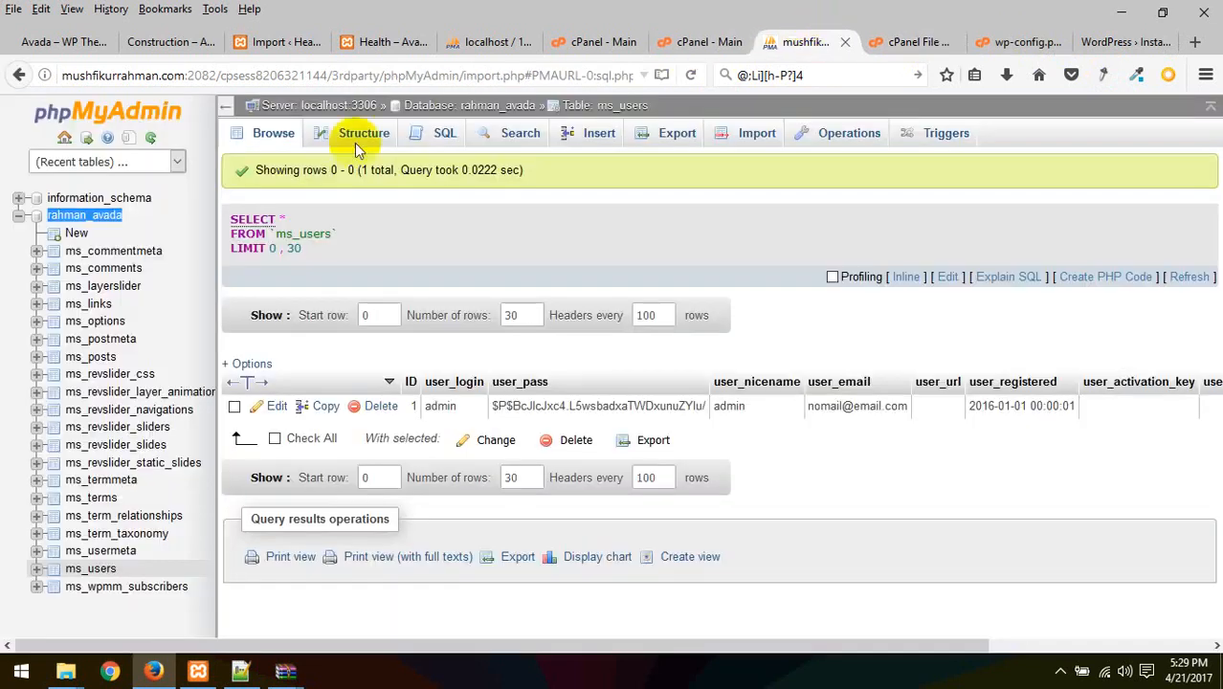
pyautogui.click(104, 322)
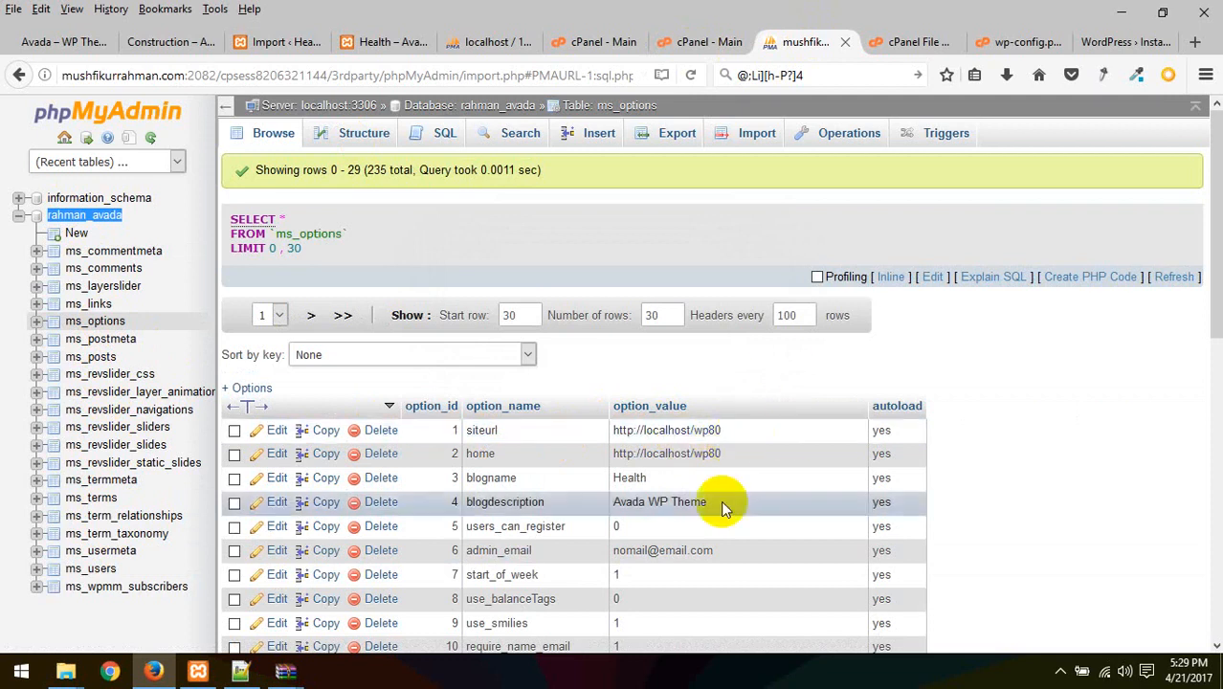
pyautogui.scroll(-3, 606, 471)
pyautogui.scroll(-3, 686, 332)
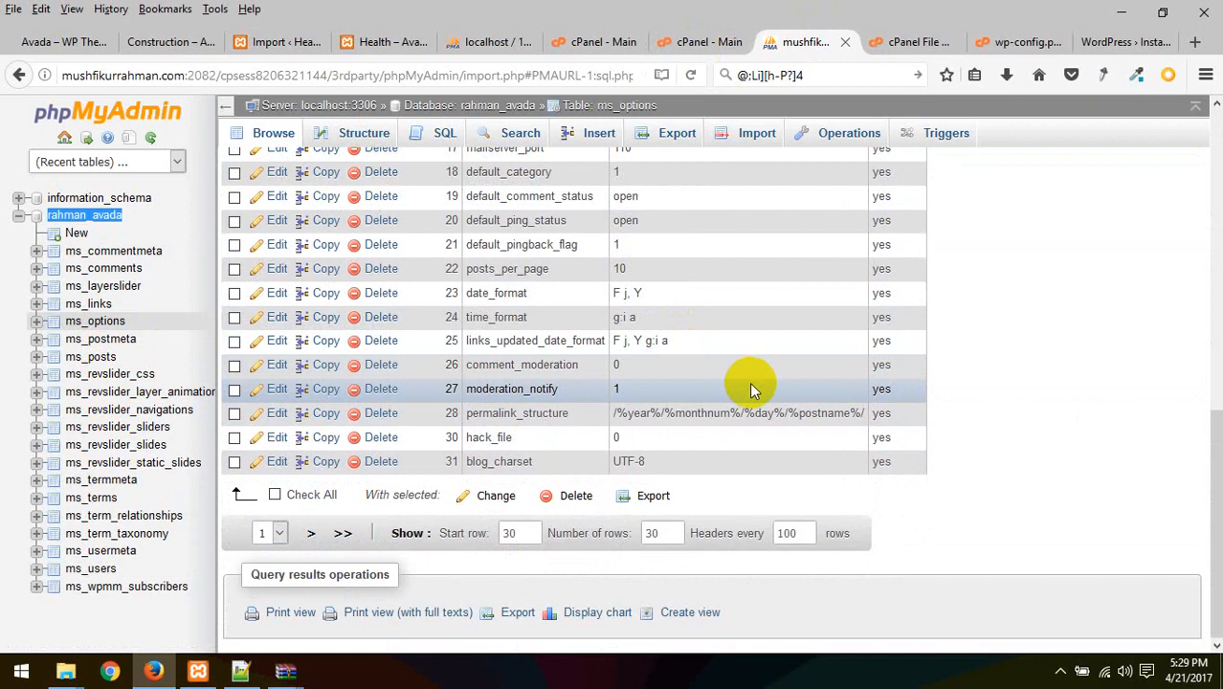
pyautogui.scroll(8, 749, 382)
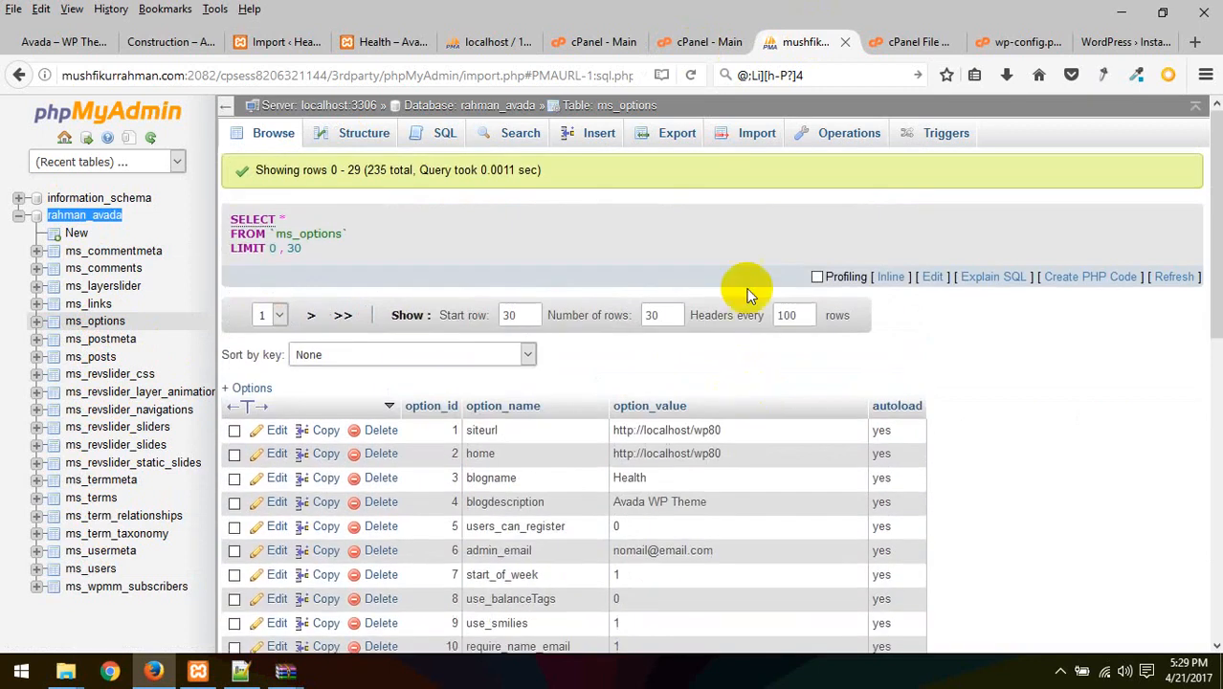
# Cycle through the open tabs and open a new blank browser tab
pyautogui.click(906, 44)
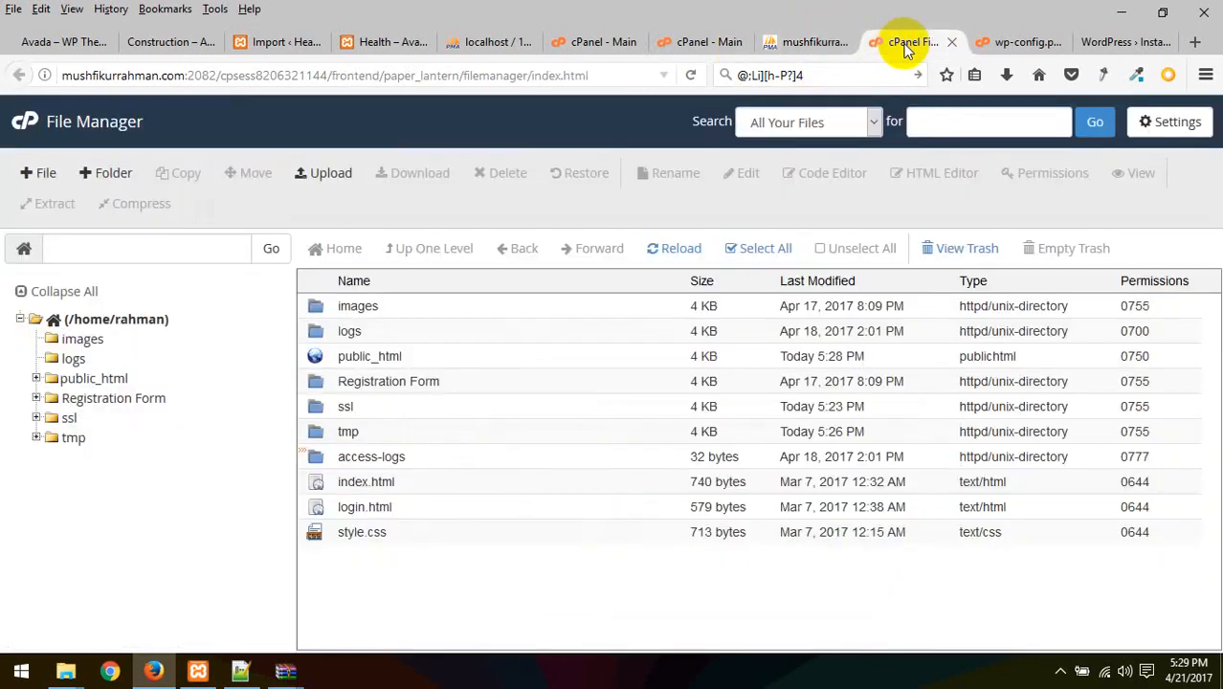
pyautogui.click(1005, 44)
pyautogui.click(1121, 42)
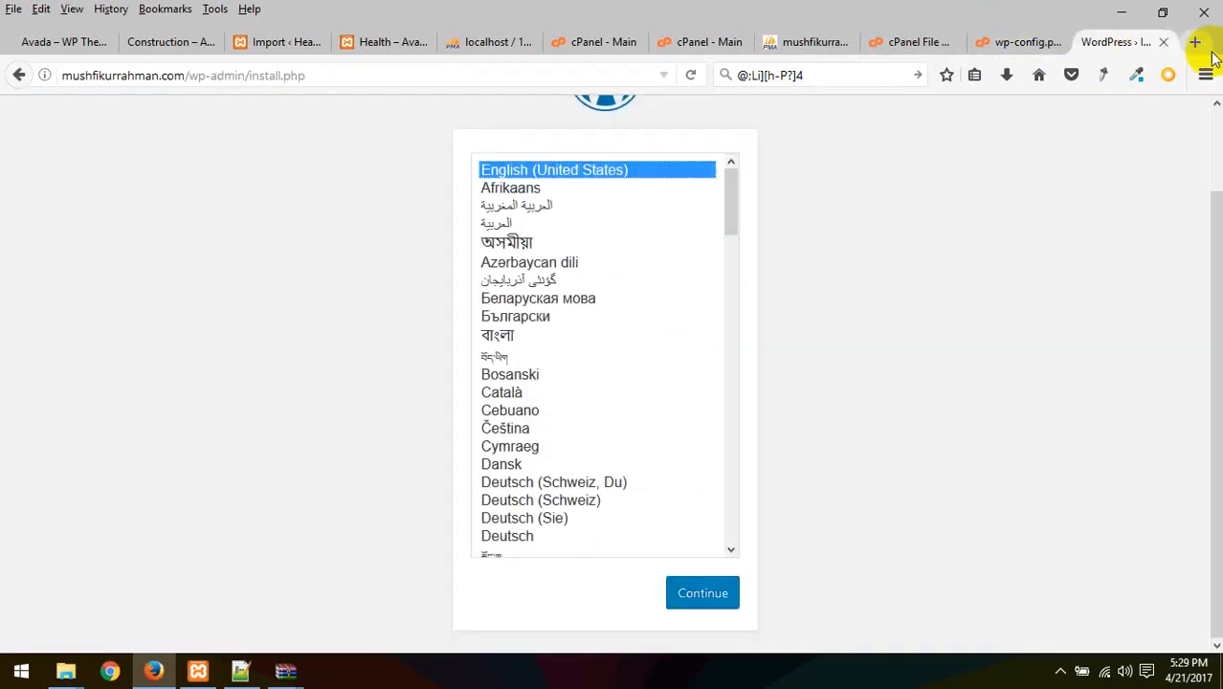
pyautogui.click(1194, 42)
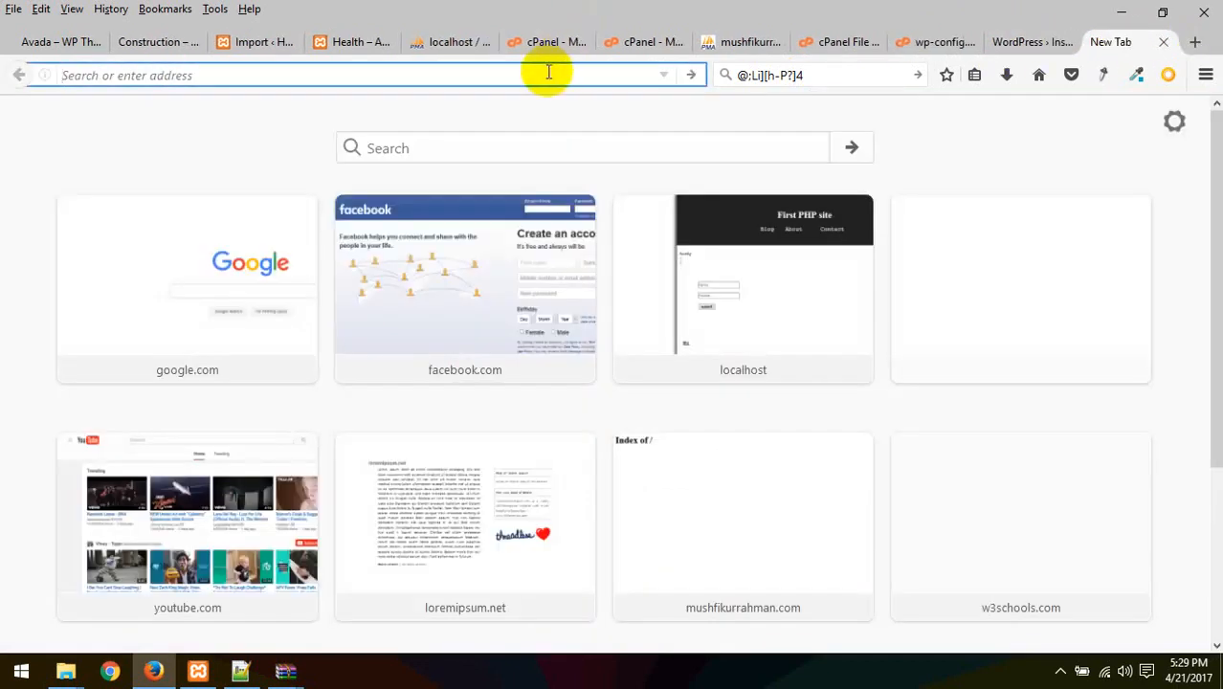
# Search Google for 'wp replace and db' and open the Search Replace DB result
pyautogui.write('g')
pyautogui.press('Return')
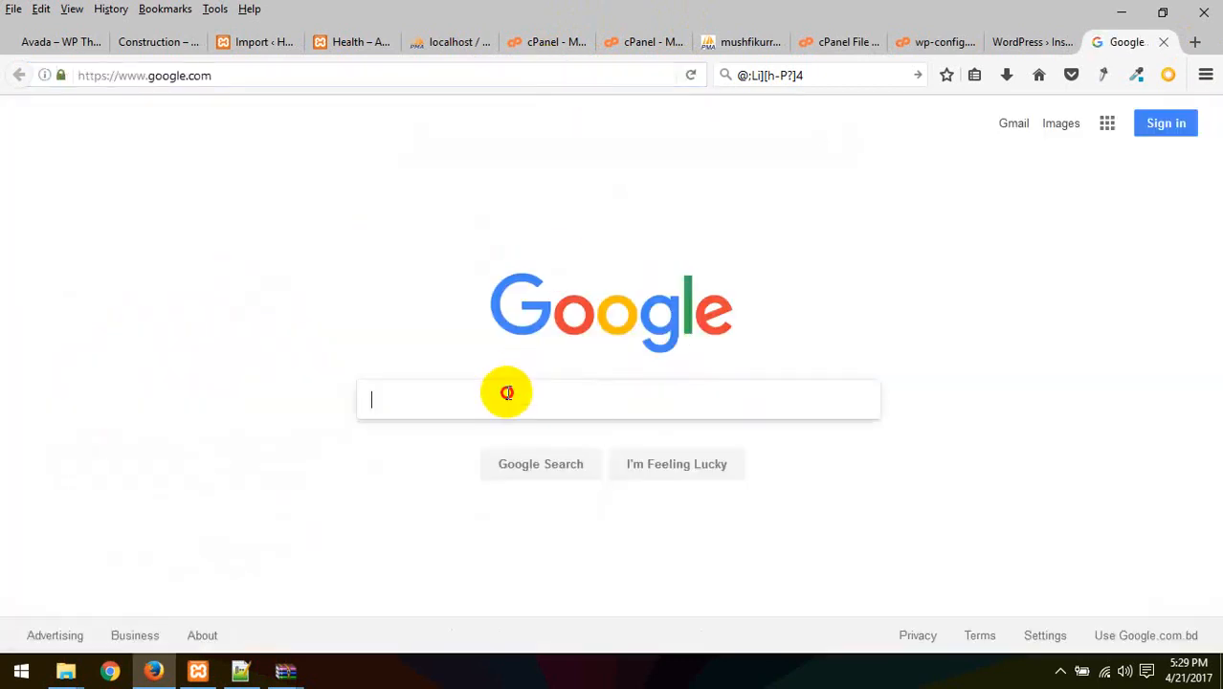
pyautogui.write('wp')
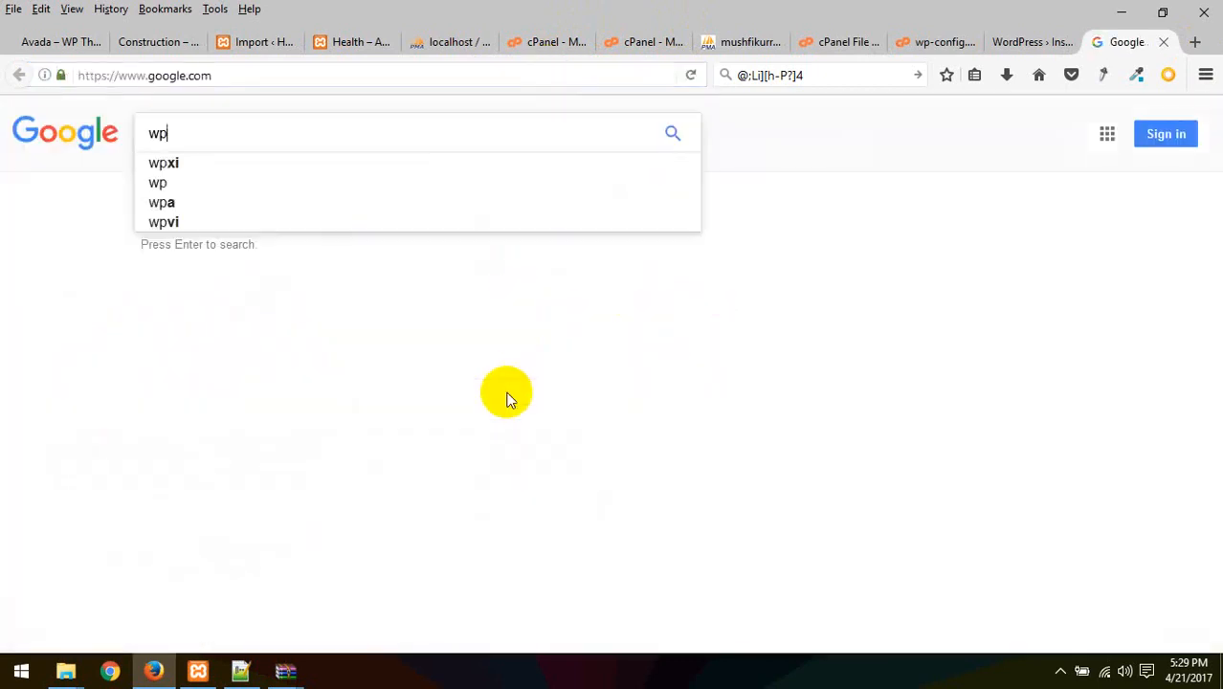
pyautogui.write(' replace ')
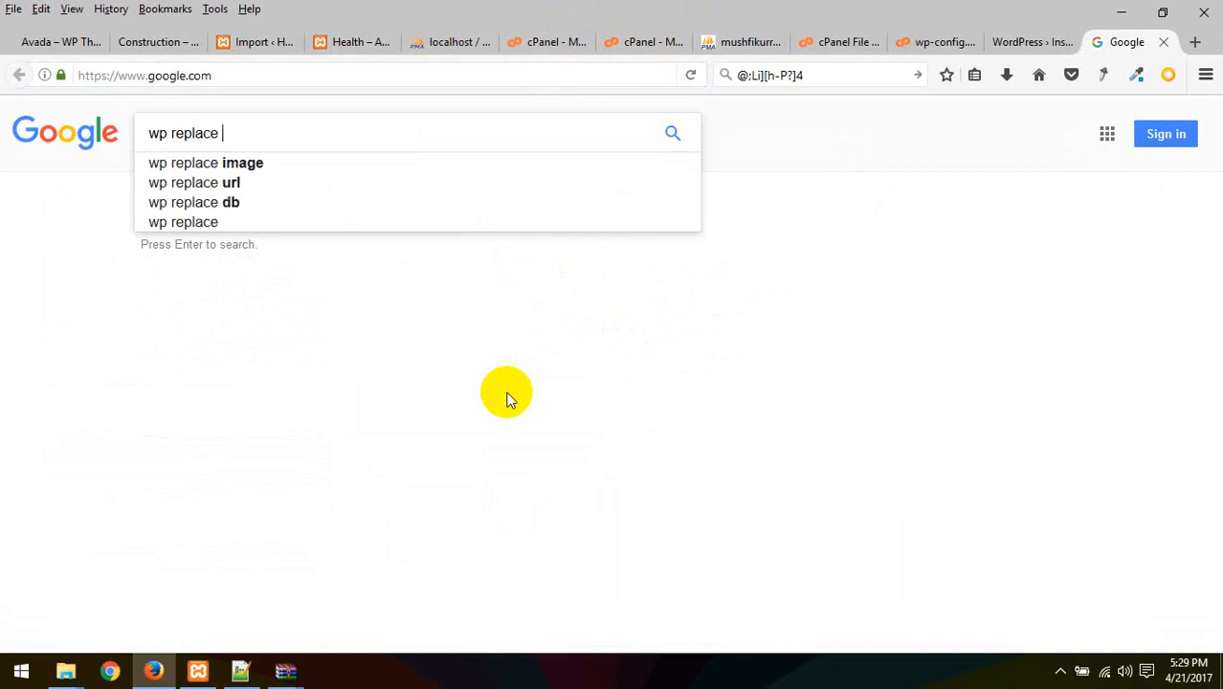
pyautogui.write('and d')
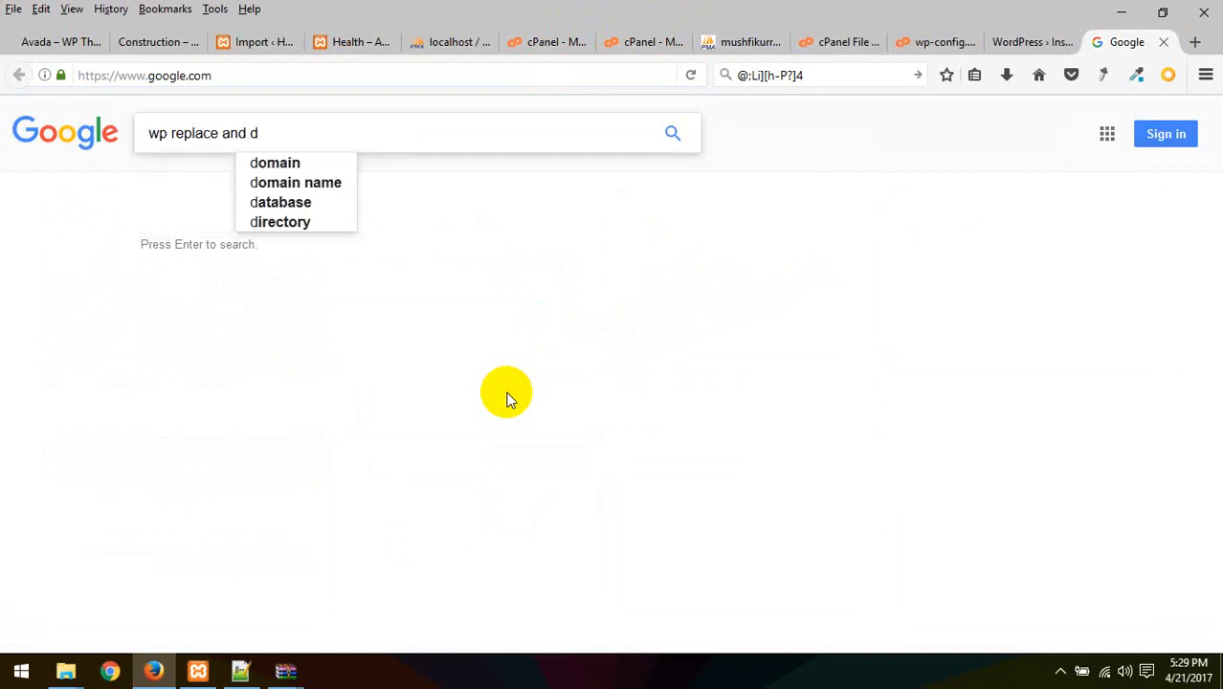
pyautogui.write('b')
pyautogui.press('Return')
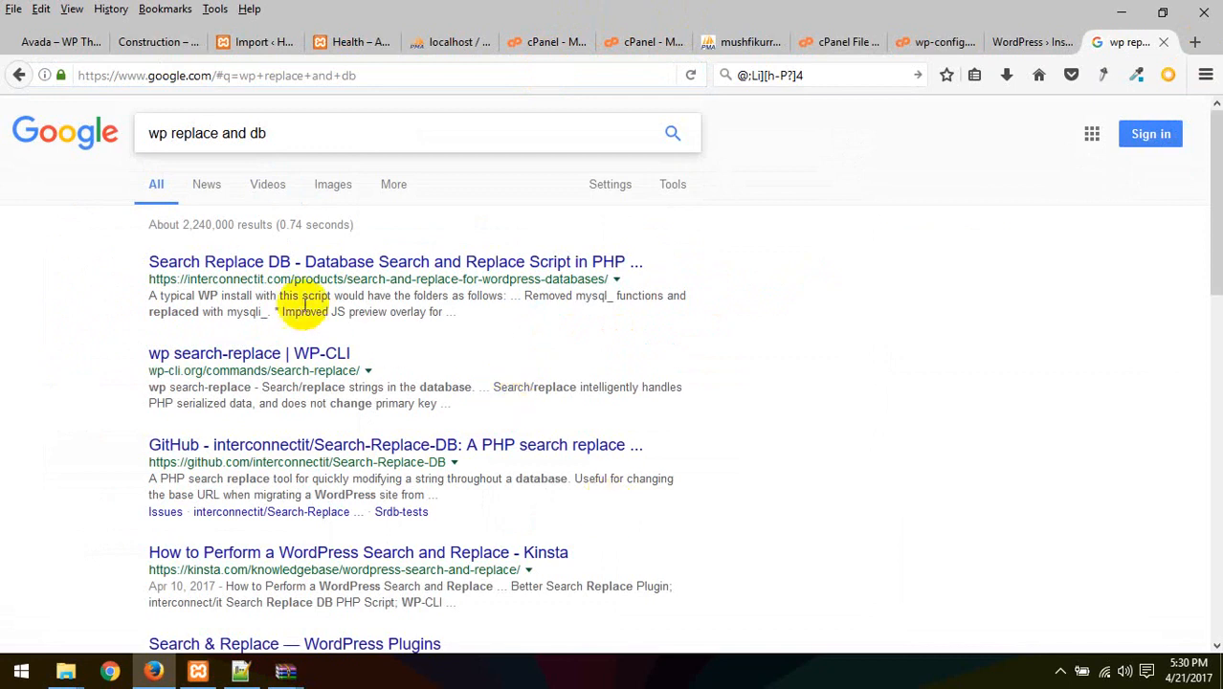
pyautogui.click(284, 268)
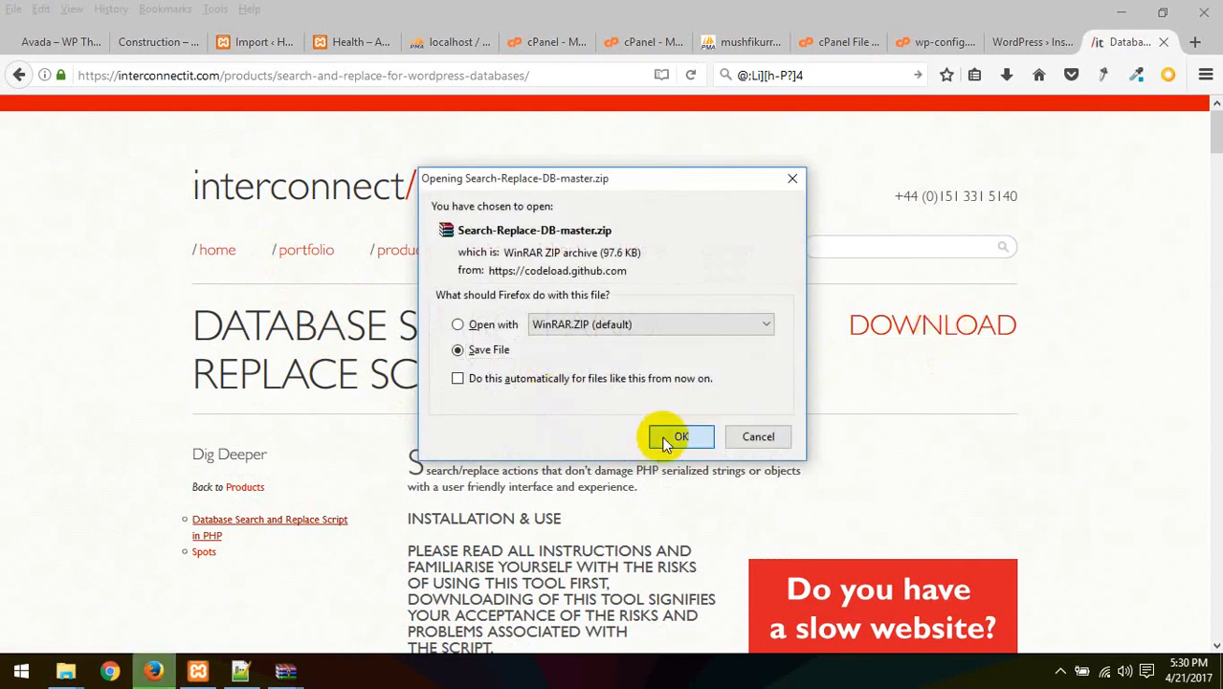
# Save Search-Replace-DB-master.zip and browse its contents in WinRAR
pyautogui.click(666, 438)
pyautogui.click(1006, 75)
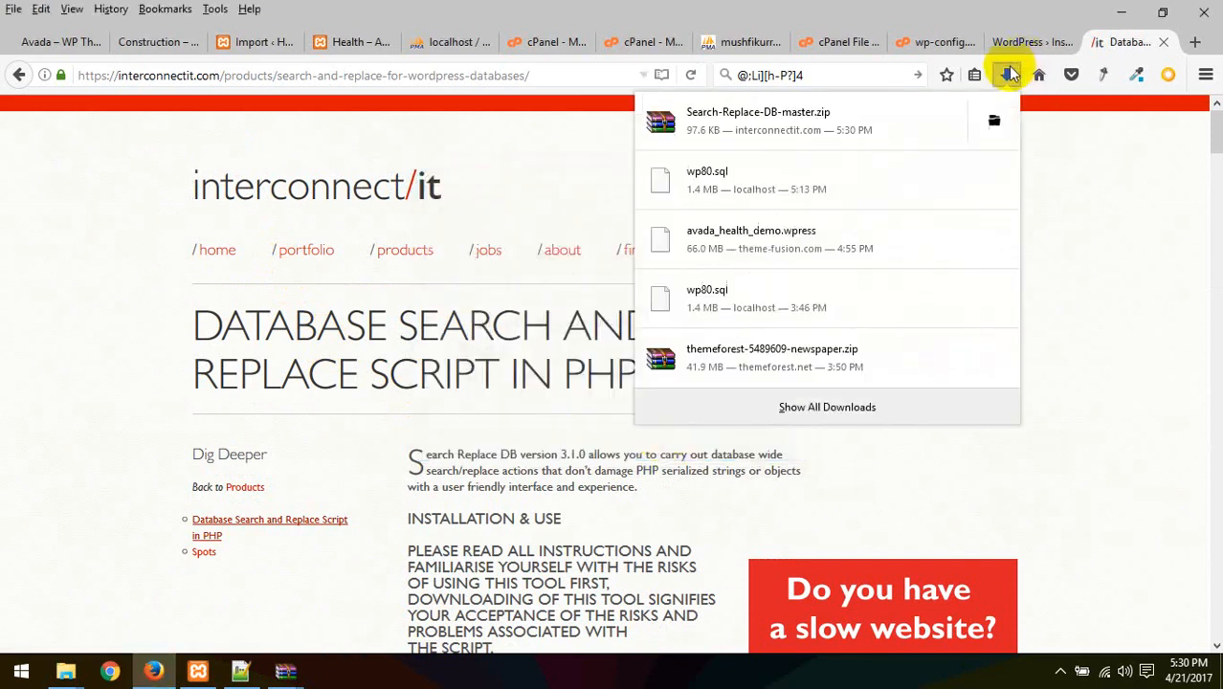
pyautogui.click(768, 115)
pyautogui.doubleClick(163, 229)
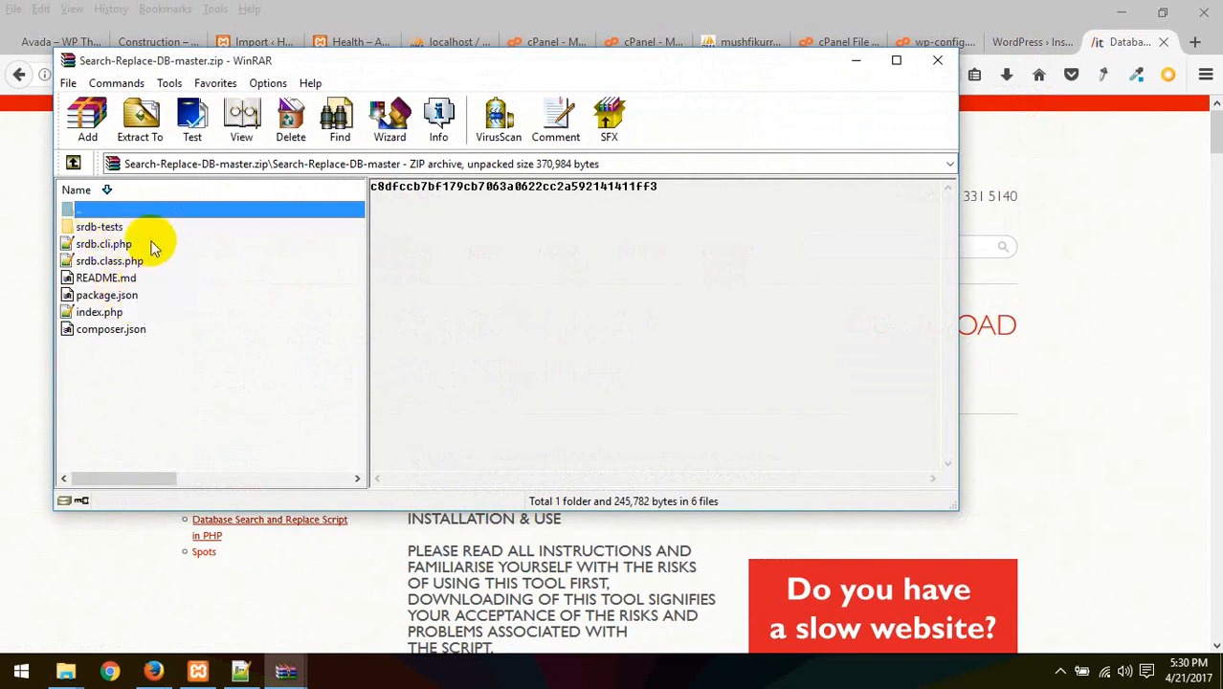
pyautogui.doubleClick(67, 209)
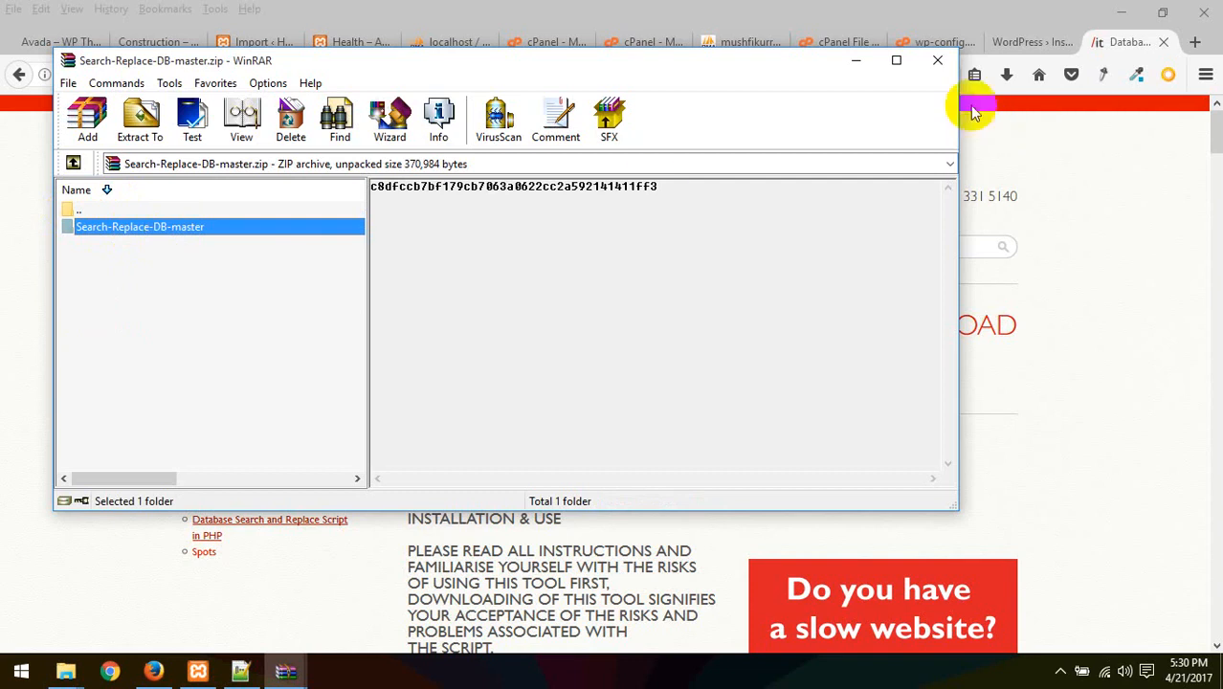
pyautogui.click(942, 66)
pyautogui.click(1005, 73)
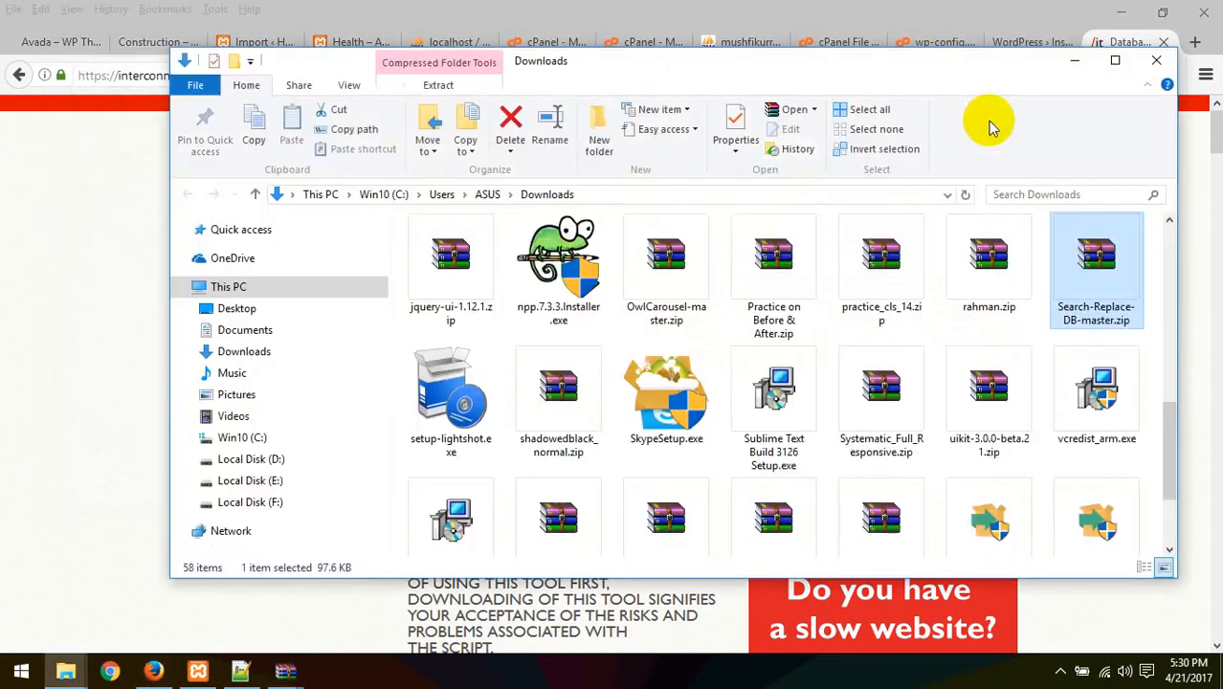
# Show the zip in the Downloads folder, then return to the cPanel File Manager tab
pyautogui.click(990, 117)
pyautogui.moveTo(1051, 259); pyautogui.dragTo(359, 620)
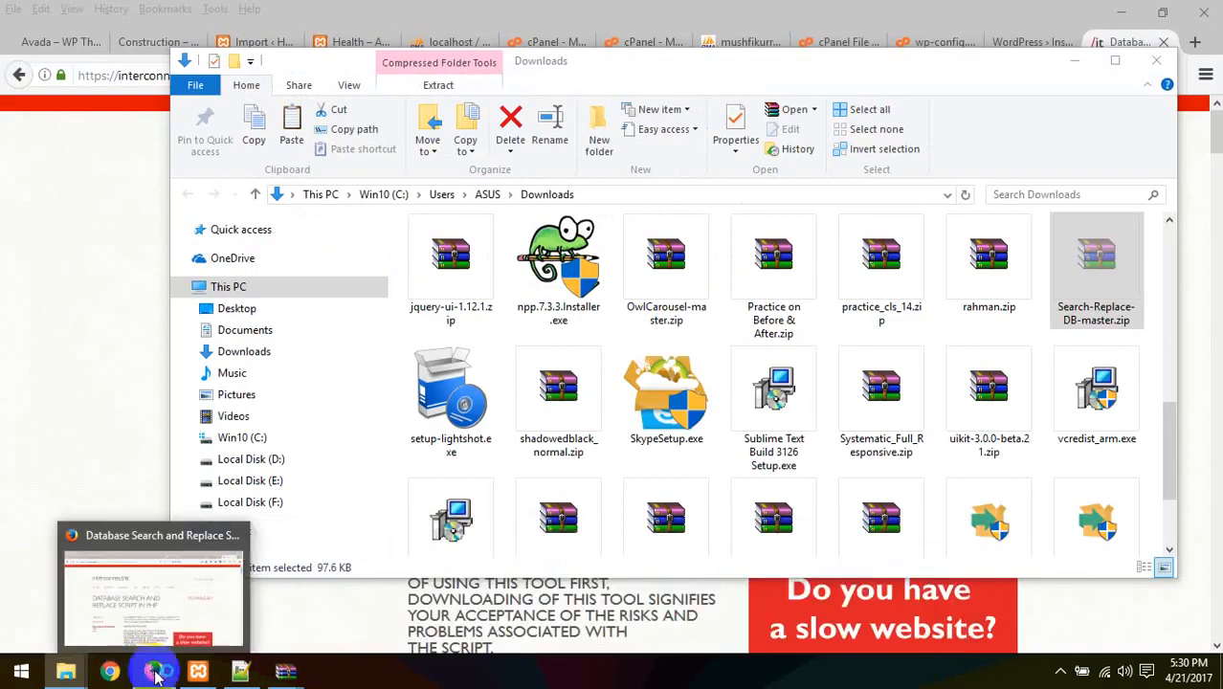
pyautogui.click(220, 647)
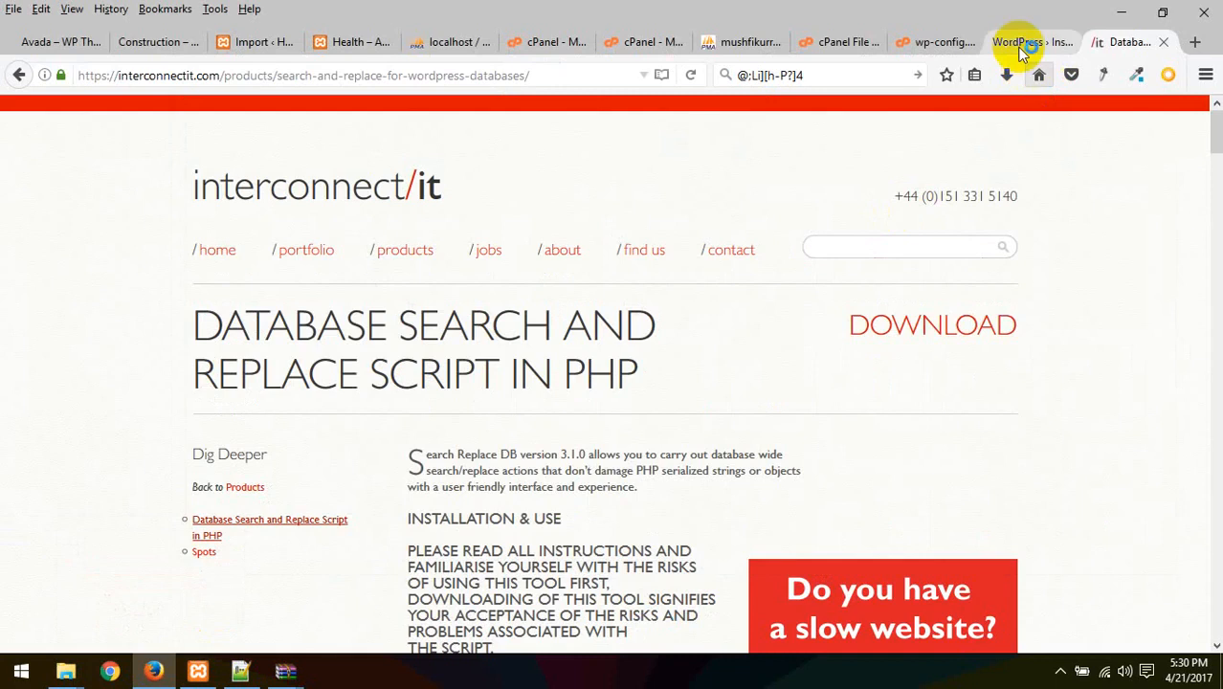
pyautogui.click(1021, 48)
pyautogui.click(933, 44)
pyautogui.click(830, 43)
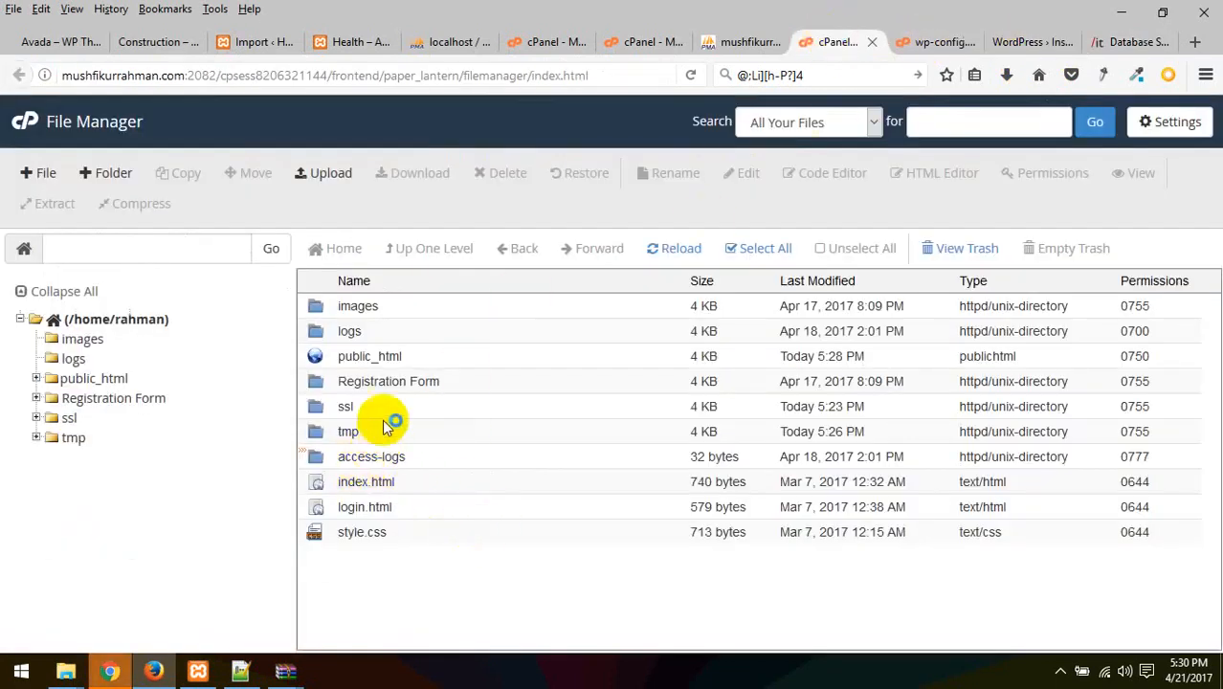
# Upload Search-Replace-DB-master.zip (97.65 KB) into public_html from the Downloads panel
pyautogui.doubleClick(340, 360)
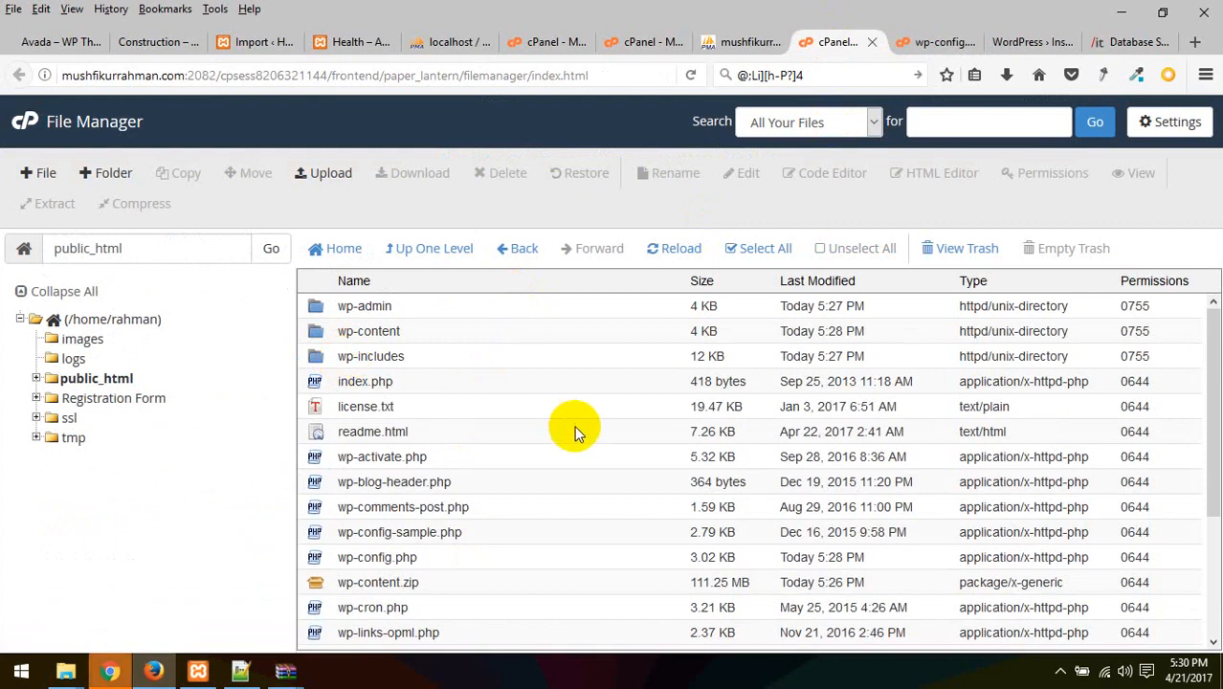
pyautogui.scroll(-3, 574, 431)
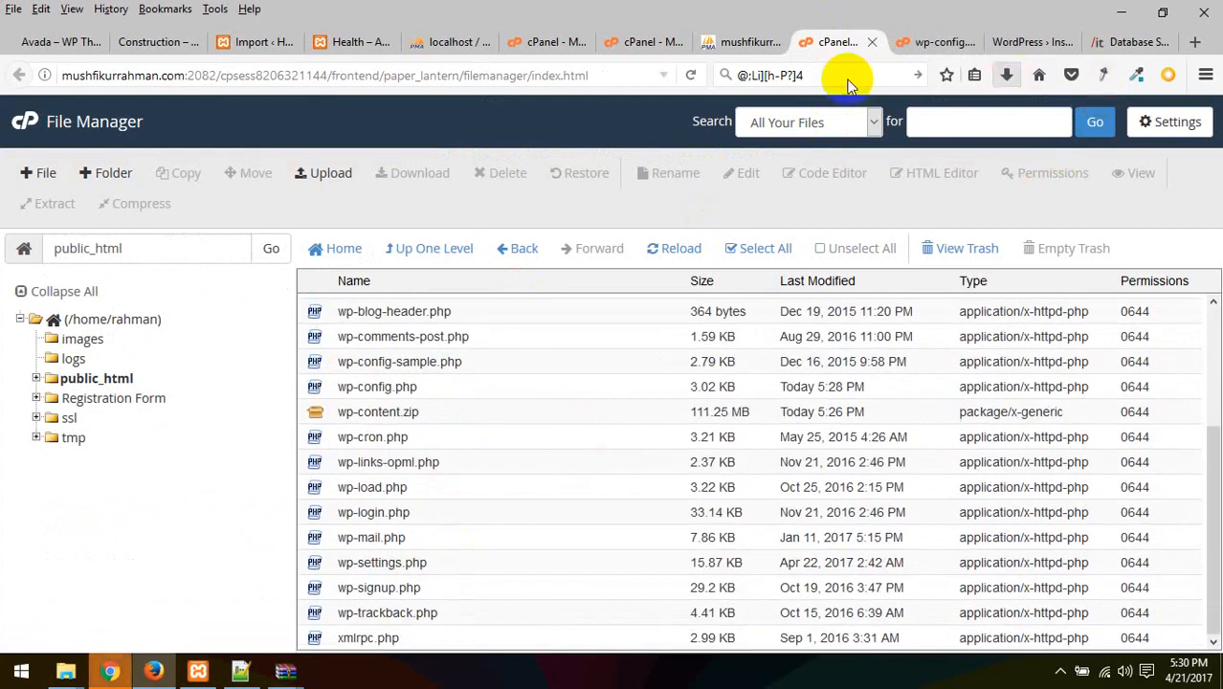
pyautogui.click(330, 174)
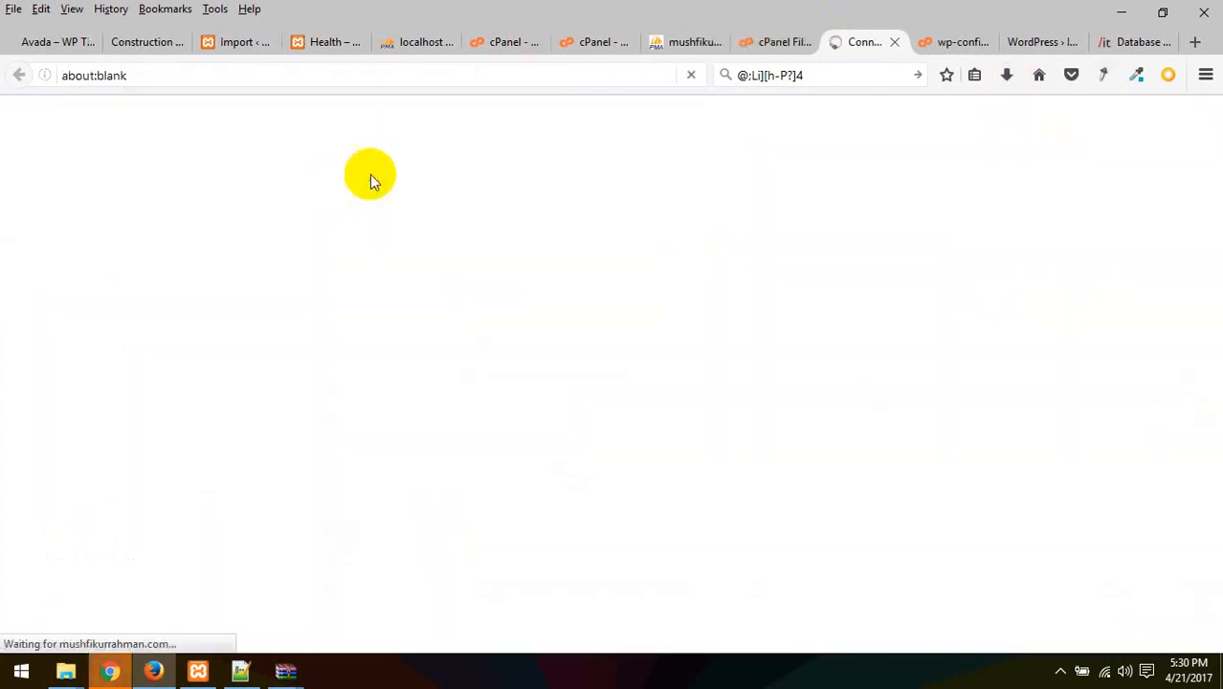
pyautogui.click(949, 42)
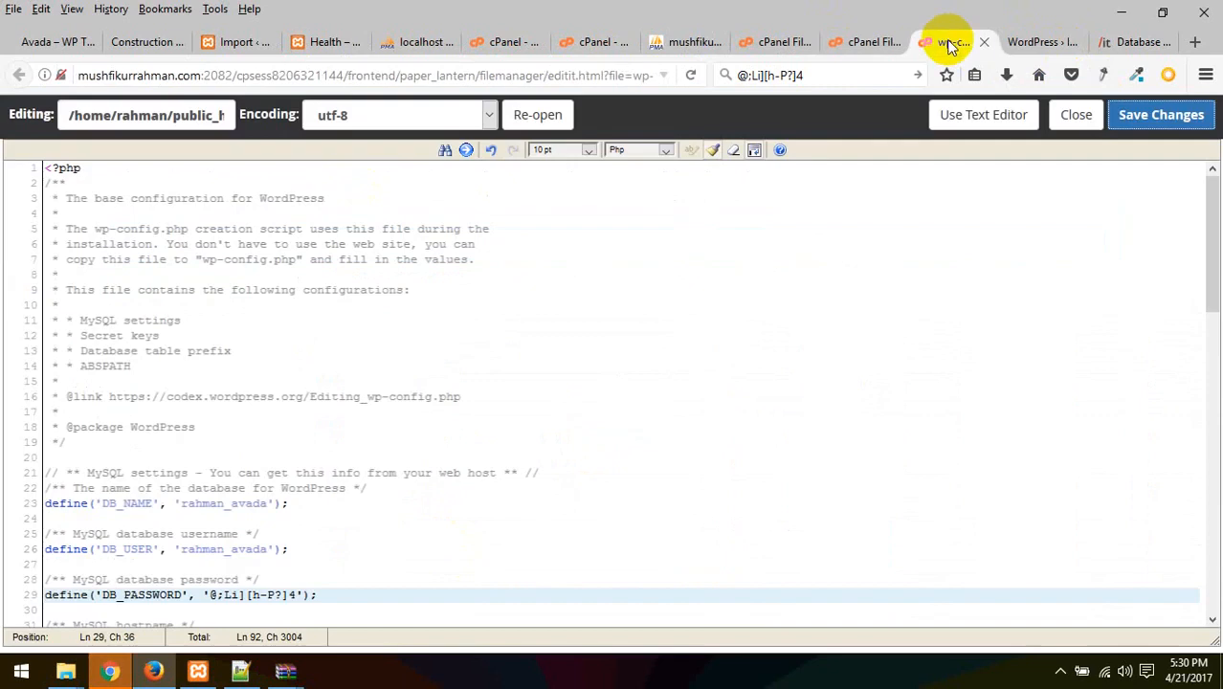
pyautogui.click(866, 40)
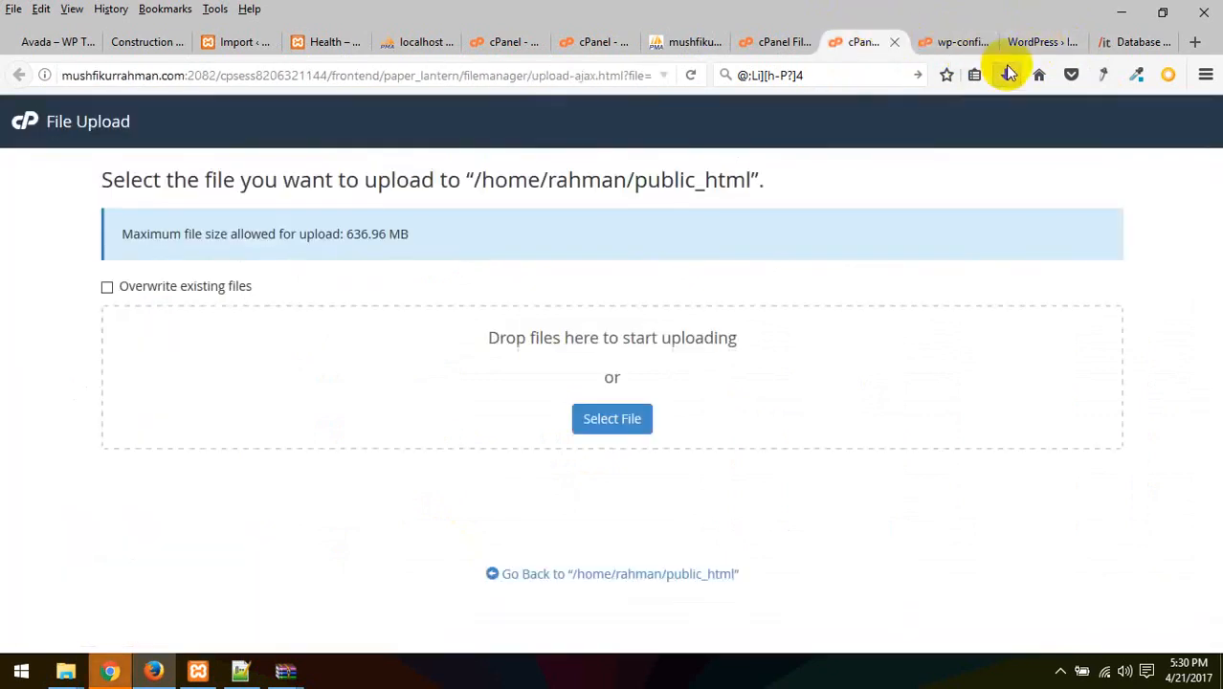
pyautogui.click(1006, 75)
pyautogui.moveTo(792, 106); pyautogui.dragTo(415, 390)
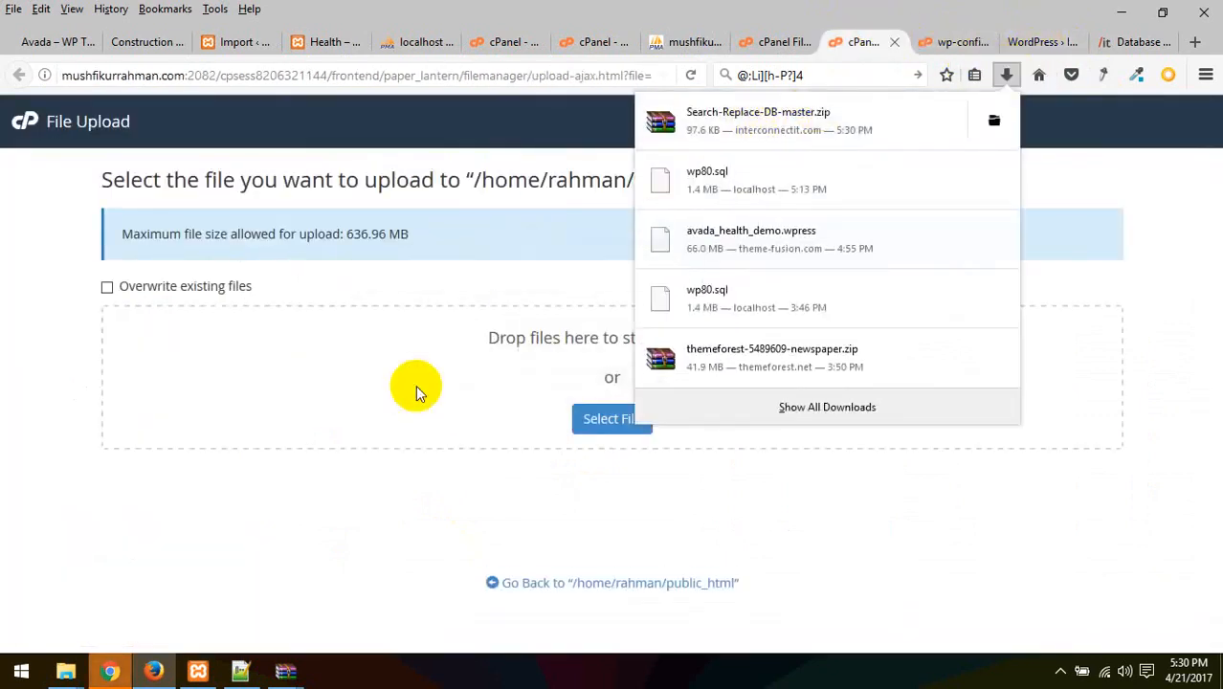
pyautogui.click(595, 584)
pyautogui.click(892, 42)
pyautogui.click(826, 43)
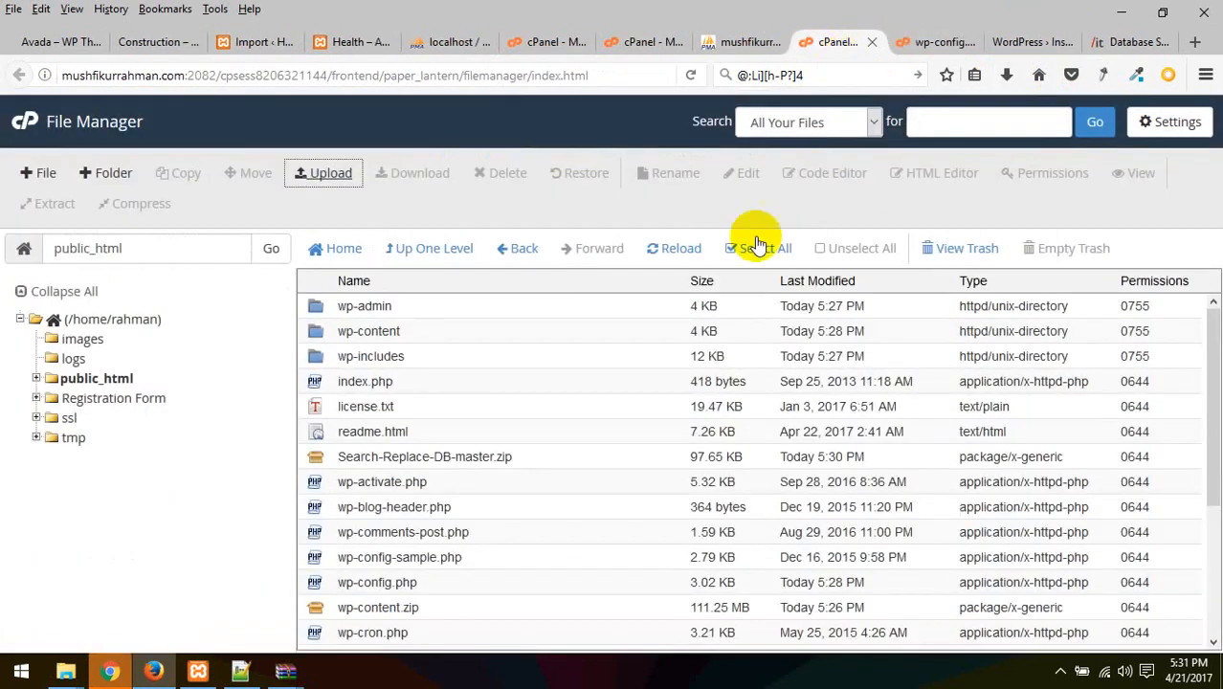
# Extract Search-Replace-DB-master.zip into public_html after refreshing the file list
pyautogui.click(671, 249)
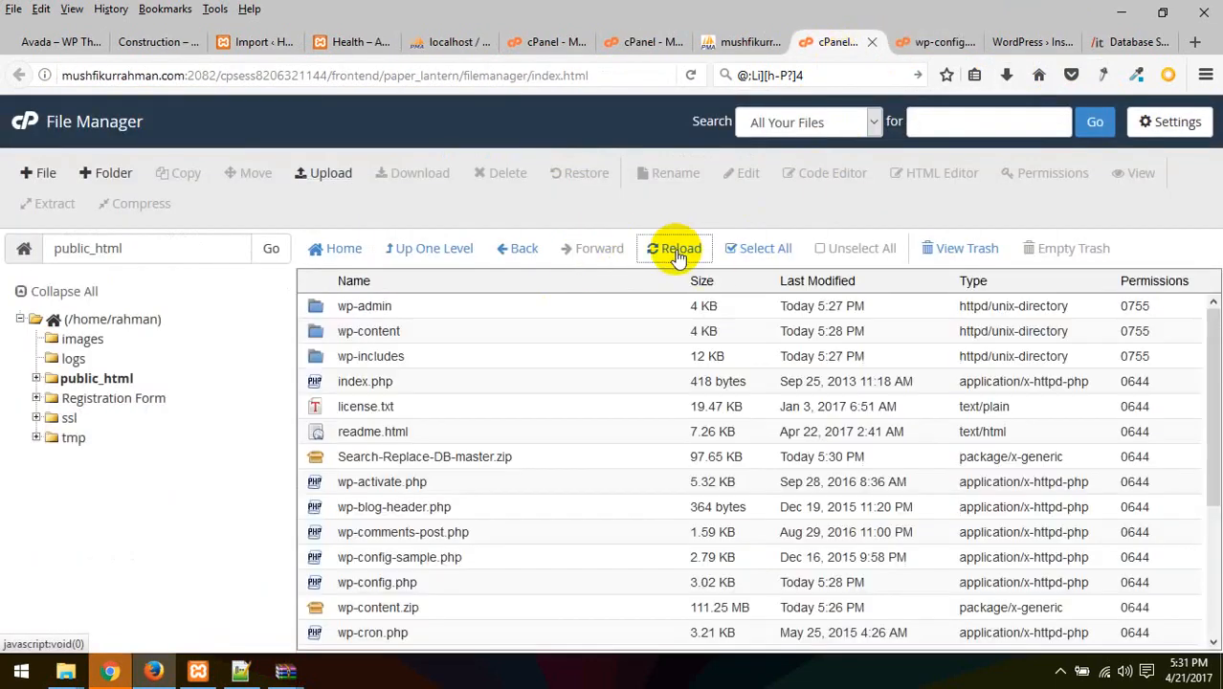
pyautogui.scroll(-1, 400, 430)
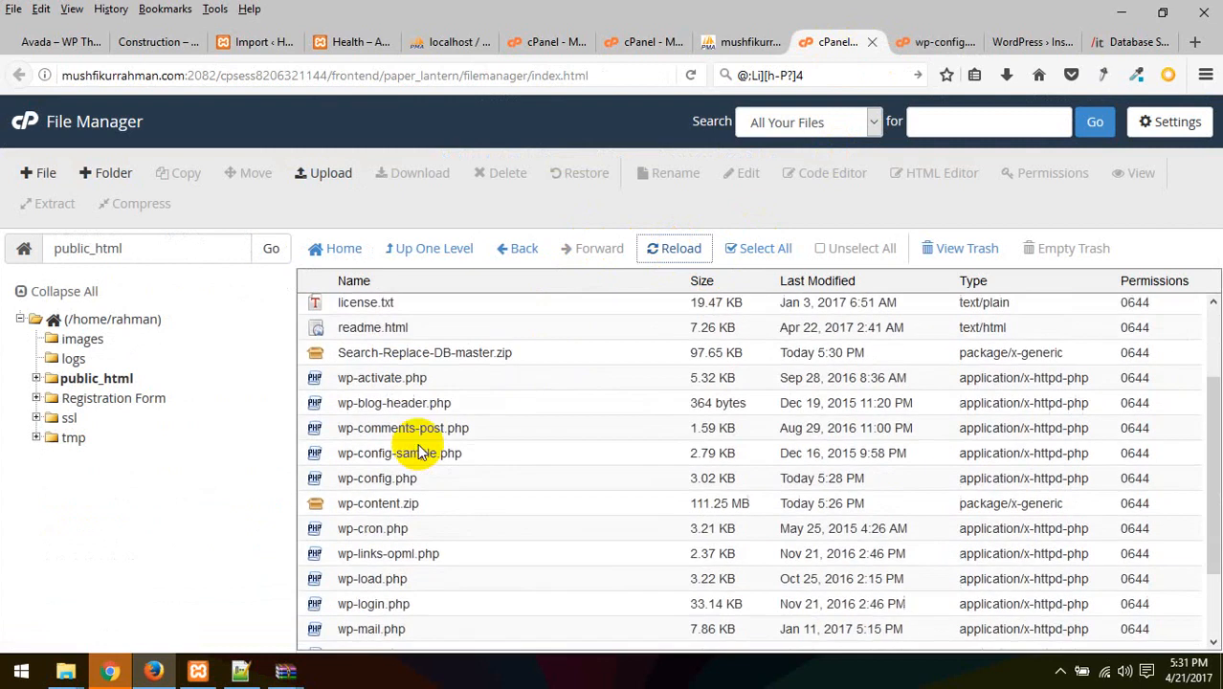
pyautogui.rightClick(407, 350)
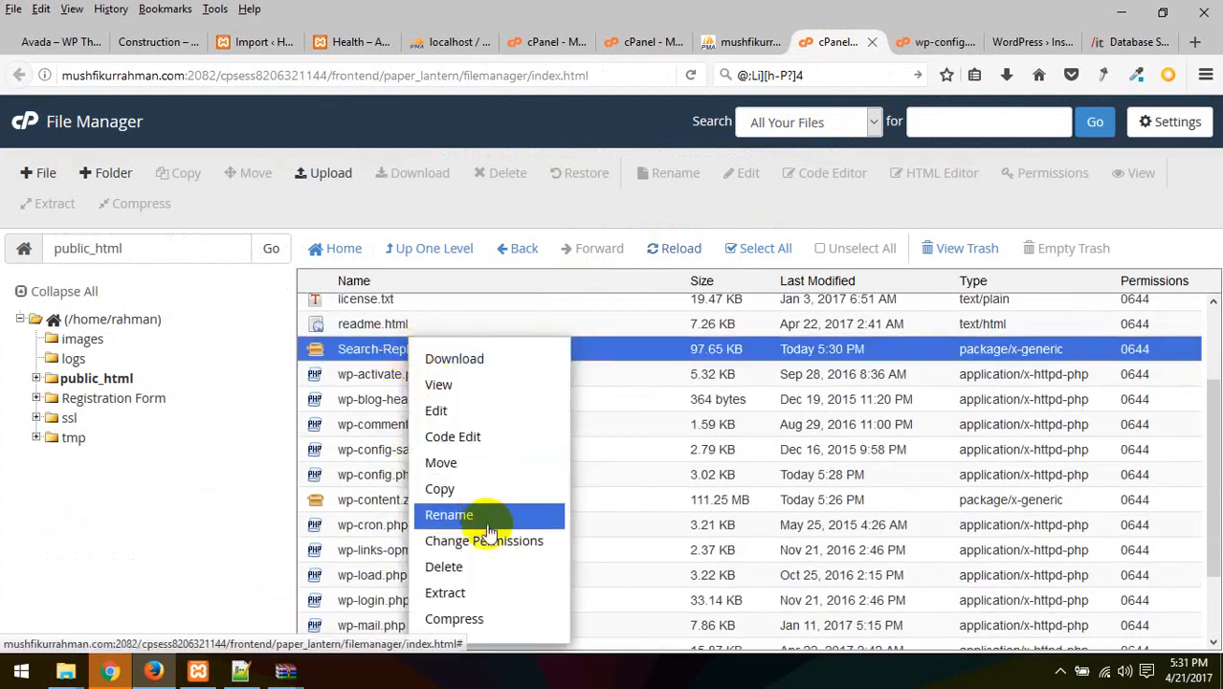
pyautogui.click(493, 595)
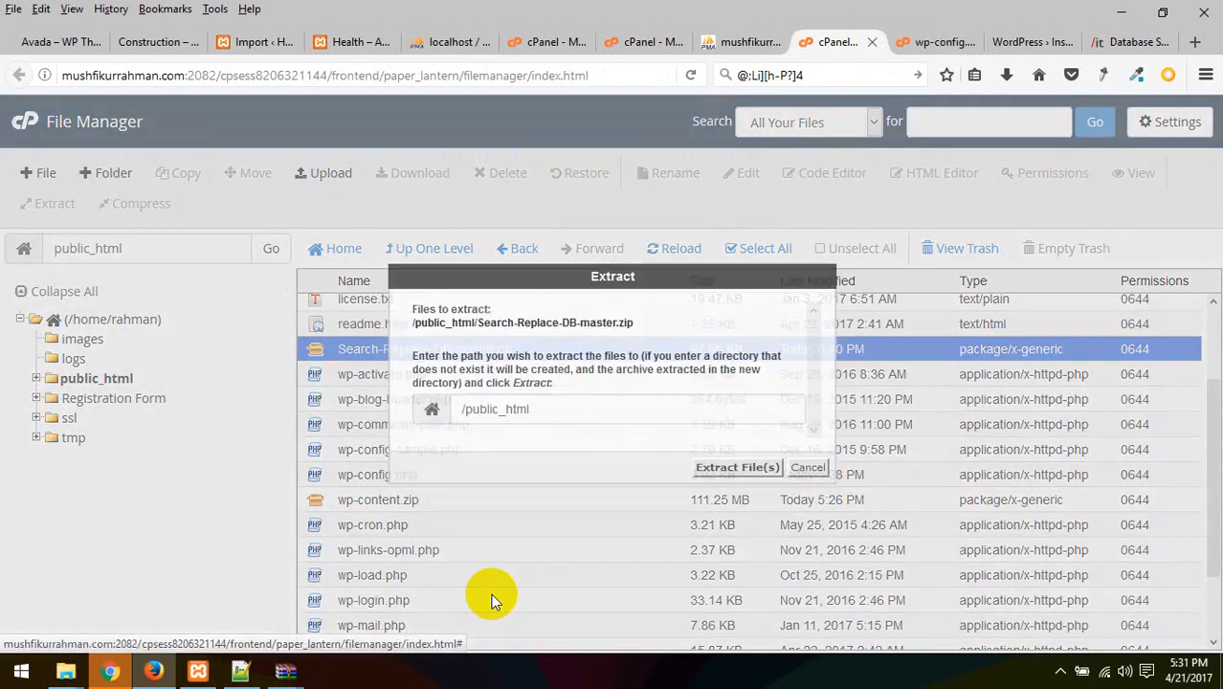
pyautogui.click(739, 467)
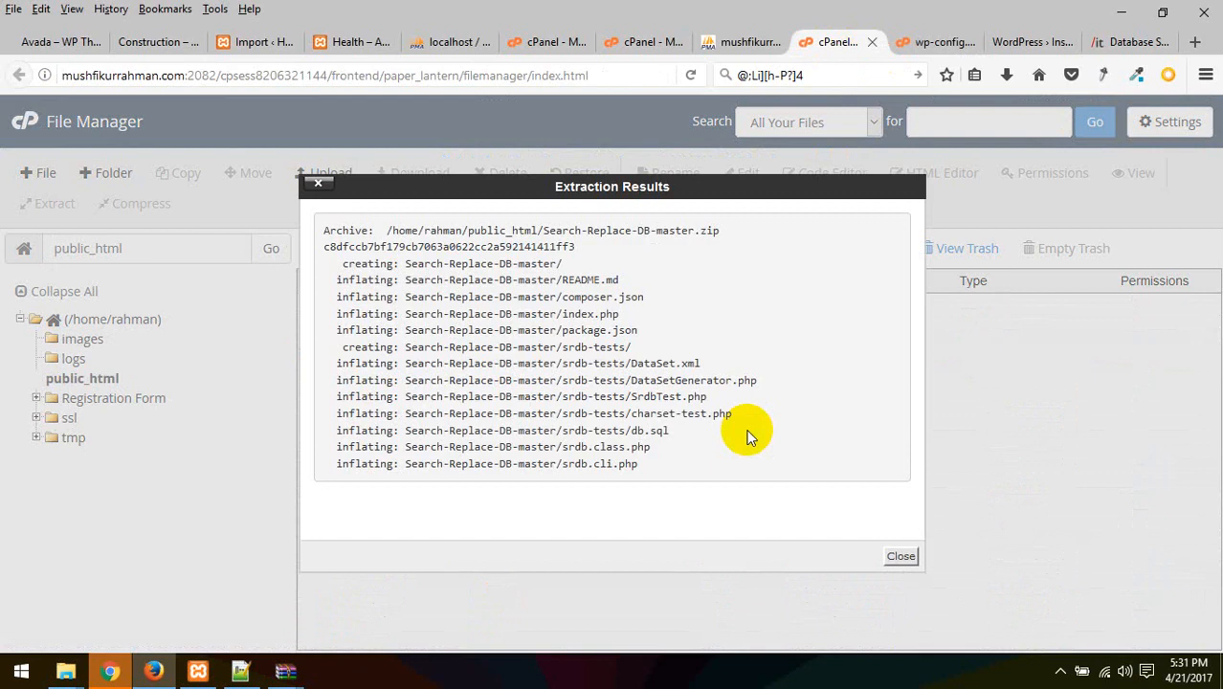
pyautogui.click(904, 556)
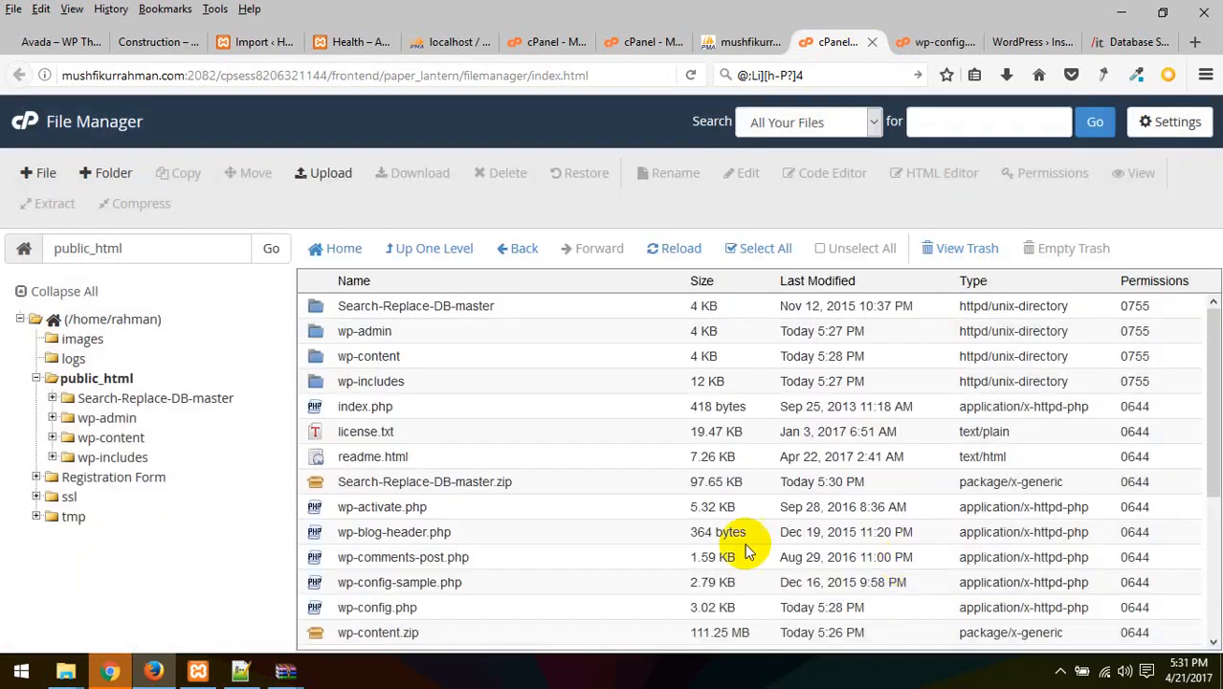
# Sort the file list by name and select the new Search-Replace-DB-master folder
pyautogui.rightClick(413, 315)
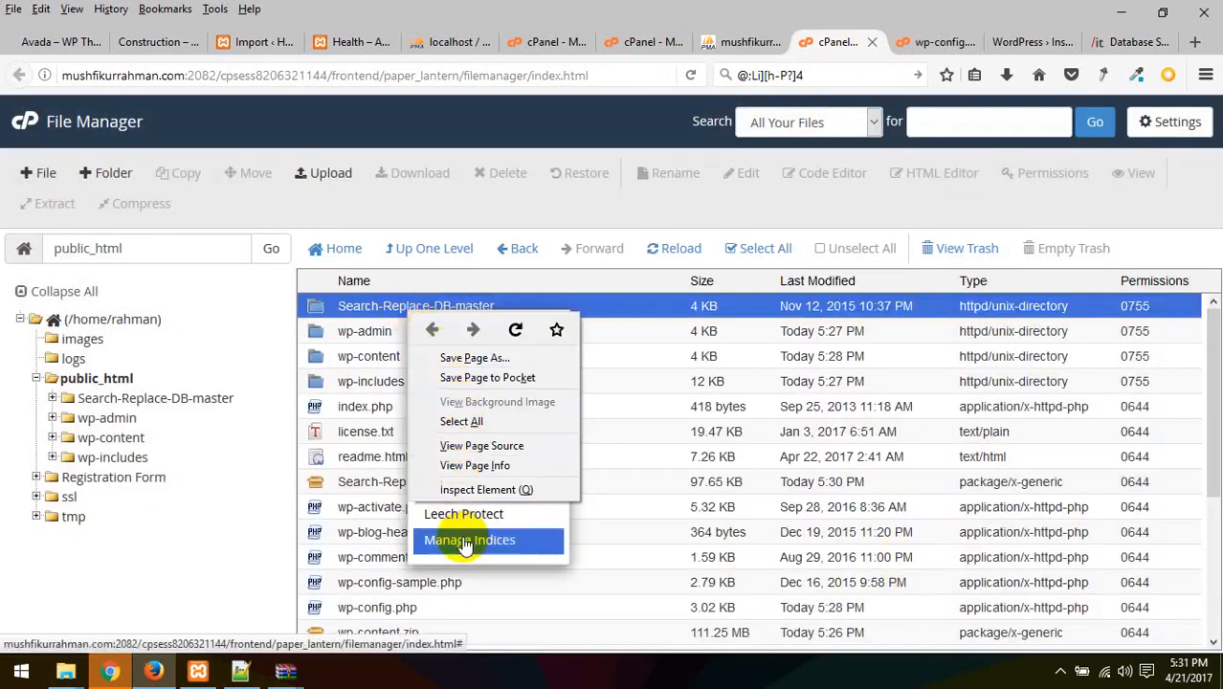
pyautogui.click(623, 284)
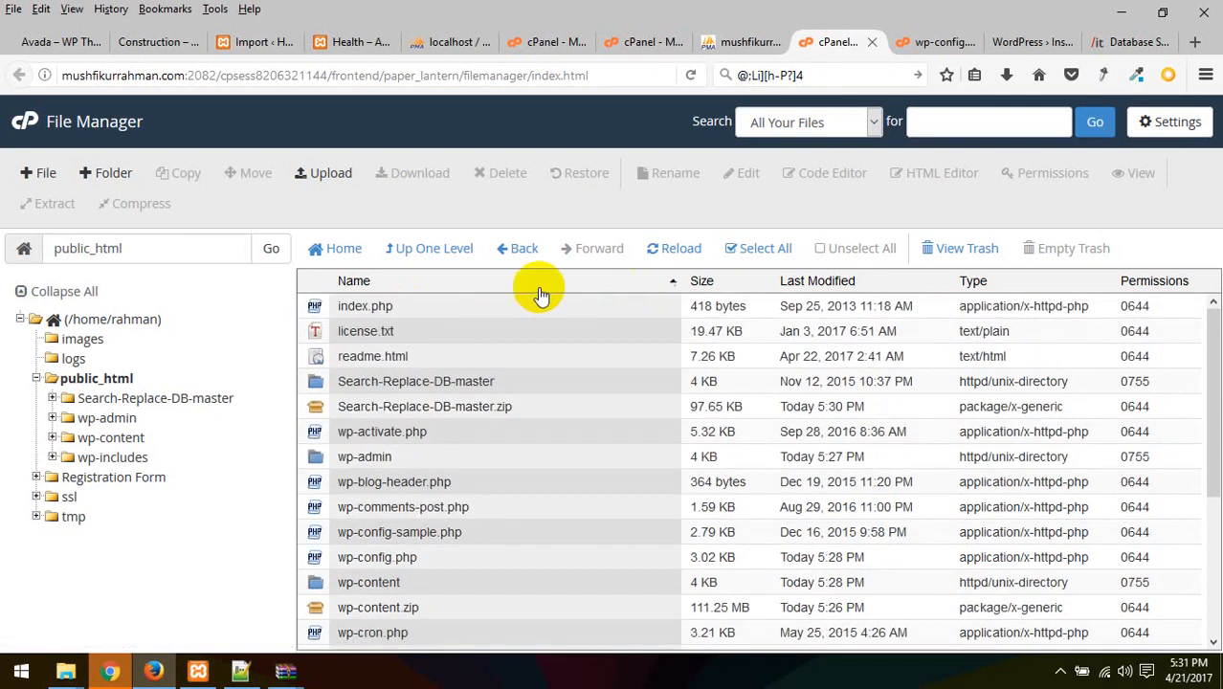
pyautogui.click(459, 387)
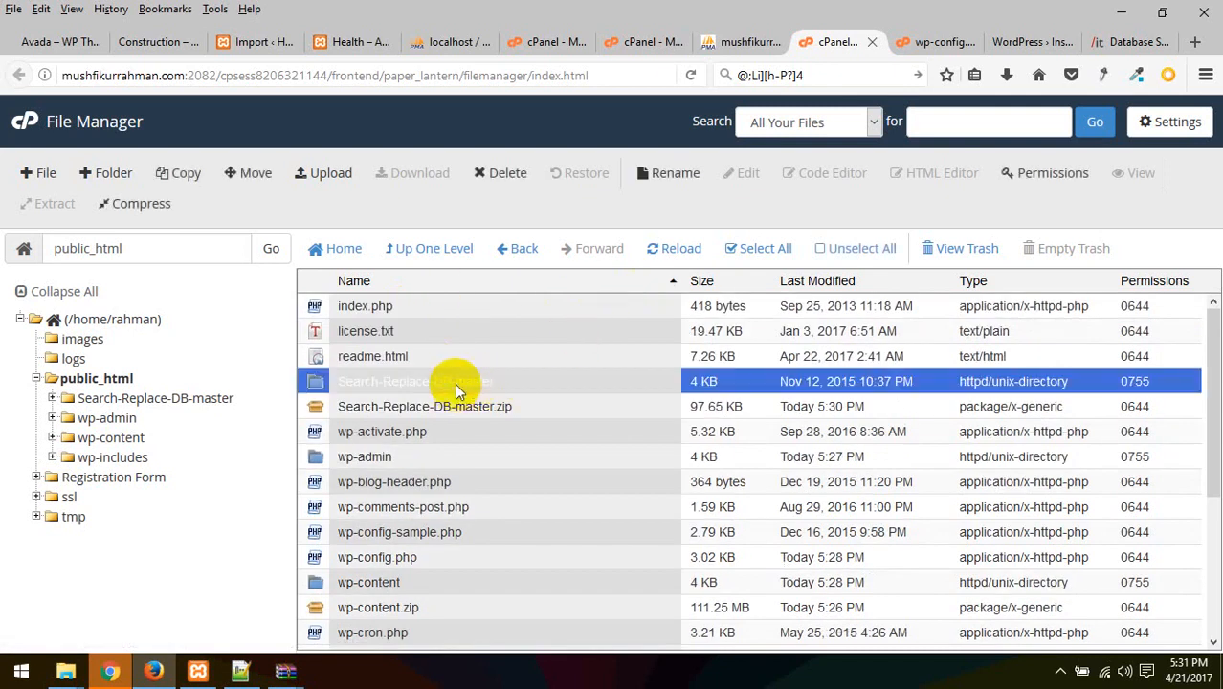
# Re-sort the files by name and bring up Rename for the Search-Replace-DB-master folder
pyautogui.click(677, 284)
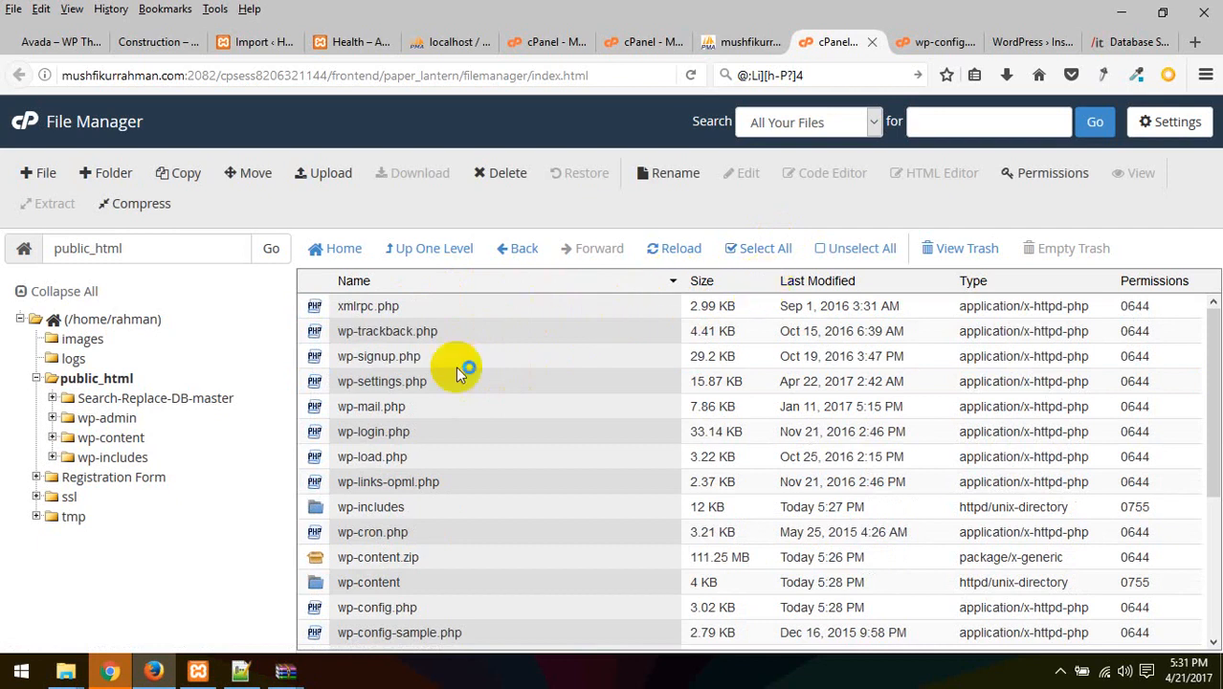
pyautogui.click(669, 284)
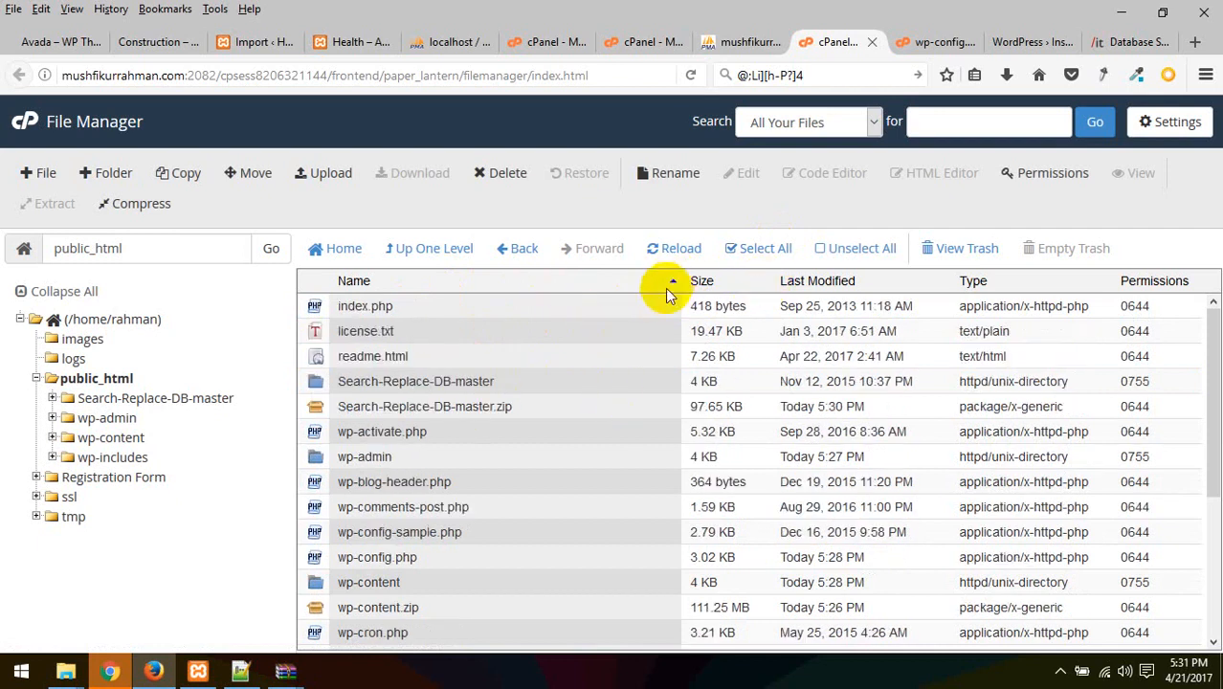
pyautogui.moveTo(1208, 396)
pyautogui.mouseDown()
pyautogui.moveTo(1207, 437)
pyautogui.moveTo(1208, 415)
pyautogui.mouseUp()
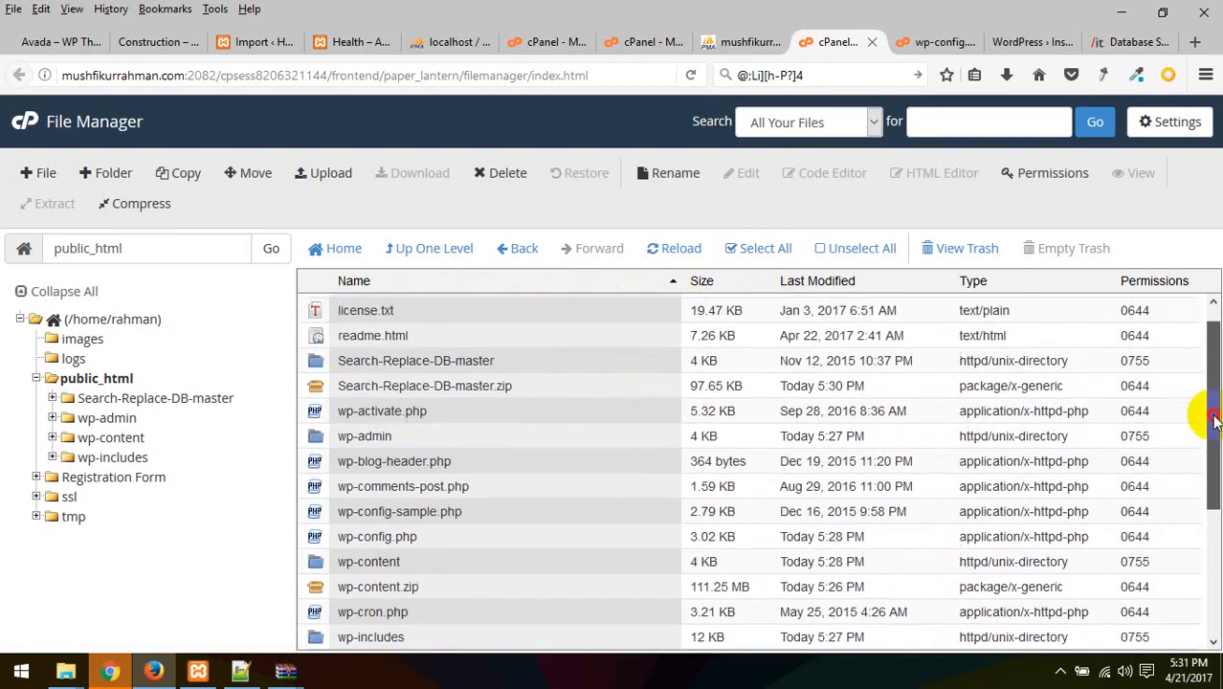
pyautogui.rightClick(450, 360)
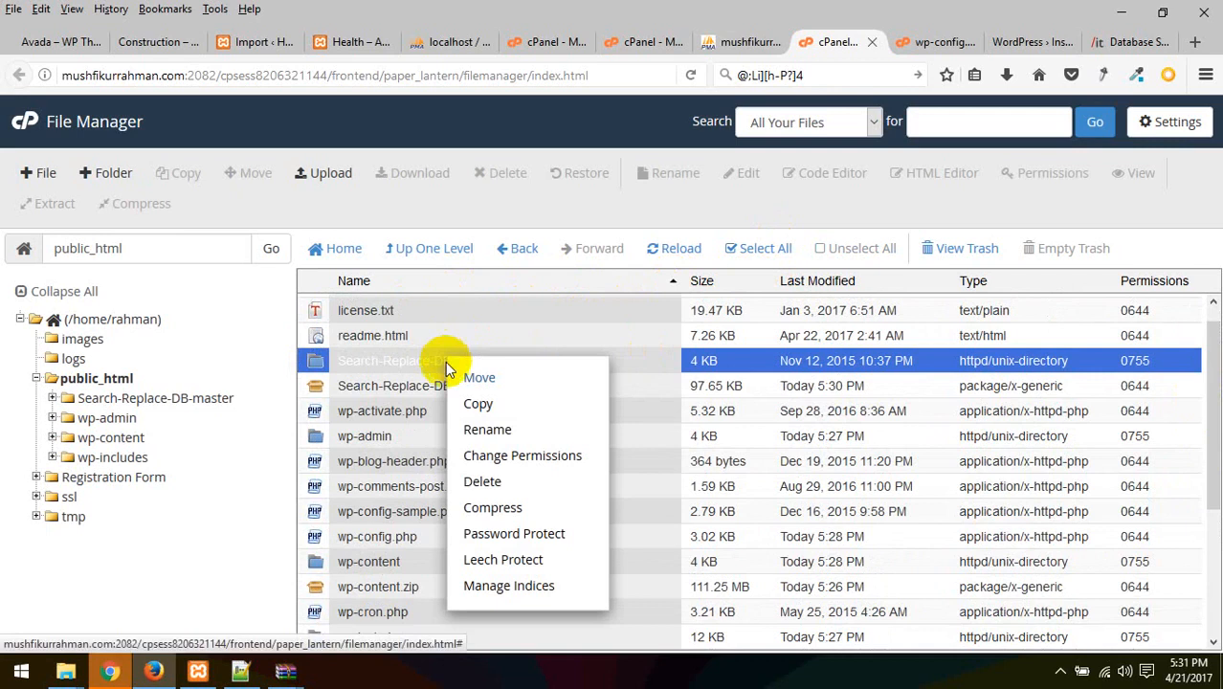
pyautogui.click(478, 429)
pyautogui.moveTo(588, 392); pyautogui.dragTo(232, 342)
pyautogui.hotkey('ctrl', 'c')
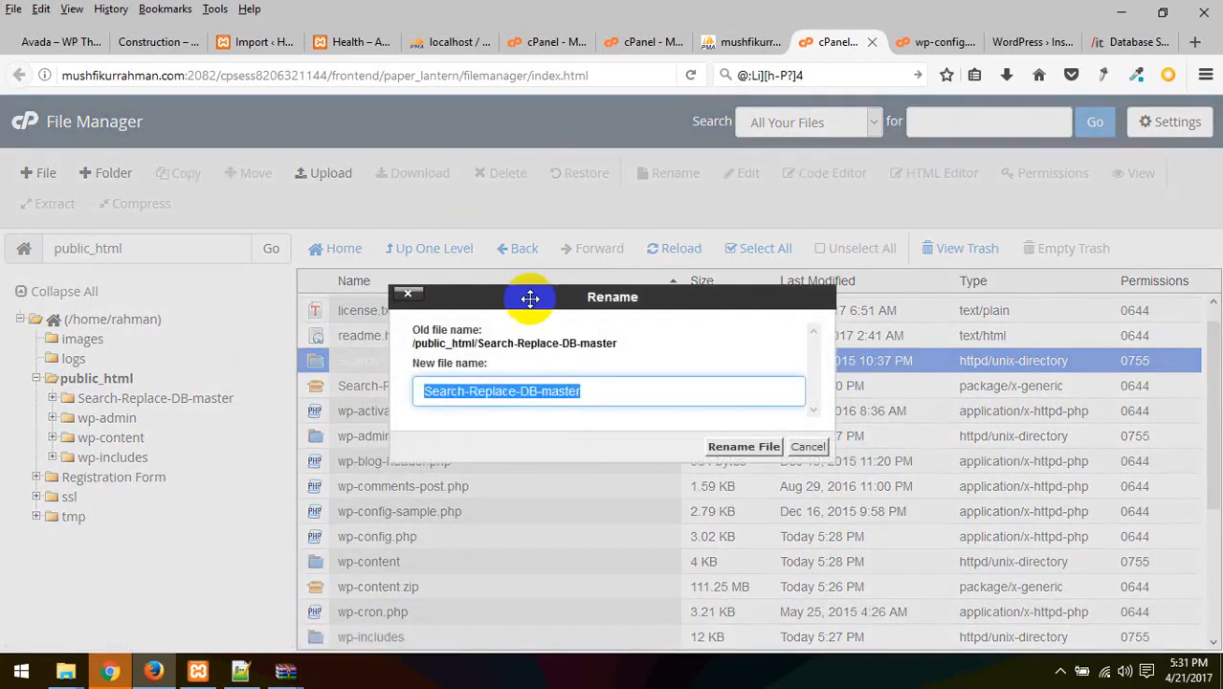
# Load the Search-Replace-DB-master page on the live domain instead of wp-admin/install.php
pyautogui.click(1033, 42)
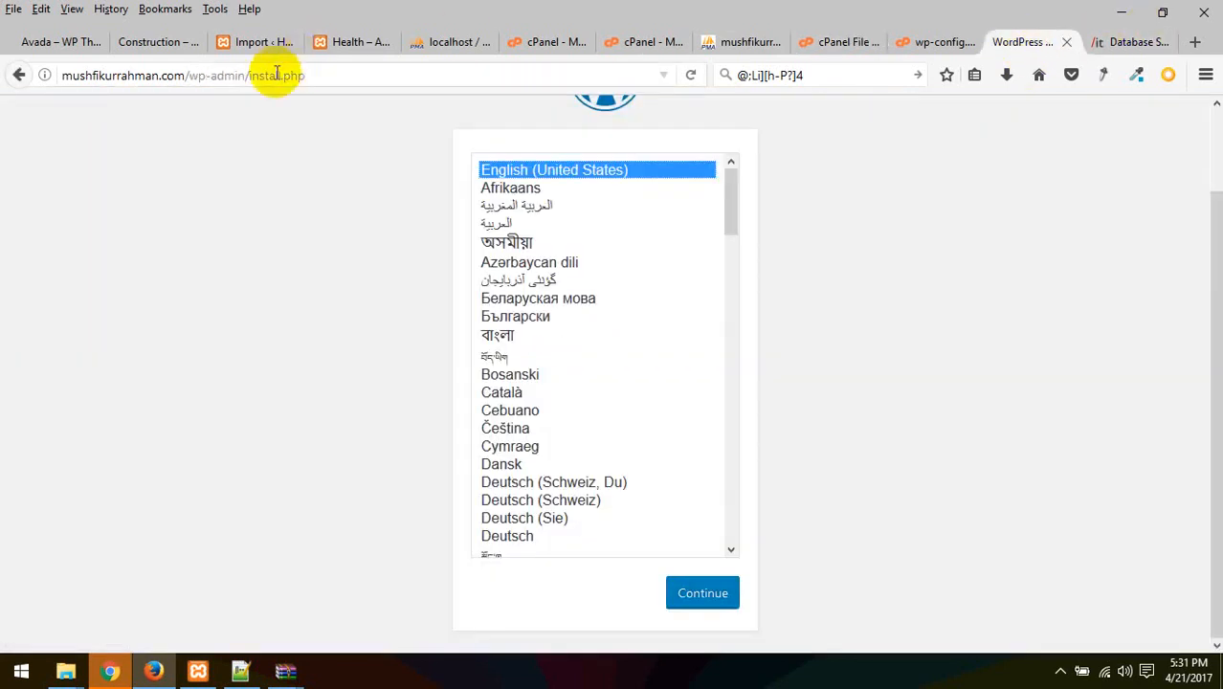
pyautogui.moveTo(191, 75); pyautogui.dragTo(469, 72)
pyautogui.hotkey('ctrl', 'v')
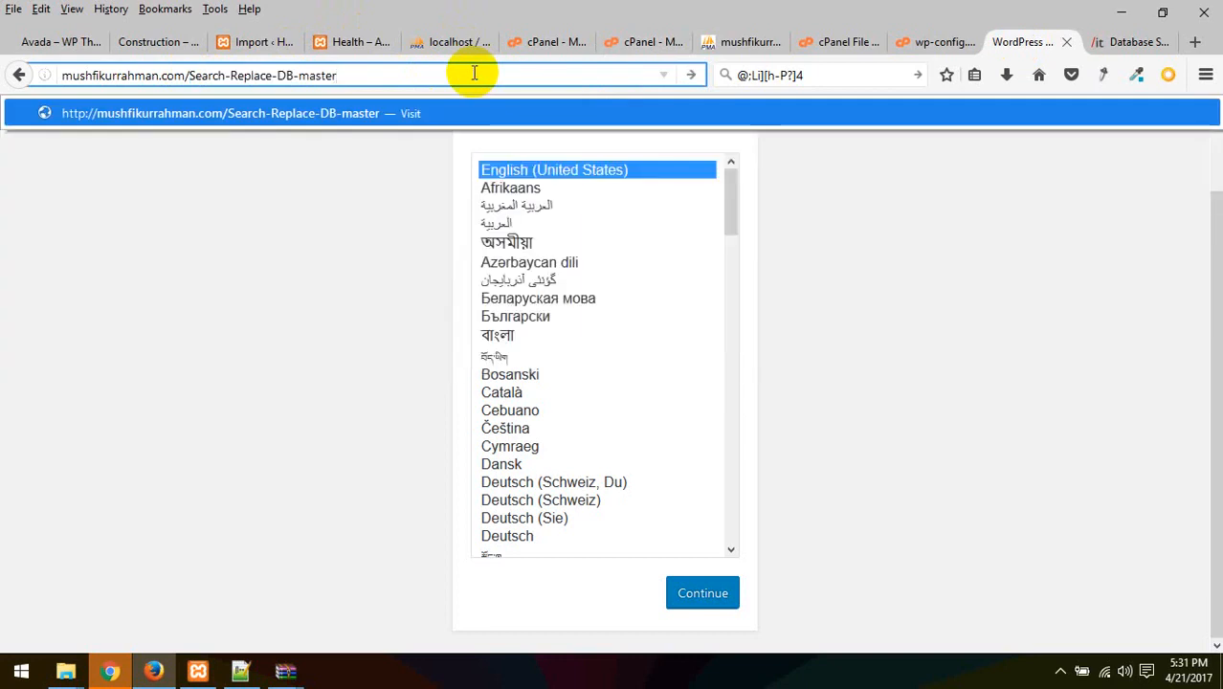
pyautogui.press('Return')
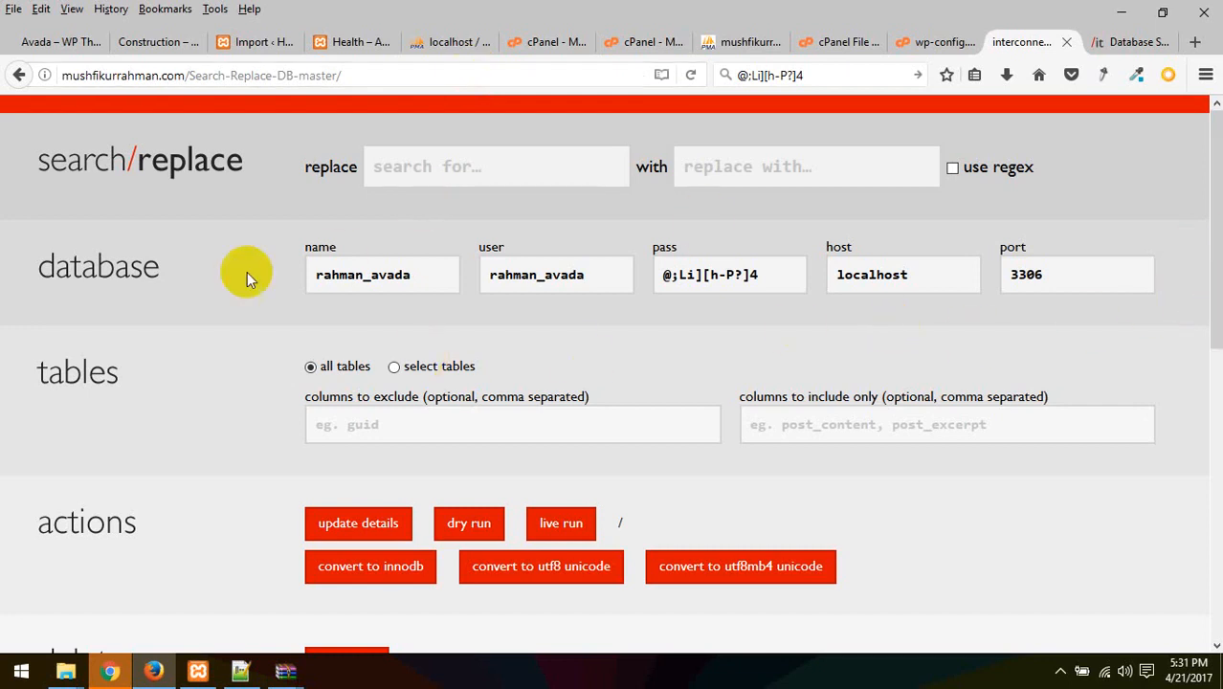
# Check the pre-filled database name, user, password and host, keeping all tables selected
pyautogui.moveTo(451, 281); pyautogui.dragTo(320, 280)
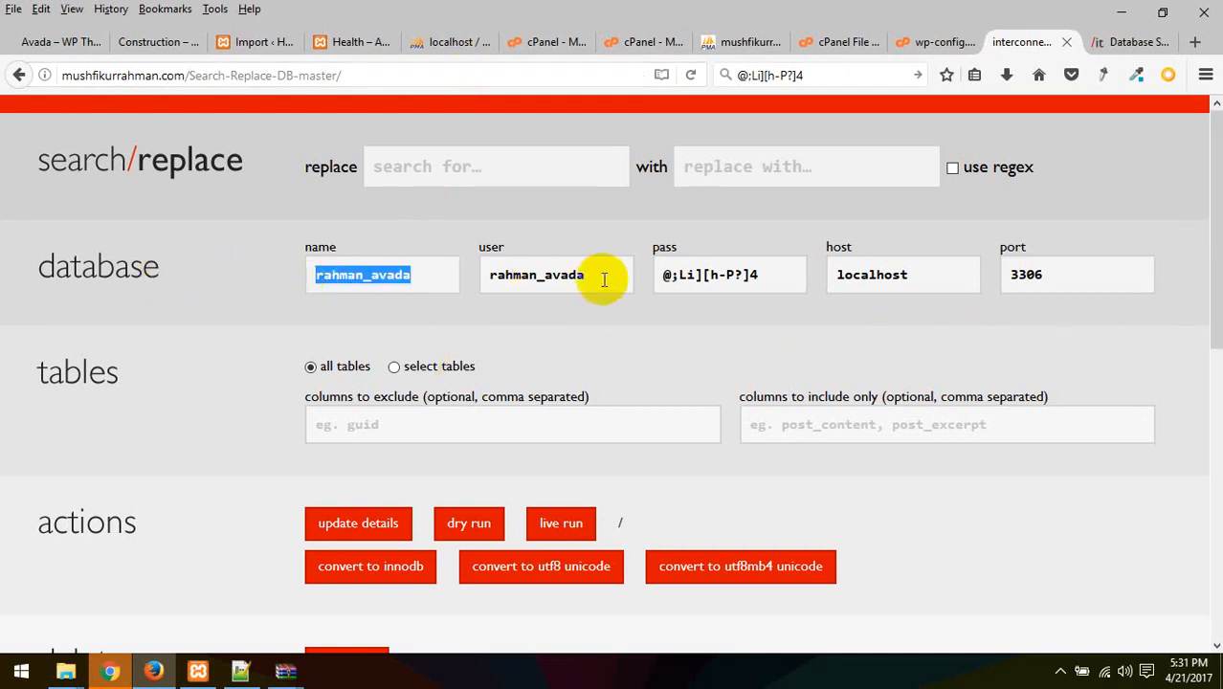
pyautogui.moveTo(604, 280); pyautogui.dragTo(497, 278)
pyautogui.moveTo(770, 275); pyautogui.dragTo(616, 276)
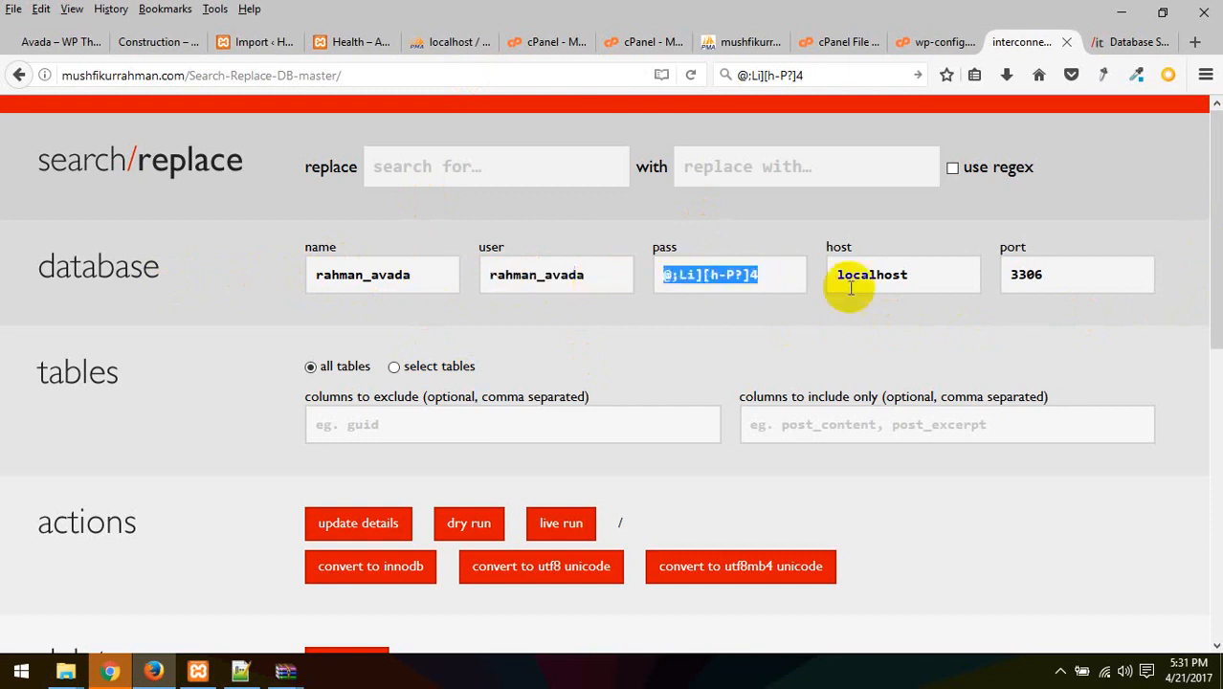
pyautogui.doubleClick(928, 275)
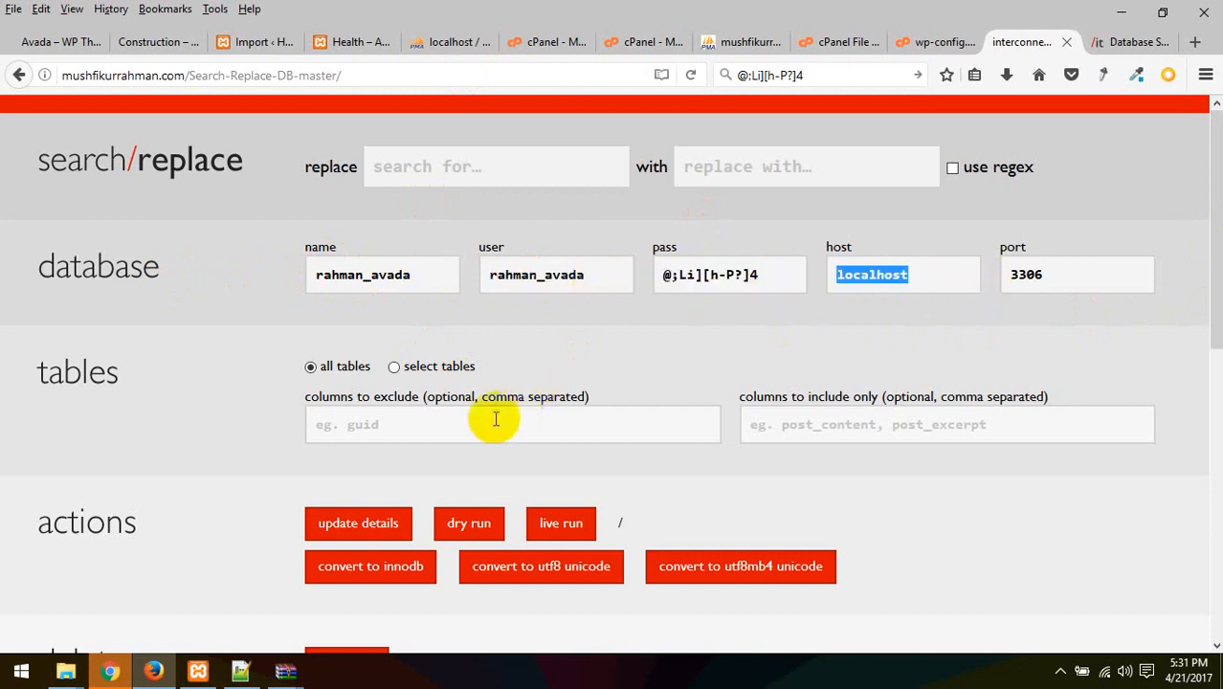
pyautogui.click(423, 367)
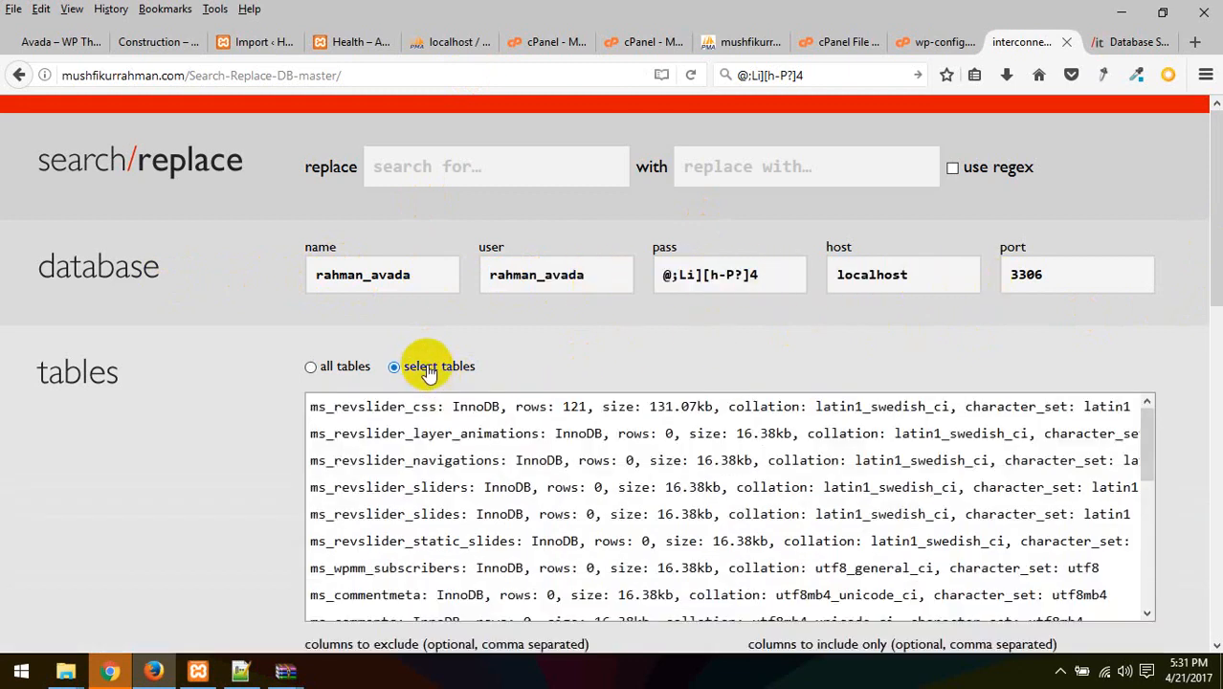
pyautogui.click(318, 366)
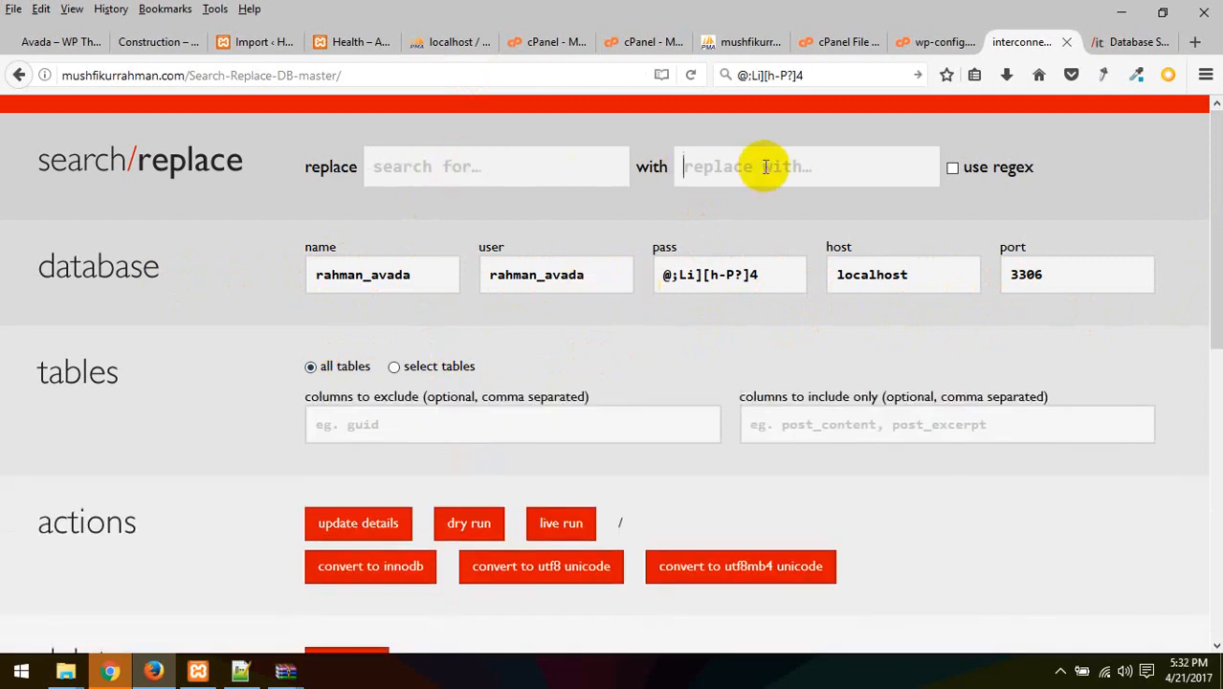
pyautogui.click(444, 171)
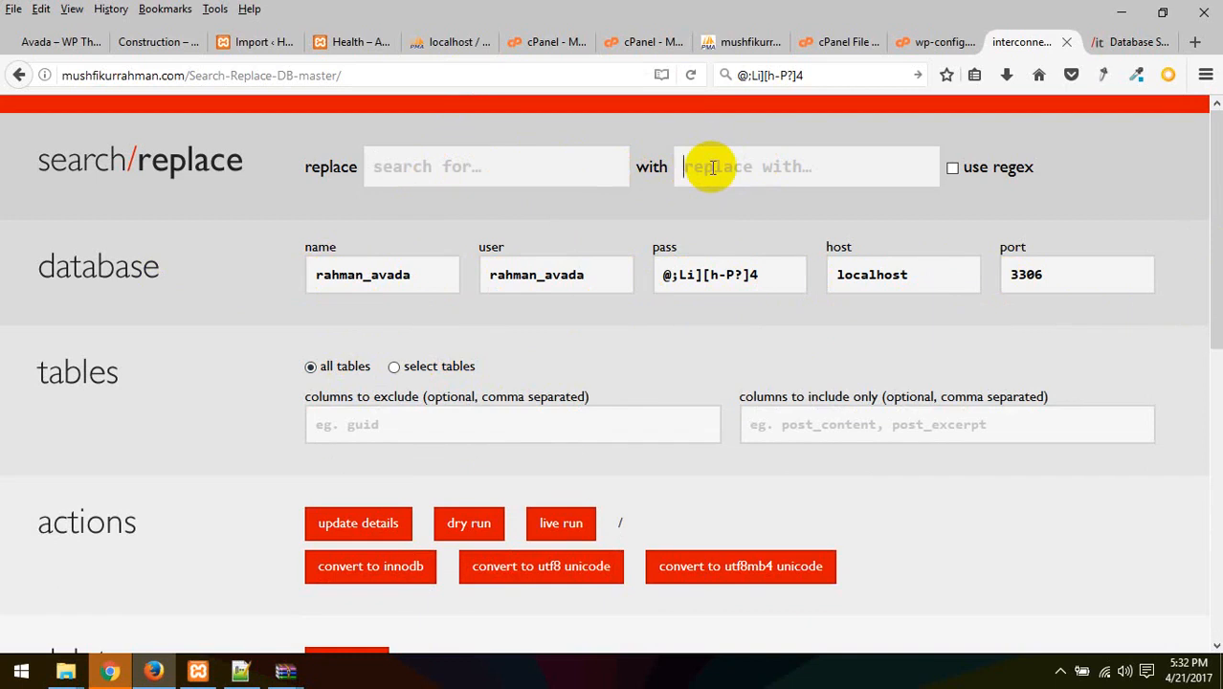
pyautogui.click(753, 38)
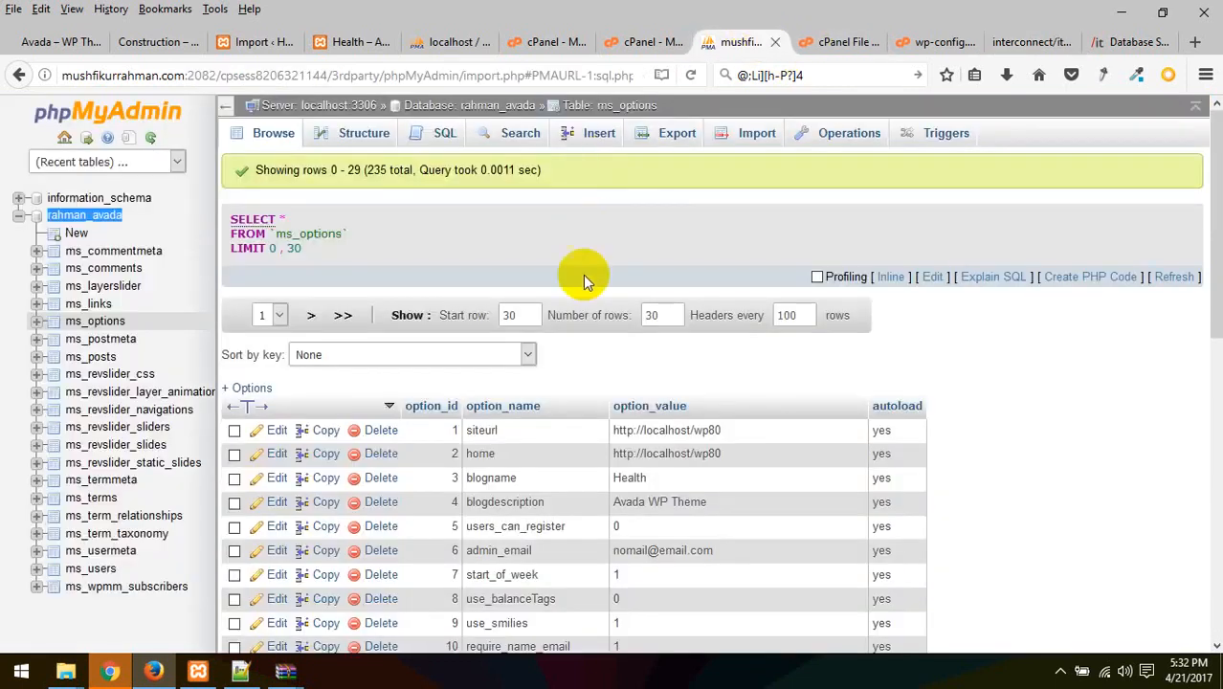
pyautogui.doubleClick(761, 430)
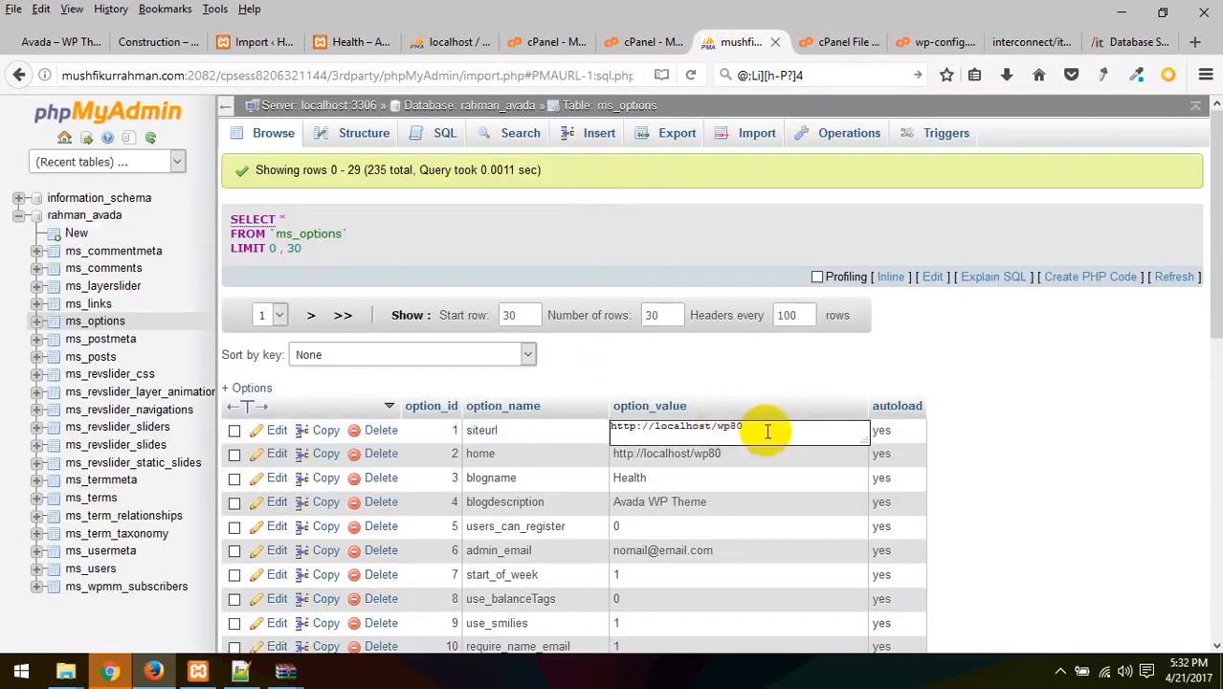
pyautogui.moveTo(765, 431); pyautogui.dragTo(548, 405)
pyautogui.hotkey('ctrl', 'c')
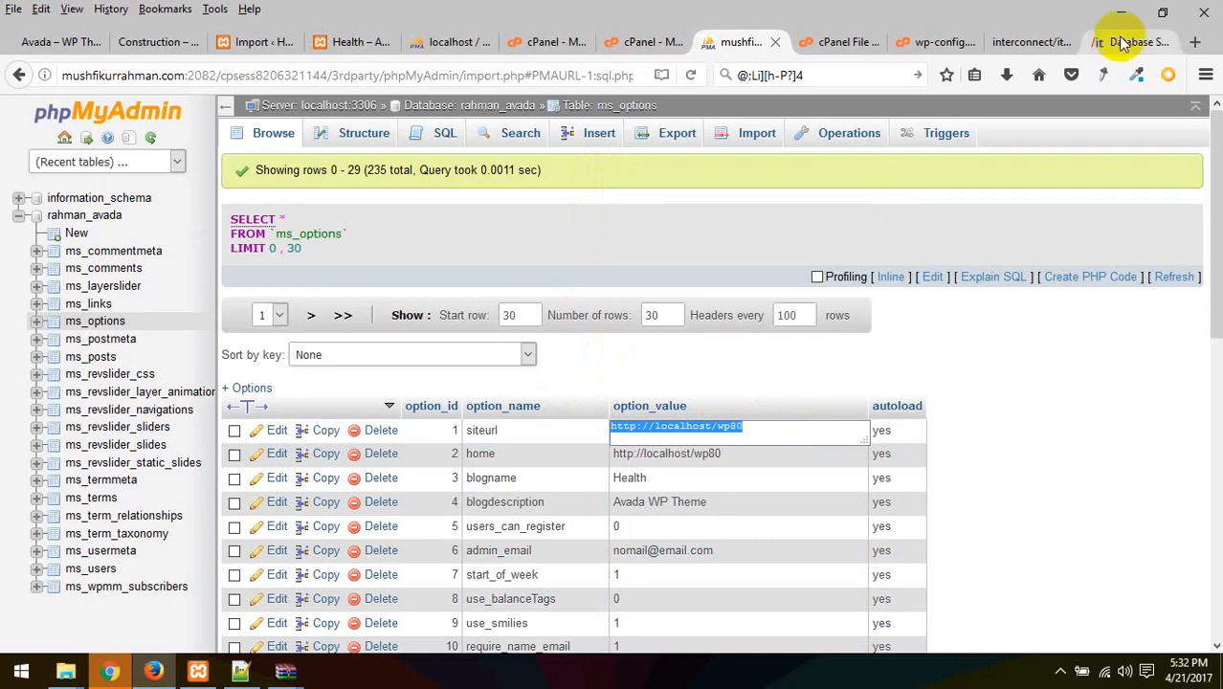
pyautogui.click(1023, 41)
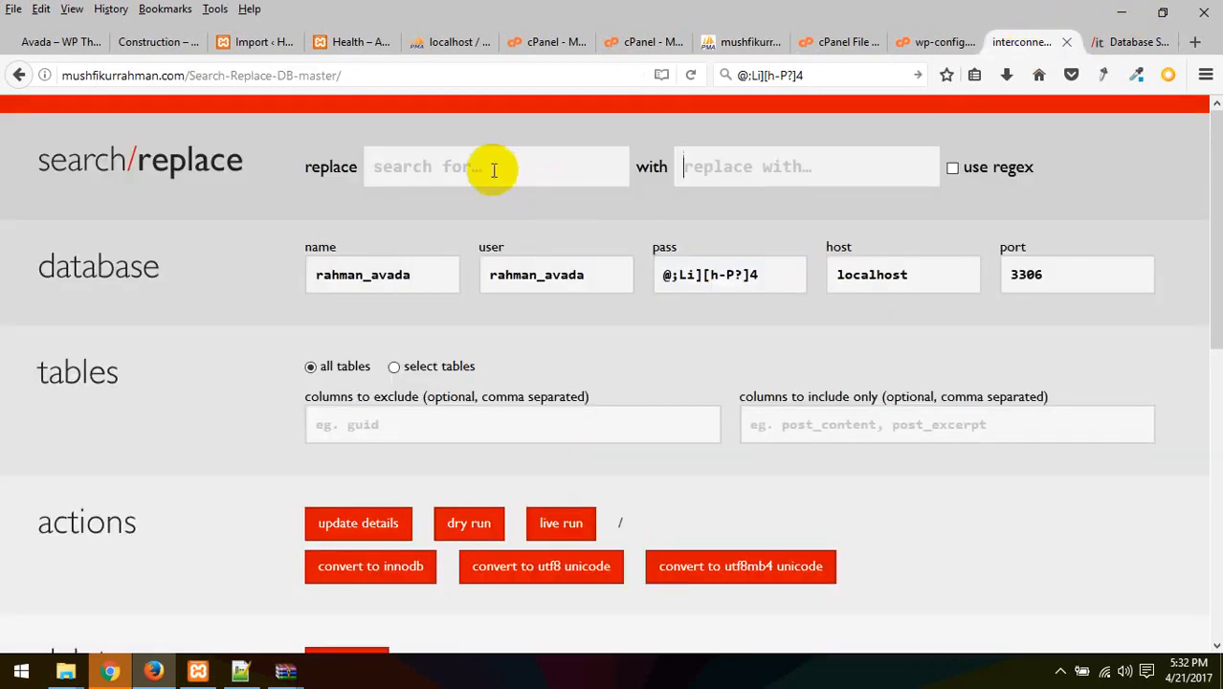
pyautogui.click(464, 165)
pyautogui.hotkey('ctrl', 'v')
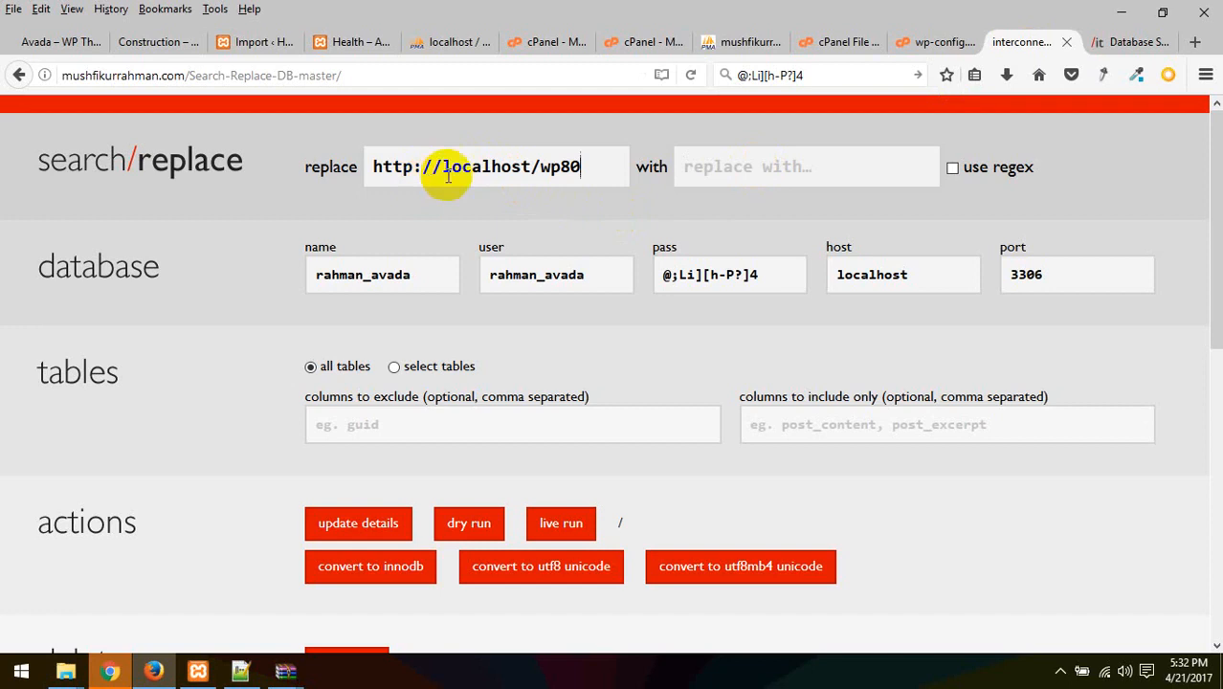
pyautogui.moveTo(443, 168); pyautogui.dragTo(292, 177)
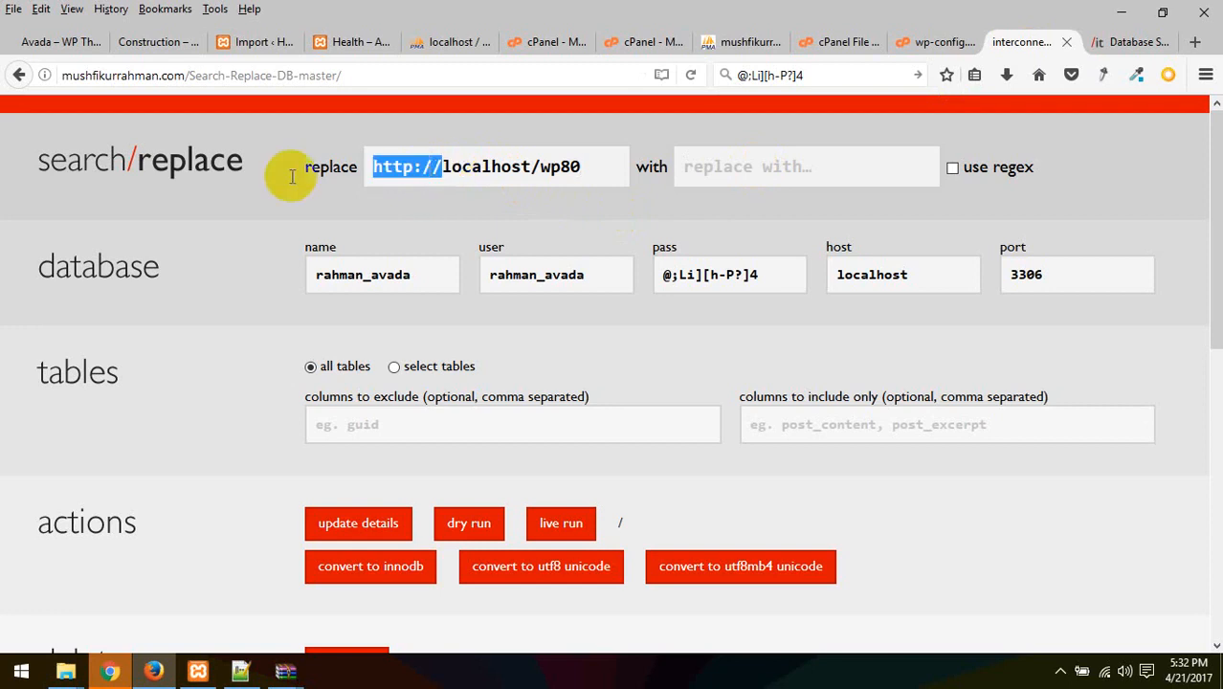
pyautogui.press('BackSpace')
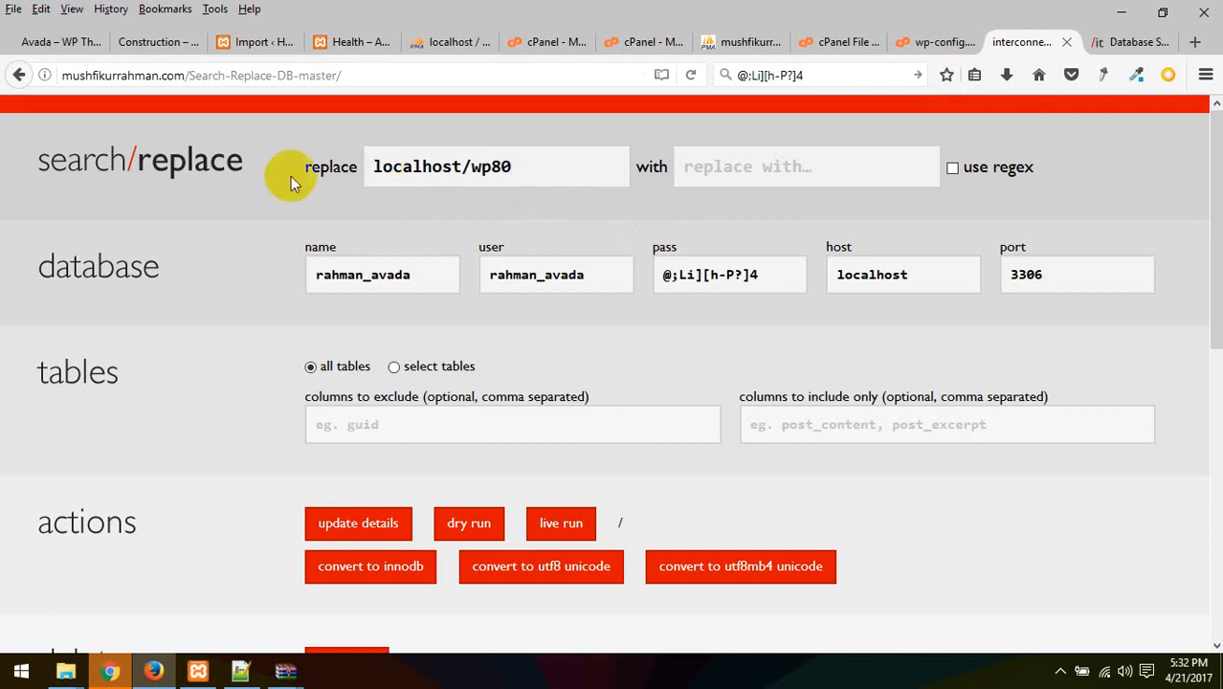
pyautogui.click(542, 165)
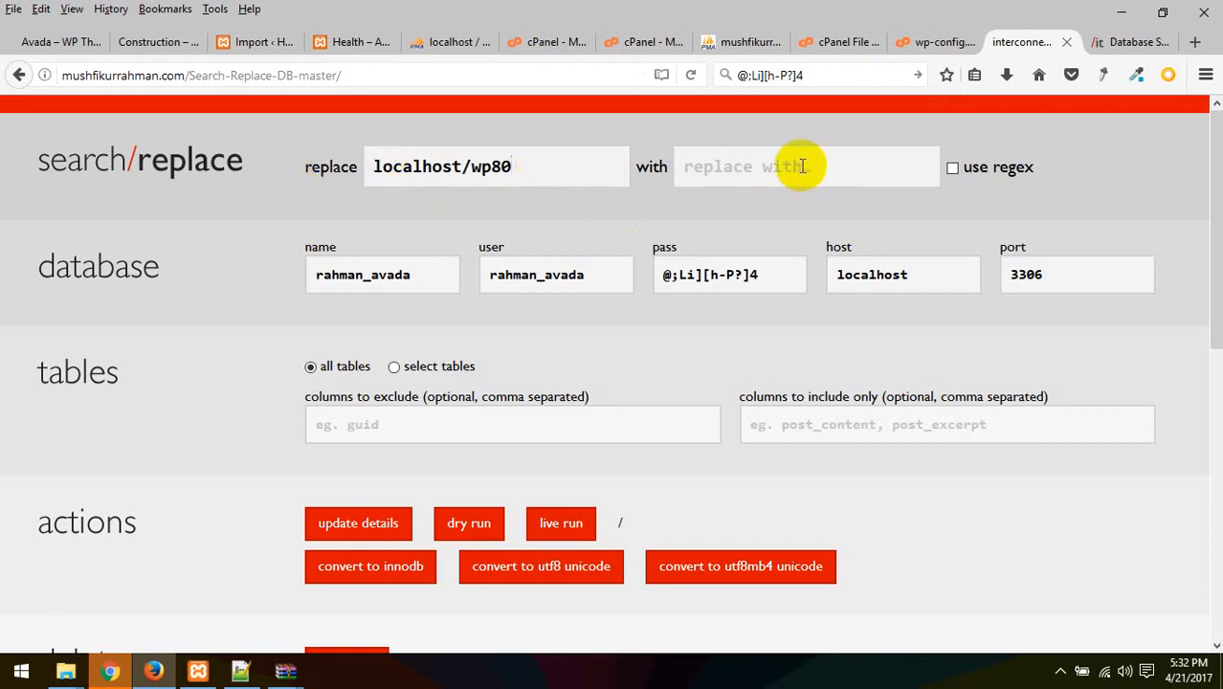
# Set the live domain from wp-config.php as the replacement, leaving regex off
pyautogui.click(933, 42)
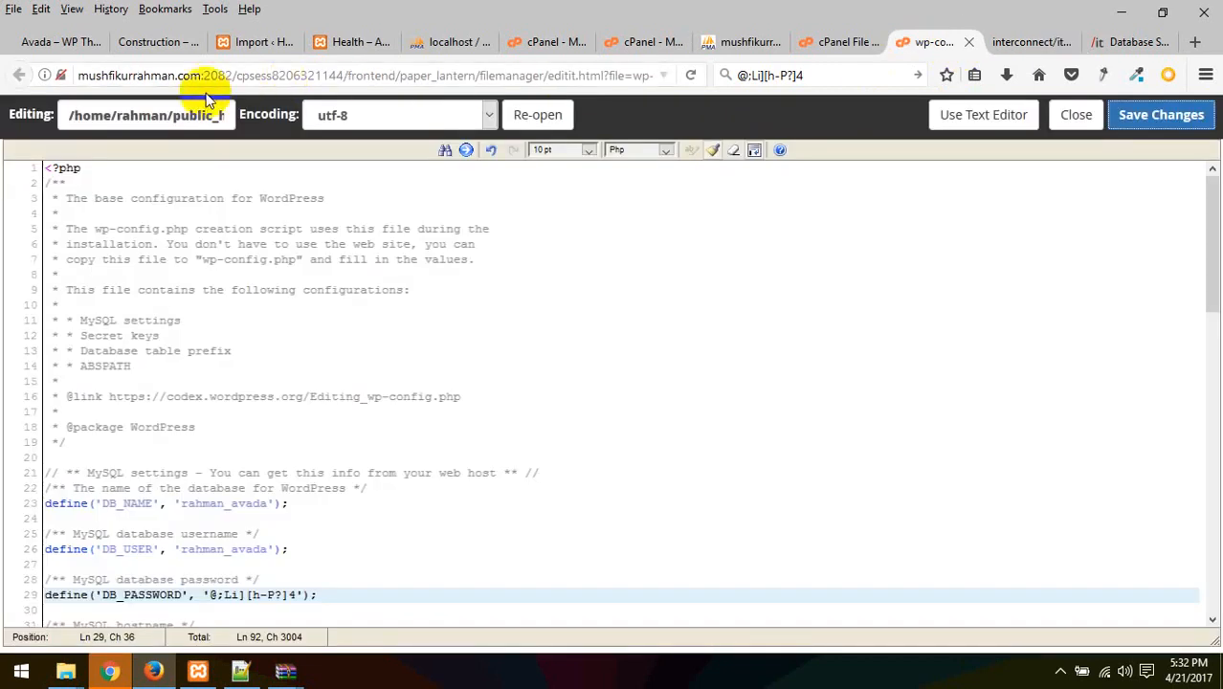
pyautogui.moveTo(201, 77); pyautogui.dragTo(76, 77)
pyautogui.hotkey('ctrl', 'c')
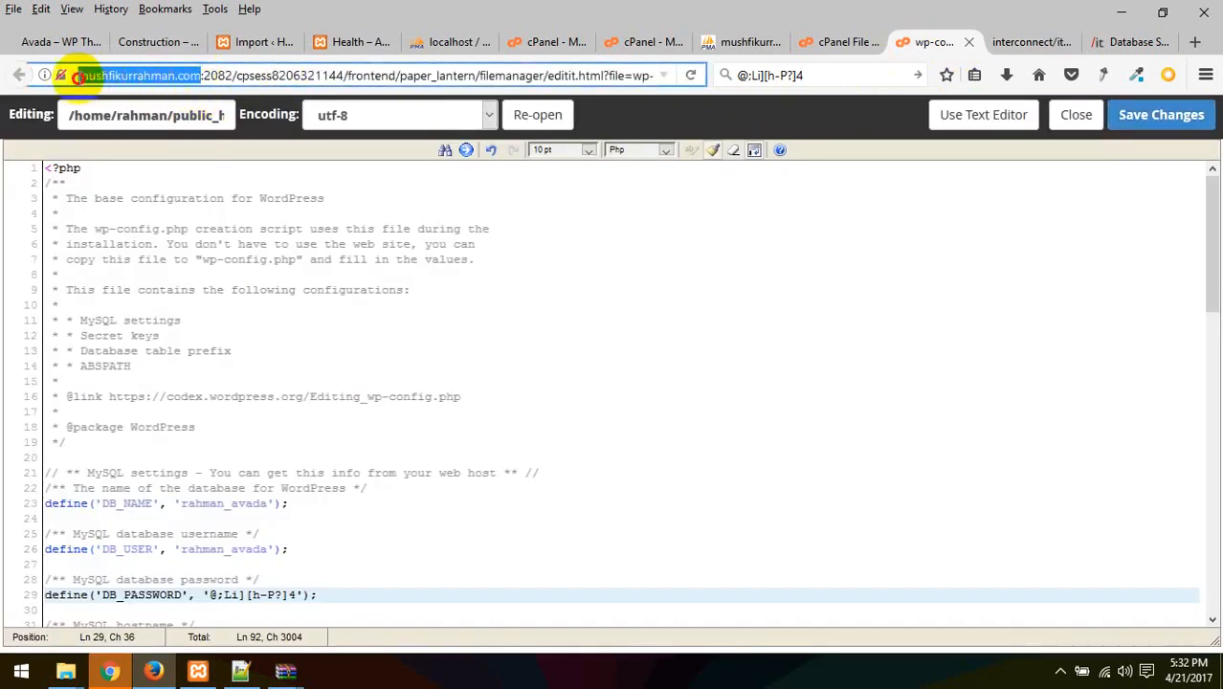
pyautogui.click(1022, 40)
pyautogui.click(771, 170)
pyautogui.hotkey('ctrl', 'v')
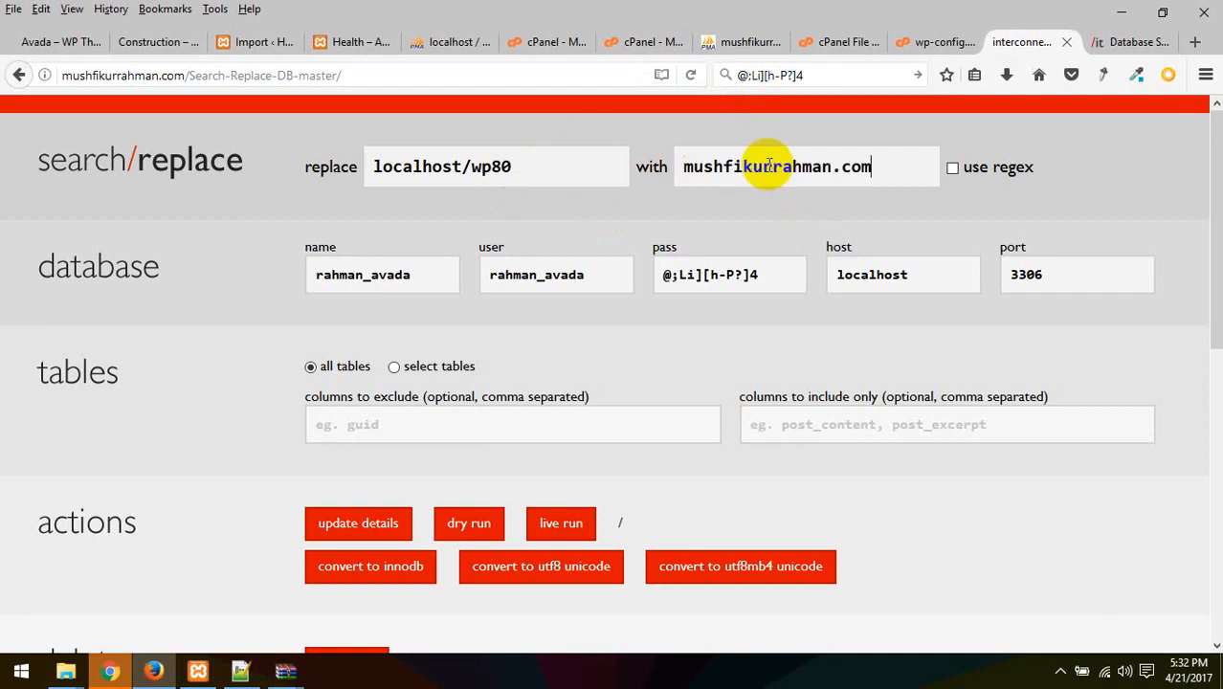
pyautogui.click(969, 172)
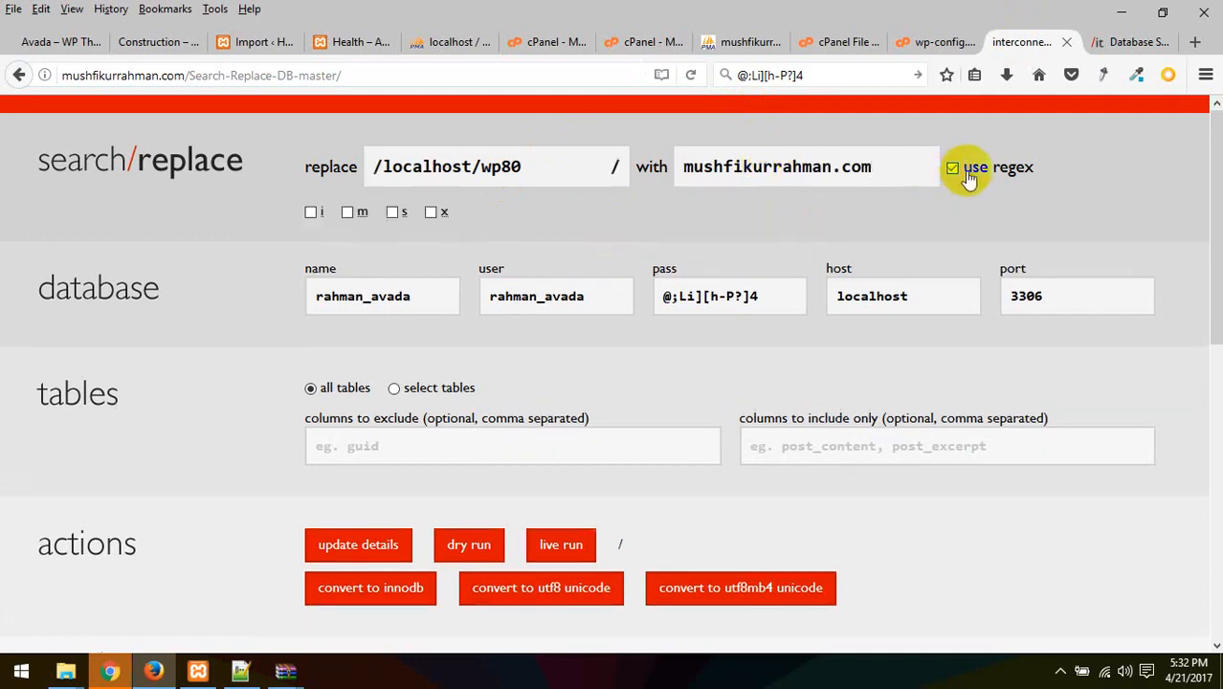
pyautogui.click(969, 172)
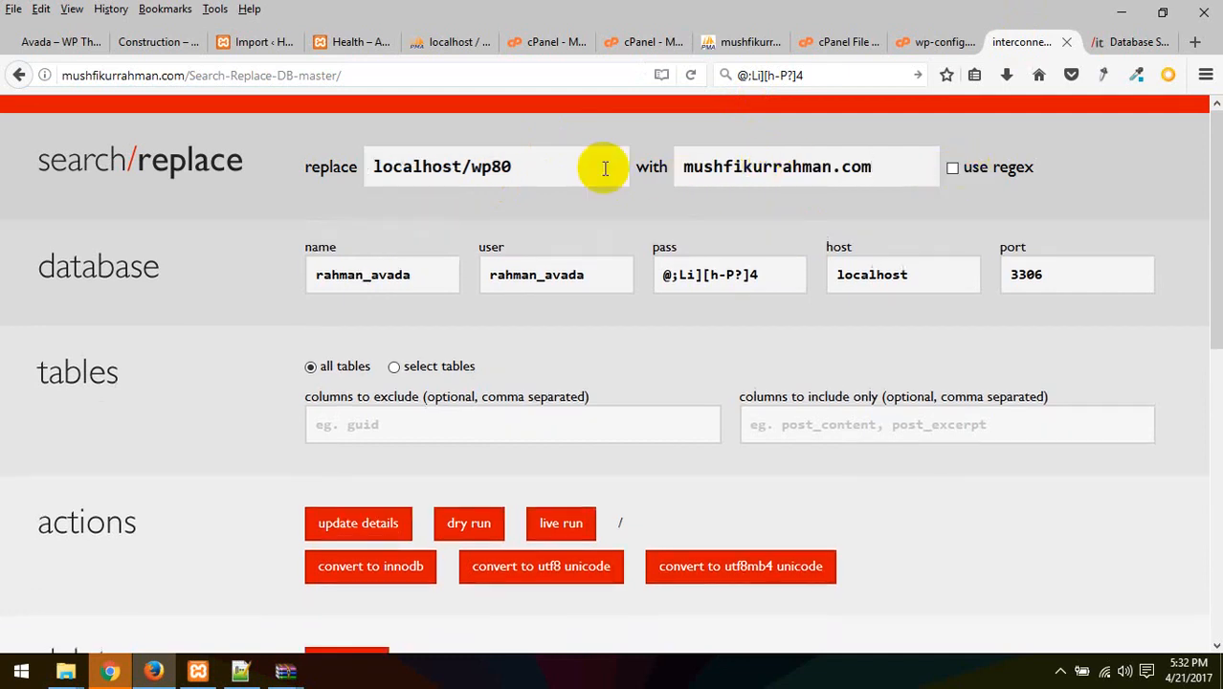
# Review the entered search and replacement values on the page
pyautogui.moveTo(606, 170); pyautogui.dragTo(96, 141)
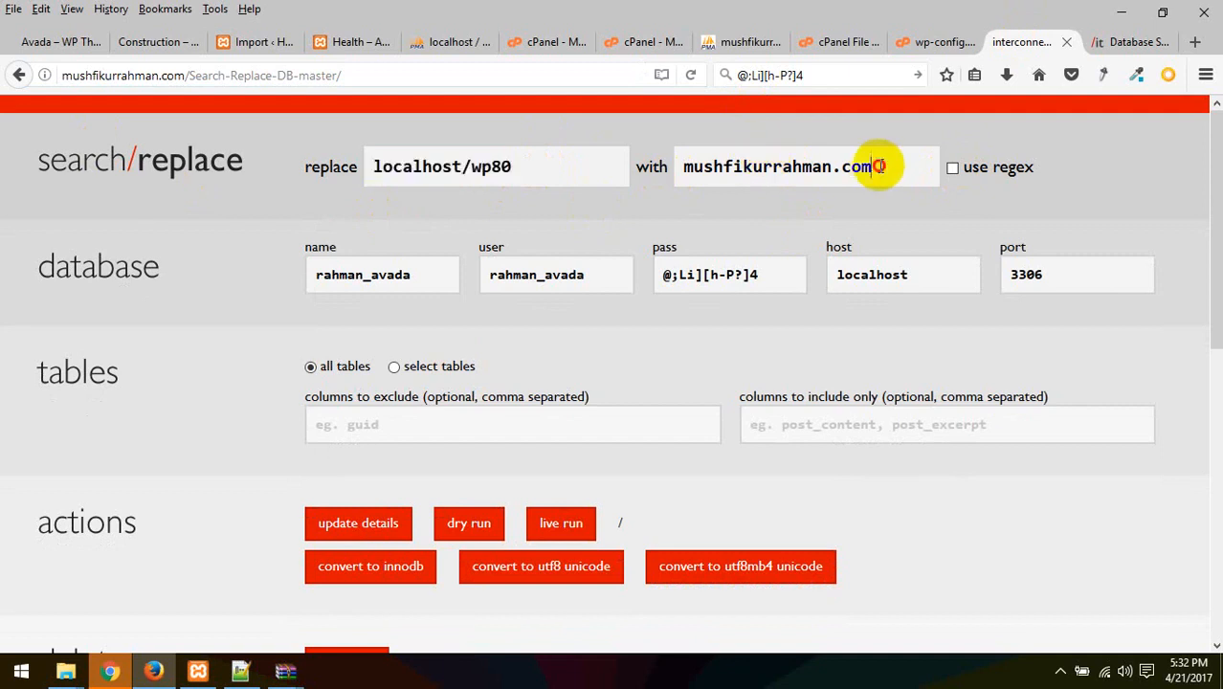
pyautogui.moveTo(873, 167); pyautogui.dragTo(547, 205)
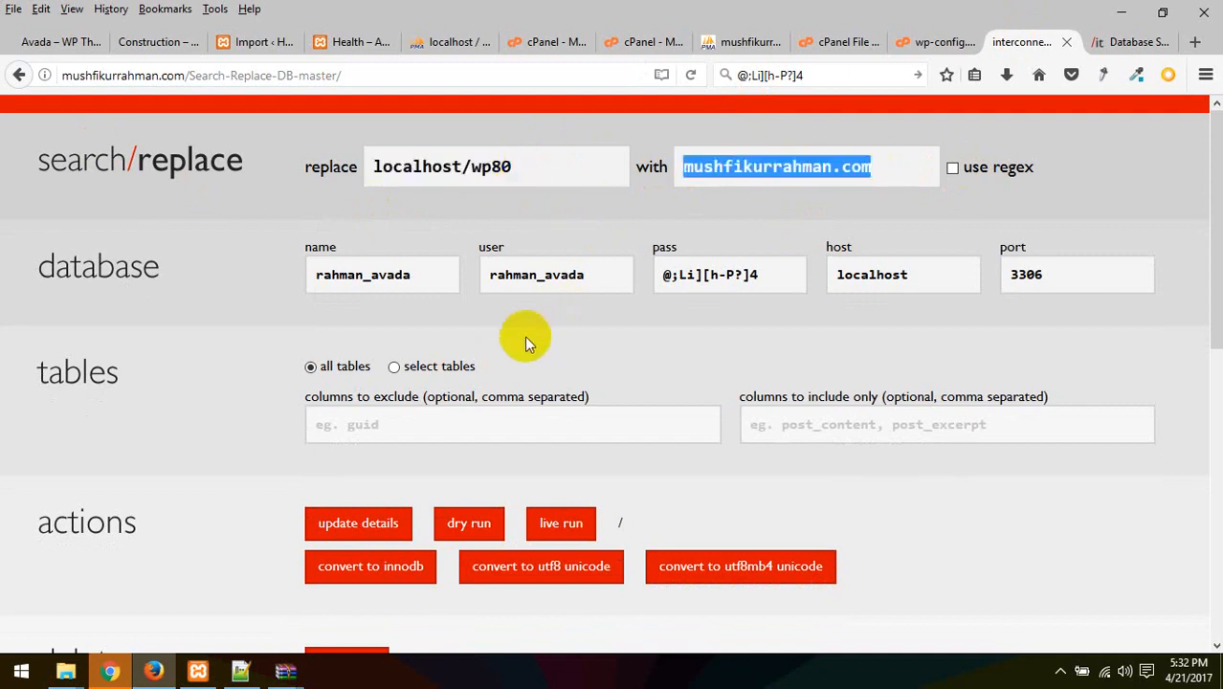
pyautogui.scroll(-4, 811, 377)
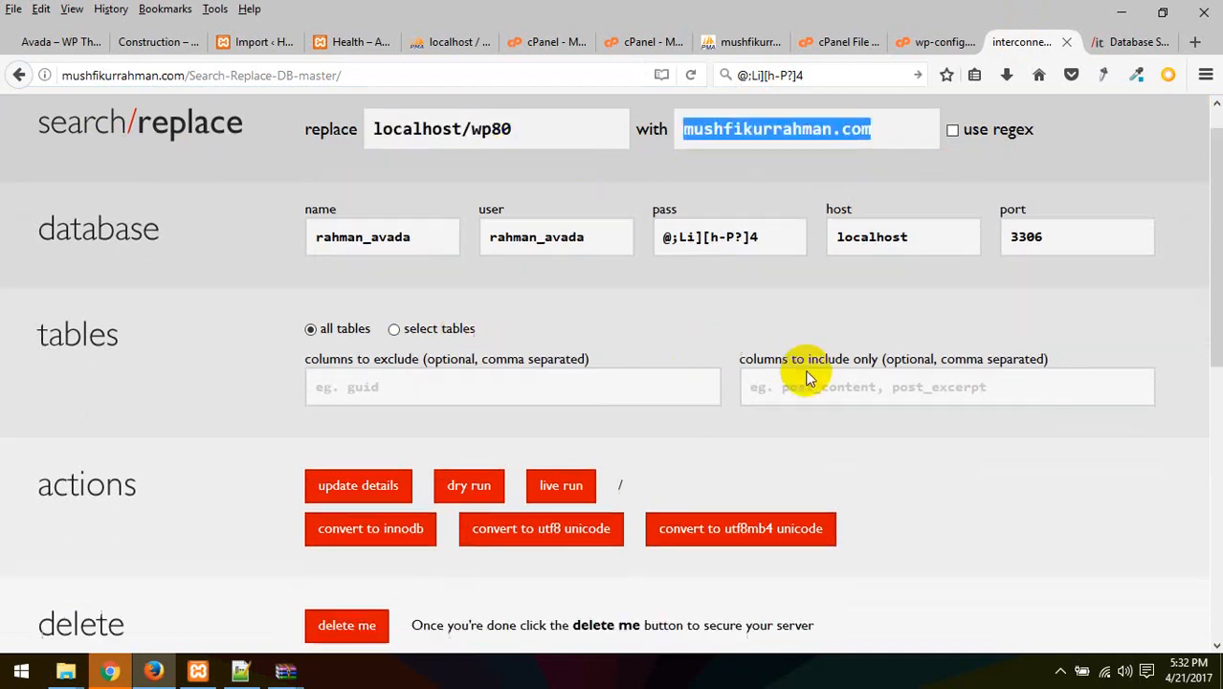
pyautogui.scroll(-7, 574, 455)
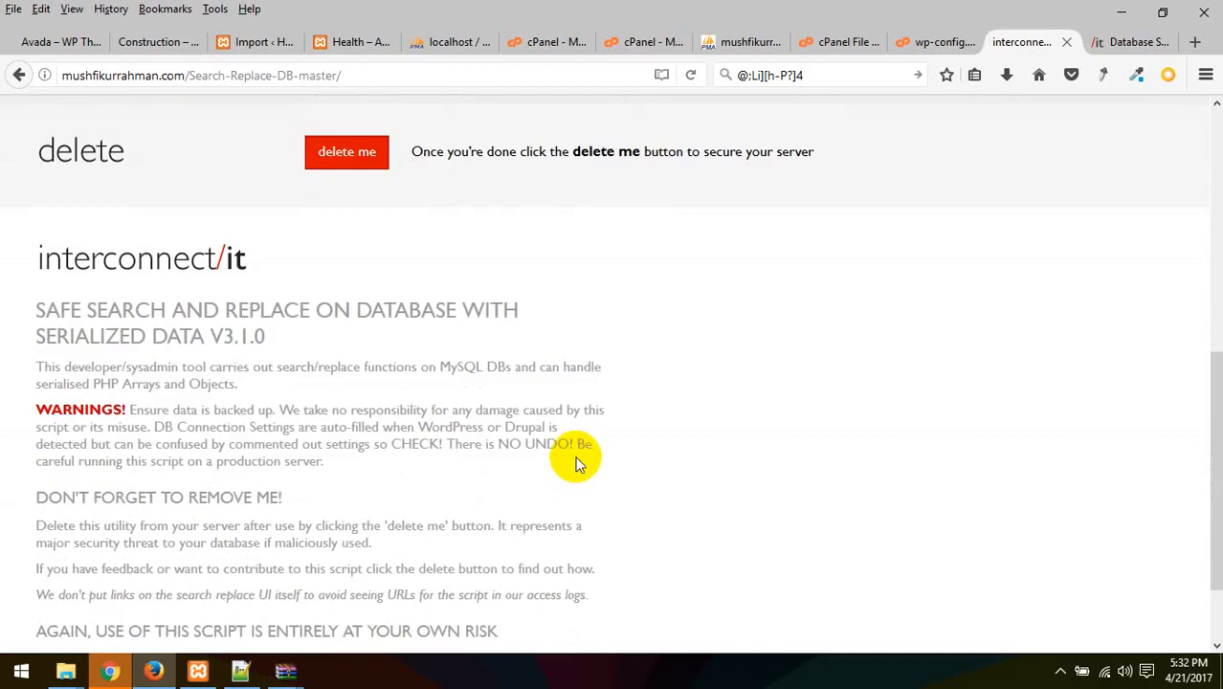
pyautogui.scroll(9, 577, 459)
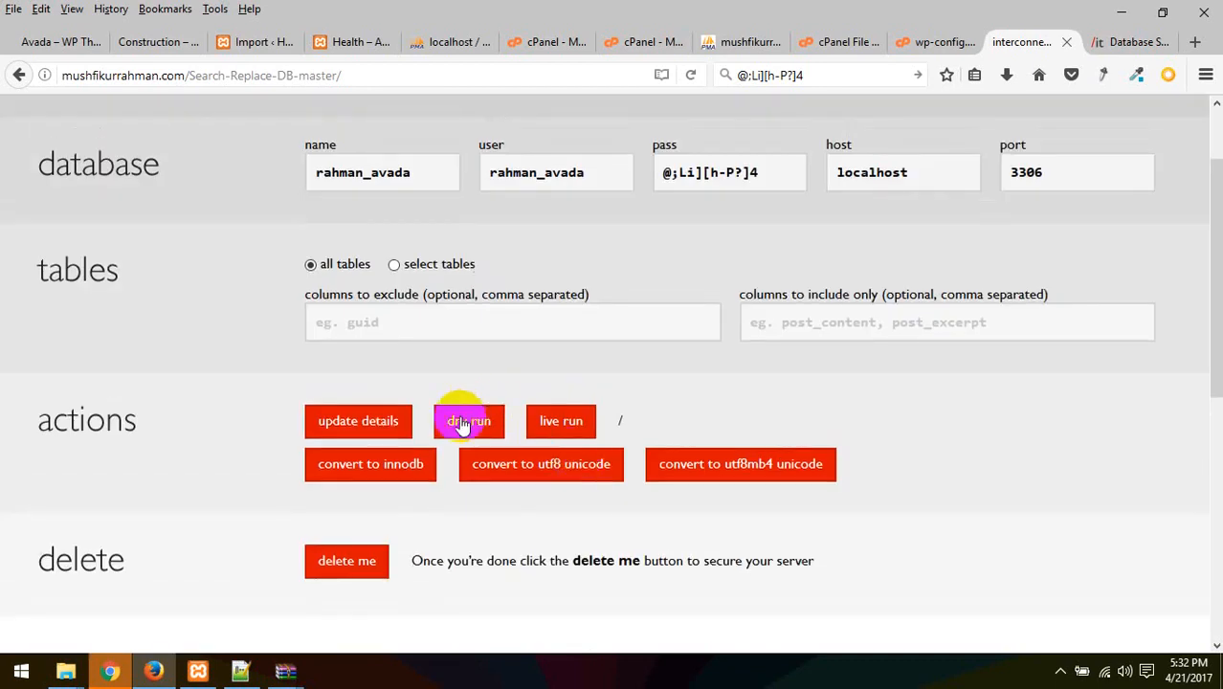
pyautogui.scroll(2, 457, 424)
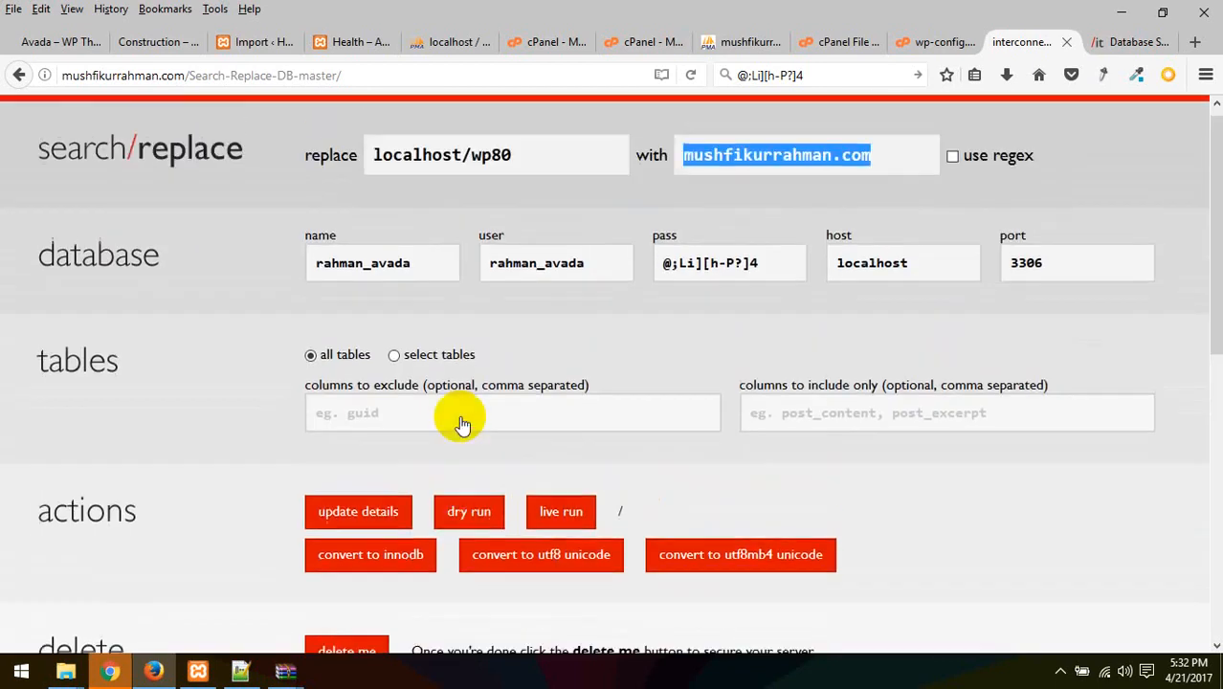
# Dry-run the replacement (124 cells in 20 tables), then confirm the live run
pyautogui.click(470, 524)
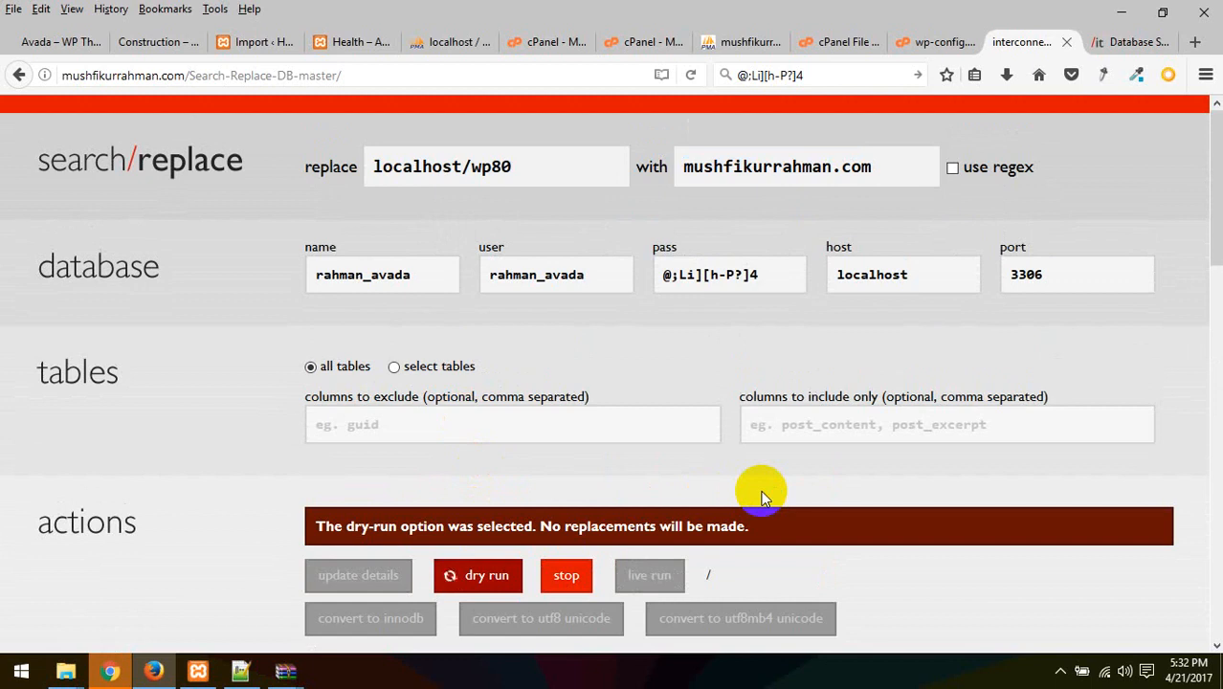
pyautogui.scroll(-1, 763, 496)
pyautogui.scroll(-4, 762, 495)
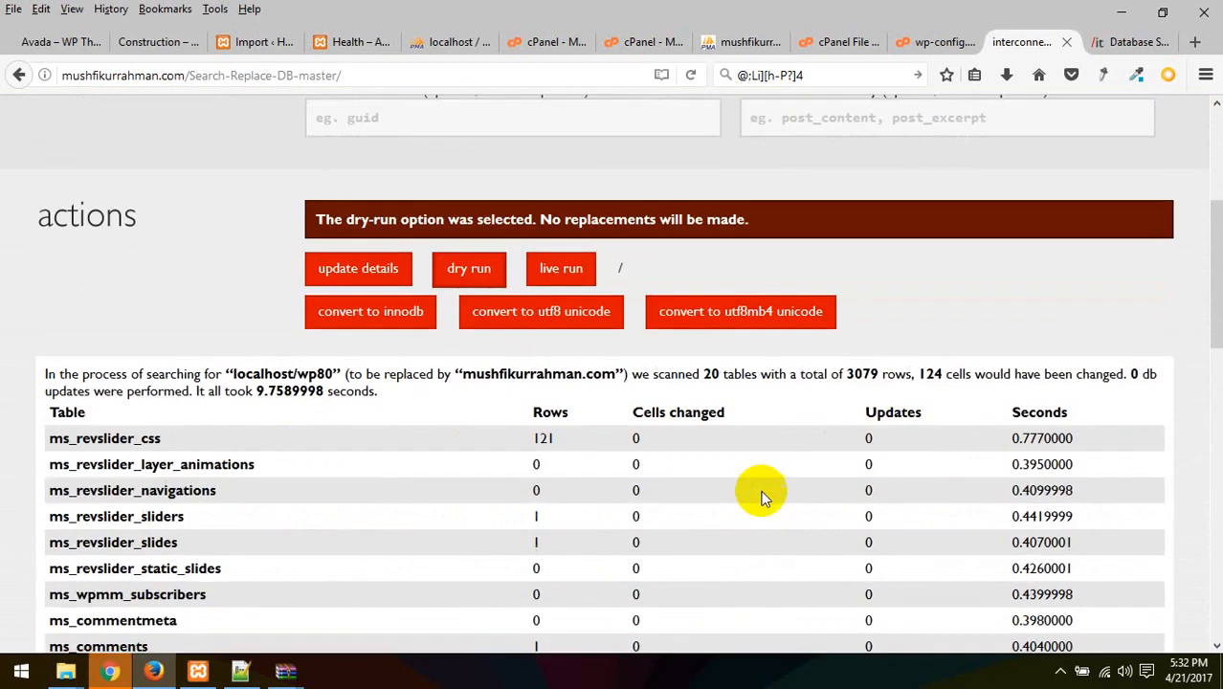
pyautogui.scroll(-5, 763, 492)
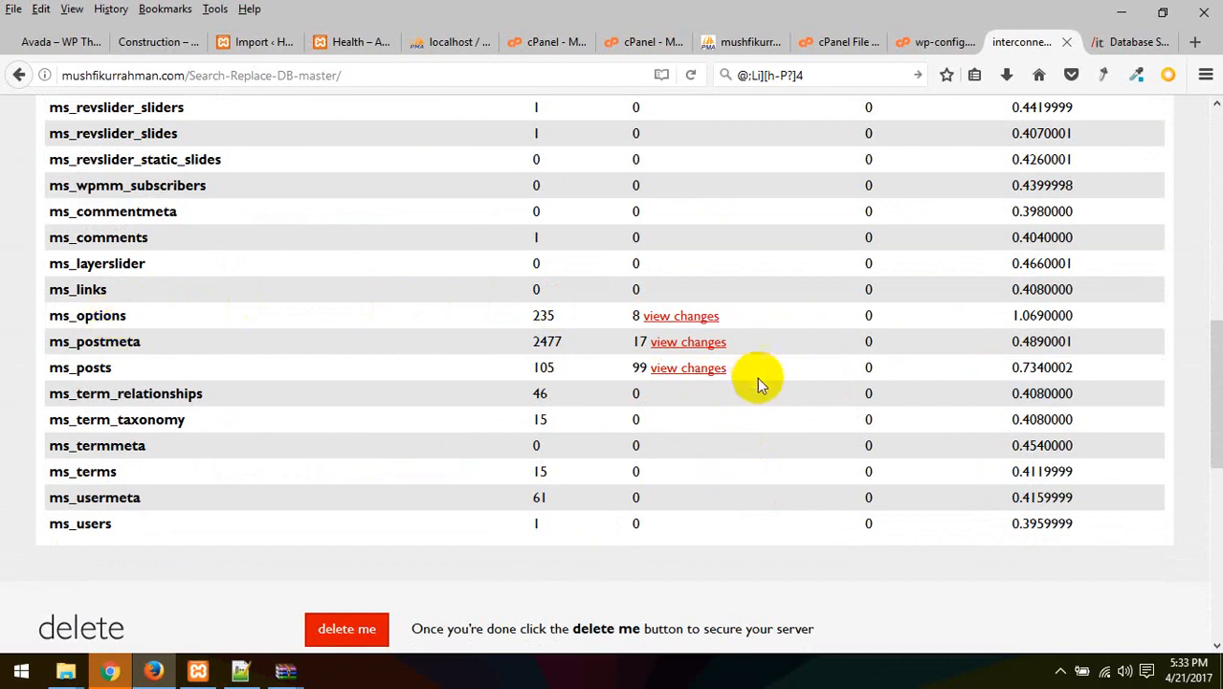
pyautogui.scroll(-5, 536, 479)
pyautogui.scroll(10, 533, 488)
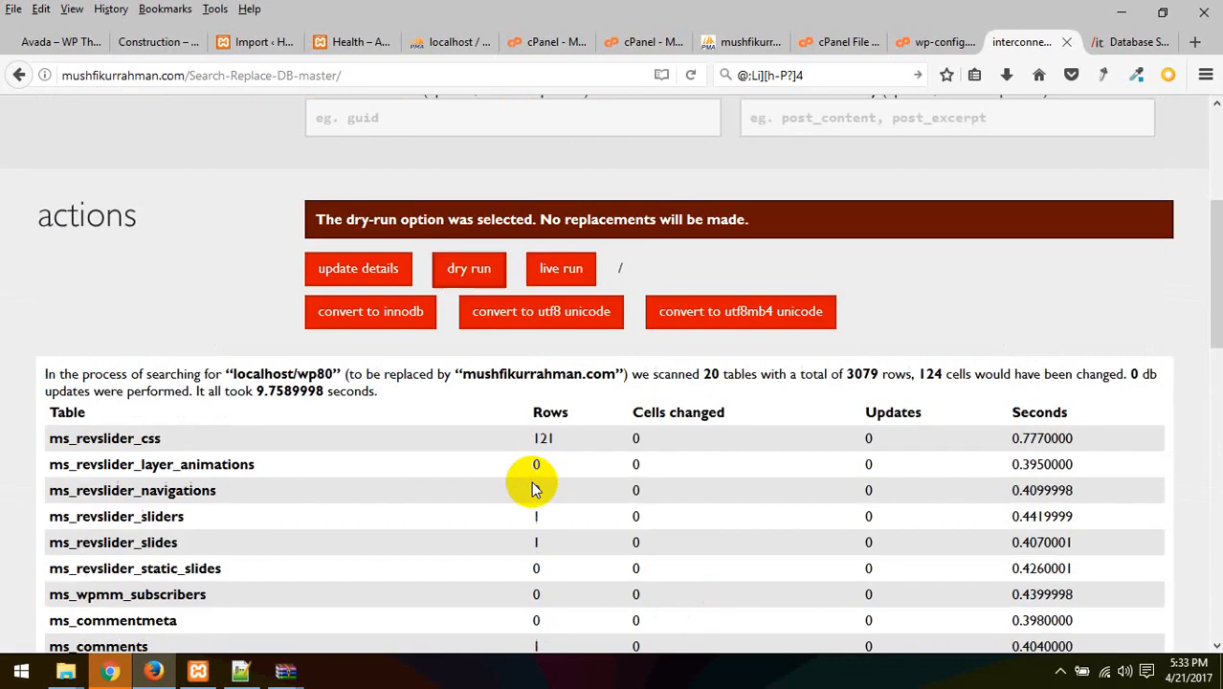
pyautogui.scroll(4, 534, 486)
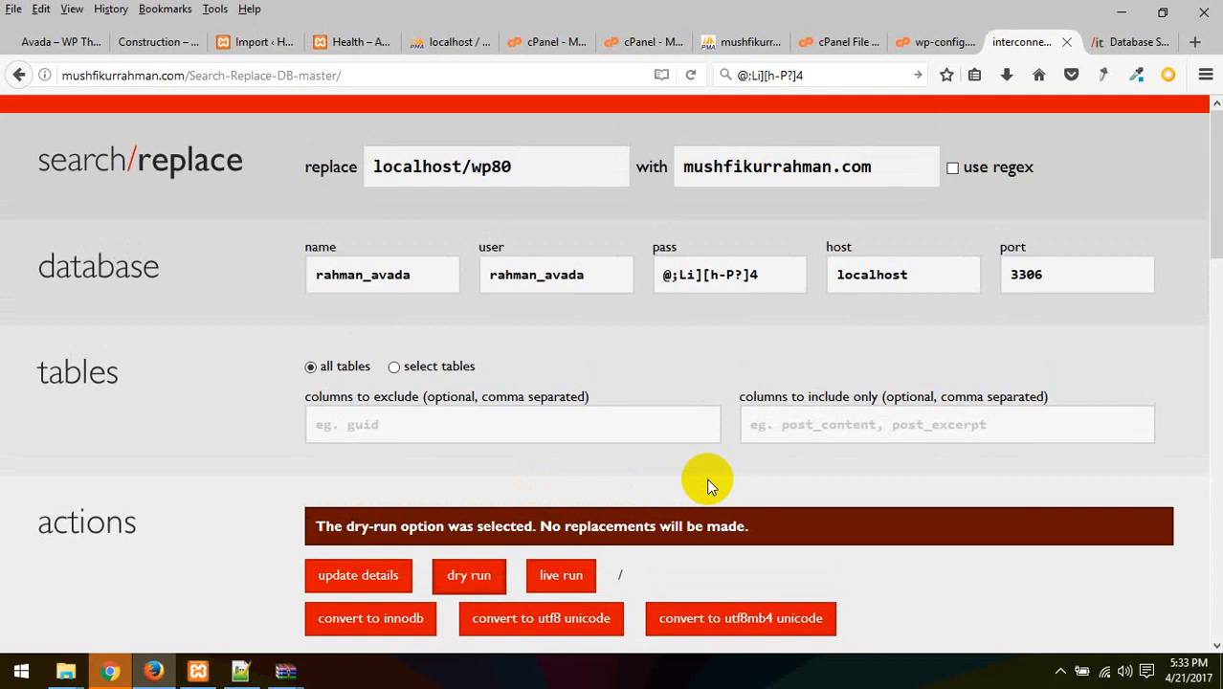
pyautogui.scroll(-4, 707, 483)
pyautogui.click(560, 269)
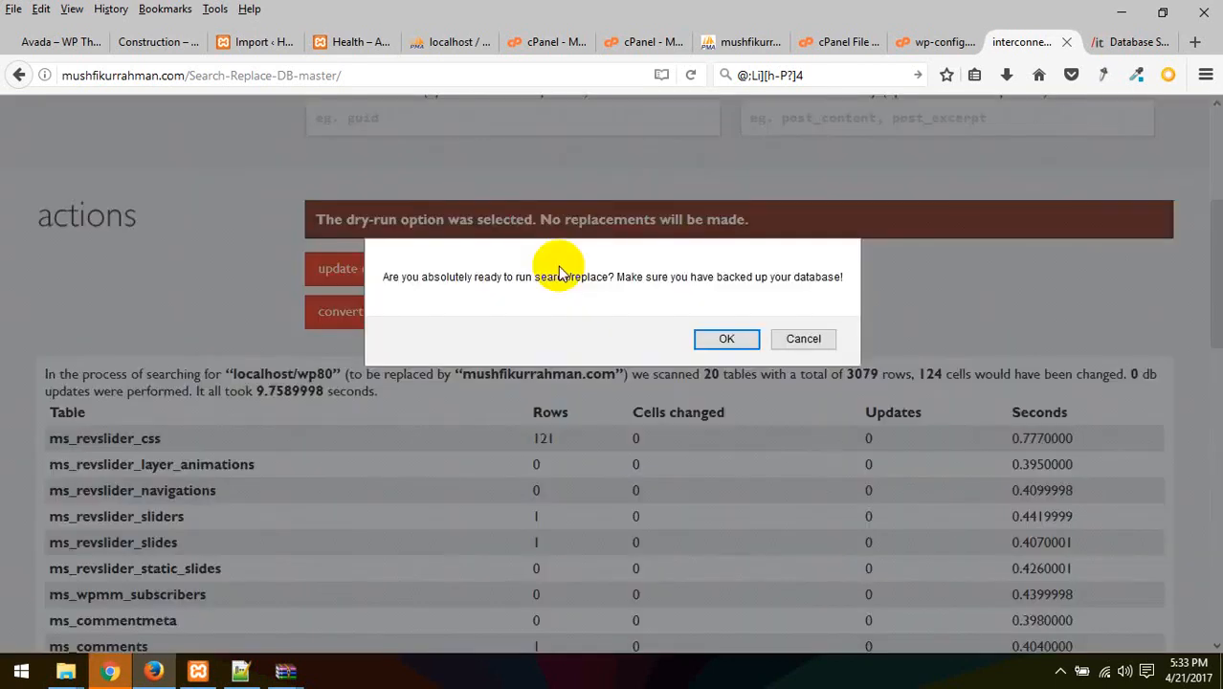
pyautogui.click(726, 338)
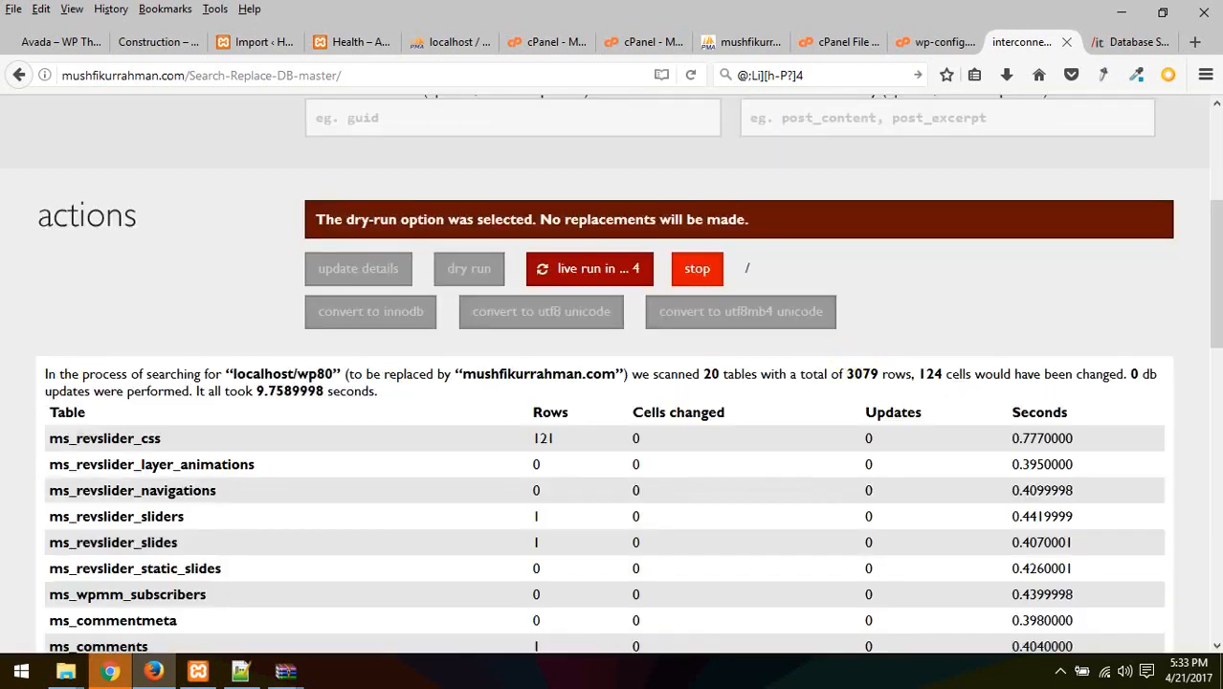
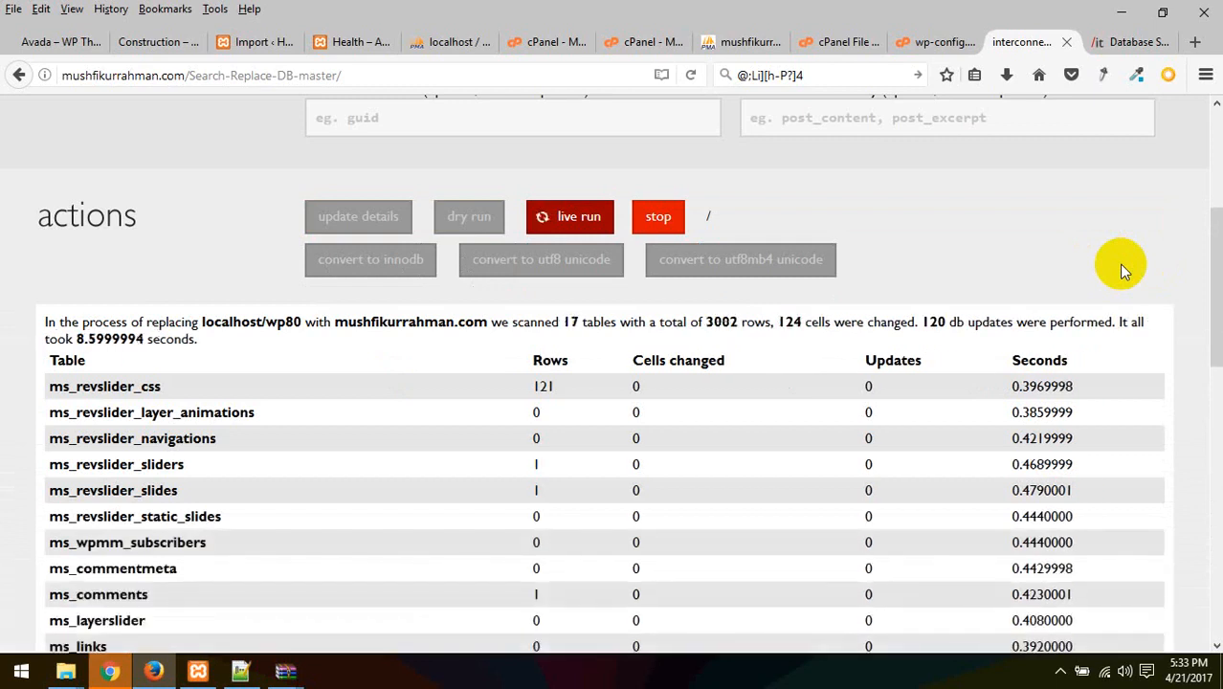
# Scroll through the replacement results and glance at wp-config's database settings
pyautogui.scroll(-3, 1121, 267)
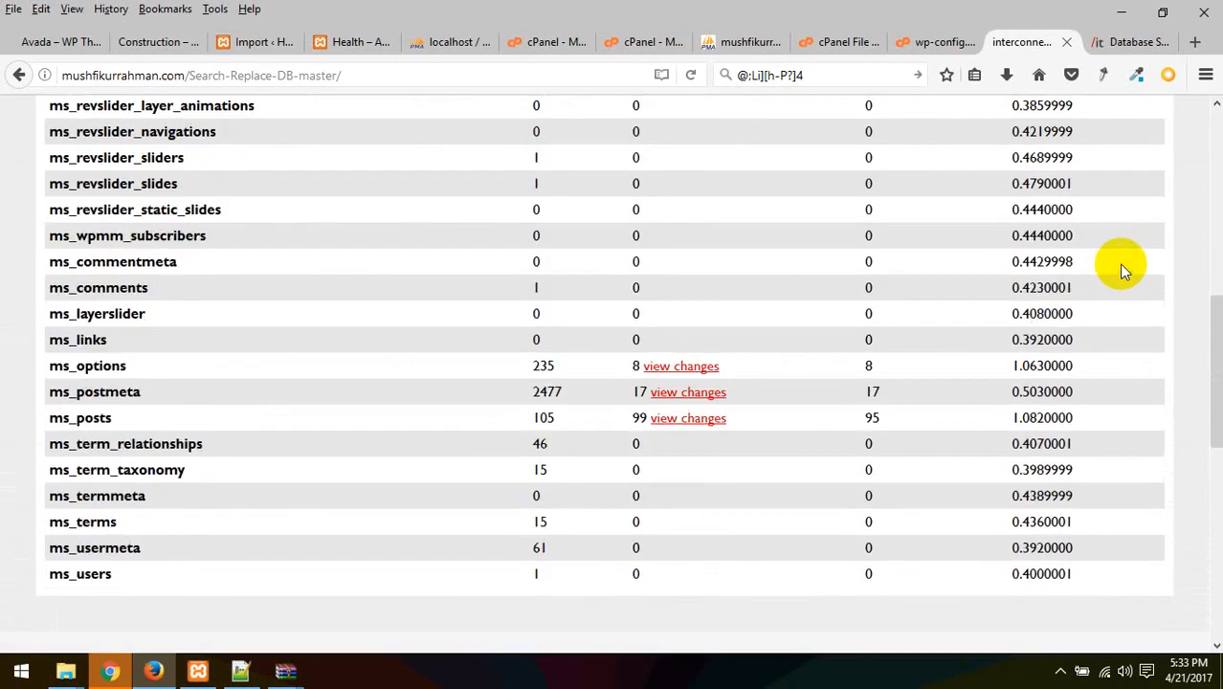
pyautogui.scroll(7, 1121, 268)
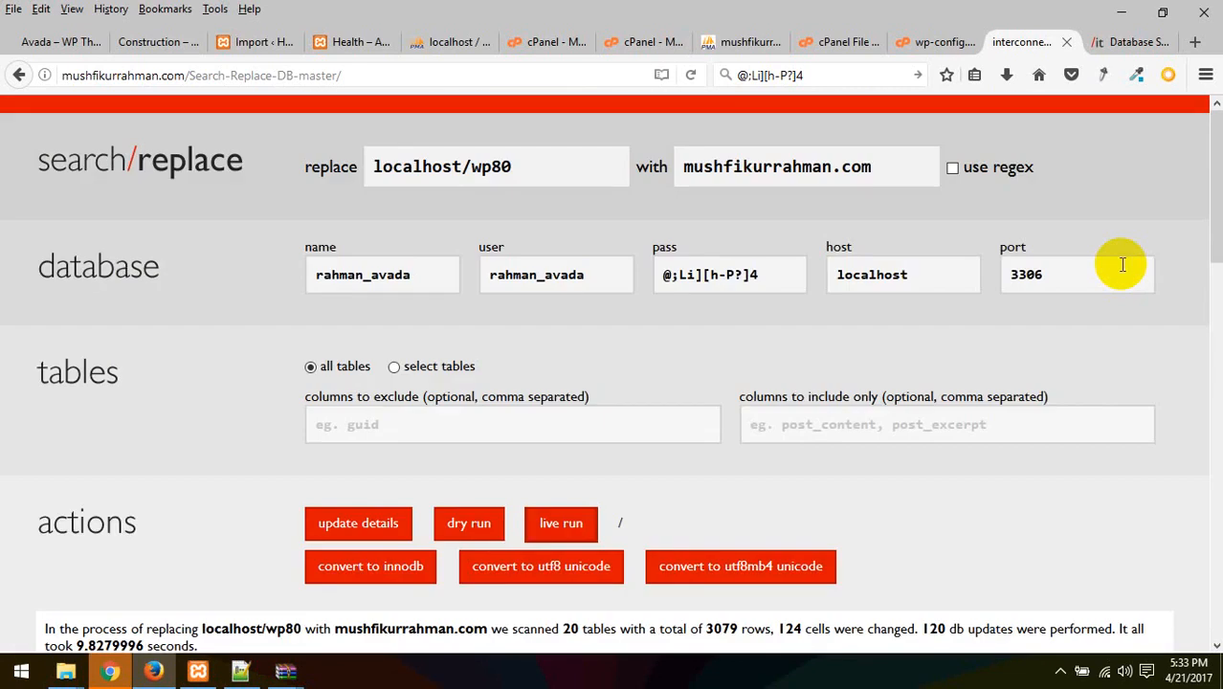
pyautogui.click(935, 42)
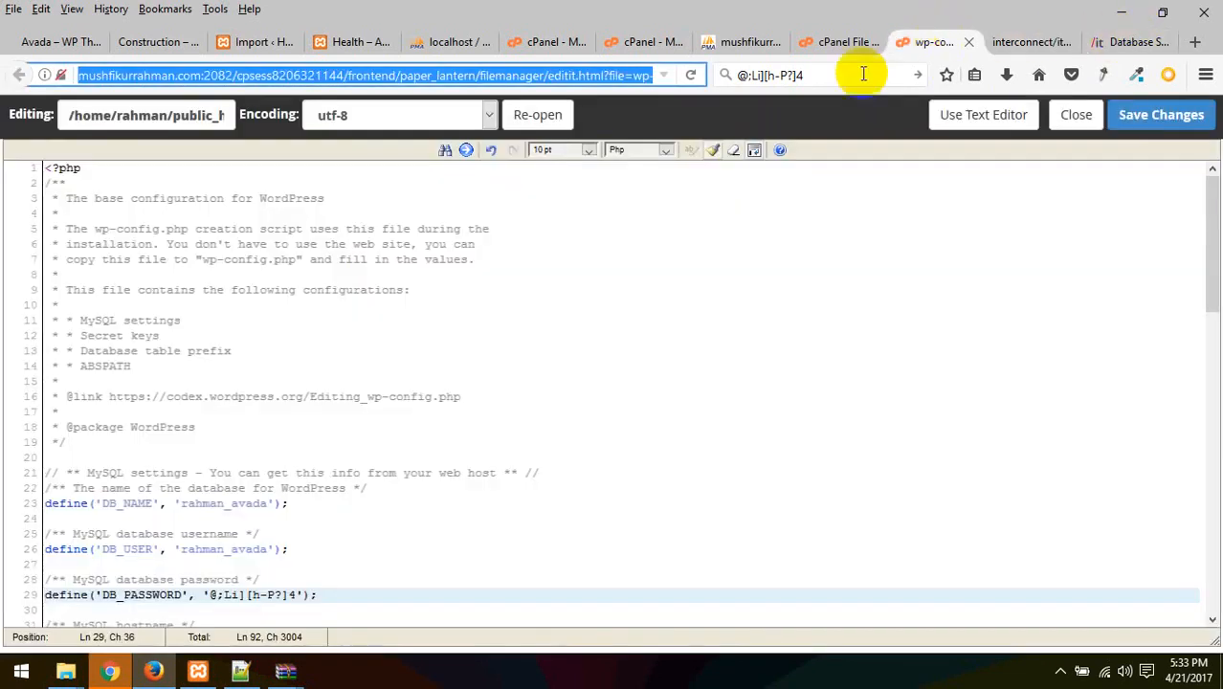
pyautogui.click(1026, 41)
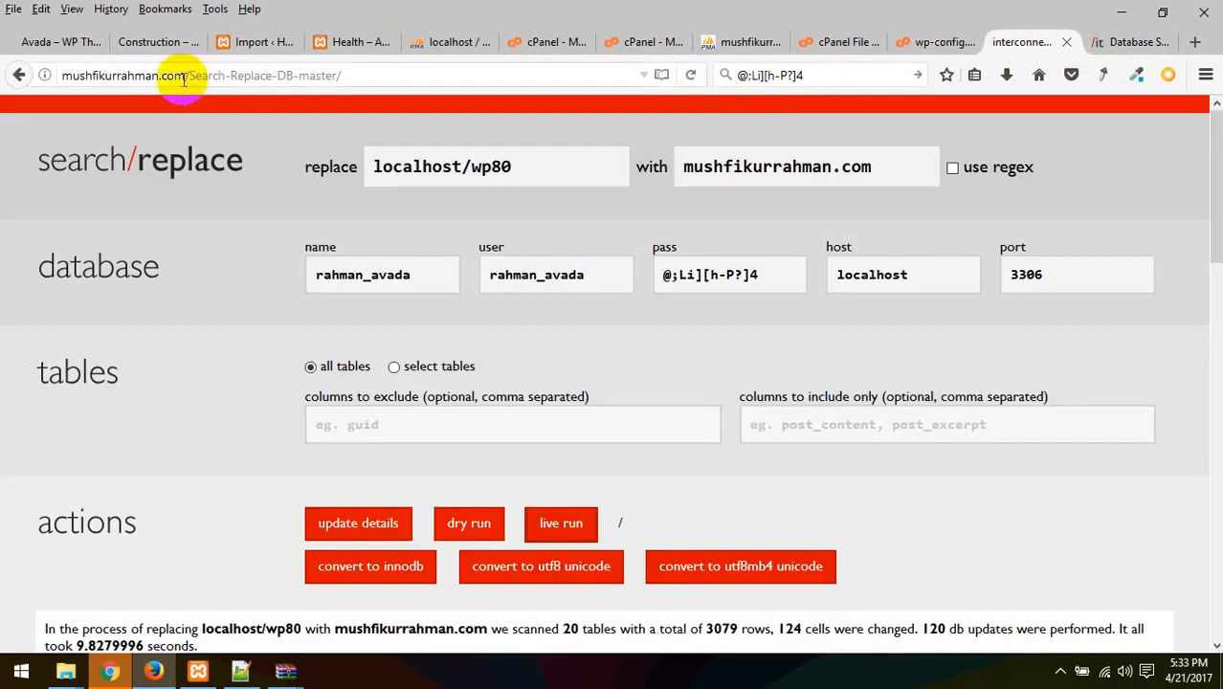
# Load the copied live domain in the spare tab, which shows the WordPress install page
pyautogui.moveTo(185, 79); pyautogui.dragTo(27, 73)
pyautogui.hotkey('ctrl', 'c')
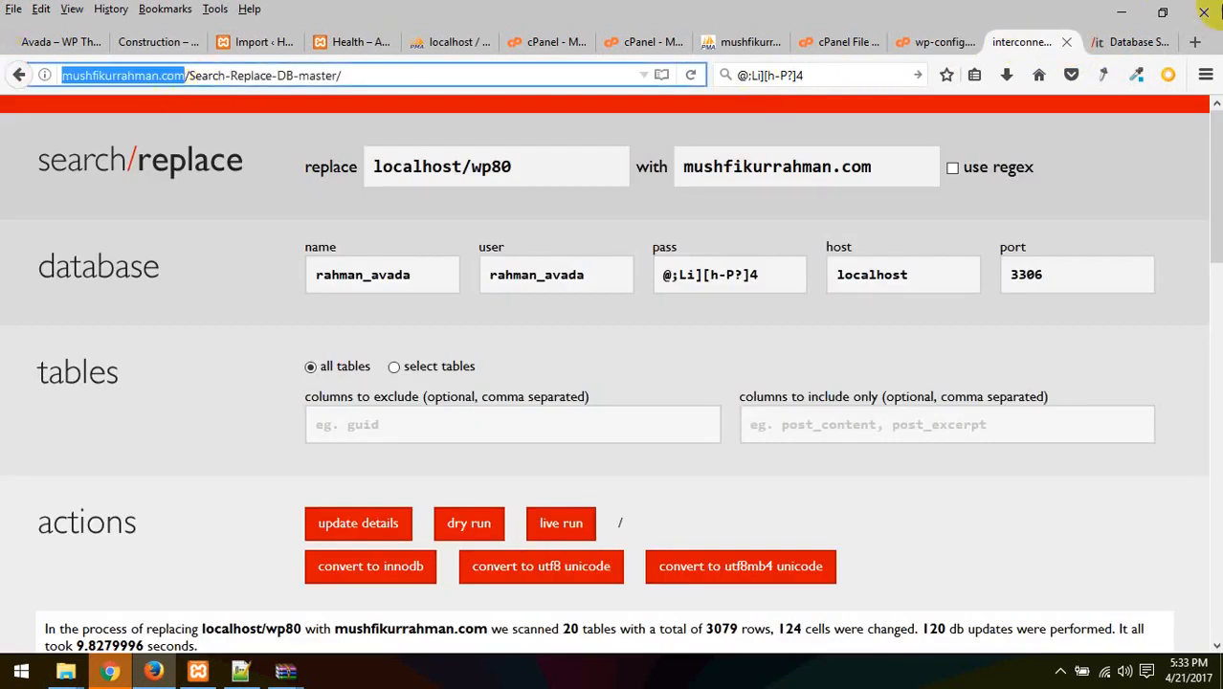
pyautogui.click(1119, 42)
pyautogui.click(624, 73)
pyautogui.hotkey('ctrl', 'v')
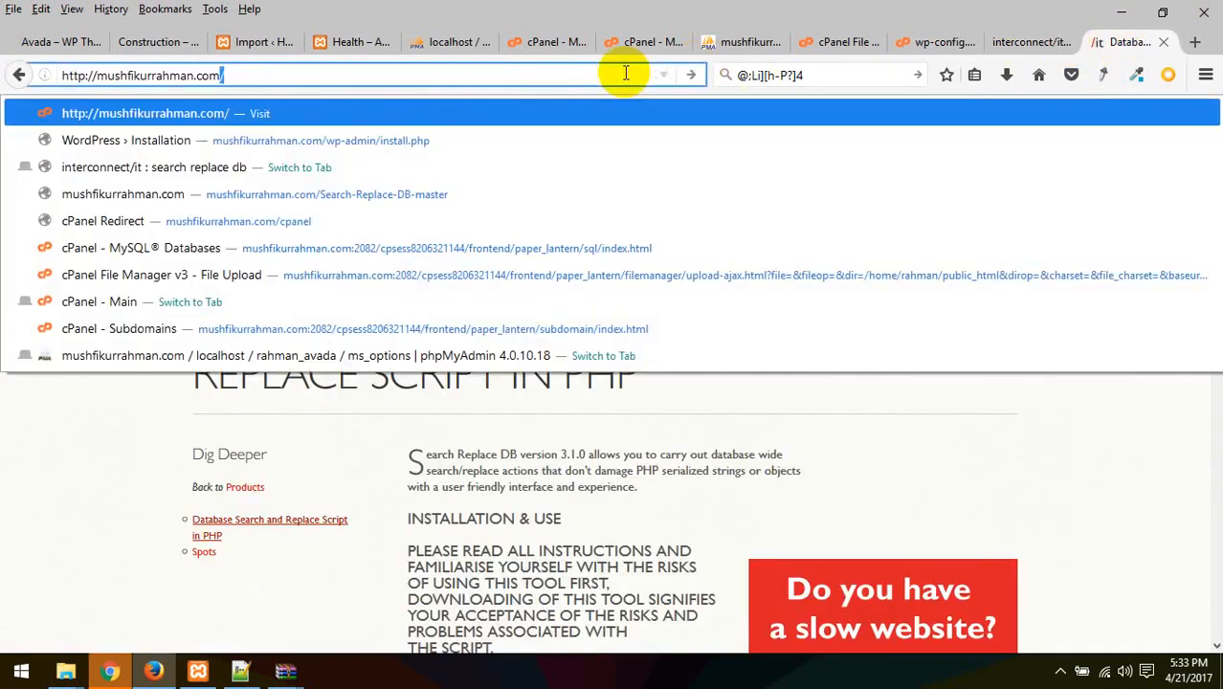
pyautogui.press('Return')
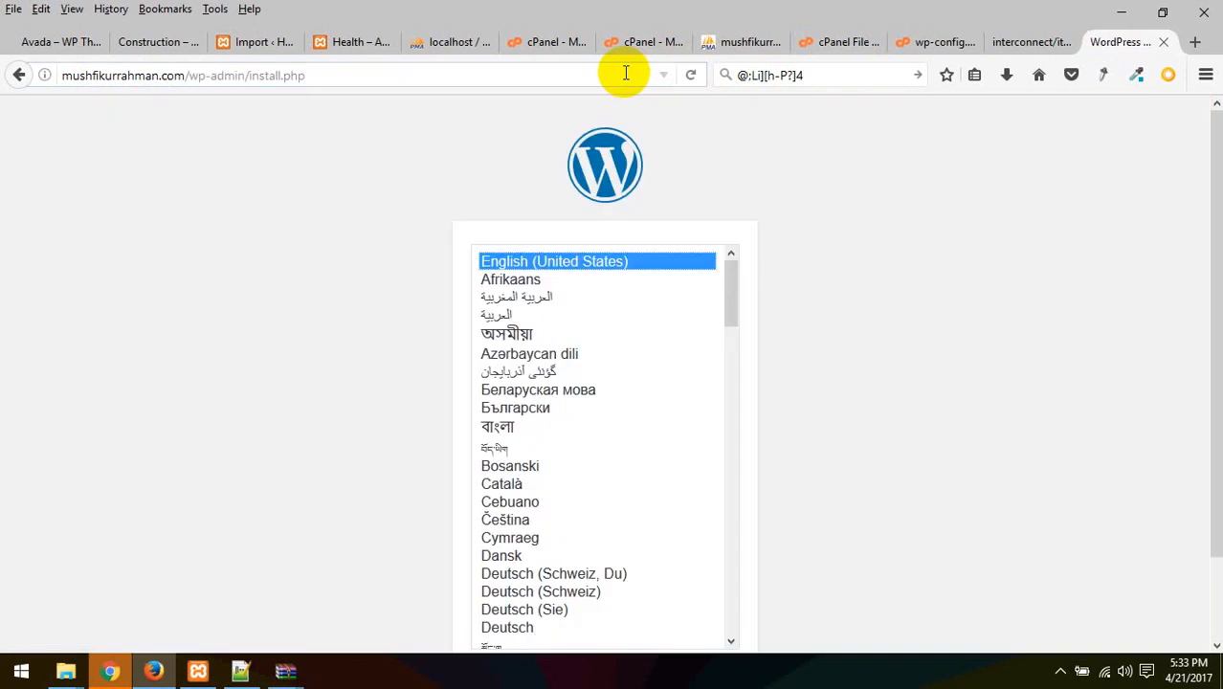
# Compare the wp-config settings with the search/replace results once more
pyautogui.click(1029, 40)
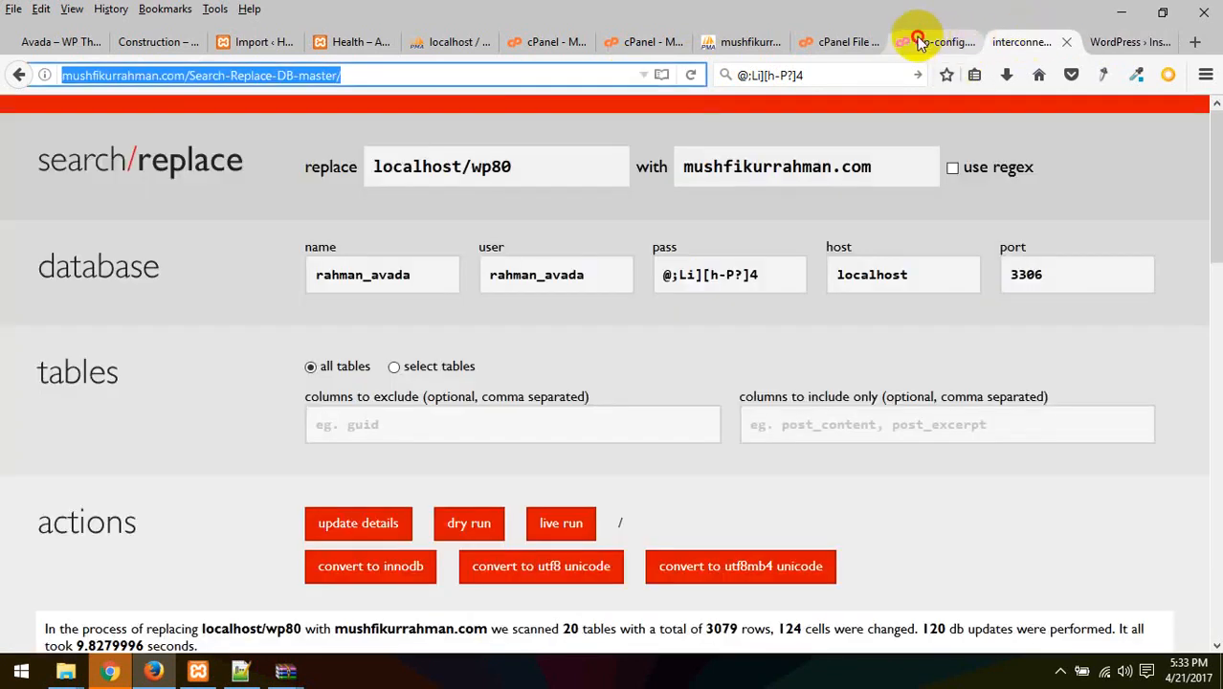
pyautogui.click(919, 41)
pyautogui.click(1011, 40)
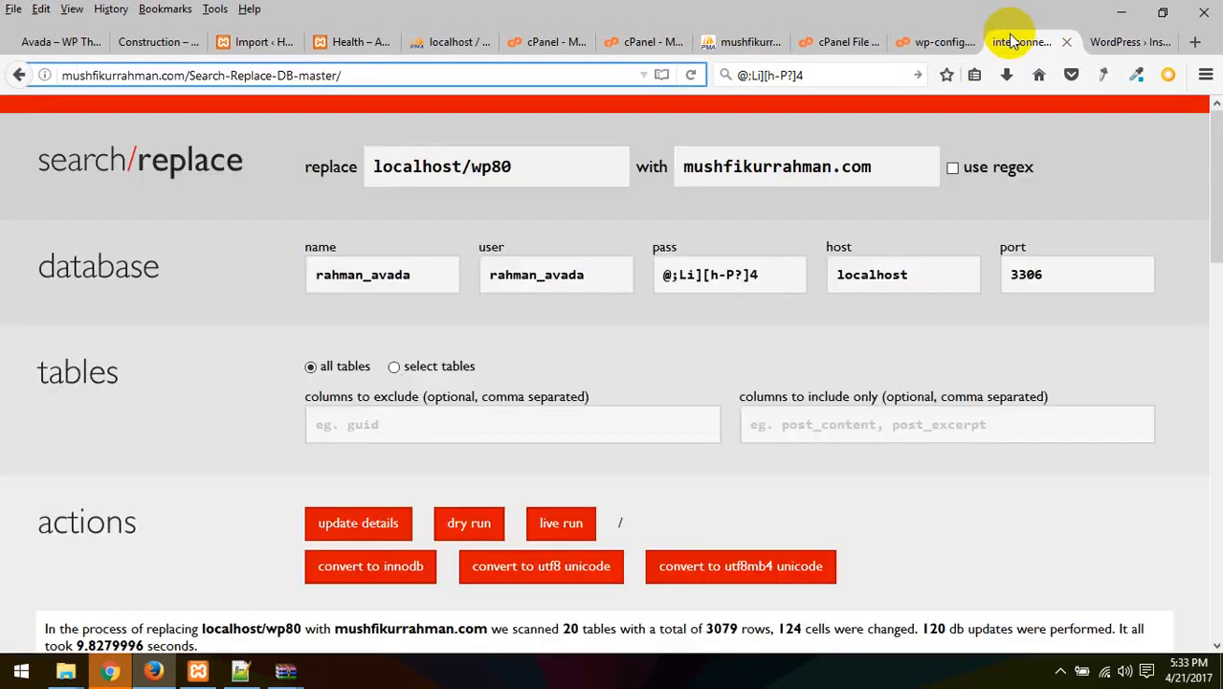
pyautogui.scroll(-15, 887, 131)
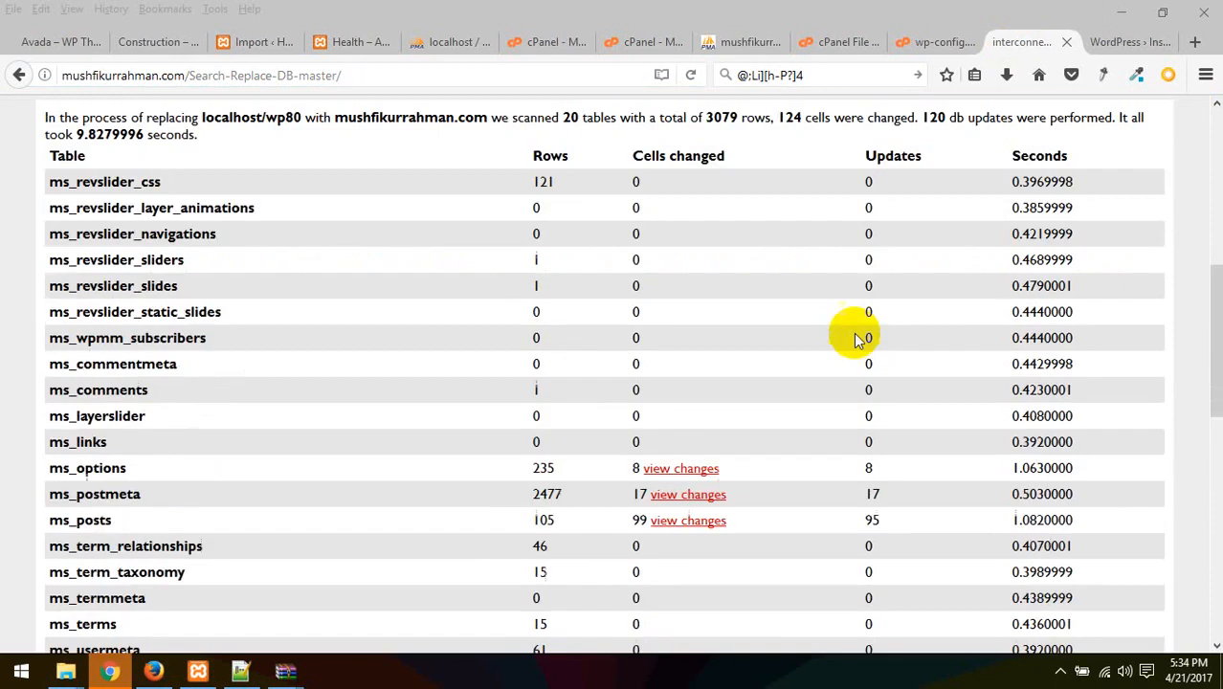
pyautogui.scroll(10, 897, 394)
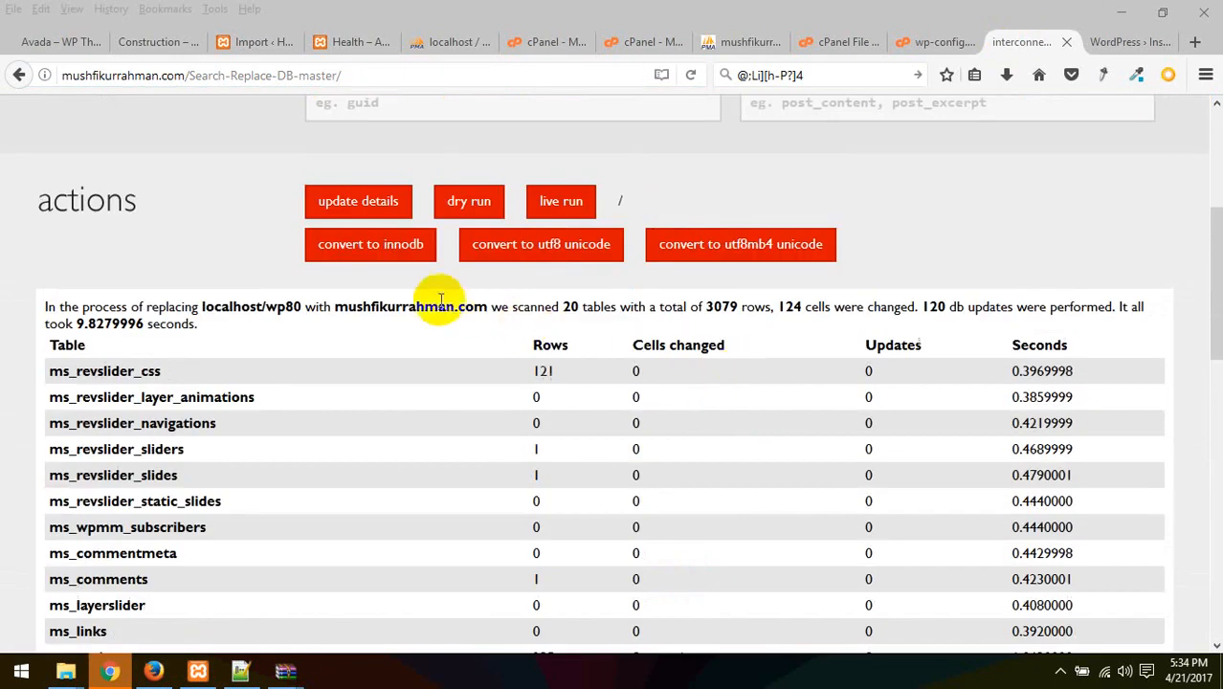
pyautogui.scroll(-4, 1209, 382)
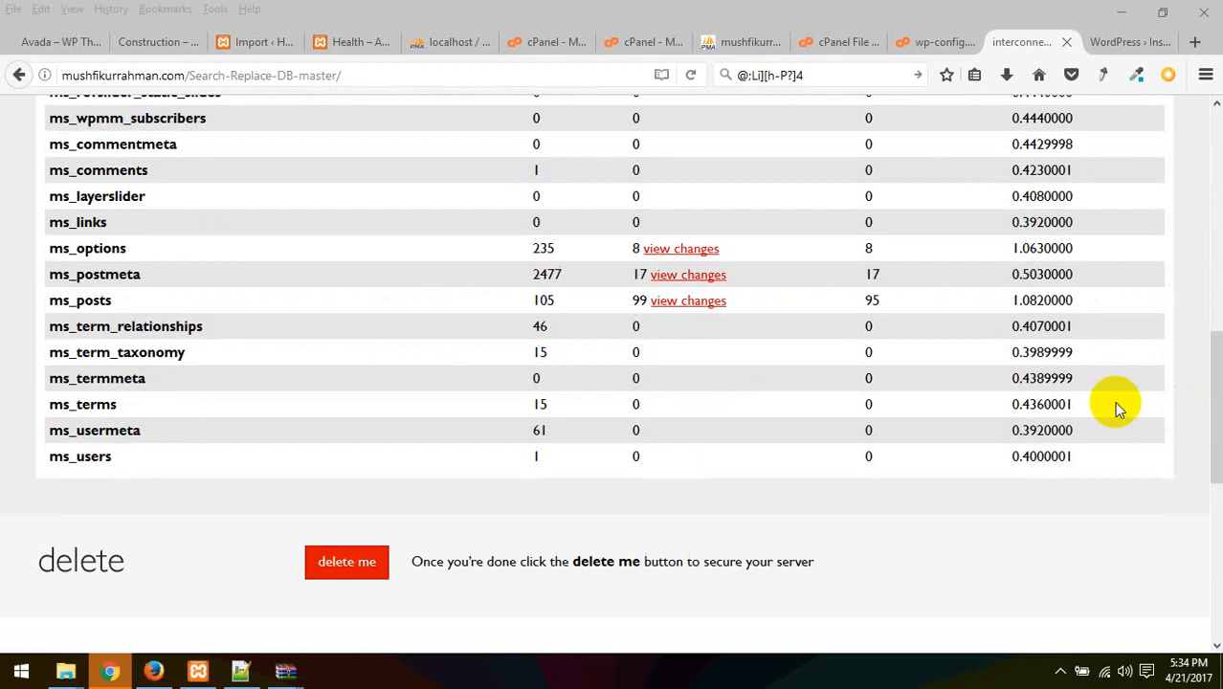
pyautogui.scroll(5, 815, 380)
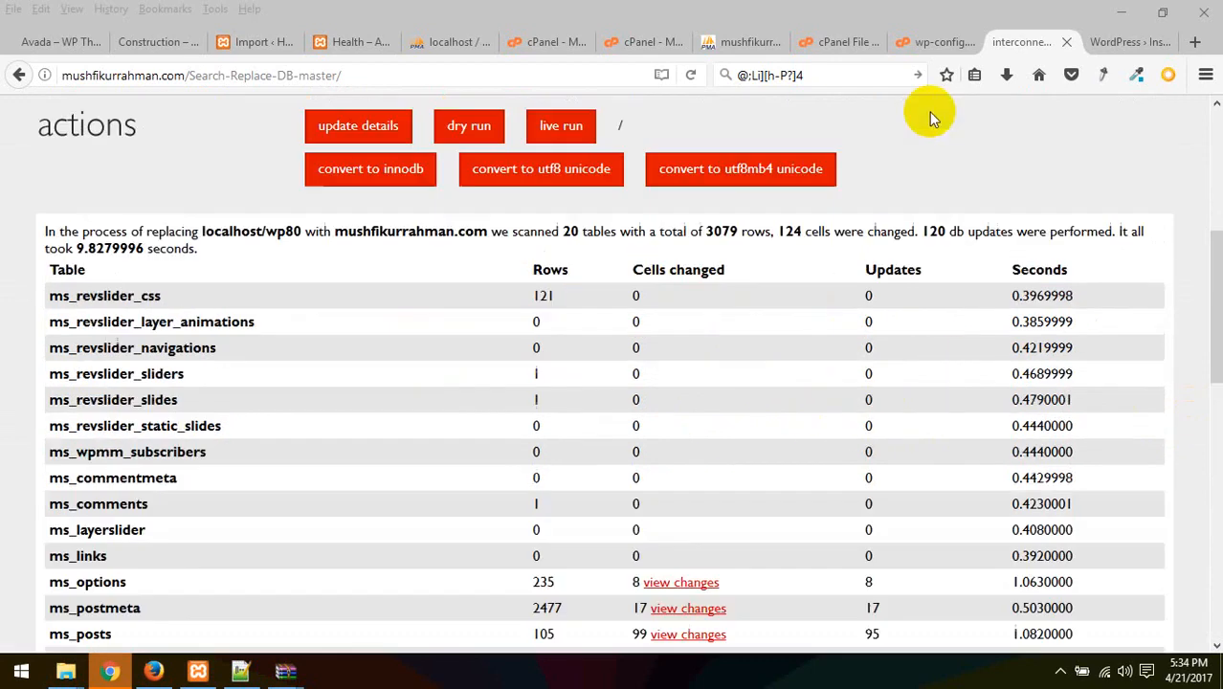
pyautogui.click(836, 42)
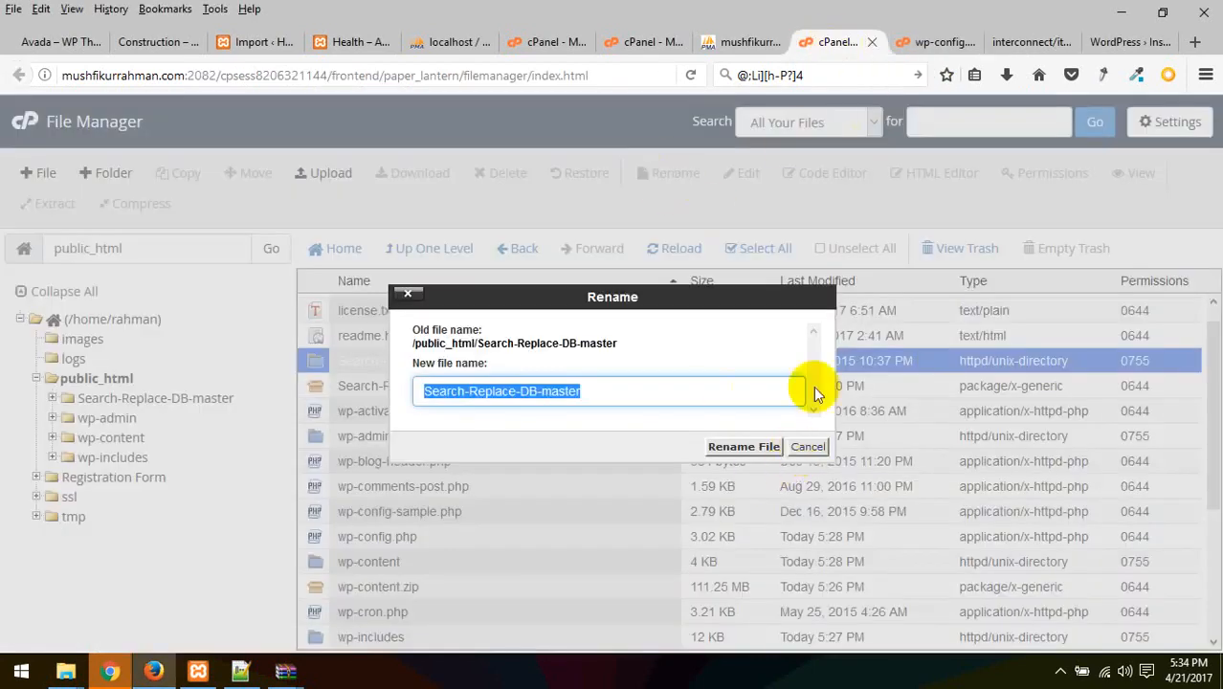
# Reload ms_options to confirm siteurl and home now use the live domain
pyautogui.click(751, 42)
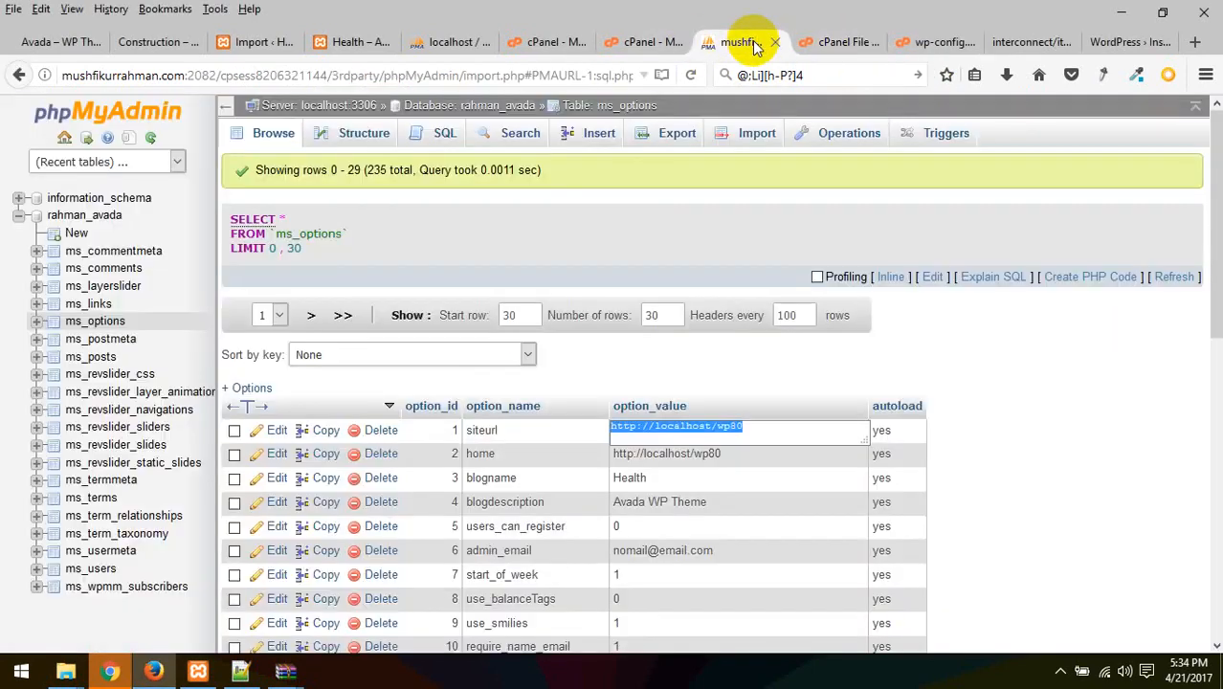
pyautogui.click(1055, 354)
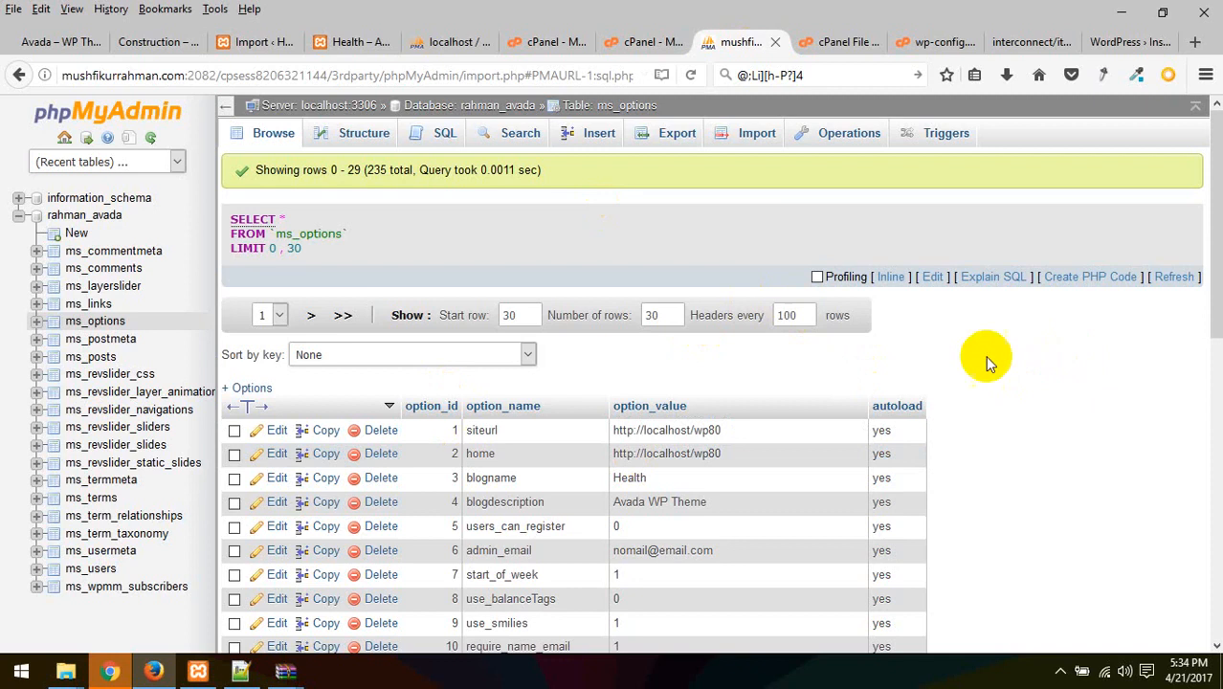
pyautogui.click(99, 323)
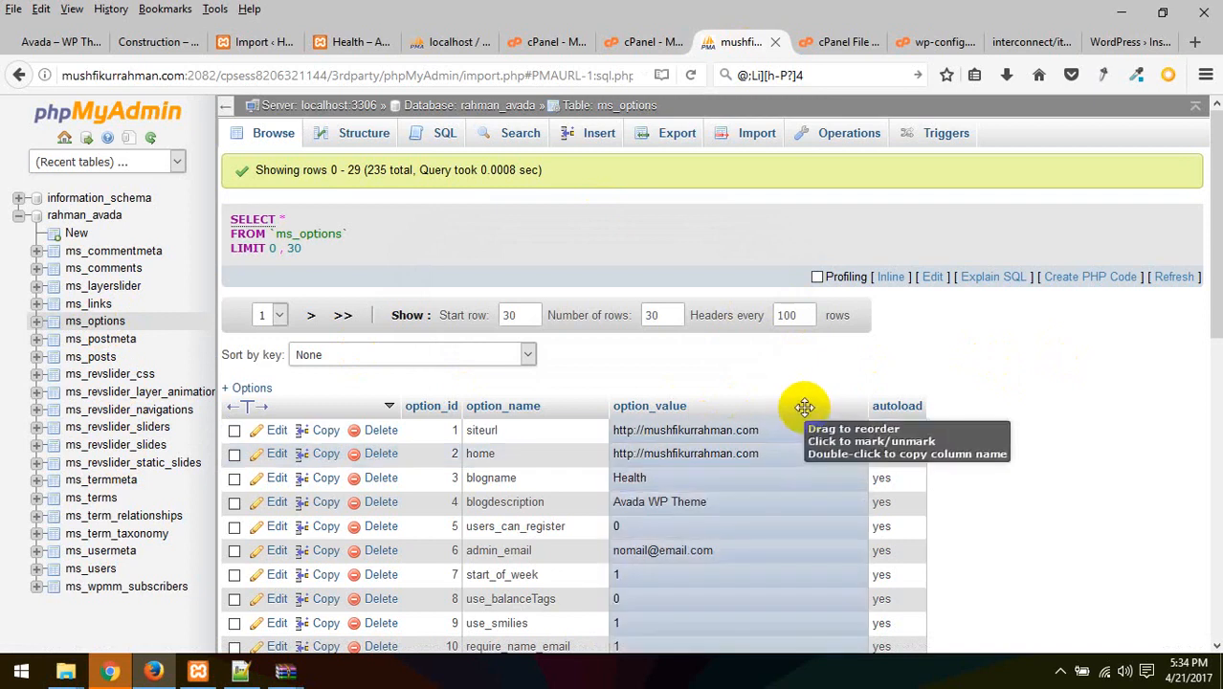
# Strip wp-admin/install.php from the address and reload the domain, which still shows the installer
pyautogui.click(1032, 42)
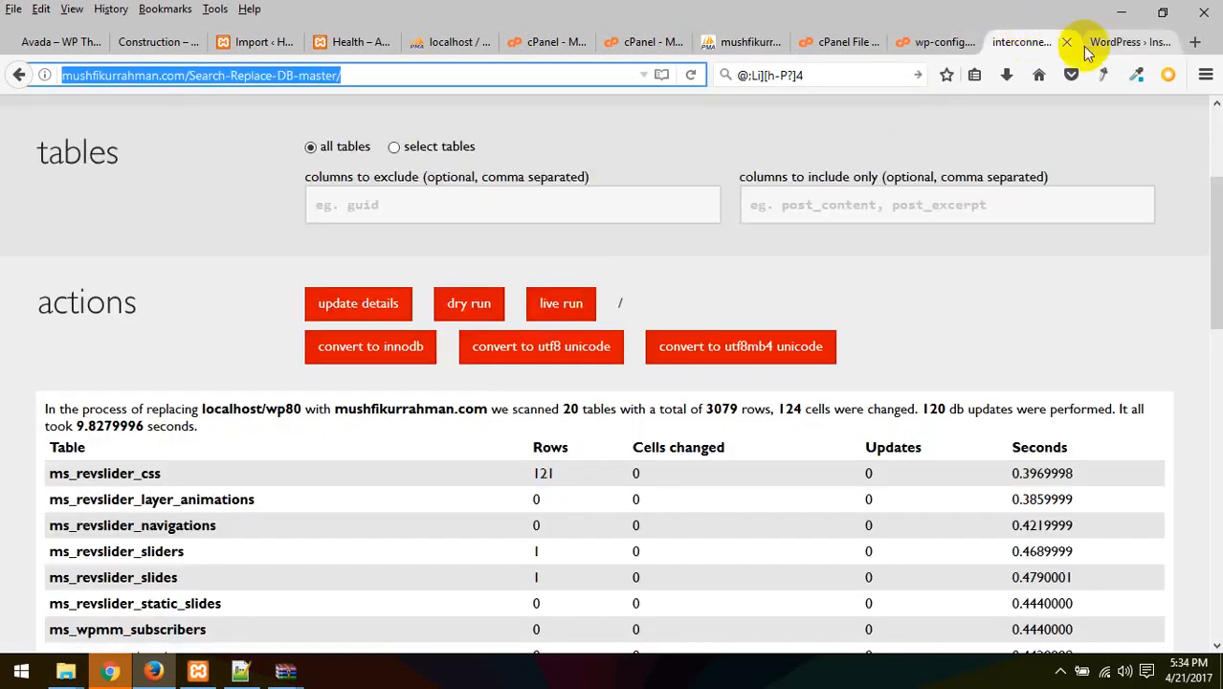
pyautogui.click(1117, 42)
pyautogui.moveTo(192, 76); pyautogui.dragTo(464, 76)
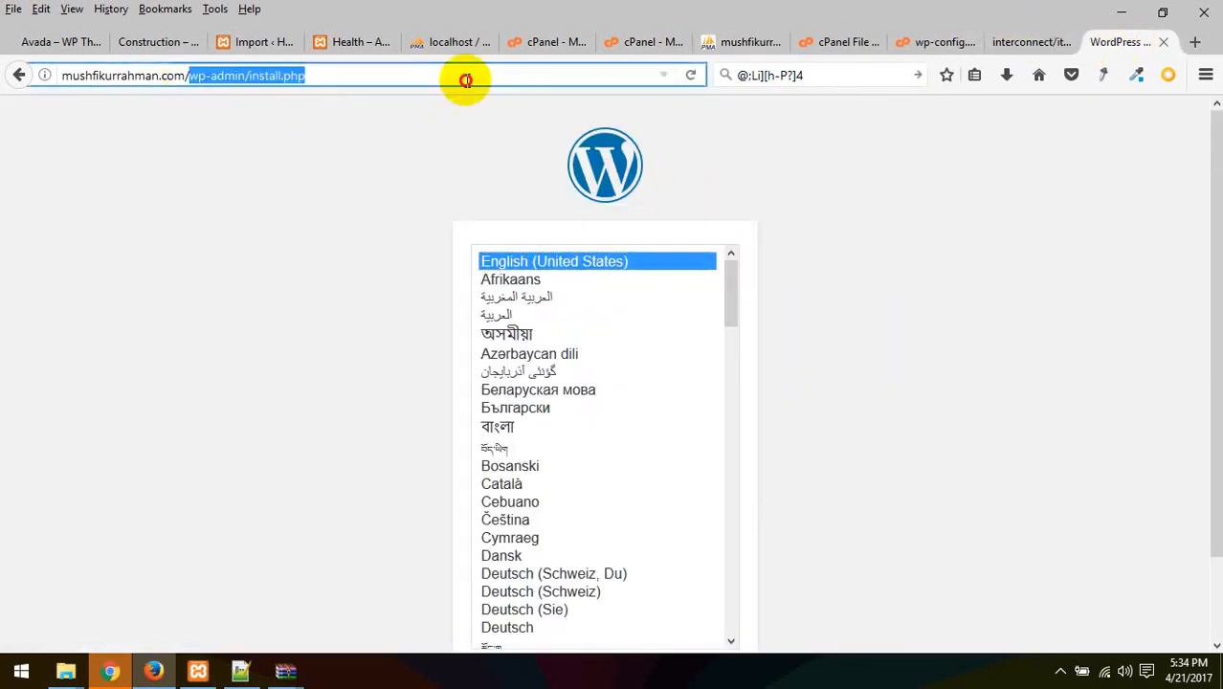
pyautogui.press('BackSpace')
pyautogui.press('Return')
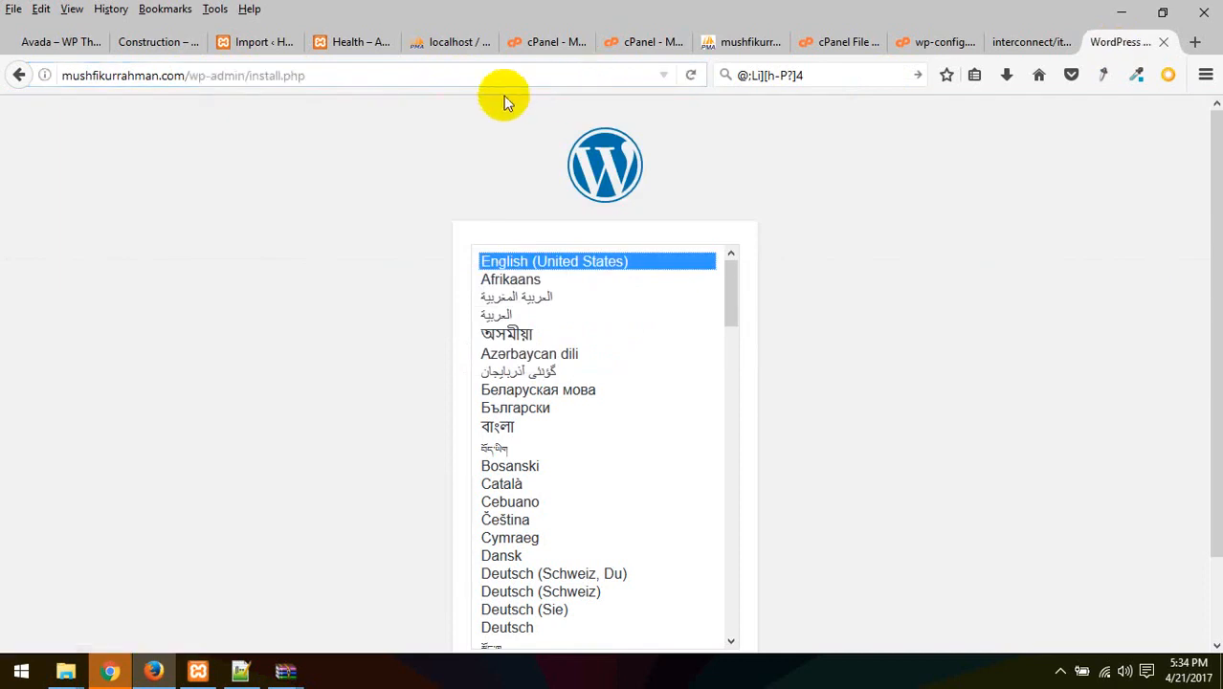
pyautogui.moveTo(190, 76); pyautogui.dragTo(424, 55)
pyautogui.press('BackSpace')
pyautogui.press('BackSpace')
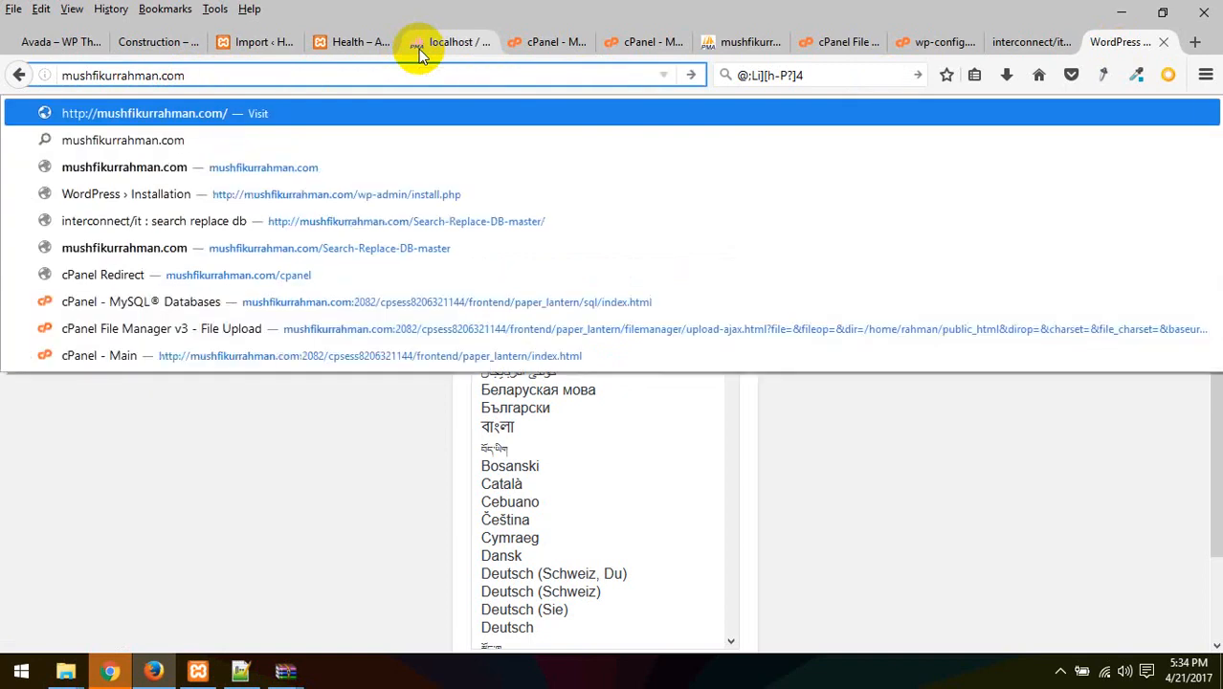
pyautogui.press('Return')
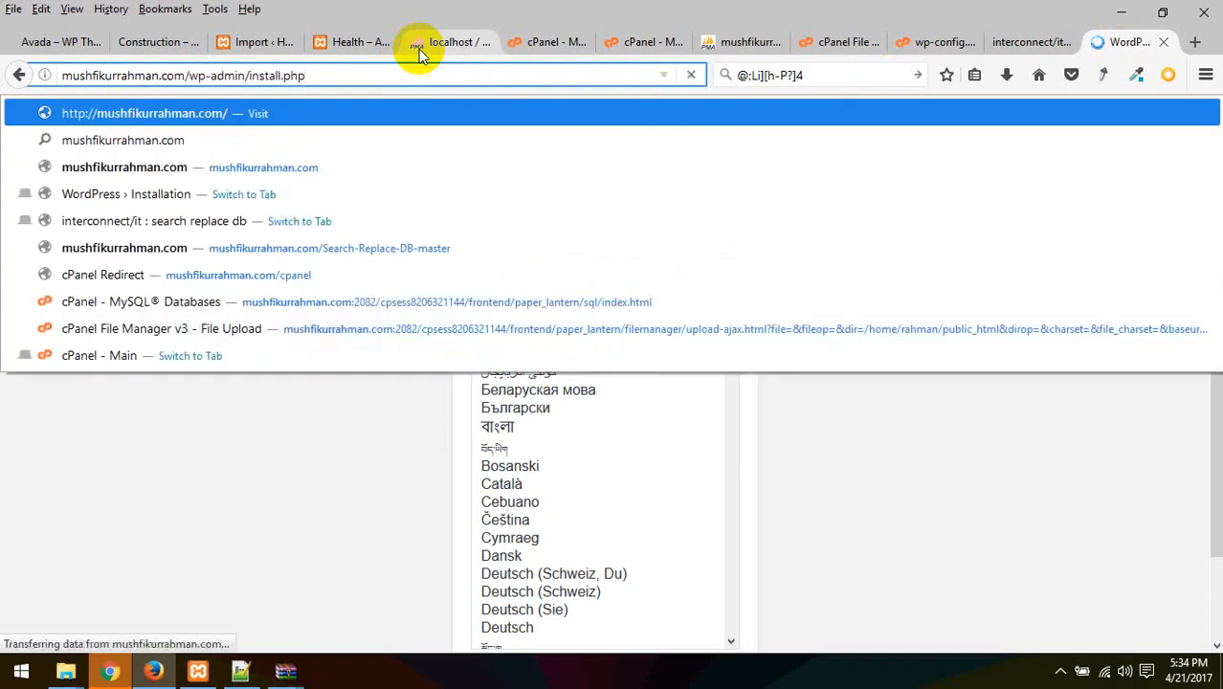
pyautogui.click(1002, 503)
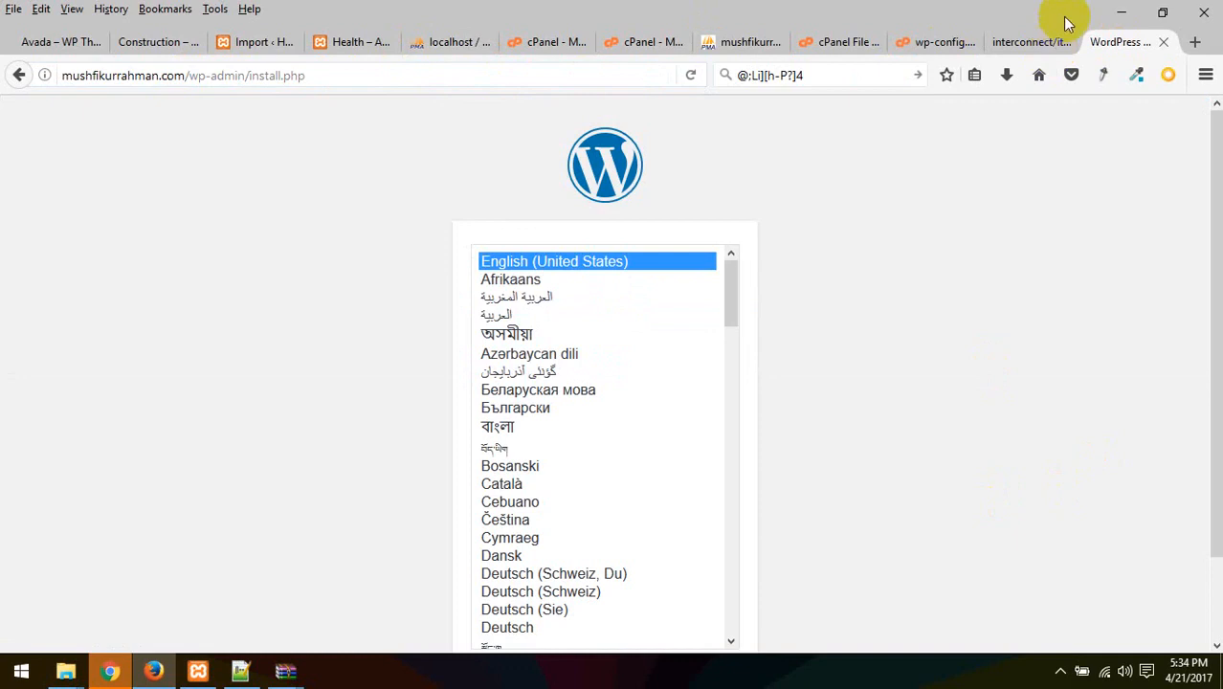
pyautogui.click(1014, 42)
pyautogui.click(940, 42)
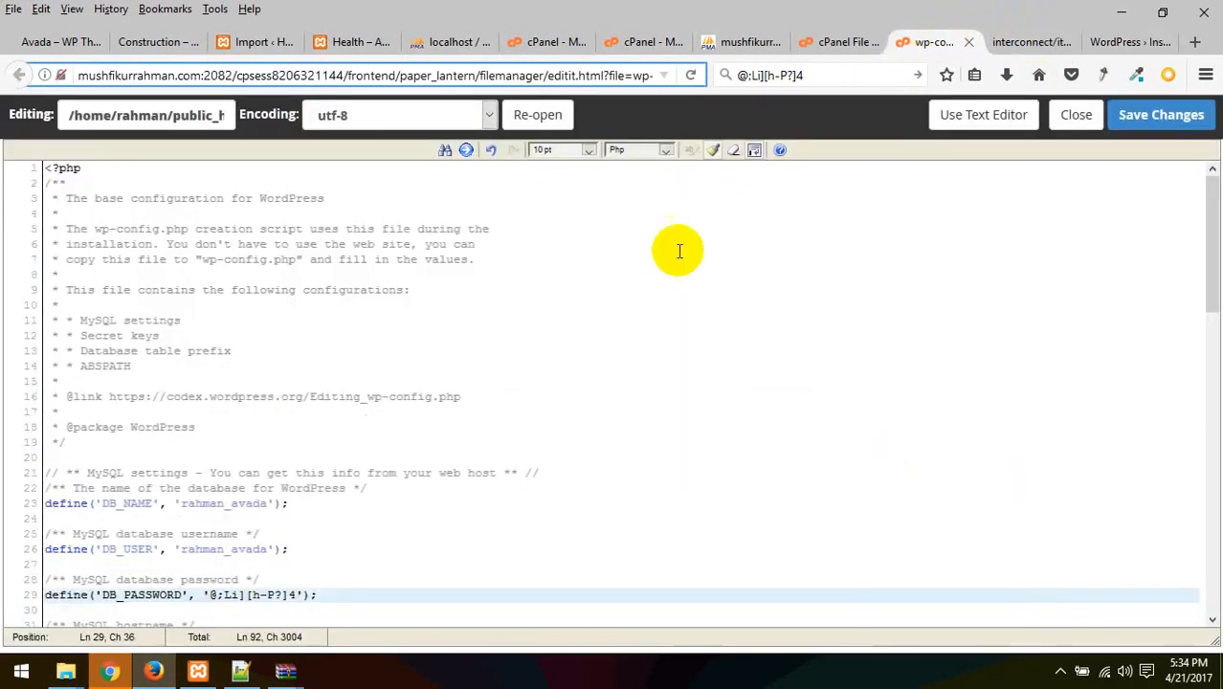
# Cancel the Search-Replace-DB-master rename and select wp-config.php in File Manager
pyautogui.click(736, 42)
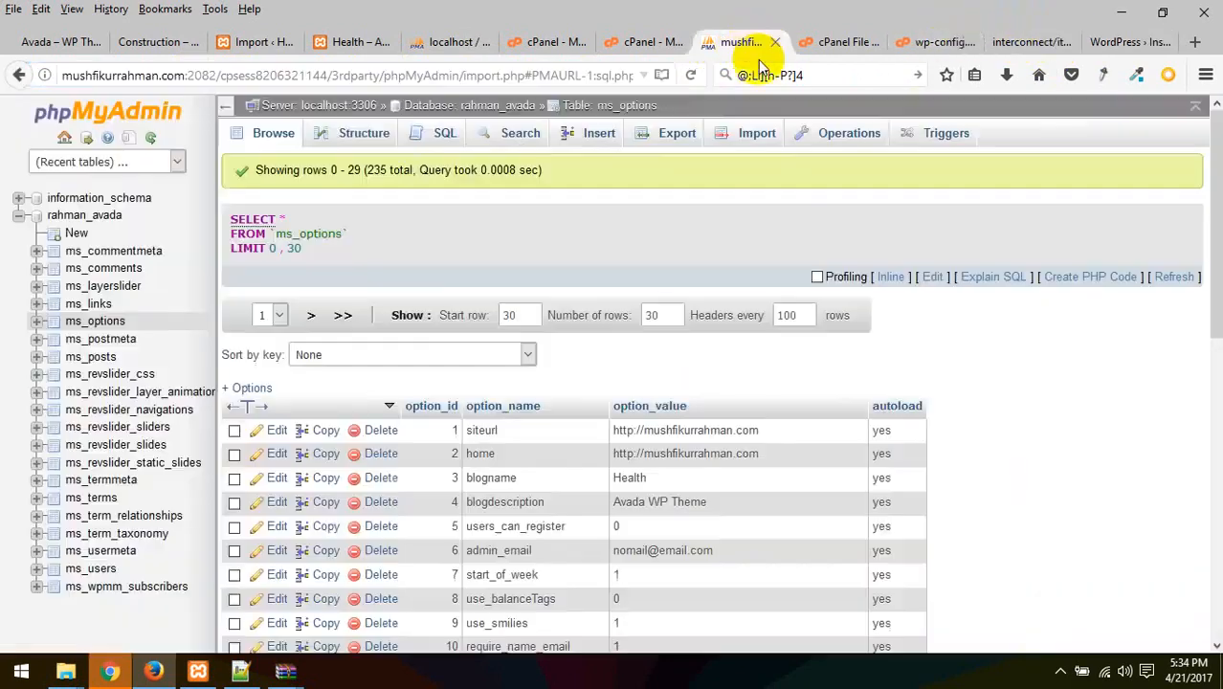
pyautogui.click(834, 44)
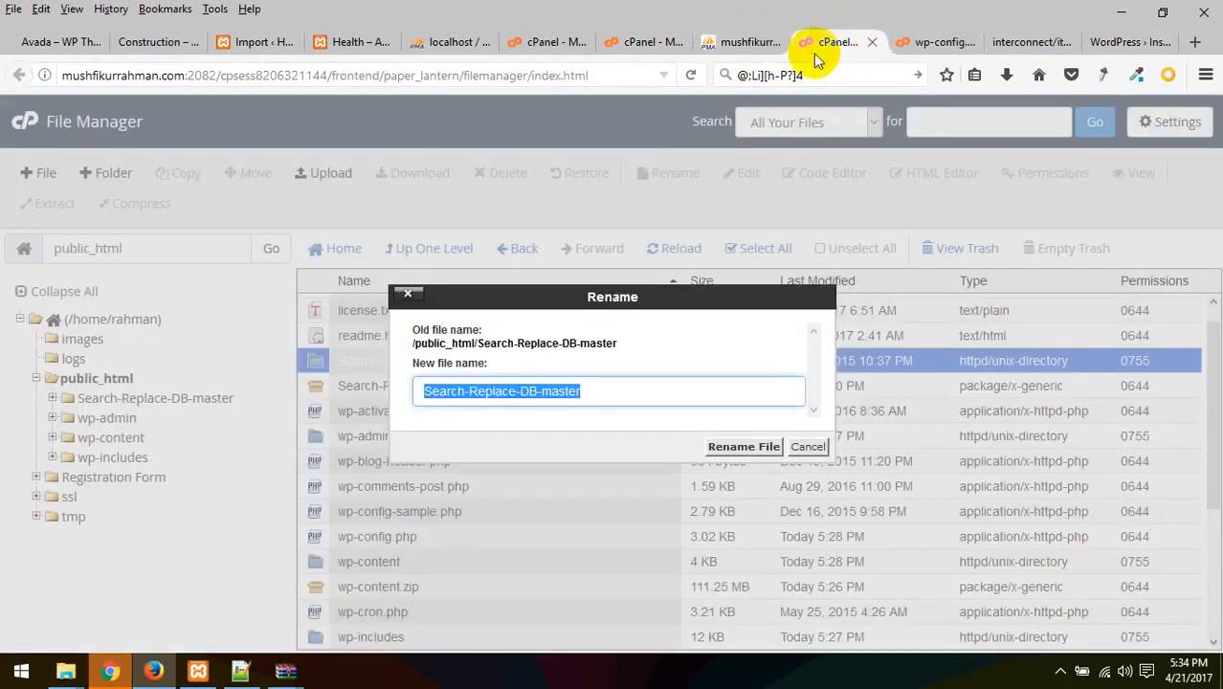
pyautogui.click(808, 446)
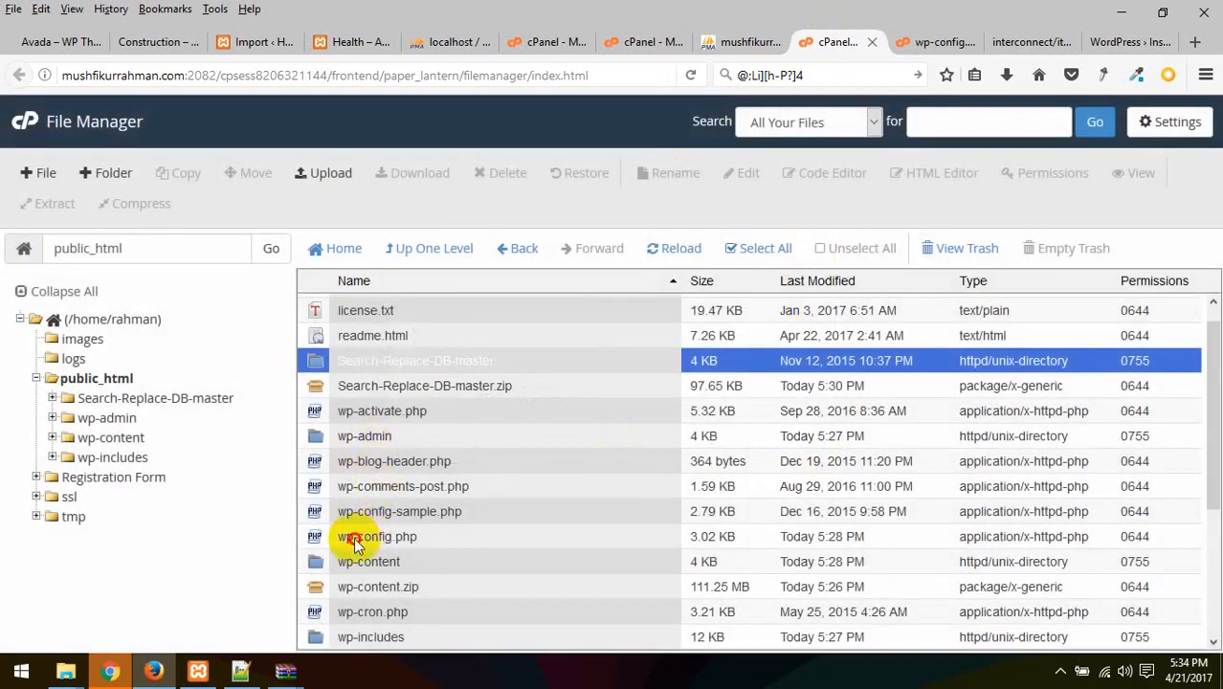
pyautogui.click(359, 540)
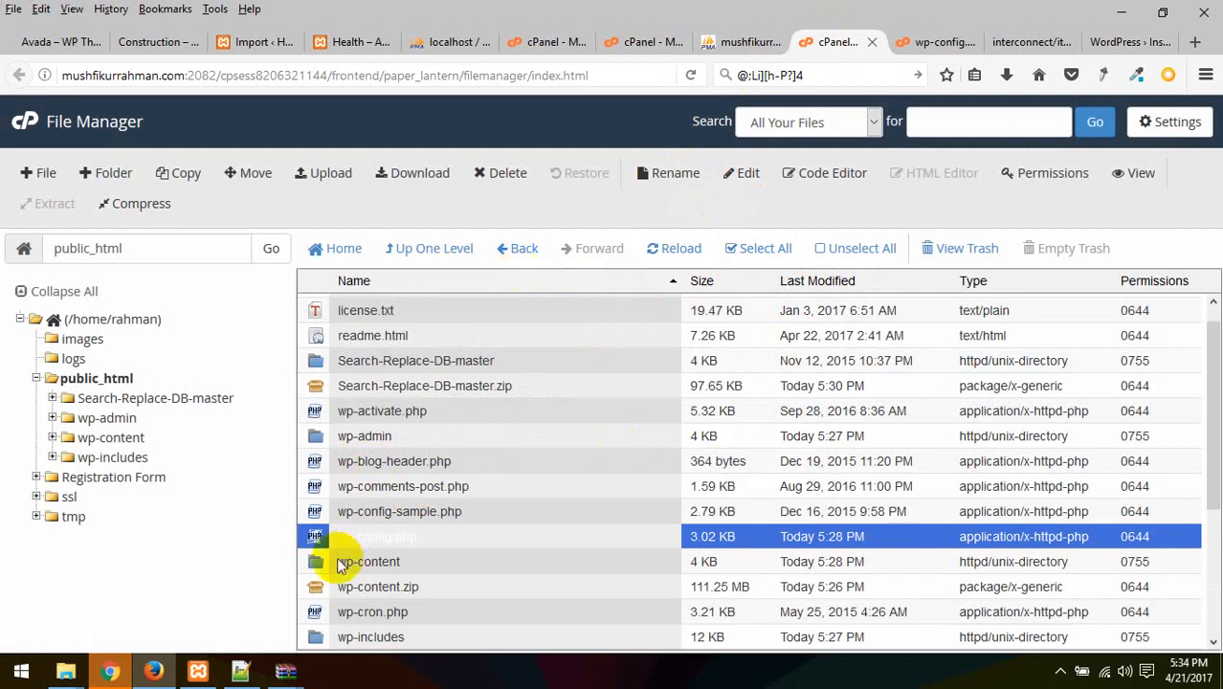
pyautogui.click(356, 537)
pyautogui.click(644, 486)
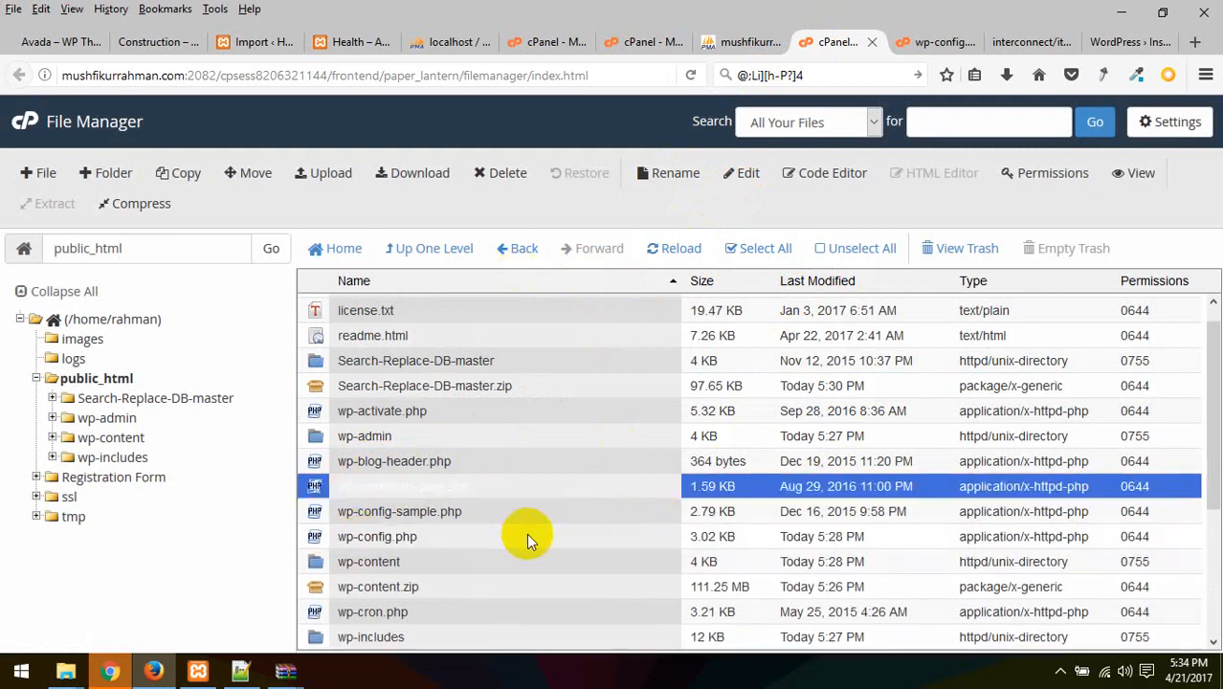
pyautogui.click(429, 539)
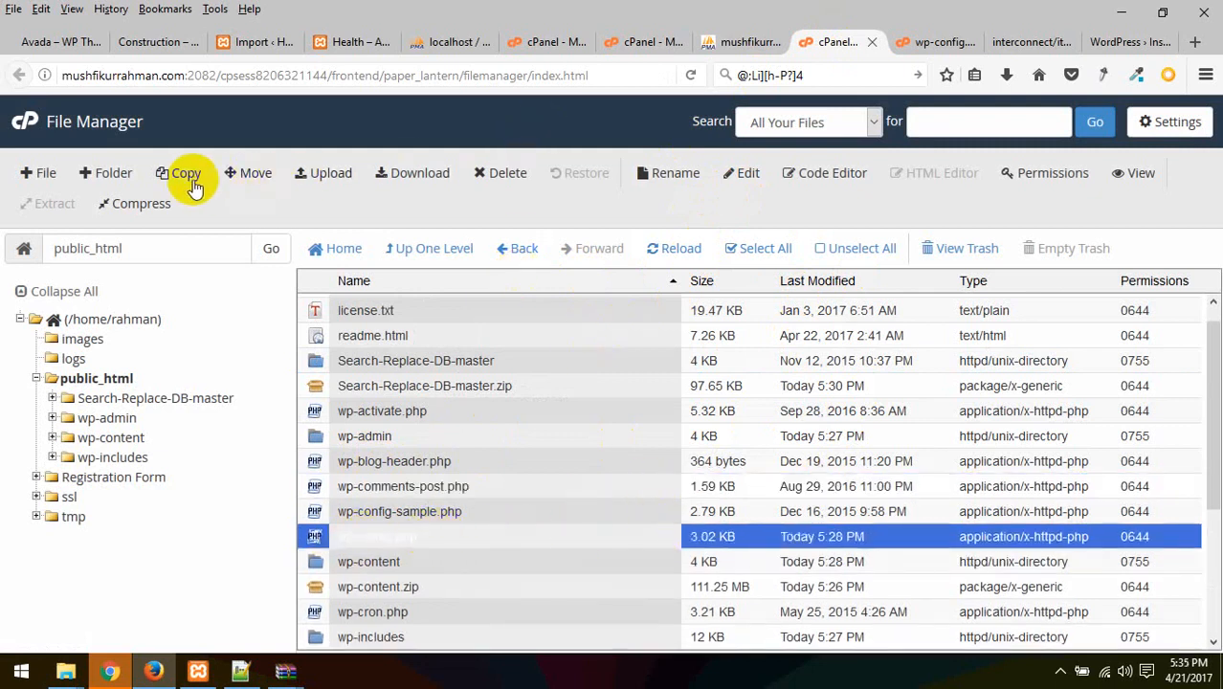
# Open wp-config.php in the Code Editor and scroll through its MySQL database settings
pyautogui.click(831, 168)
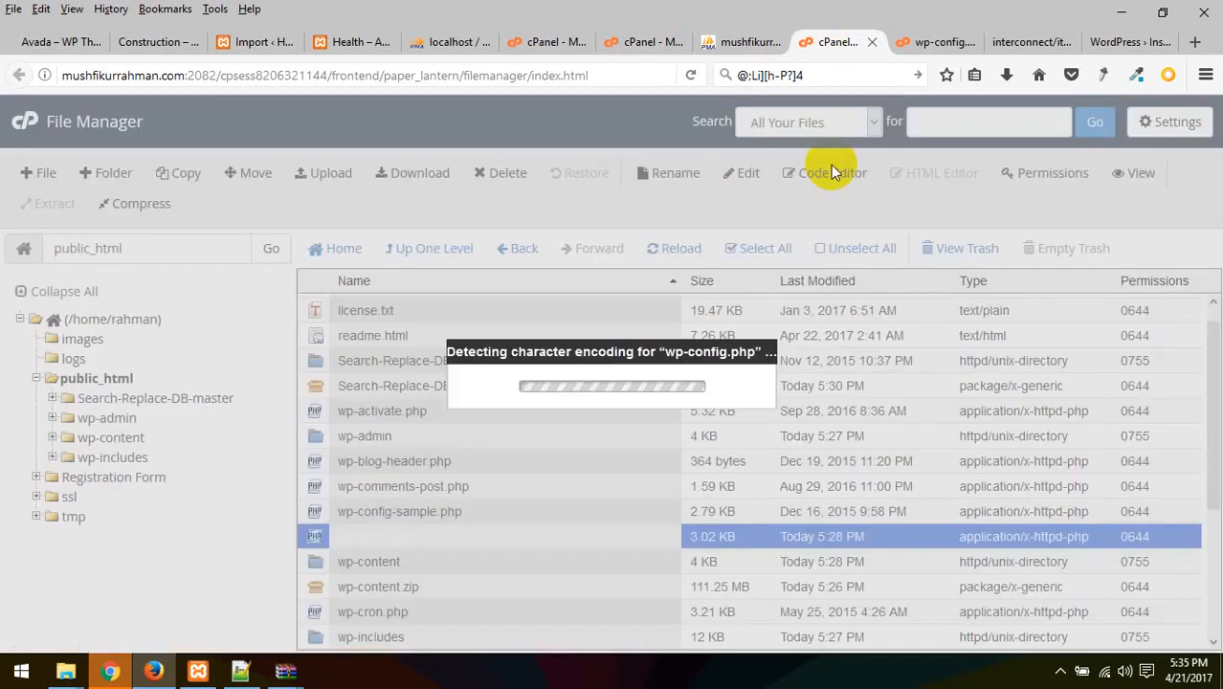
pyautogui.click(768, 514)
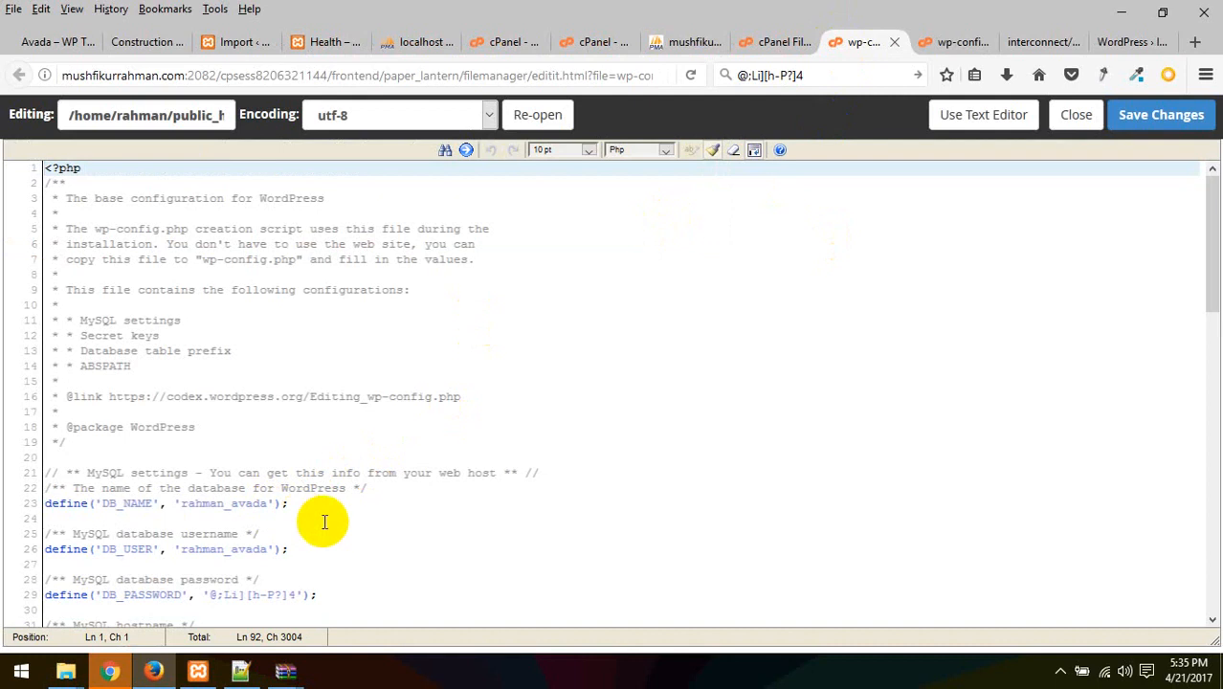
pyautogui.scroll(-2, 325, 522)
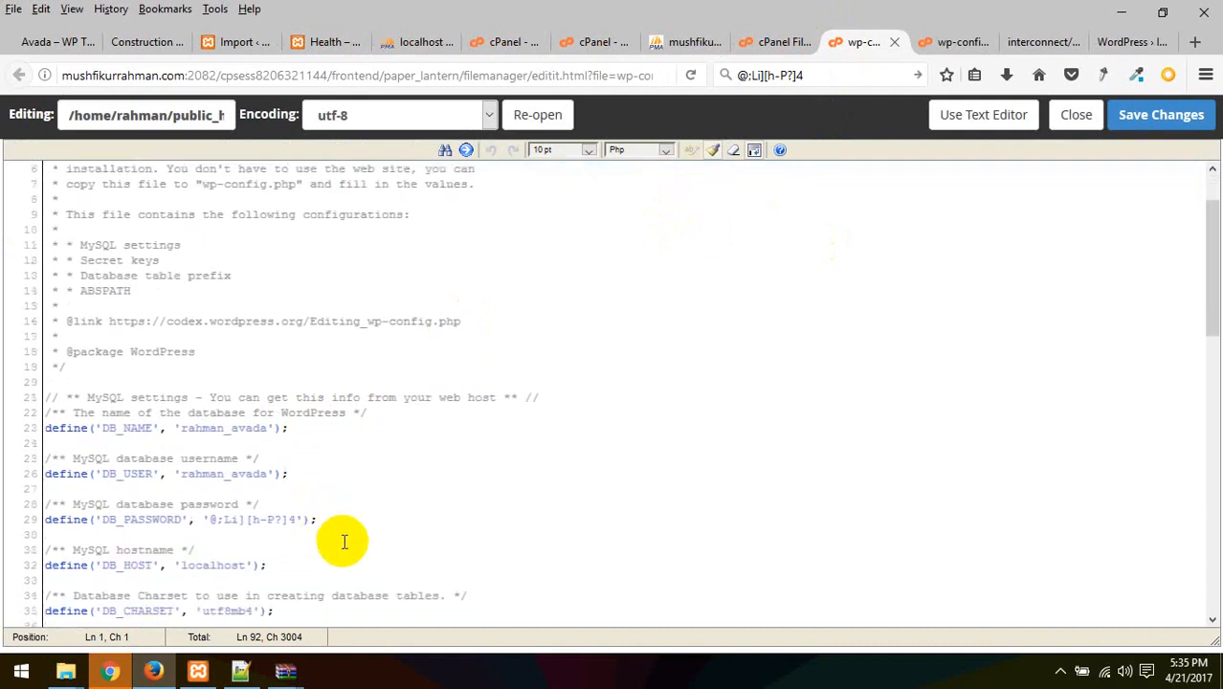
pyautogui.scroll(-5, 343, 541)
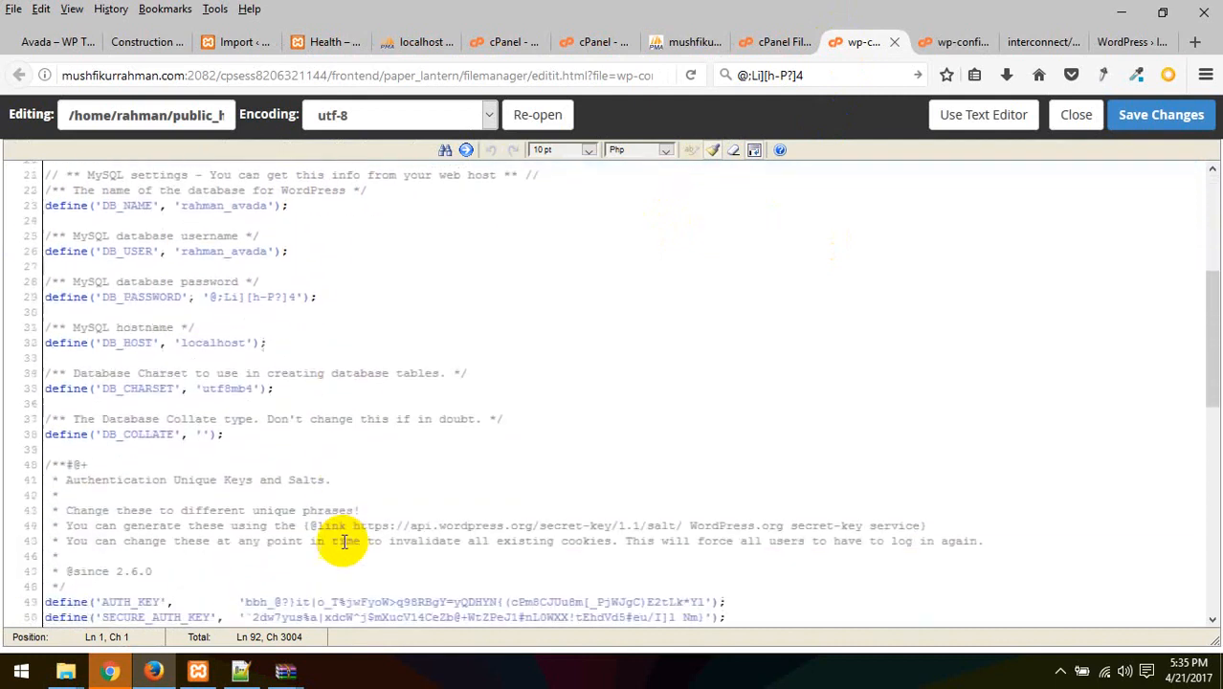
pyautogui.scroll(6, 698, 388)
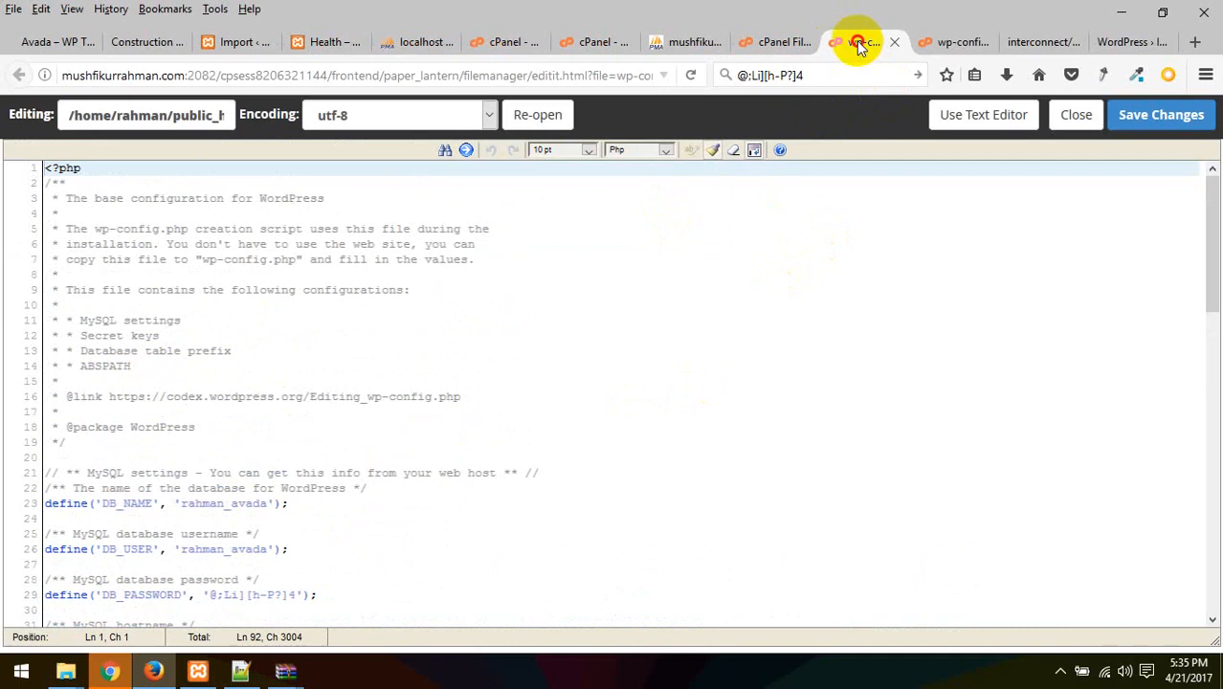
pyautogui.click(1034, 41)
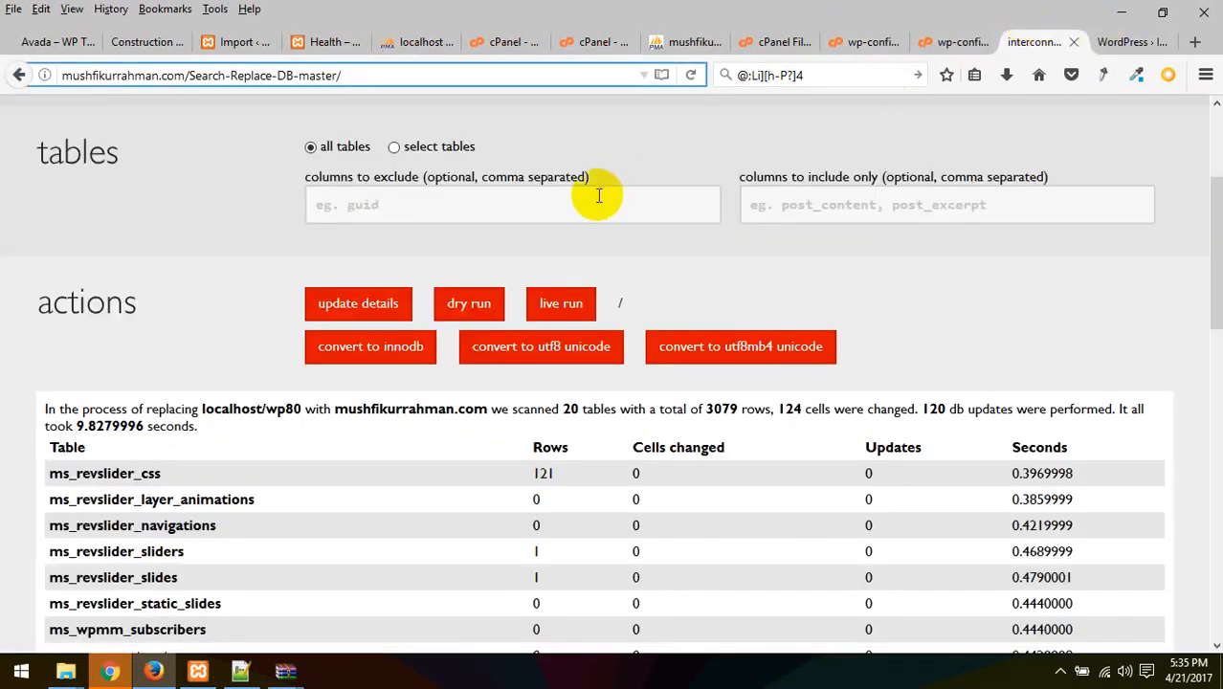
# Reload the live site at just the domain, removing the wp-admin/install.php path
pyautogui.scroll(2, 591, 216)
pyautogui.click(594, 410)
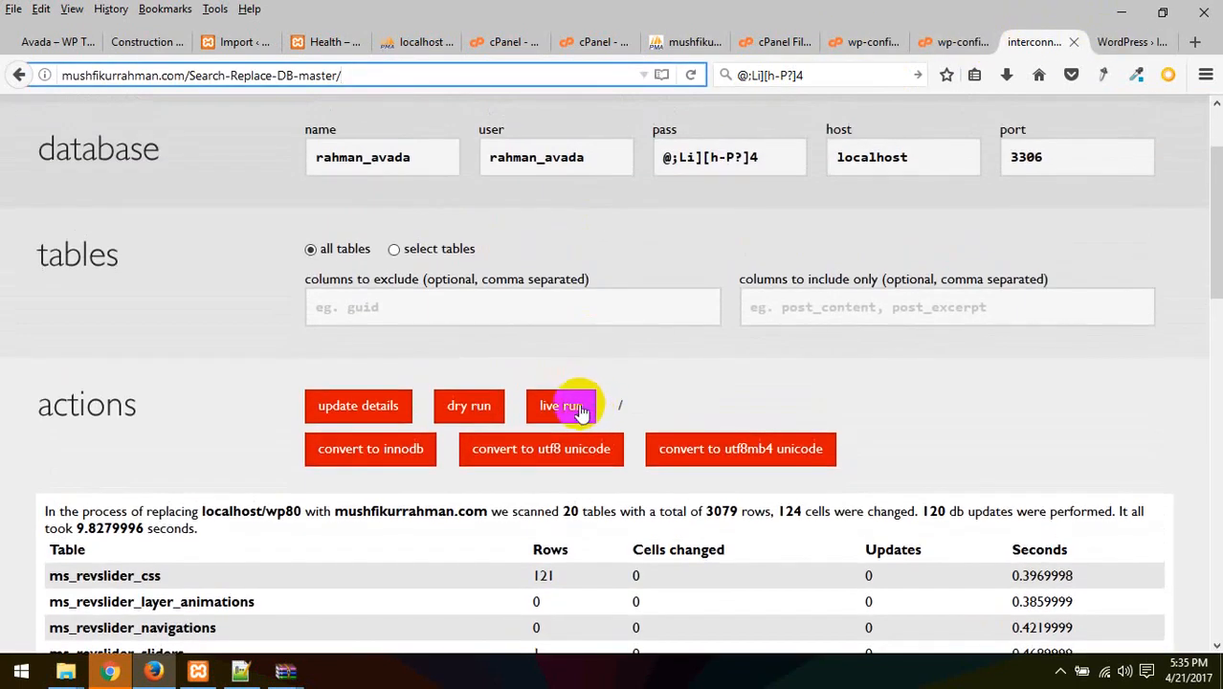
pyautogui.scroll(3, 631, 373)
pyautogui.click(1119, 41)
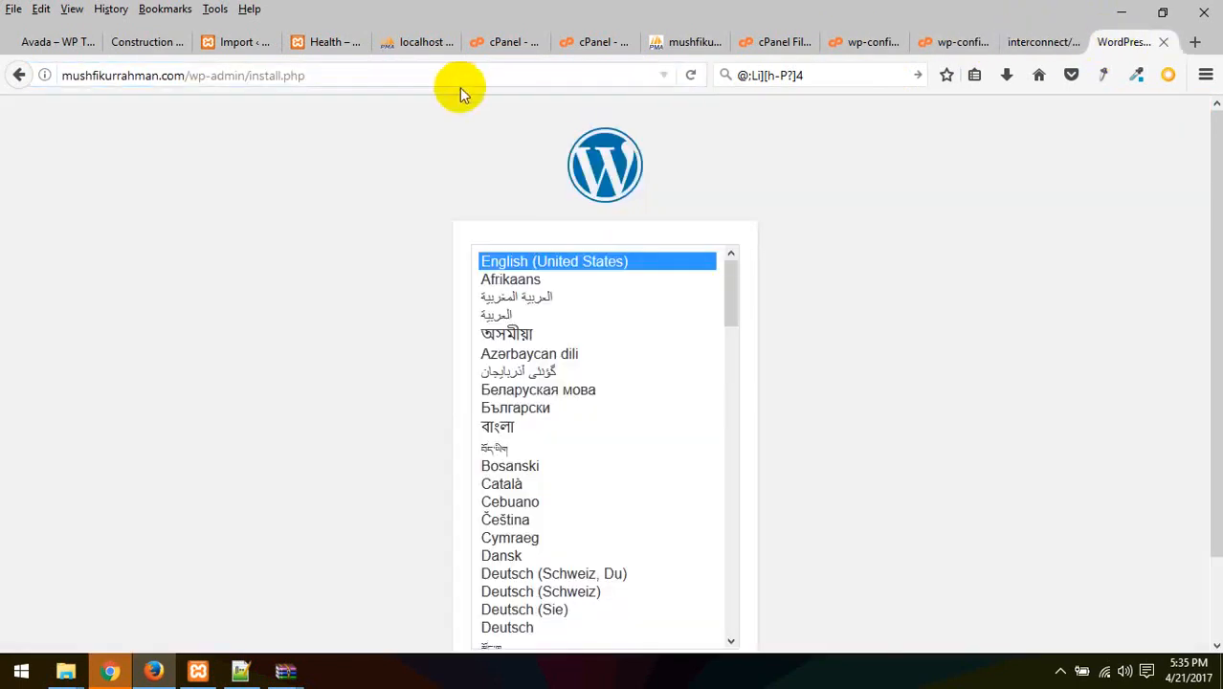
pyautogui.click(454, 78)
pyautogui.moveTo(306, 76); pyautogui.dragTo(189, 75)
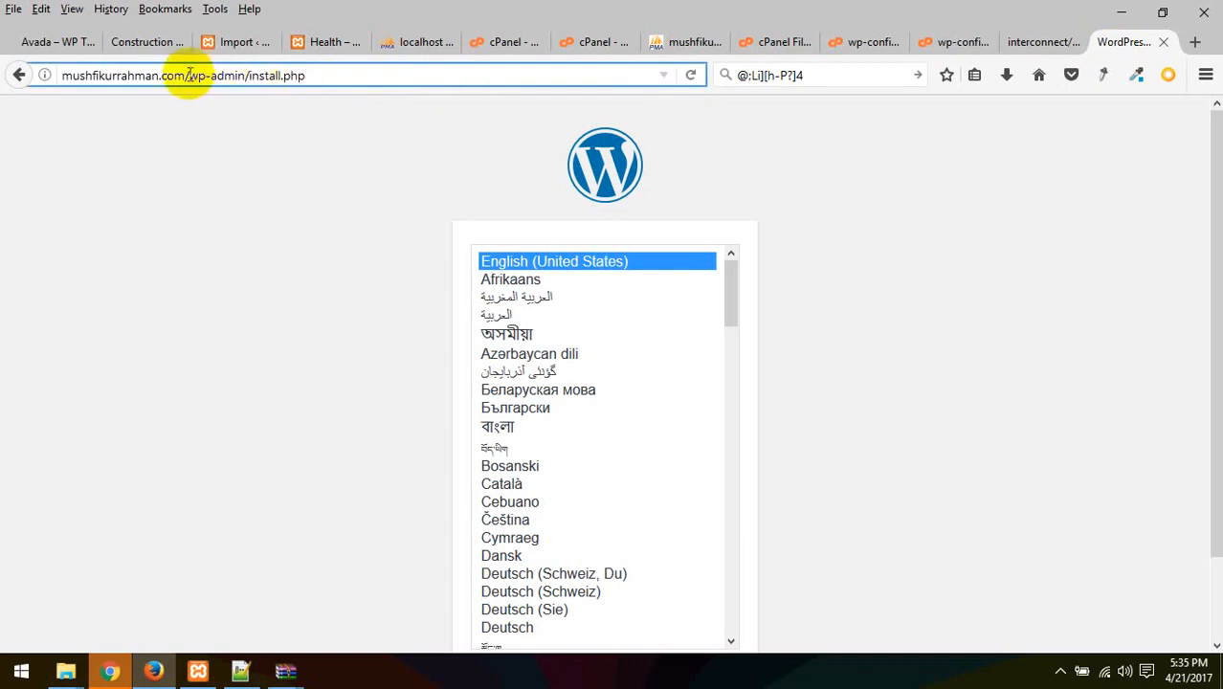
pyautogui.press('BackSpace')
pyautogui.press('Return')
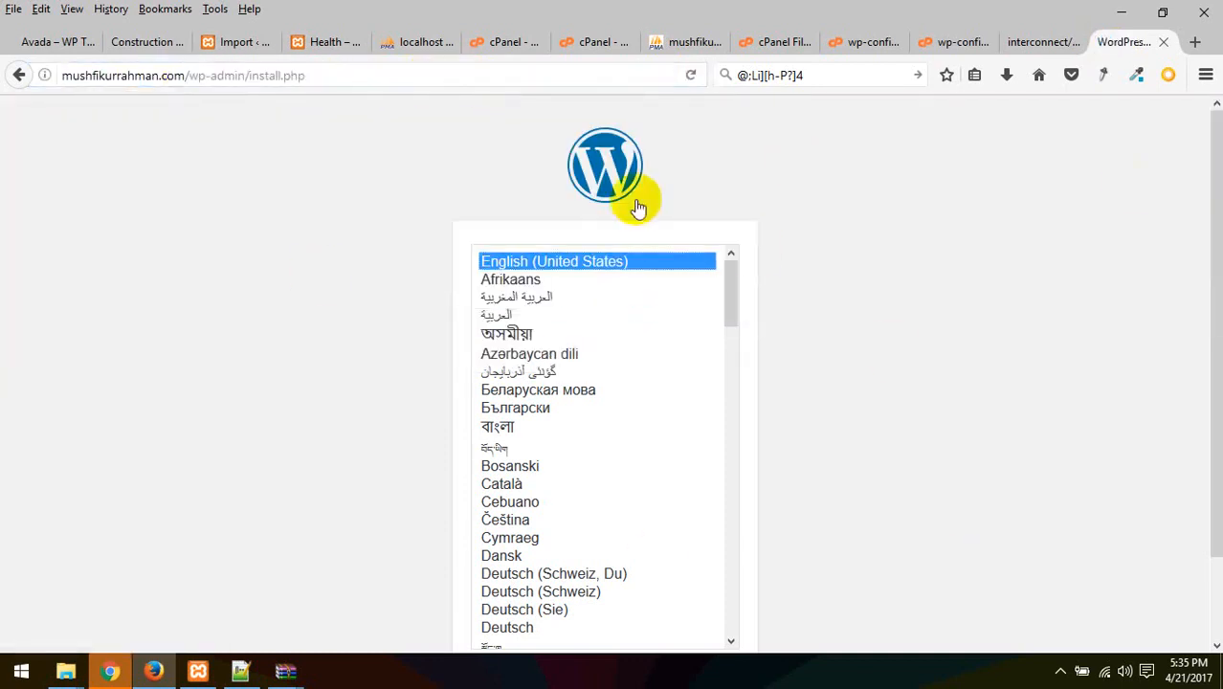
pyautogui.click(306, 76)
pyautogui.moveTo(306, 76); pyautogui.dragTo(208, 76)
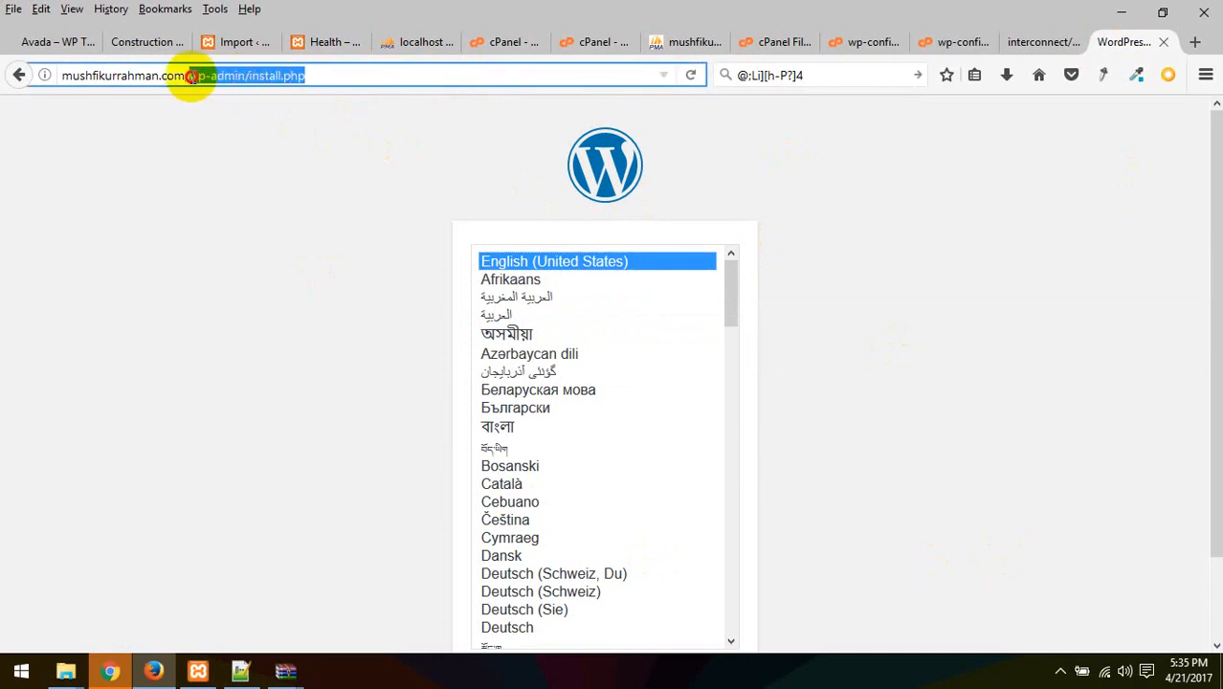
pyautogui.press('BackSpace')
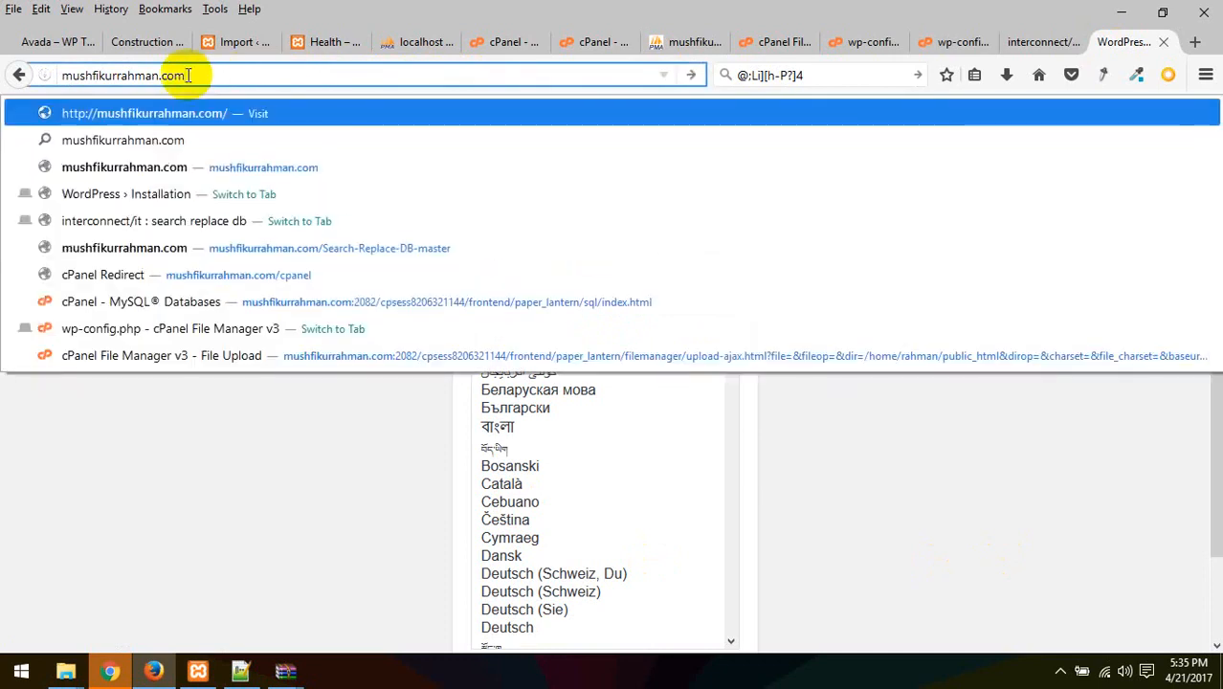
pyautogui.press('Return')
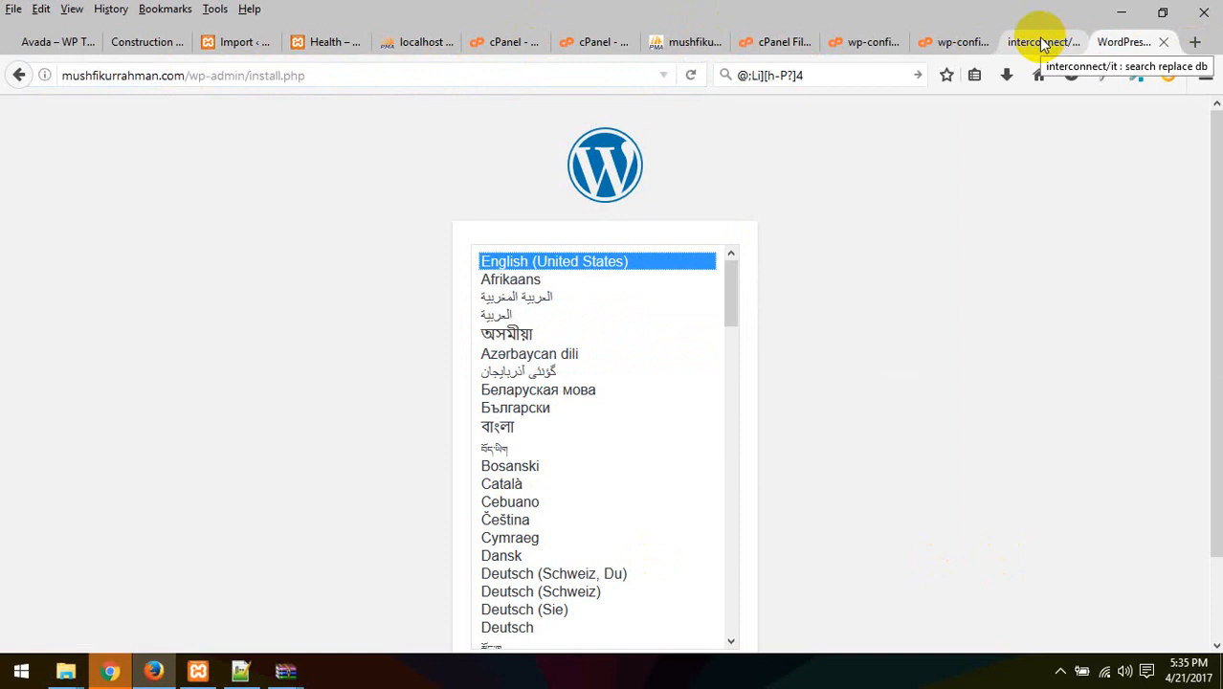
# Continue in English (United States) and fill the site title 'Welcome To WordPress Website' and username
pyautogui.scroll(-2, 800, 405)
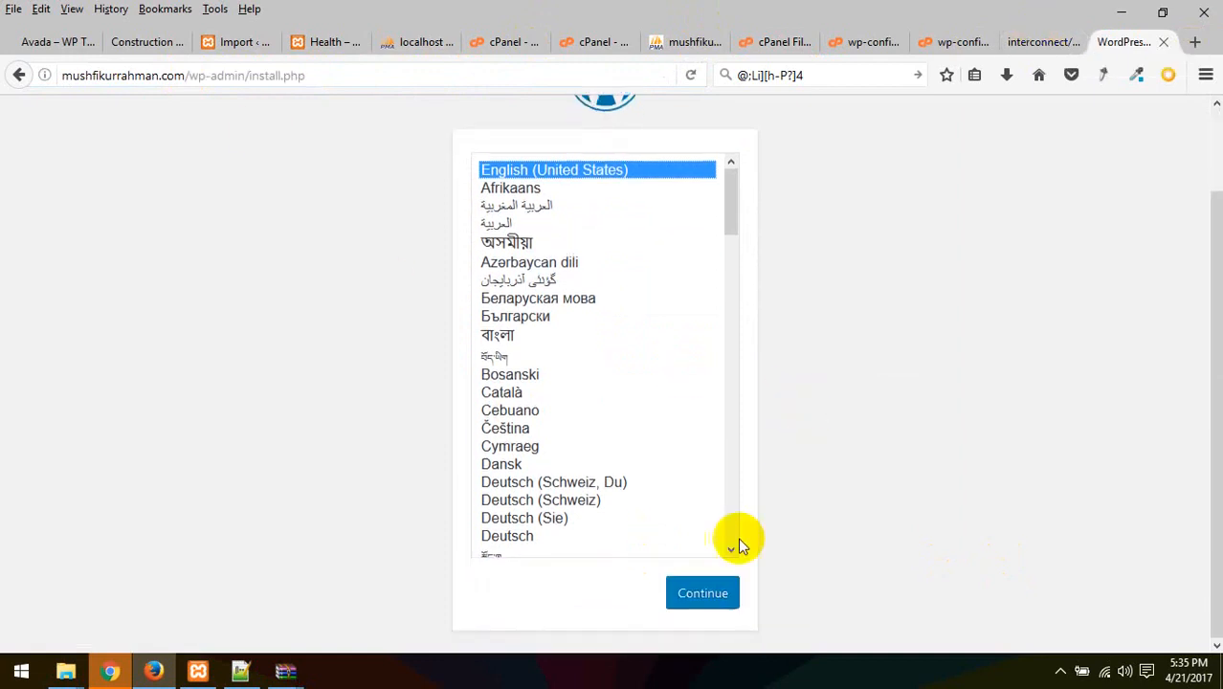
pyautogui.click(699, 589)
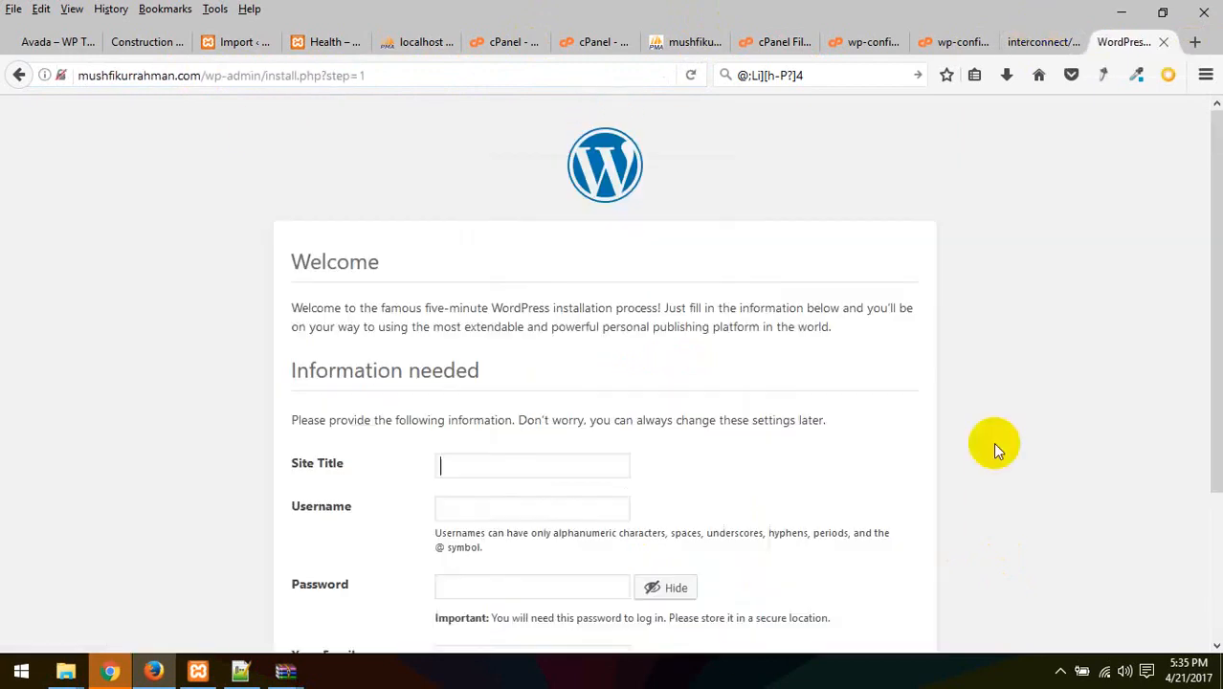
pyautogui.scroll(-4, 992, 442)
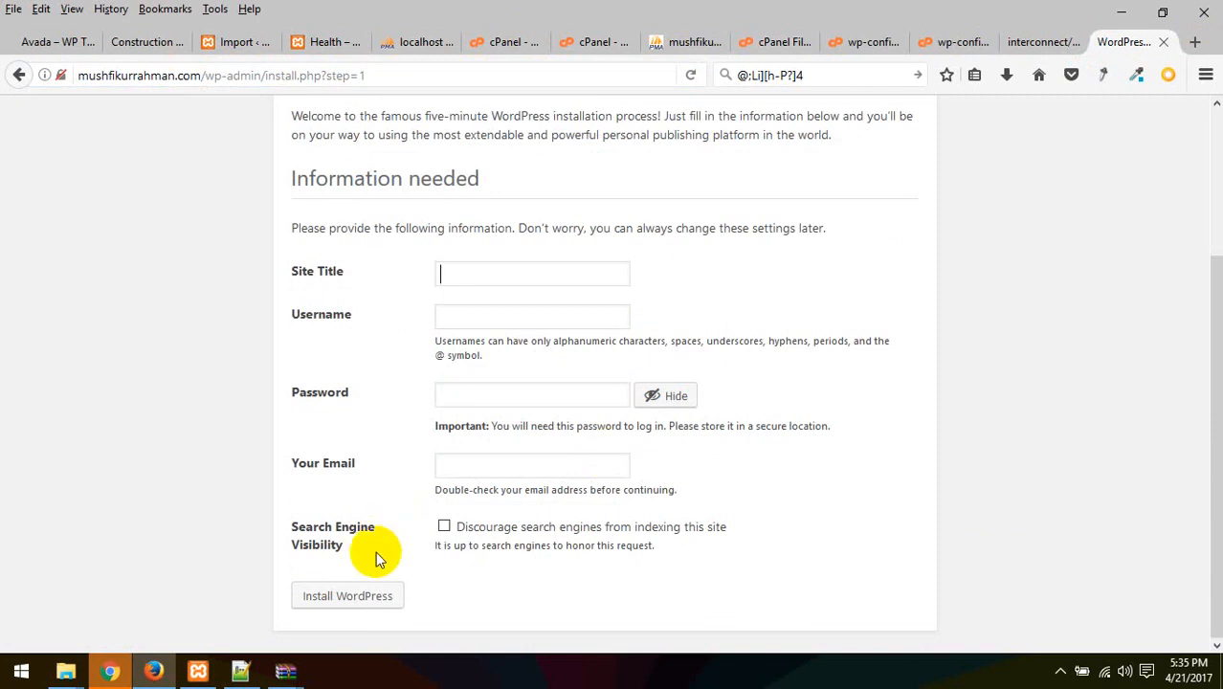
pyautogui.click(478, 271)
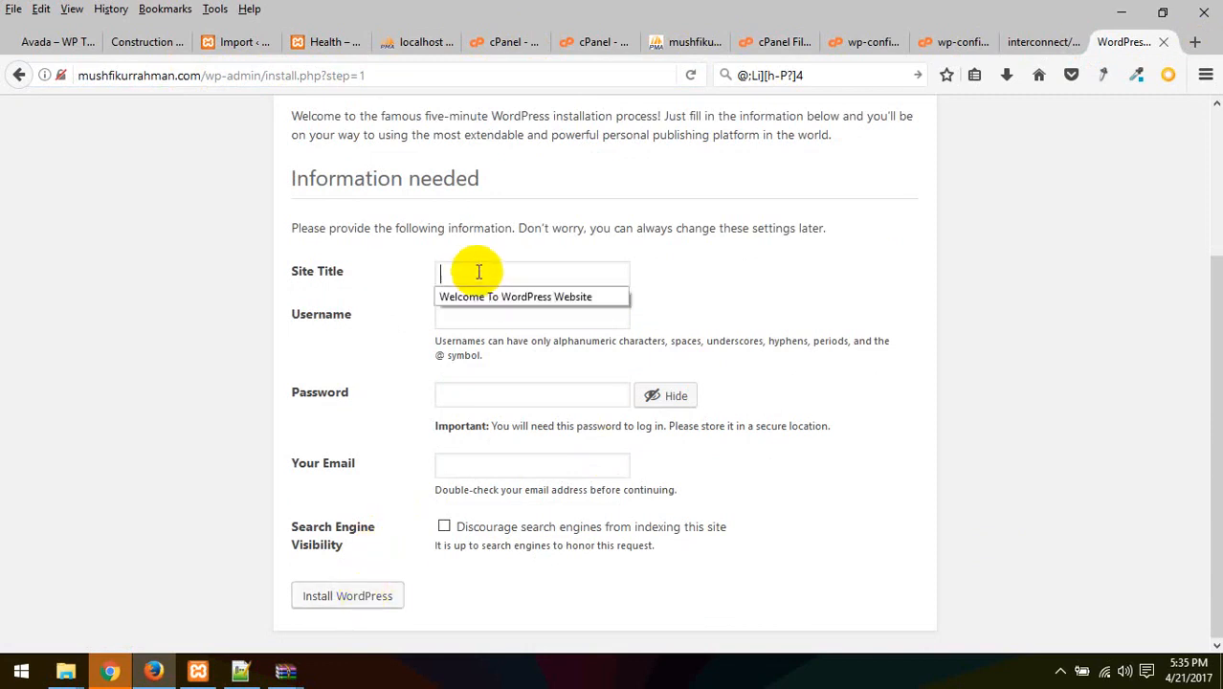
pyautogui.click(479, 273)
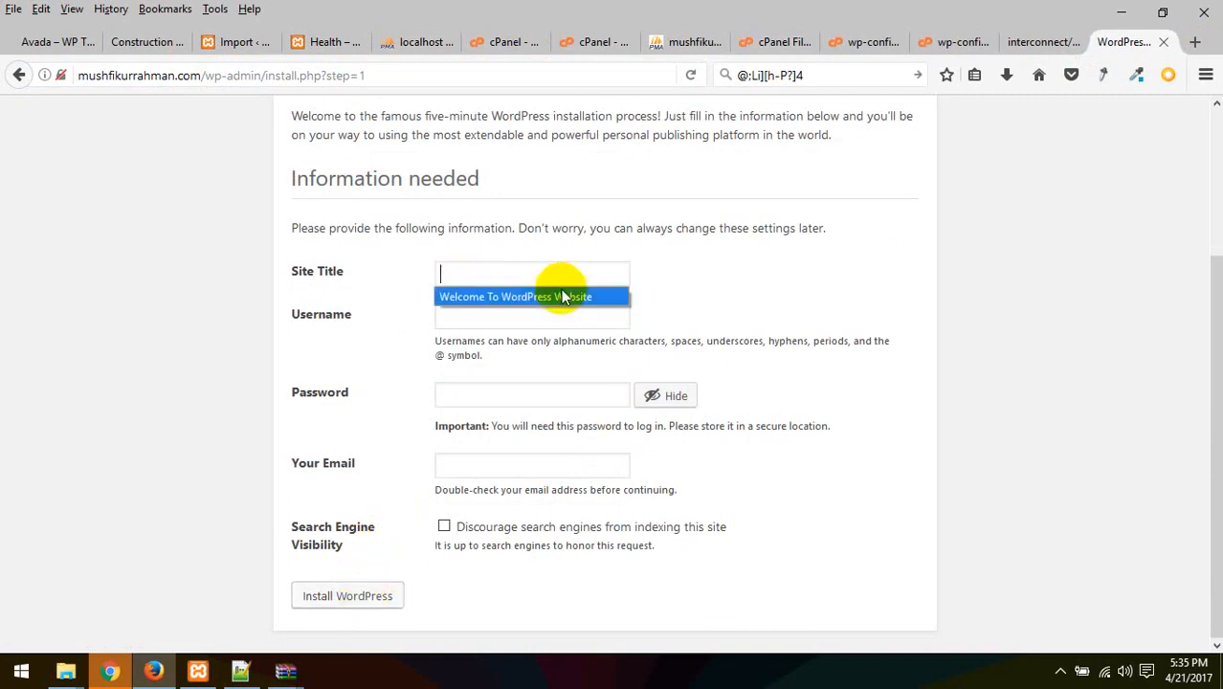
pyautogui.click(517, 295)
pyautogui.click(475, 311)
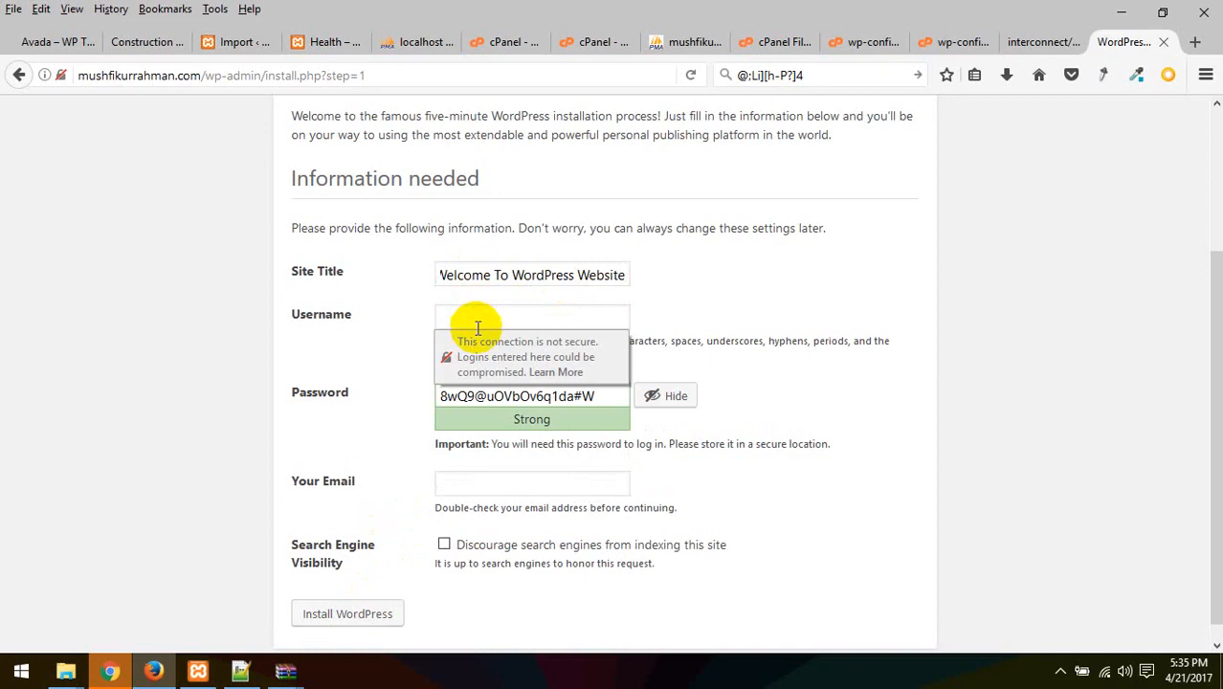
pyautogui.click(776, 274)
pyautogui.click(551, 311)
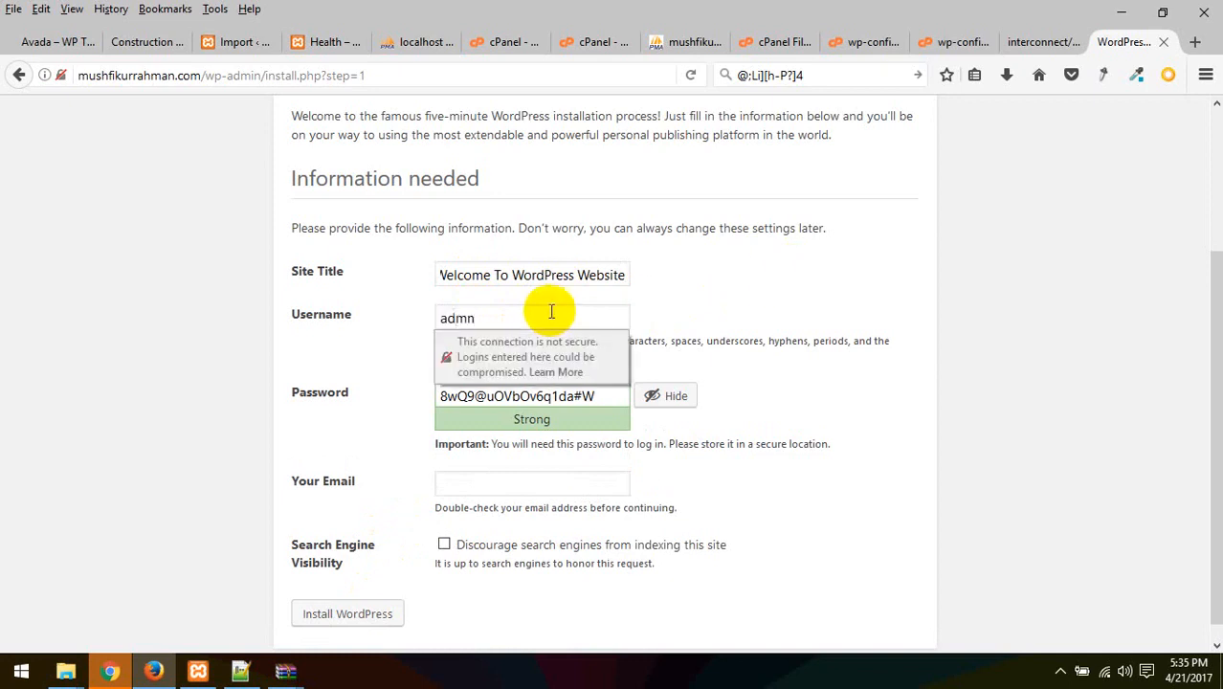
pyautogui.press('Tab')
pyautogui.write('a')
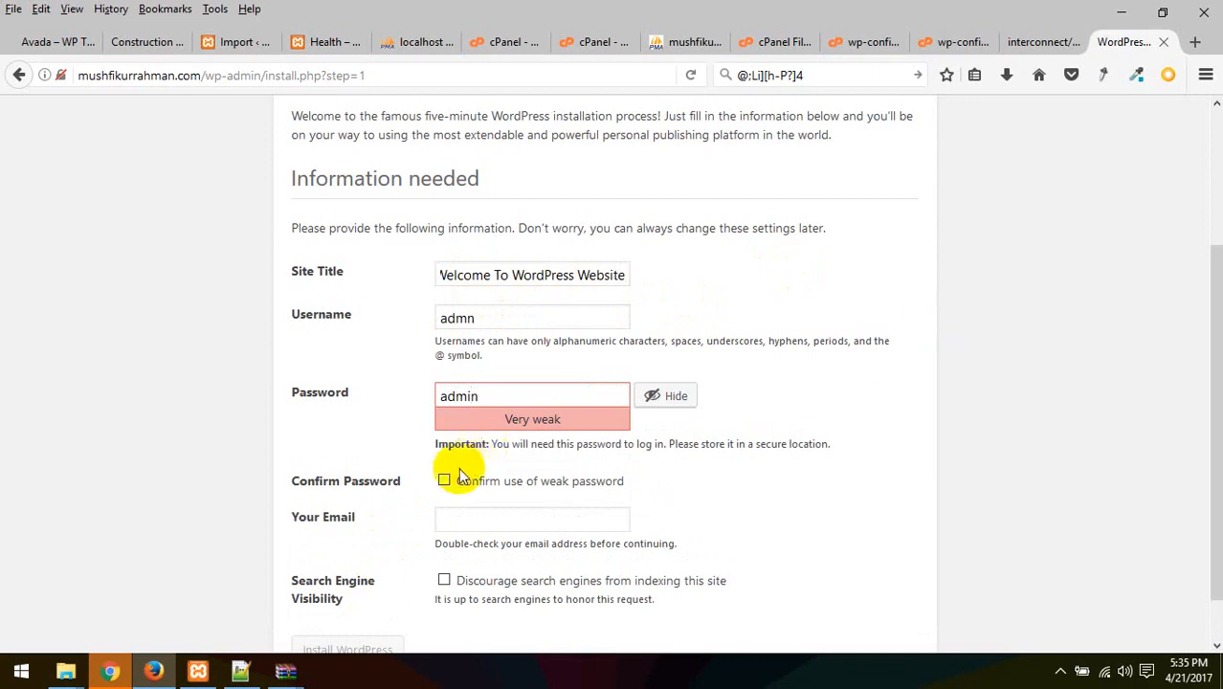
# Correct the username, confirm the weak password, enter the admin e-mail and install WordPress
pyautogui.doubleClick(532, 318)
pyautogui.doubleClick(546, 403)
pyautogui.hotkey('ctrl', 'c')
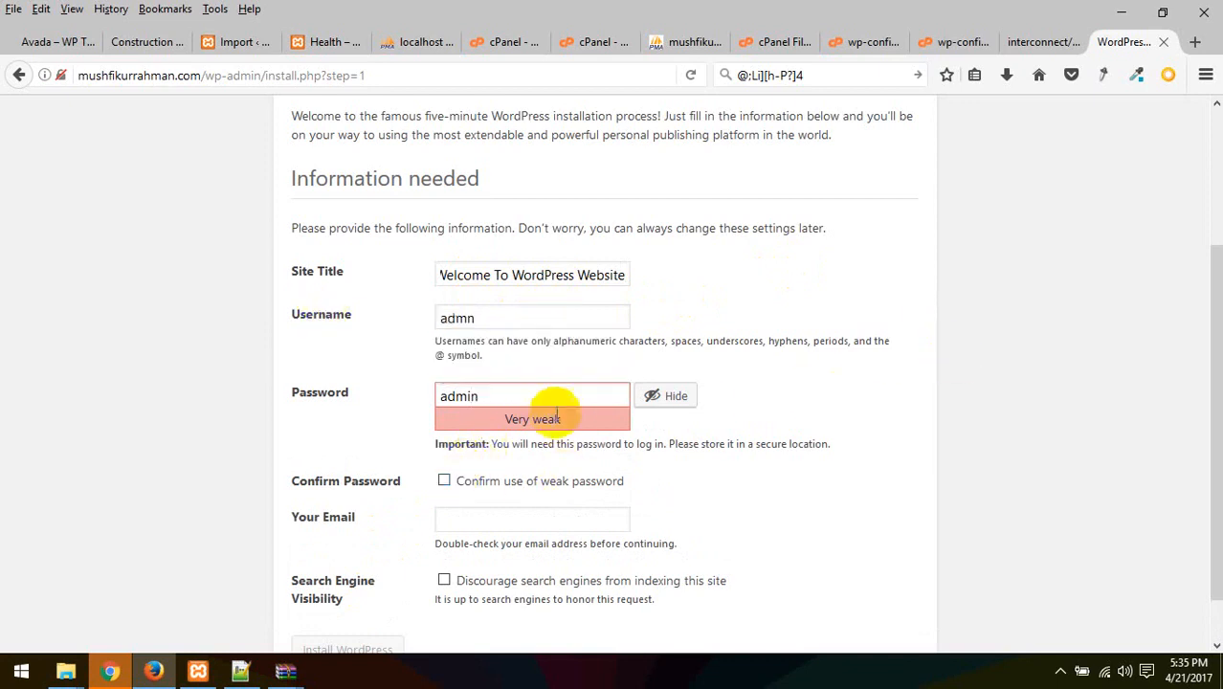
pyautogui.moveTo(525, 310); pyautogui.dragTo(289, 289)
pyautogui.hotkey('ctrl', 'v')
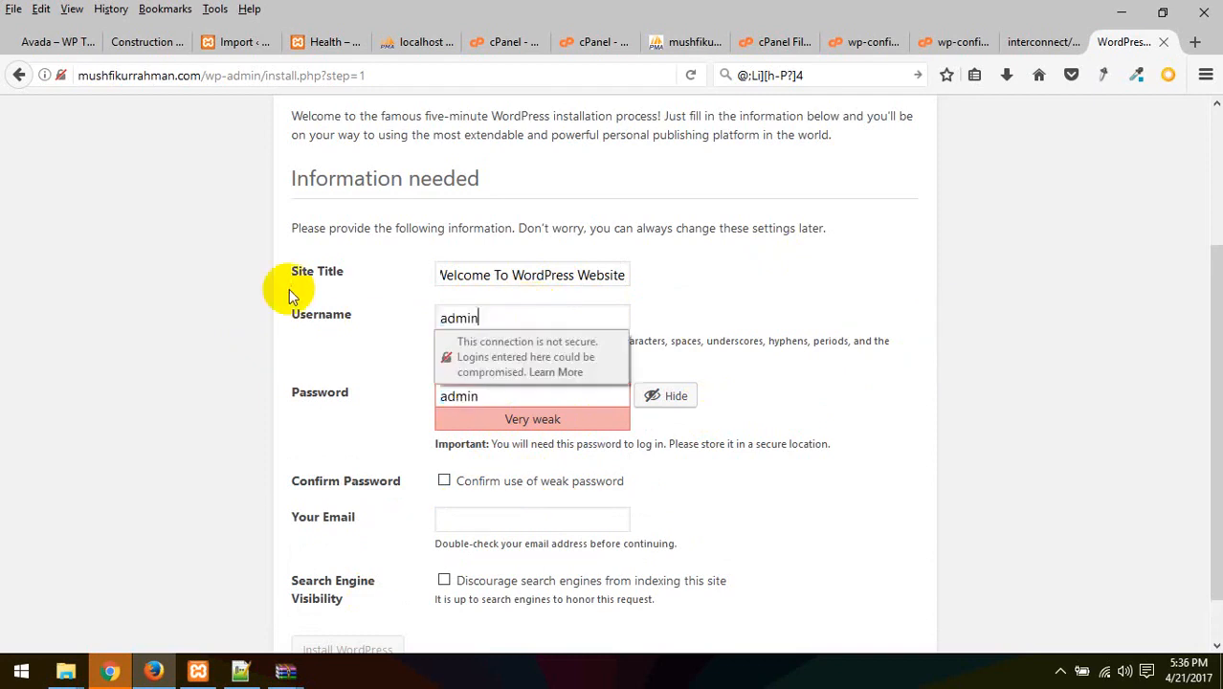
pyautogui.click(286, 406)
pyautogui.click(454, 484)
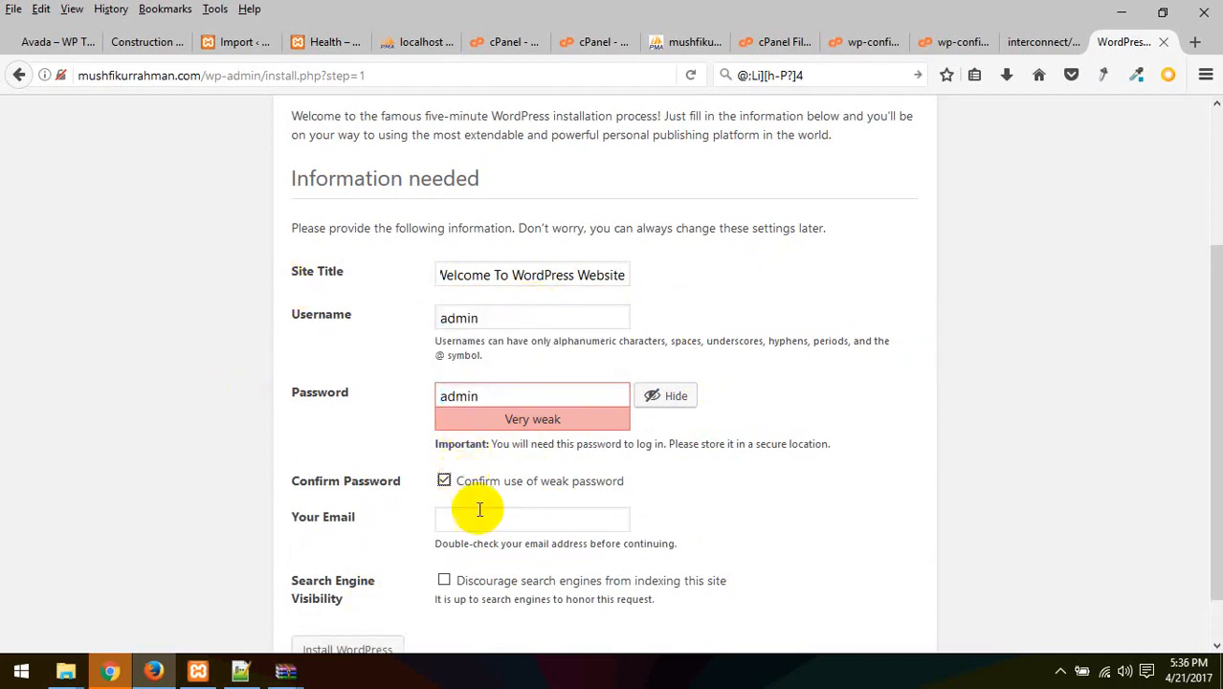
pyautogui.scroll(-1, 486, 564)
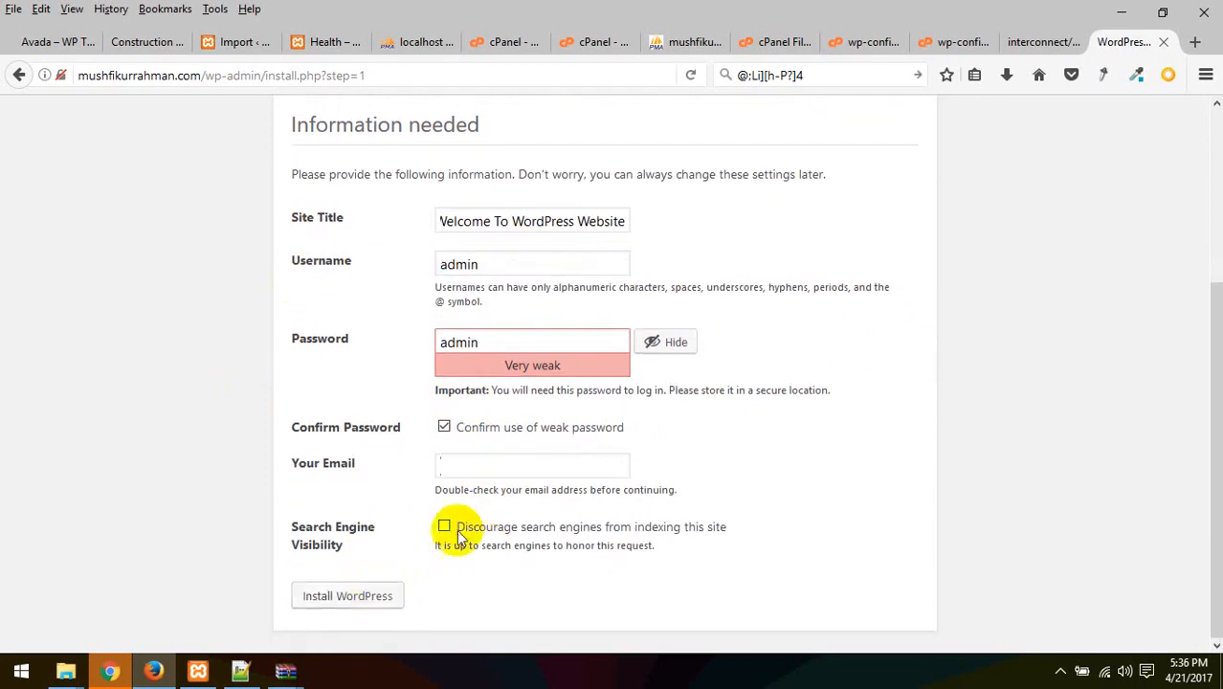
pyautogui.click(503, 460)
pyautogui.hotkey('ctrl', 'v')
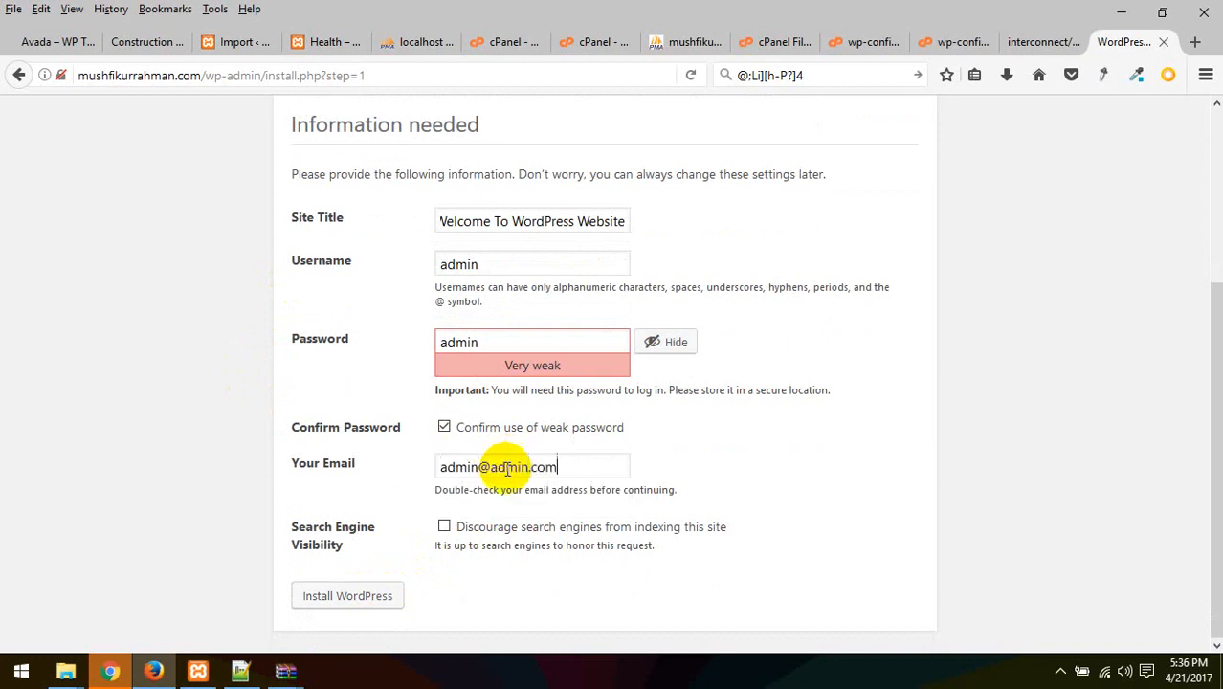
pyautogui.click(398, 593)
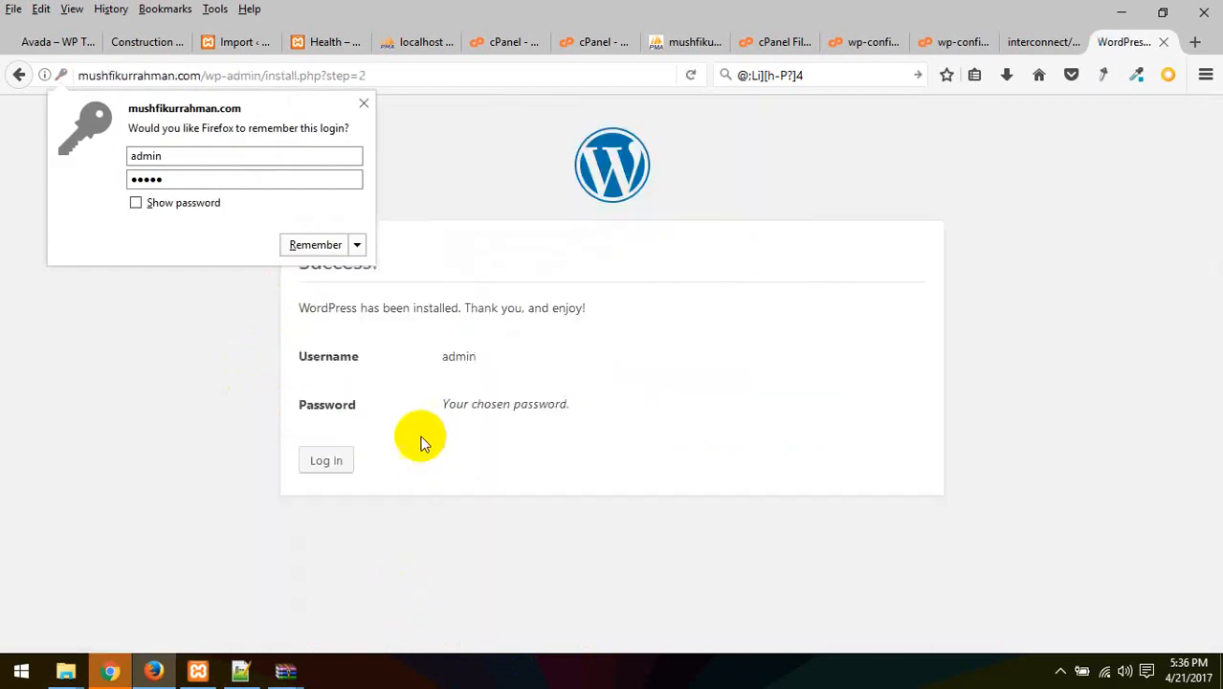
# Log in to the WordPress admin with the administrator username and password
pyautogui.click(326, 458)
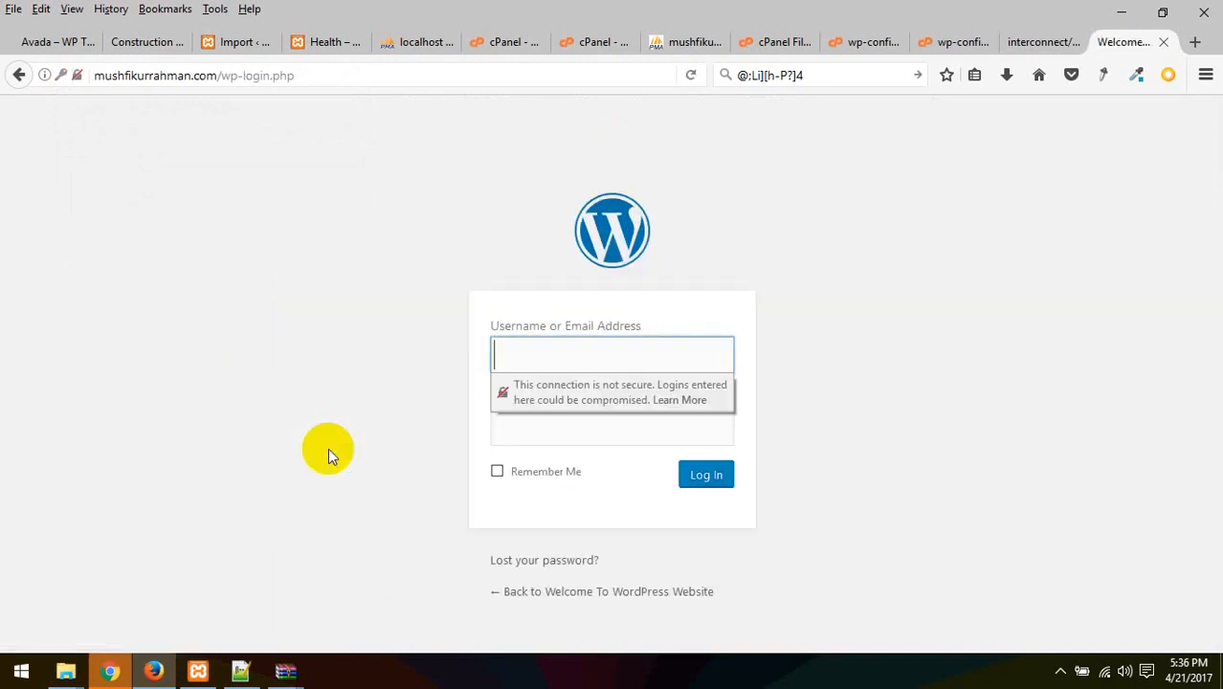
pyautogui.click(657, 356)
pyautogui.write('admin')
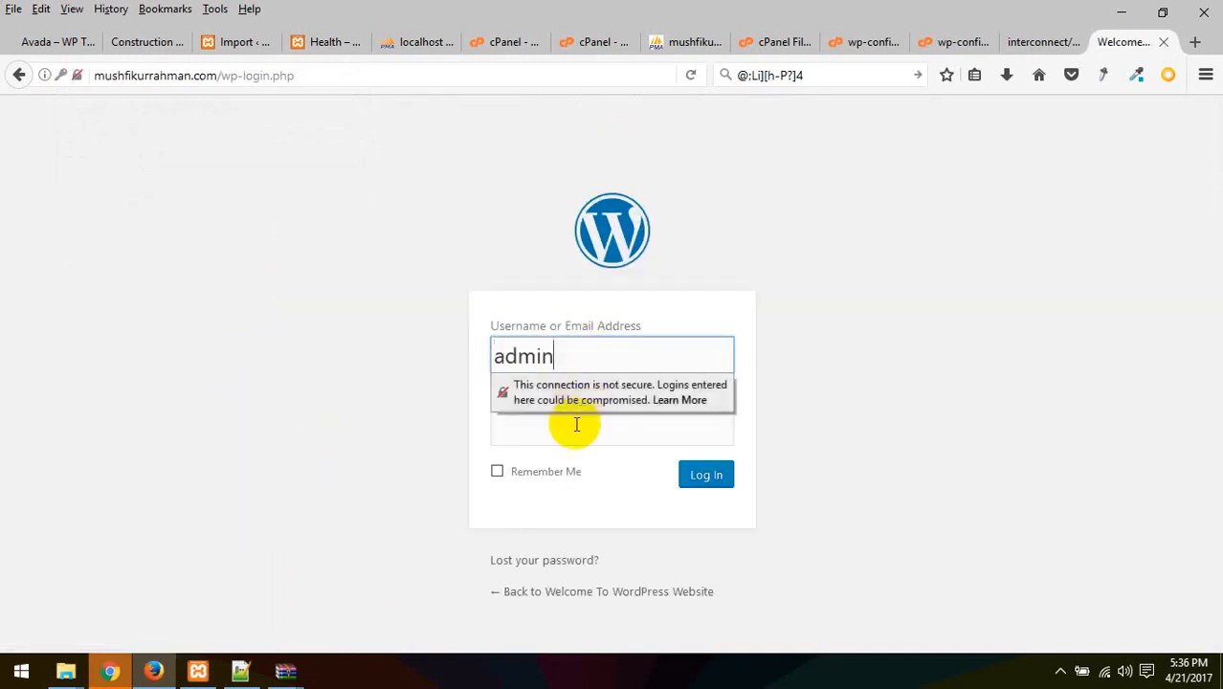
pyautogui.click(562, 440)
pyautogui.write('admin')
pyautogui.click(931, 469)
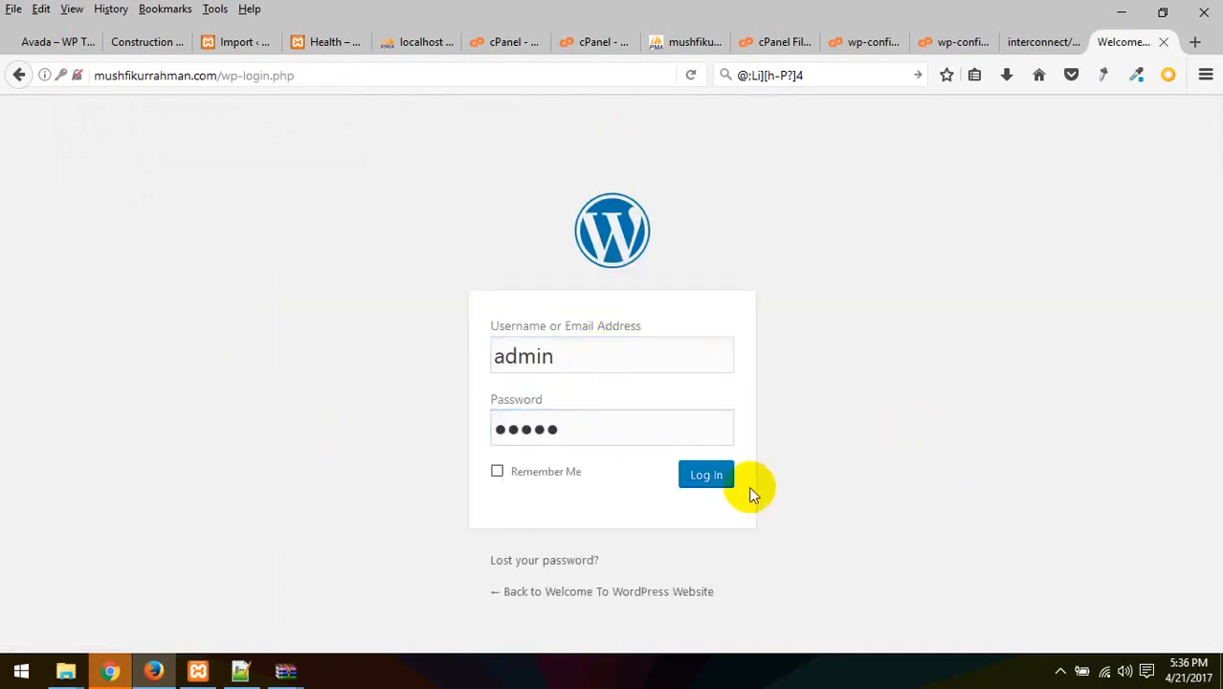
pyautogui.click(723, 478)
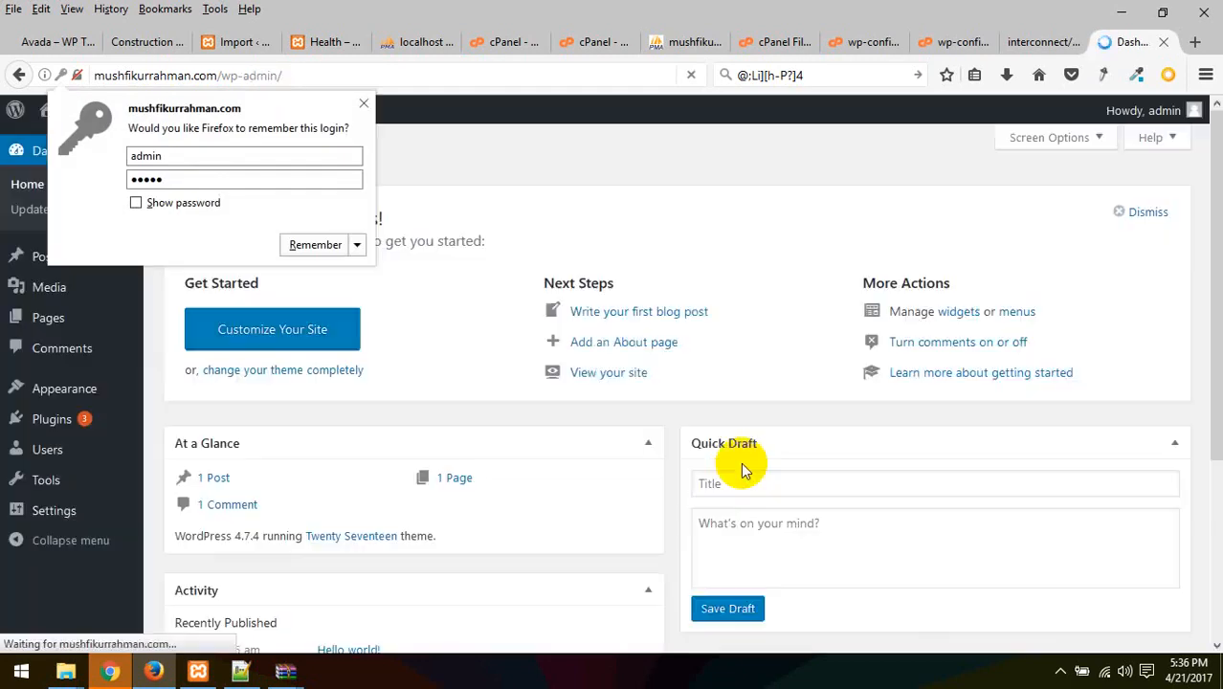
pyautogui.click(567, 156)
# Open the live site's front page in a new tab via Visit Site
pyautogui.moveTo(102, 117)
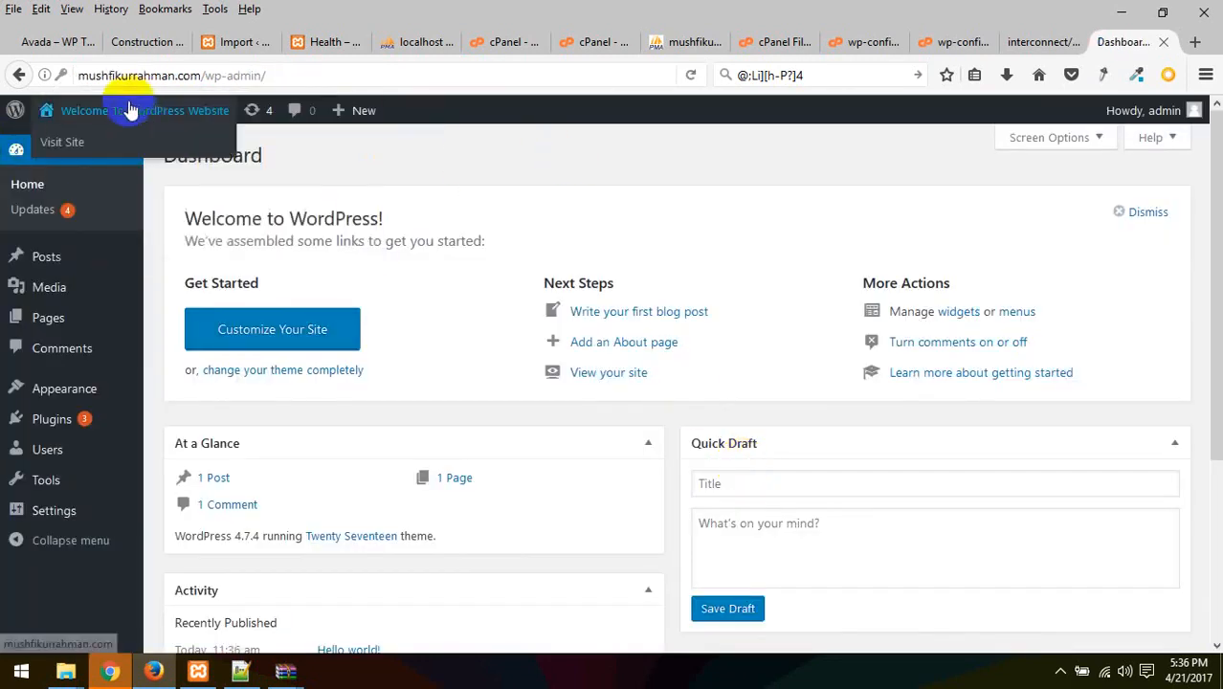
pyautogui.rightClick(93, 140)
pyautogui.click(110, 150)
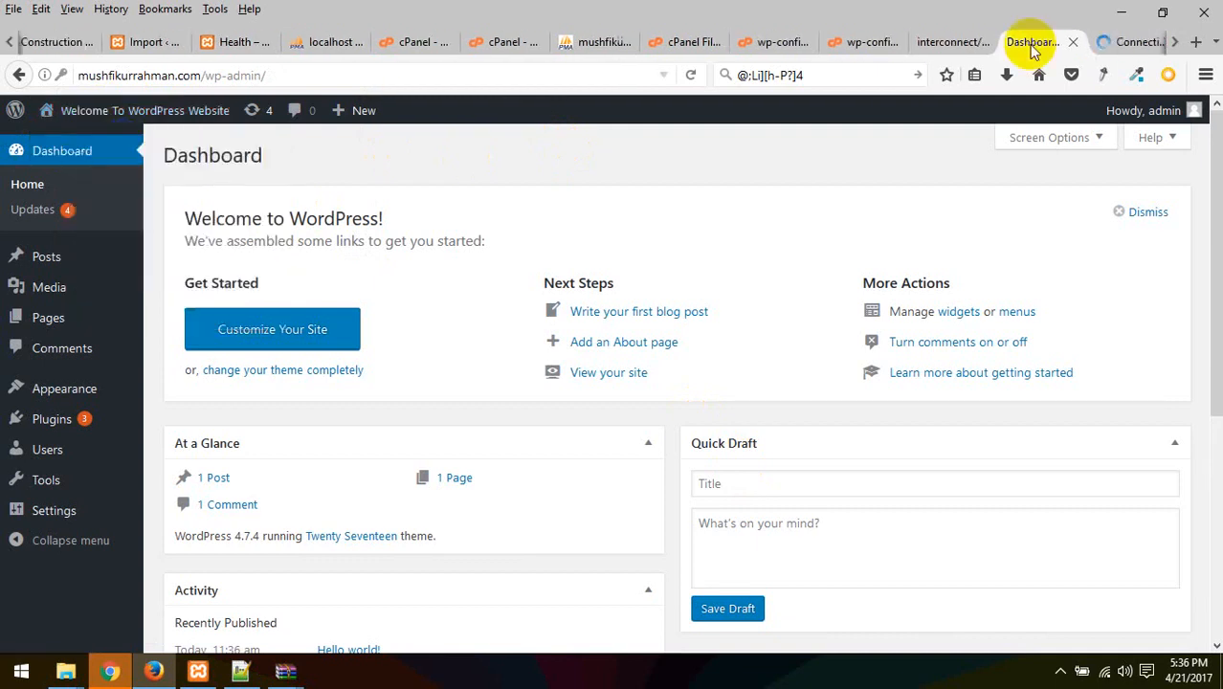
pyautogui.moveTo(1100, 34); pyautogui.dragTo(1115, 48)
pyautogui.click(1132, 50)
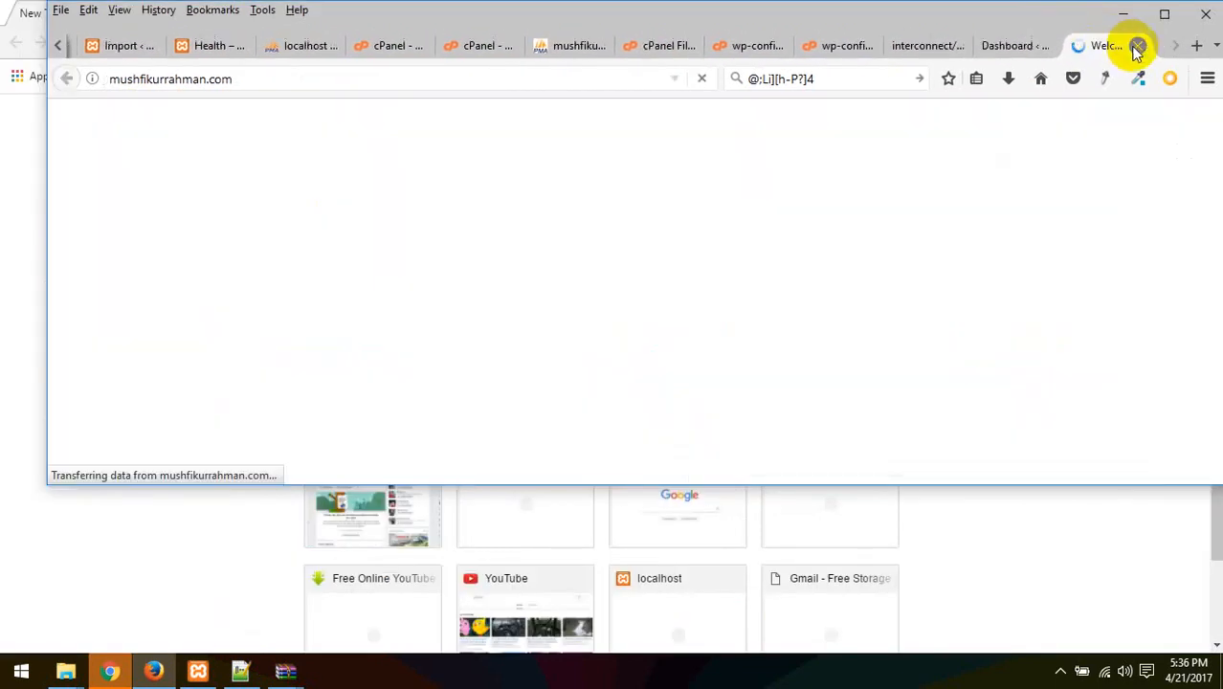
pyautogui.click(1163, 16)
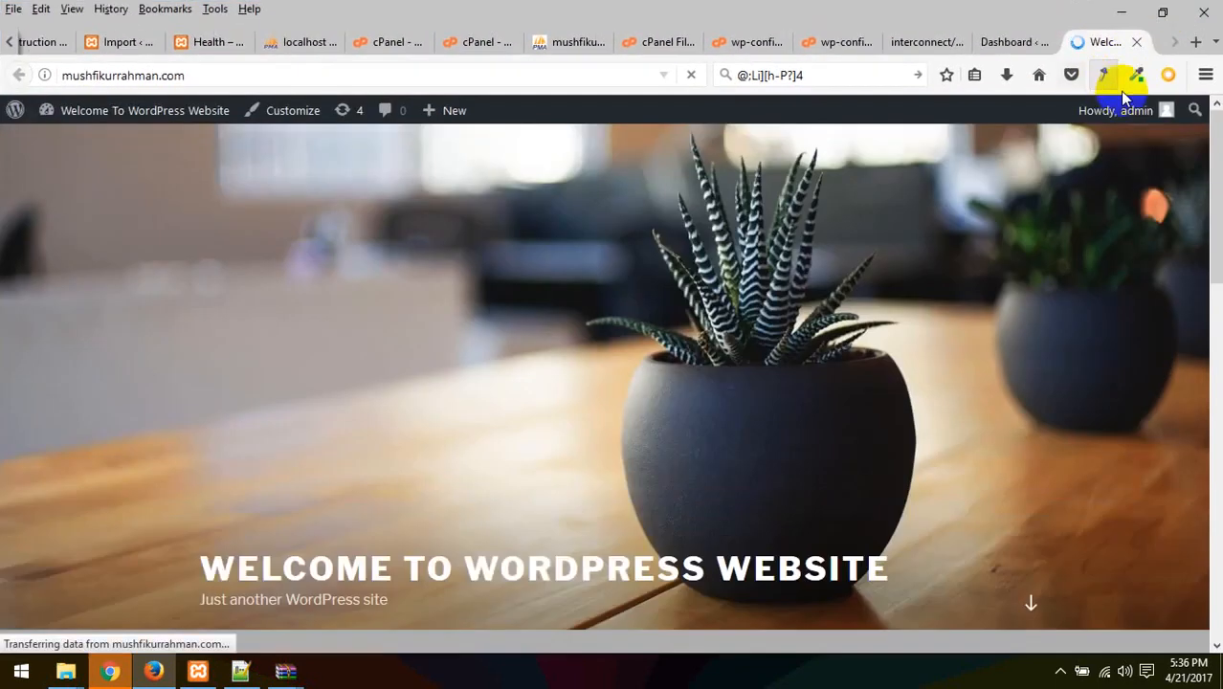
pyautogui.click(1013, 41)
pyautogui.click(937, 46)
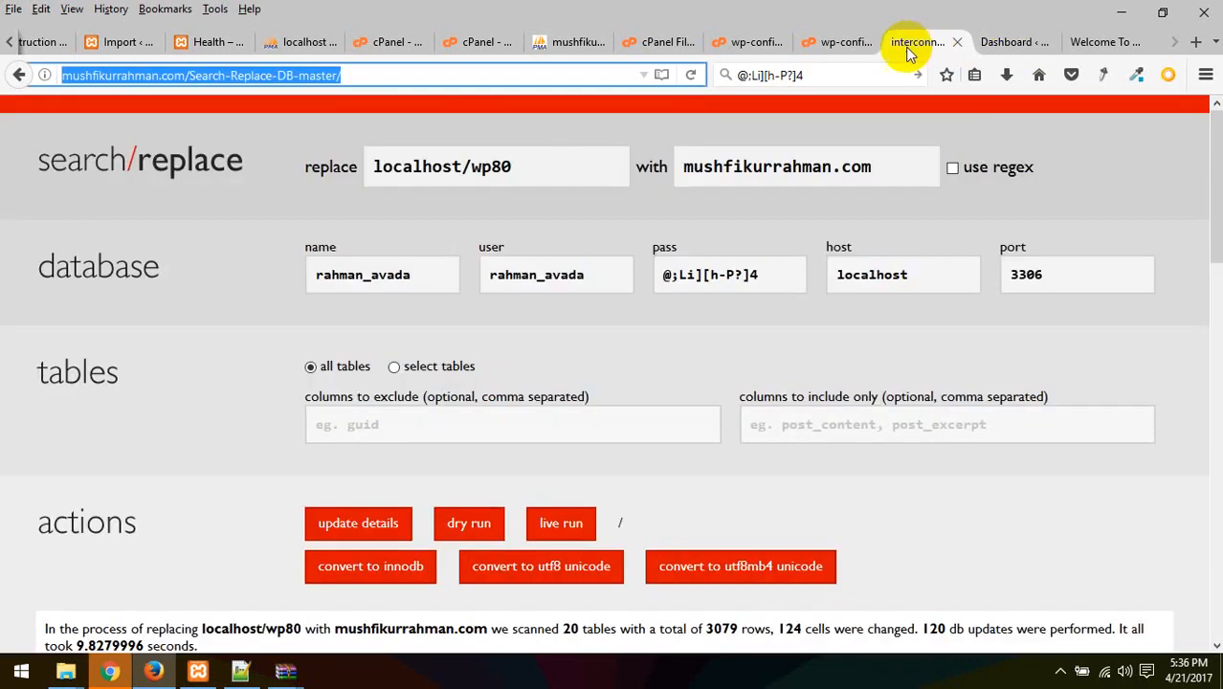
# Go to phpMyAdmin and open the database's table overview
pyautogui.click(823, 44)
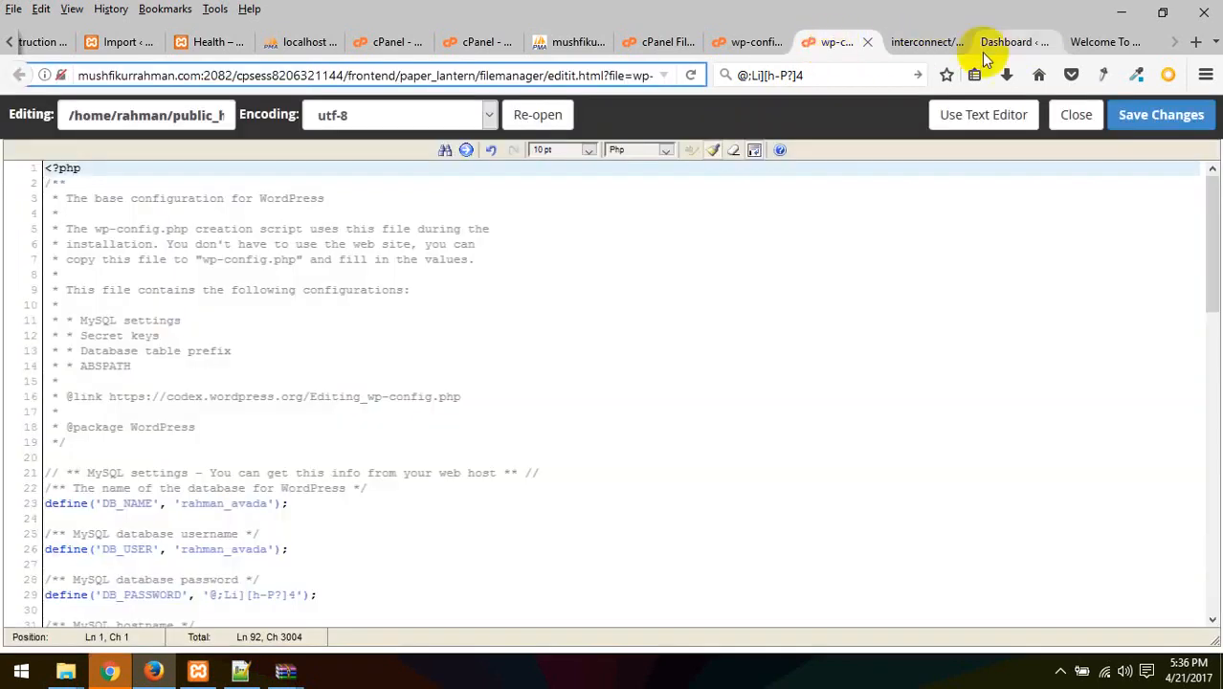
pyautogui.hotkey('ctrl', 'Tab')
pyautogui.click(823, 48)
pyautogui.click(738, 42)
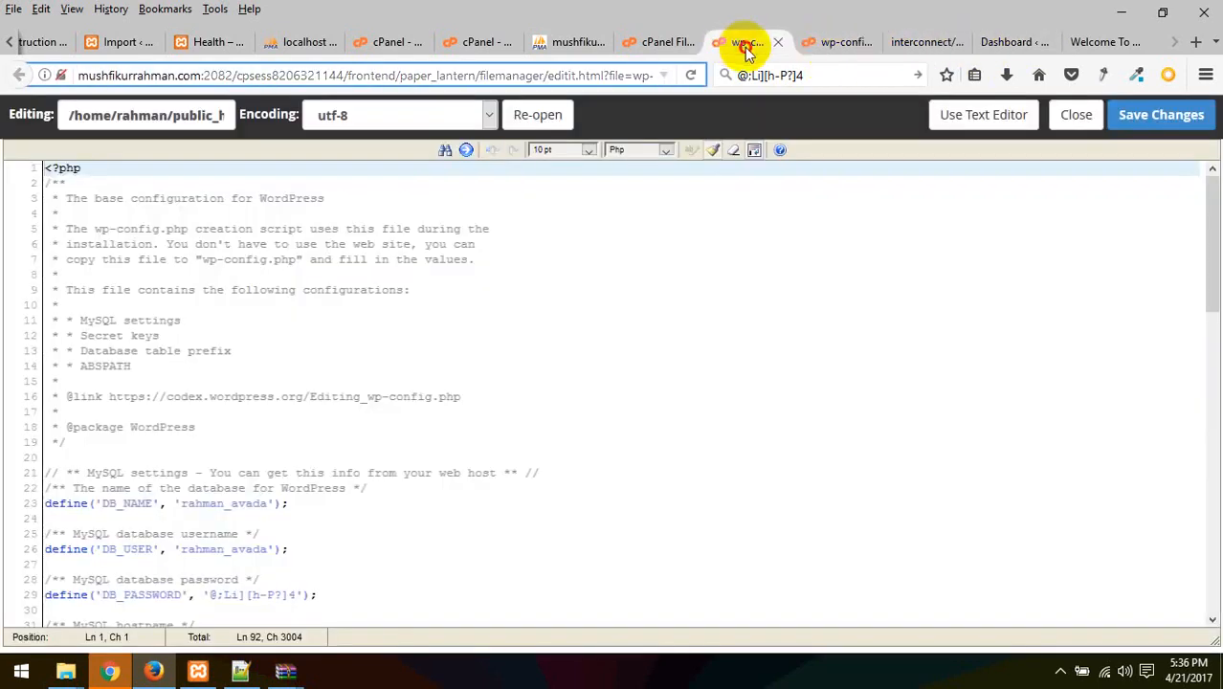
pyautogui.click(653, 45)
pyautogui.click(572, 45)
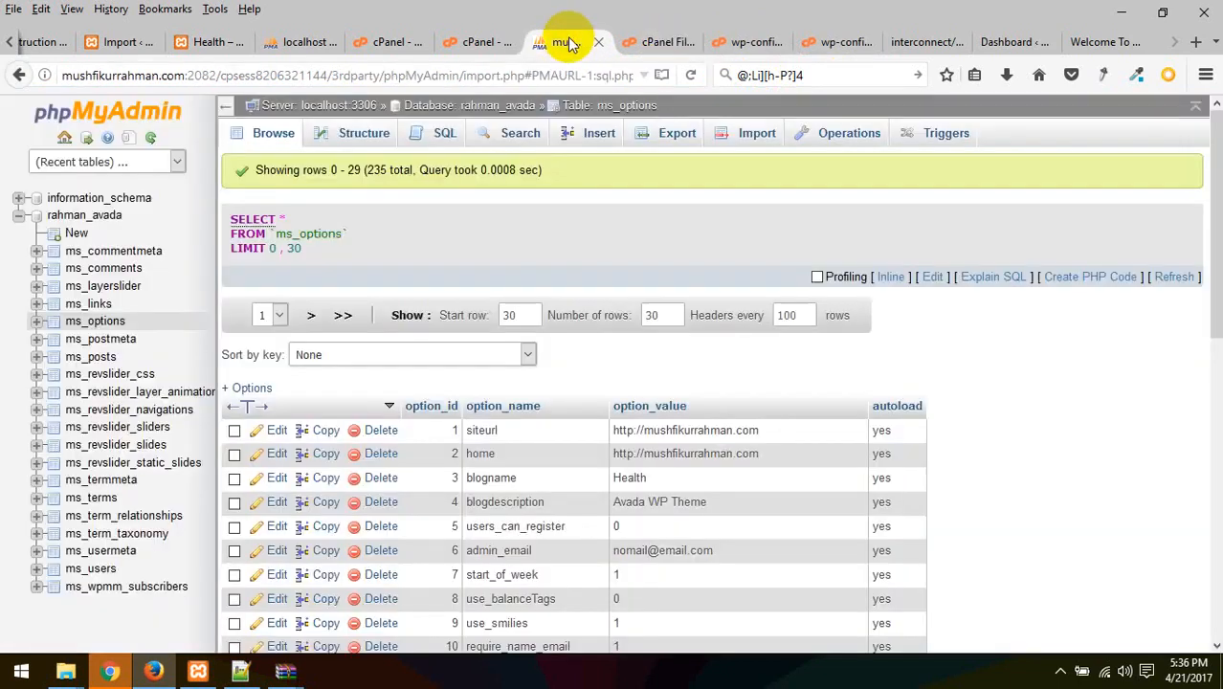
pyautogui.scroll(-3, 316, 426)
pyautogui.scroll(-3, 315, 425)
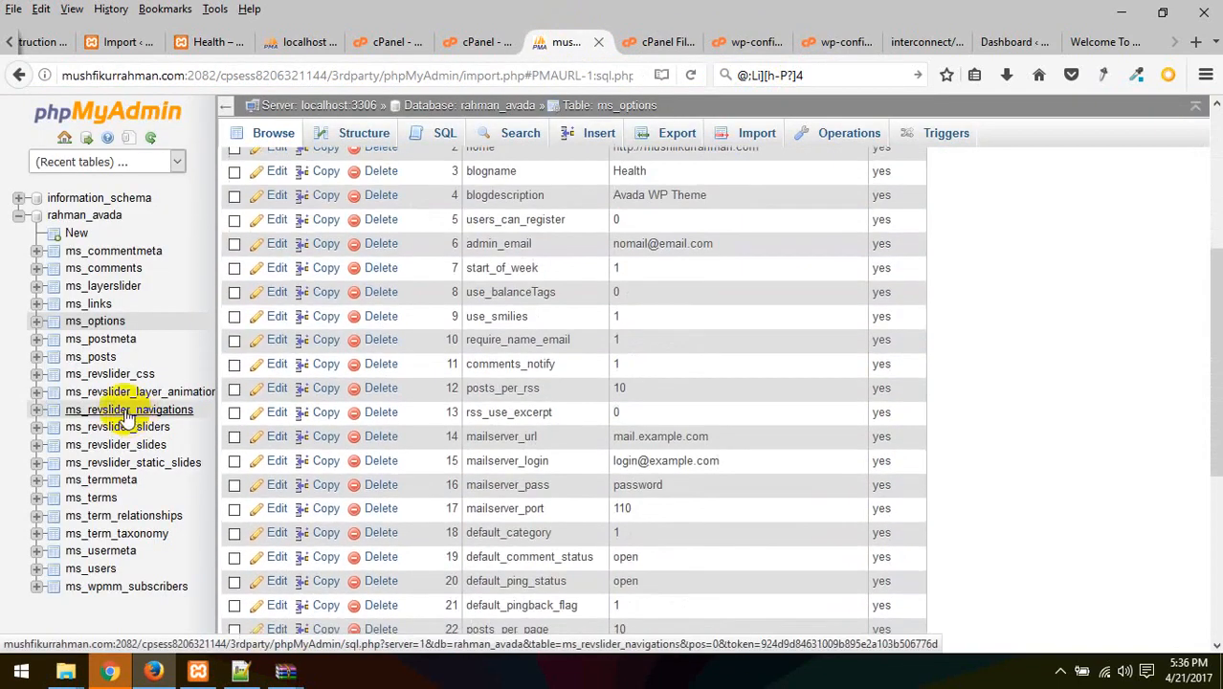
pyautogui.scroll(6, 150, 287)
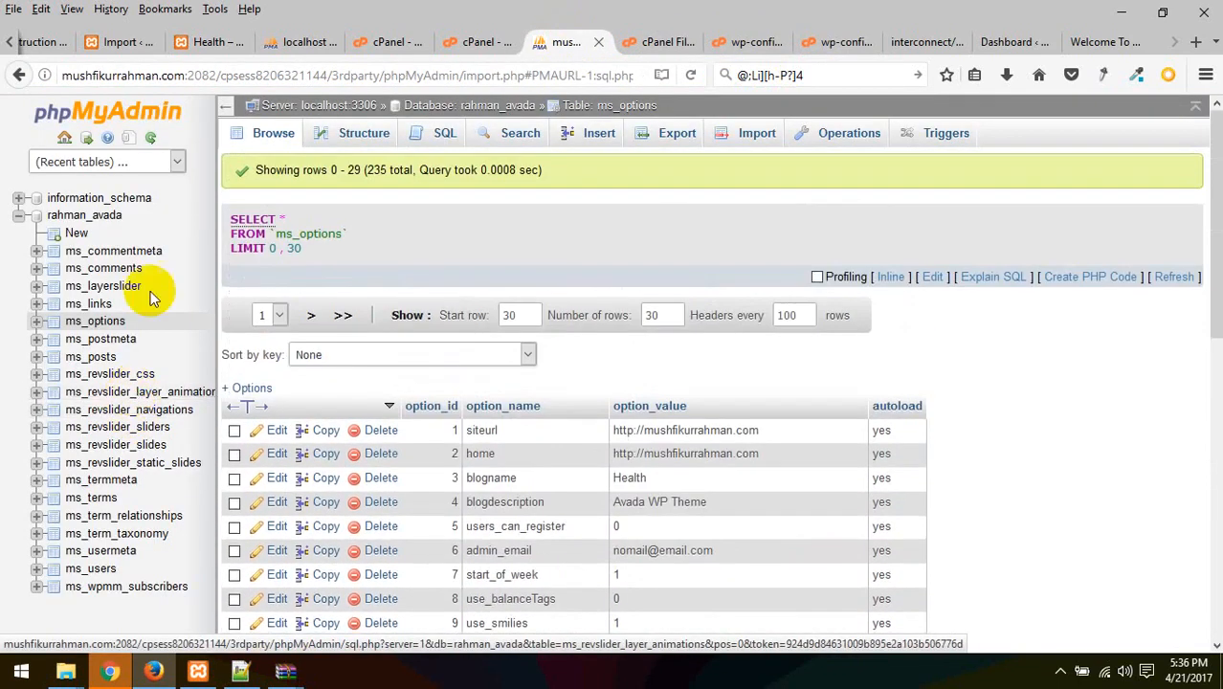
pyautogui.click(82, 222)
# Check all 32 tables and drop them using the With selected Drop action
pyautogui.scroll(-10, 546, 341)
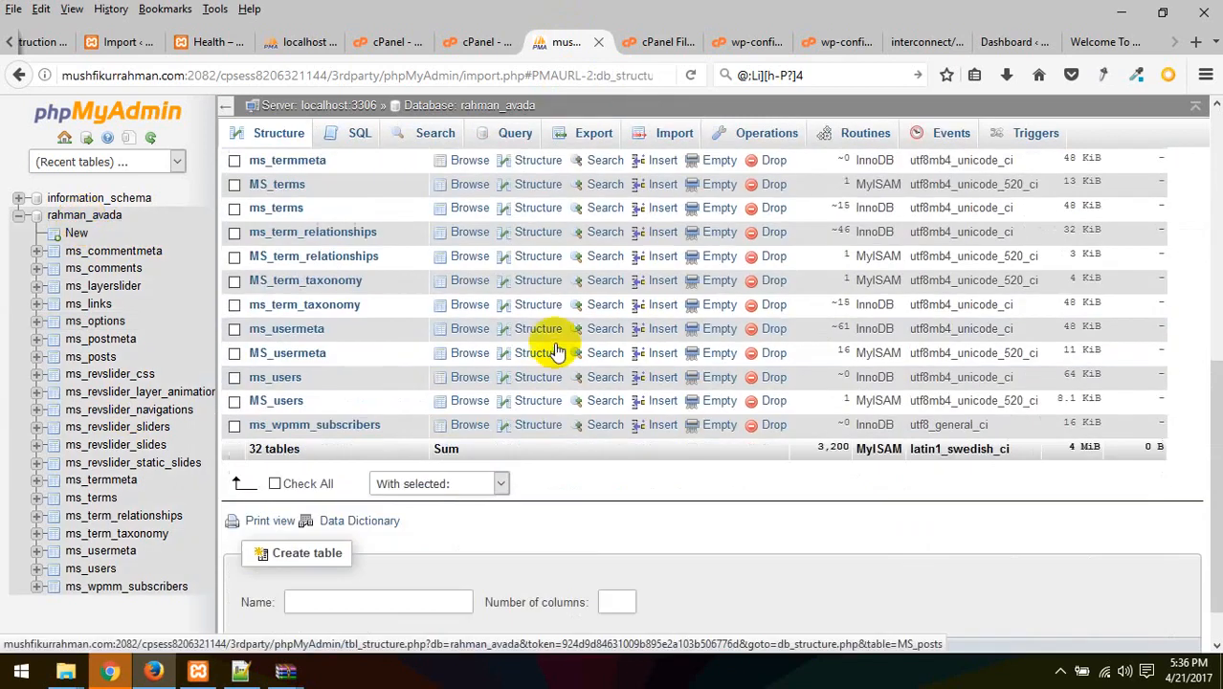
pyautogui.scroll(8, 429, 382)
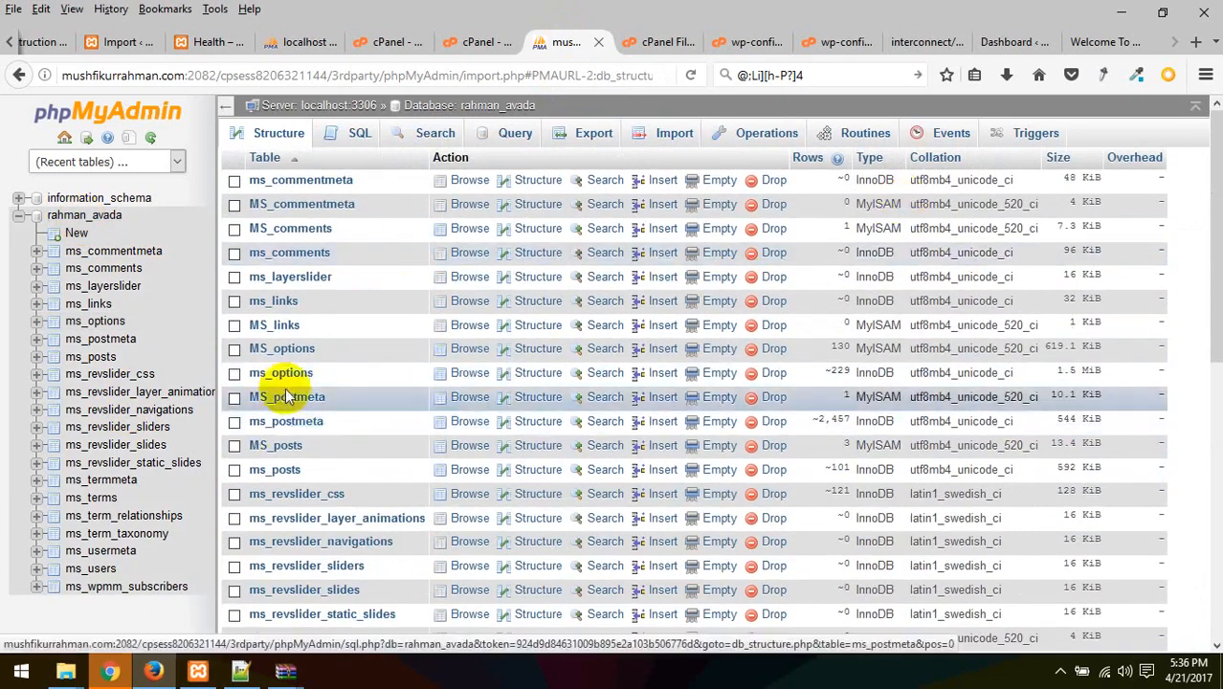
pyautogui.scroll(-8, 278, 392)
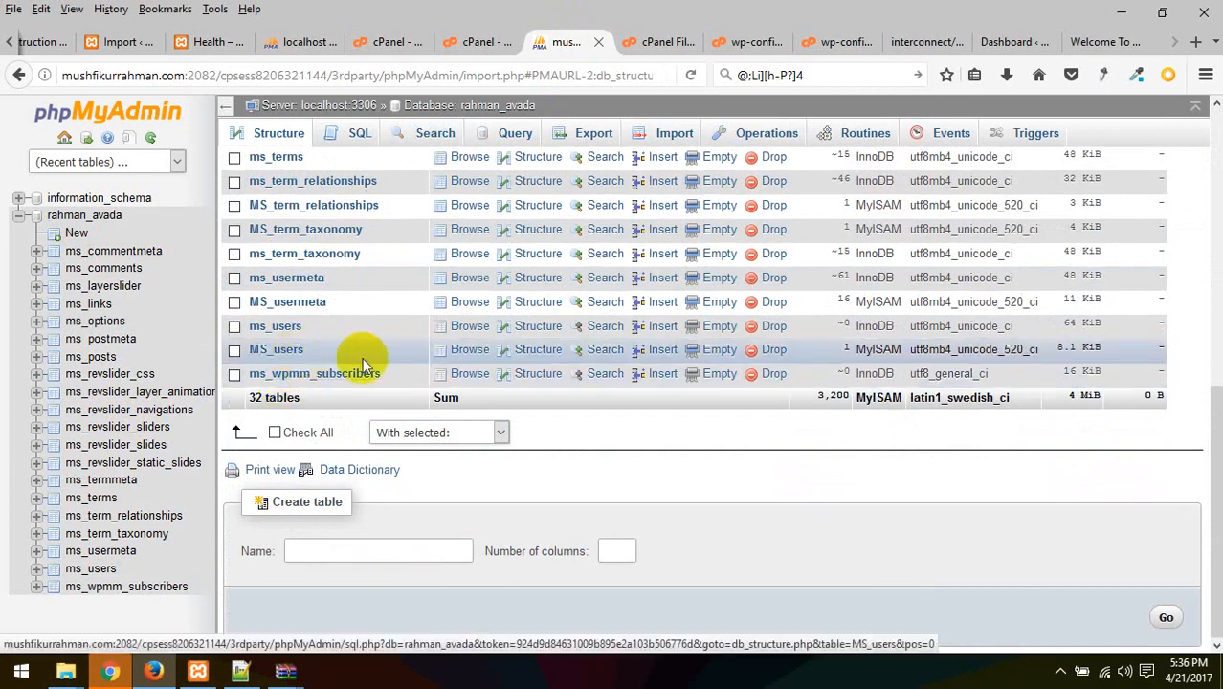
pyautogui.scroll(5, 355, 380)
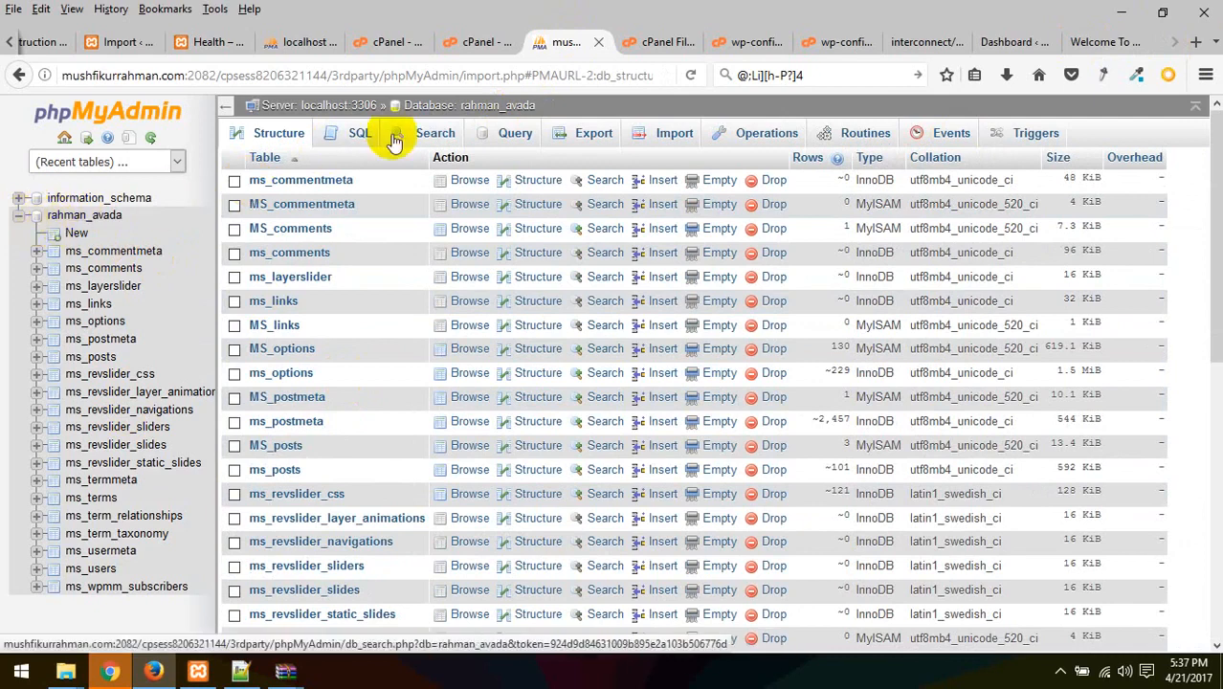
pyautogui.click(84, 215)
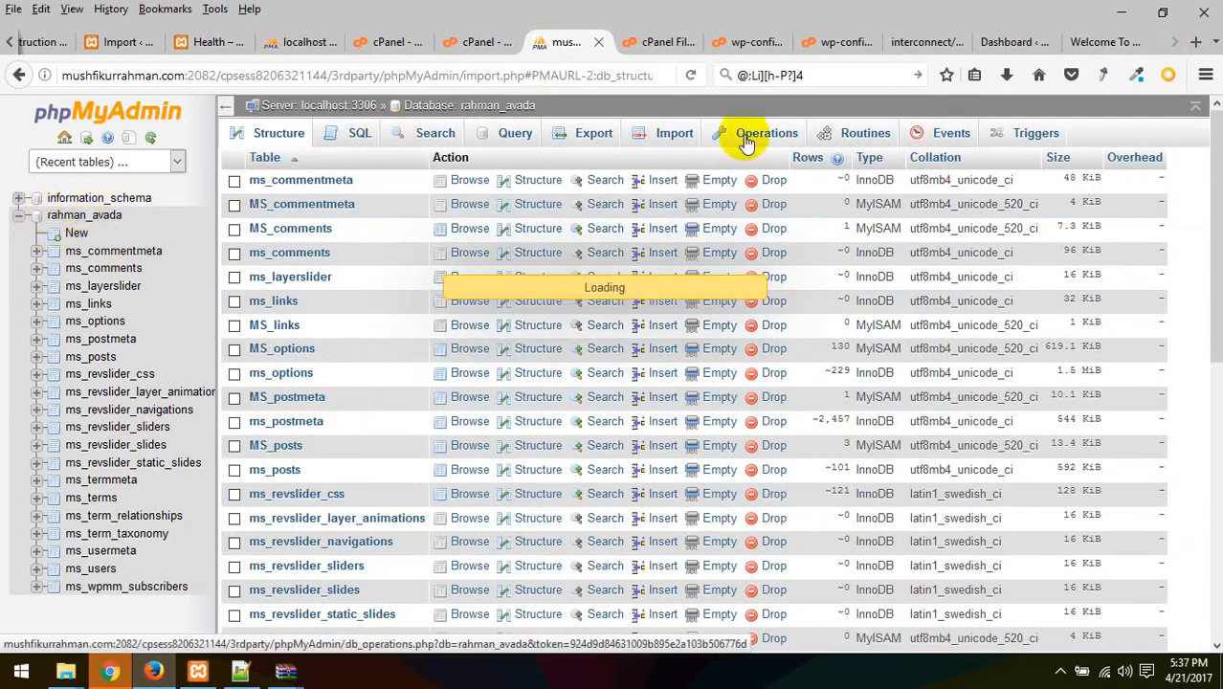
pyautogui.scroll(-10, 535, 426)
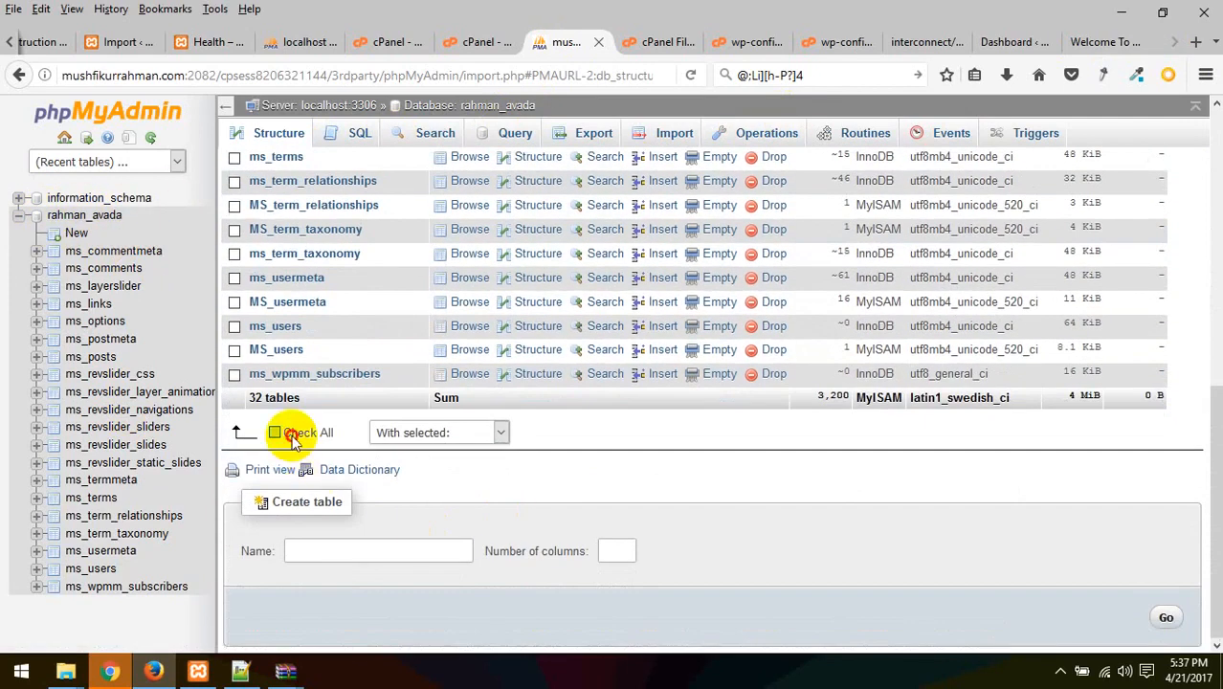
pyautogui.click(296, 432)
pyautogui.click(464, 432)
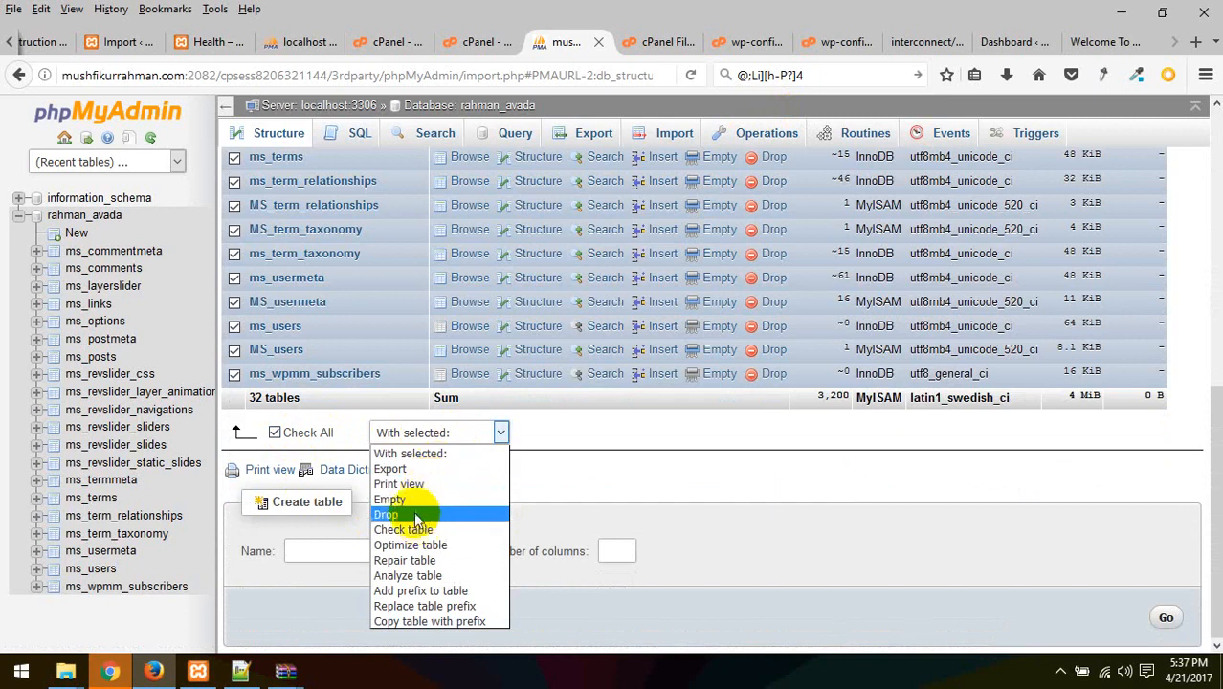
pyautogui.click(413, 511)
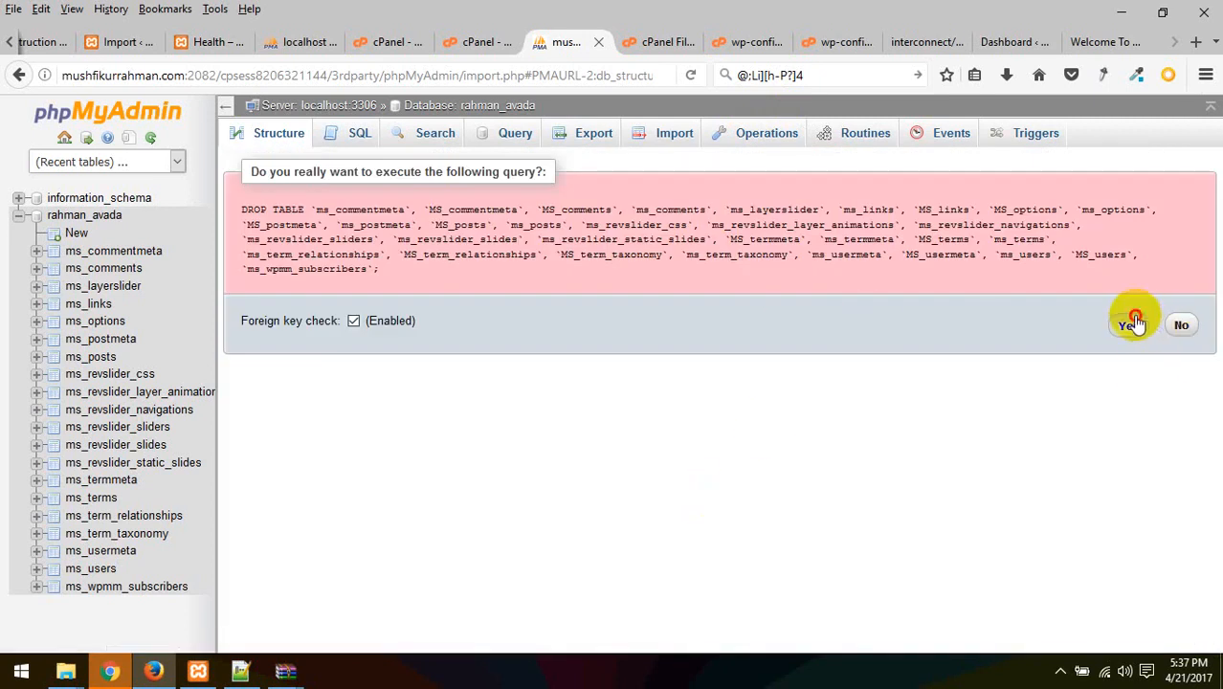
pyautogui.click(1126, 324)
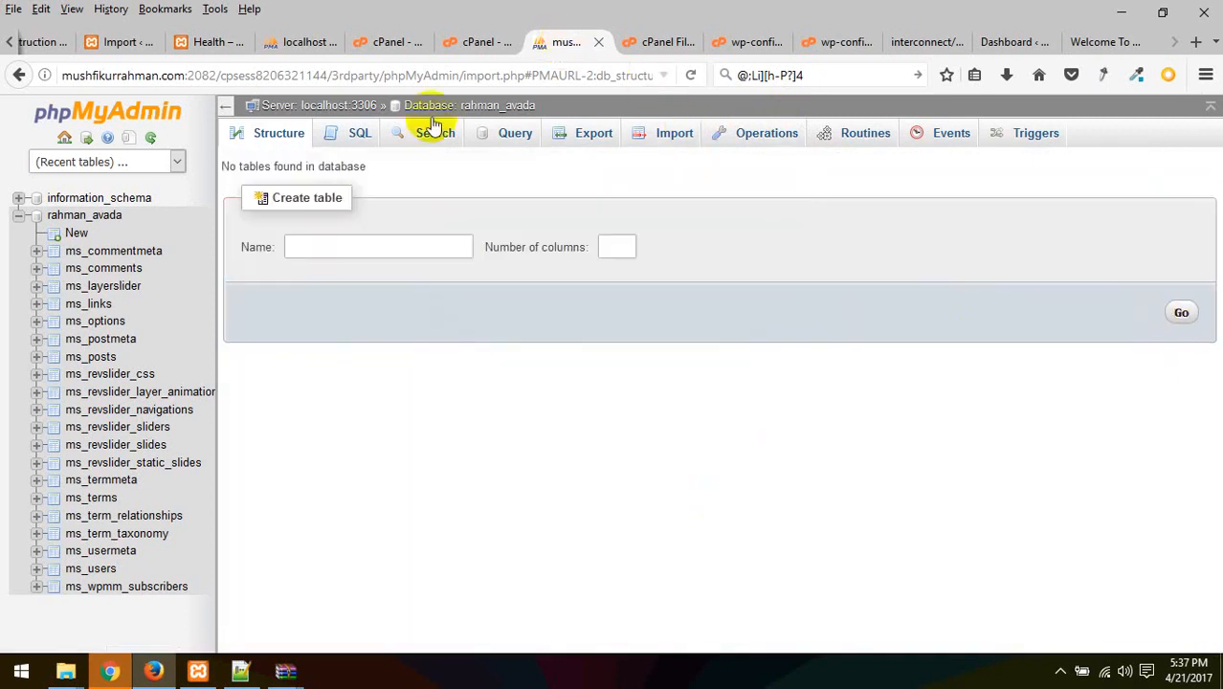
# Reload the live front page, which now shows the WordPress installer again
pyautogui.click(1110, 41)
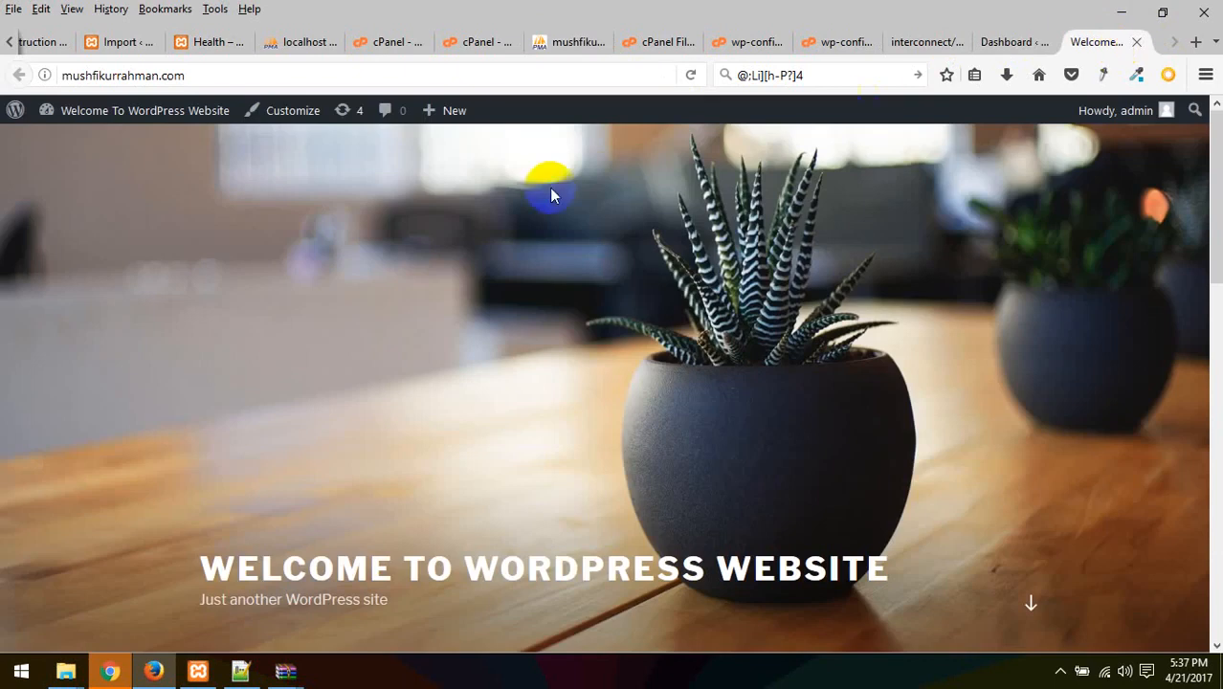
pyautogui.rightClick(549, 188)
pyautogui.click(696, 76)
pyautogui.click(697, 75)
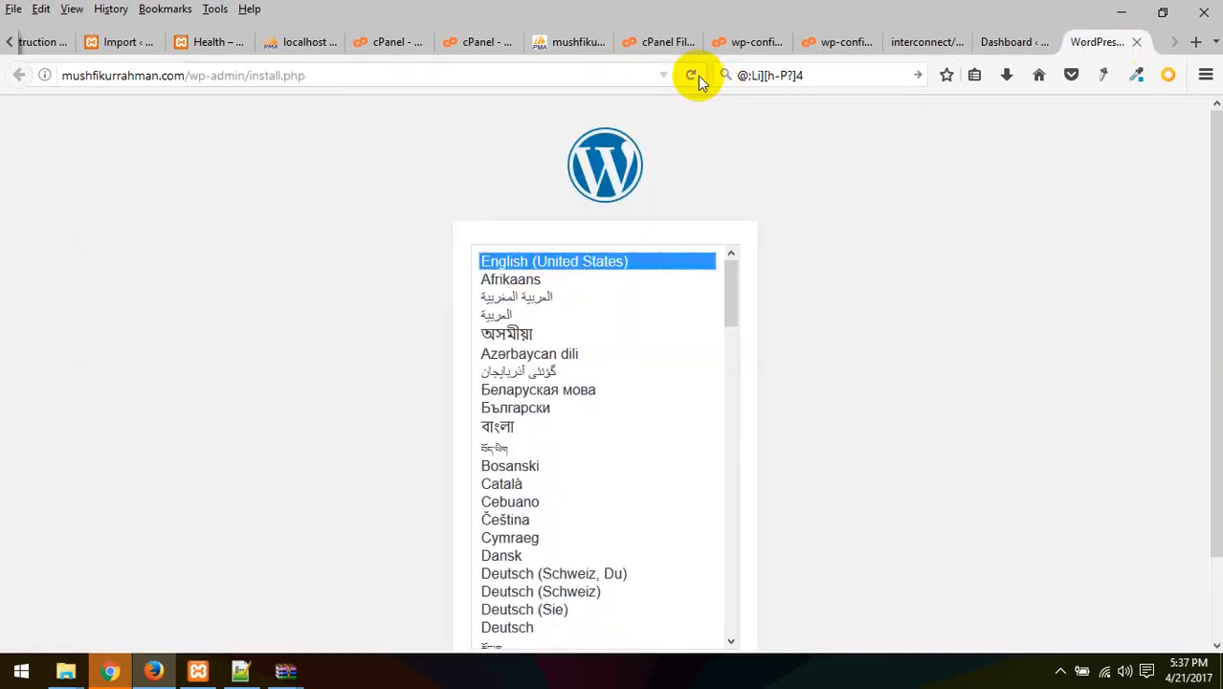
# Return to phpMyAdmin and open the Import page for rahman_avada
pyautogui.click(1009, 42)
pyautogui.click(926, 42)
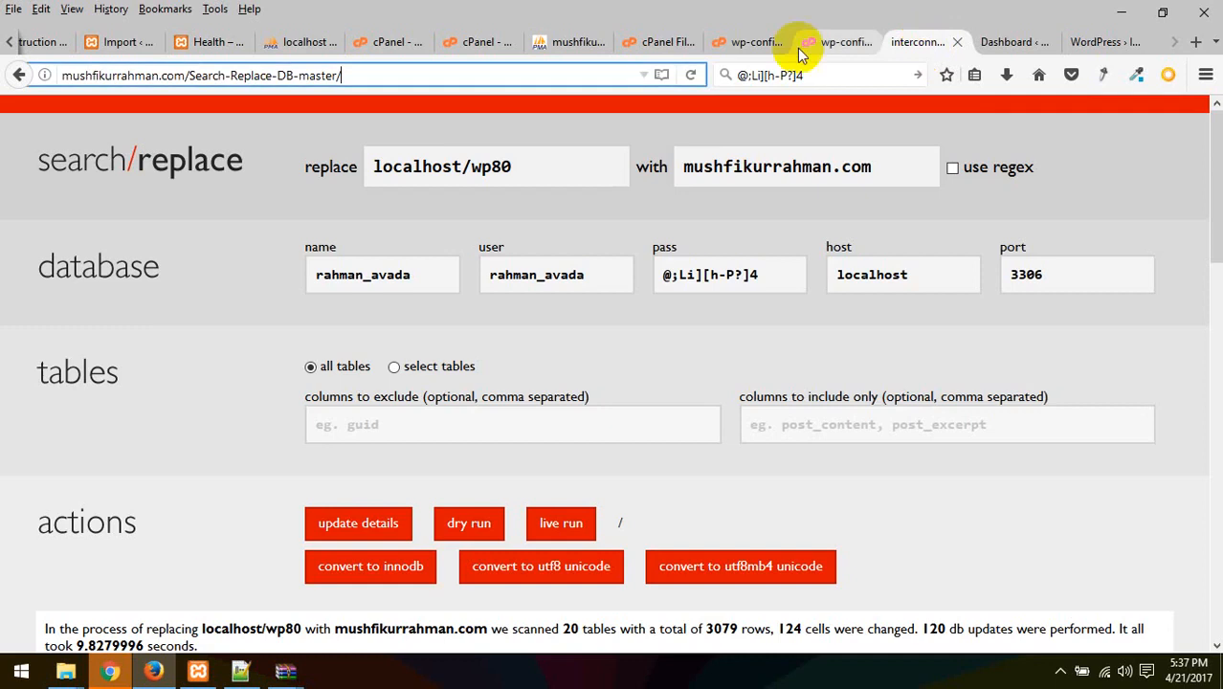
pyautogui.click(823, 41)
pyautogui.click(765, 42)
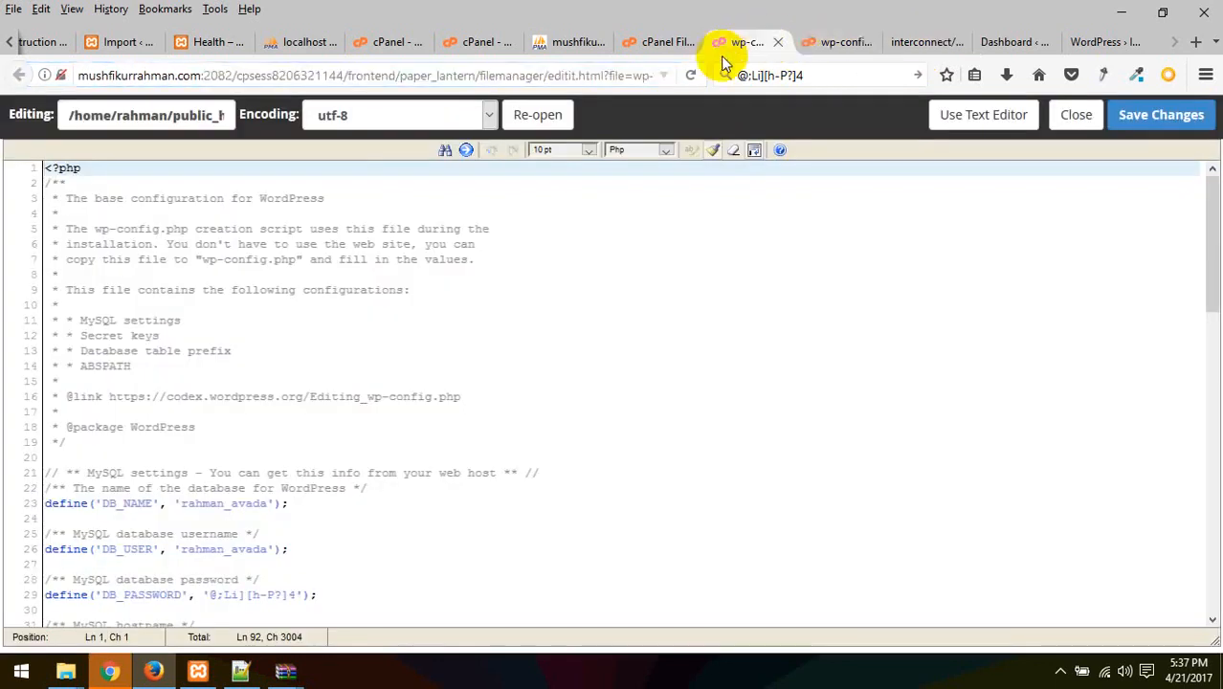
pyautogui.click(670, 42)
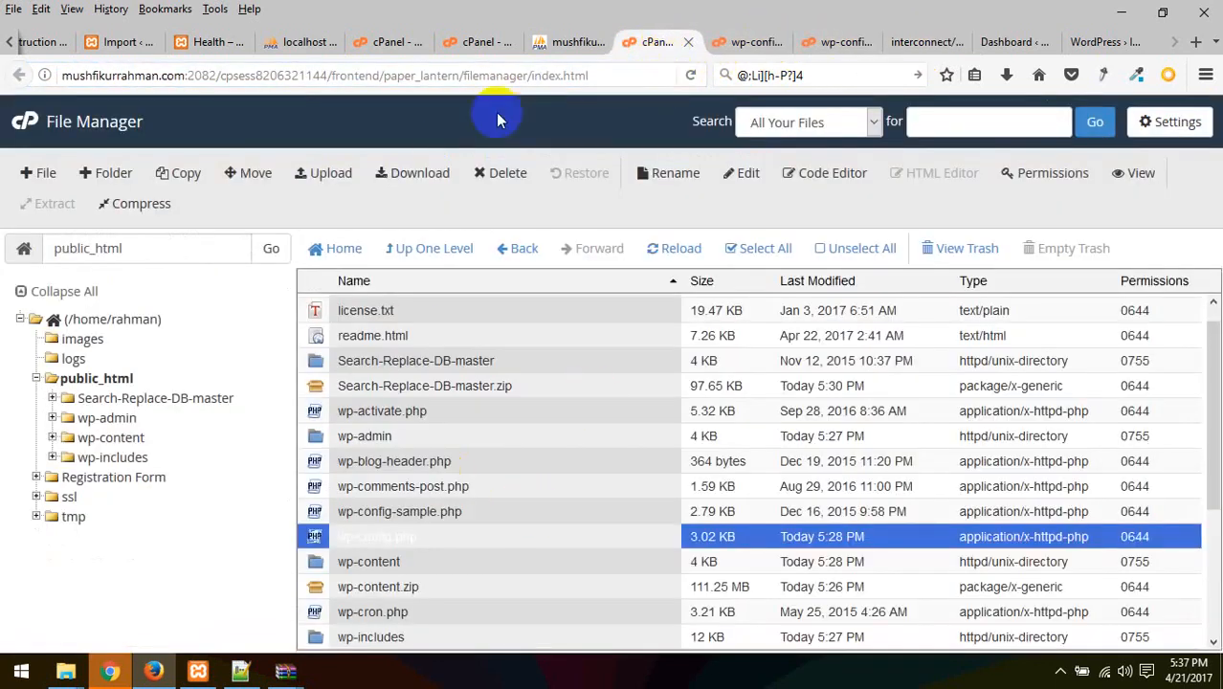
pyautogui.click(562, 43)
pyautogui.click(484, 42)
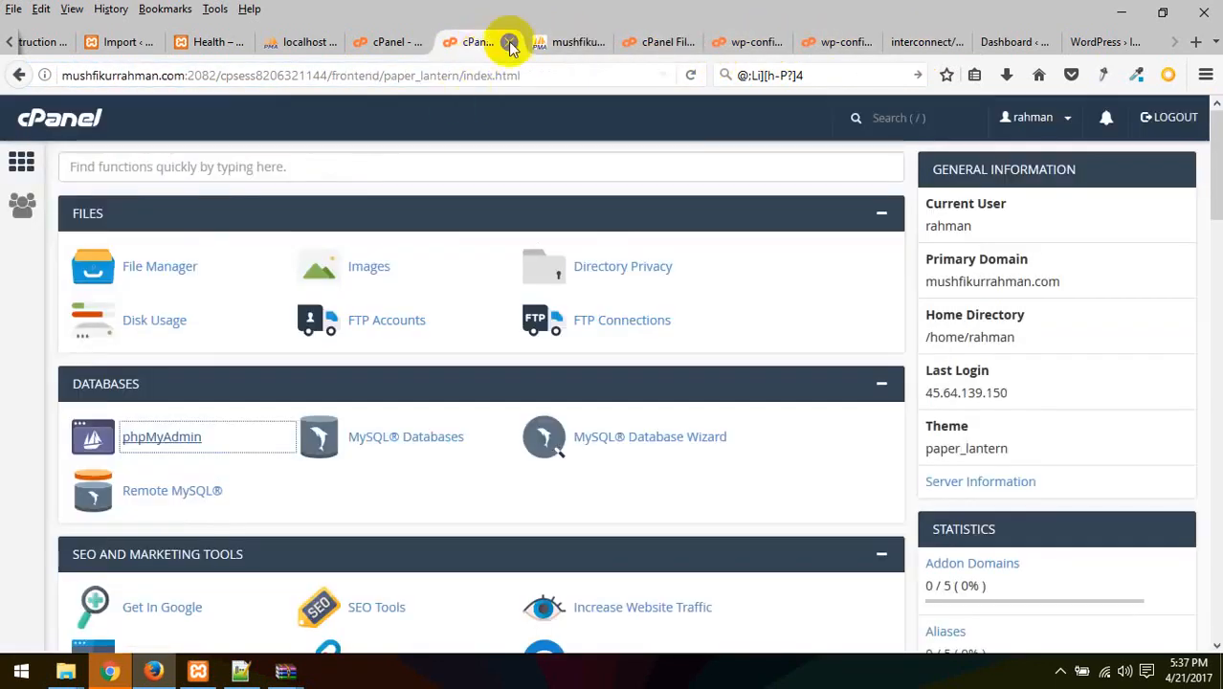
pyautogui.click(551, 42)
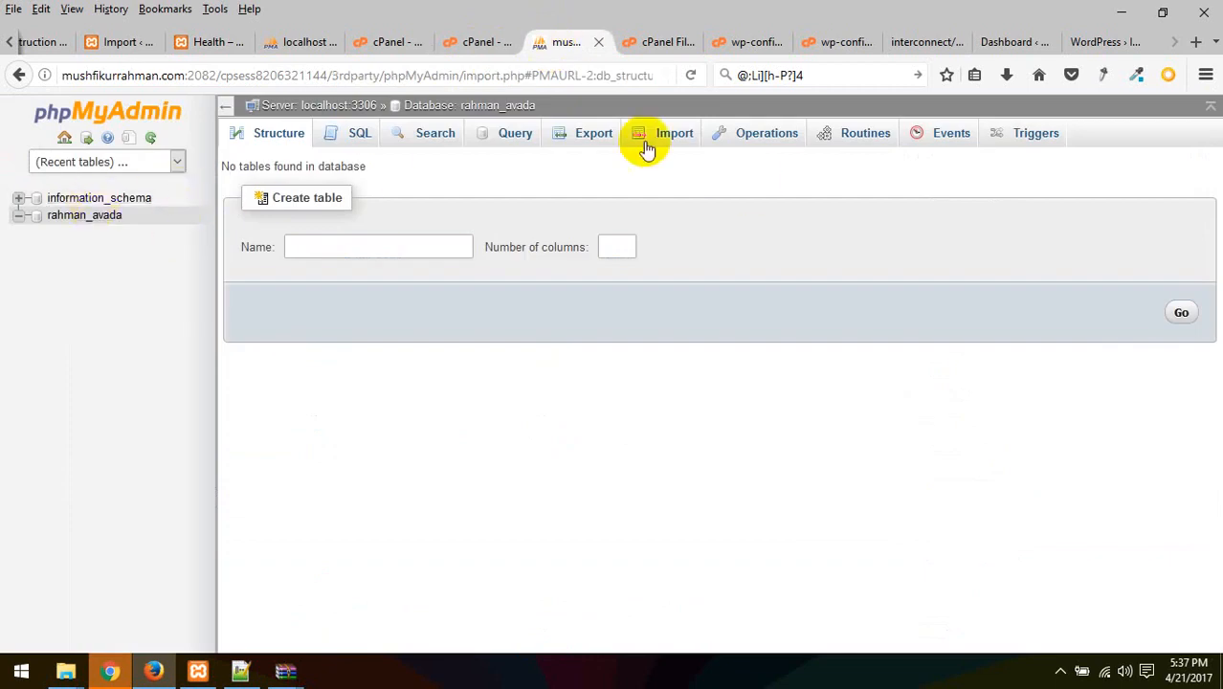
pyautogui.click(675, 133)
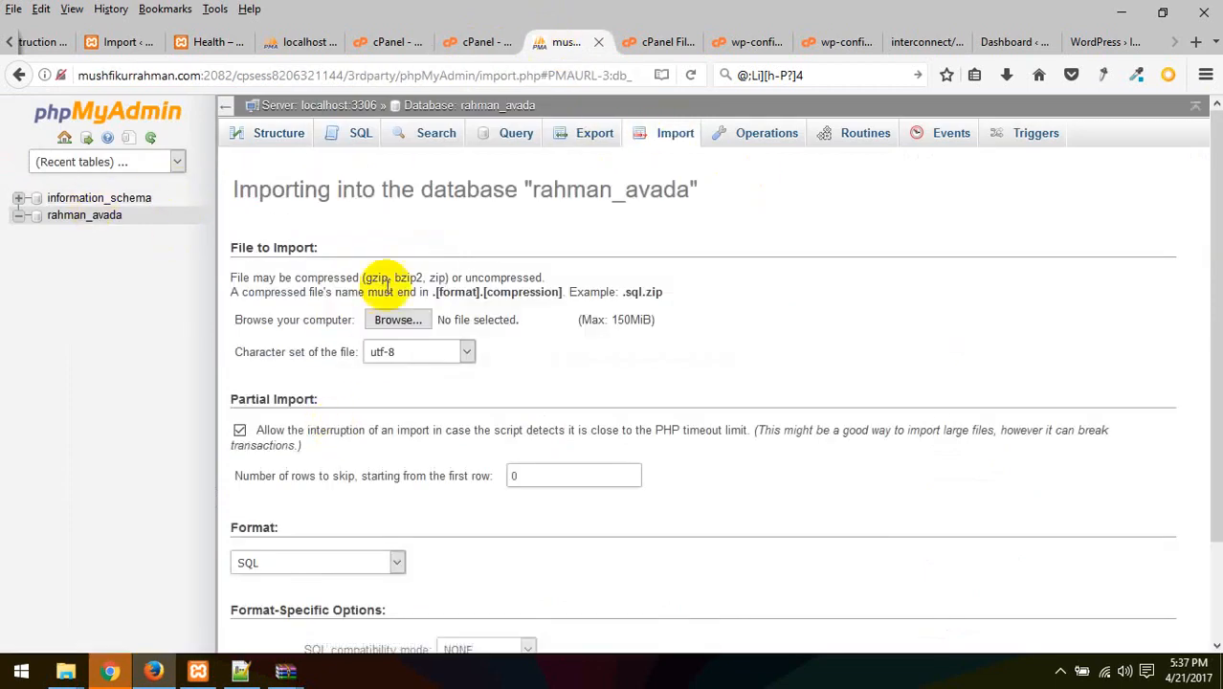
# Import wp80.sql into rahman_avada, running 109 queries
pyautogui.click(398, 321)
pyautogui.doubleClick(673, 179)
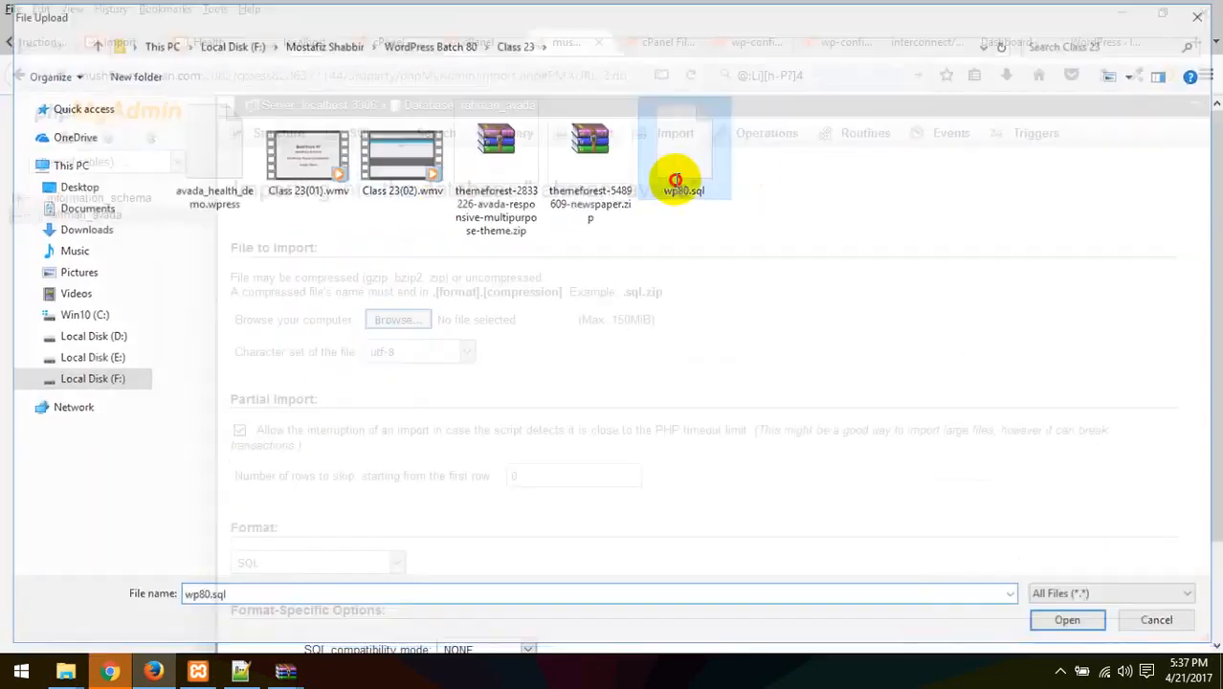
pyautogui.scroll(-2, 404, 521)
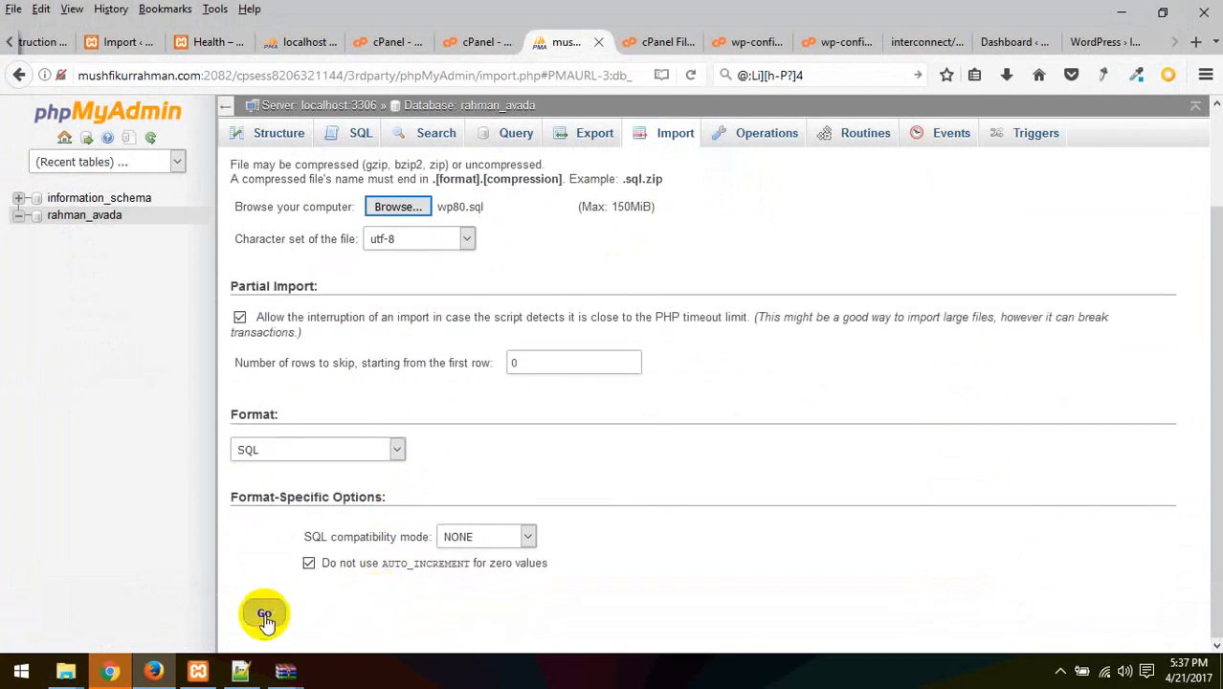
pyautogui.click(264, 612)
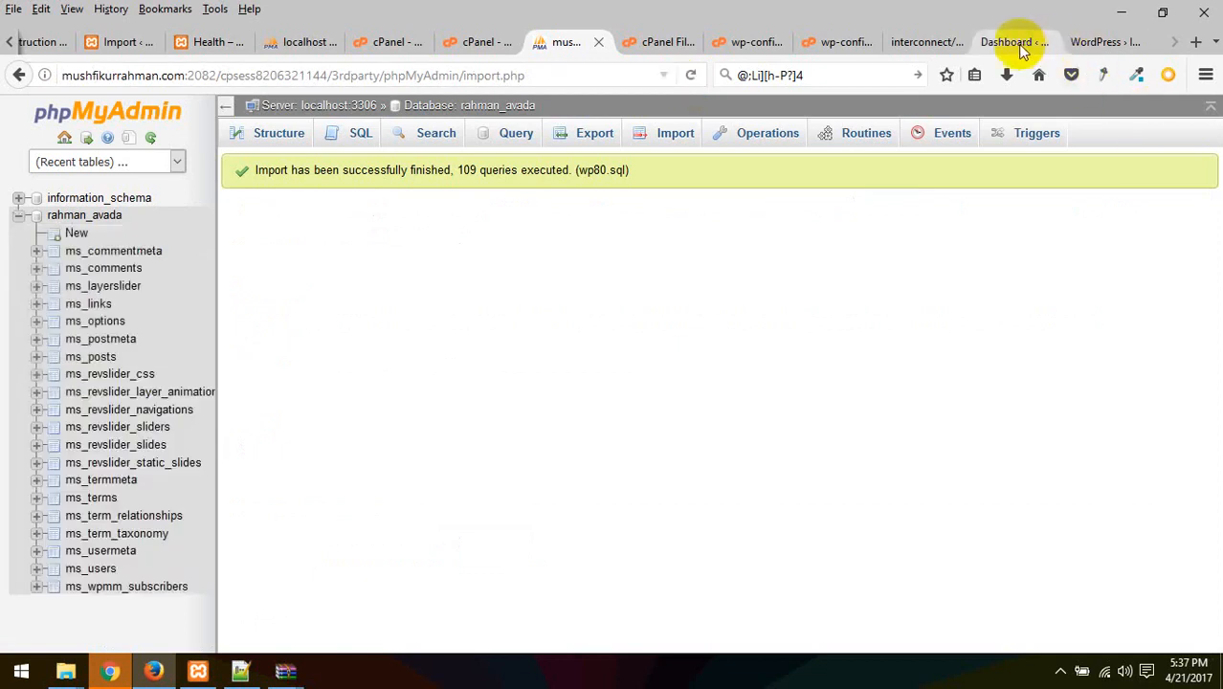
pyautogui.click(101, 572)
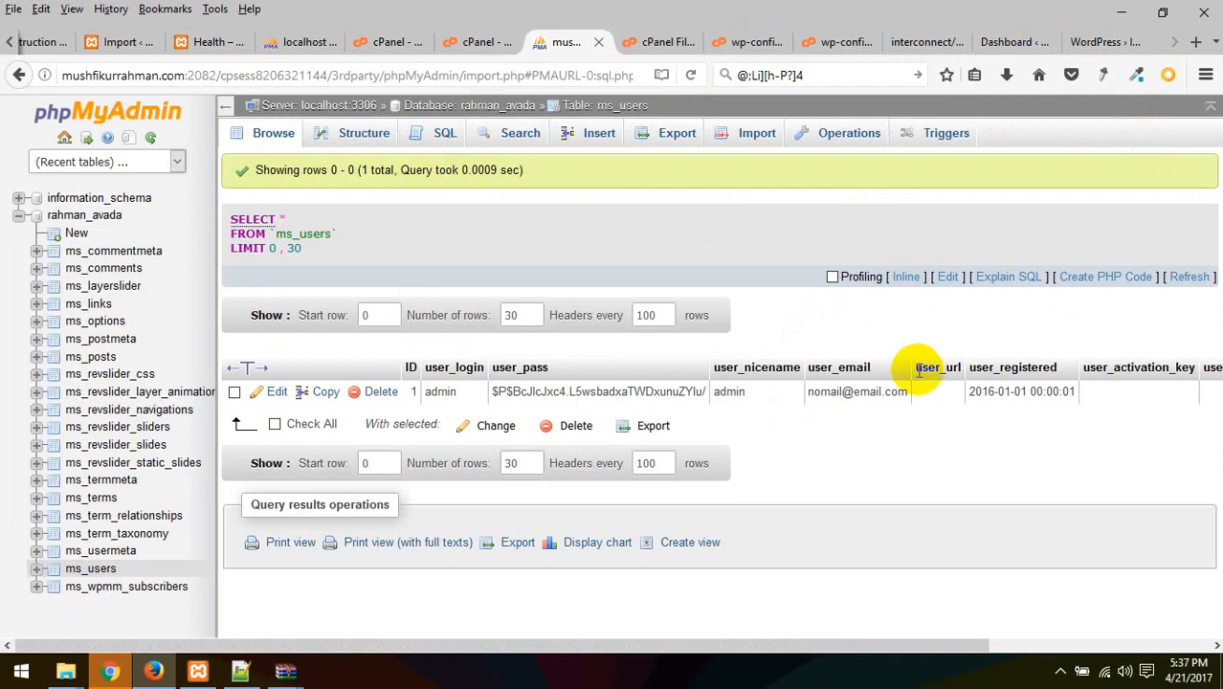
pyautogui.click(99, 323)
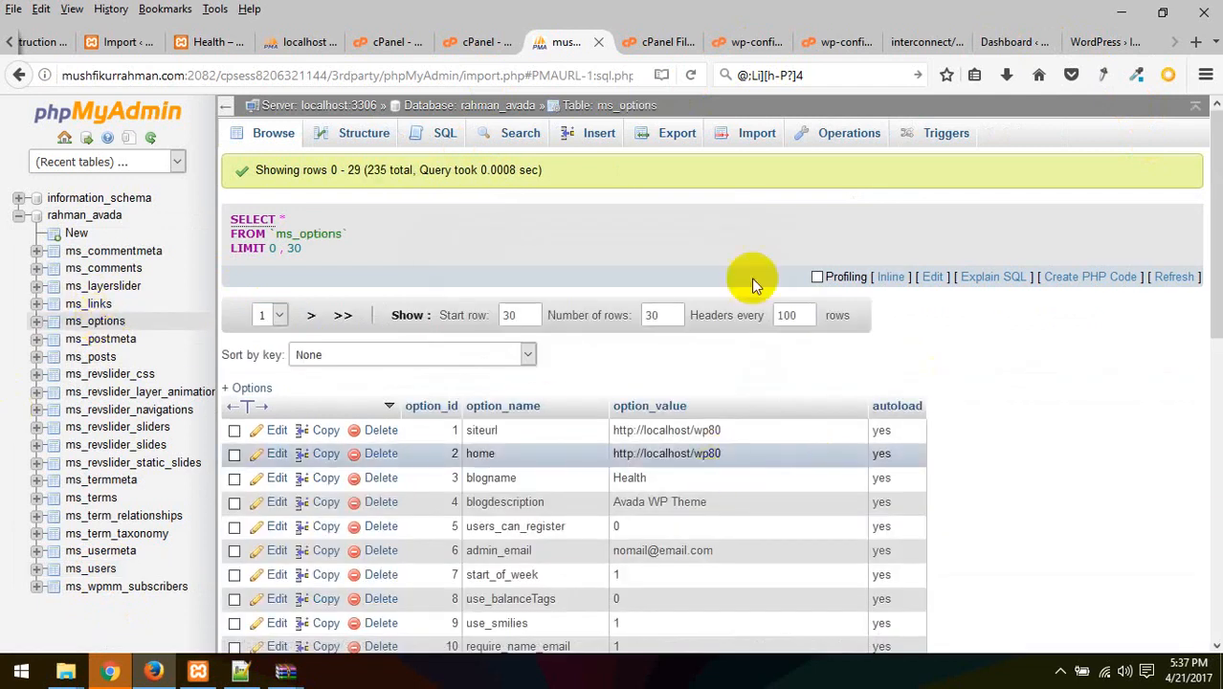
pyautogui.click(1031, 48)
pyautogui.click(847, 42)
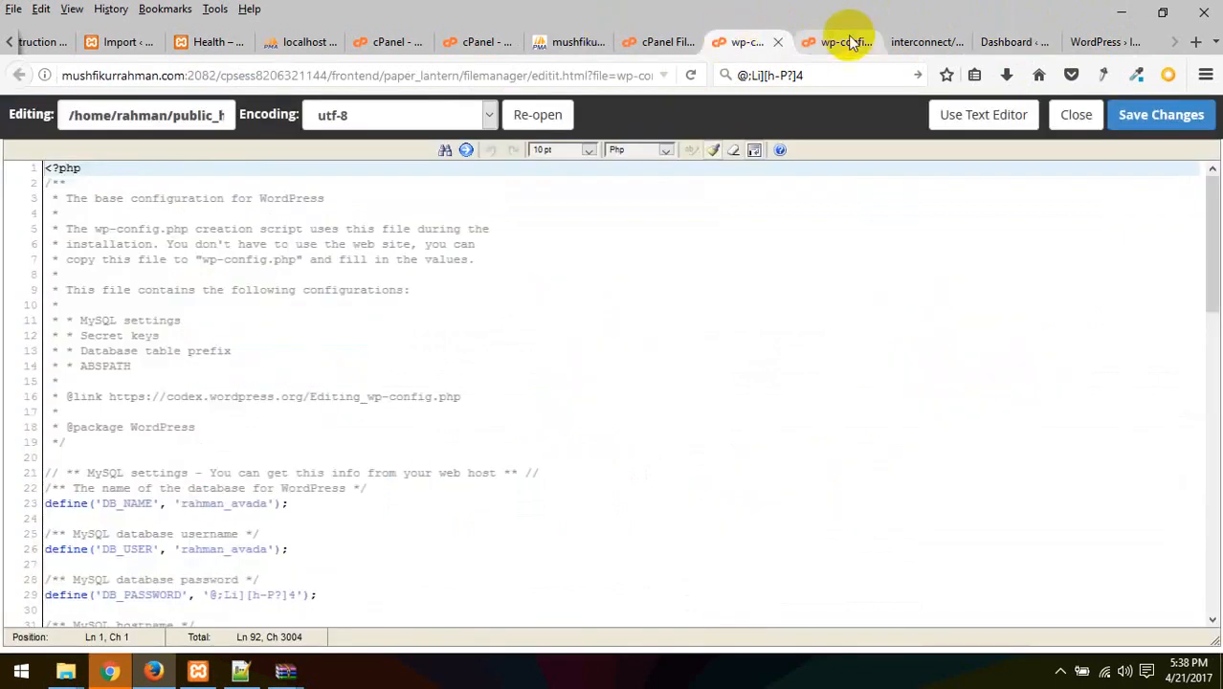
pyautogui.click(926, 42)
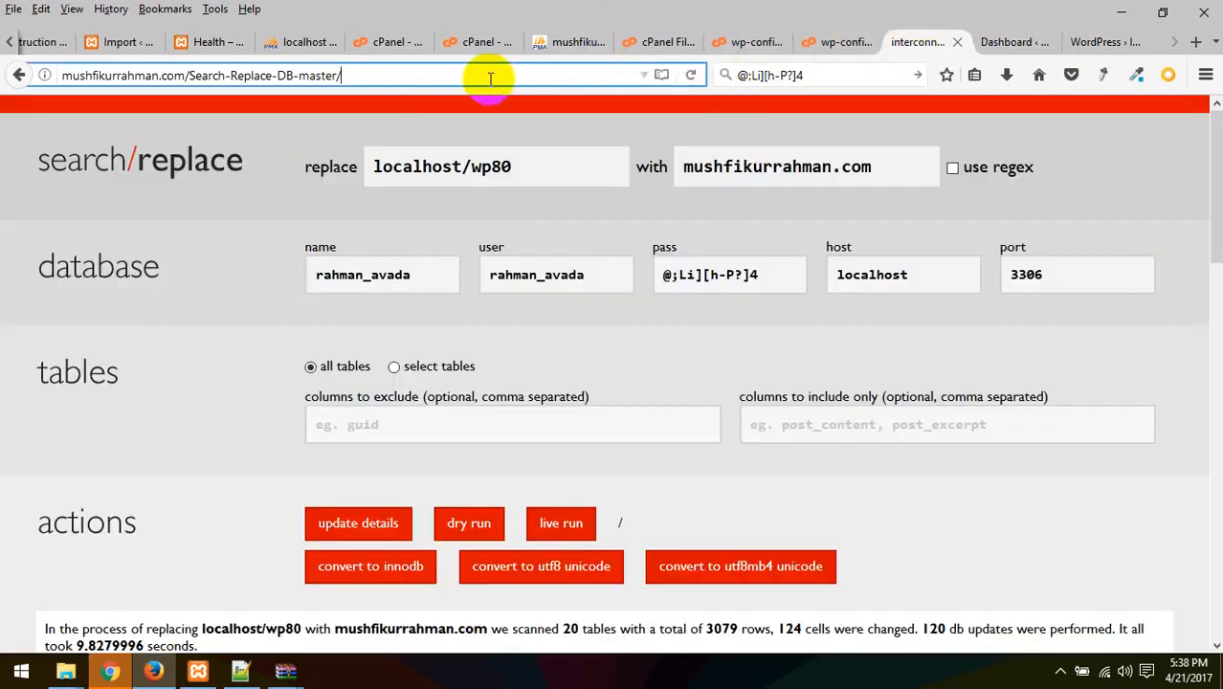
# Reload Search Replace DB and enter localhost/wp80 as search, mushfikurrahman.com as replacement
pyautogui.press('Return')
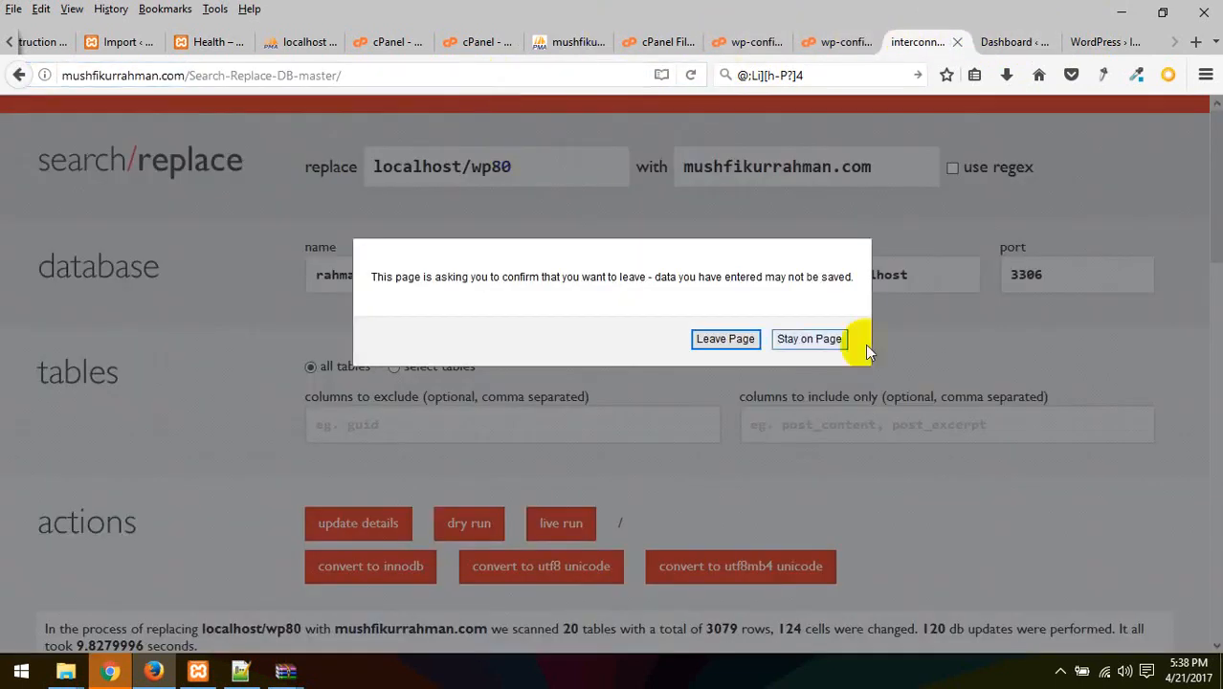
pyautogui.click(728, 341)
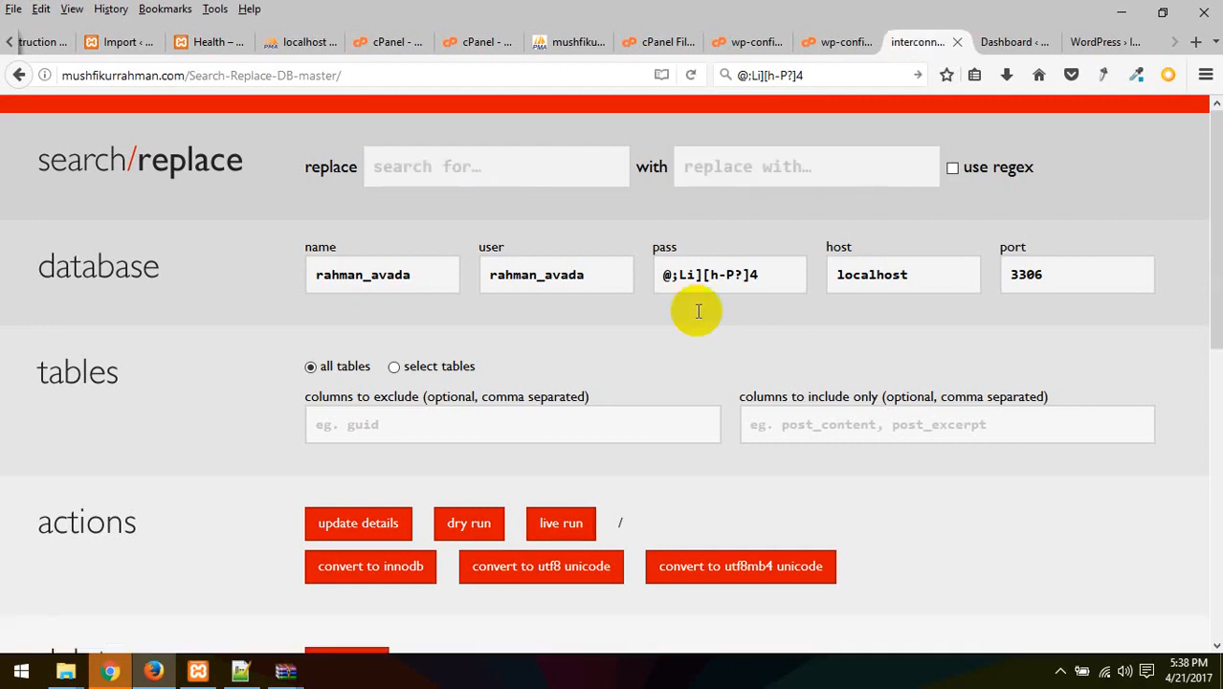
pyautogui.click(546, 158)
pyautogui.click(436, 196)
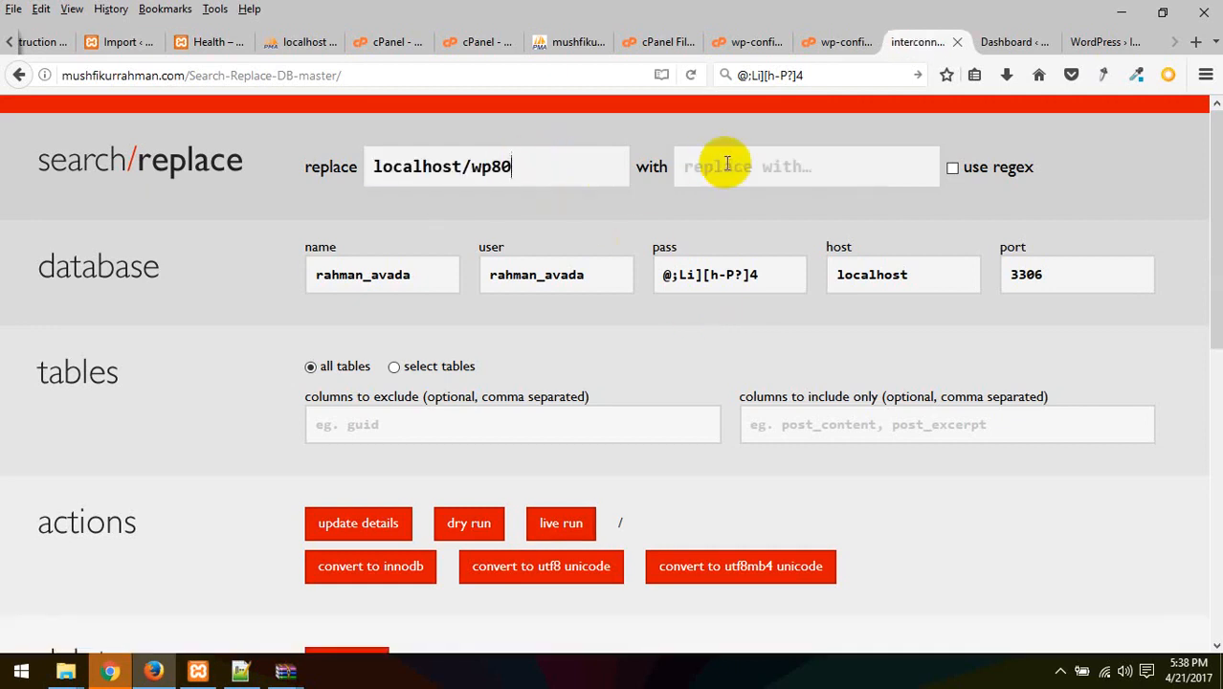
pyautogui.click(730, 169)
pyautogui.click(755, 199)
# Start and confirm the live run across all tables, then view the WordPress installer tab
pyautogui.scroll(-5, 1102, 330)
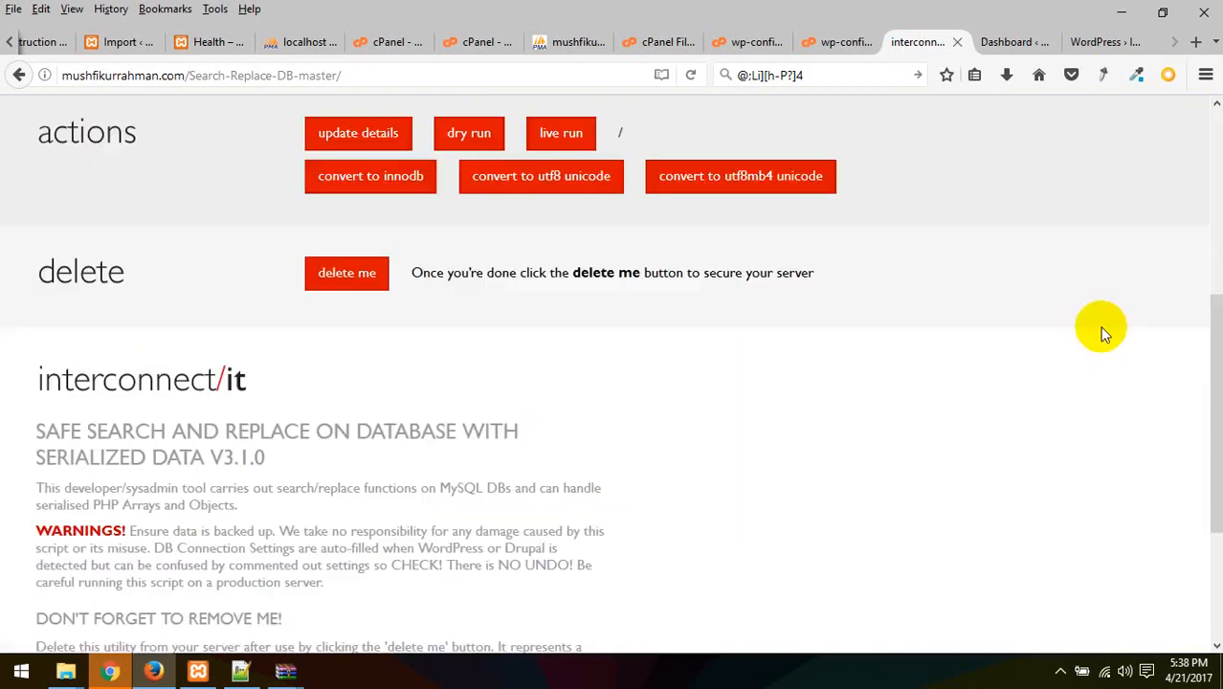
pyautogui.scroll(3, 619, 316)
pyautogui.click(565, 323)
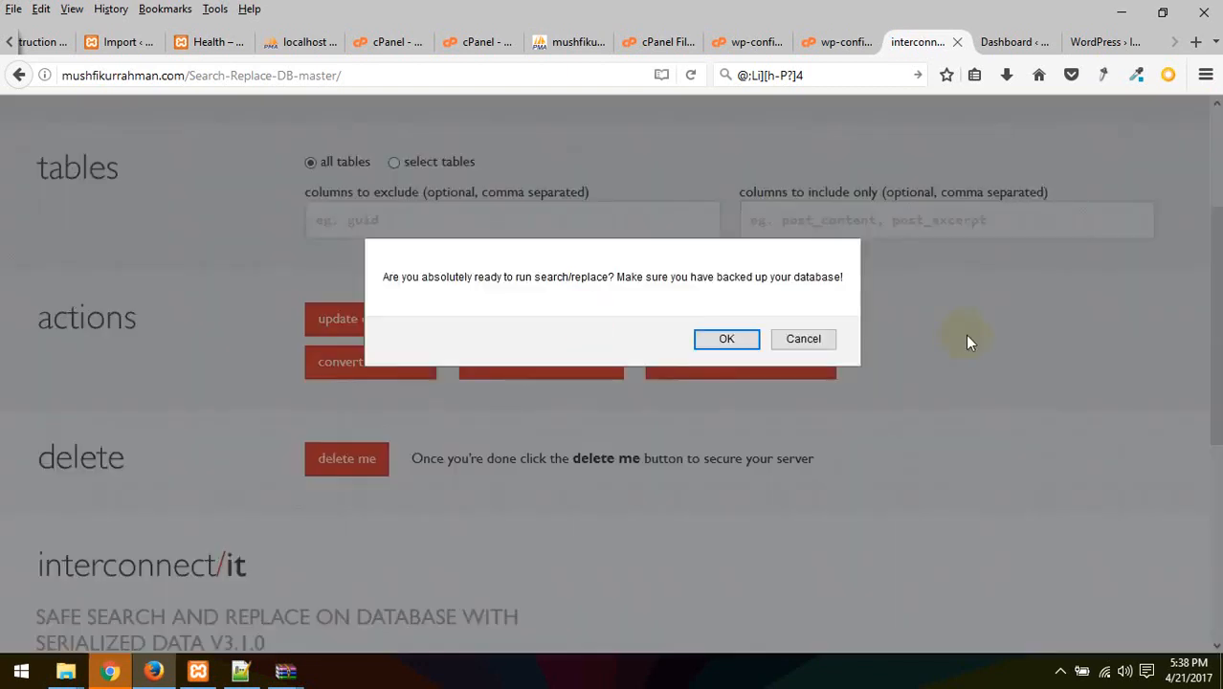
pyautogui.click(726, 338)
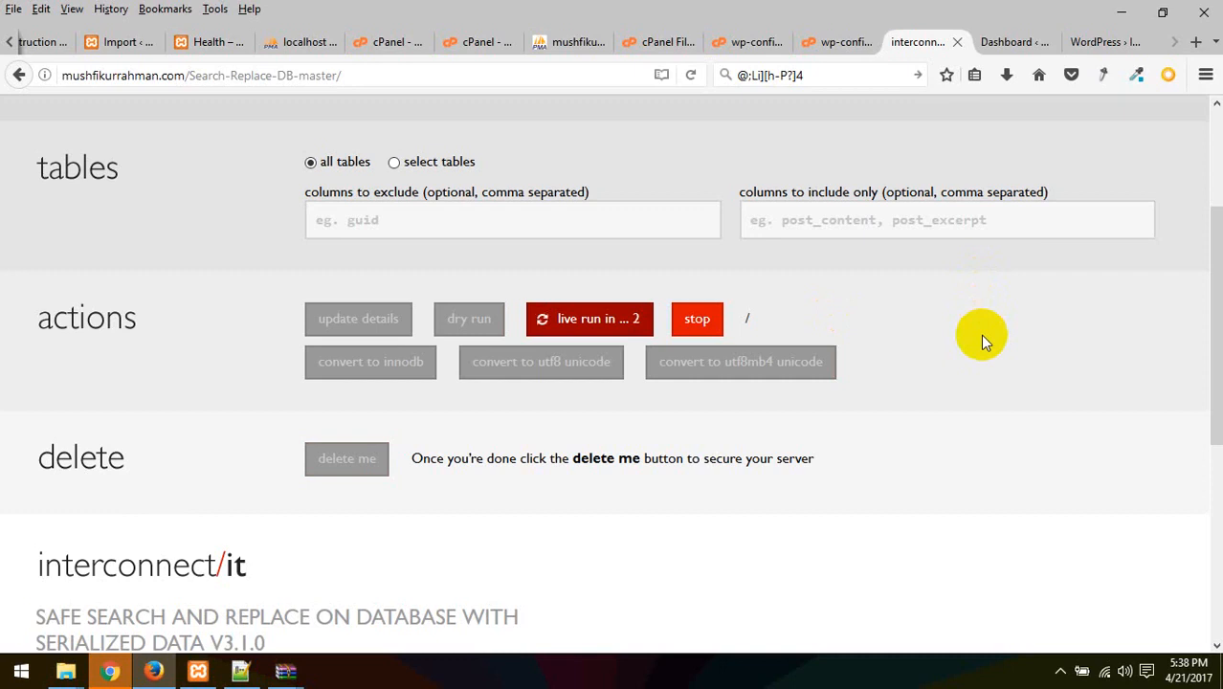
pyautogui.click(1012, 42)
pyautogui.click(1091, 41)
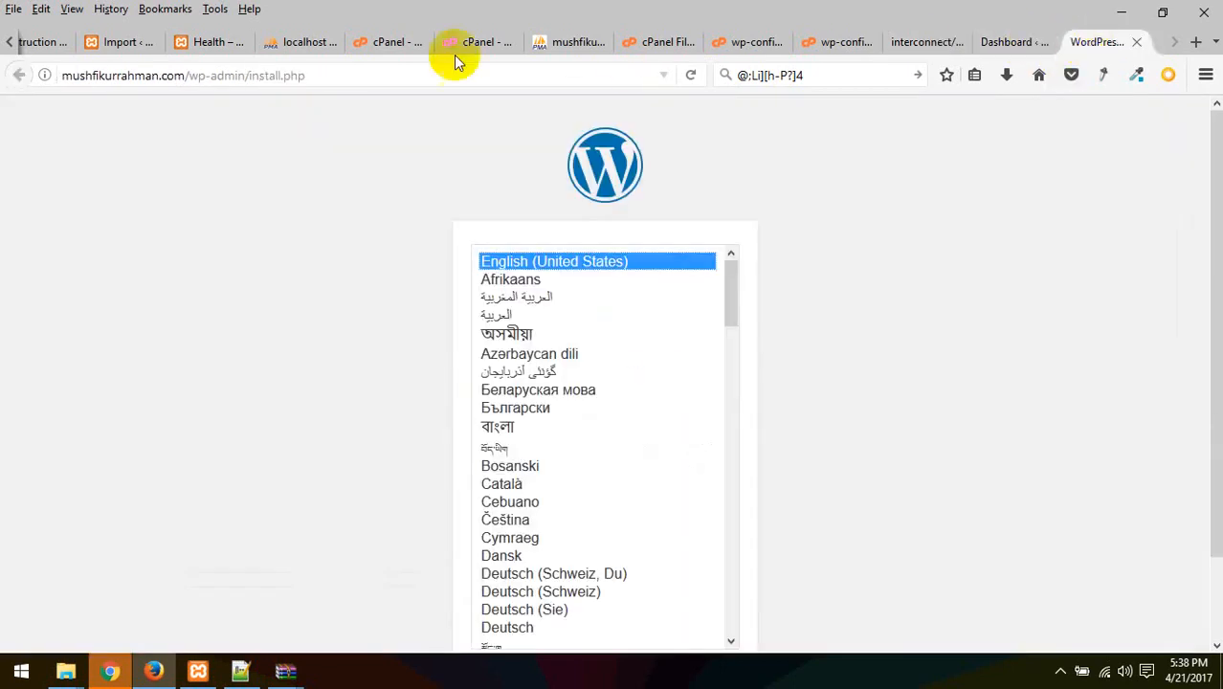
# Strip /wp-admin/install.php from the site address, leaving the bare domain
pyautogui.moveTo(187, 76); pyautogui.dragTo(371, 78)
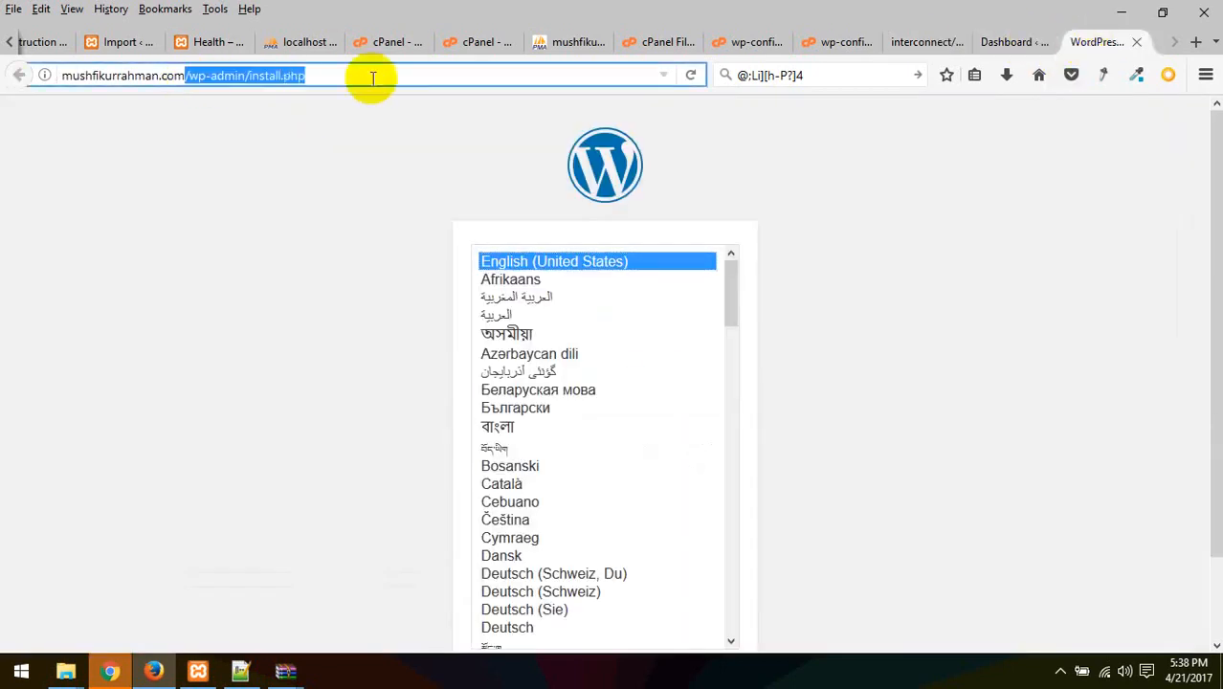
pyautogui.press('BackSpace')
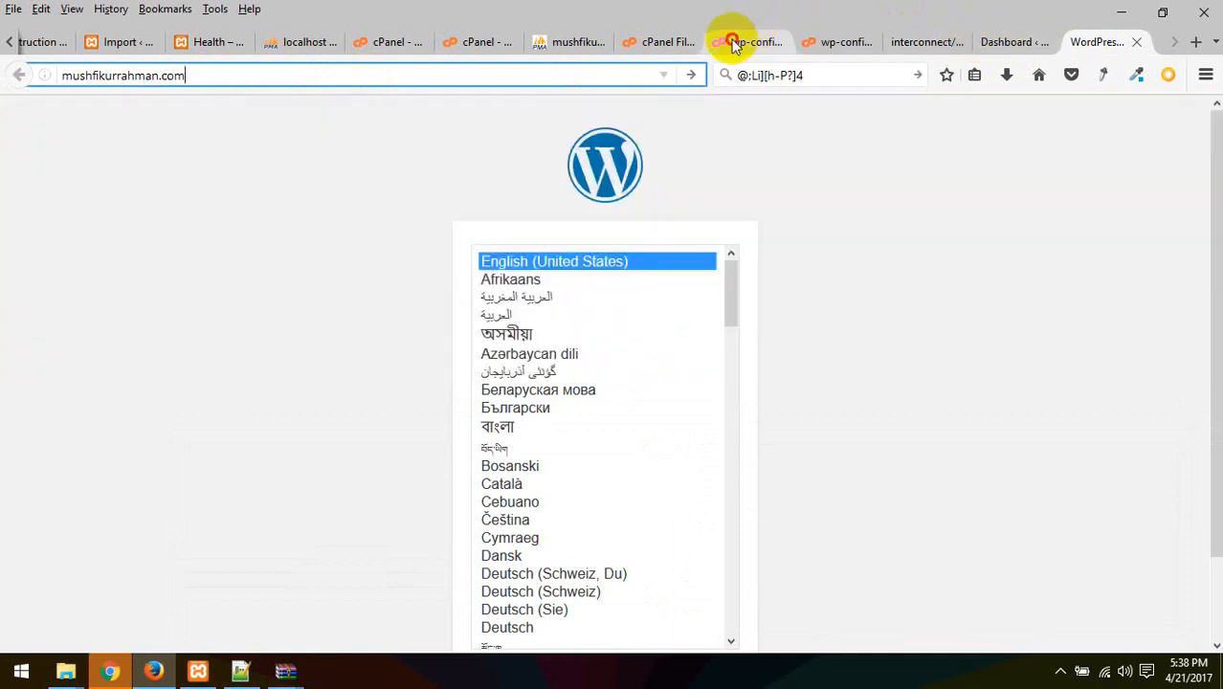
pyautogui.click(737, 41)
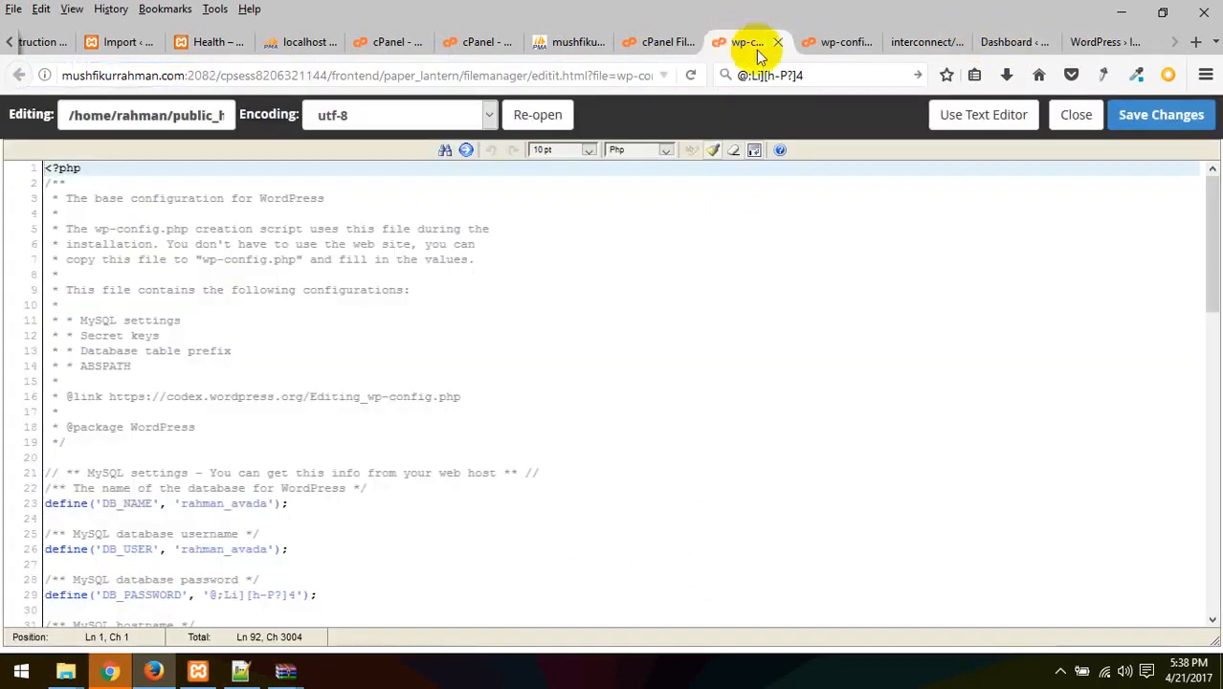
pyautogui.click(1090, 43)
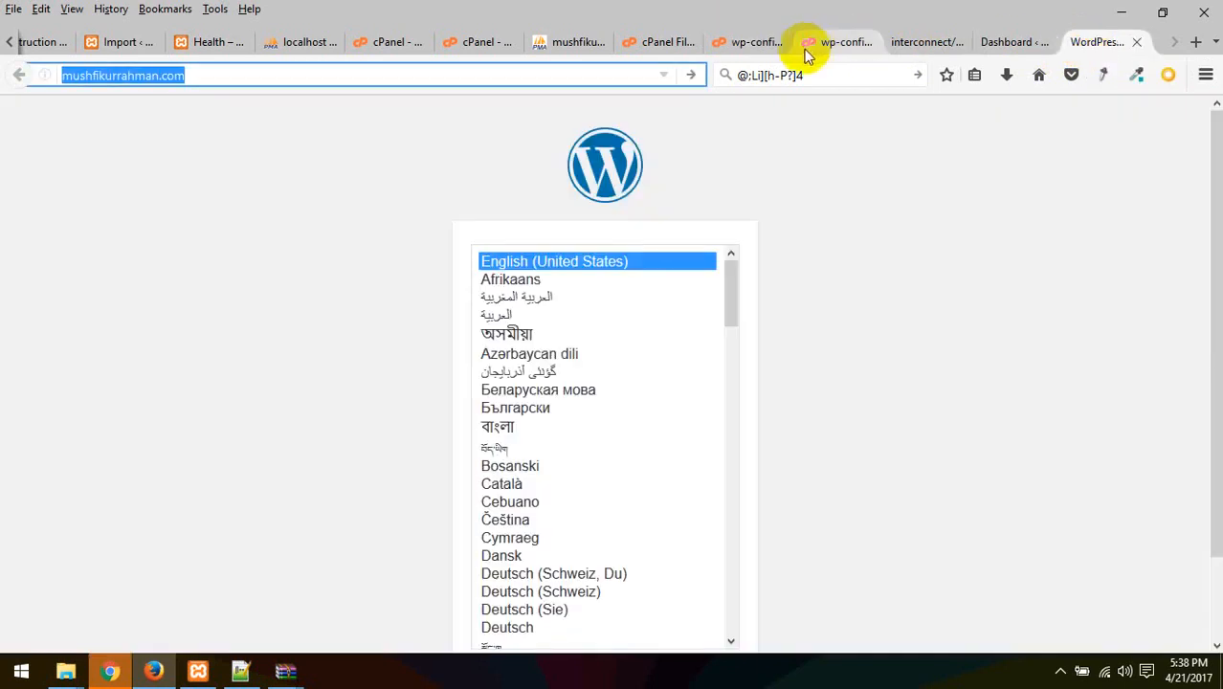
# Check both wp-config.php editors and the public_html listing, then return to the replacement results
pyautogui.click(746, 43)
pyautogui.click(824, 42)
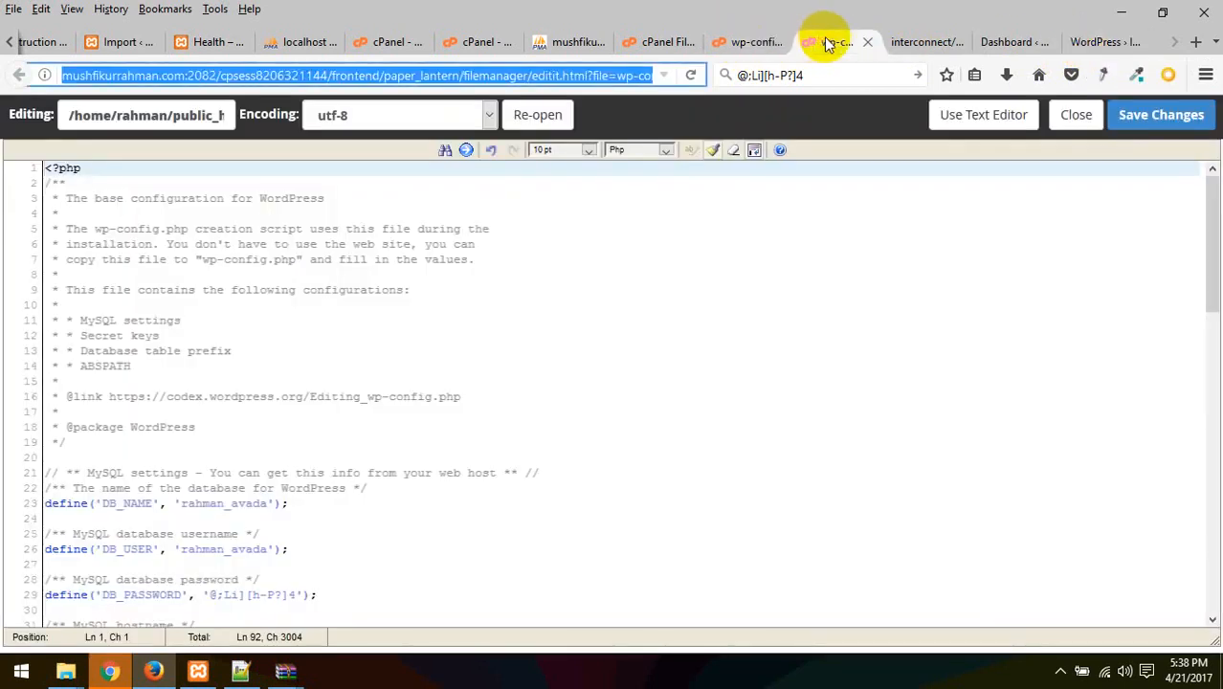
pyautogui.click(734, 42)
pyautogui.click(662, 42)
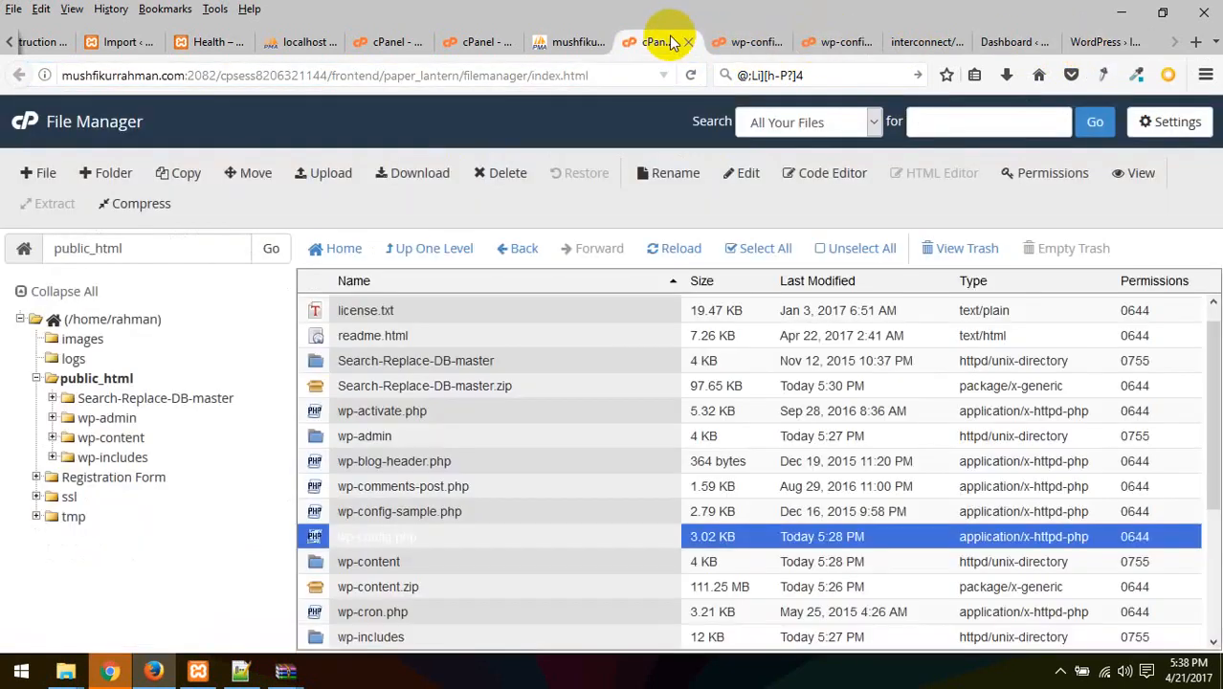
pyautogui.click(923, 42)
pyautogui.scroll(-7, 1148, 502)
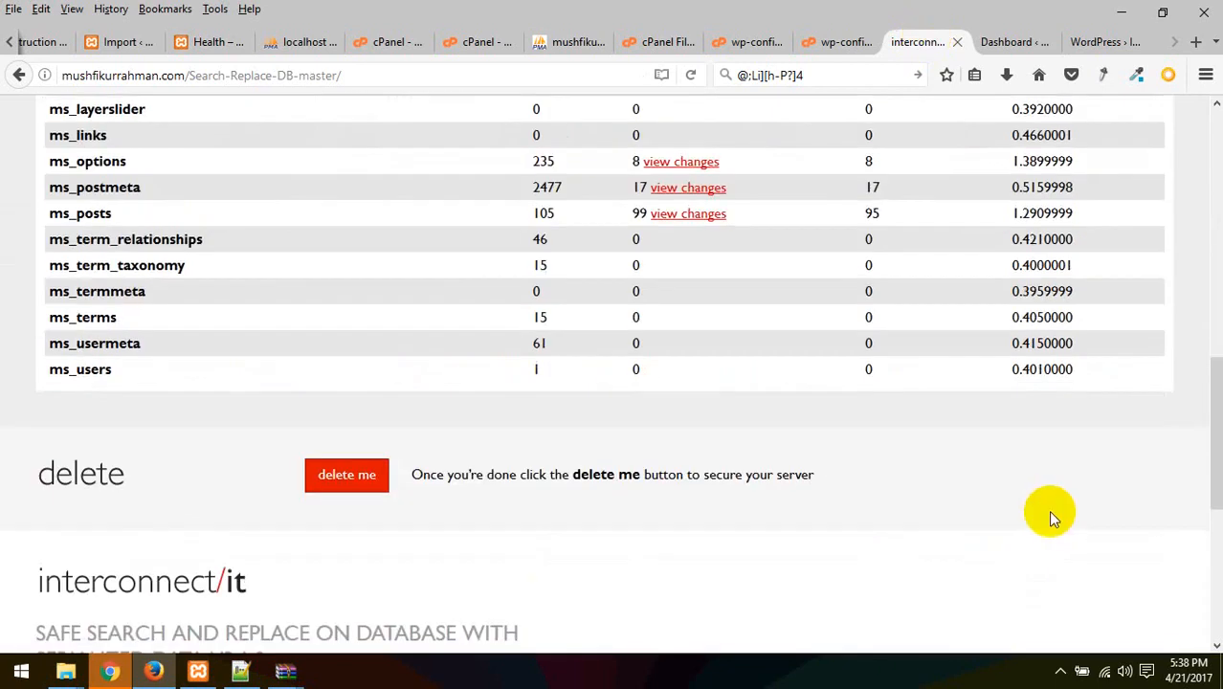
# Scroll through the per-table replacement counts from the live run
pyautogui.scroll(-3, 957, 511)
pyautogui.scroll(-3, 763, 519)
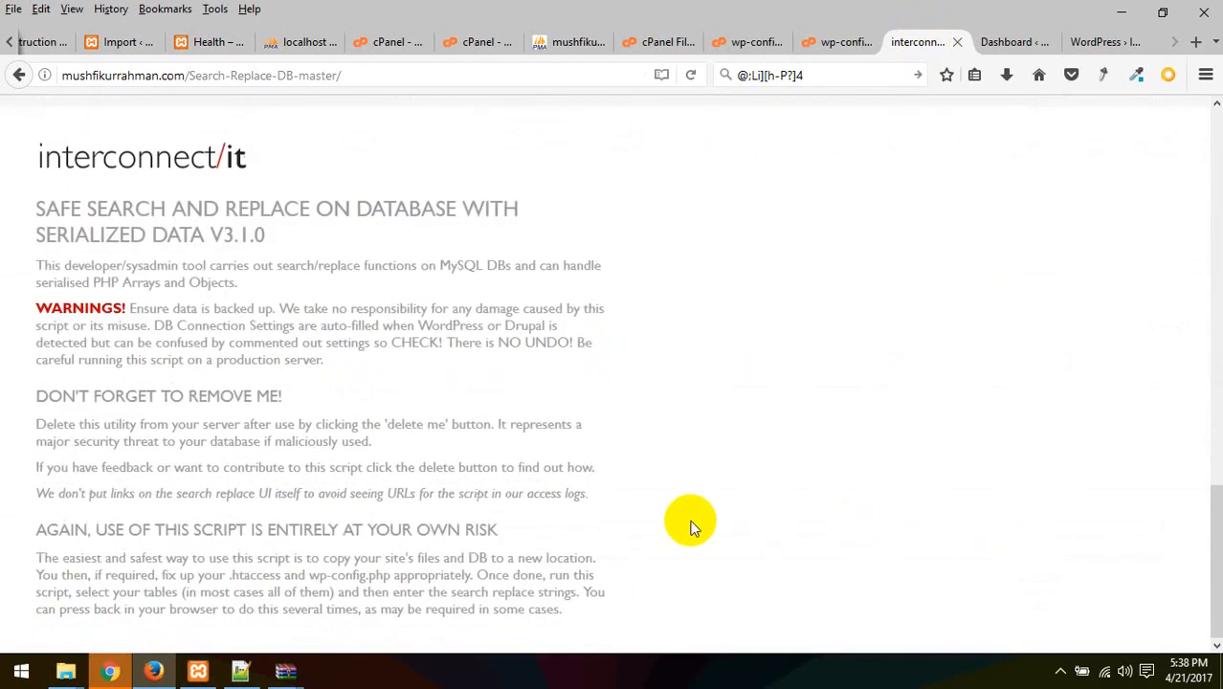
pyautogui.scroll(8, 691, 524)
pyautogui.scroll(2, 693, 535)
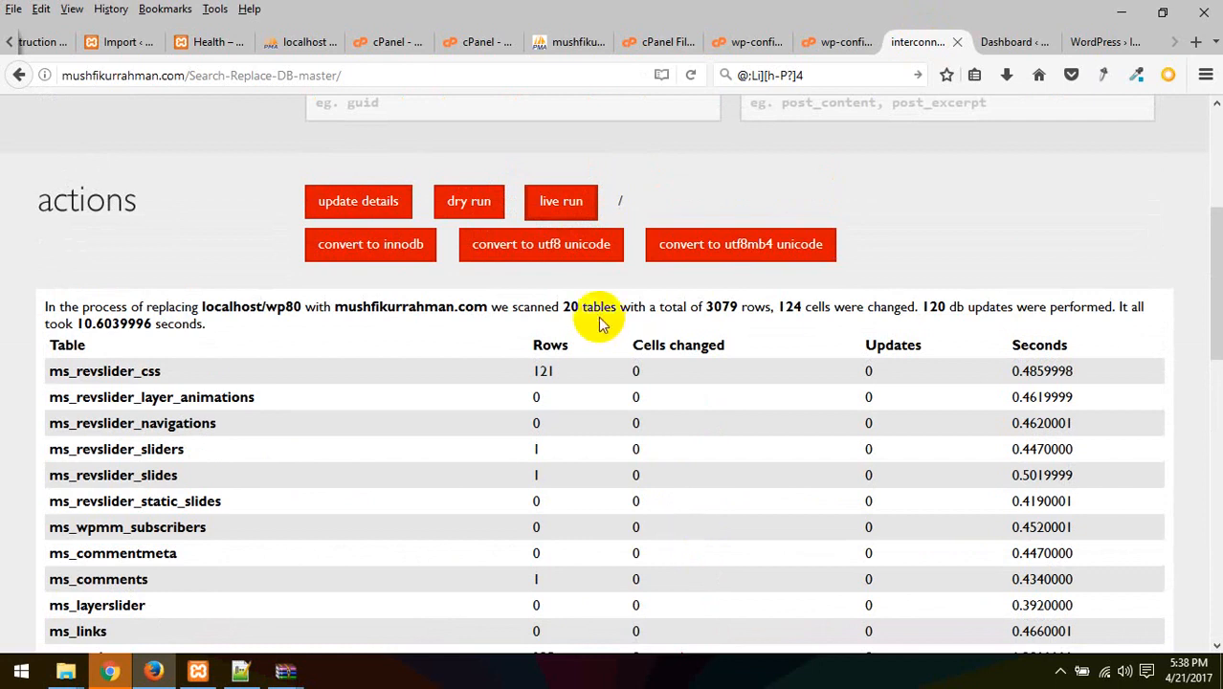
pyautogui.click(544, 236)
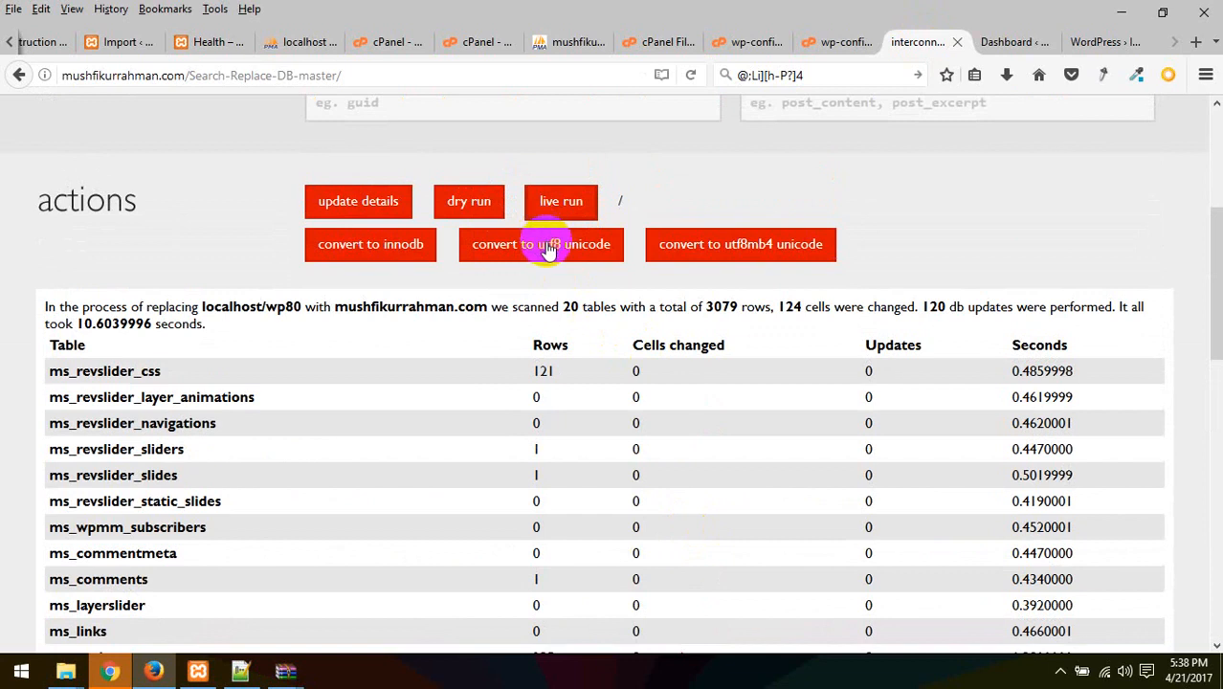
# Load mushfikurrahman.com in the WordPress installer tab
pyautogui.click(1091, 42)
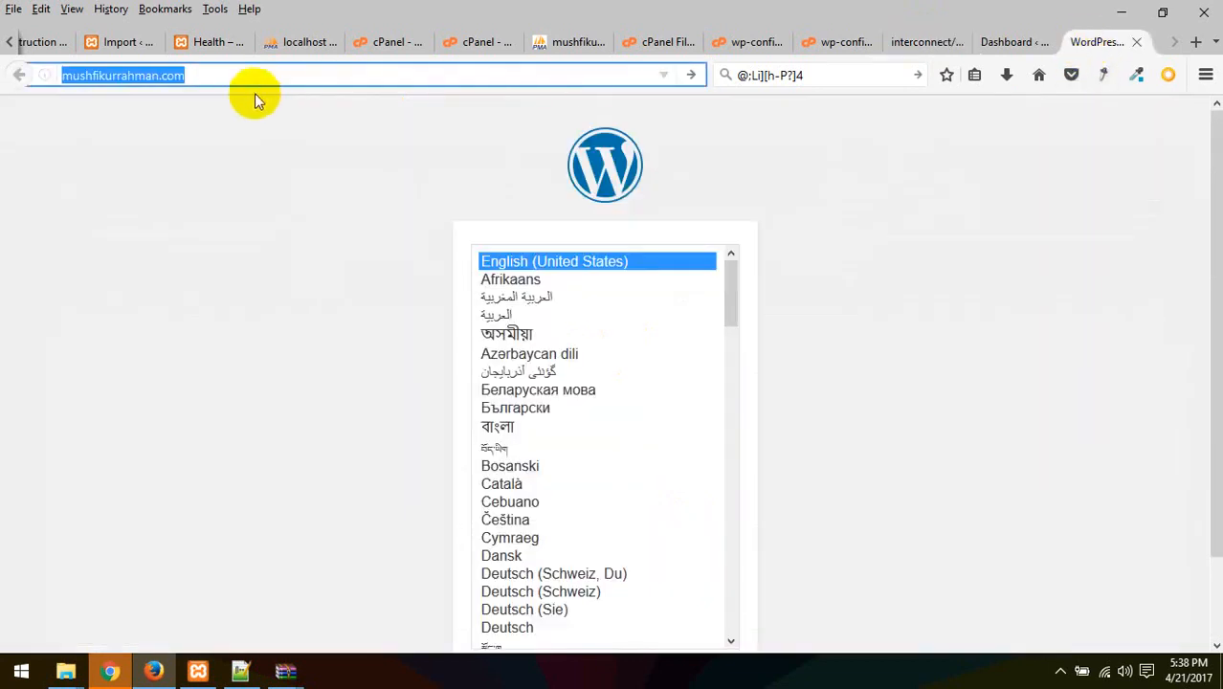
pyautogui.press('Return')
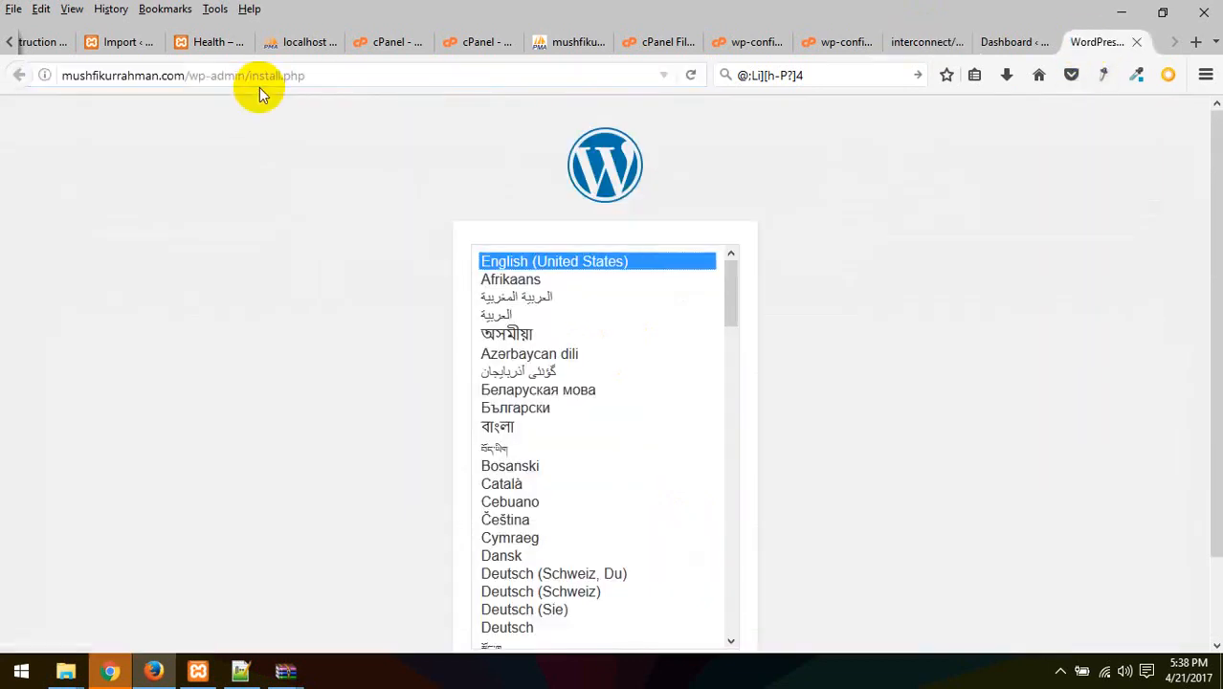
pyautogui.click(914, 42)
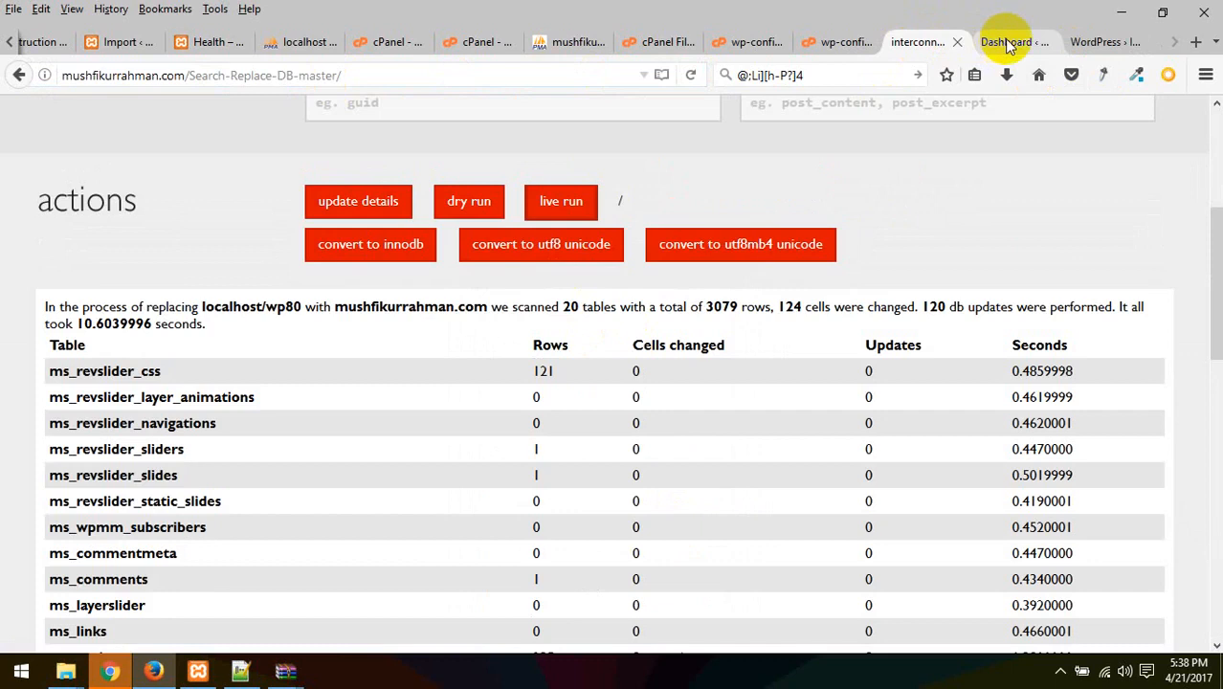
pyautogui.click(1015, 42)
pyautogui.click(1095, 42)
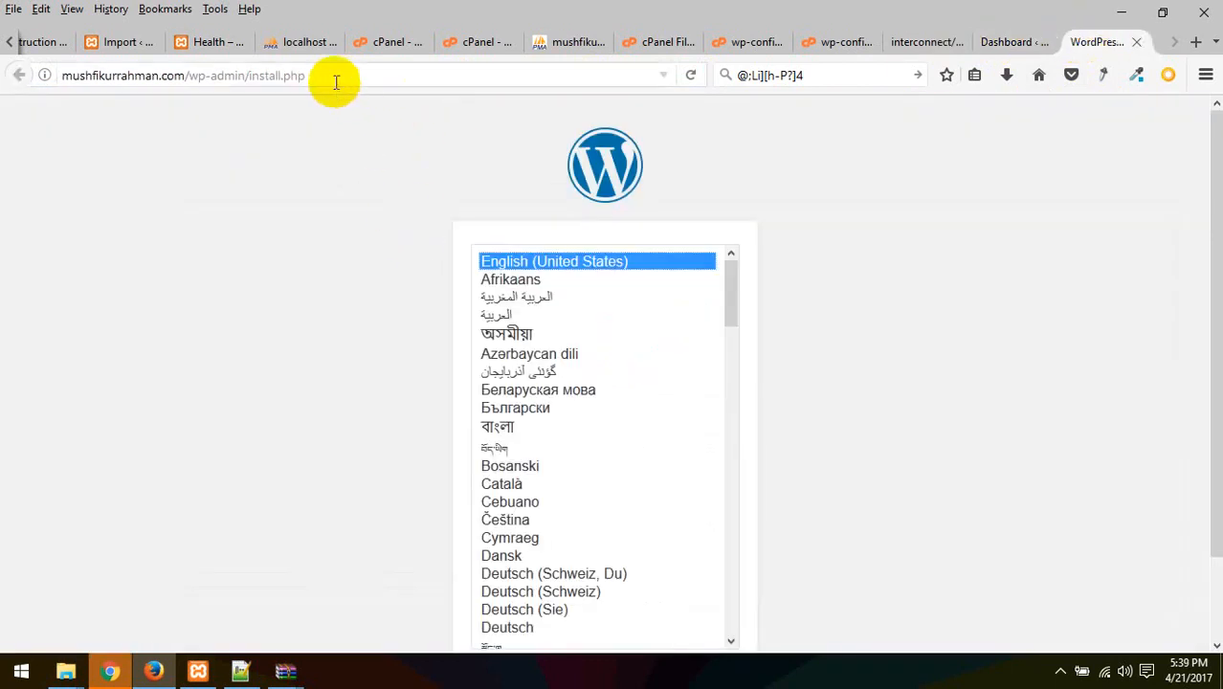
# Check the dashboard and wp-config.php tabs, then request deletion of the Search Replace DB script
pyautogui.click(995, 53)
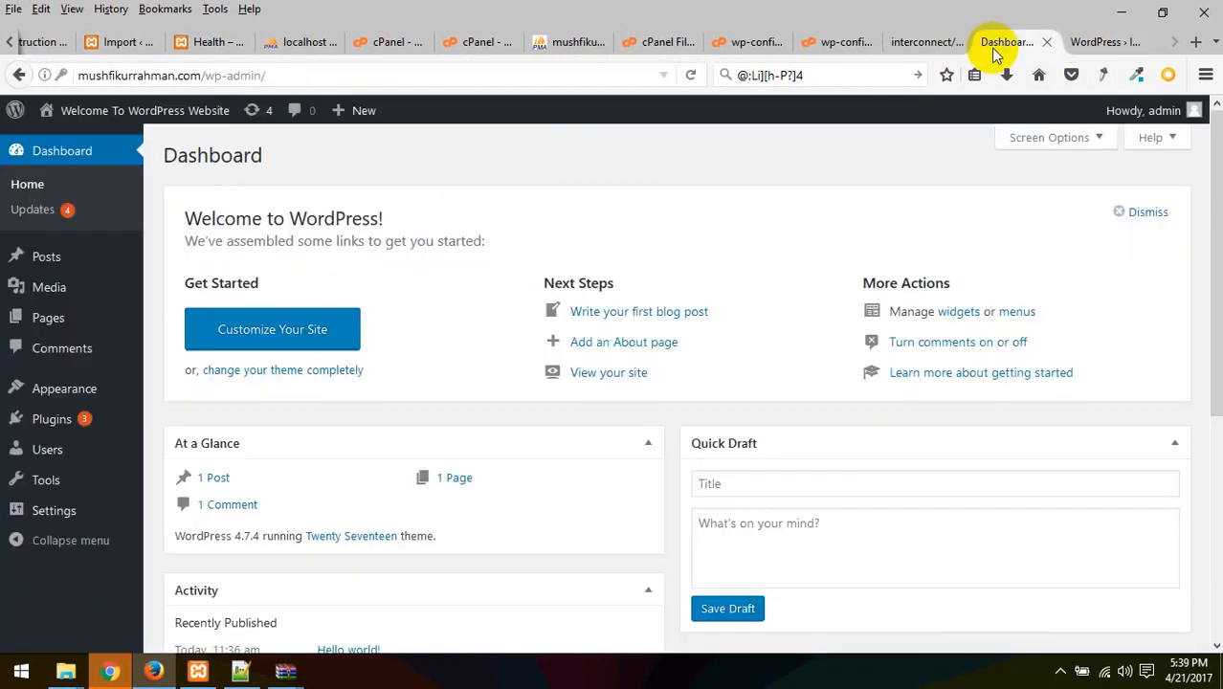
pyautogui.click(909, 42)
pyautogui.click(847, 42)
pyautogui.click(919, 42)
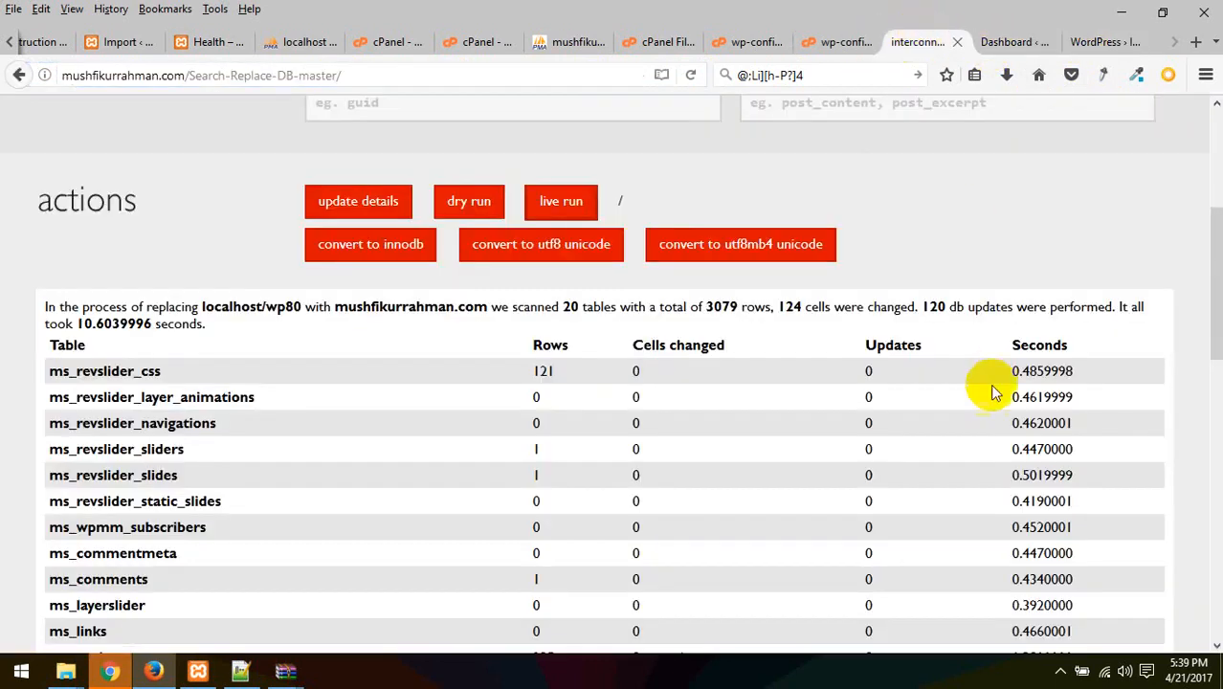
pyautogui.scroll(-8, 995, 390)
pyautogui.scroll(3, 887, 410)
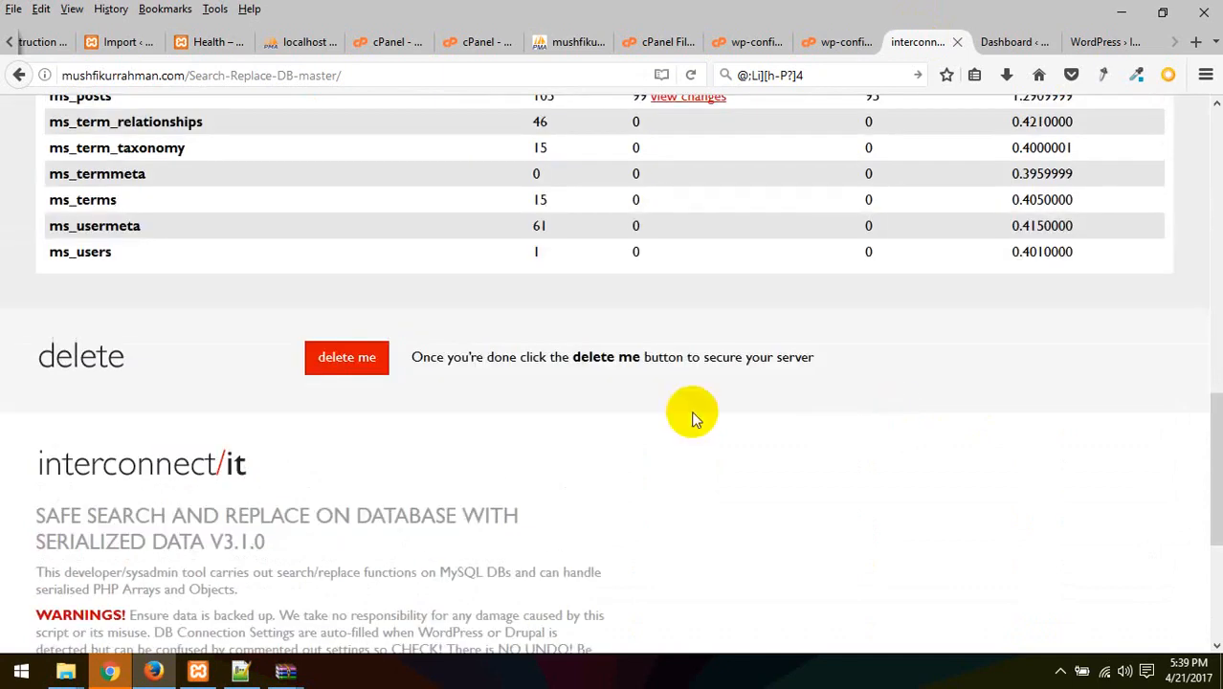
pyautogui.click(378, 355)
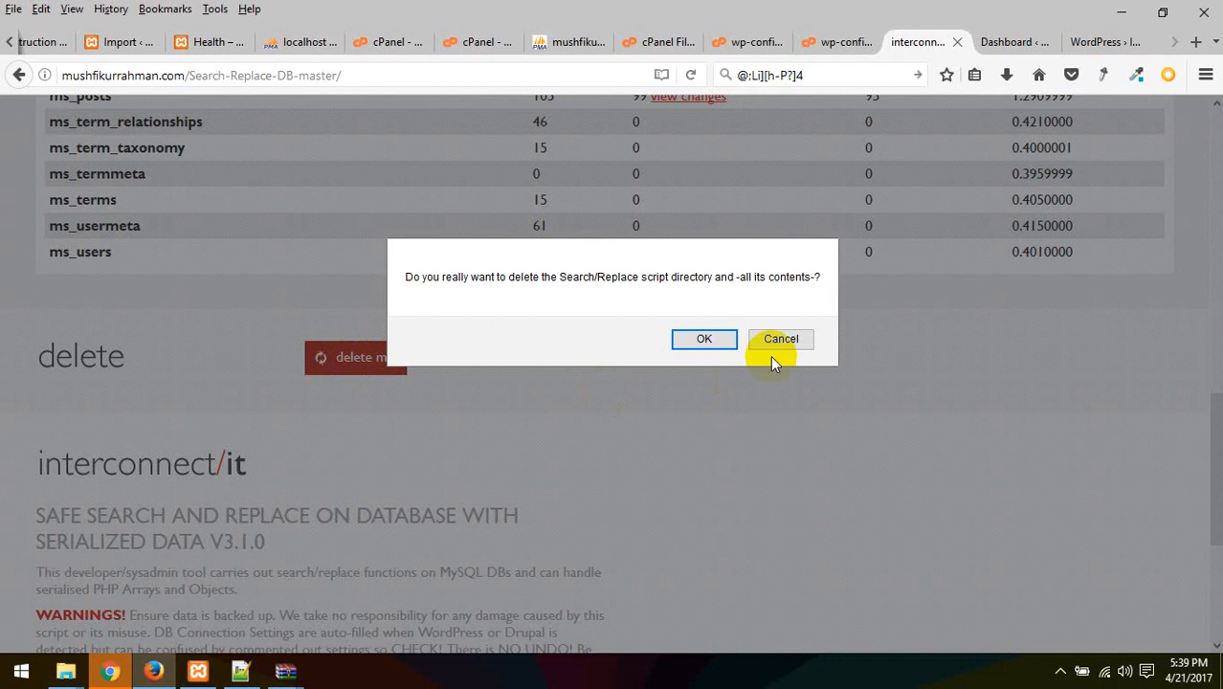
# Confirm deleting the script directory and read the 'Delete aborted' banner
pyautogui.click(702, 339)
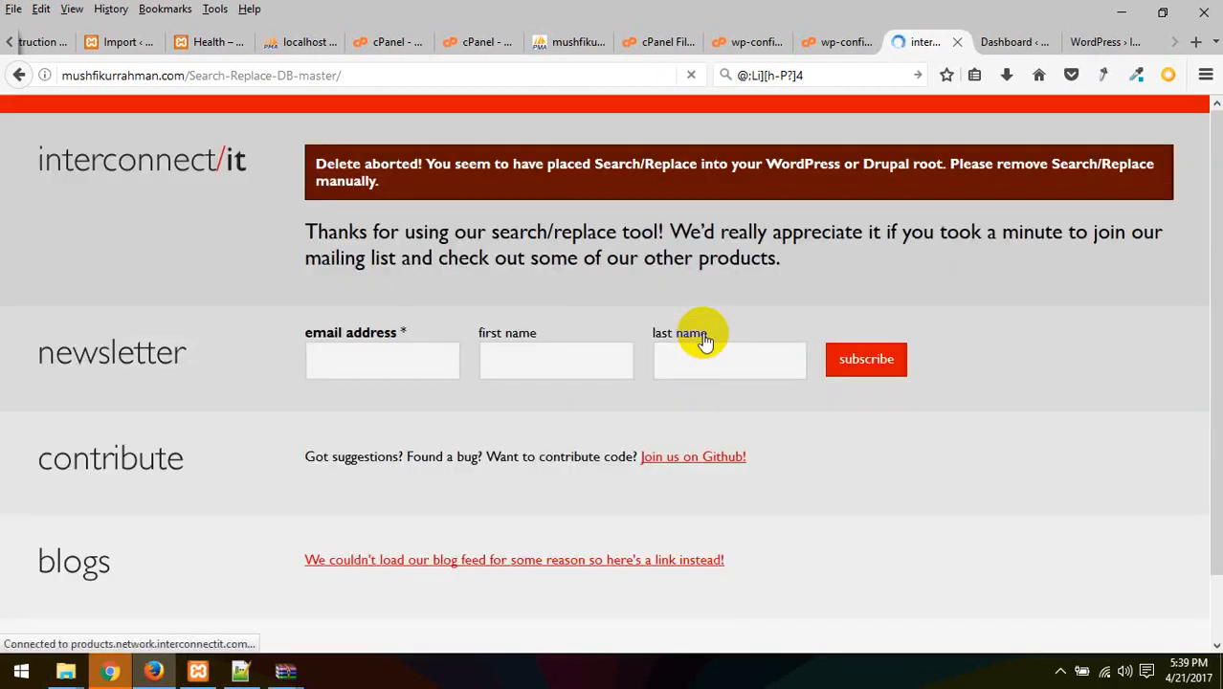
pyautogui.scroll(-3, 790, 383)
pyautogui.scroll(-4, 783, 407)
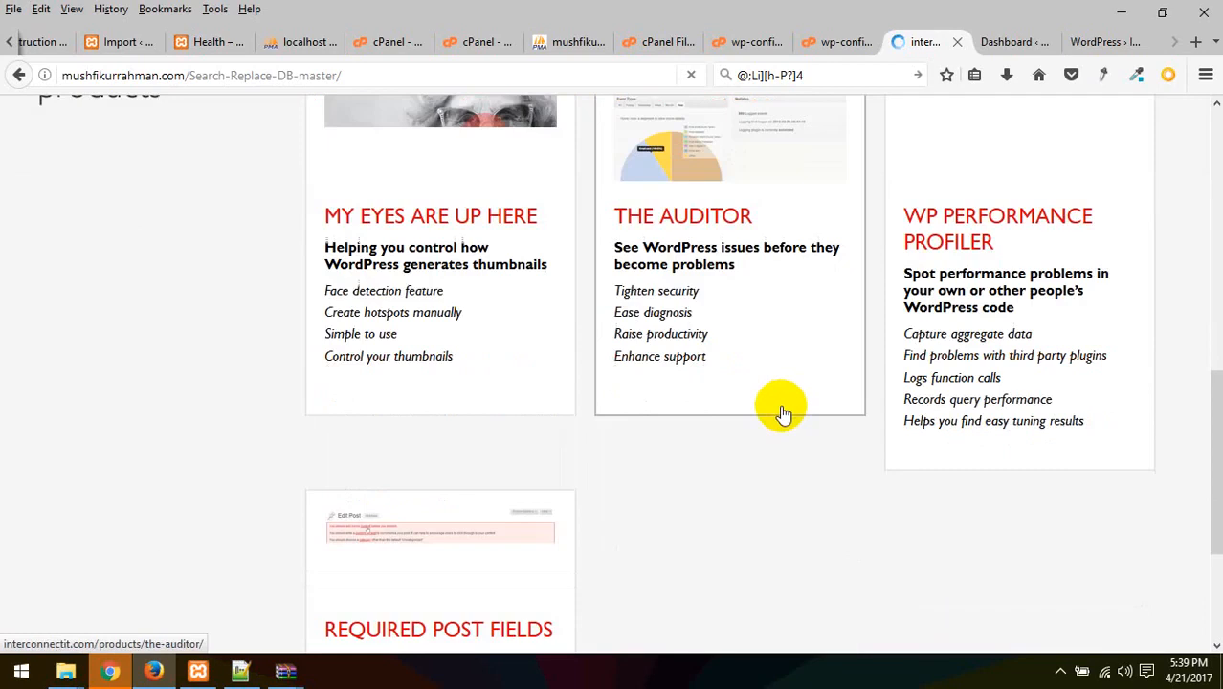
pyautogui.scroll(7, 777, 409)
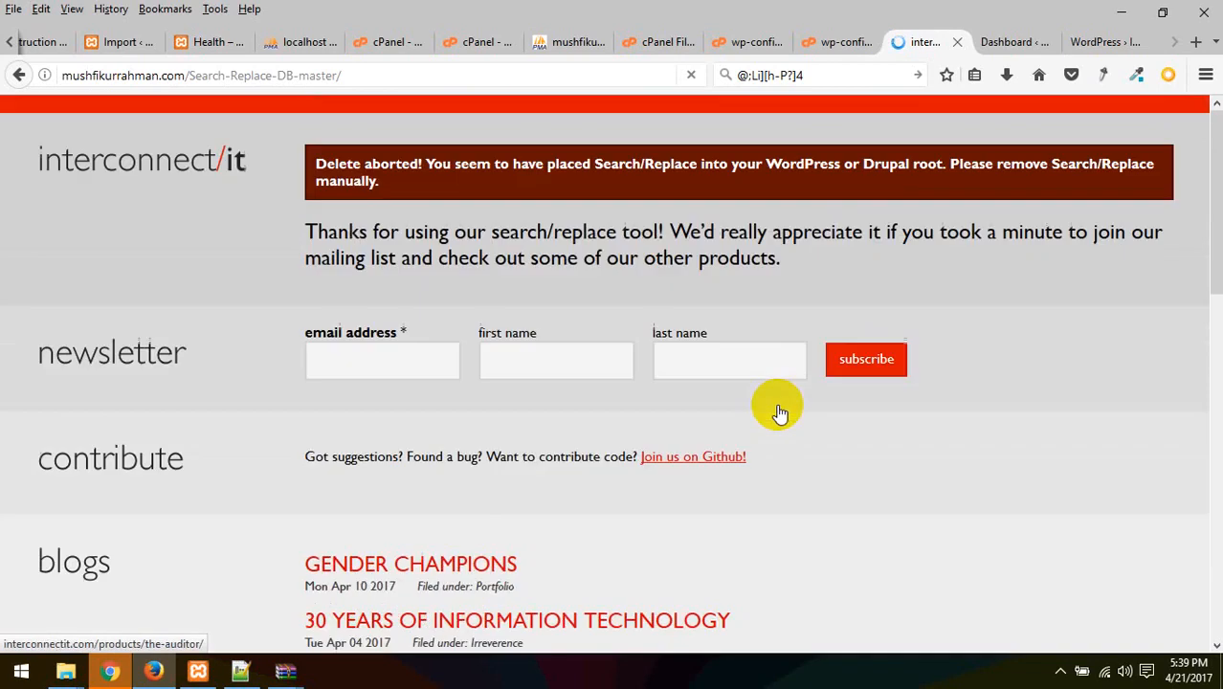
# Reload the WordPress install page, then reload the Search-Replace-DB form
pyautogui.click(1016, 38)
pyautogui.click(1110, 41)
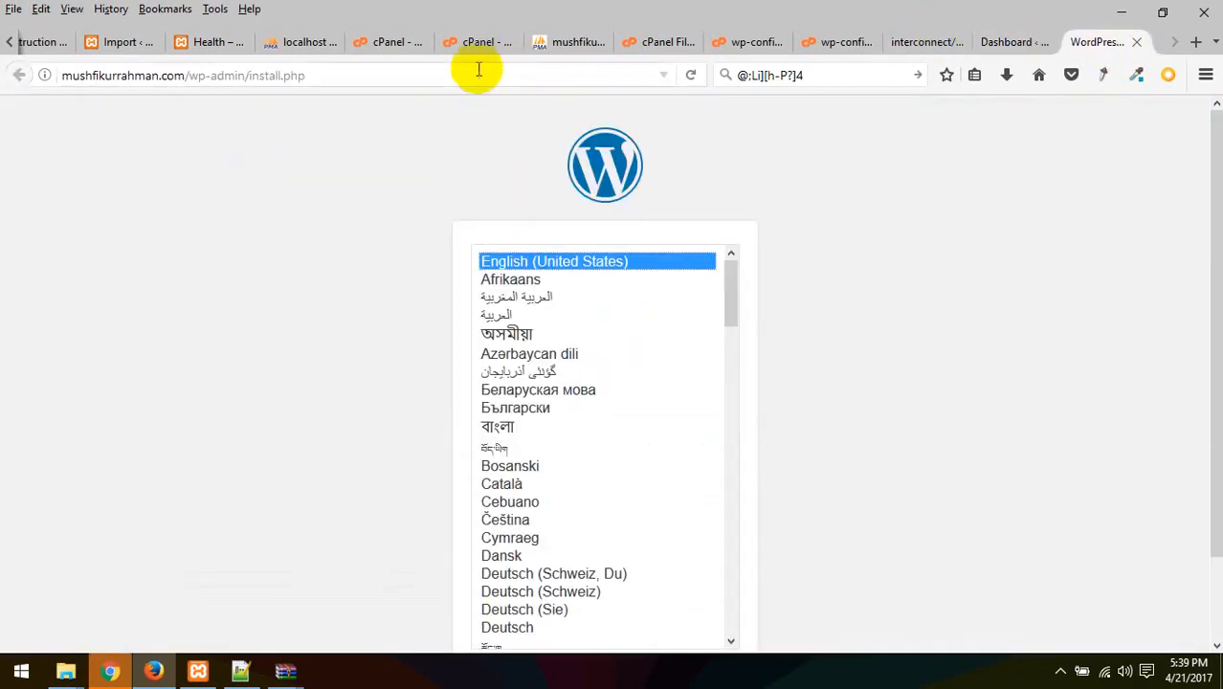
pyautogui.click(450, 83)
pyautogui.press('Return')
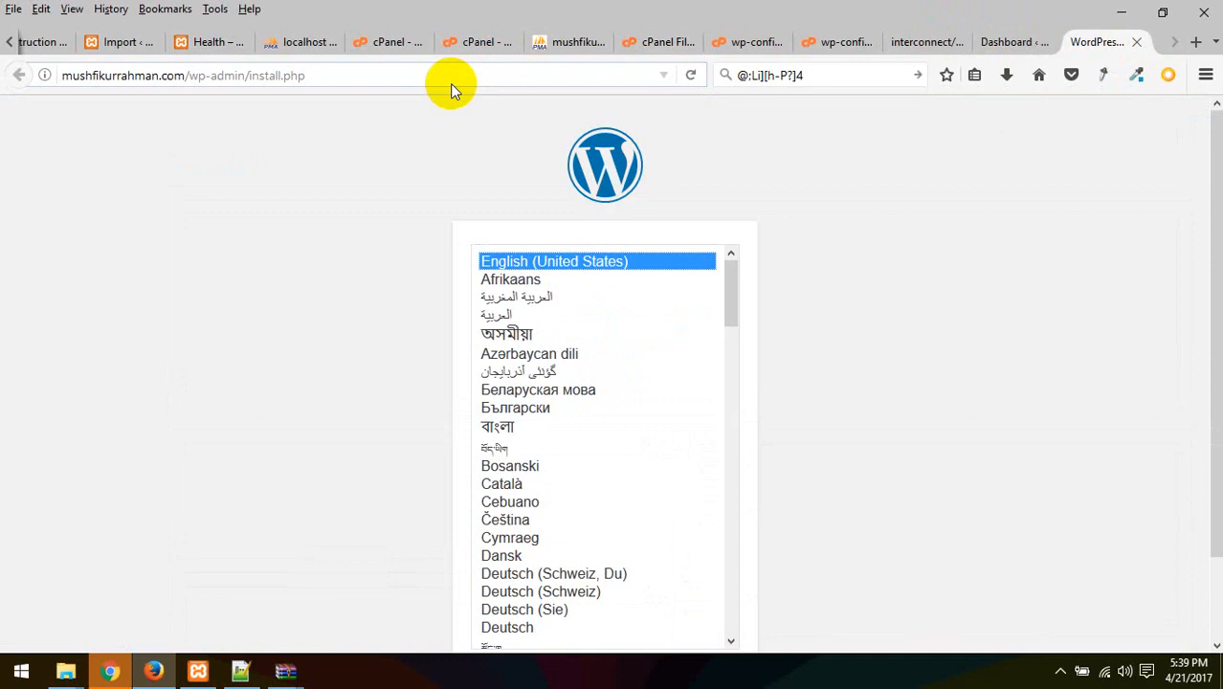
pyautogui.click(913, 41)
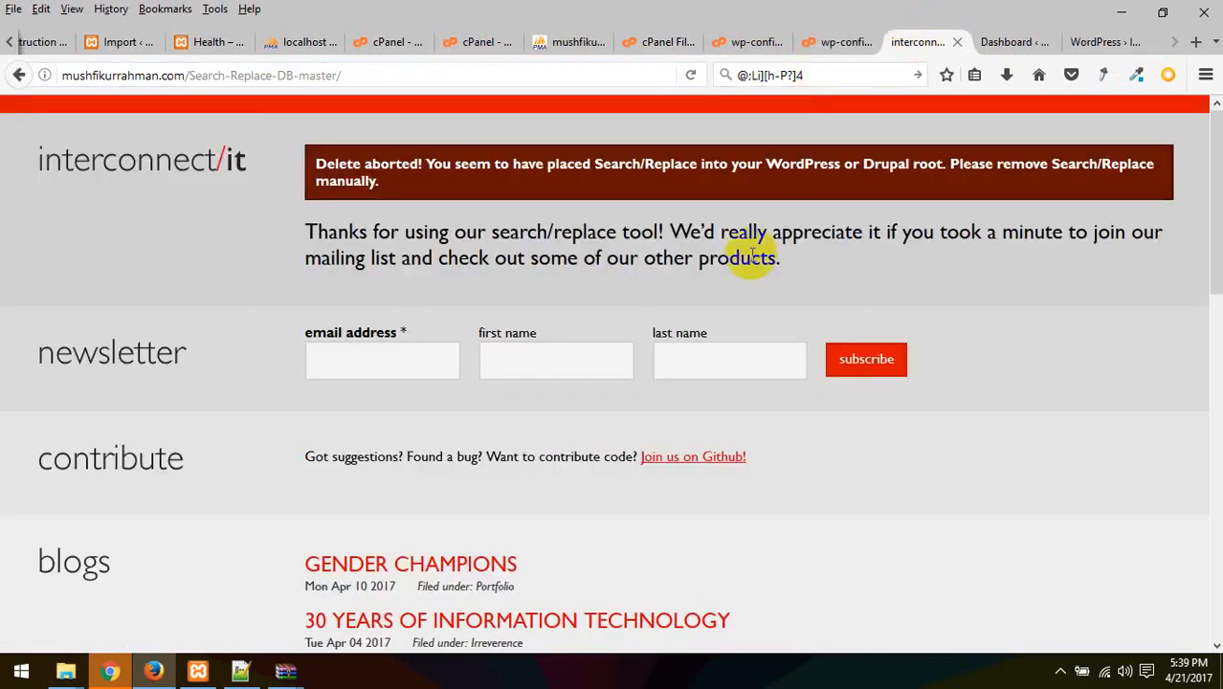
pyautogui.click(374, 72)
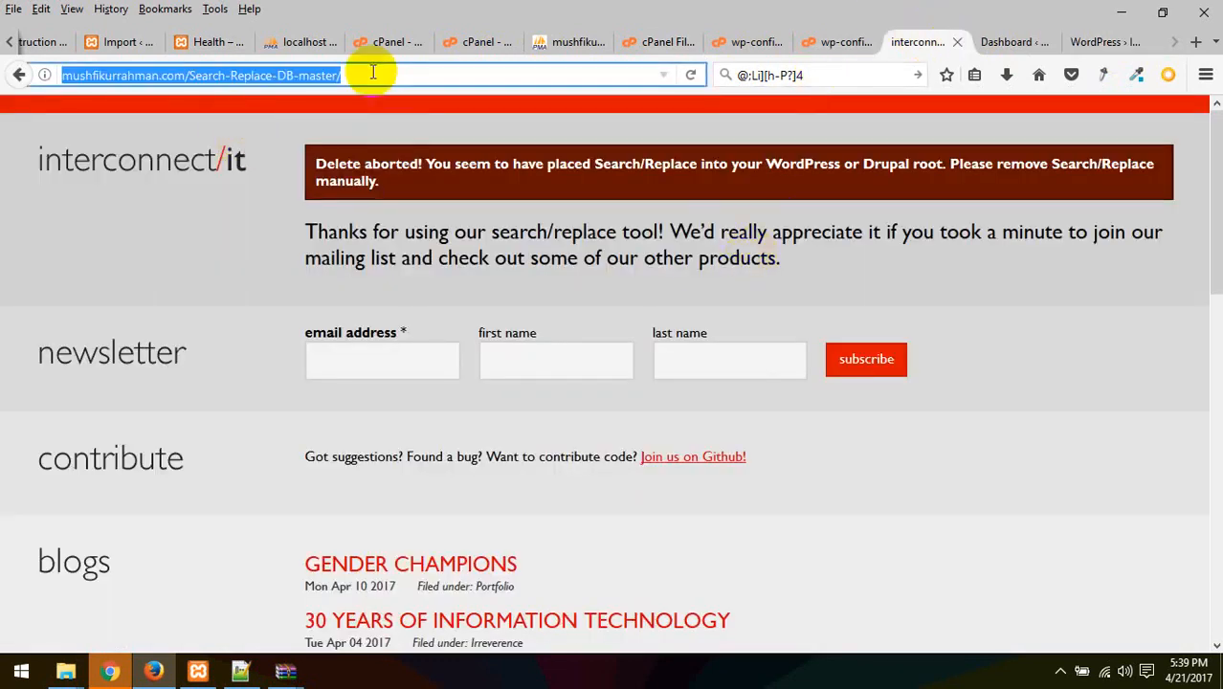
pyautogui.press('Return')
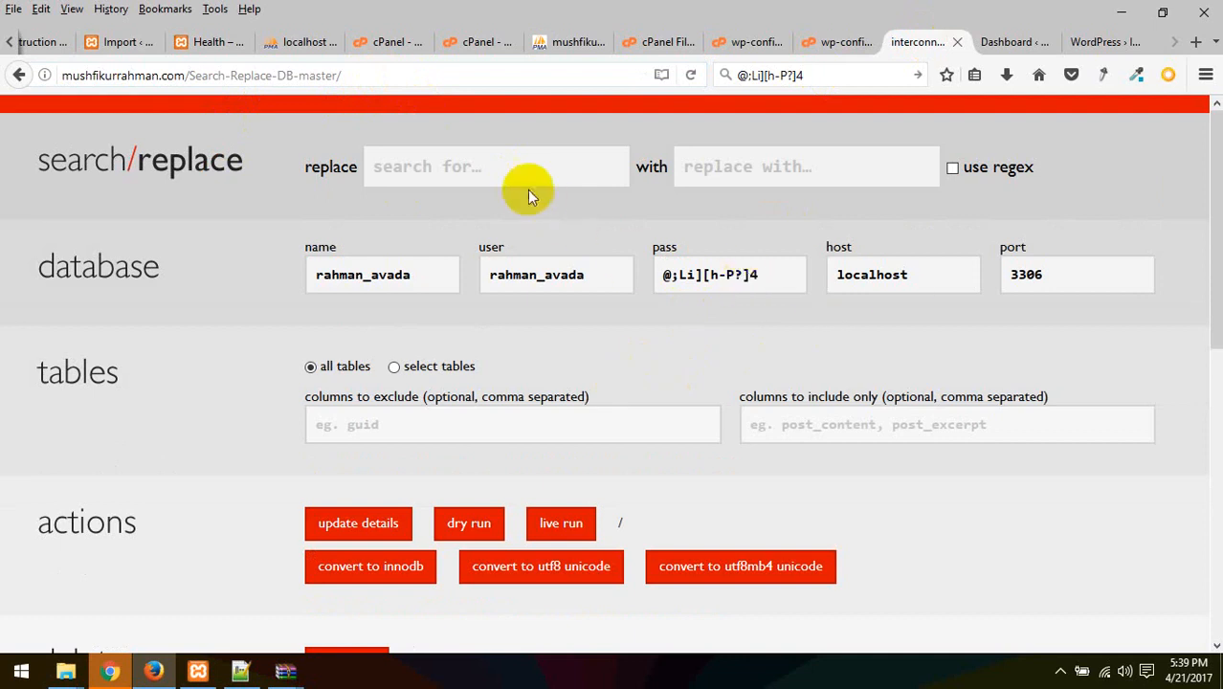
# Fill search with localhost/wp80 and replacement with mushfikurrahman.com from form history
pyautogui.click(527, 176)
pyautogui.click(475, 203)
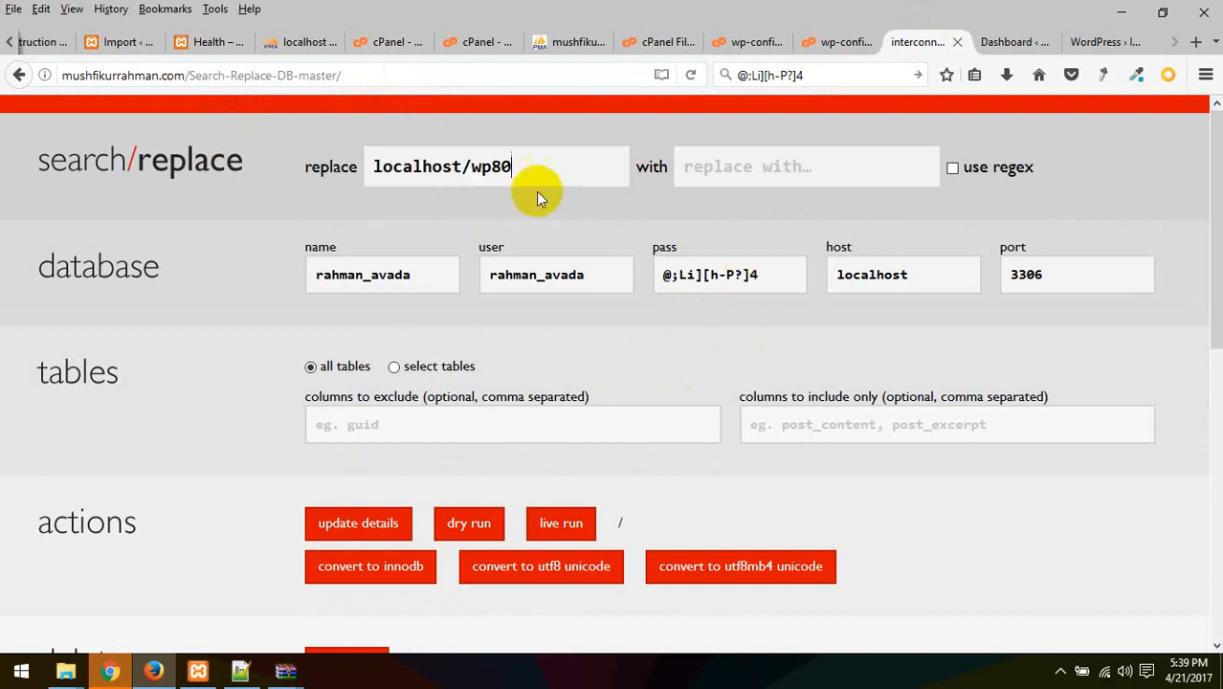
pyautogui.click(722, 180)
pyautogui.click(687, 201)
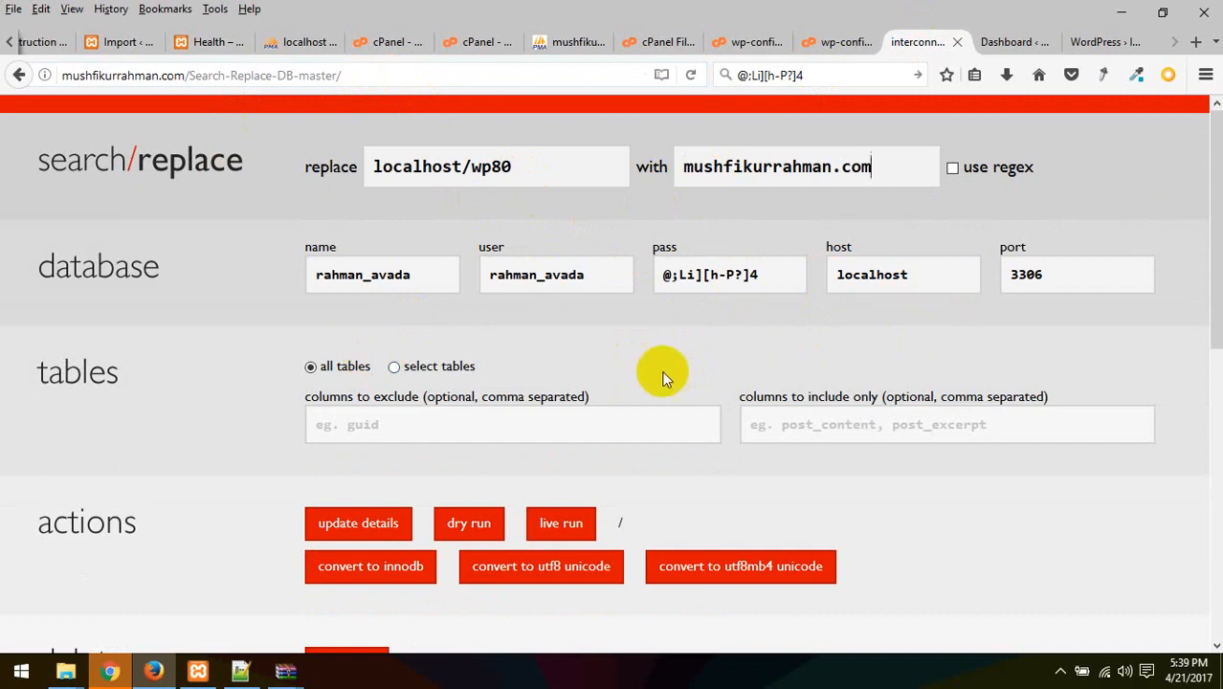
# Start and confirm the live run, then return to the WordPress installer tab
pyautogui.scroll(-3, 639, 388)
pyautogui.click(563, 330)
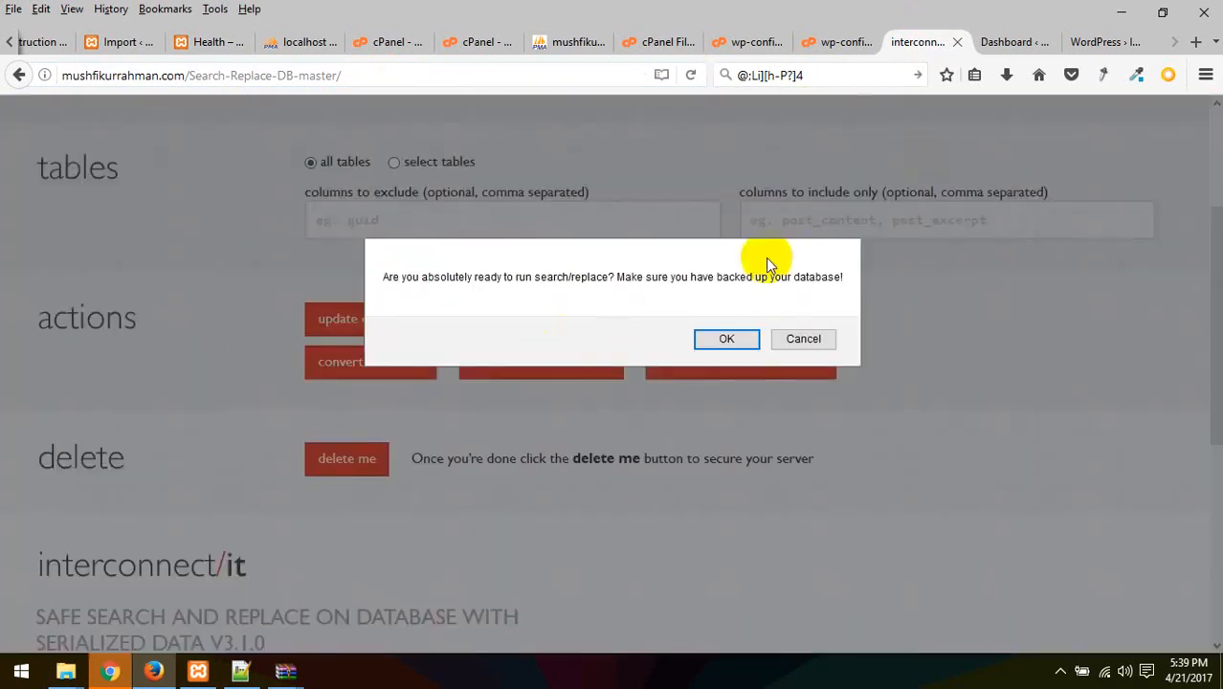
pyautogui.click(725, 341)
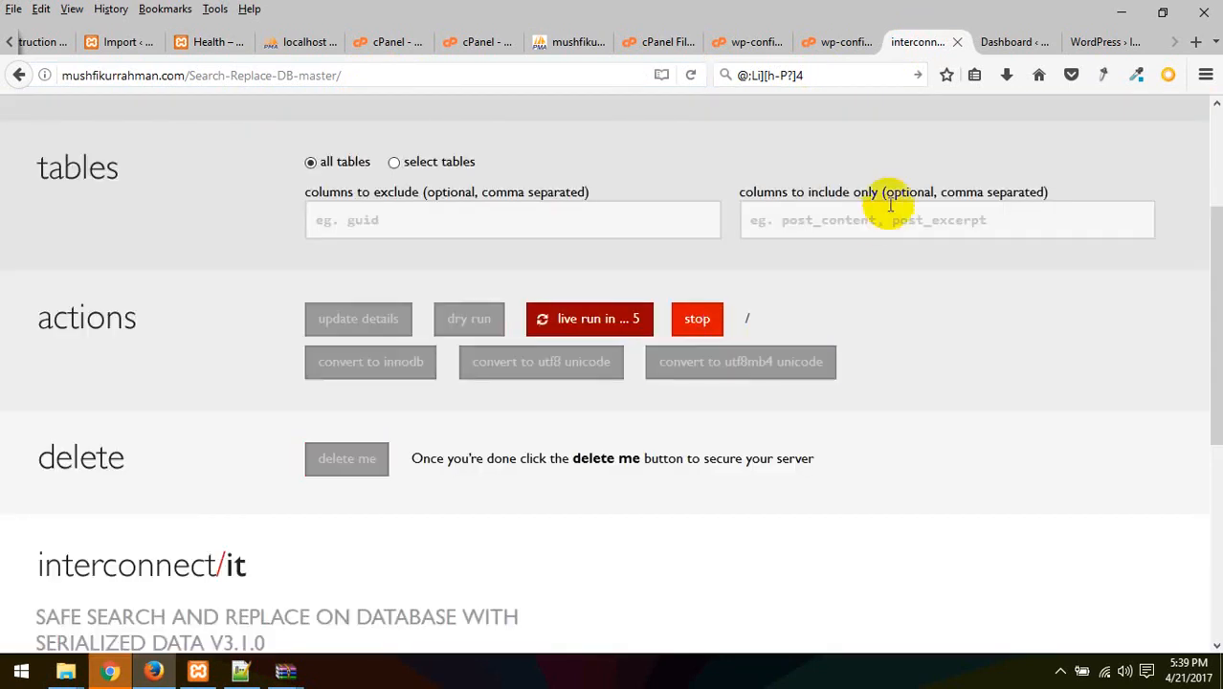
pyautogui.click(1016, 40)
pyautogui.click(1091, 40)
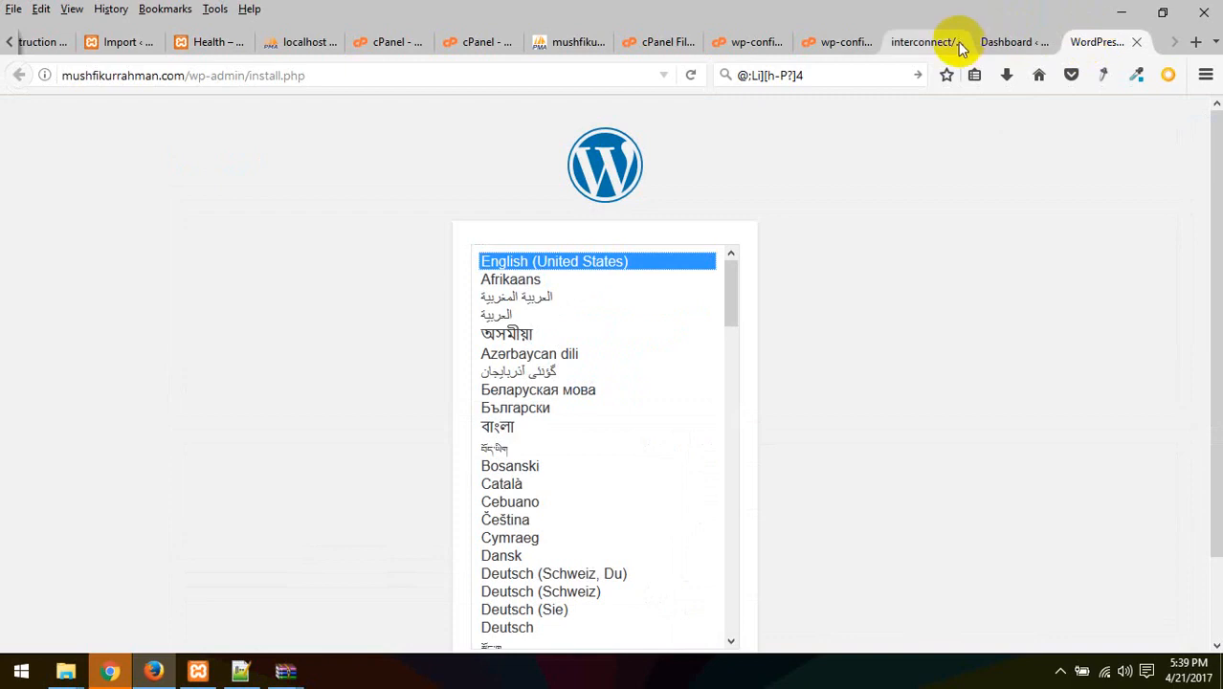
# Look over wp-config.php and public_html, then open cPanel's MySQL® Databases in a new tab
pyautogui.click(820, 41)
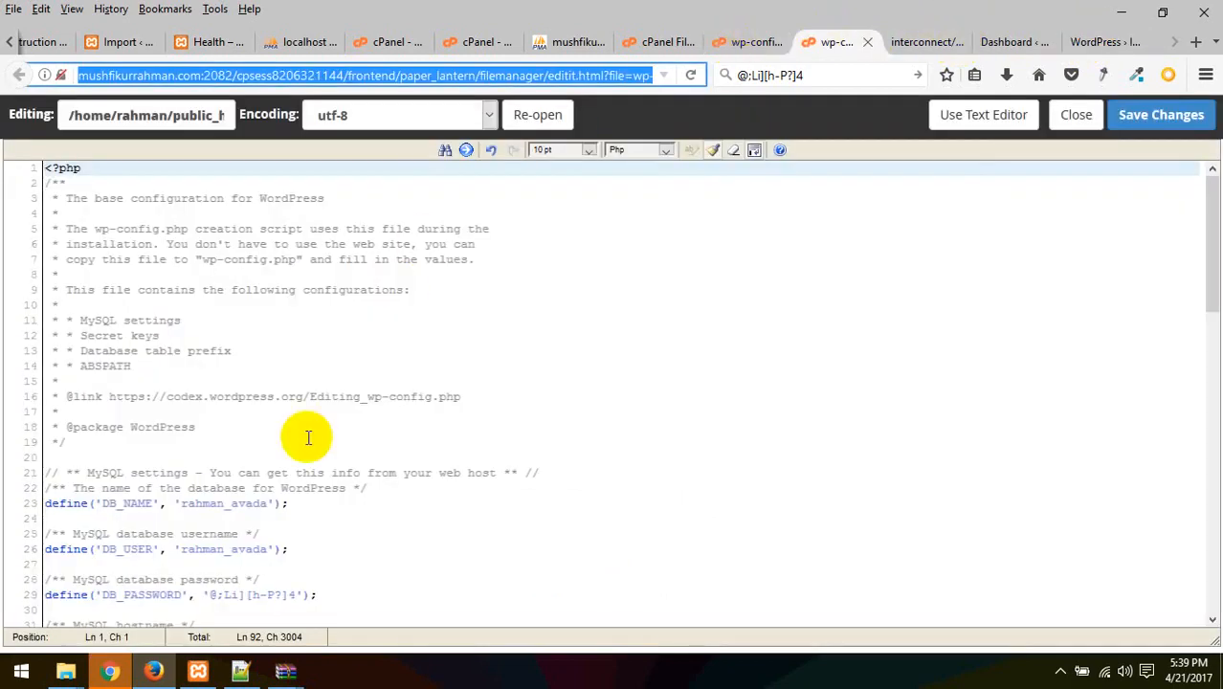
pyautogui.scroll(-2, 395, 291)
pyautogui.click(665, 43)
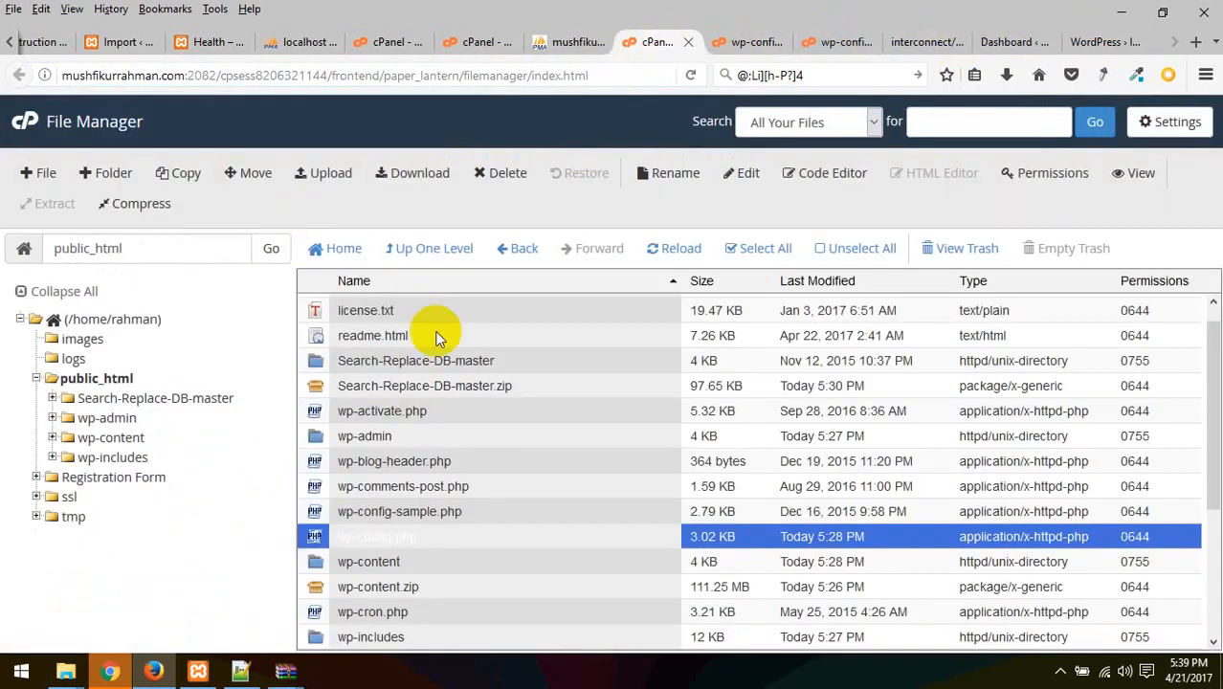
pyautogui.click(483, 42)
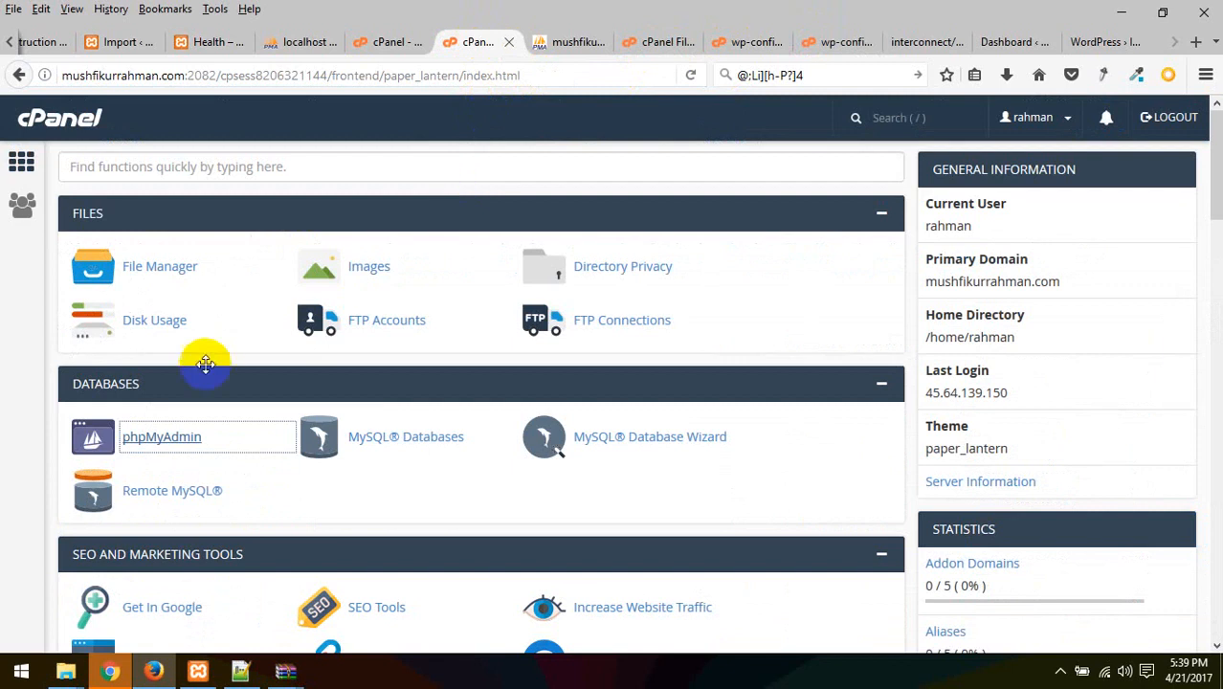
pyautogui.rightClick(446, 443)
pyautogui.click(479, 455)
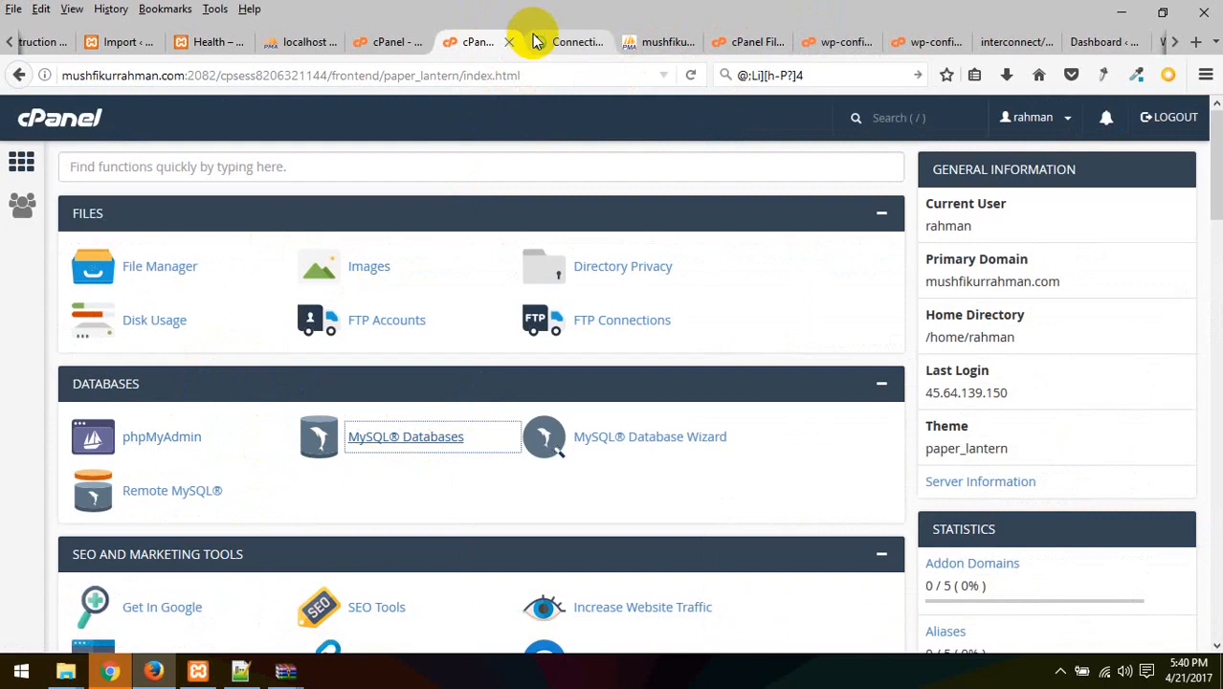
pyautogui.click(538, 42)
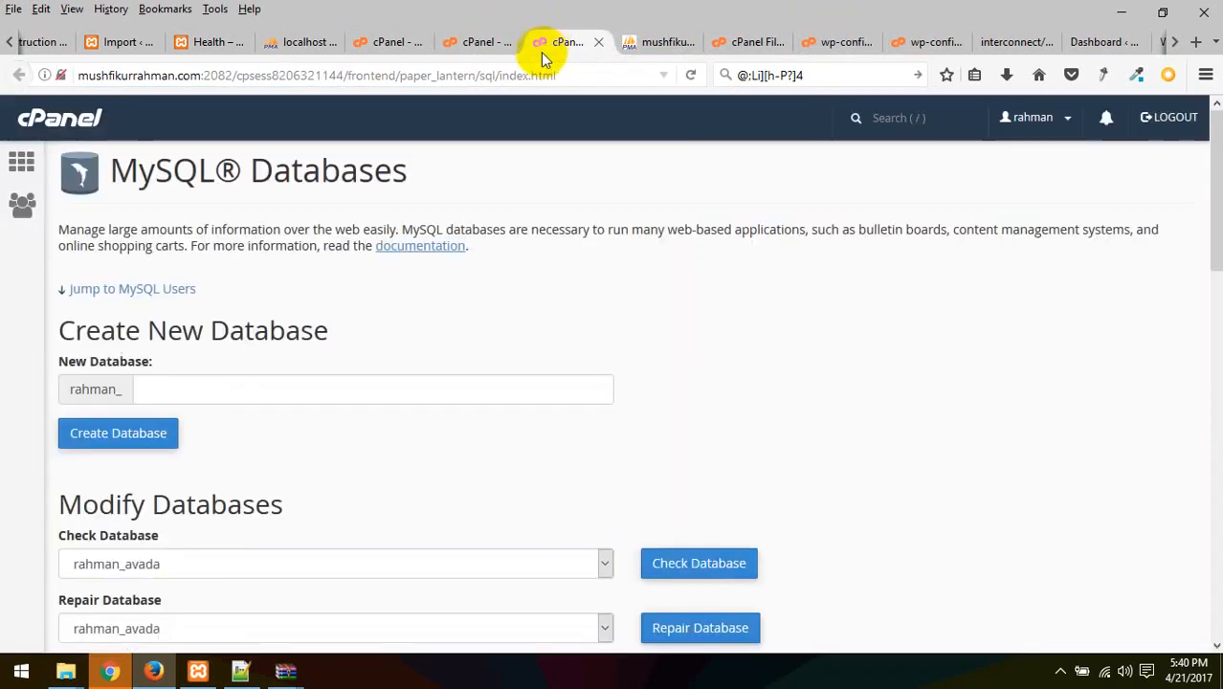
pyautogui.scroll(-5, 201, 392)
pyautogui.scroll(-3, 309, 434)
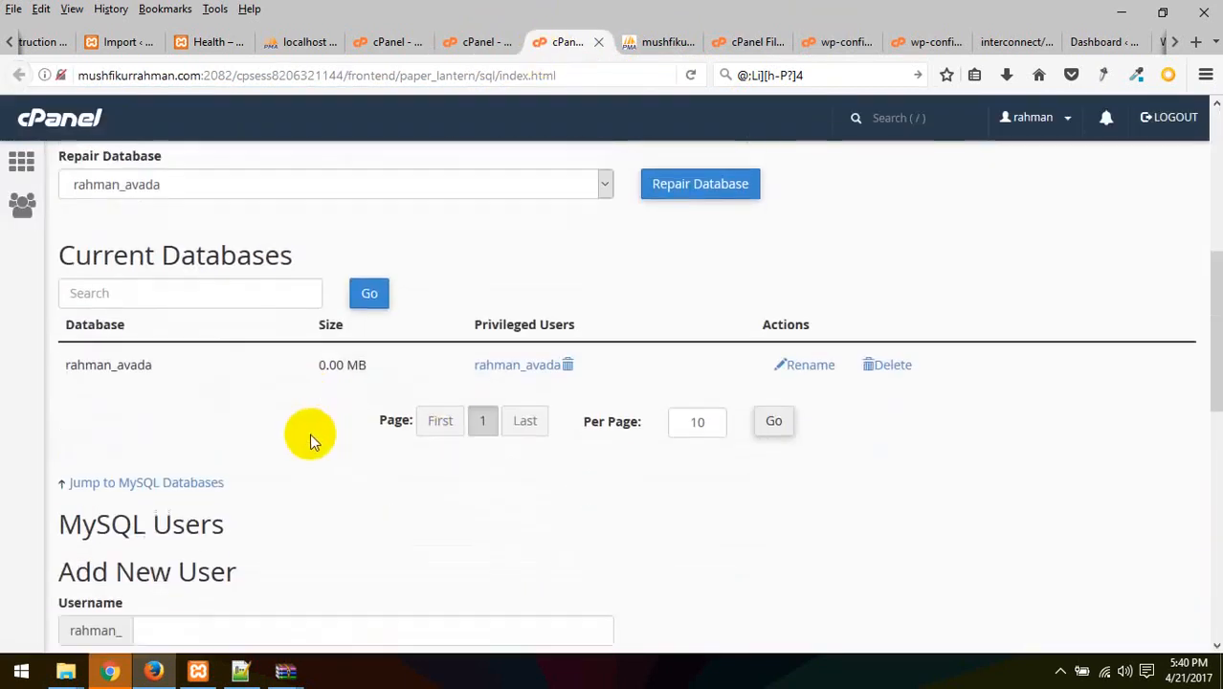
pyautogui.scroll(-4, 267, 422)
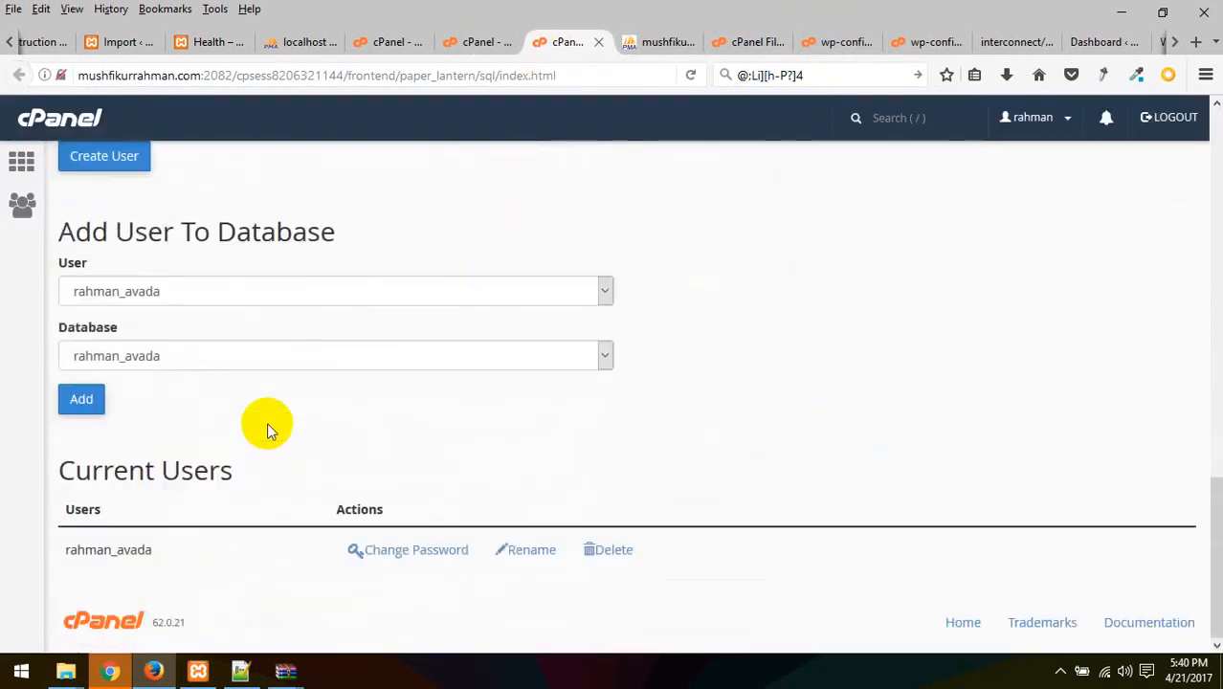
pyautogui.moveTo(163, 553); pyautogui.dragTo(65, 563)
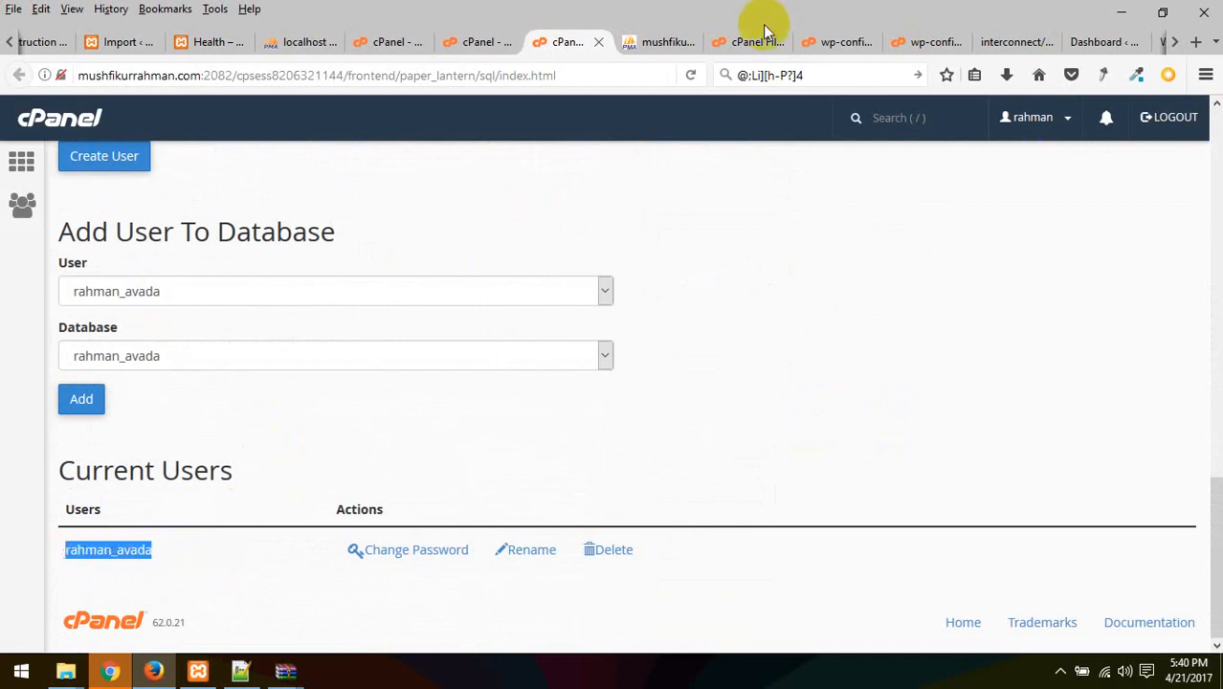
pyautogui.click(670, 39)
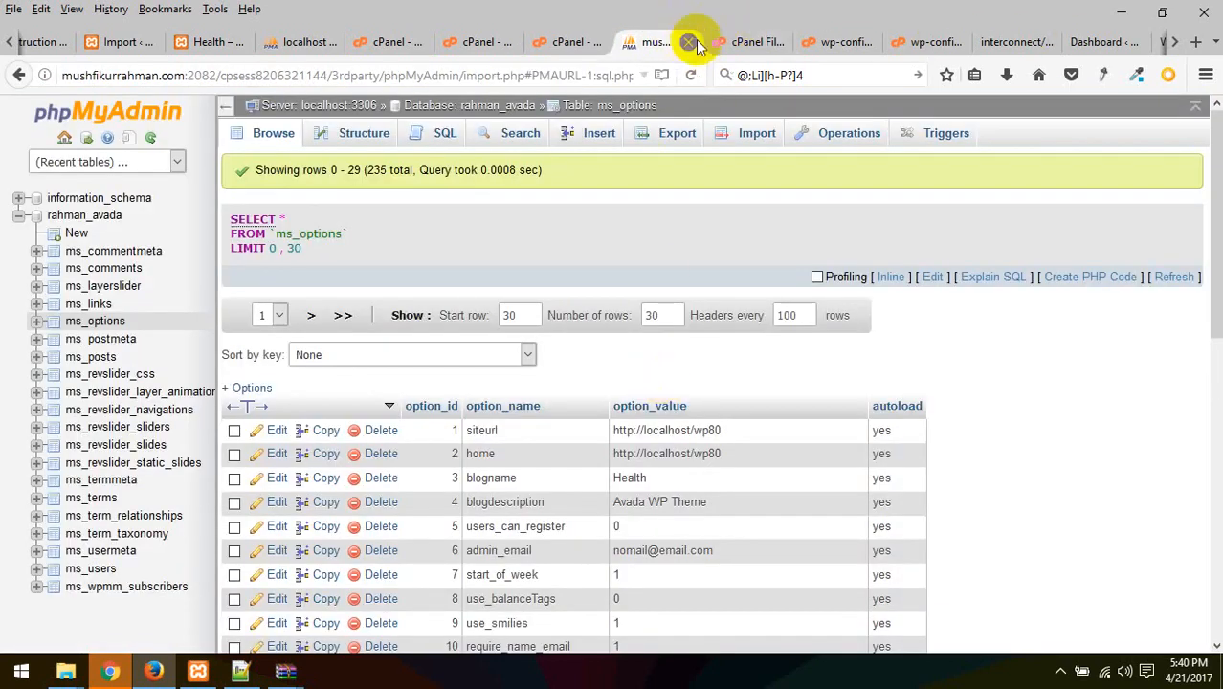
pyautogui.click(103, 323)
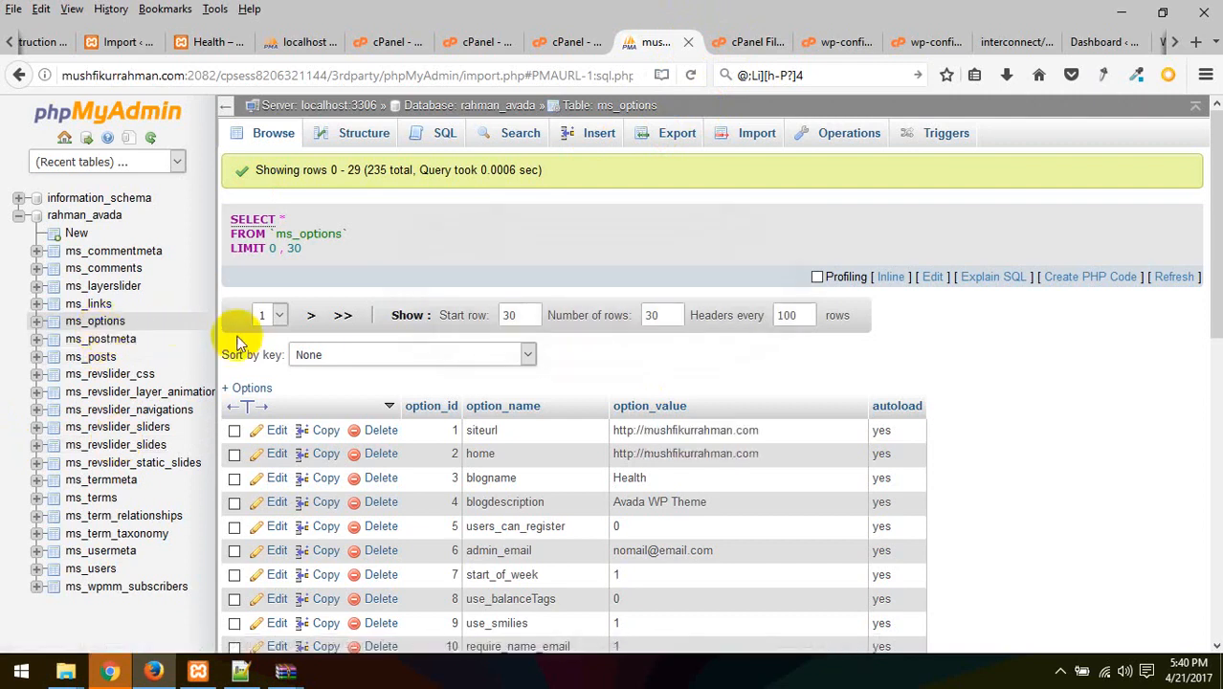
pyautogui.click(779, 41)
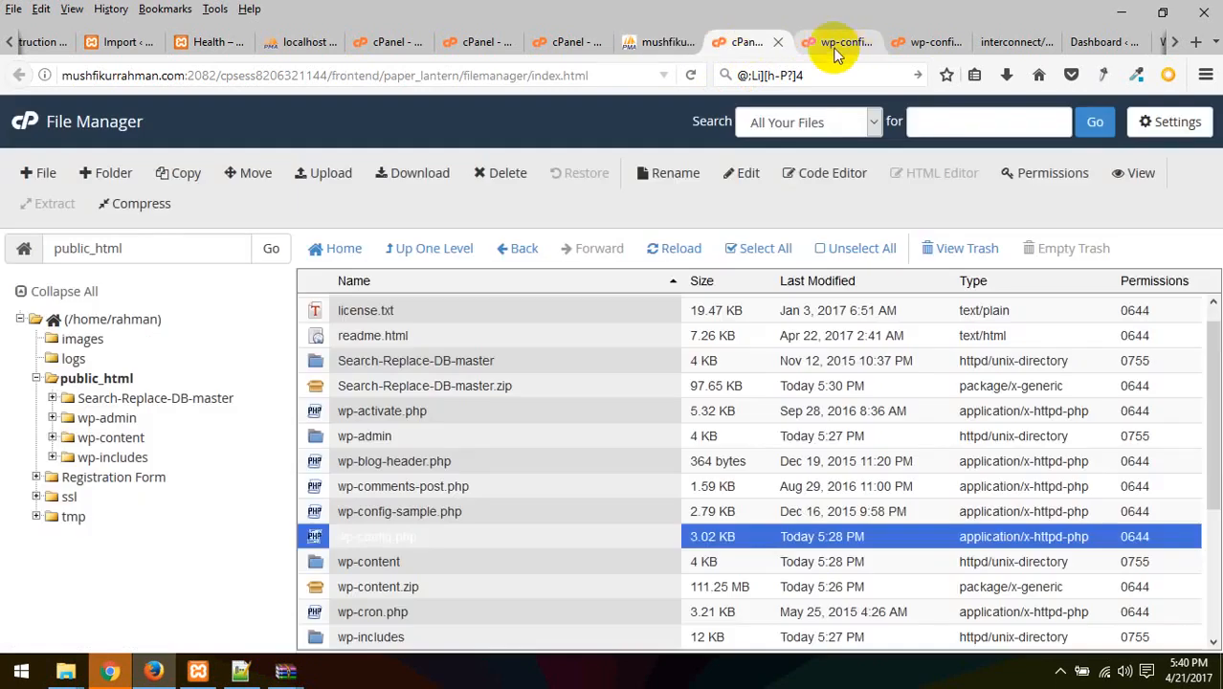
# Compare the DB_USER value on line 26 of wp-config.php with the rahman_avada MySQL user
pyautogui.click(834, 41)
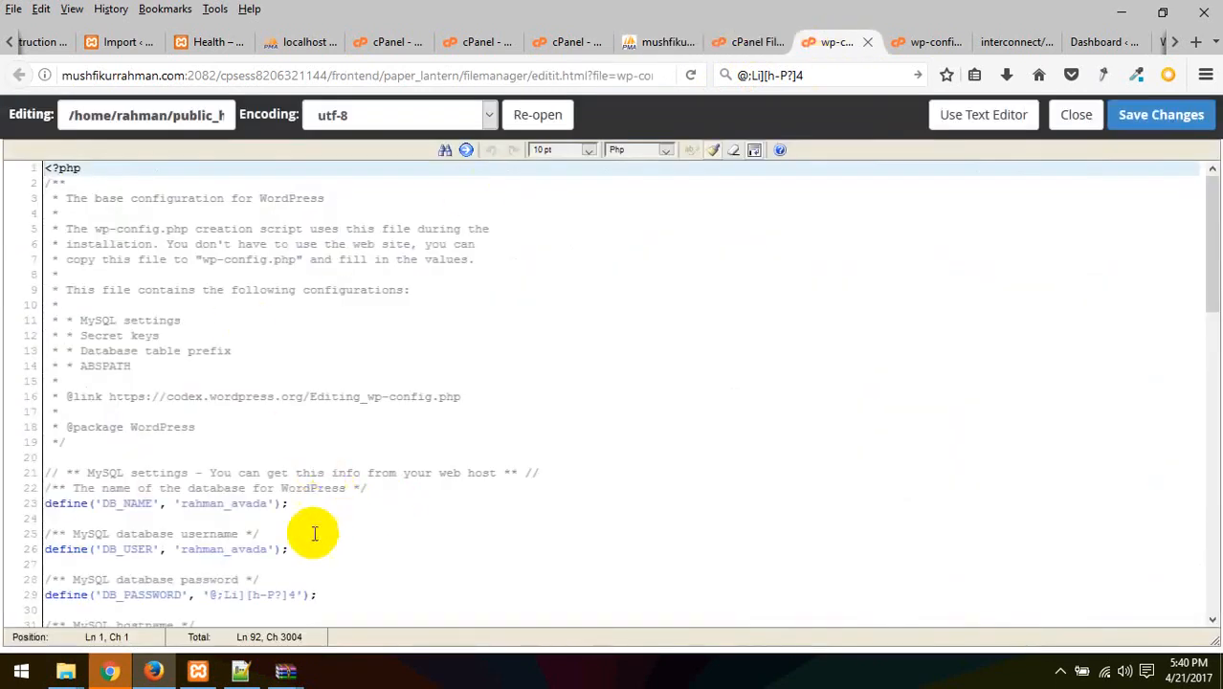
pyautogui.doubleClick(239, 507)
pyautogui.moveTo(240, 507); pyautogui.dragTo(183, 507)
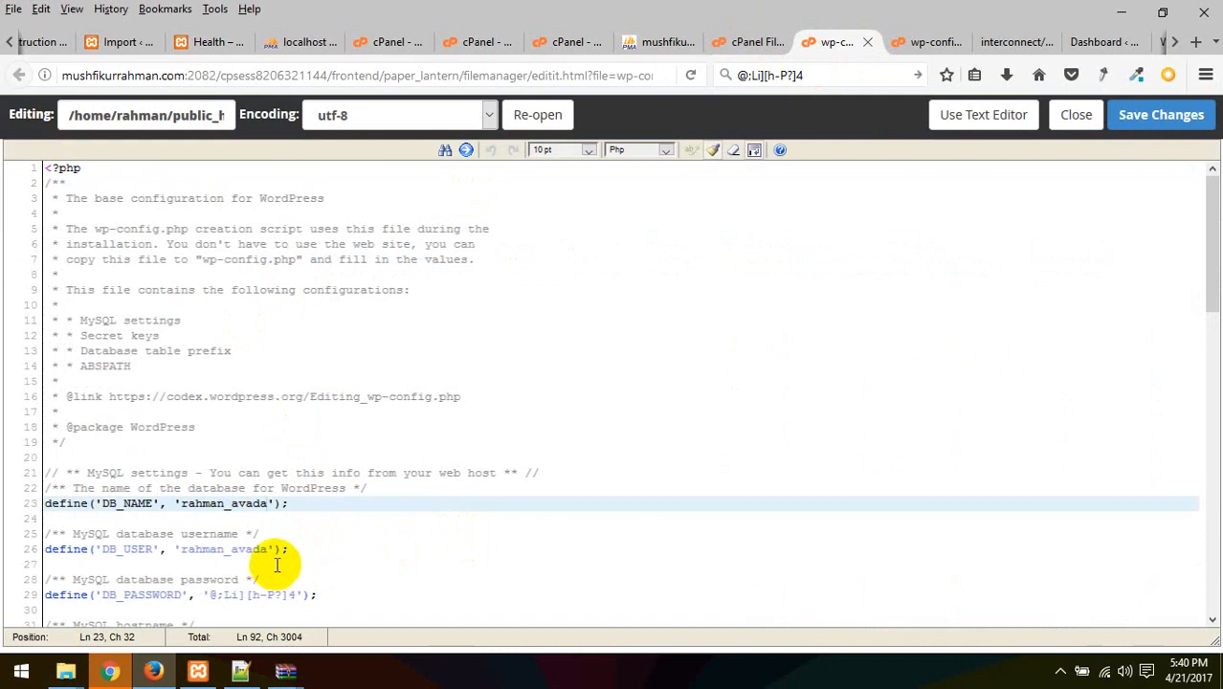
pyautogui.moveTo(265, 555); pyautogui.dragTo(185, 555)
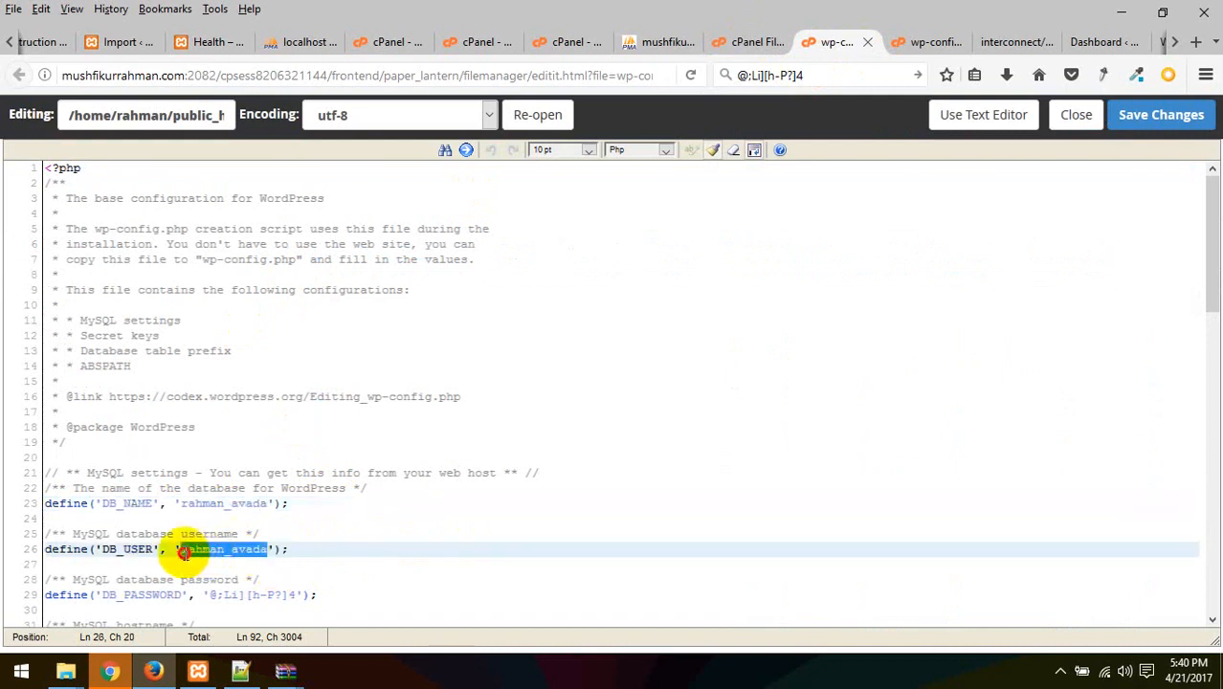
pyautogui.click(580, 41)
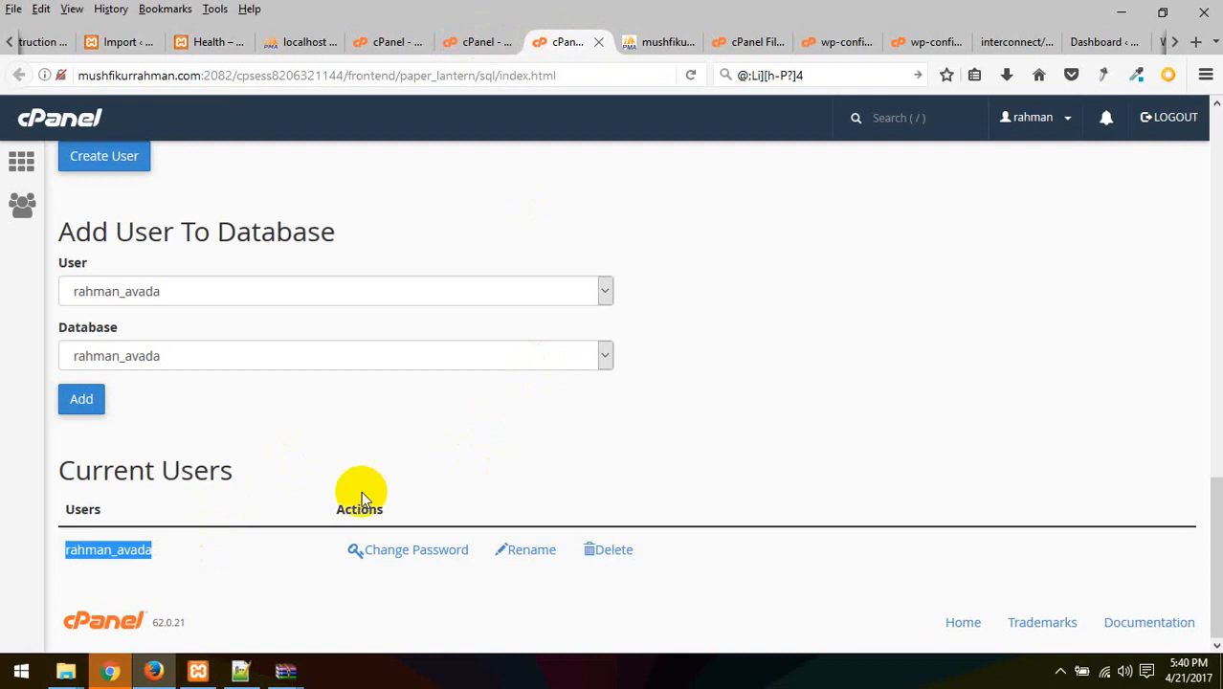
pyautogui.scroll(2, 397, 469)
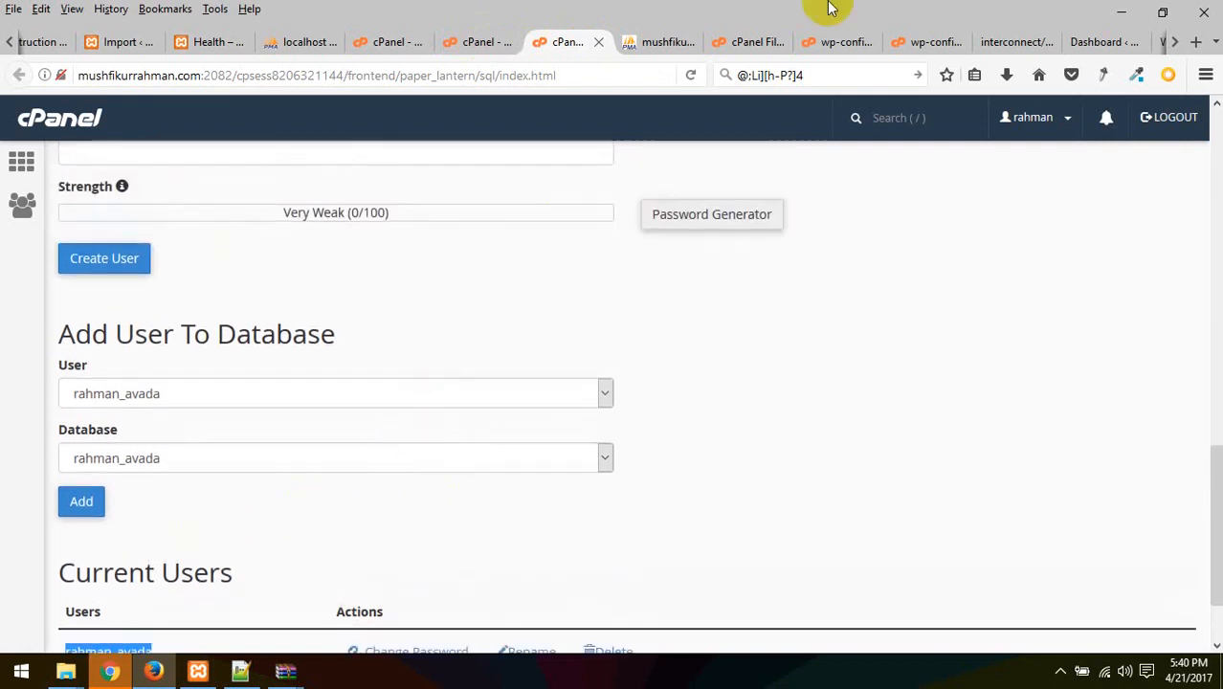
pyautogui.click(838, 41)
pyautogui.scroll(-1, 327, 581)
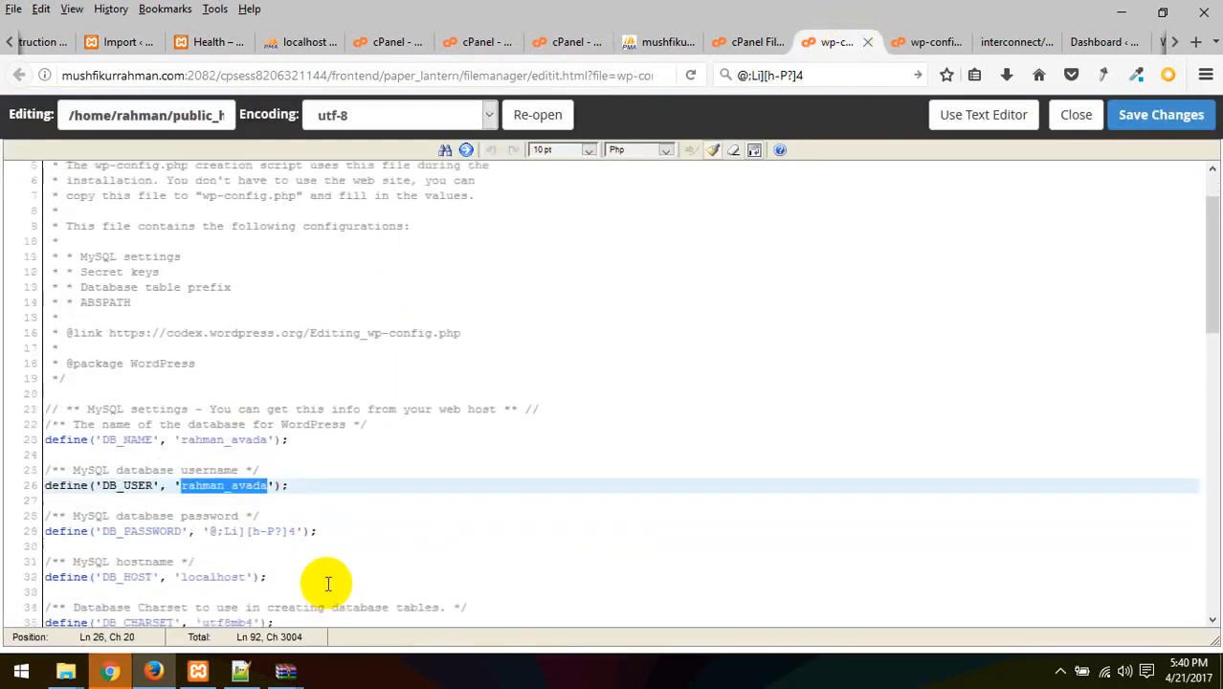
pyautogui.click(266, 473)
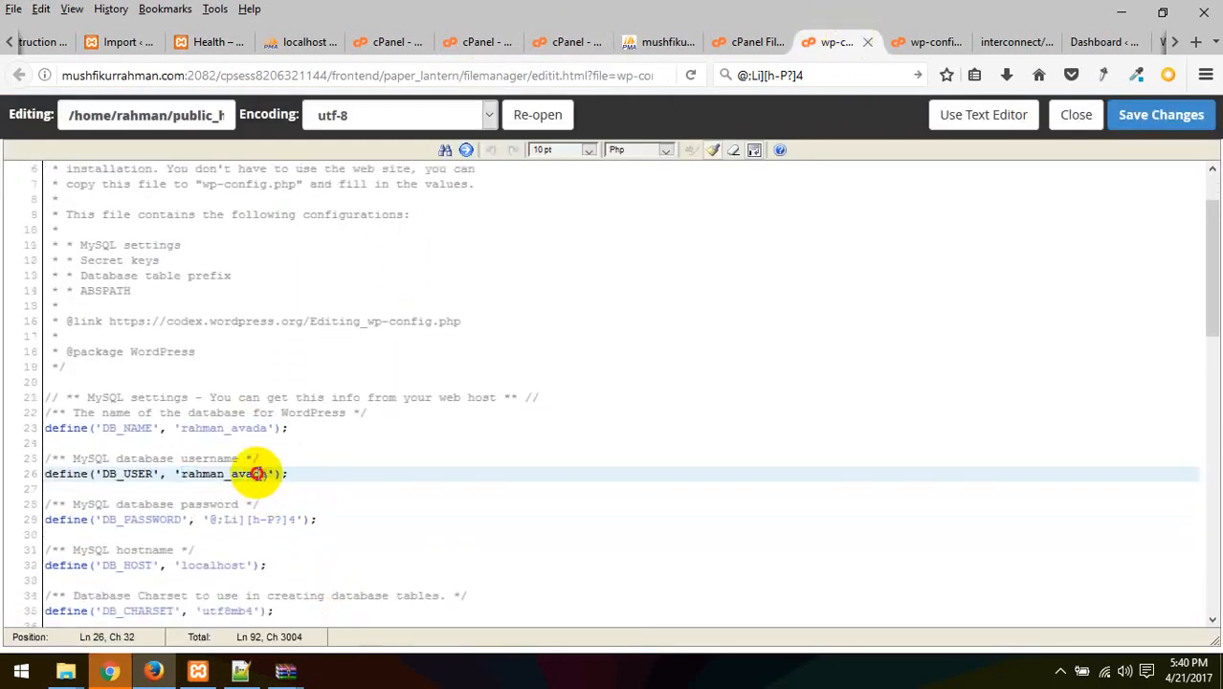
pyautogui.moveTo(258, 473); pyautogui.dragTo(188, 478)
pyautogui.click(710, 554)
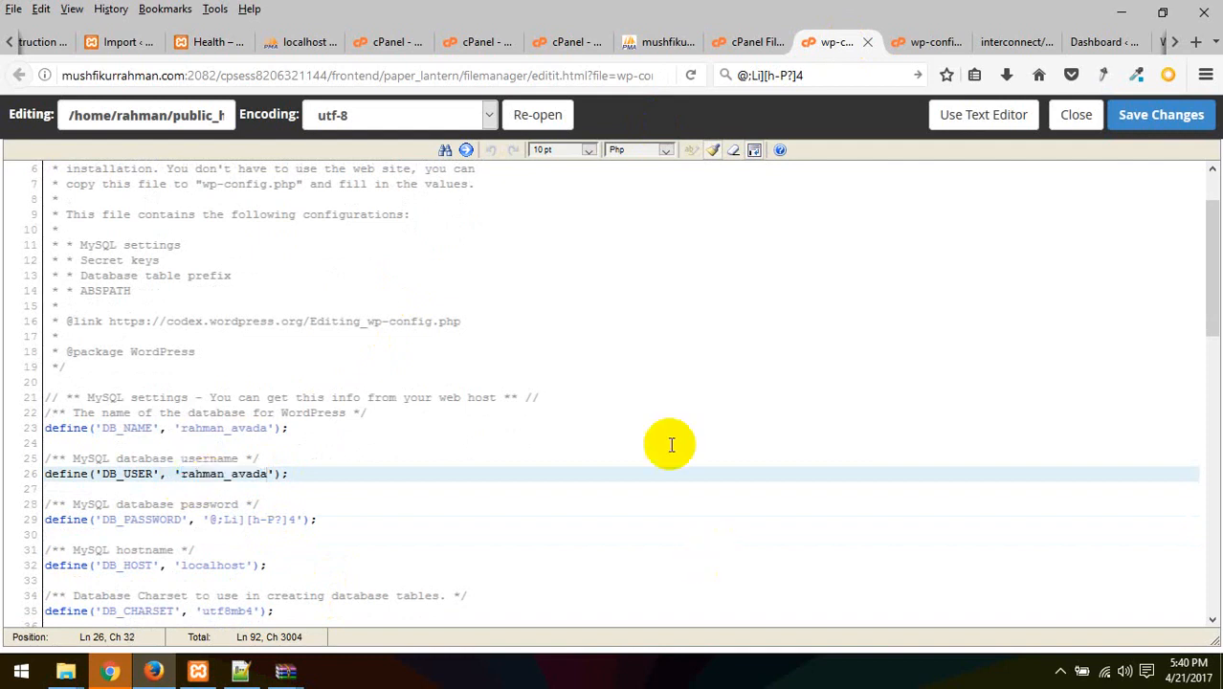
pyautogui.click(649, 43)
pyautogui.click(564, 43)
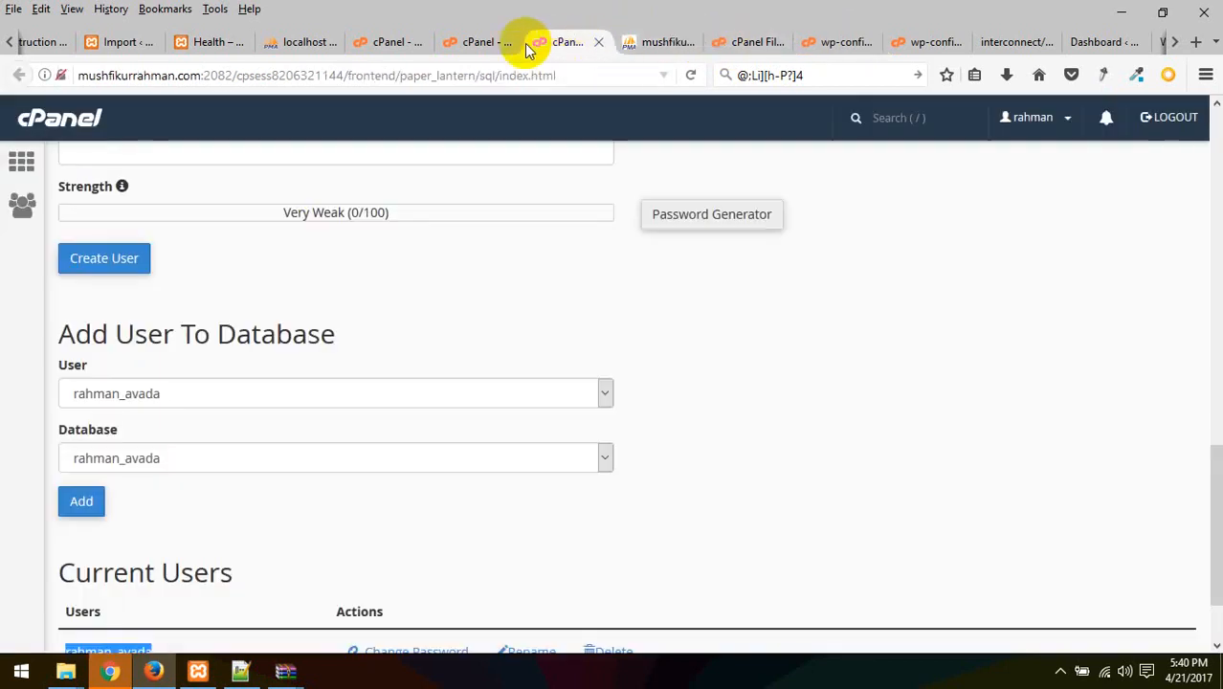
# Match the rahman_avada database name against DB_NAME on line 23, ending at Current Users
pyautogui.scroll(6, 320, 287)
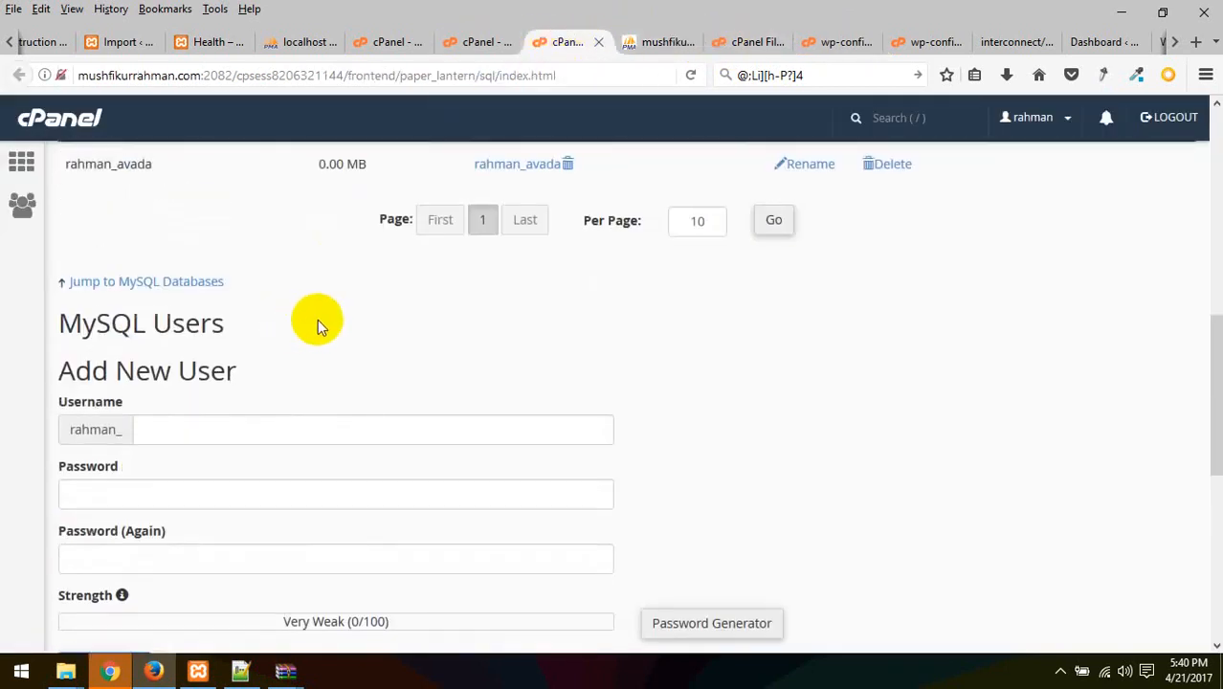
pyautogui.scroll(1, 325, 330)
pyautogui.moveTo(164, 375); pyautogui.dragTo(64, 370)
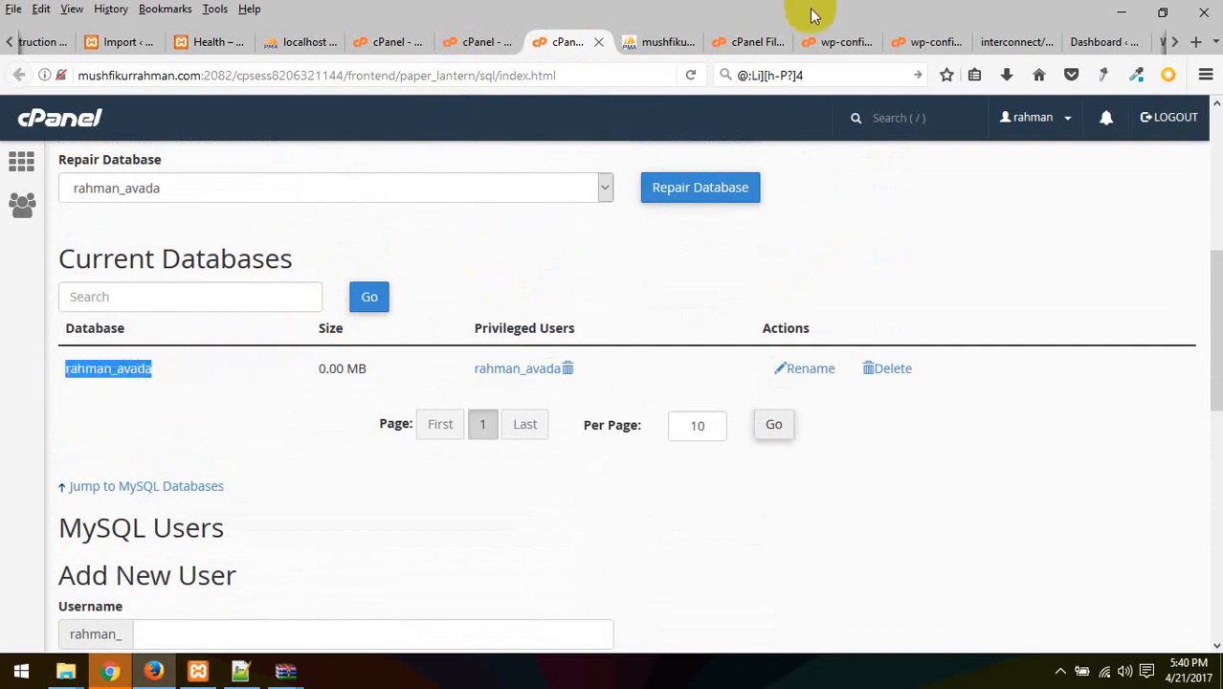
pyautogui.click(845, 42)
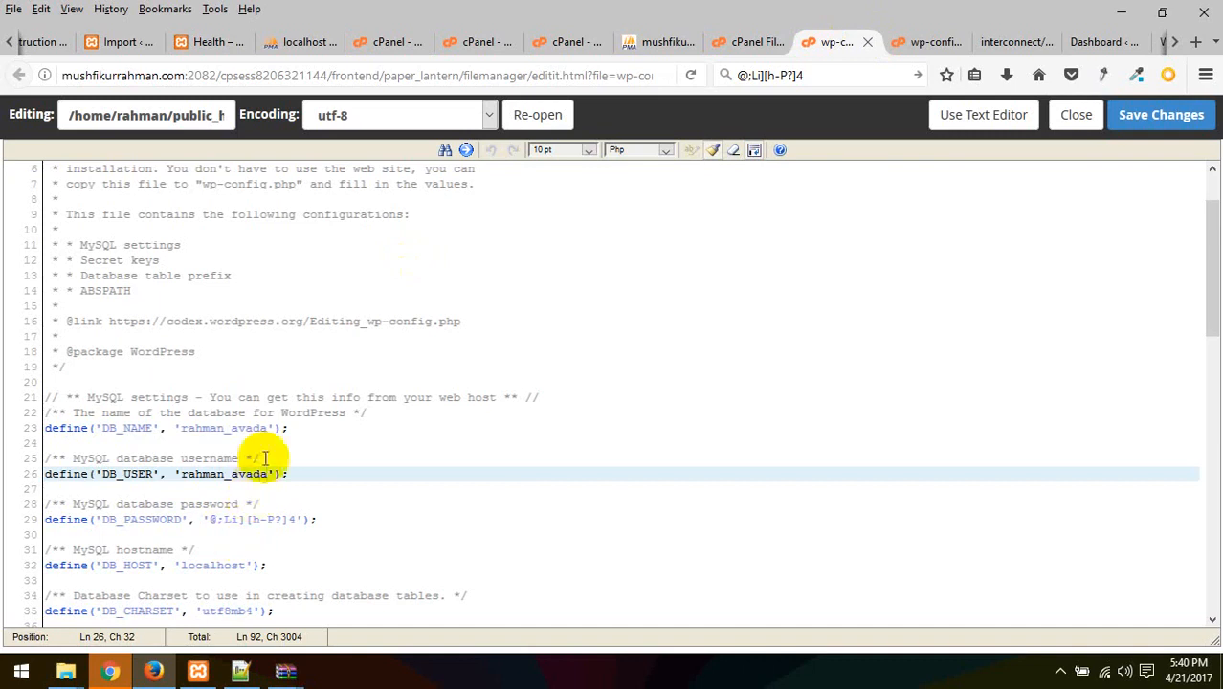
pyautogui.moveTo(269, 428); pyautogui.dragTo(178, 428)
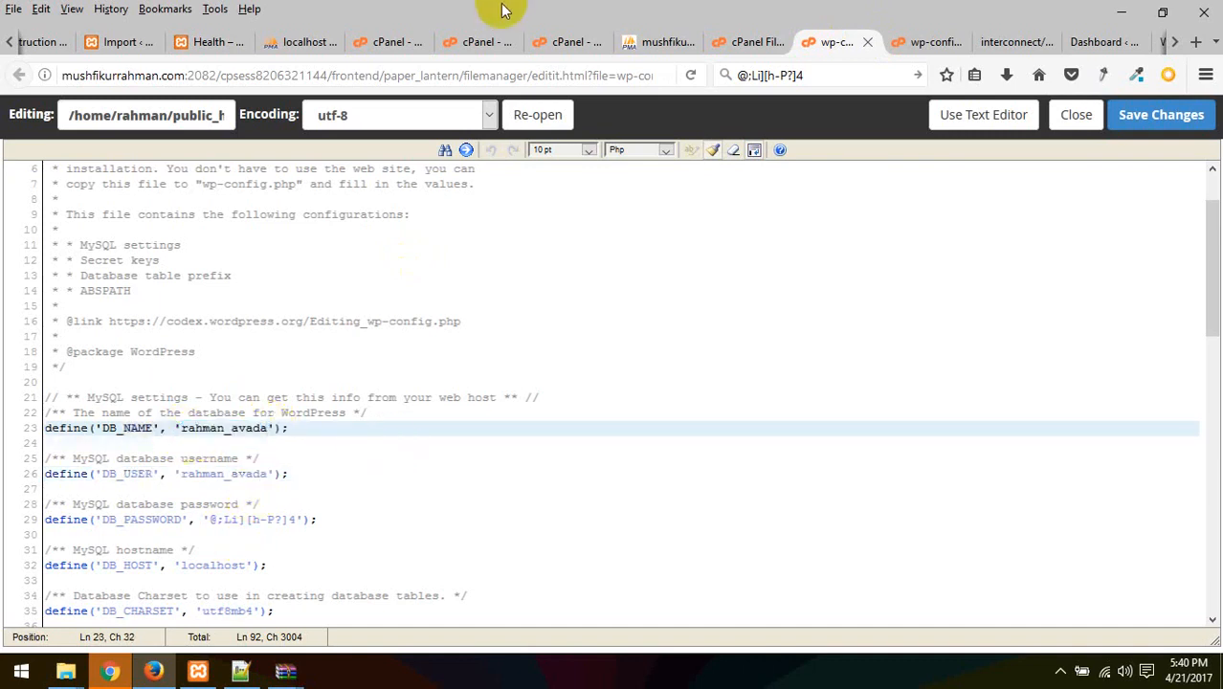
pyautogui.click(482, 41)
pyautogui.click(577, 40)
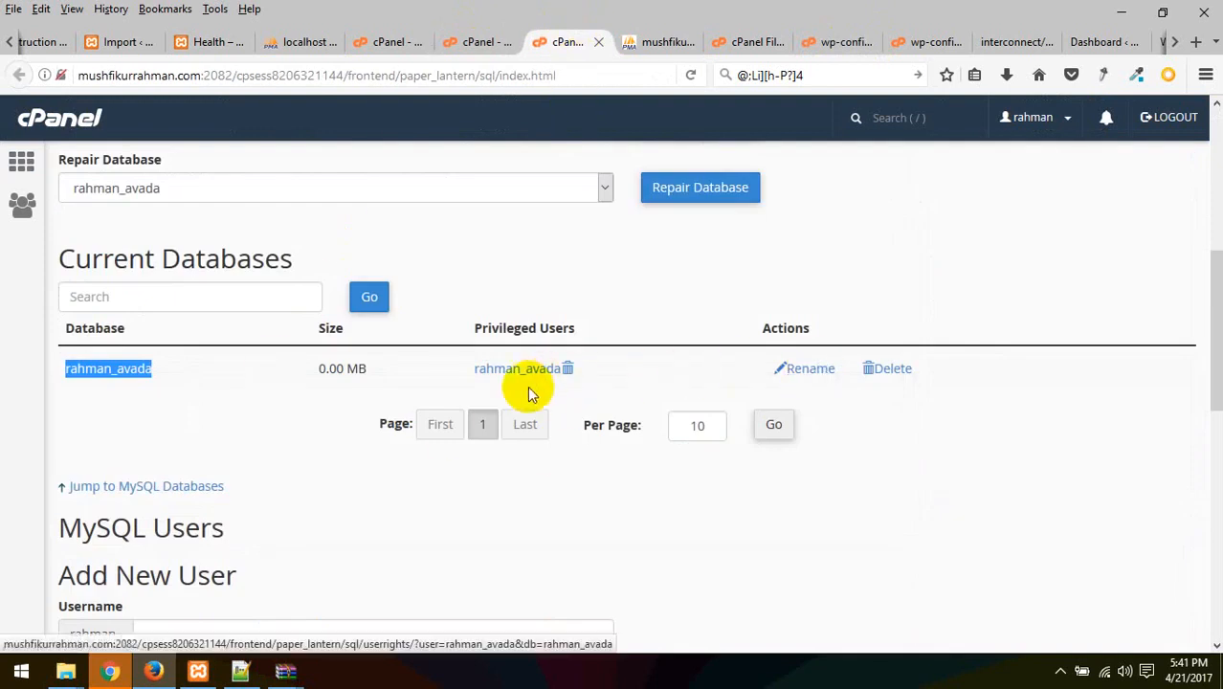
pyautogui.scroll(-7, 568, 390)
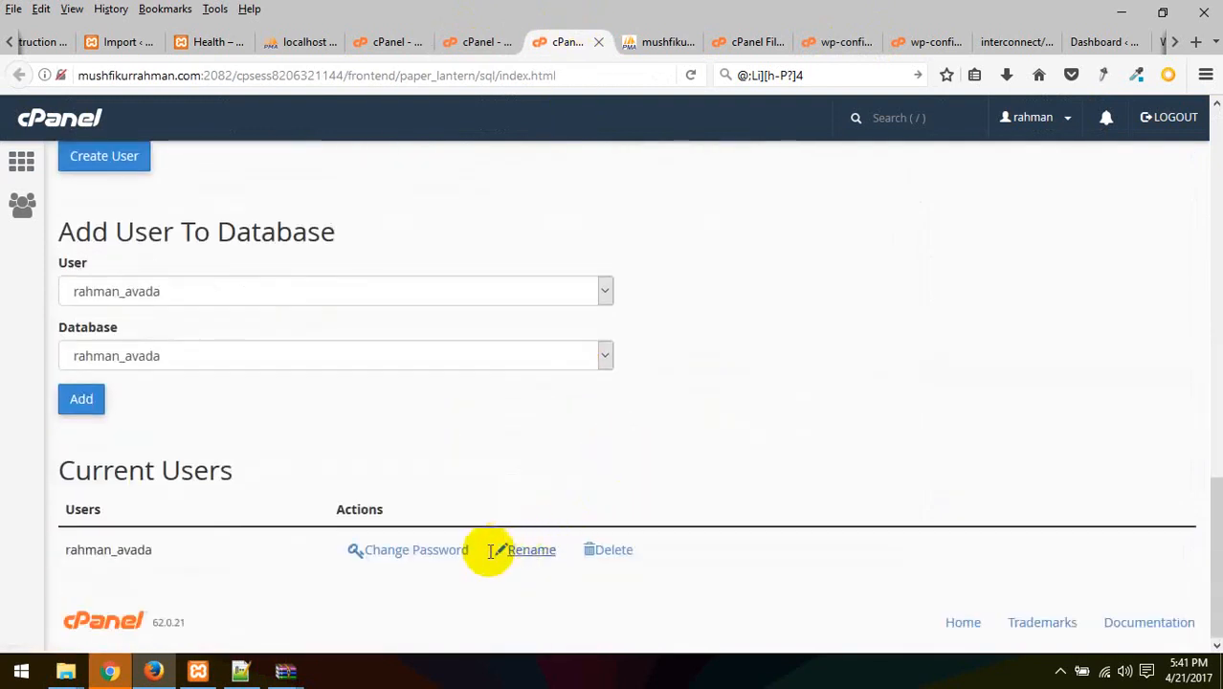
# Generate a very strong password for the rahman_avada user and copy it
pyautogui.click(437, 548)
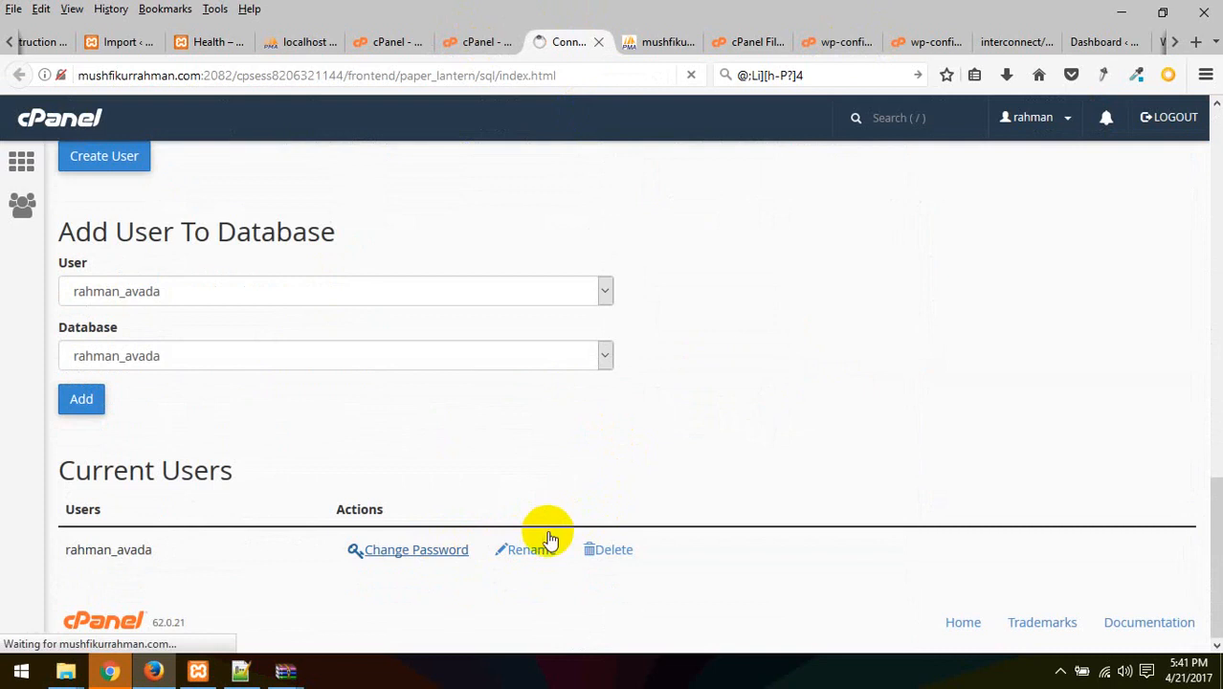
pyautogui.click(427, 553)
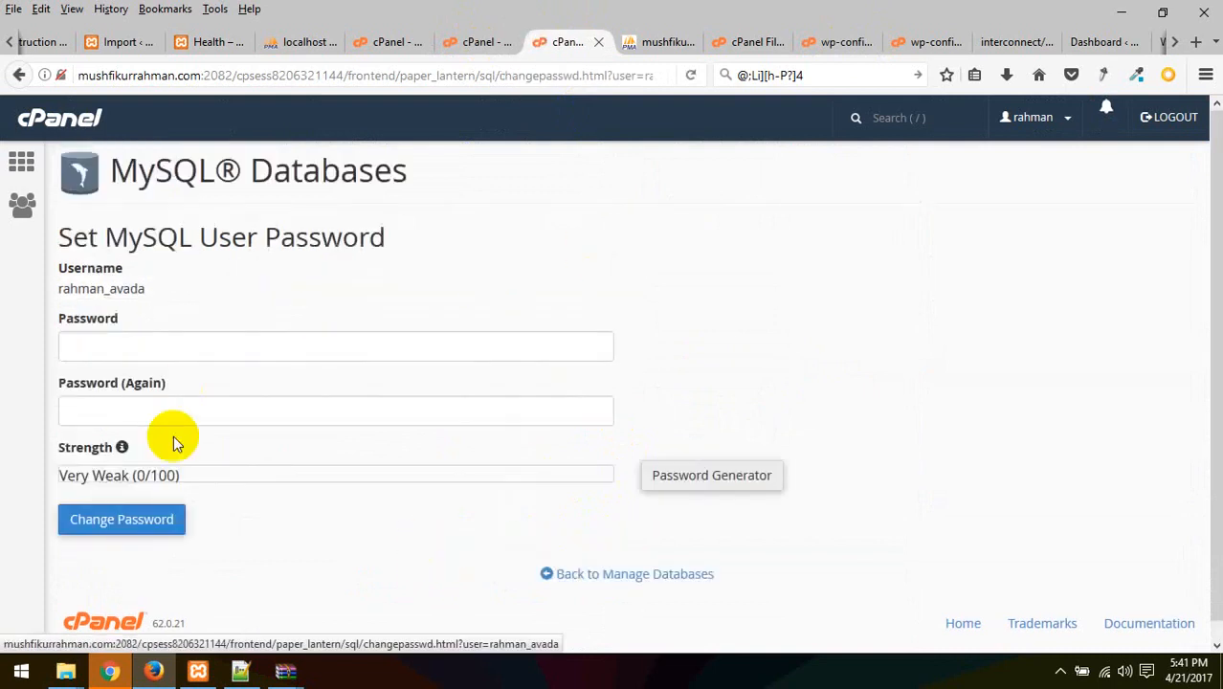
pyautogui.click(685, 475)
pyautogui.moveTo(595, 316); pyautogui.dragTo(224, 304)
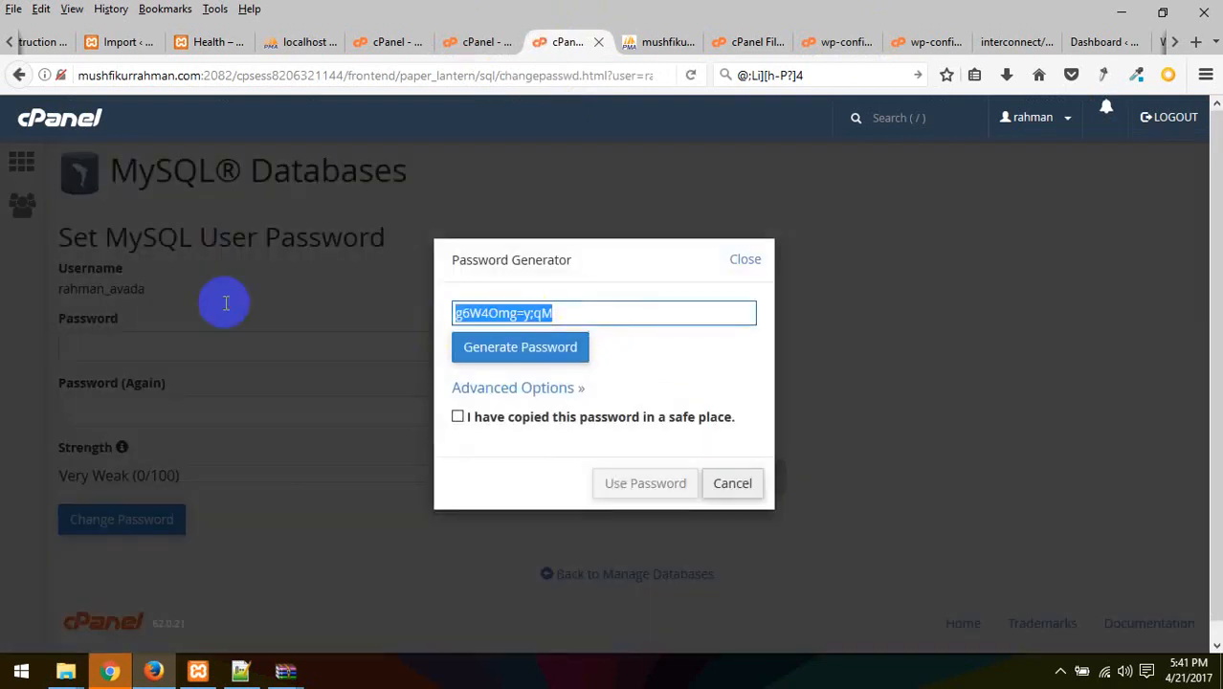
pyautogui.click(491, 346)
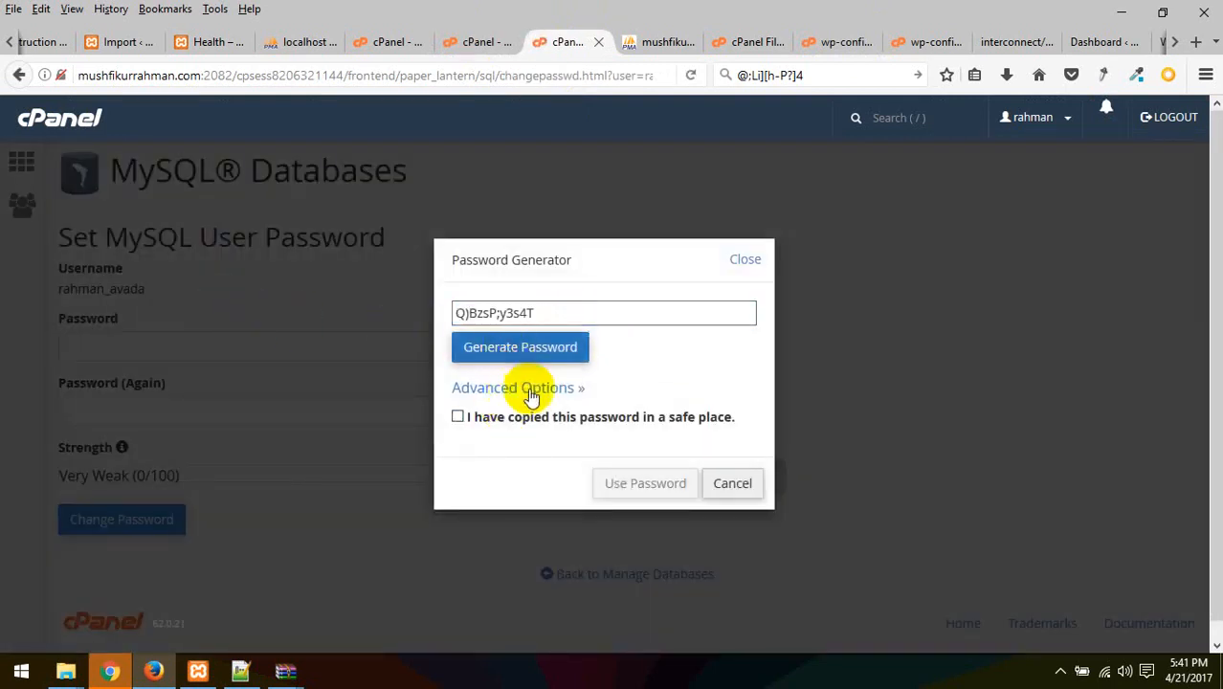
pyautogui.click(518, 347)
pyautogui.moveTo(538, 314); pyautogui.dragTo(256, 316)
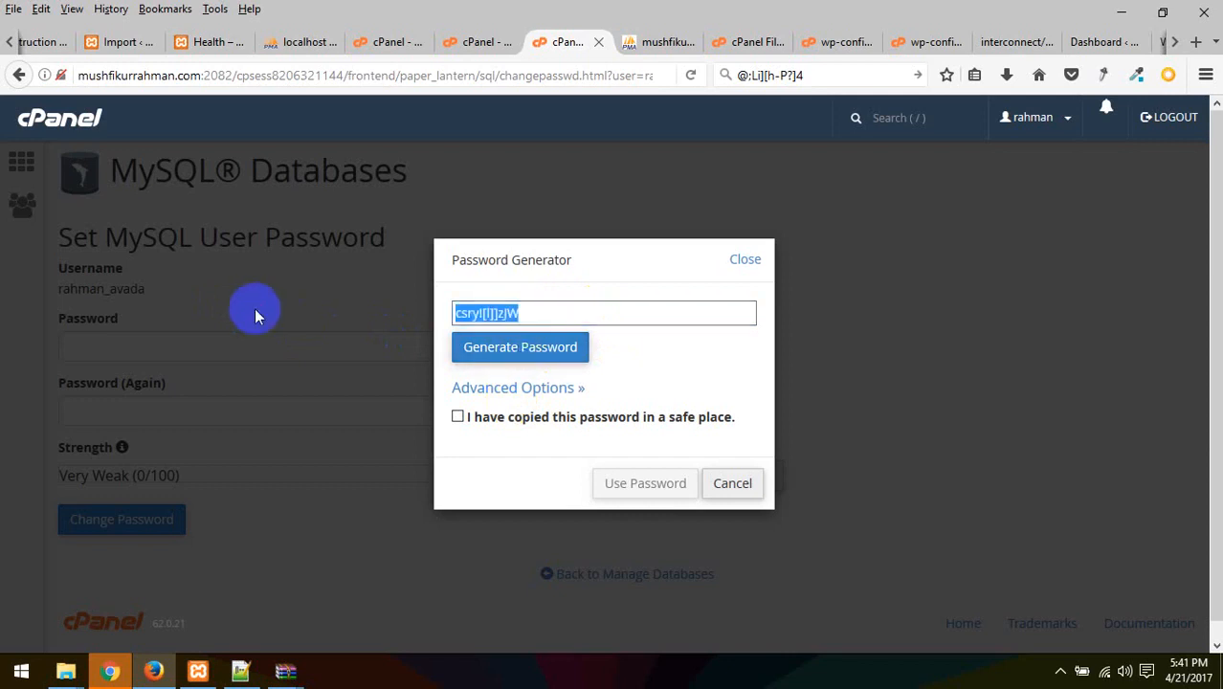
pyautogui.click(472, 391)
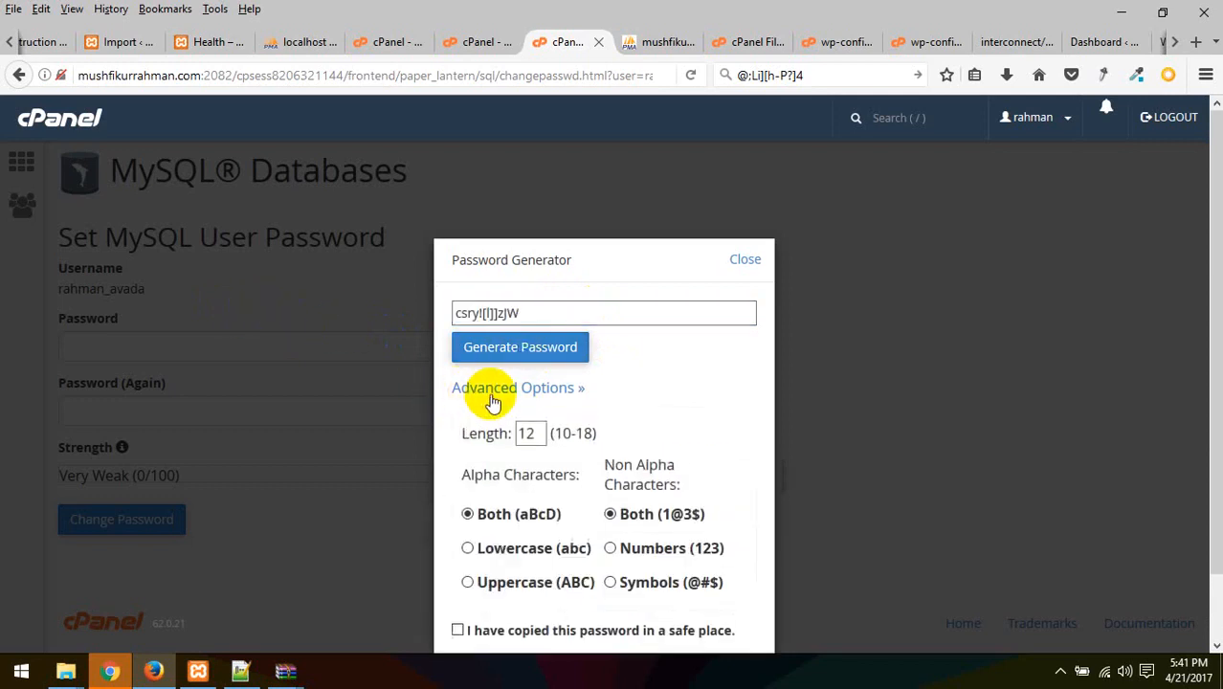
pyautogui.click(489, 393)
pyautogui.click(498, 419)
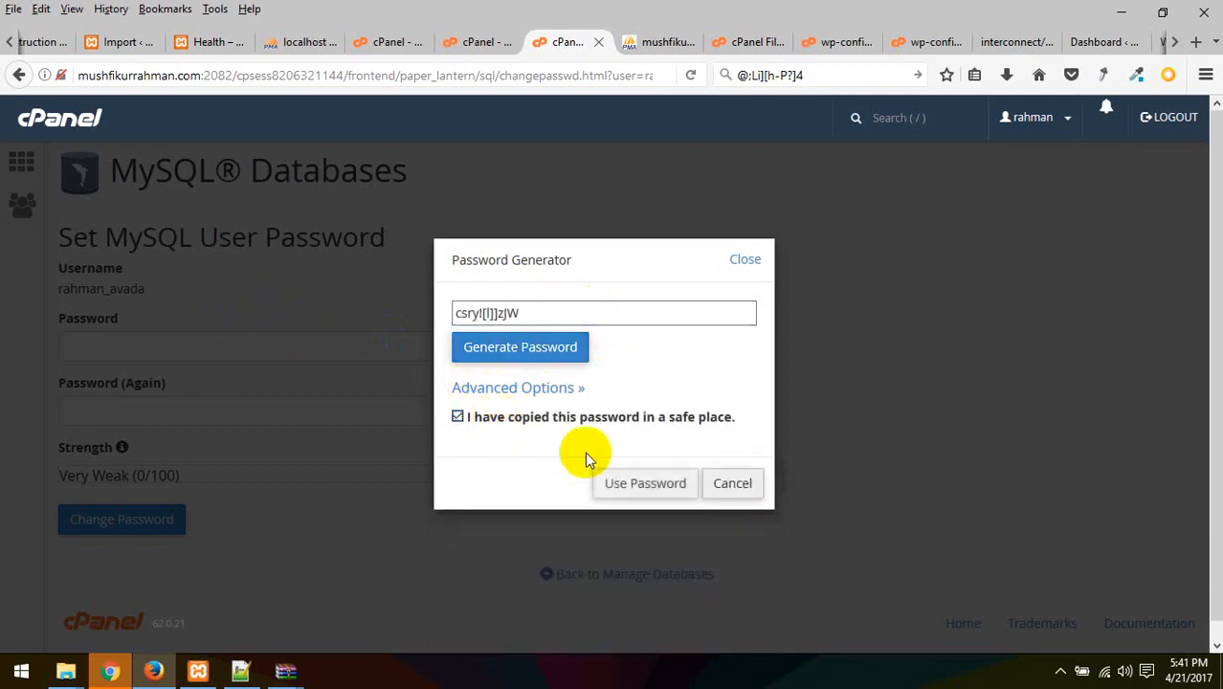
# Apply the generated password to rahman_avada and acknowledge the success message
pyautogui.click(649, 485)
pyautogui.click(82, 518)
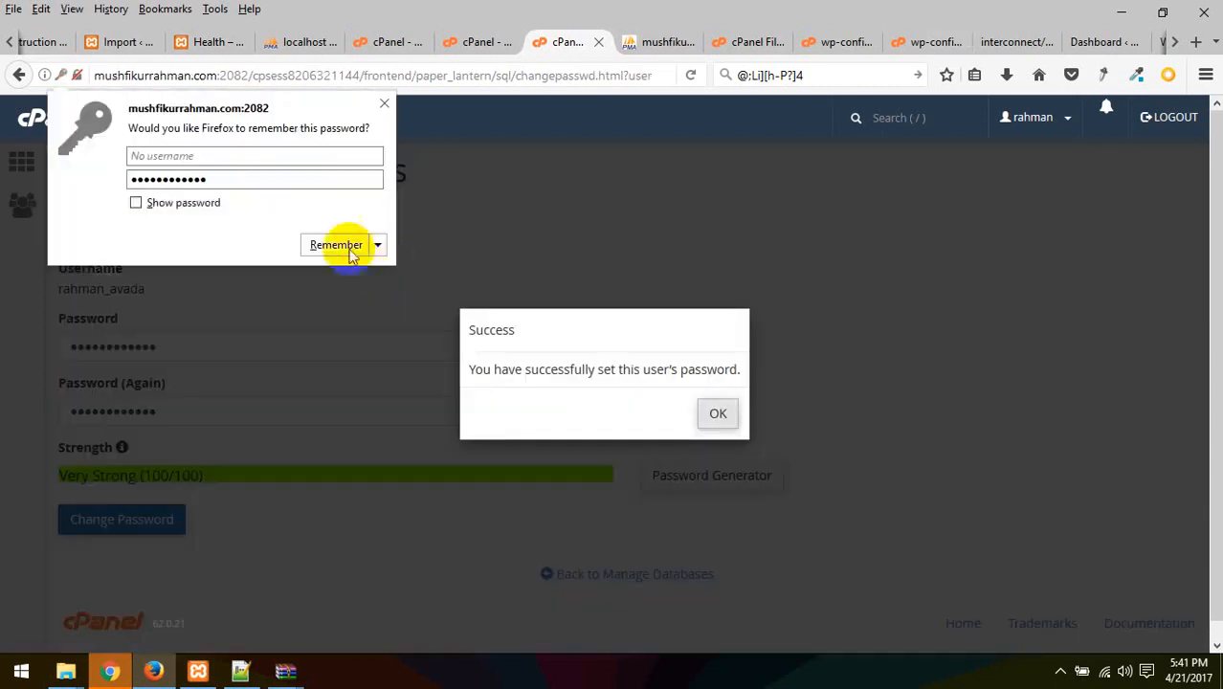
pyautogui.click(337, 247)
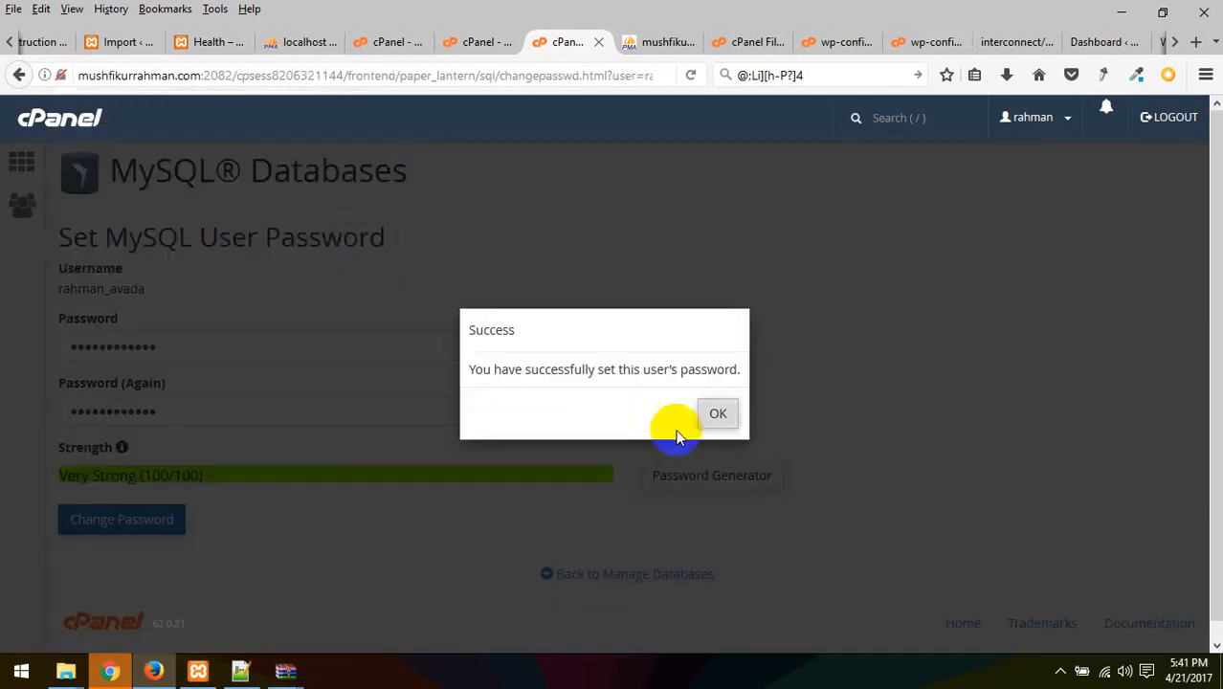
pyautogui.click(712, 413)
pyautogui.click(1016, 42)
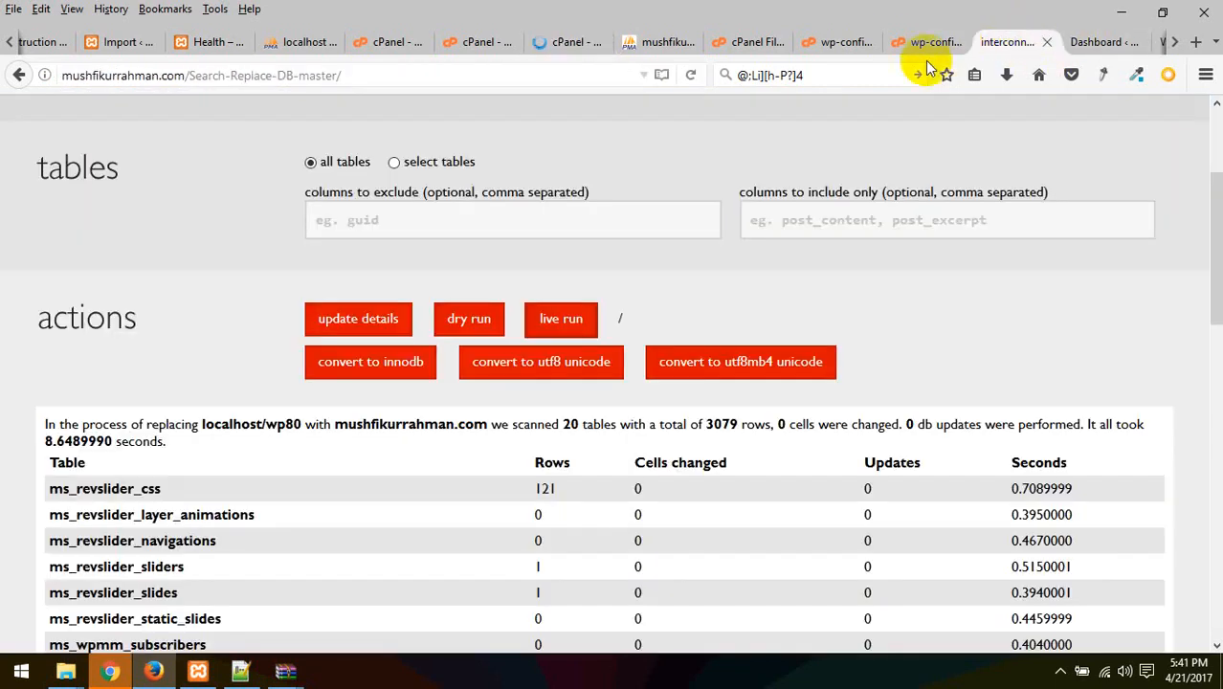
# Replace the old DB_PASSWORD on line 29 of wp-config.php with the new password and save
pyautogui.click(928, 44)
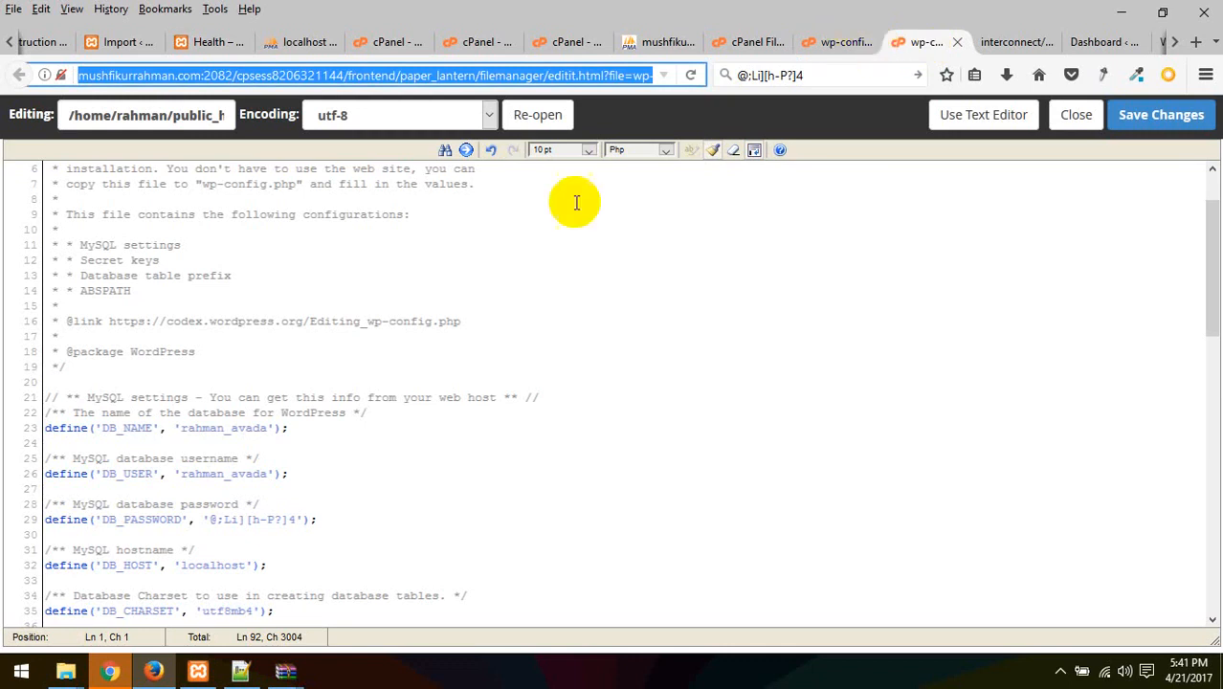
pyautogui.moveTo(296, 519); pyautogui.dragTo(212, 521)
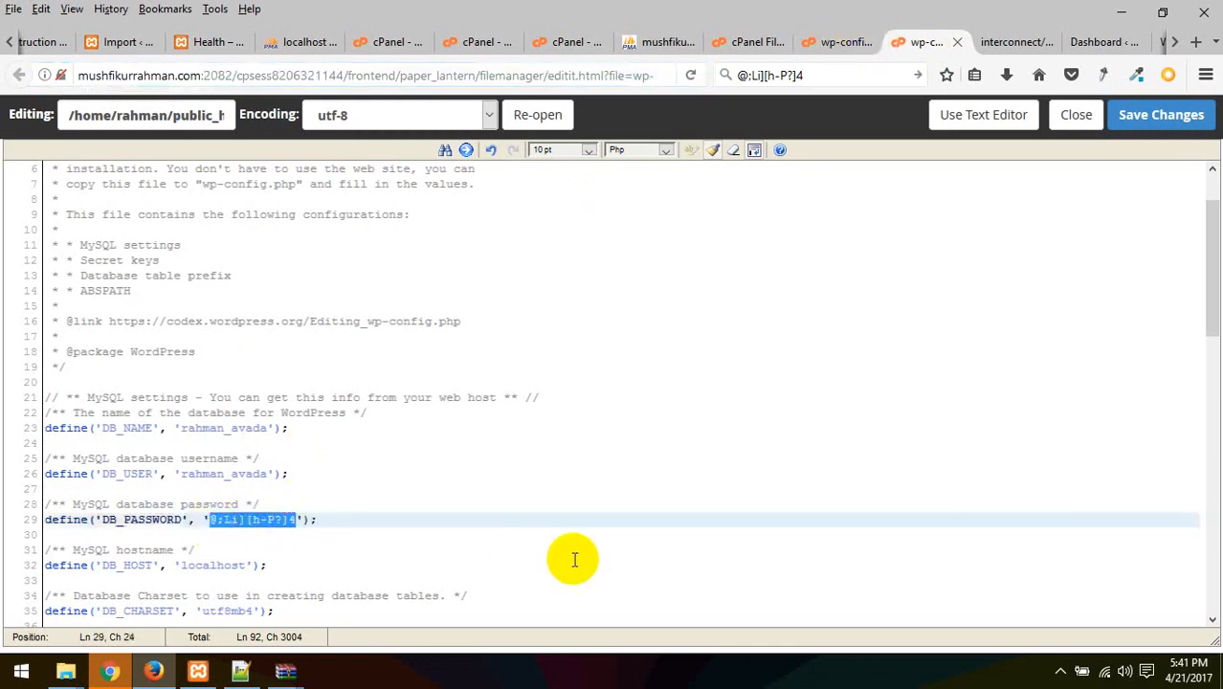
pyautogui.click(1165, 123)
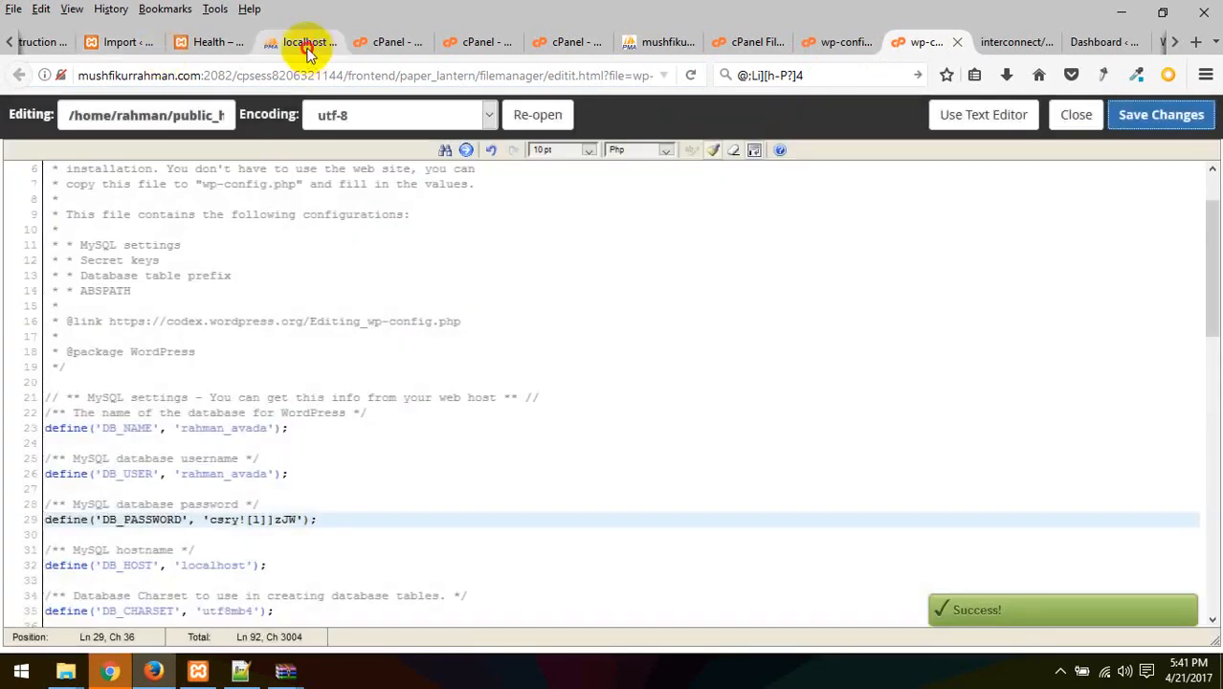
# Close the local phpMyAdmin tab, check MySQL Databases, and select '/install.php' in the installer address
pyautogui.click(304, 43)
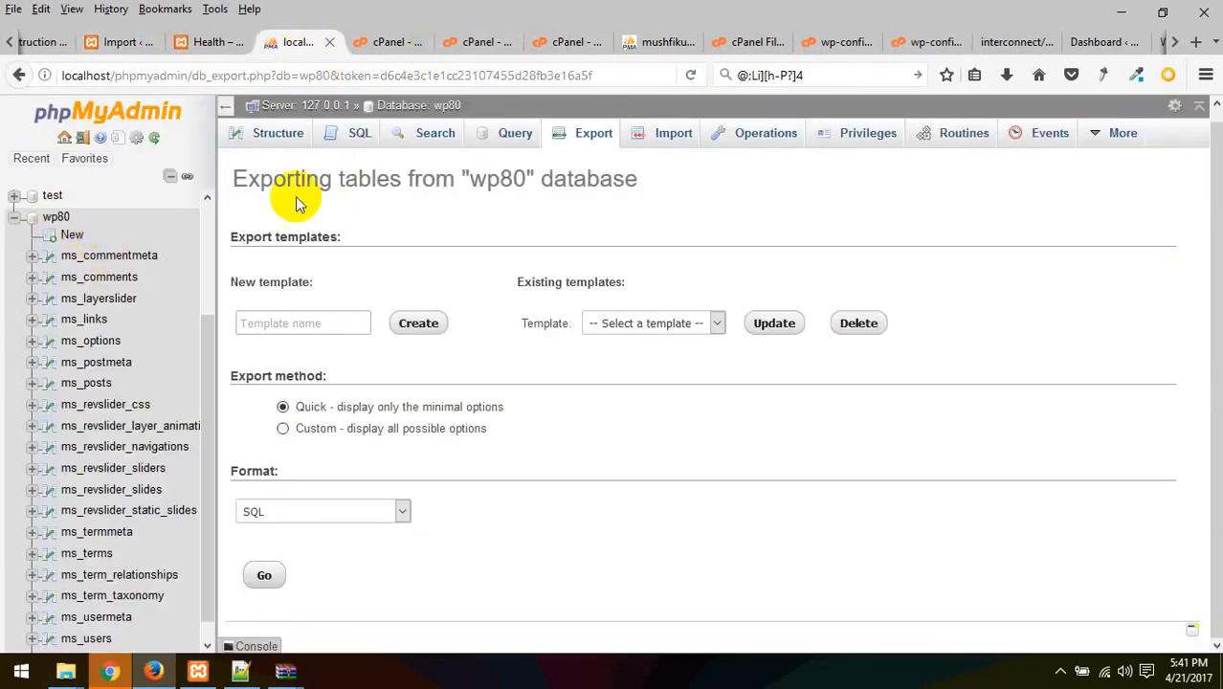
pyautogui.click(331, 44)
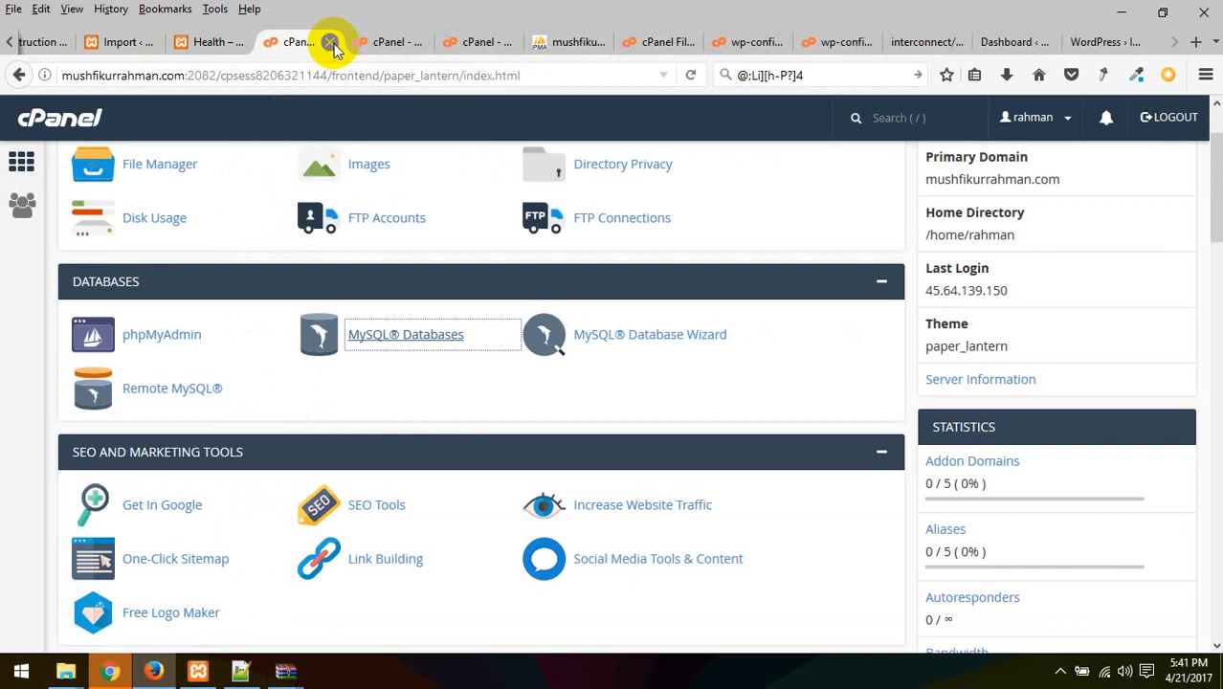
pyautogui.click(479, 44)
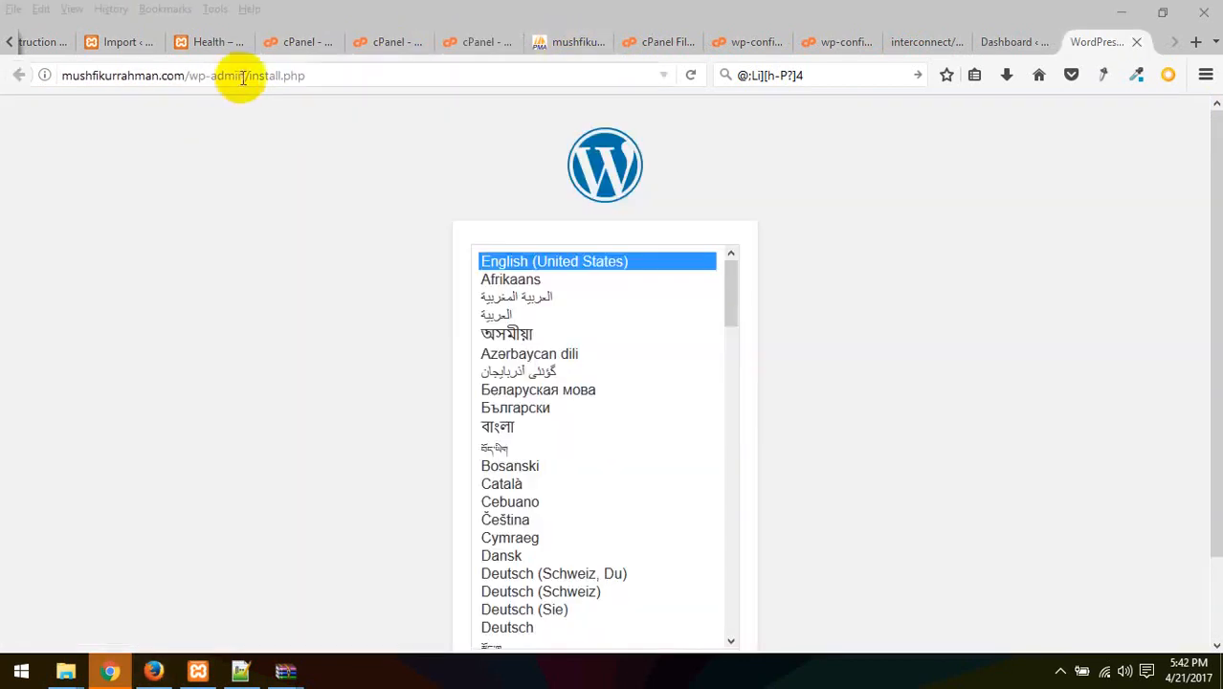
pyautogui.moveTo(243, 77); pyautogui.dragTo(328, 82)
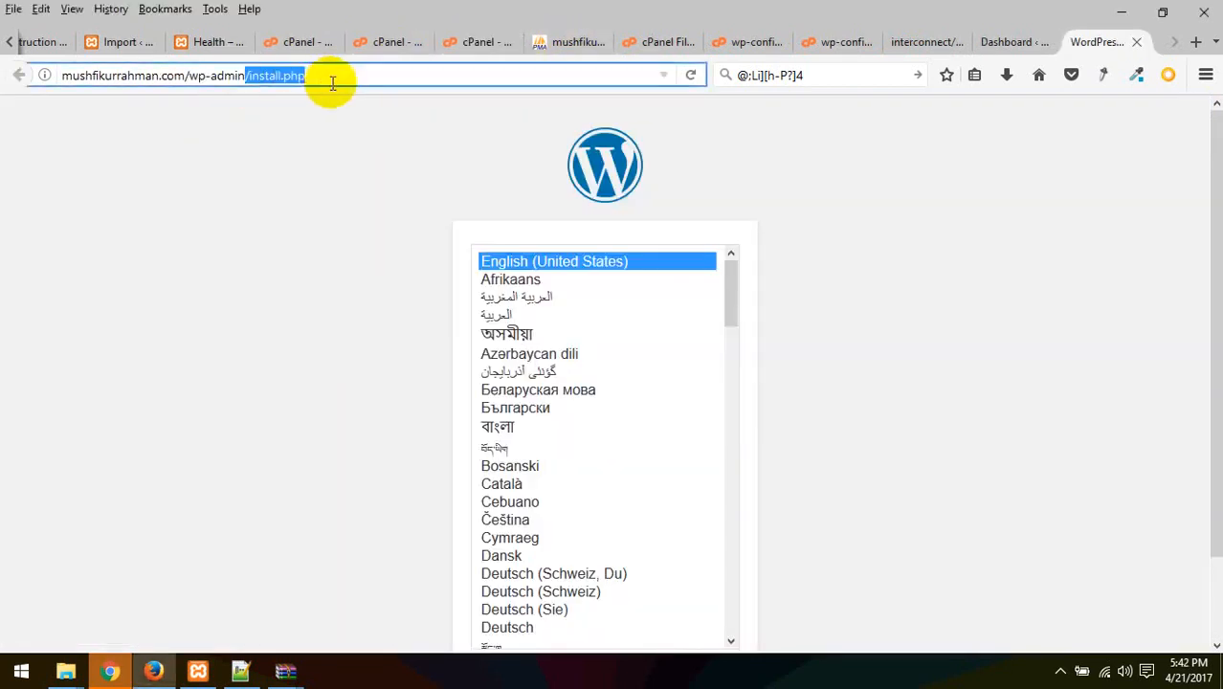
# Load mushfikurrahman.com/wp-admin and then mushfikurrahman.com; both redirect to install.php
pyautogui.press('BackSpace')
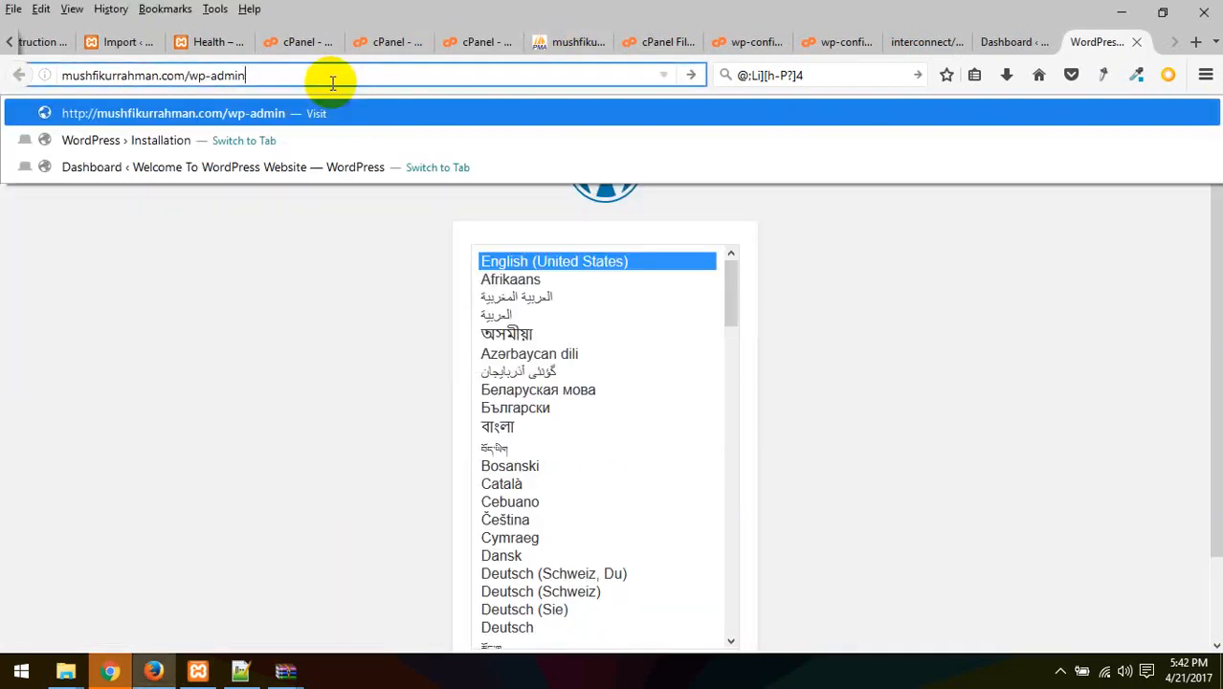
pyautogui.press('Return')
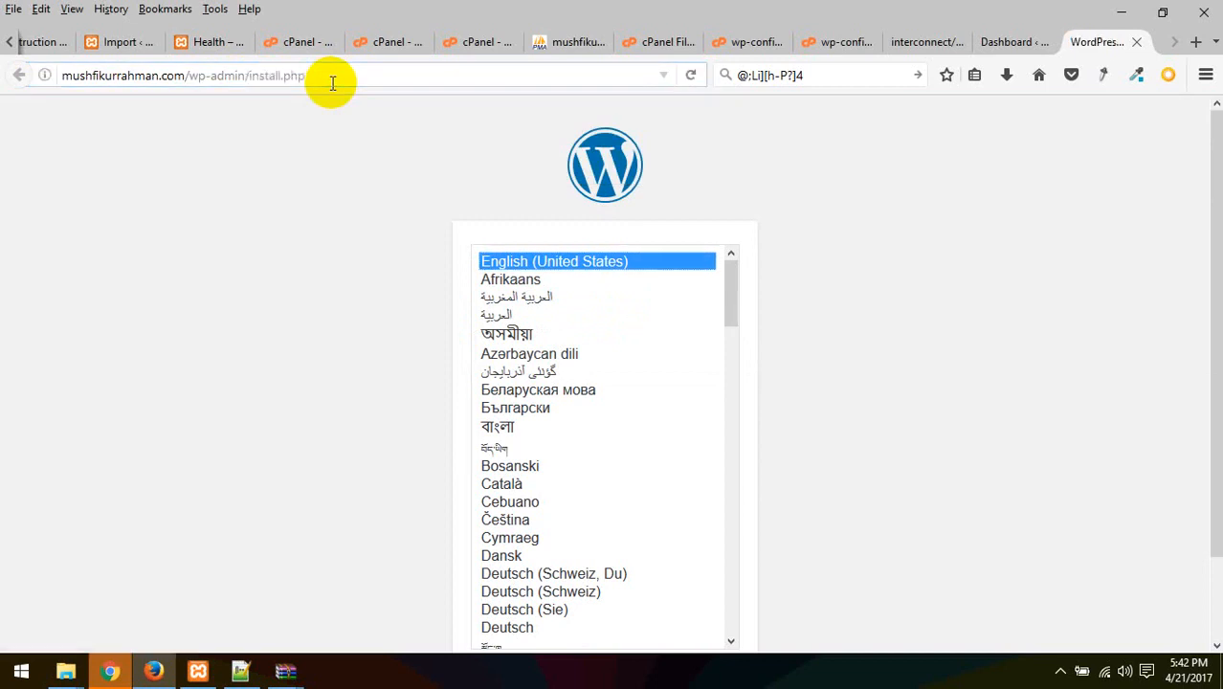
pyautogui.scroll(-2, 756, 473)
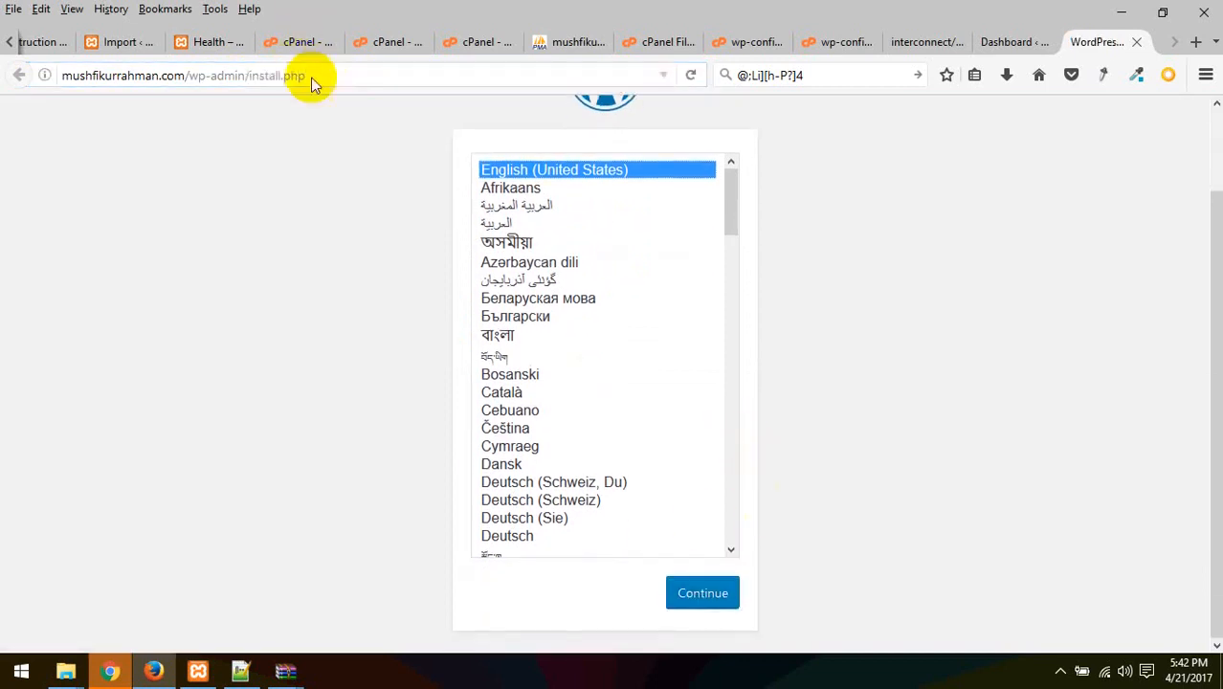
pyautogui.moveTo(306, 77); pyautogui.dragTo(191, 86)
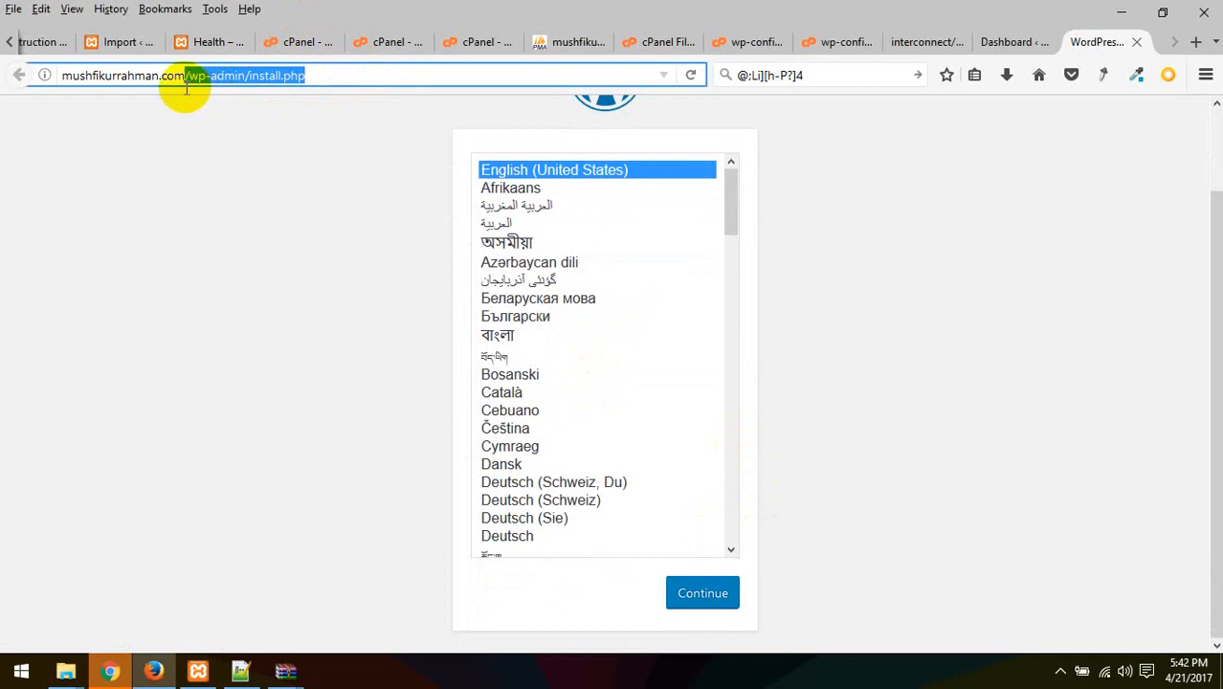
pyautogui.press('BackSpace')
pyautogui.press('Return')
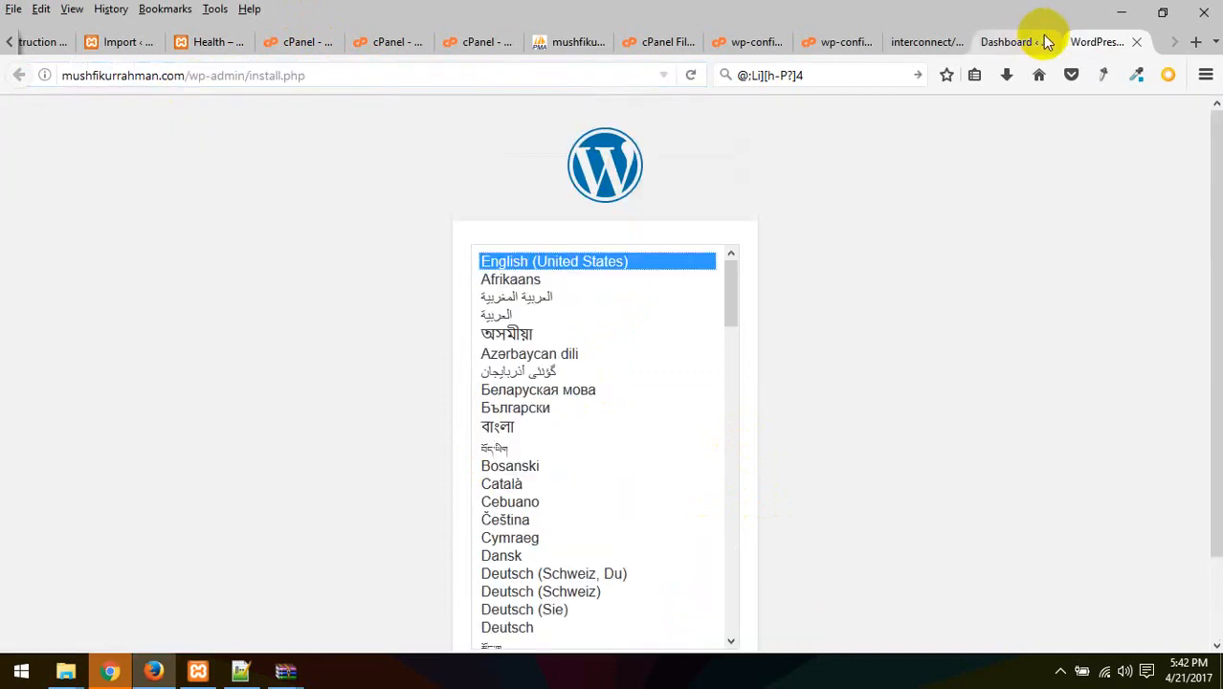
# Return to the File Manager tab and select the Search-Replace-DB-master folder
pyautogui.click(1006, 41)
pyautogui.click(919, 41)
pyautogui.click(847, 41)
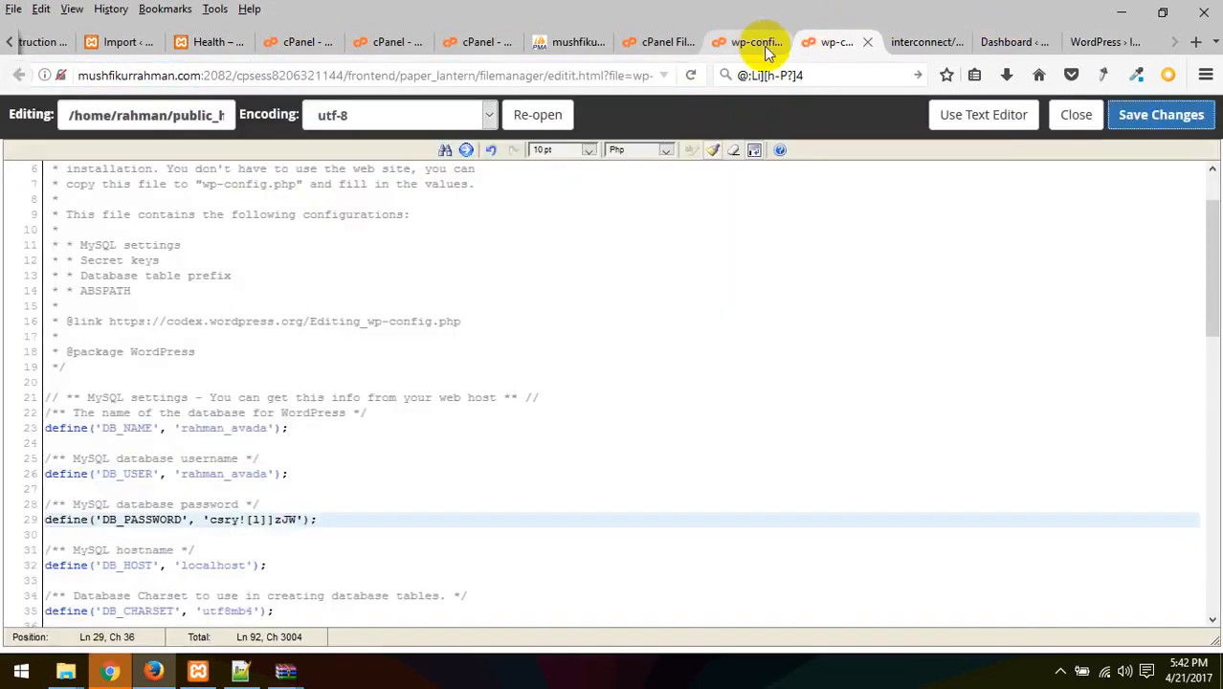
pyautogui.click(760, 46)
pyautogui.click(674, 43)
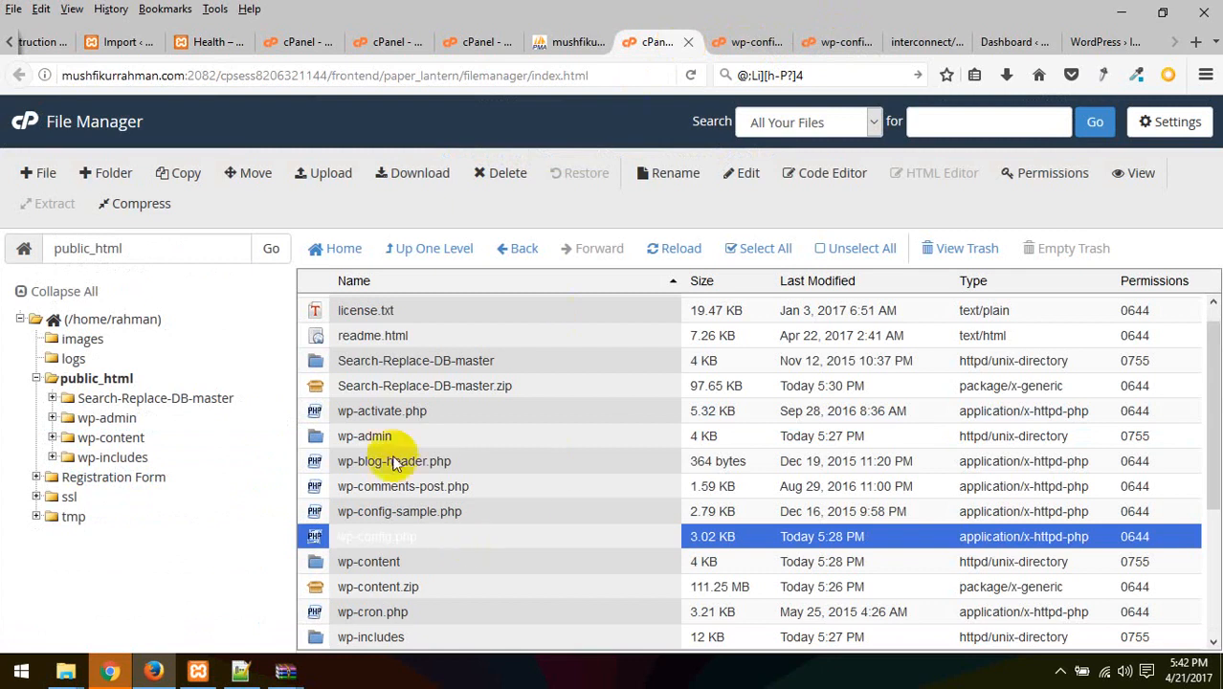
pyautogui.click(448, 363)
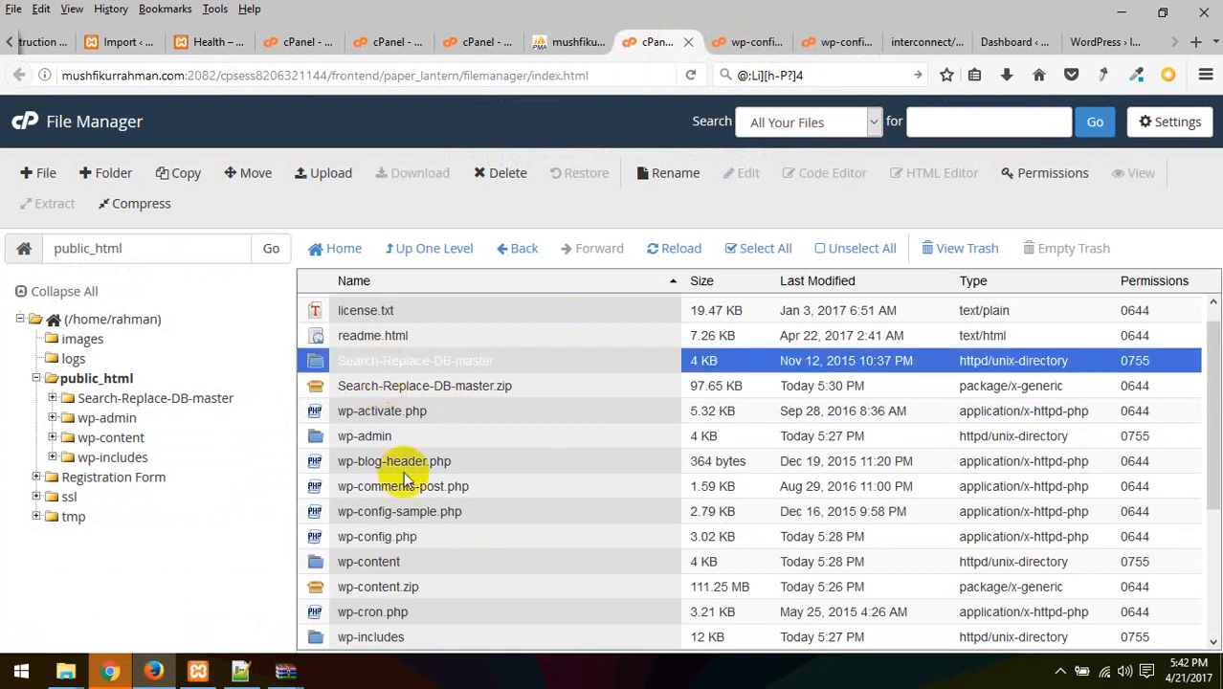
# Reload the public_html listing from the folder tree
pyautogui.click(344, 588)
pyautogui.scroll(-3, 470, 589)
pyautogui.scroll(3, 402, 546)
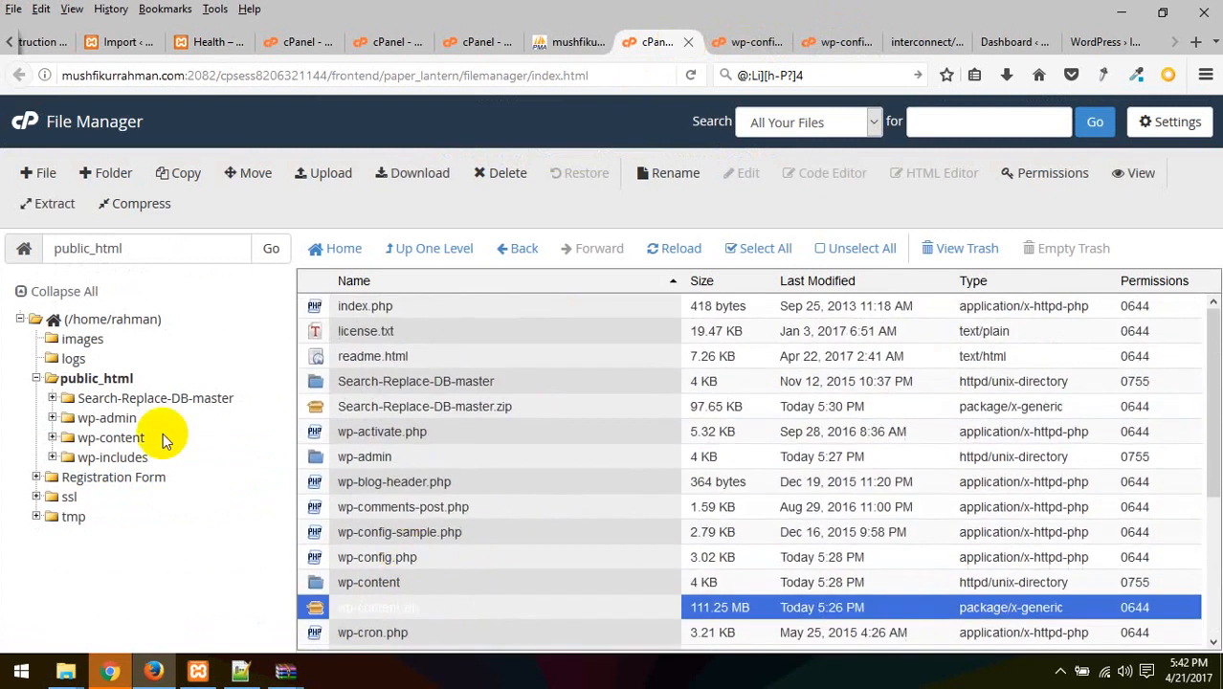
pyautogui.click(73, 378)
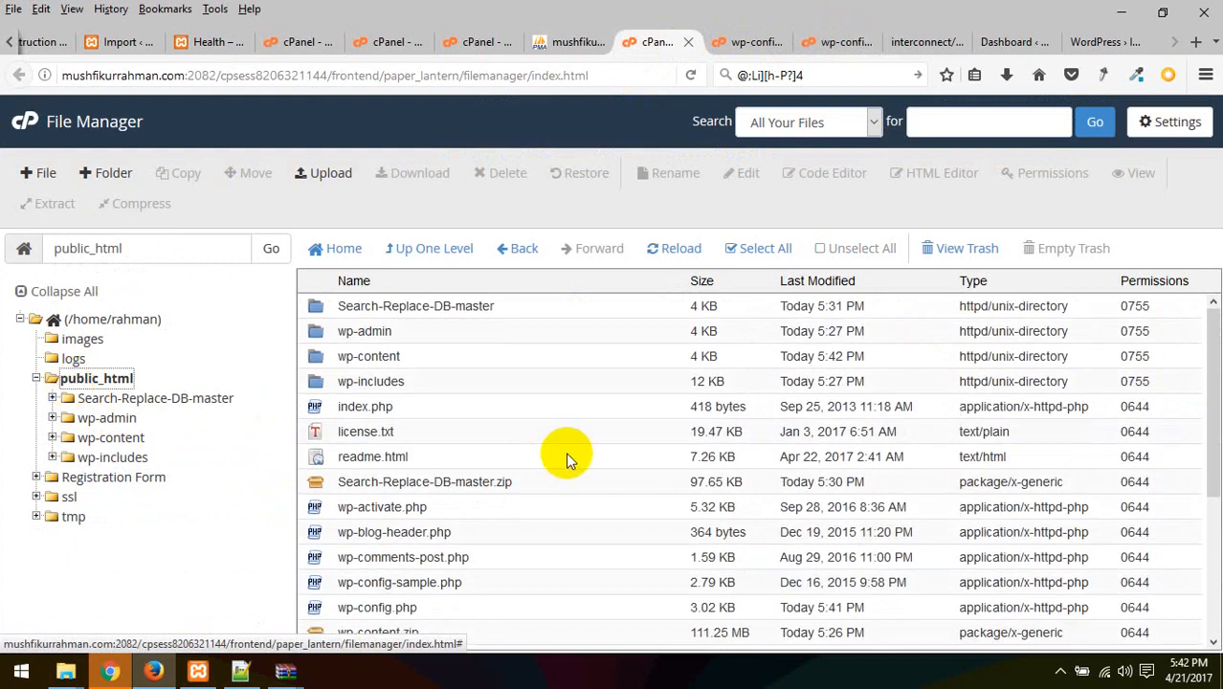
pyautogui.scroll(-3, 452, 431)
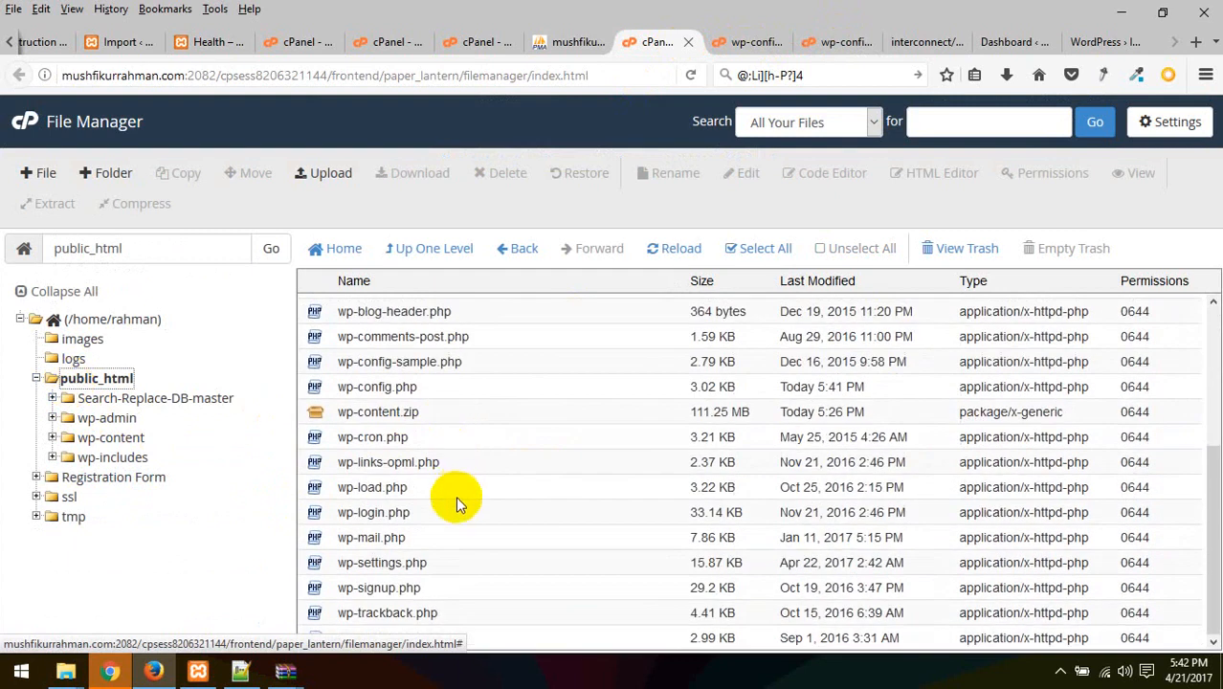
pyautogui.scroll(3, 455, 496)
pyautogui.scroll(-3, 455, 495)
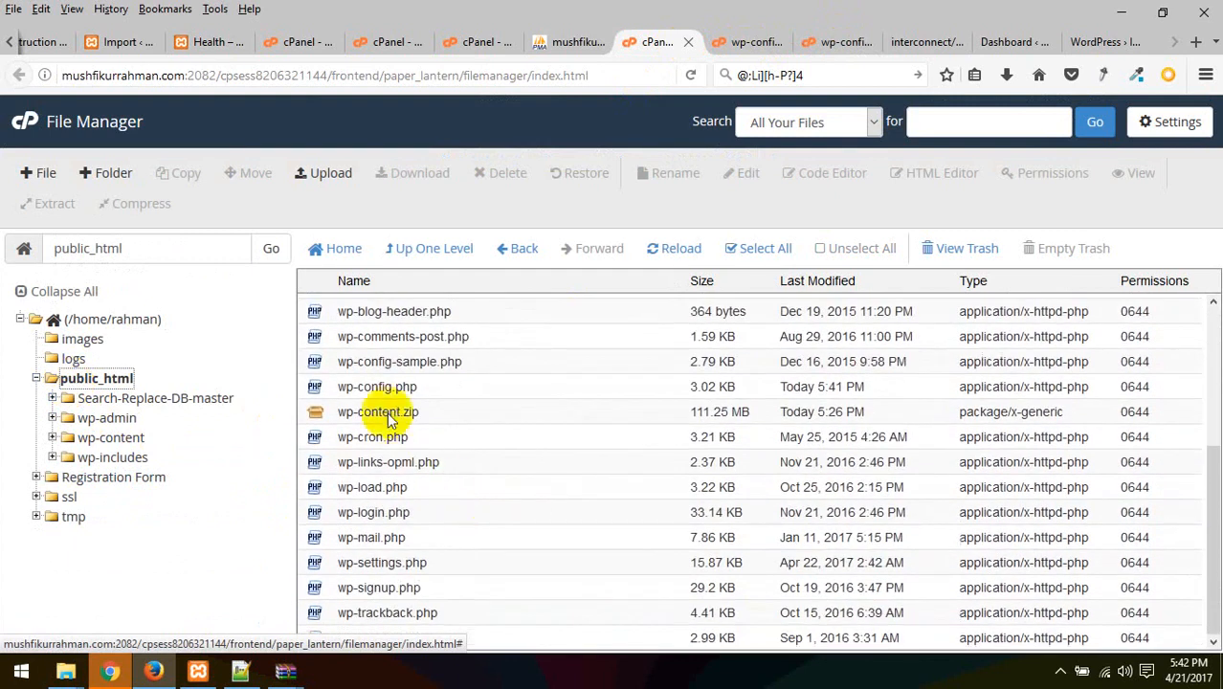
# Move wp-config-sample.php to the trash
pyautogui.click(352, 385)
pyautogui.click(375, 360)
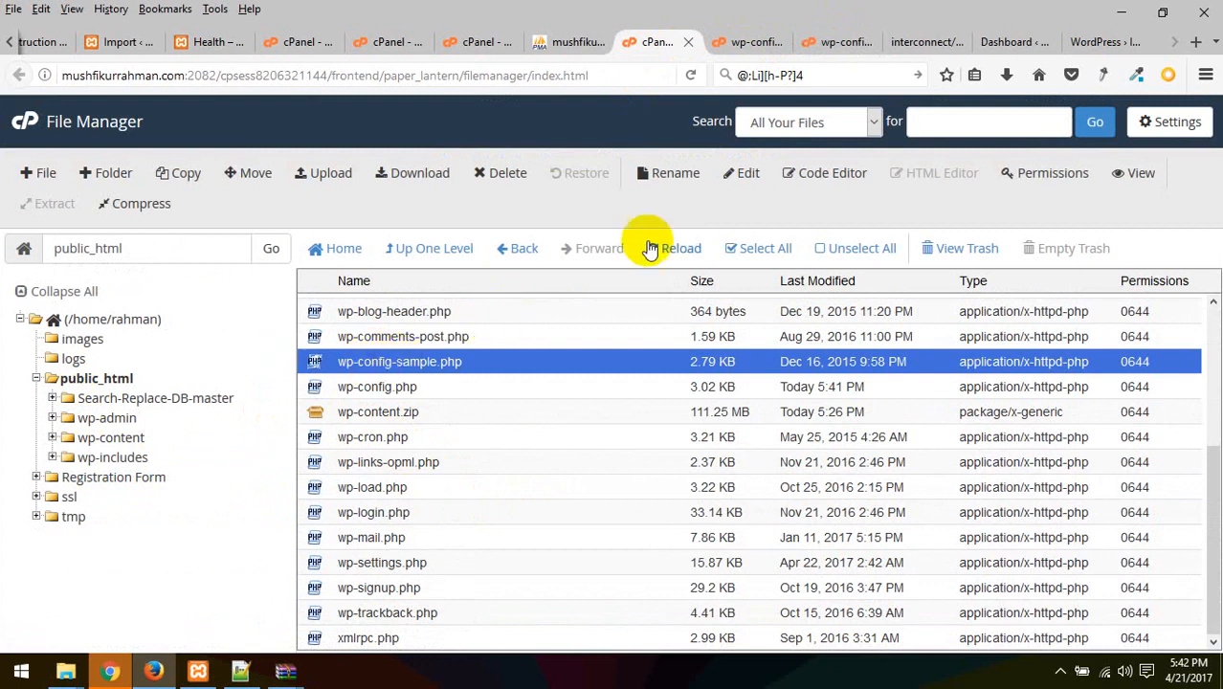
pyautogui.click(505, 178)
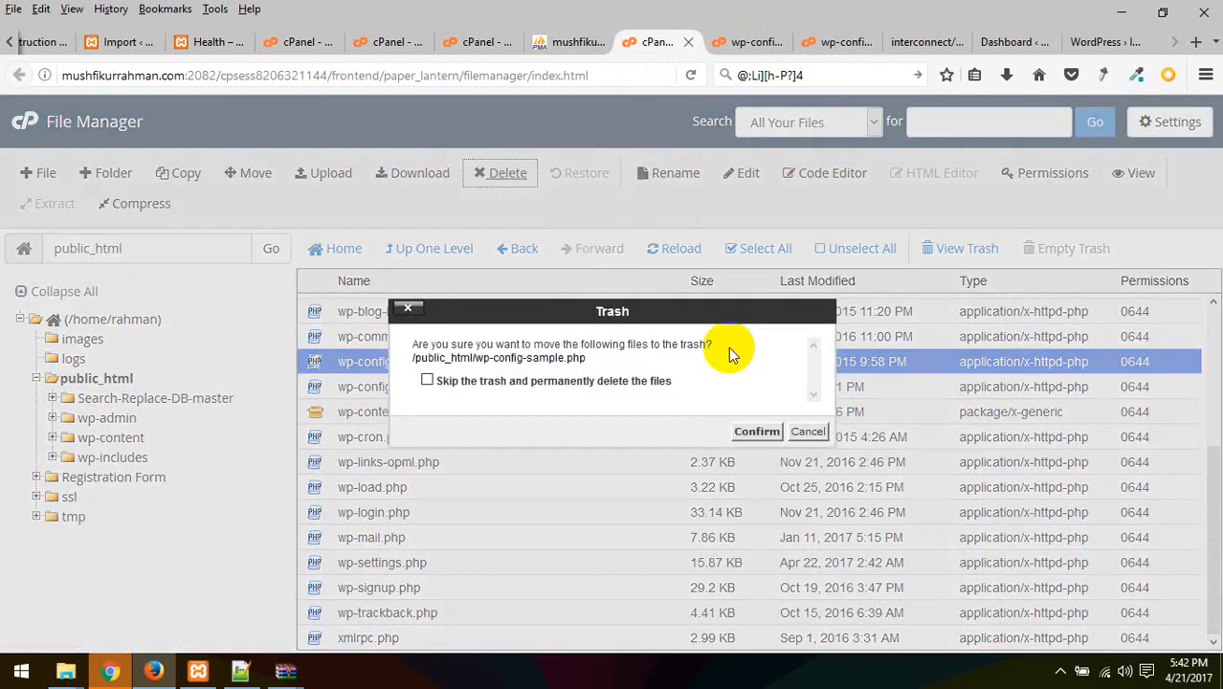
pyautogui.click(753, 431)
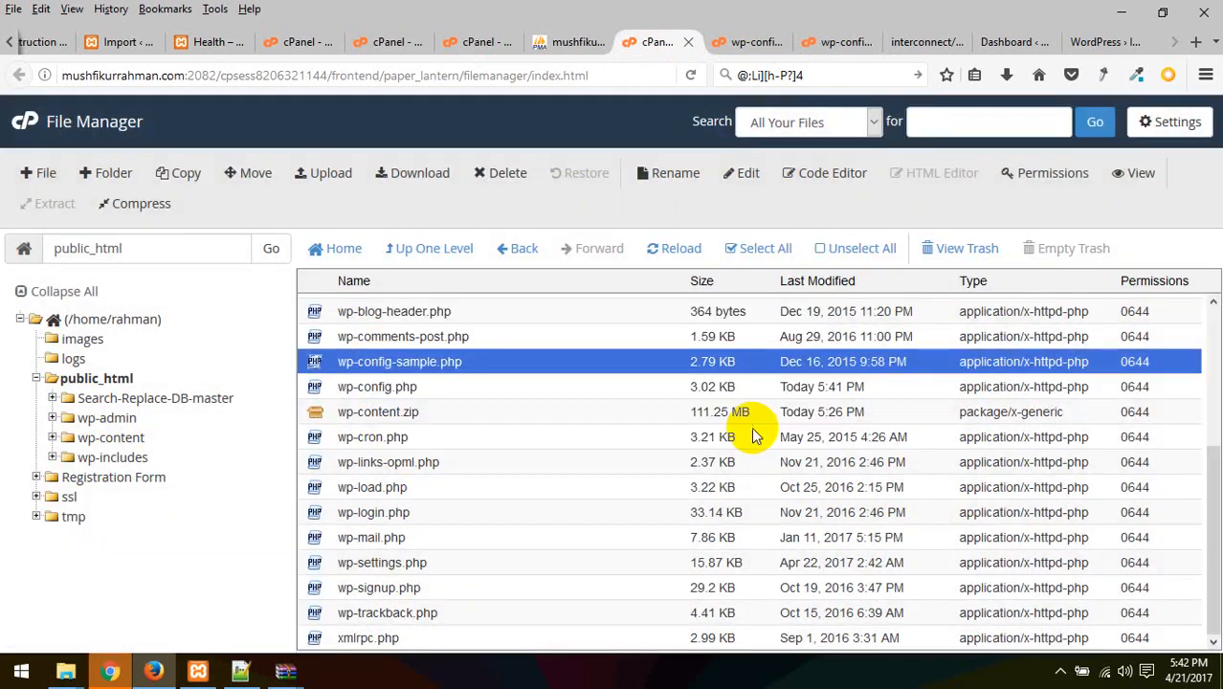
pyautogui.click(387, 386)
# Reload the site address, which still shows the installer, then return to File Manager
pyautogui.click(1100, 42)
pyautogui.click(476, 81)
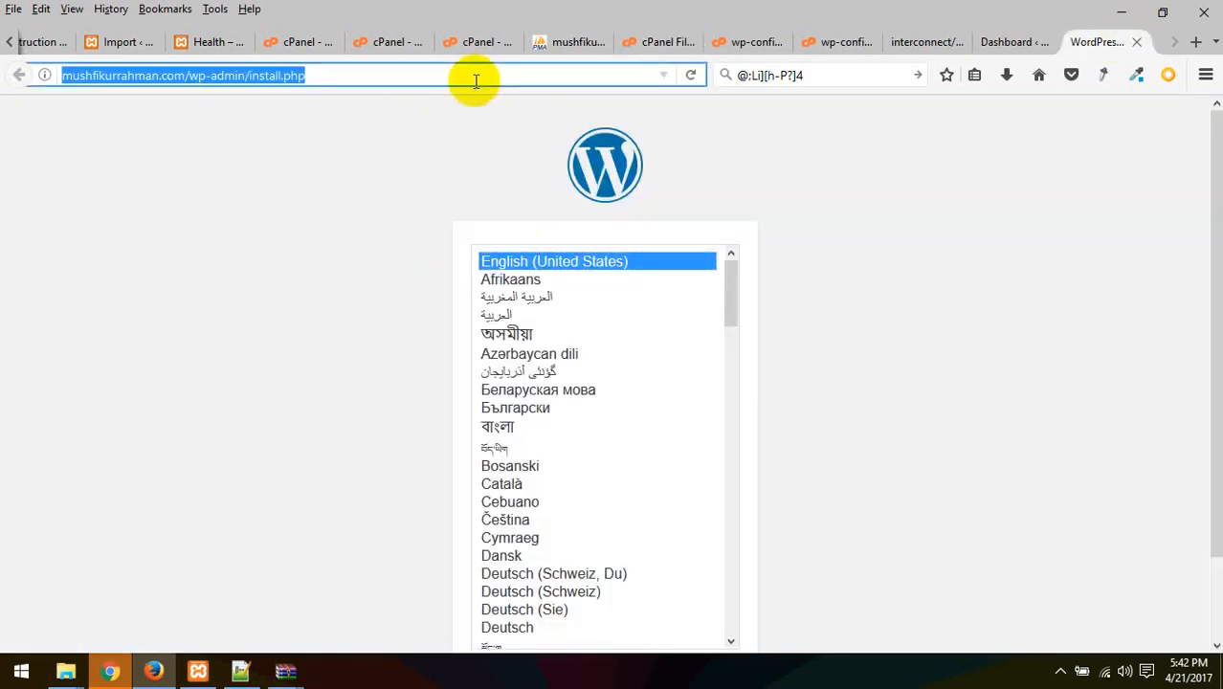
pyautogui.press('Return')
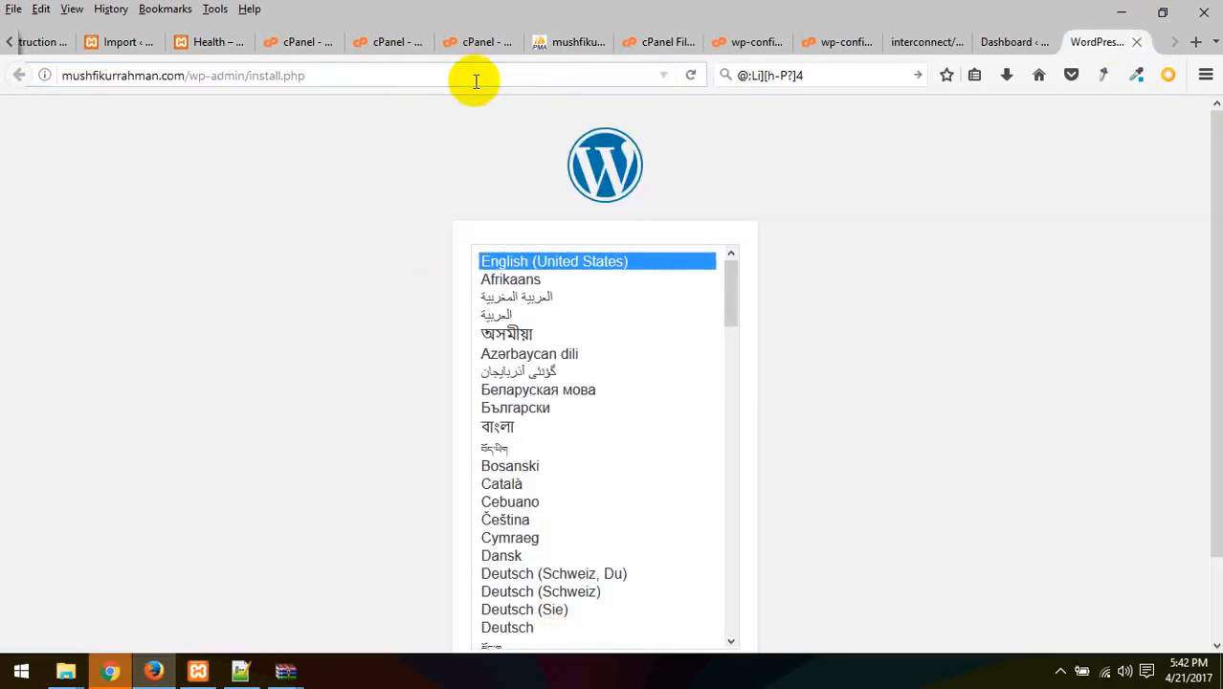
pyautogui.click(1007, 41)
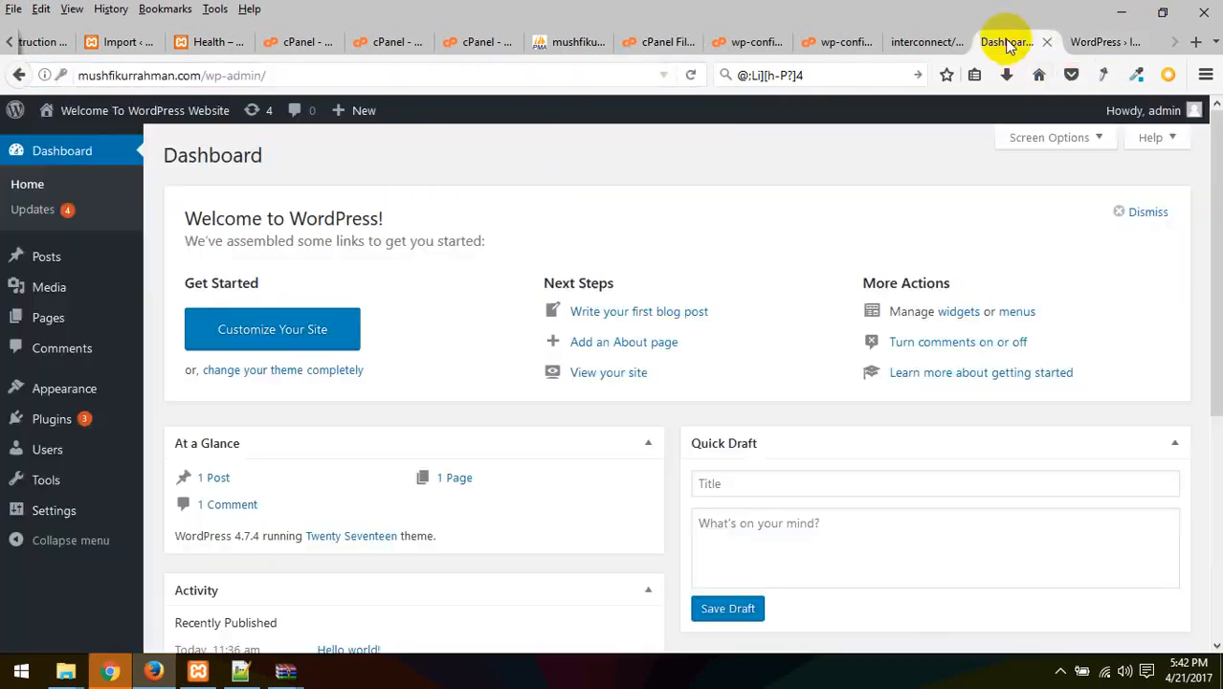
pyautogui.click(924, 42)
pyautogui.click(841, 44)
pyautogui.click(752, 42)
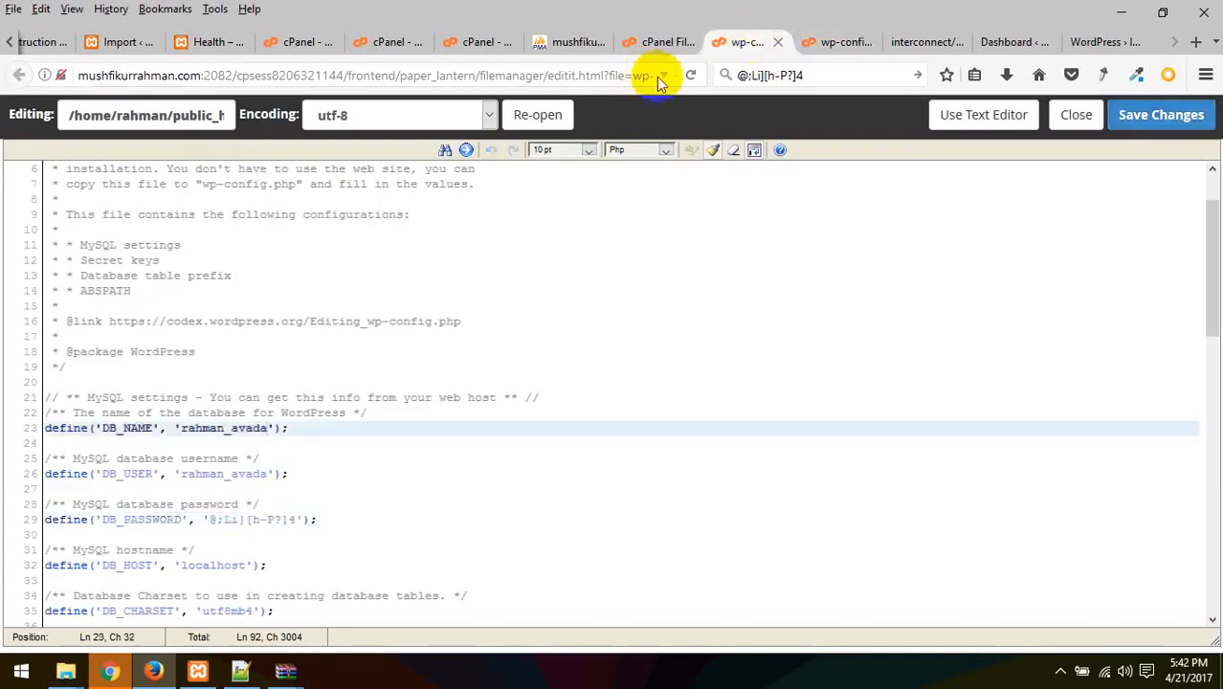
pyautogui.click(659, 41)
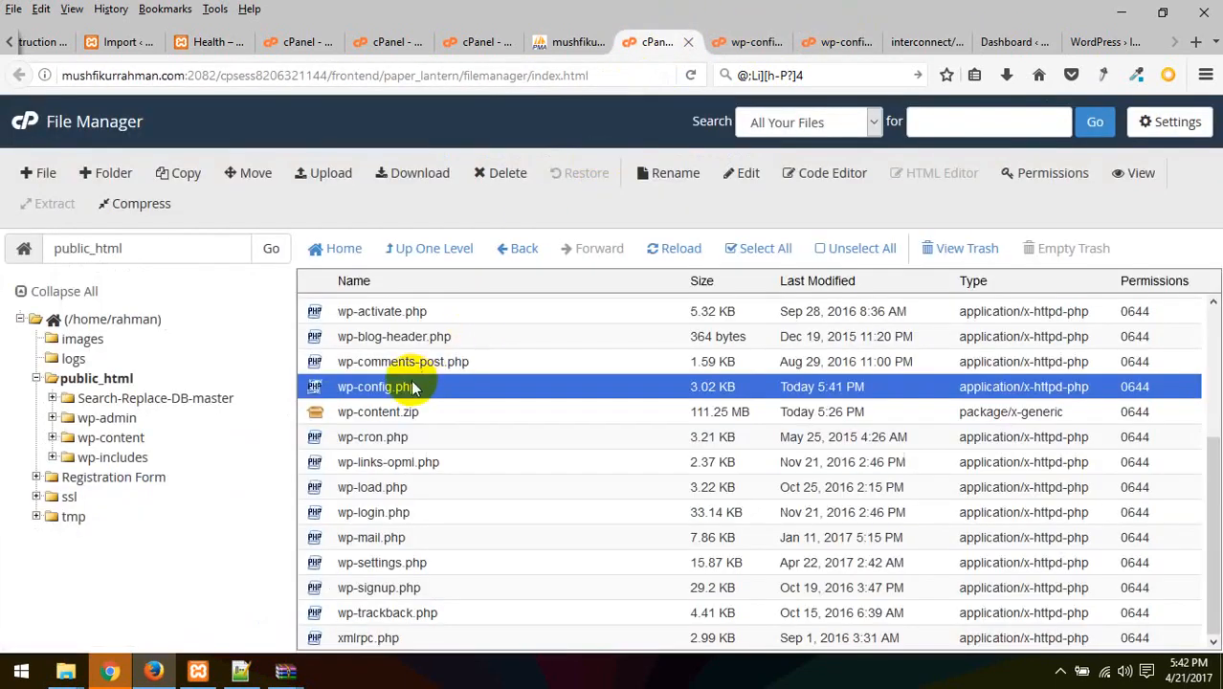
# Open wp-config.php in the Code Editor, save it unchanged, and return to the listing
pyautogui.click(794, 174)
pyautogui.click(767, 509)
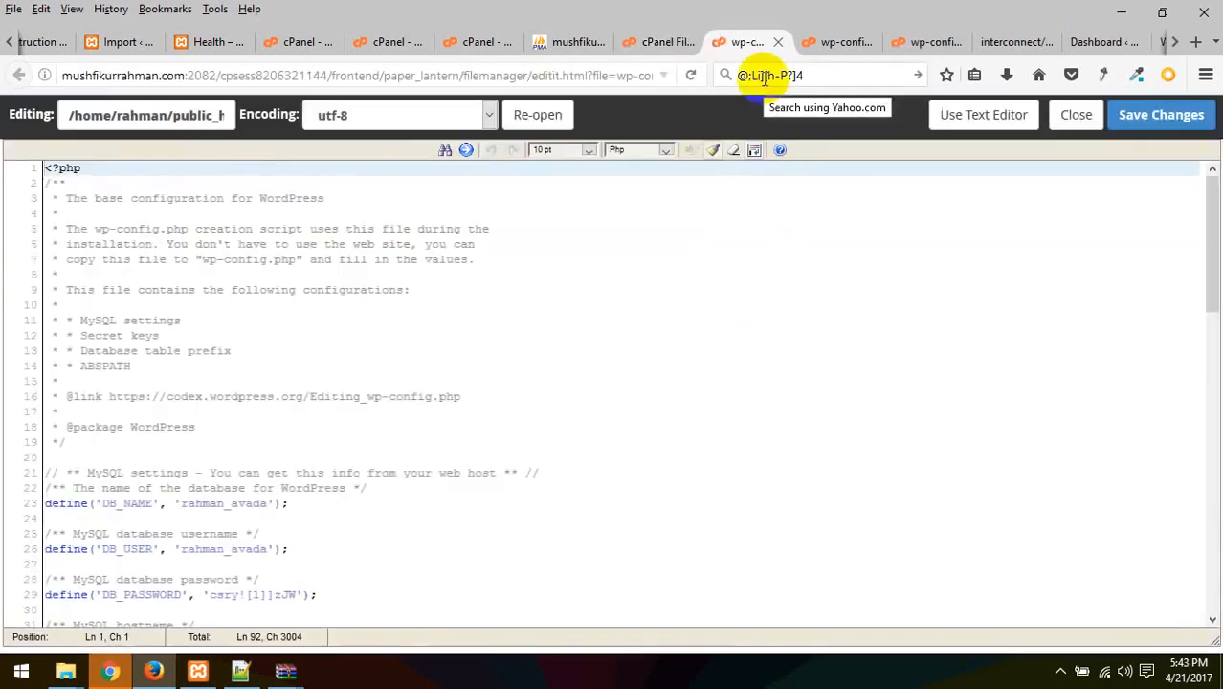
pyautogui.click(1165, 120)
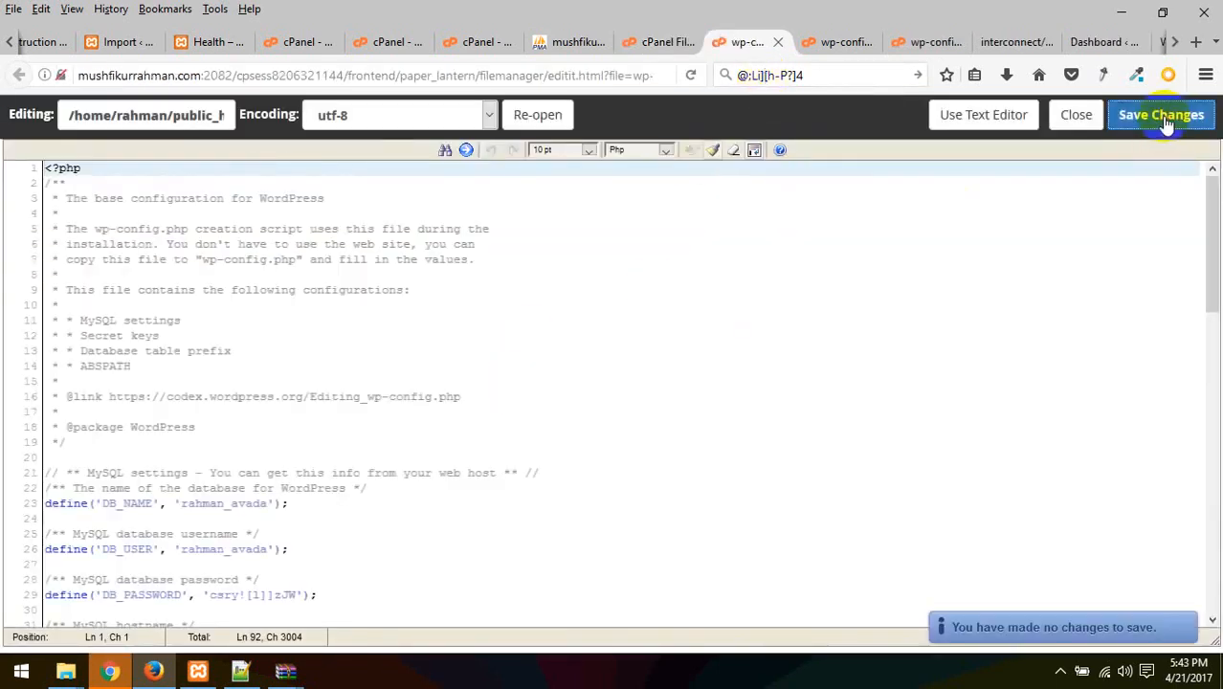
pyautogui.click(650, 42)
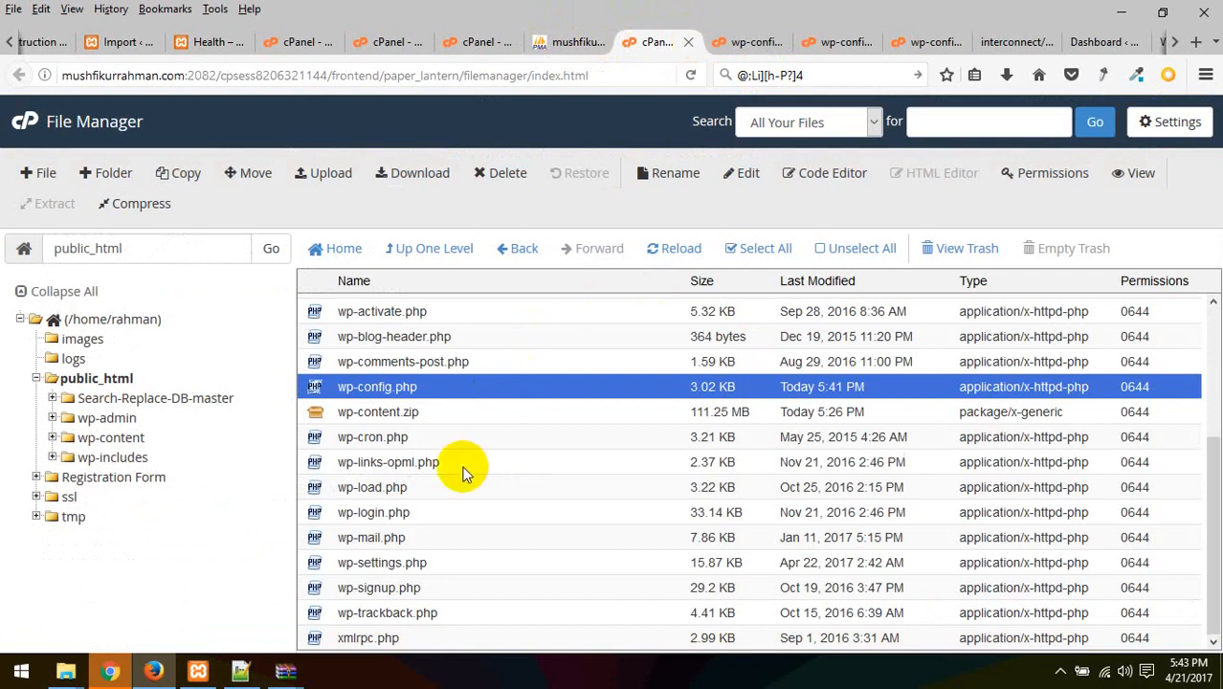
pyautogui.scroll(3, 463, 469)
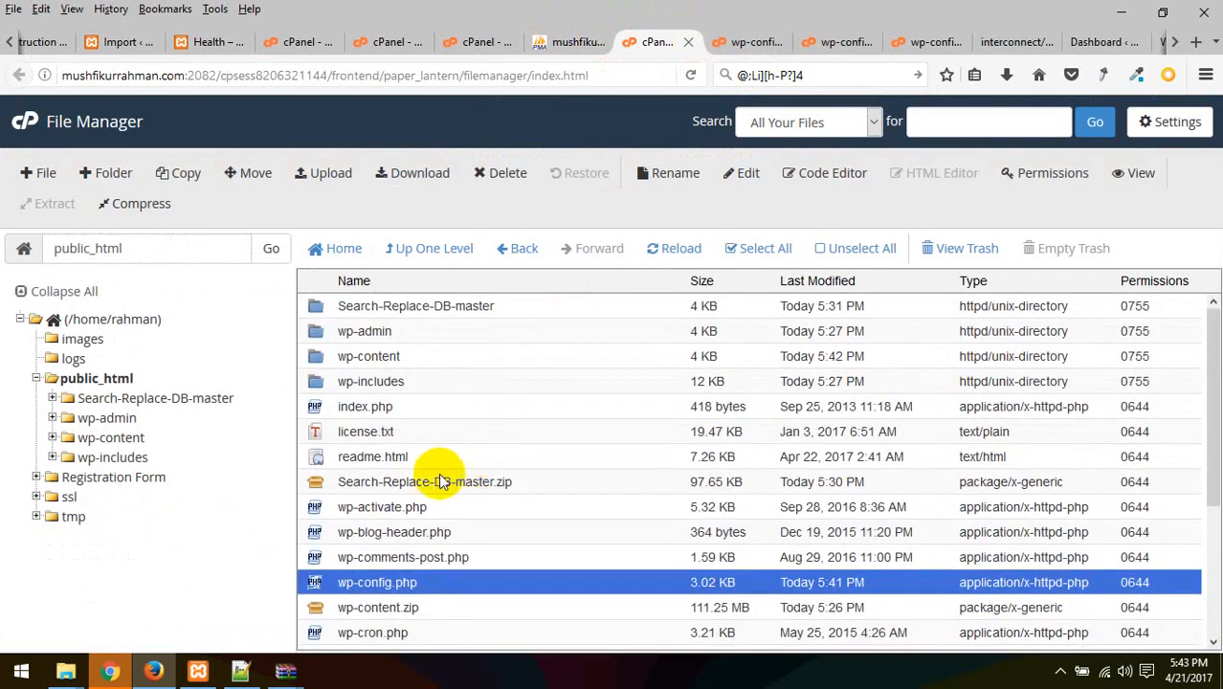
# Trash the Search-Replace-DB-master folder, Search-Replace-DB-master.zip and wp-content.zip from public_html
pyautogui.click(403, 307)
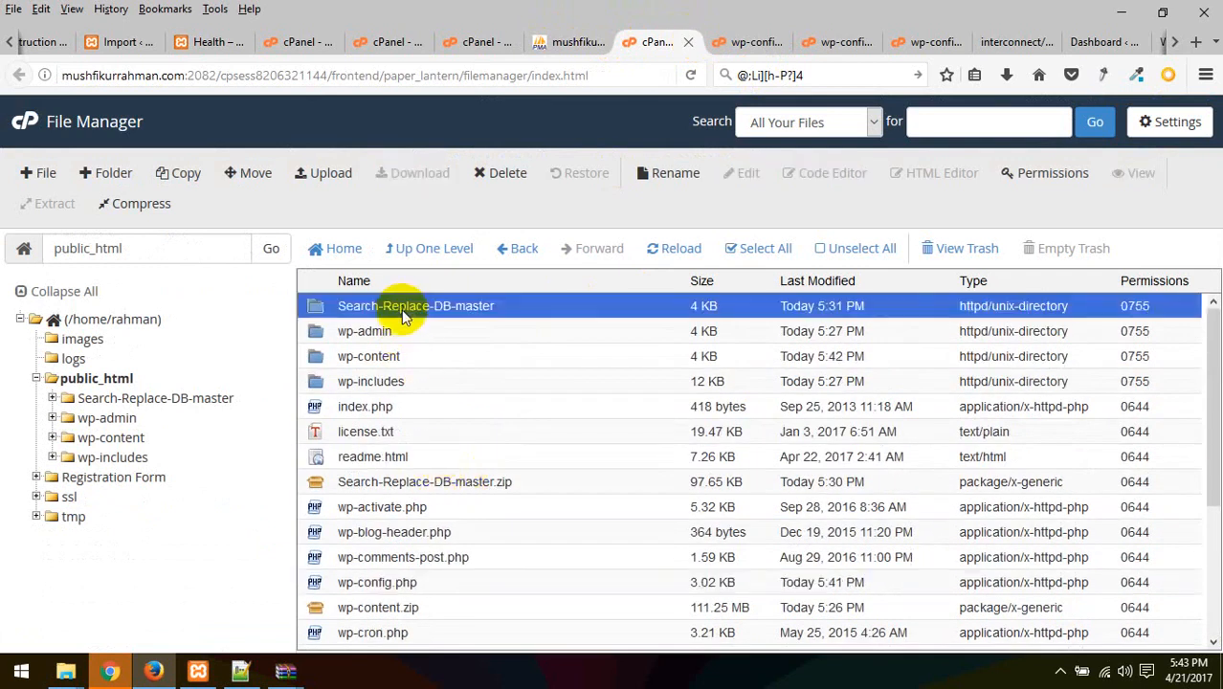
pyautogui.keyDown('ctrl'); pyautogui.click(403, 485); pyautogui.keyUp('ctrl')
pyautogui.keyDown('ctrl'); pyautogui.click(410, 607); pyautogui.keyUp('ctrl')
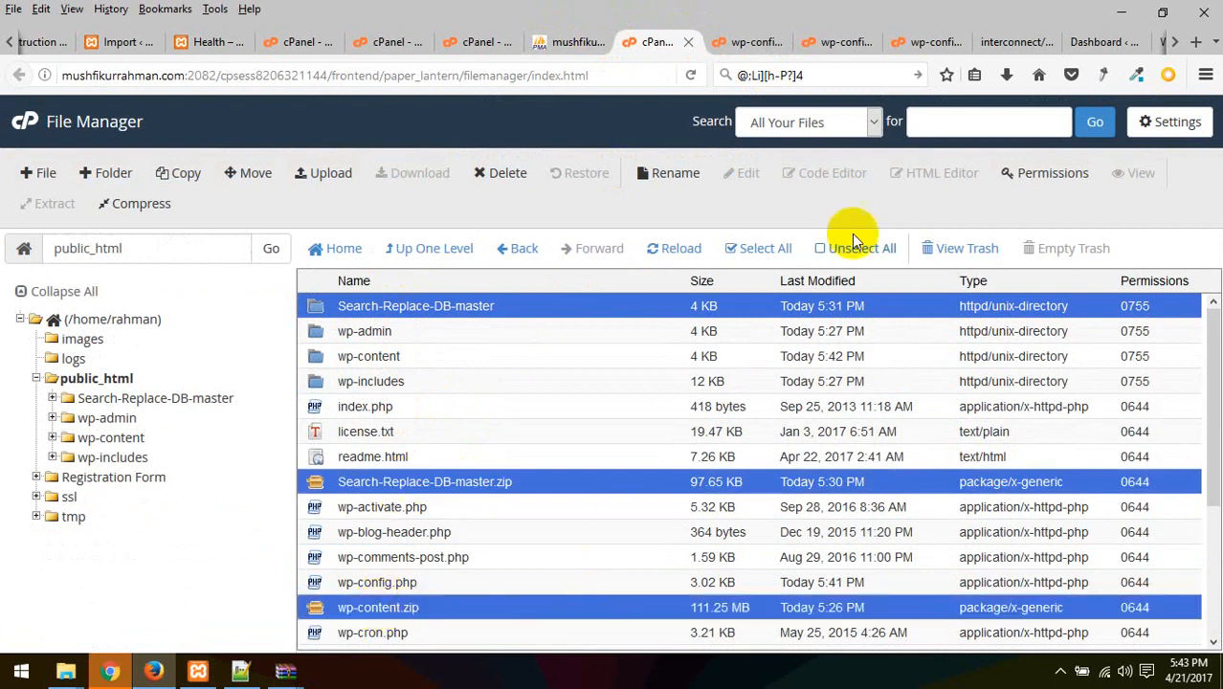
pyautogui.click(504, 172)
pyautogui.click(766, 445)
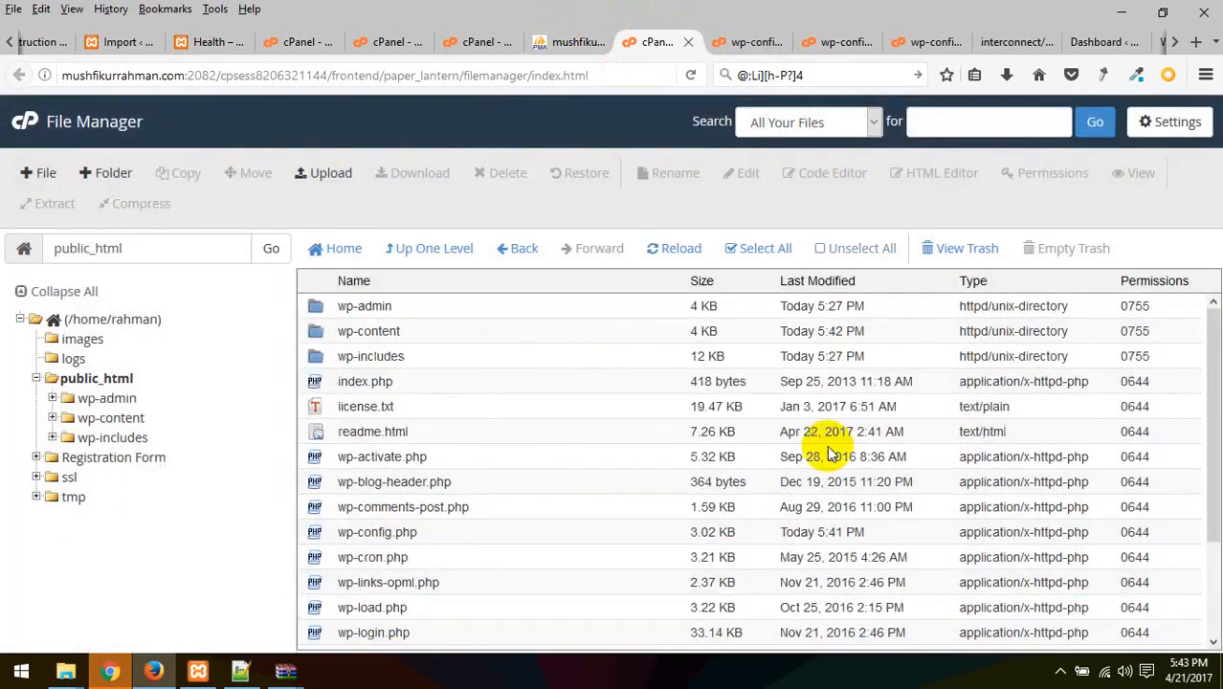
pyautogui.scroll(-2, 535, 428)
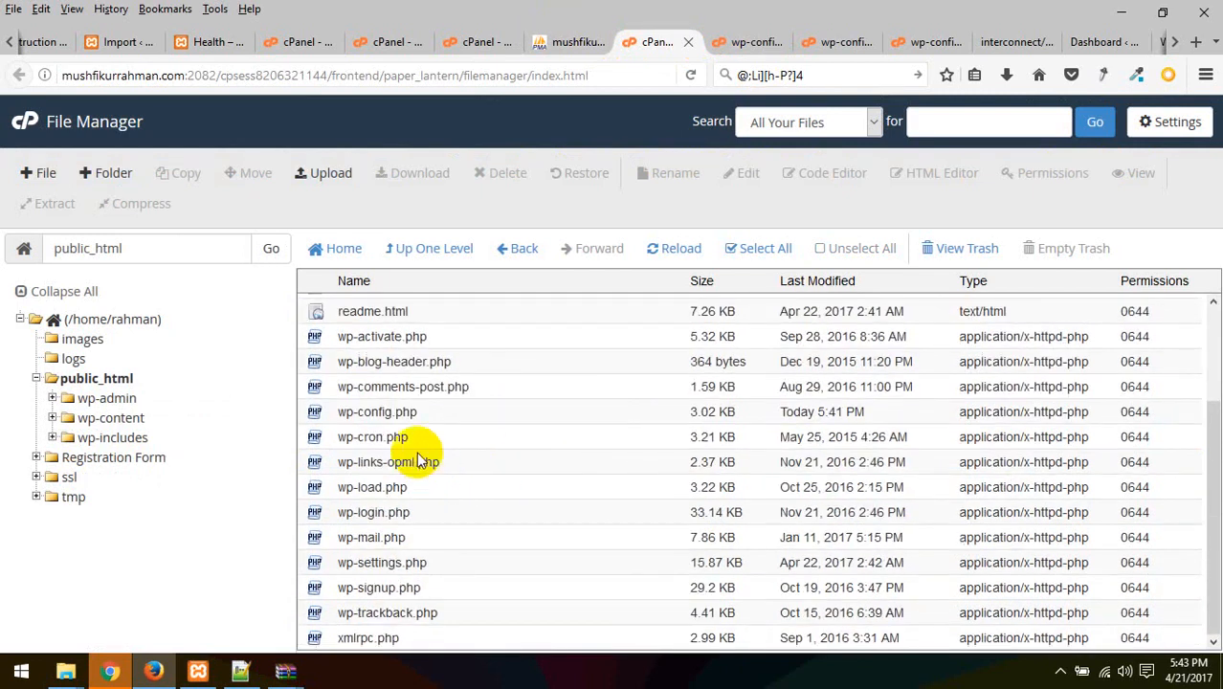
pyautogui.scroll(3, 415, 536)
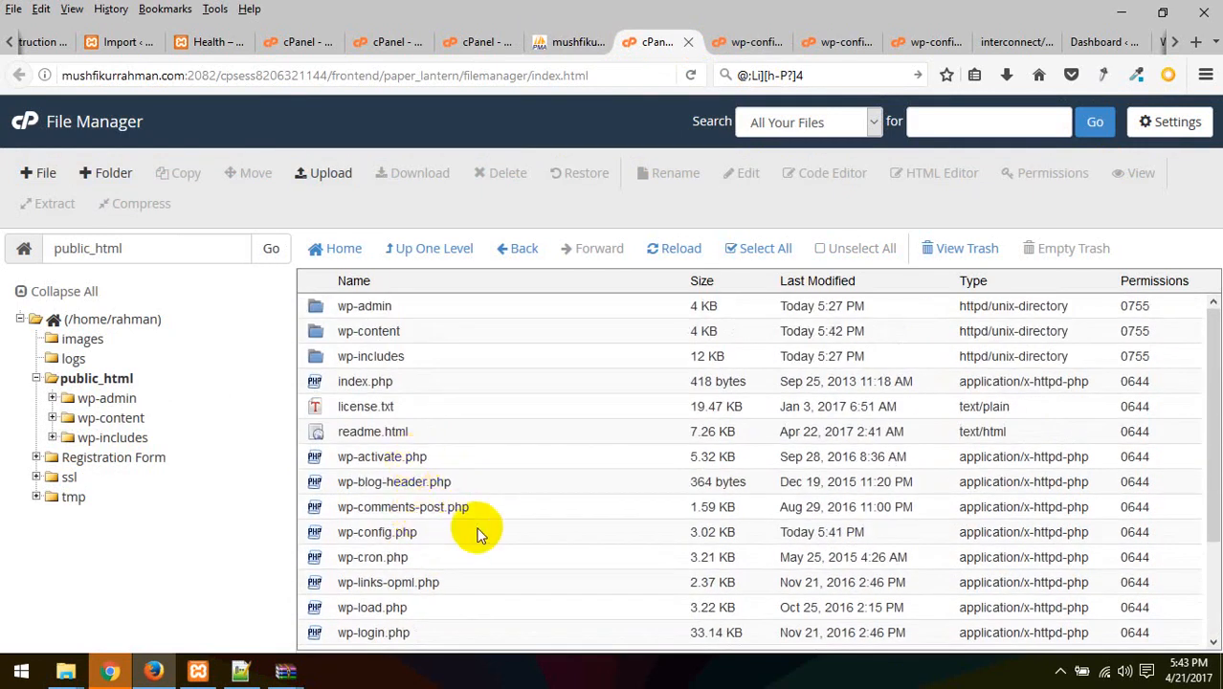
pyautogui.scroll(-3, 480, 532)
pyautogui.scroll(3, 481, 532)
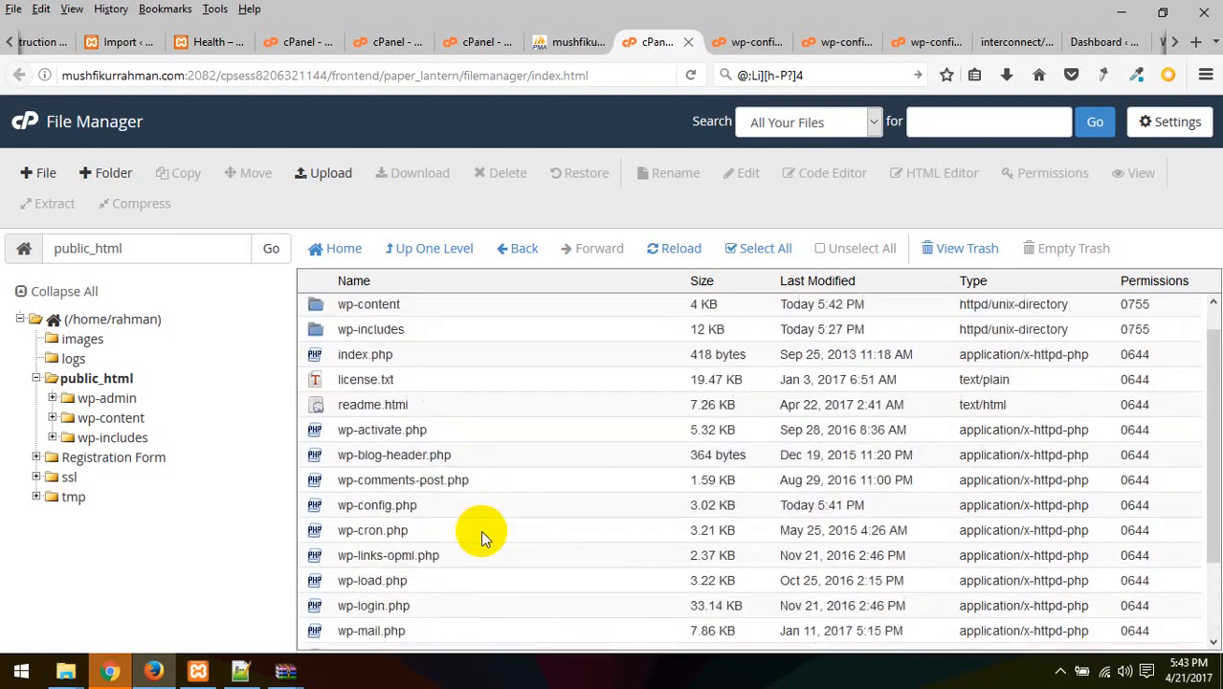
# Browse wp-content/themes to check the themes, return to public_html, and bring up the Dashboard tab
pyautogui.doubleClick(345, 330)
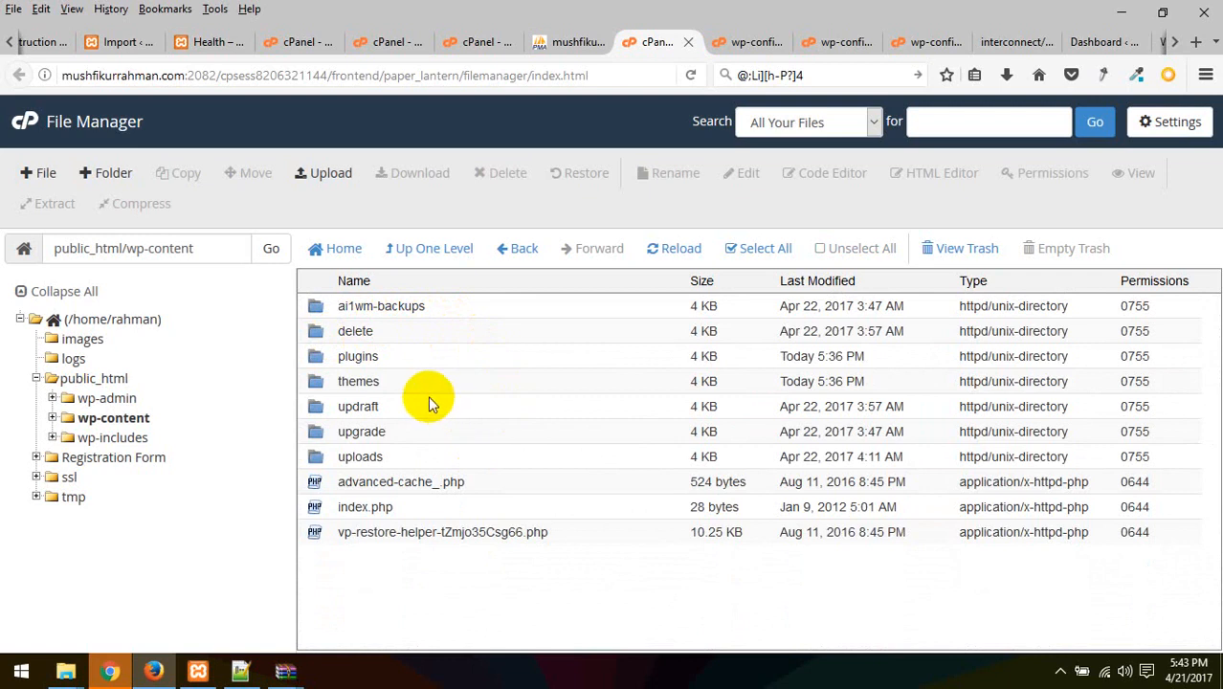
pyautogui.doubleClick(316, 386)
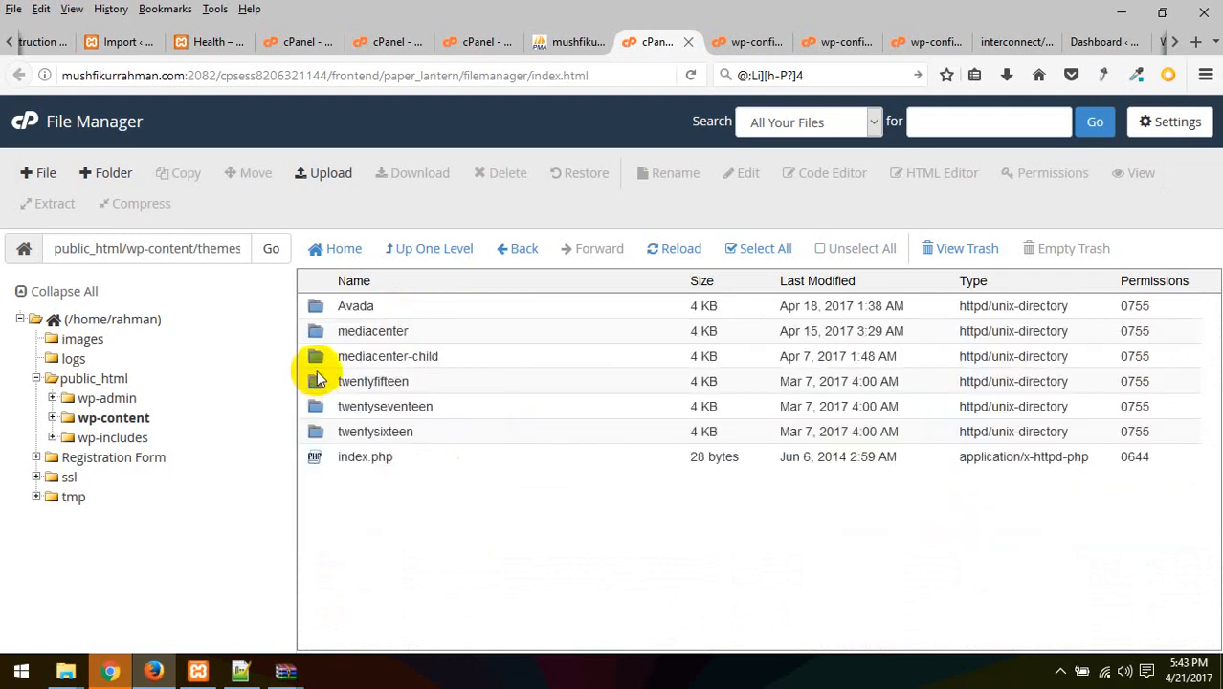
pyautogui.click(517, 249)
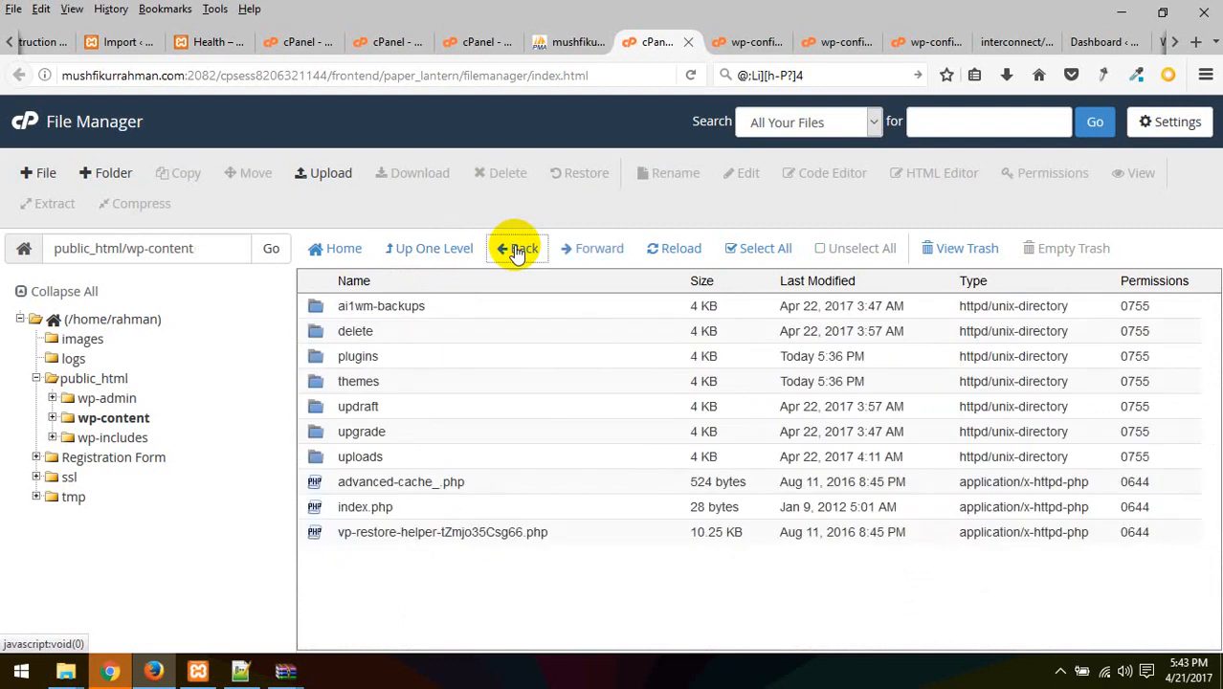
pyautogui.click(517, 250)
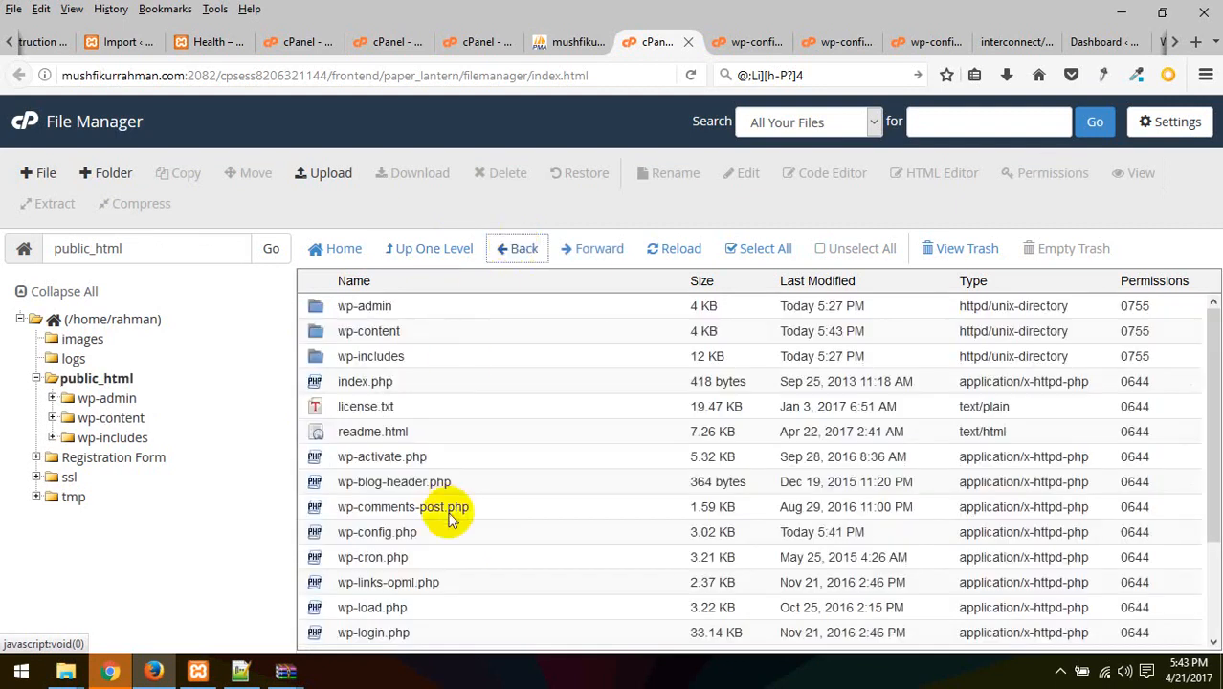
pyautogui.scroll(-3, 450, 514)
pyautogui.scroll(2, 451, 519)
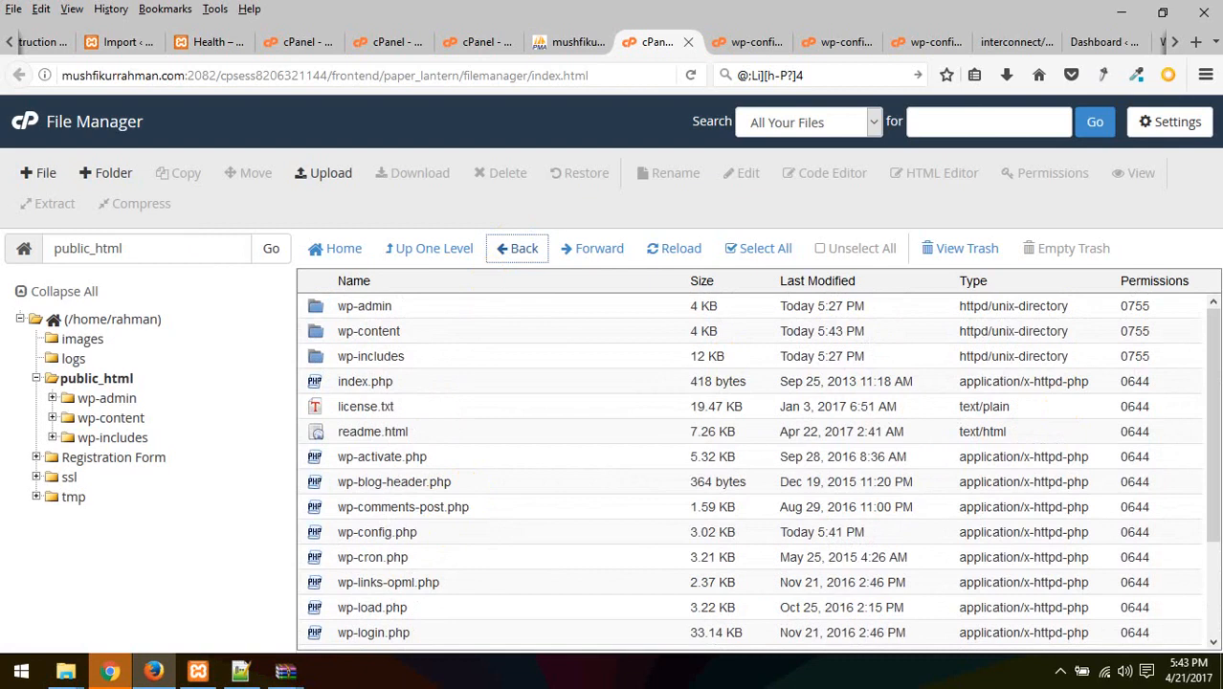
pyautogui.click(1093, 42)
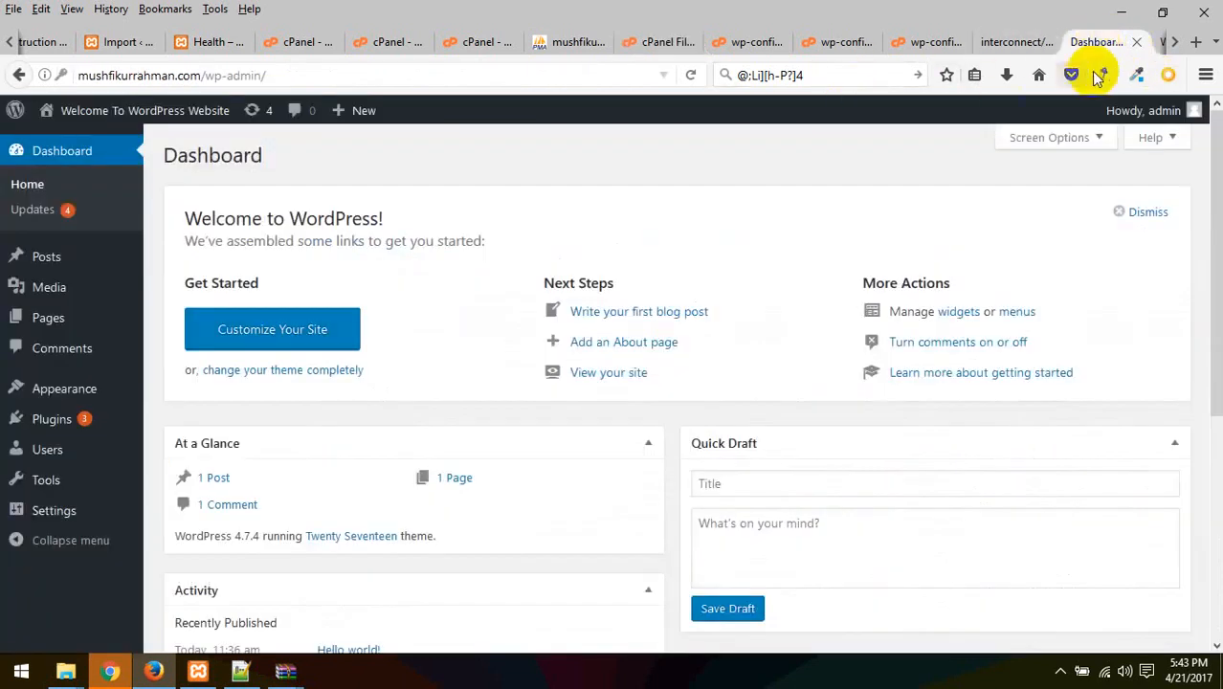
# Close the Dashboard tab, load the wp-admin address, then close the installer tab
pyautogui.click(1135, 42)
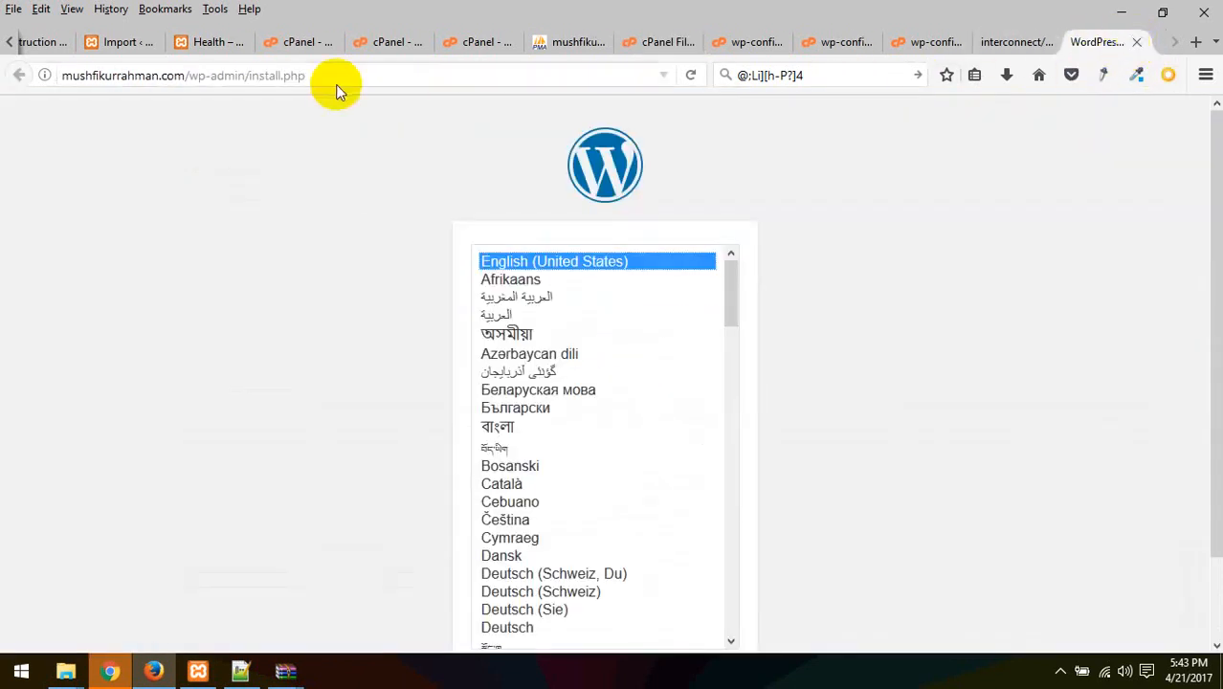
pyautogui.moveTo(320, 74); pyautogui.dragTo(236, 75)
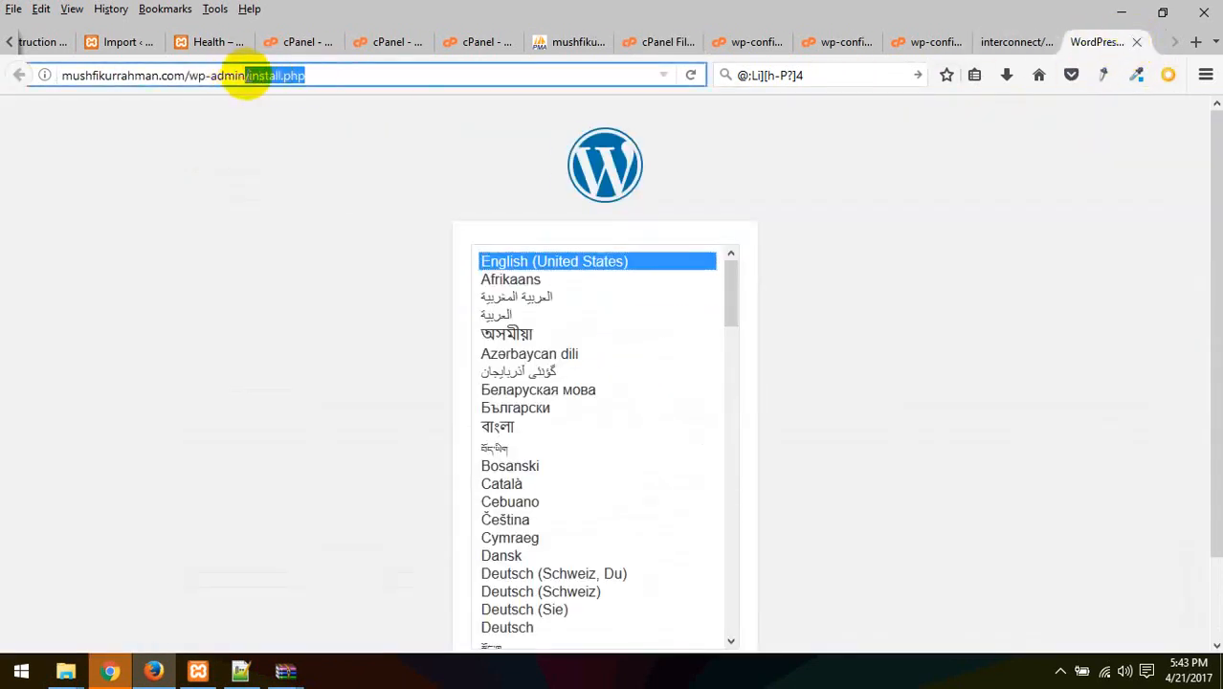
pyautogui.press('BackSpace')
pyautogui.press('Return')
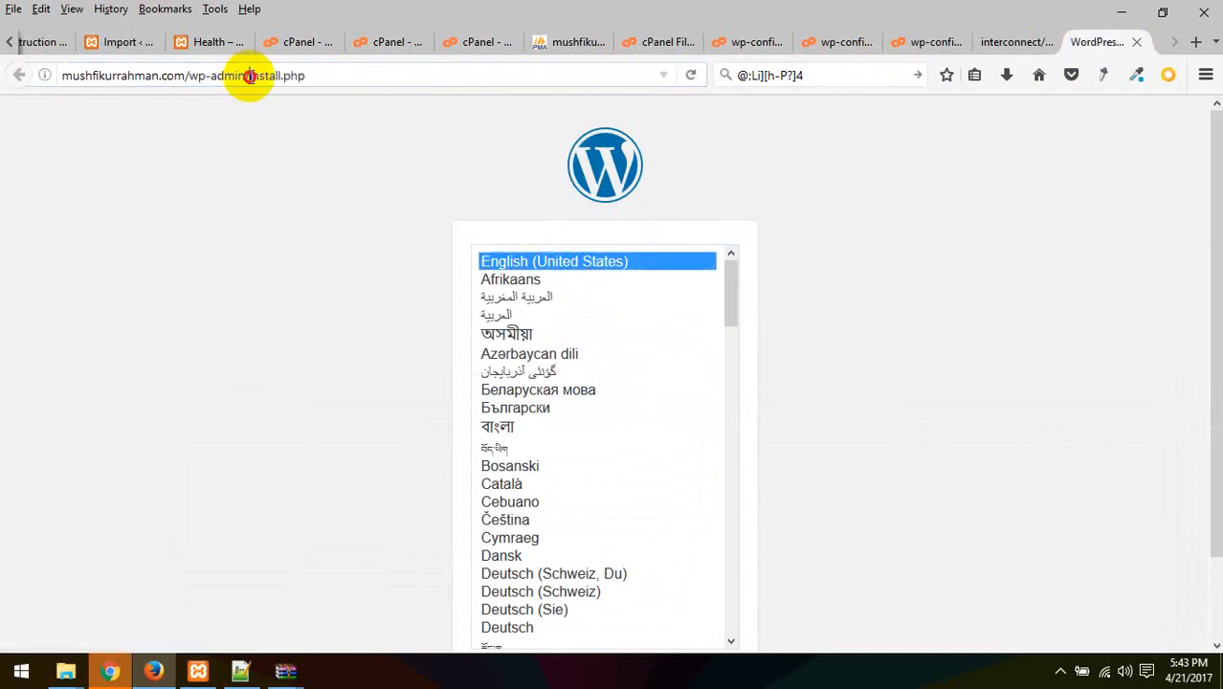
pyautogui.click(248, 75)
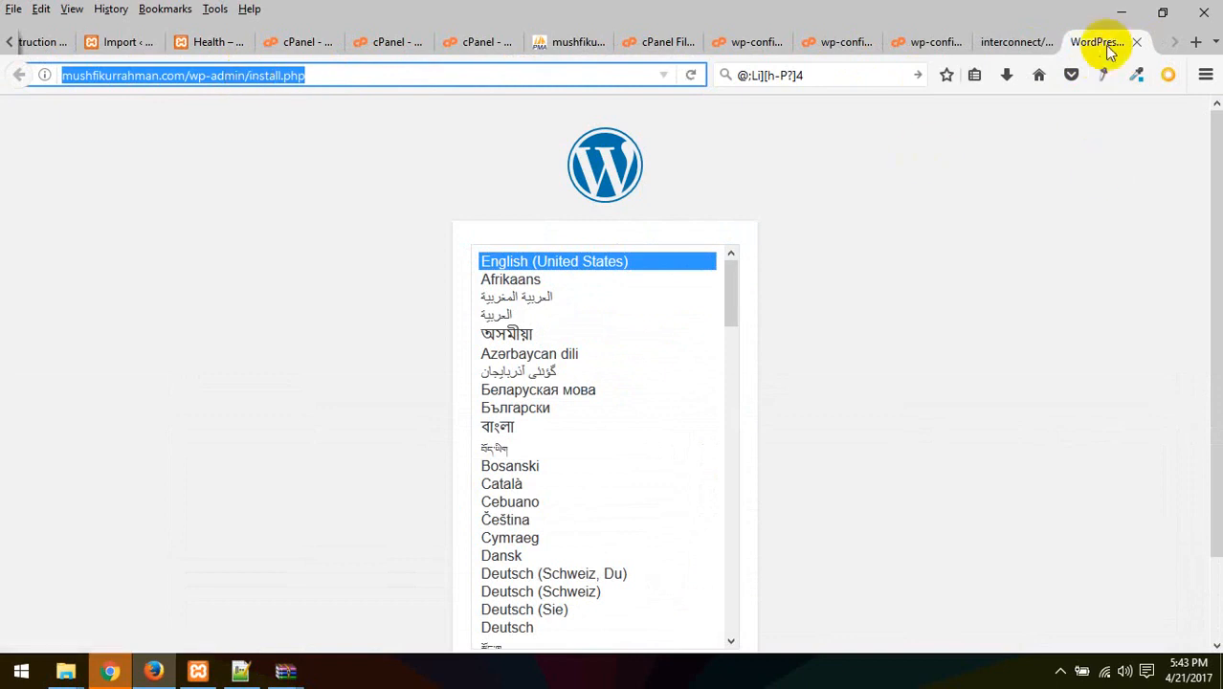
pyautogui.click(1135, 44)
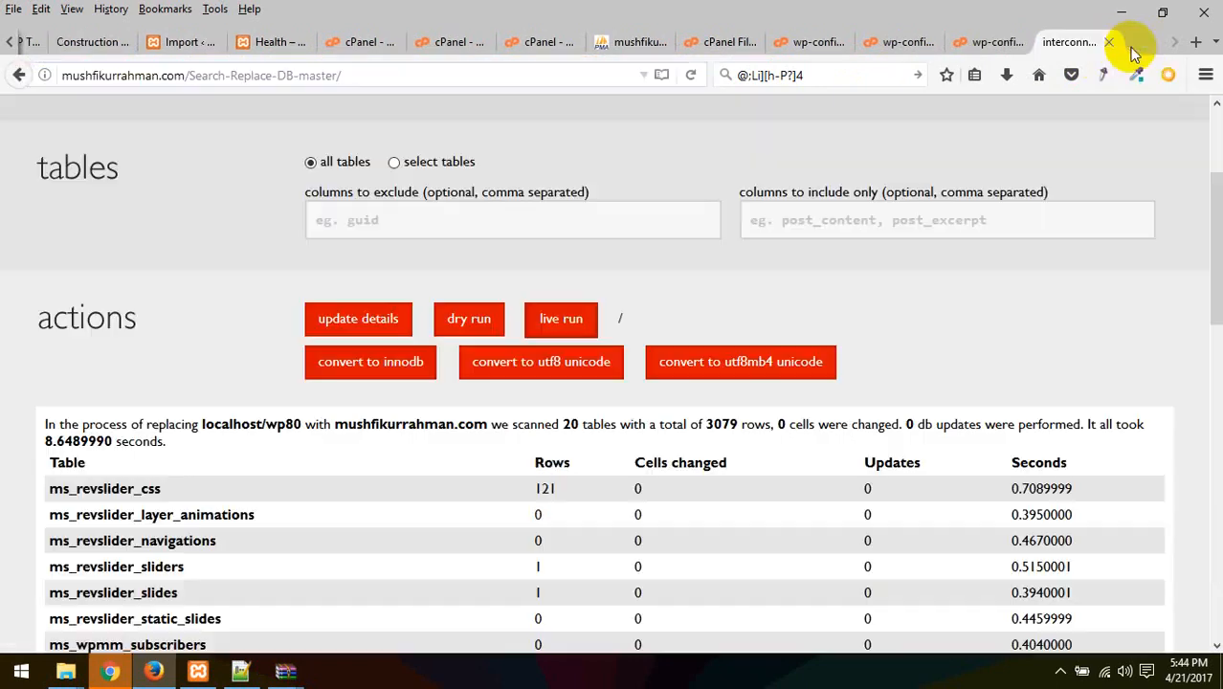
# Close the Search-Replace-DB tab, confirming Leave Page
pyautogui.scroll(-10, 530, 472)
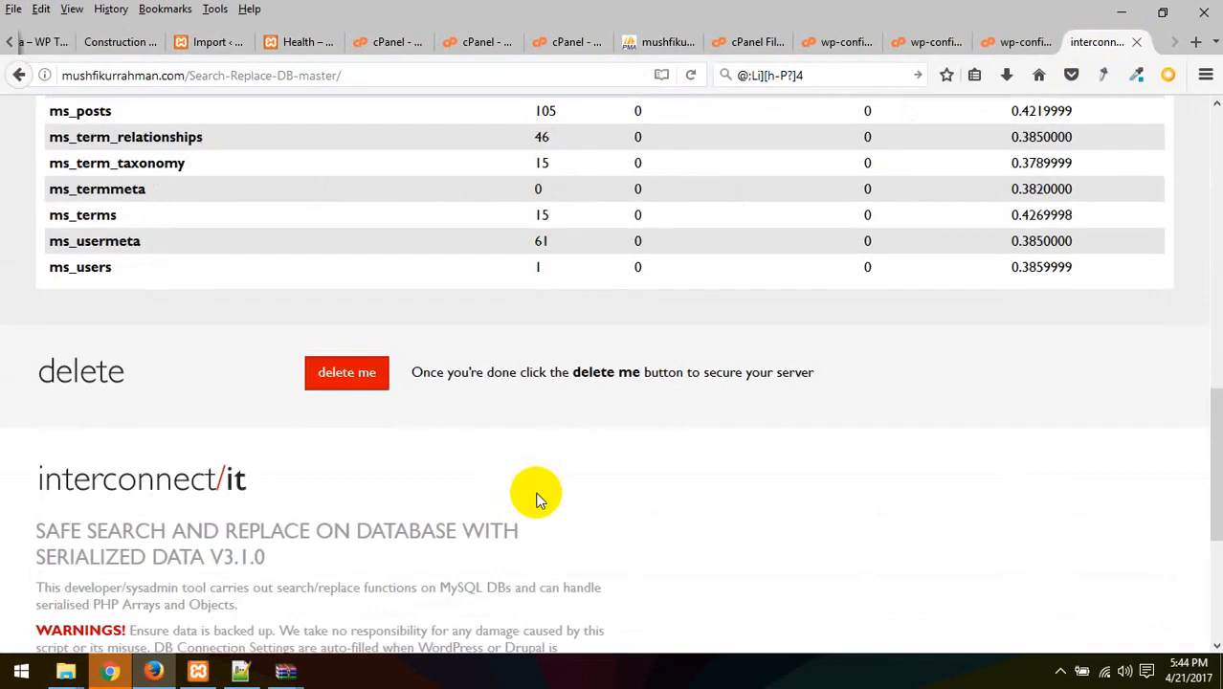
pyautogui.scroll(12, 537, 494)
pyautogui.scroll(-11, 536, 494)
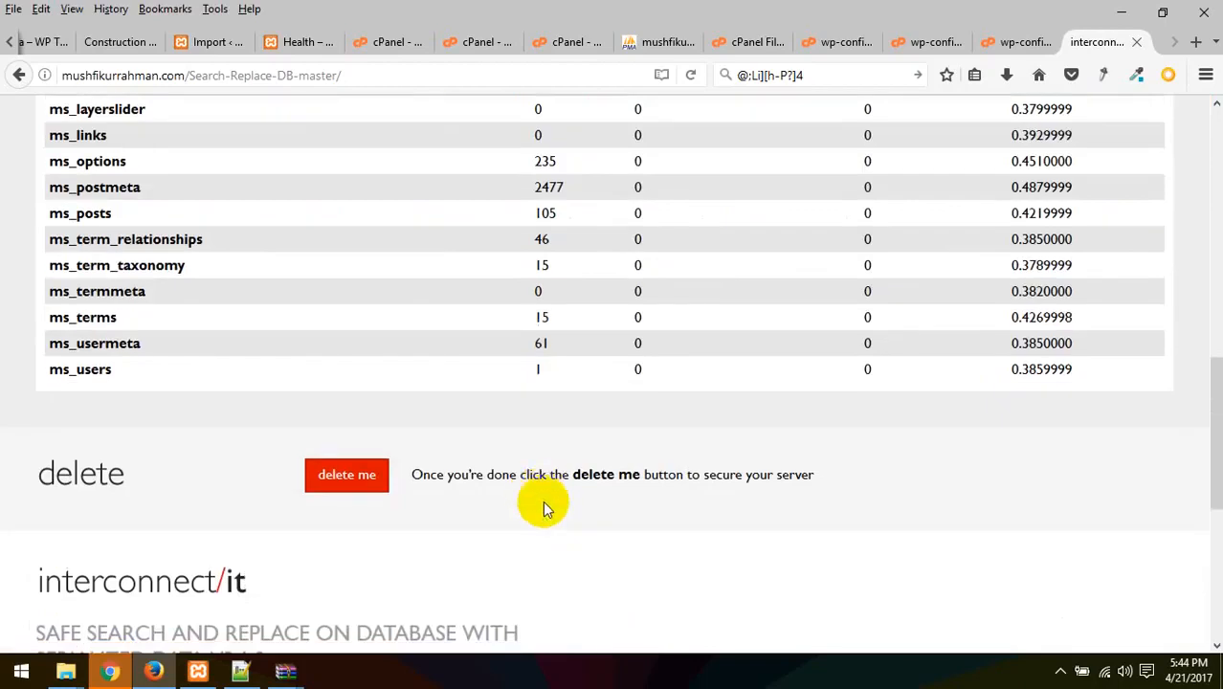
pyautogui.scroll(-3, 545, 507)
pyautogui.scroll(14, 688, 437)
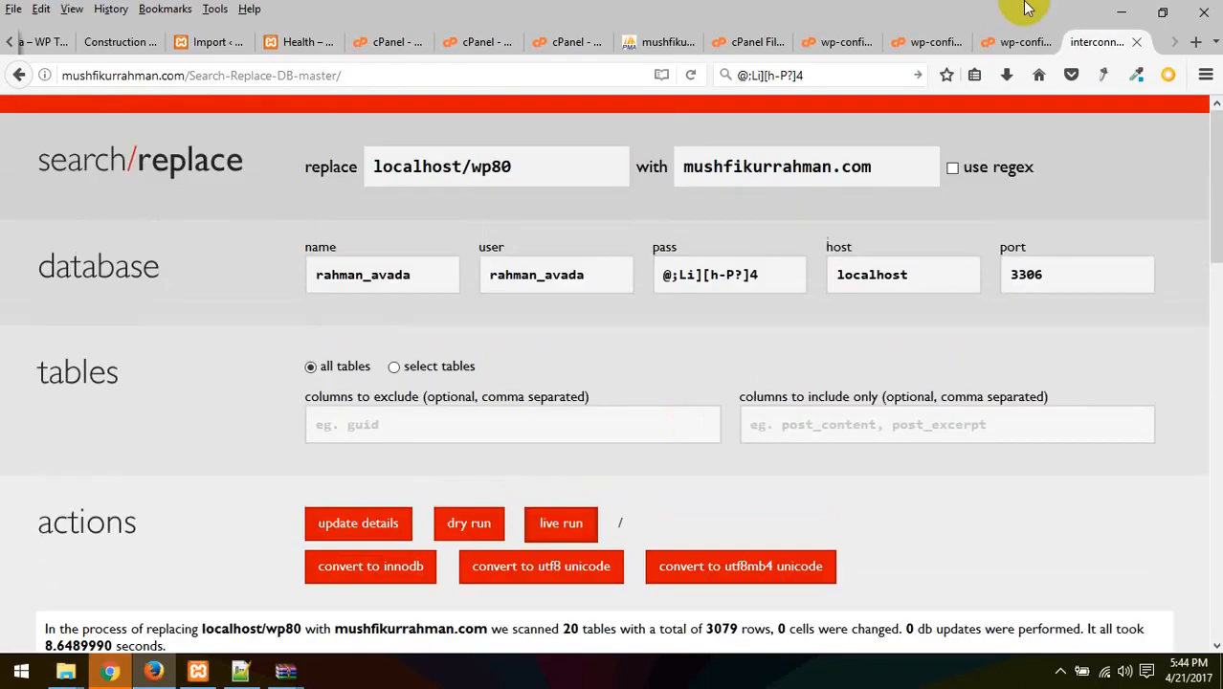
pyautogui.click(1137, 43)
pyautogui.click(731, 338)
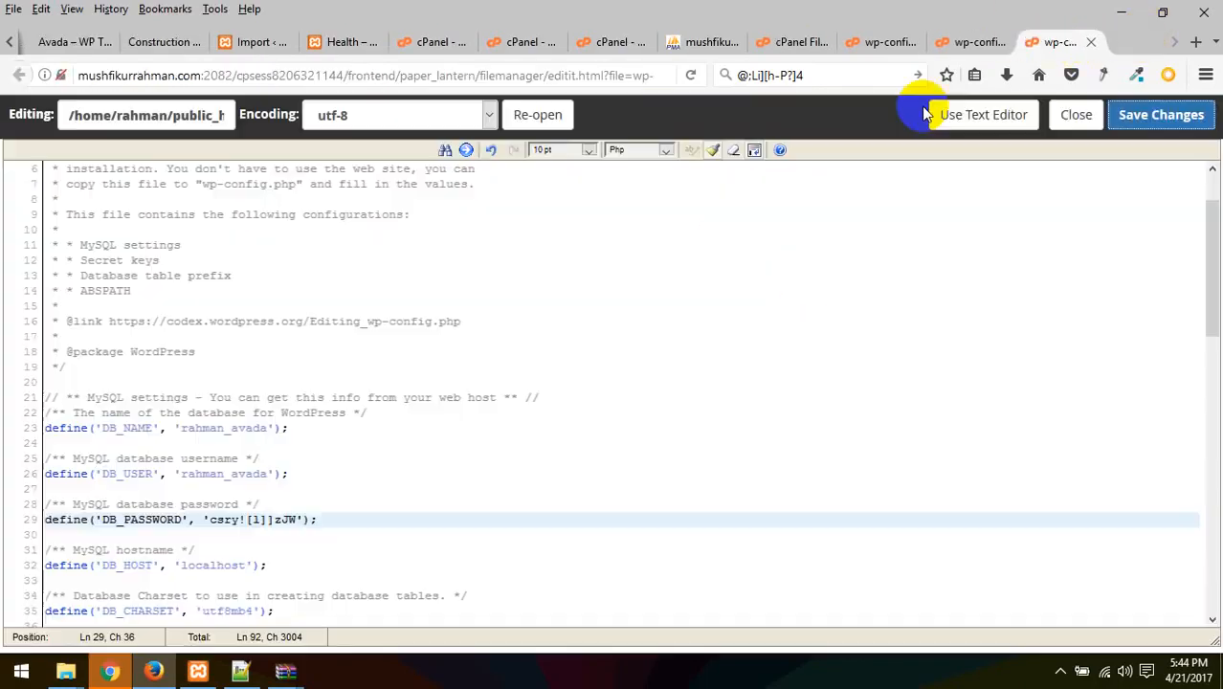
# Close the wp-config editor, File Manager, phpMyAdmin, MySQL Databases and duplicate cPanel tabs
pyautogui.click(1164, 42)
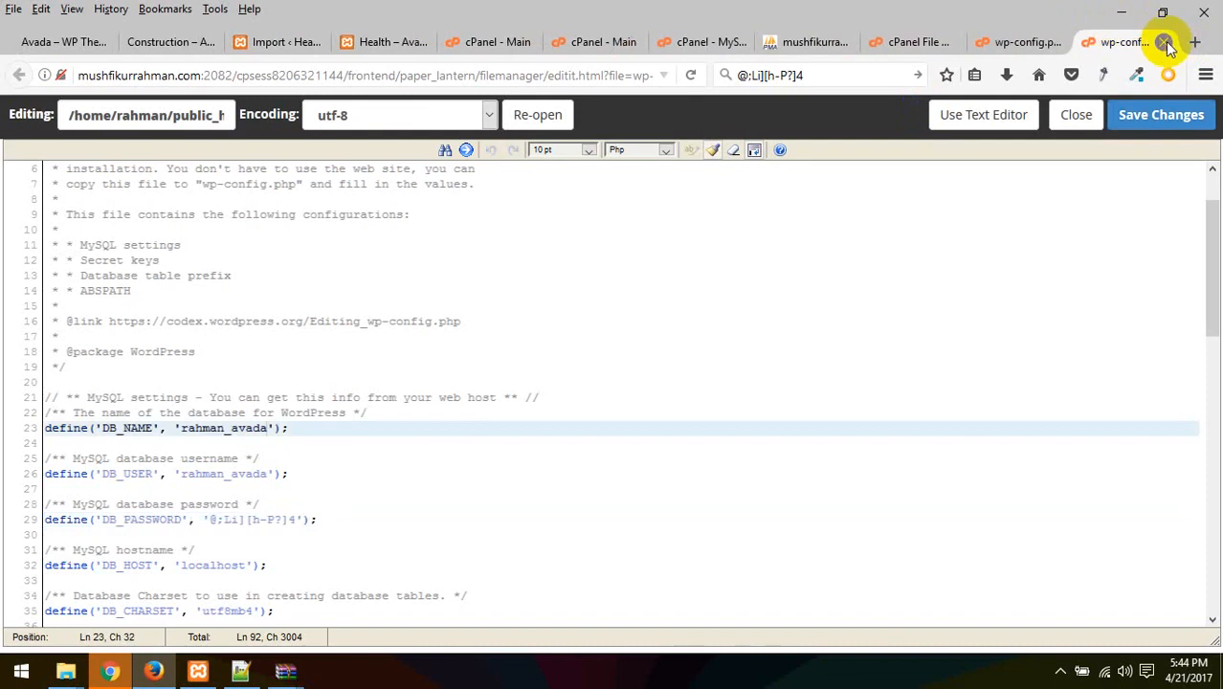
pyautogui.click(1165, 43)
pyautogui.click(1139, 42)
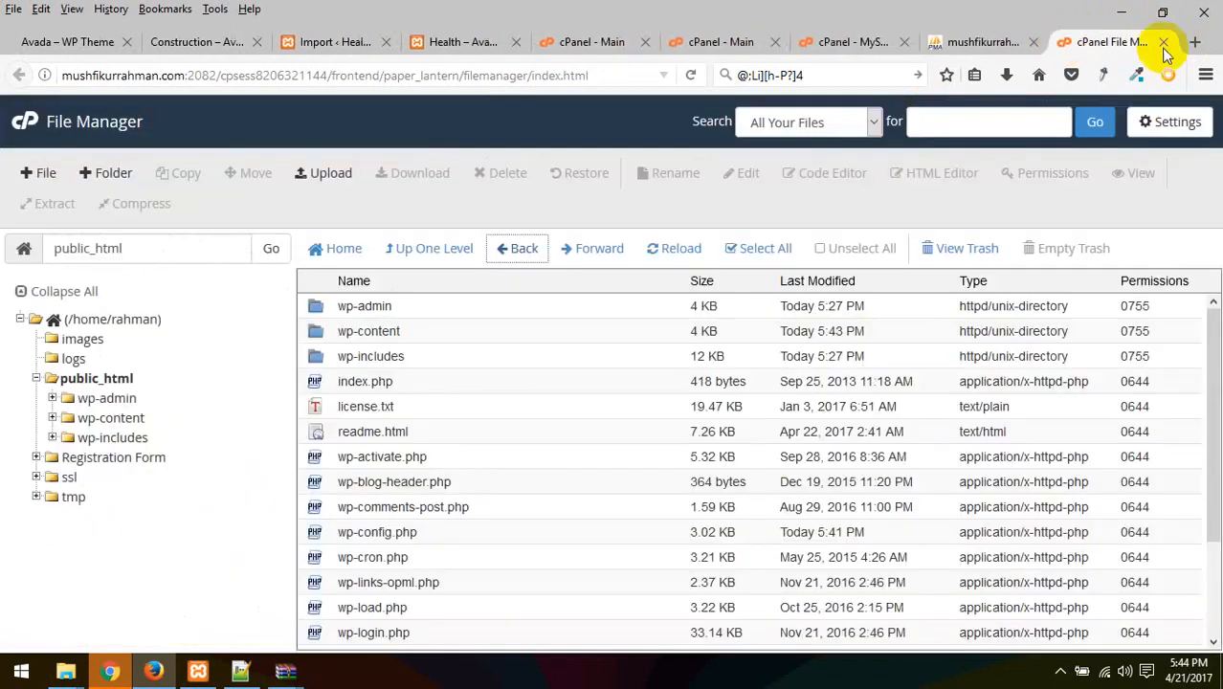
pyautogui.click(1161, 42)
pyautogui.click(1166, 42)
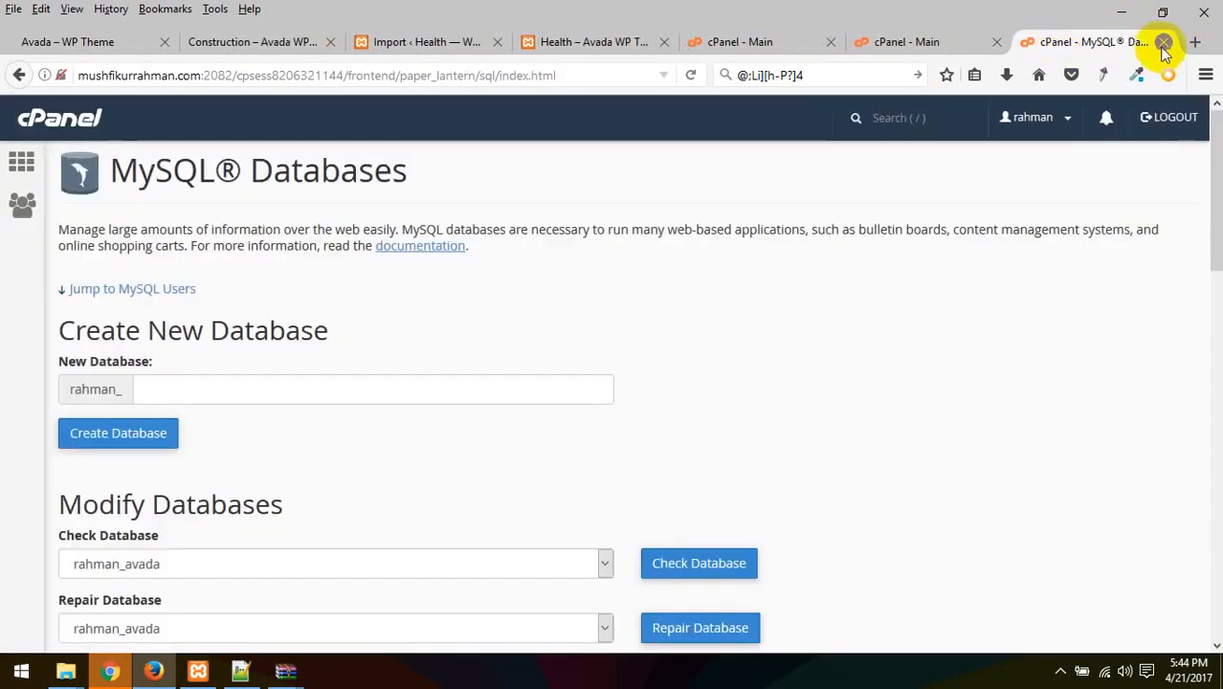
pyautogui.click(1166, 42)
pyautogui.click(1128, 42)
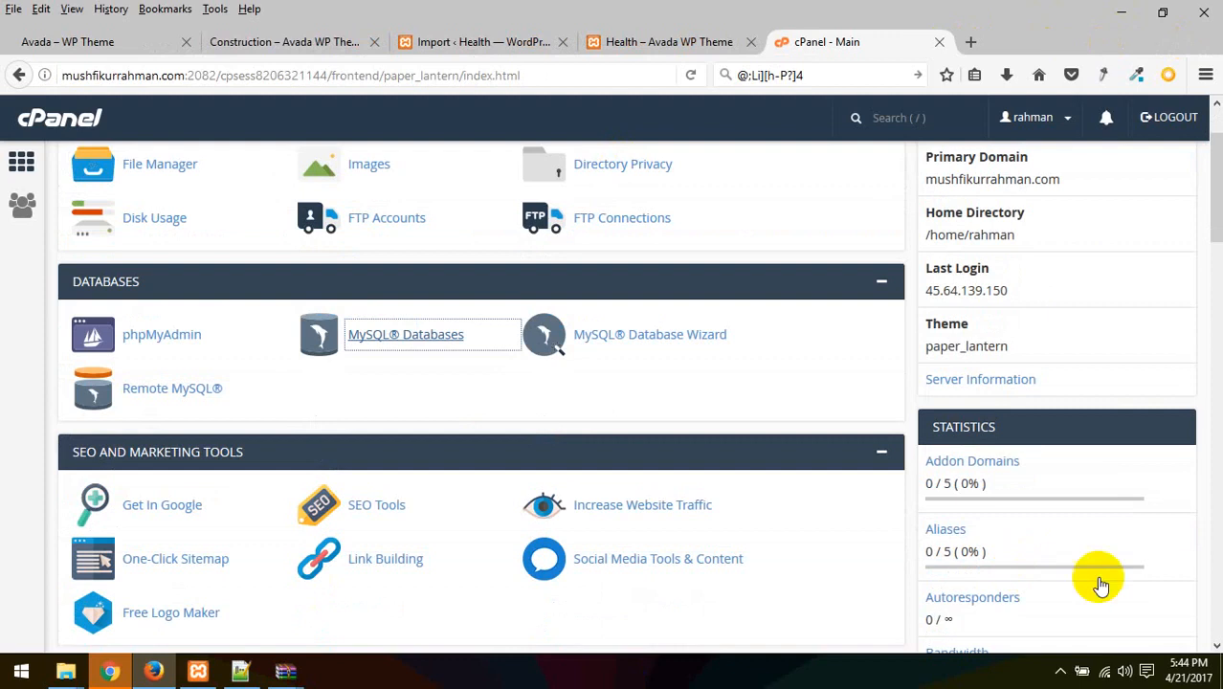